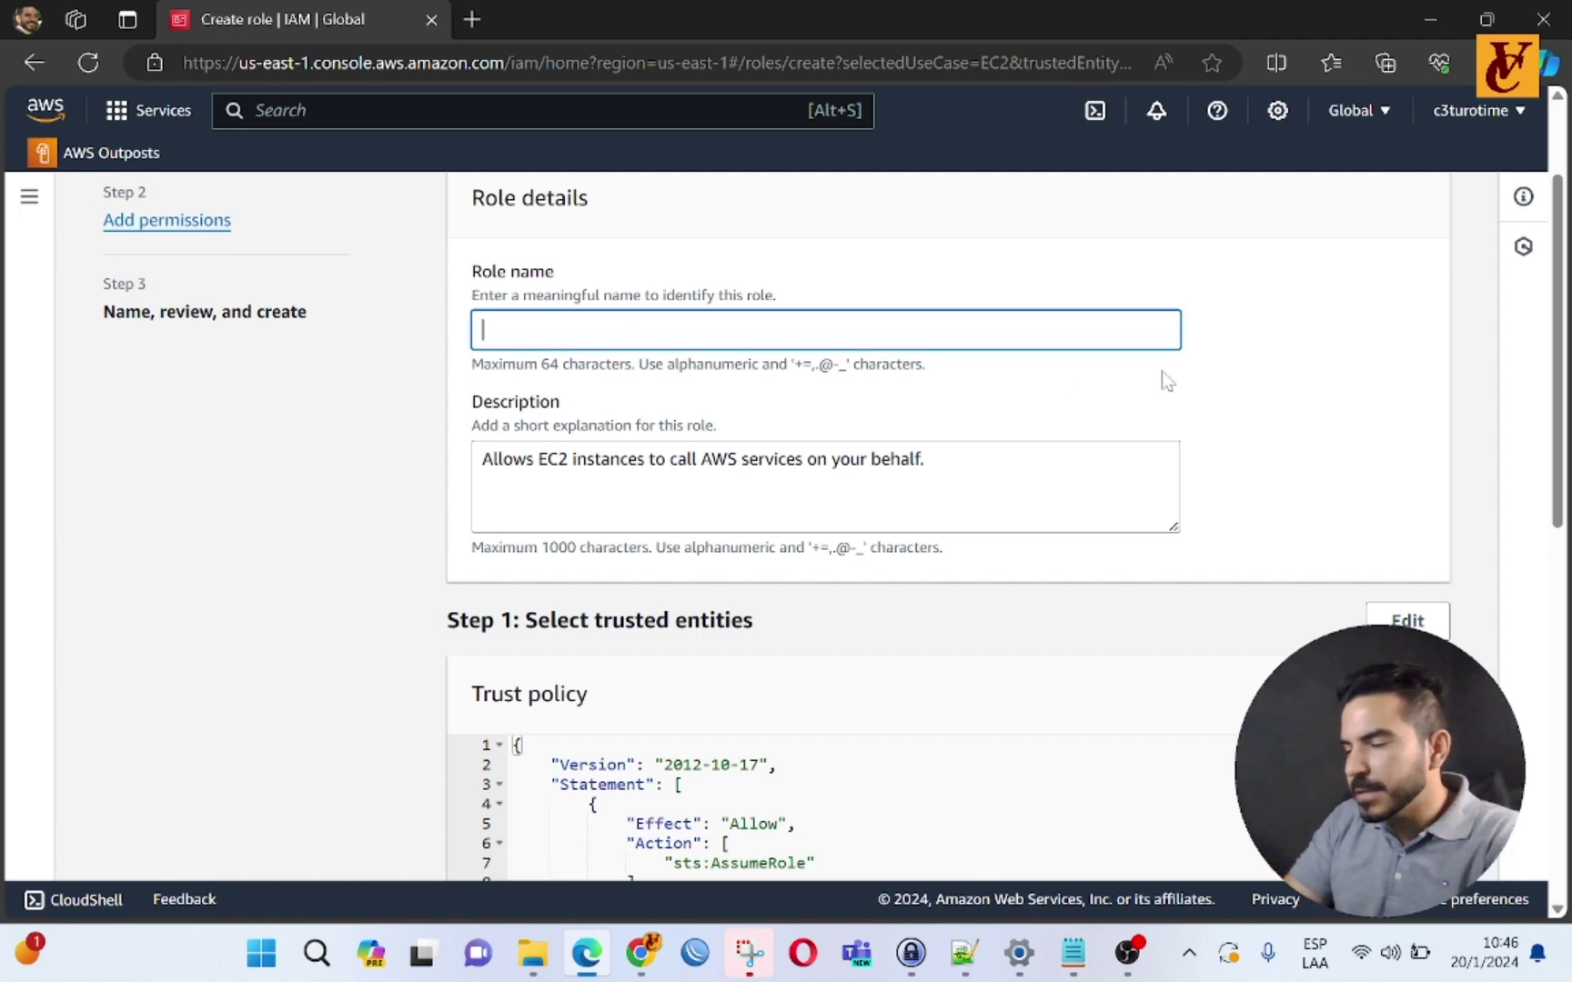
Step: Name the new role "Ec2 full access to S3"
text(Ec2 full access to S3)
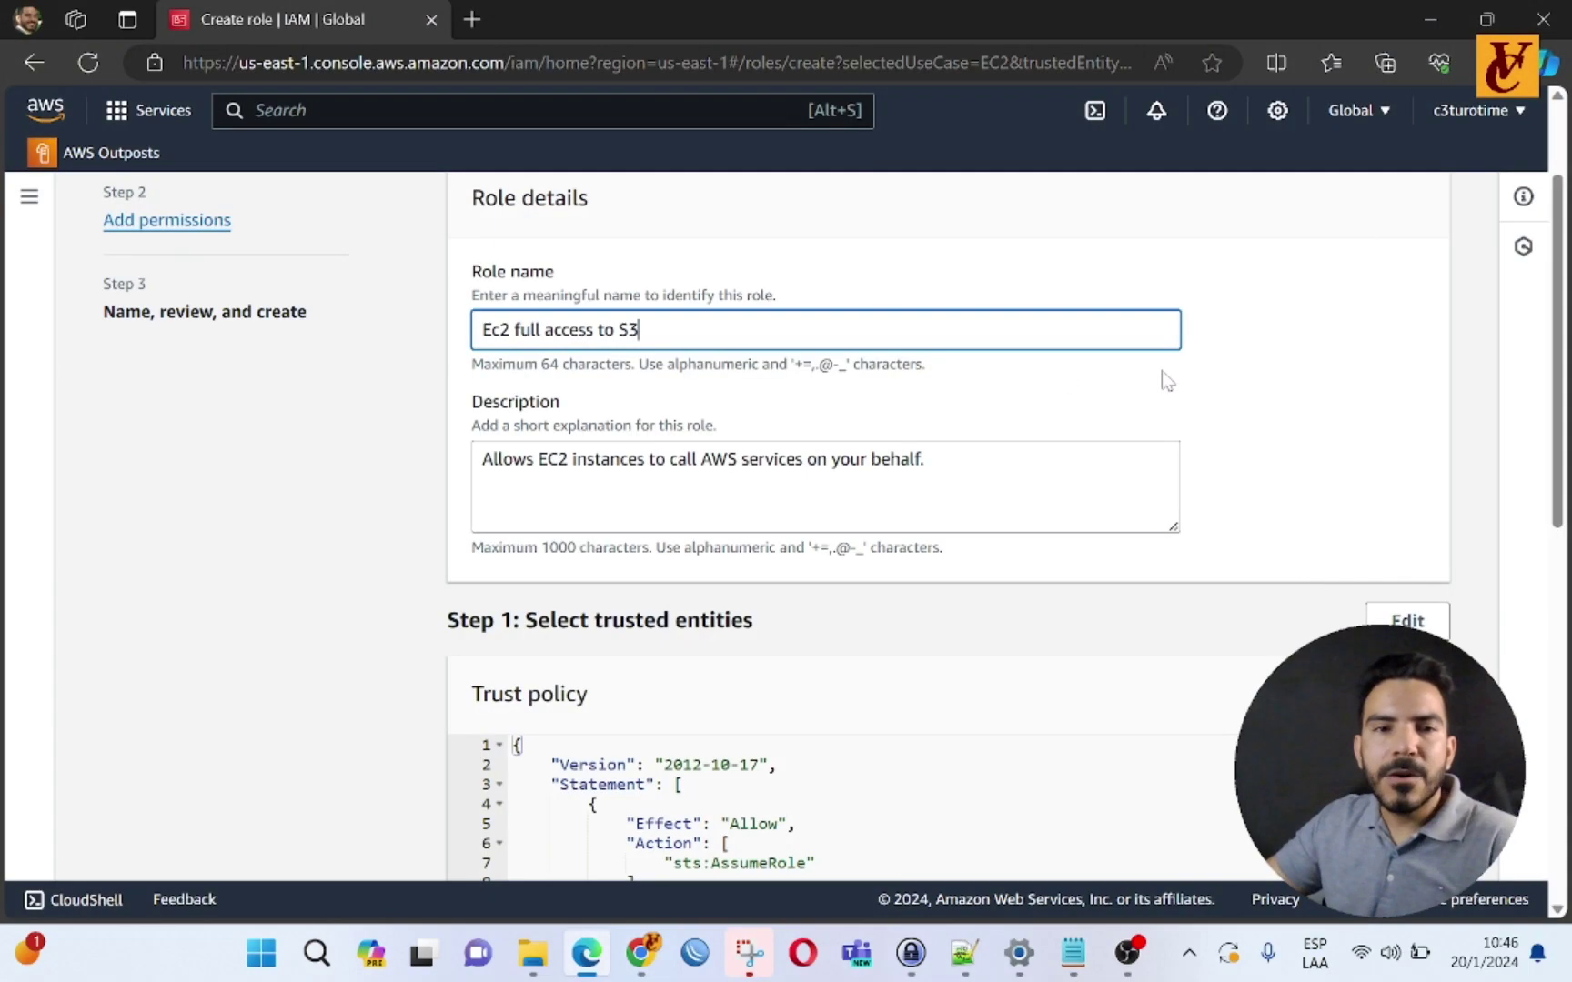
Step: Examine the role's trust policy, including its version, effect, action and principal service, and the attached permissions policy summary
scroll(1013, 593, down, 2)
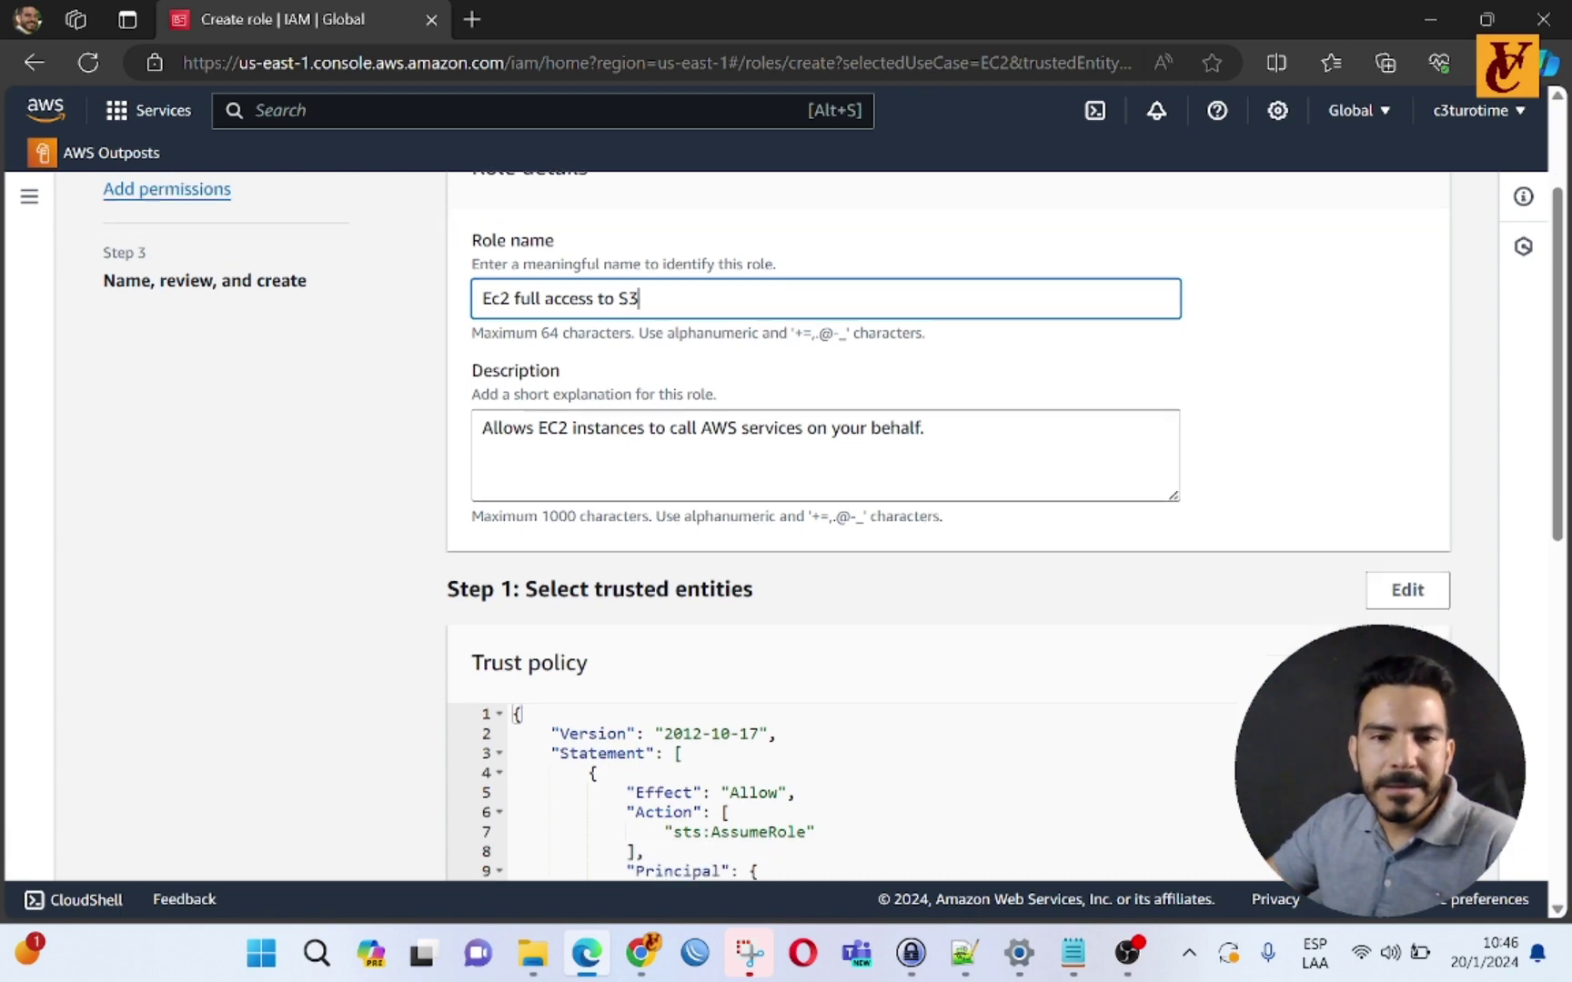
scroll(1013, 593, down, 4)
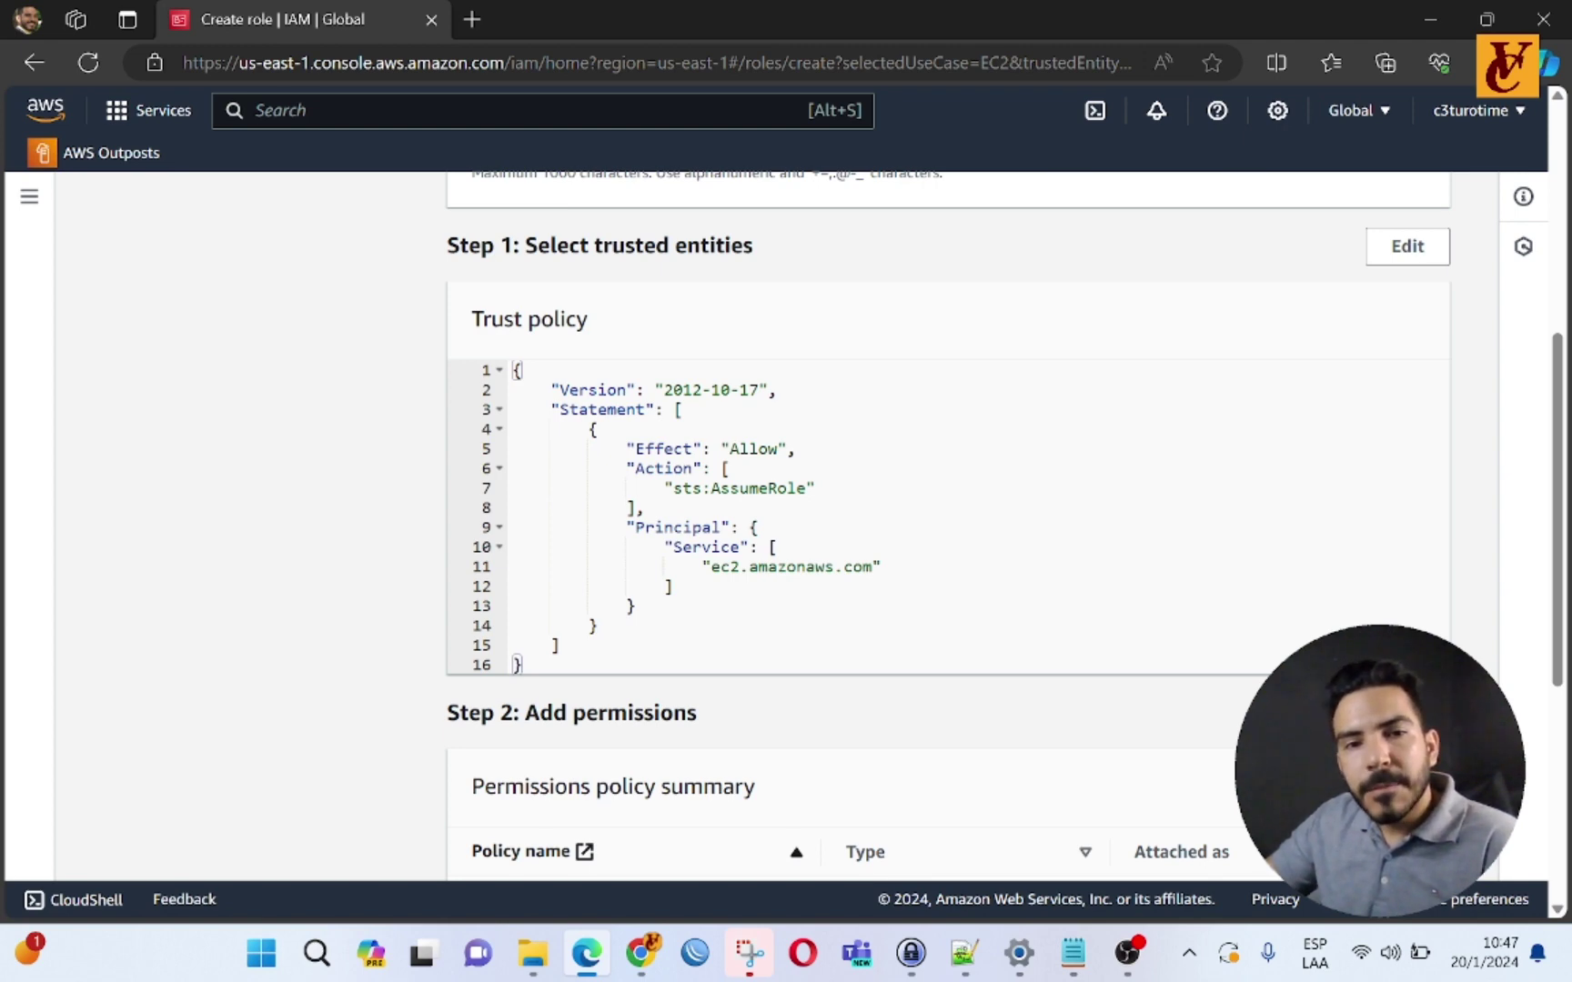
drag(512, 371, 779, 547)
click(779, 546)
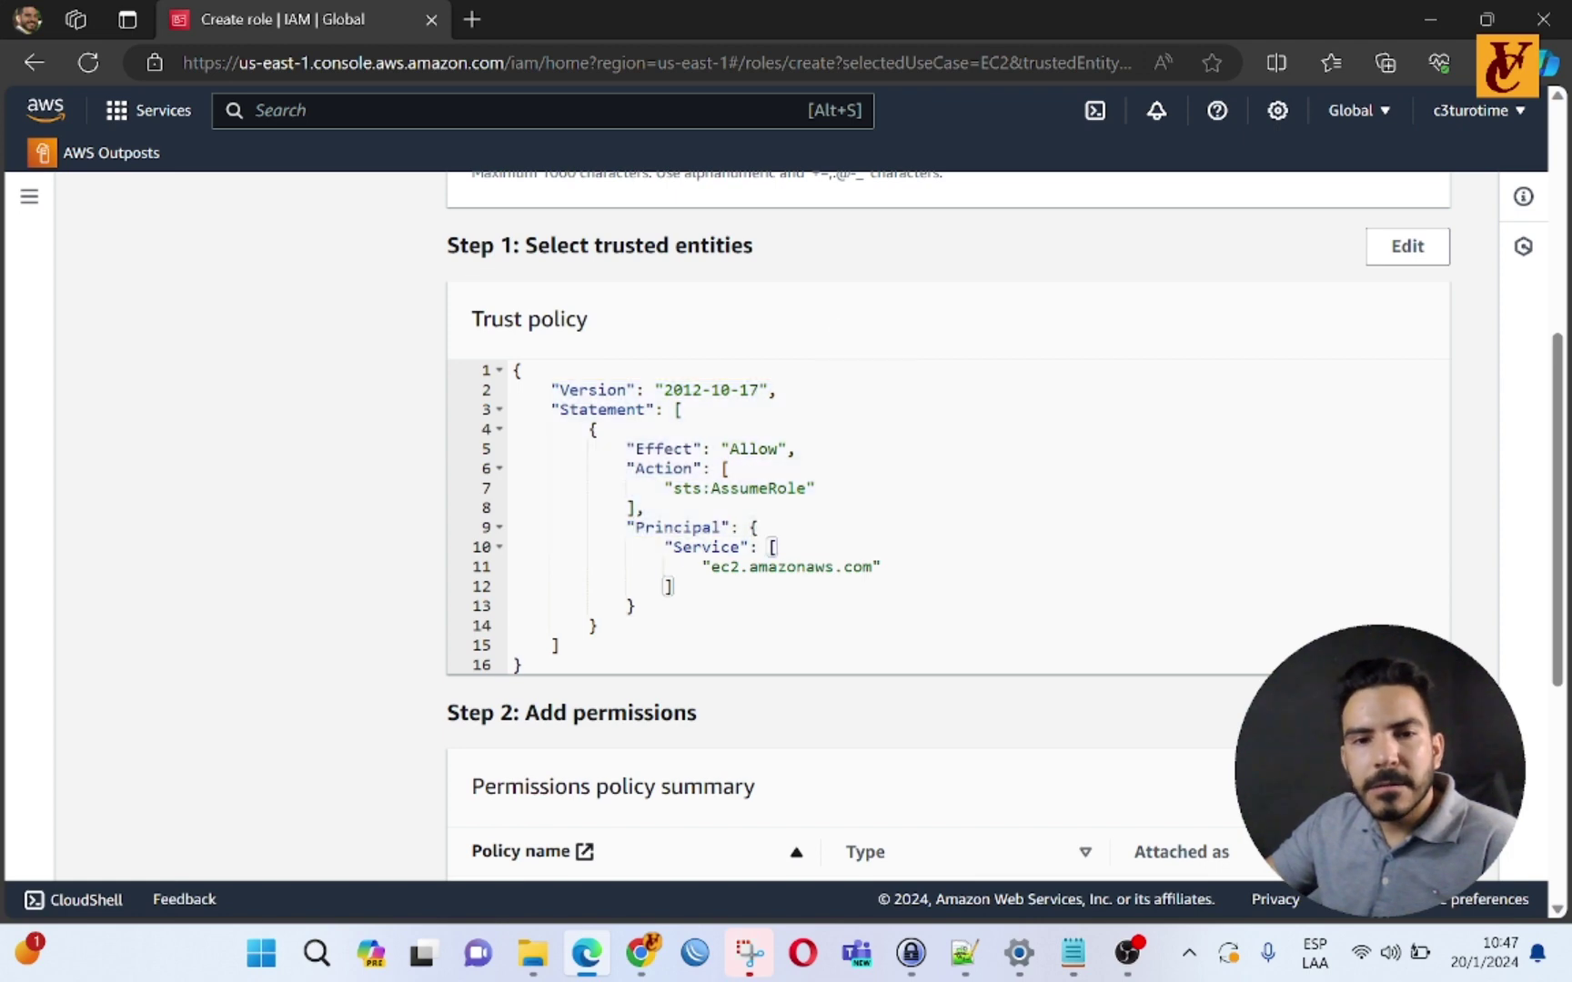
drag(779, 389, 550, 390)
click(674, 473)
drag(596, 449, 796, 450)
click(732, 469)
drag(626, 468, 647, 508)
click(696, 510)
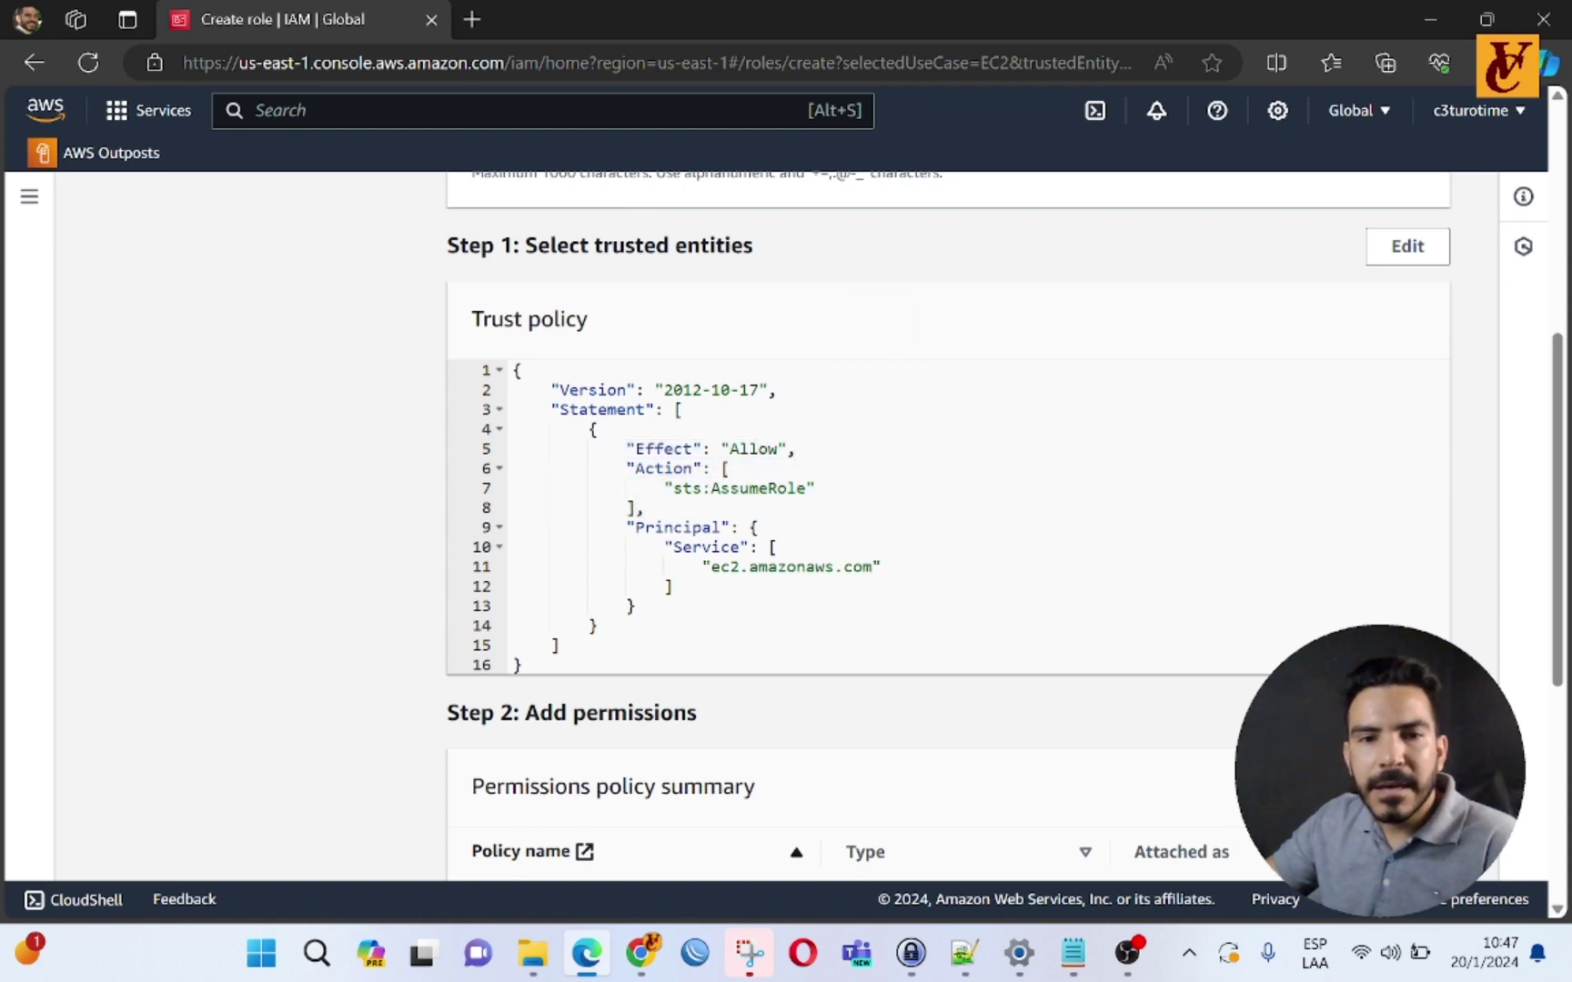
drag(626, 527, 871, 567)
click(709, 567)
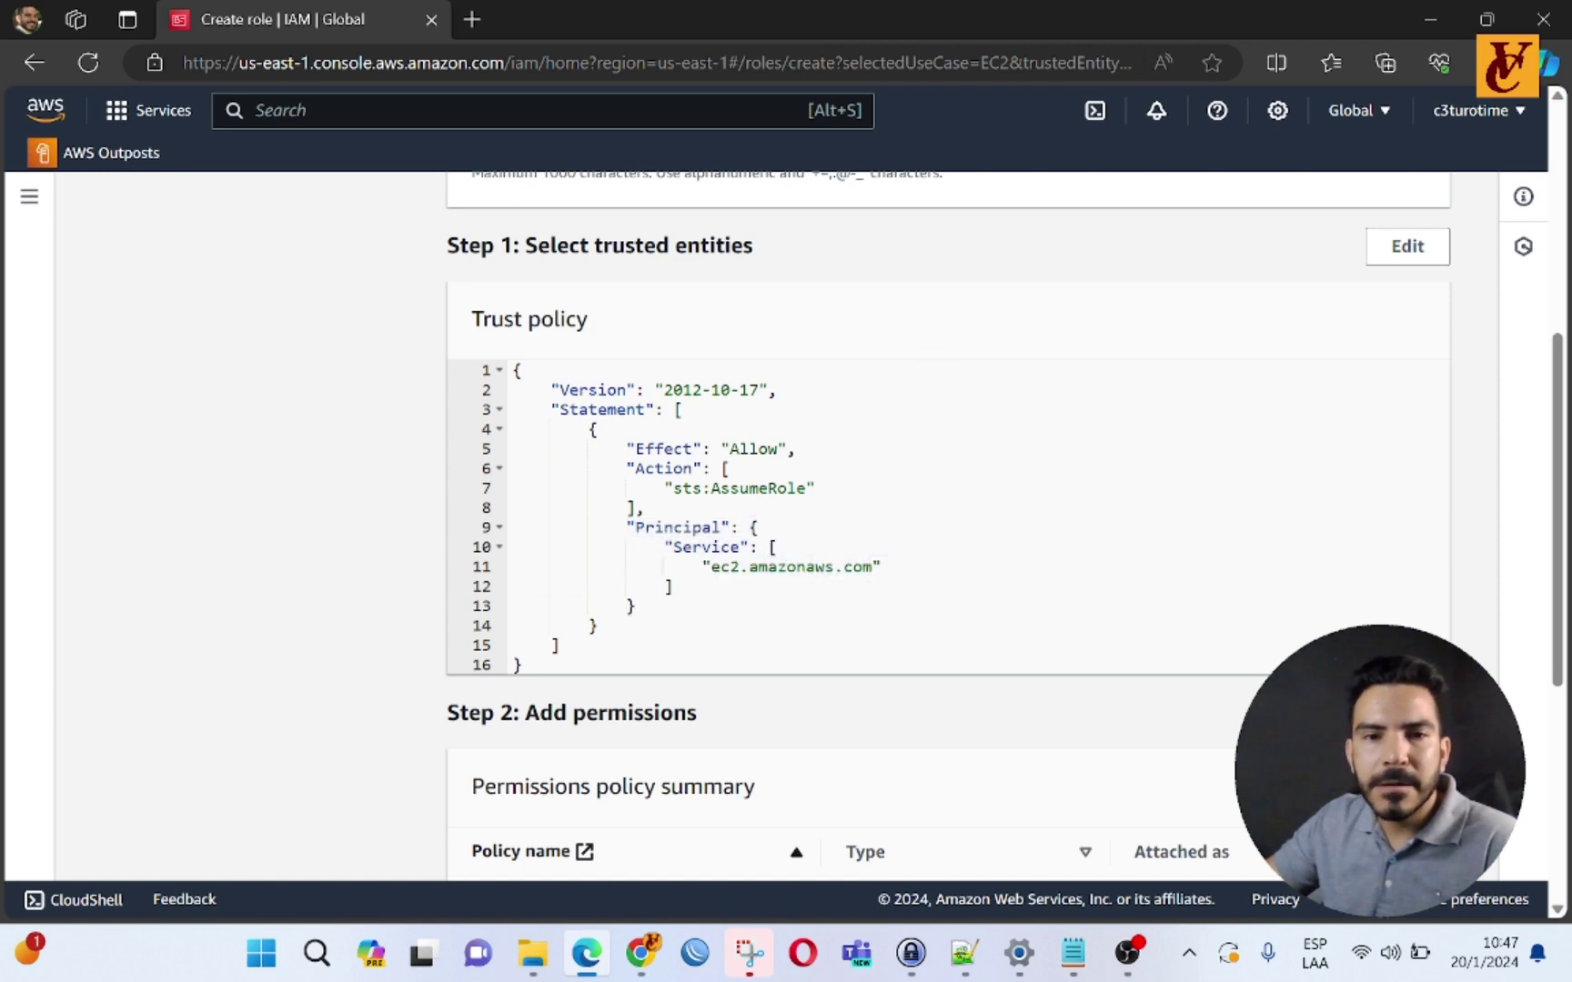
scroll(546, 545, down, 4)
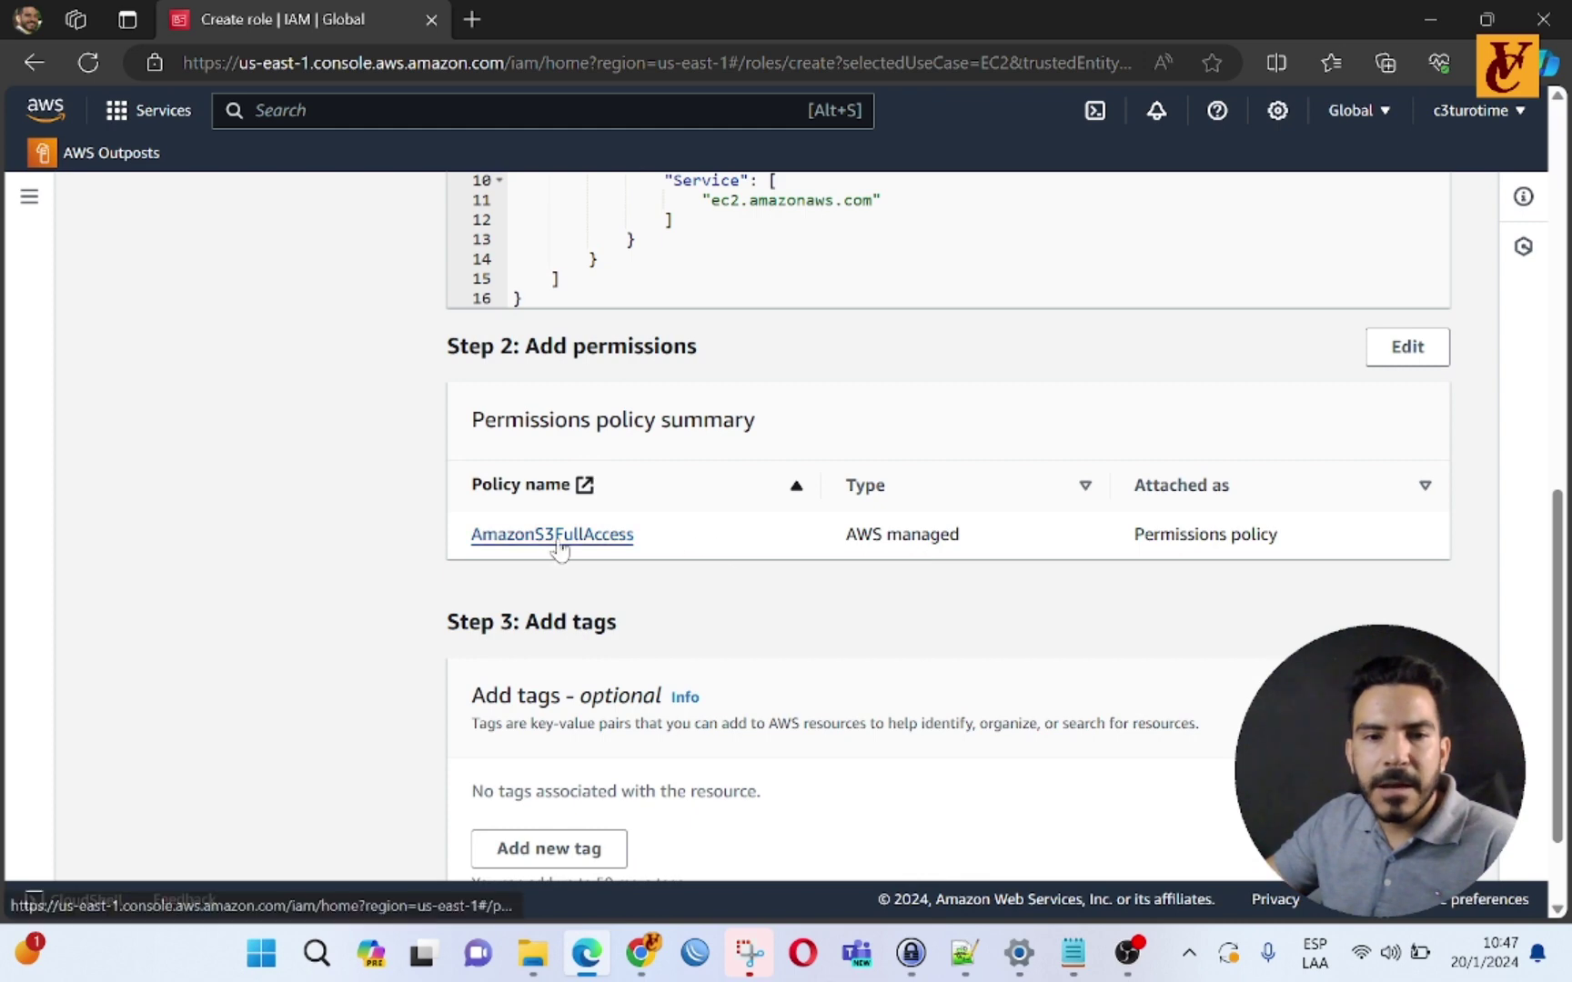
scroll(800, 546, up, 4)
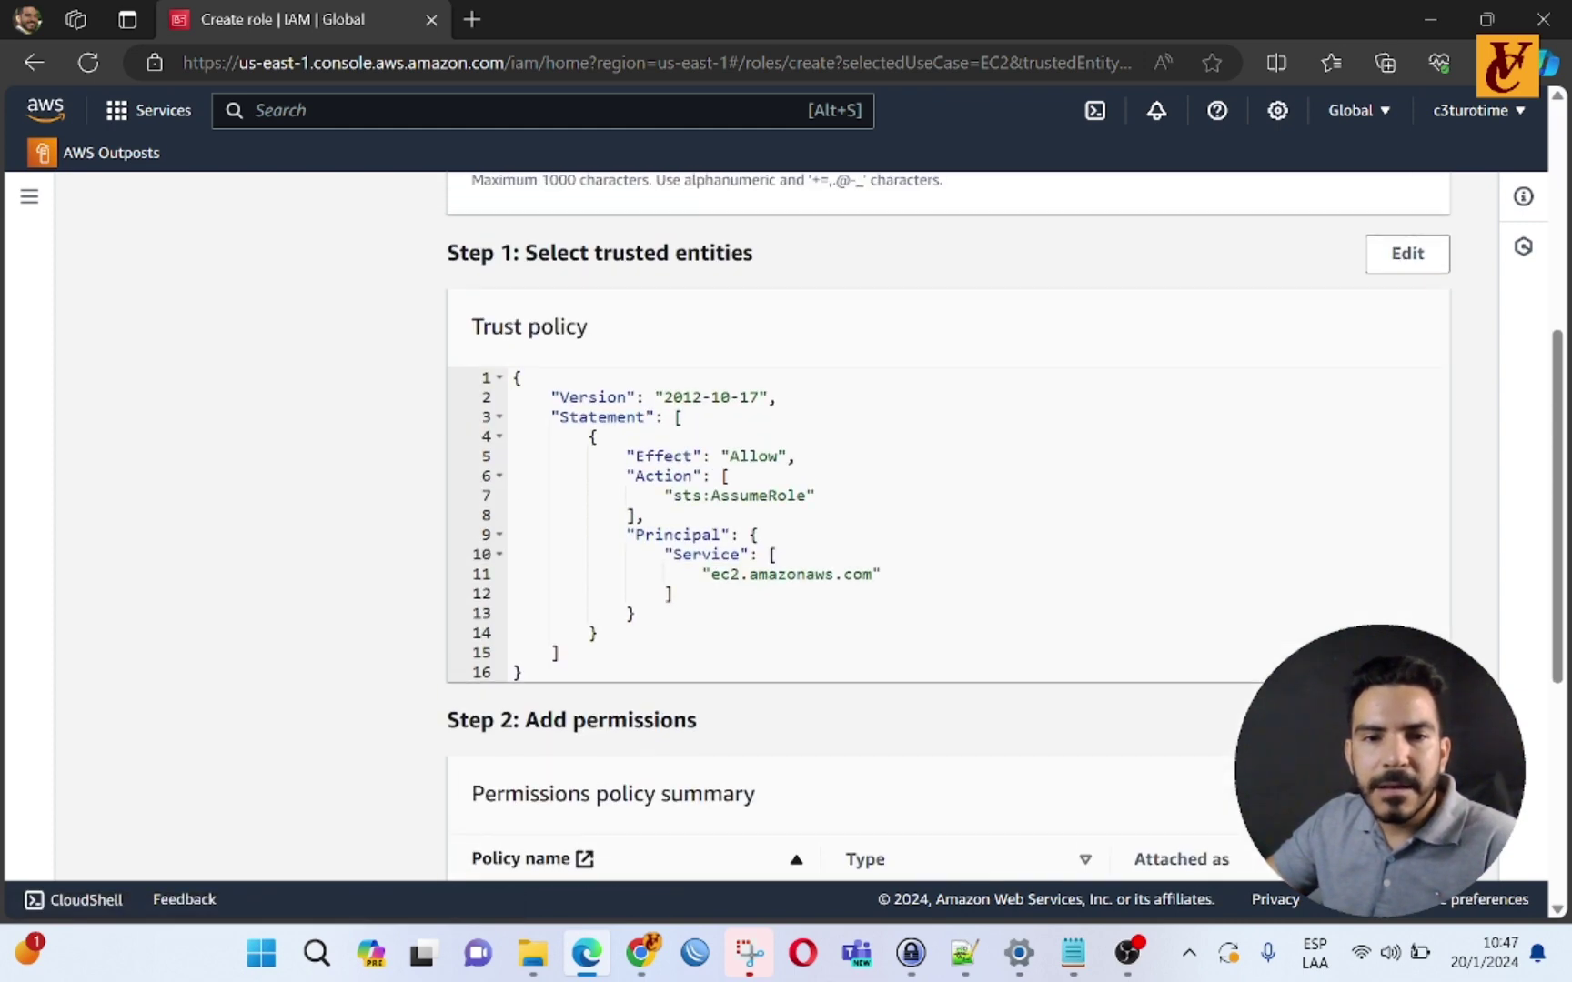
Step: Try to create the role with the name containing spaces
scroll(1174, 575, down, 5)
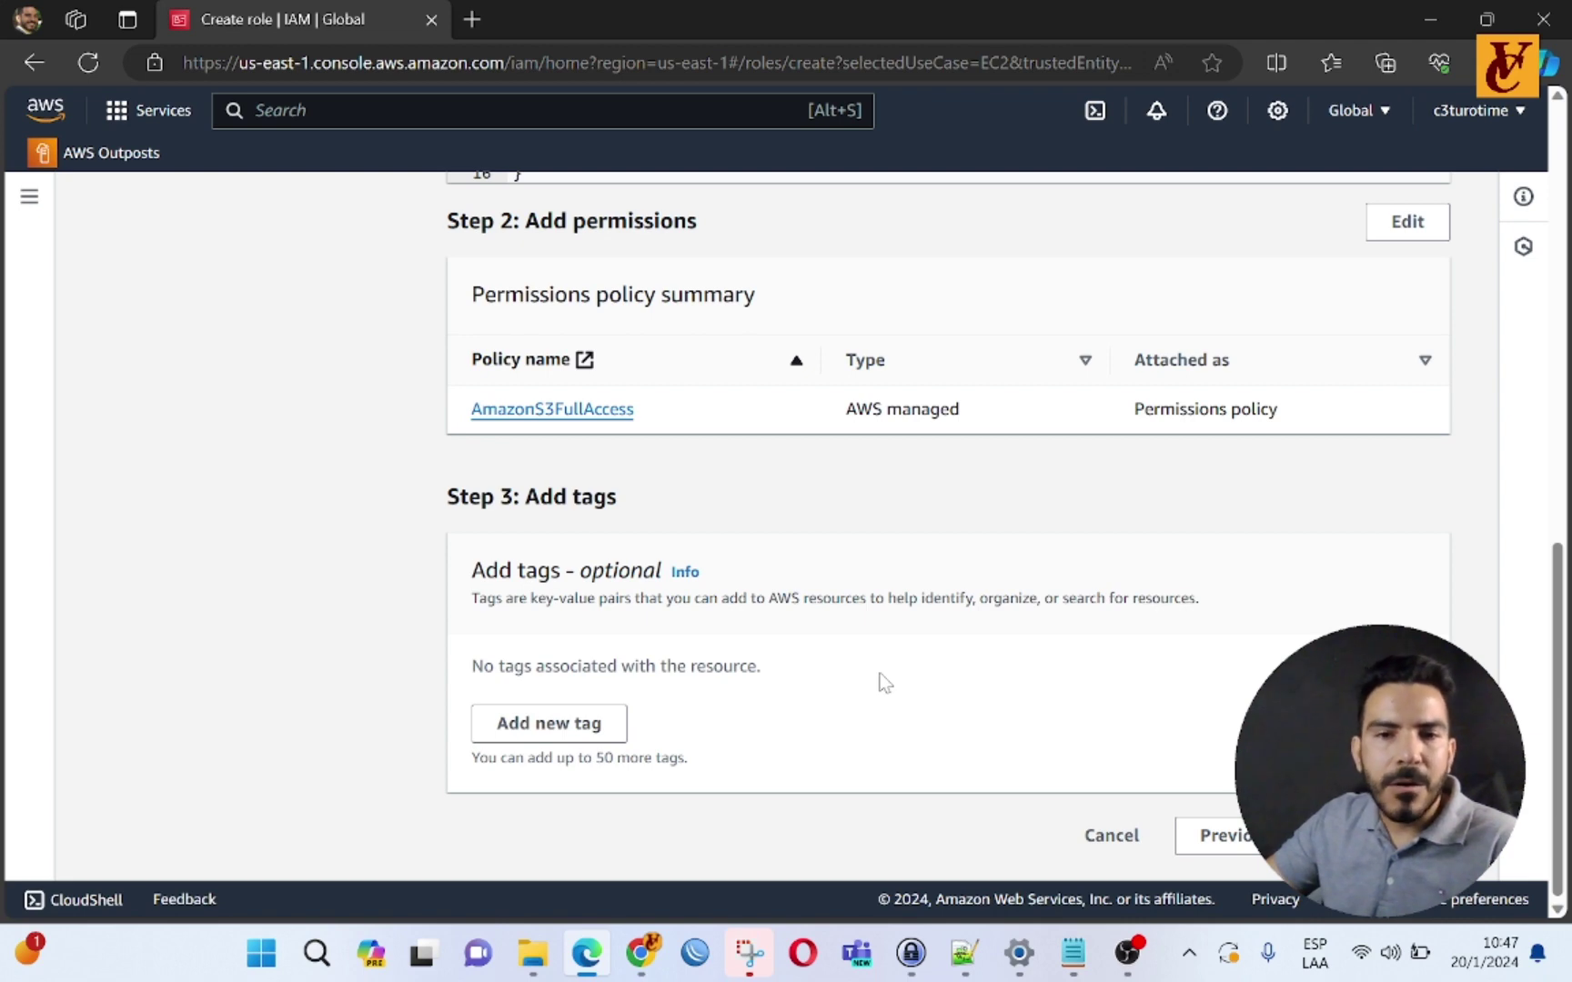
click(1405, 836)
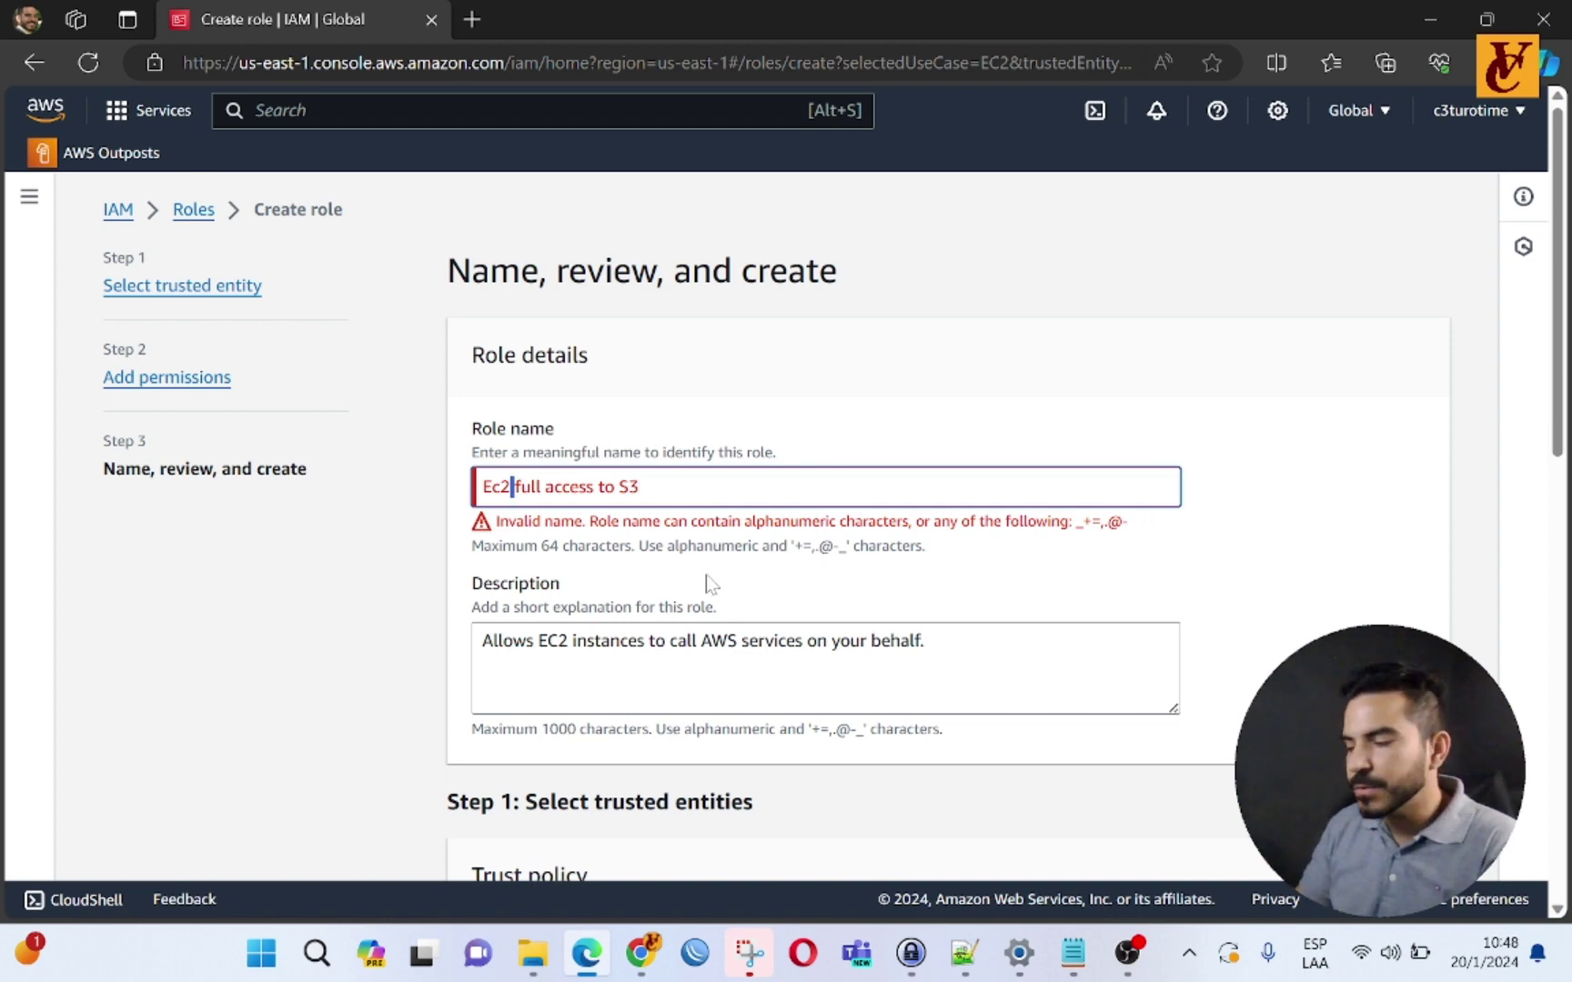
Step: Replace the spaces in the role name with underscores so it reads Ec2_full_access_to_S3
key(Delete)
key(Delete)
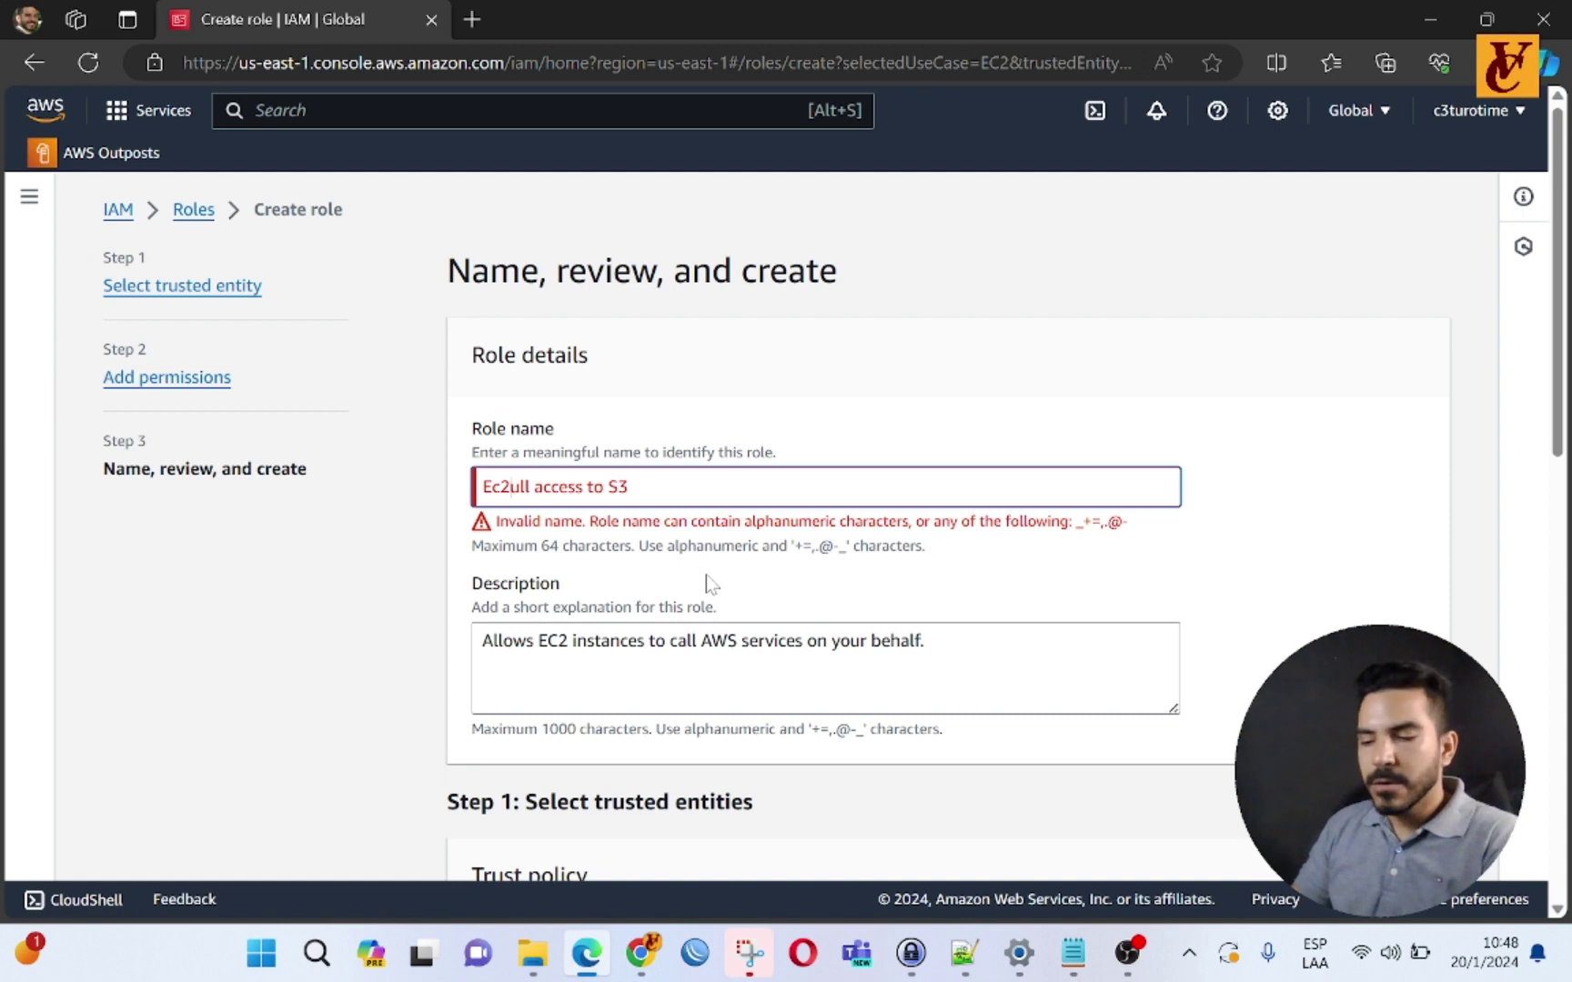
text(F)
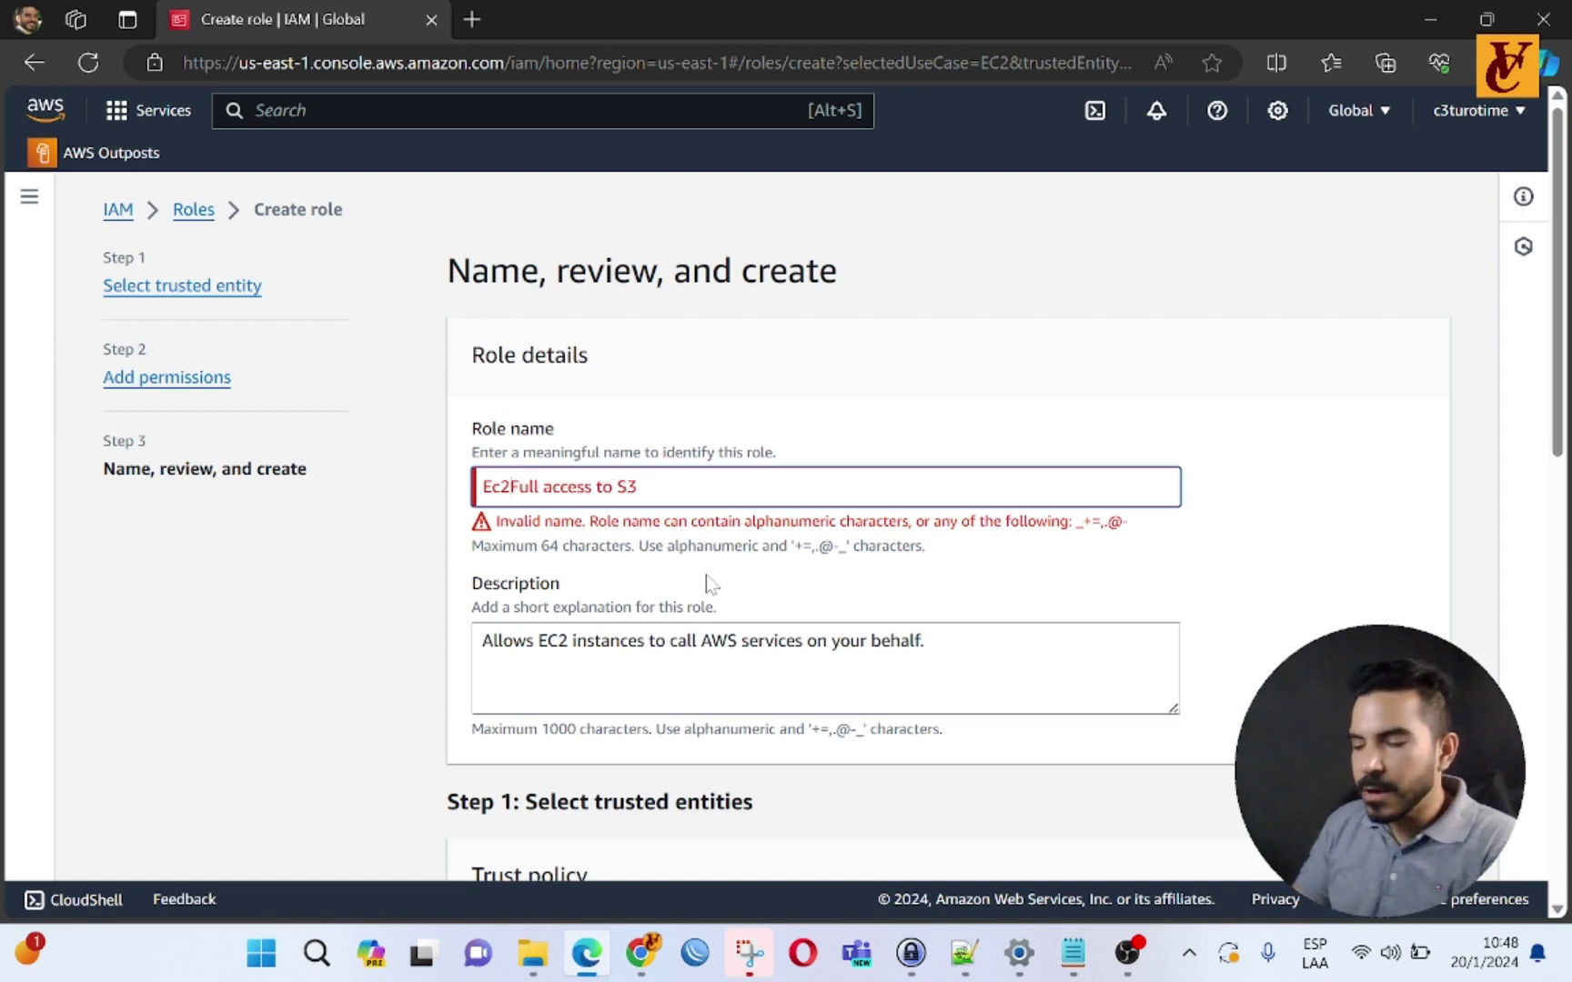
text(_)
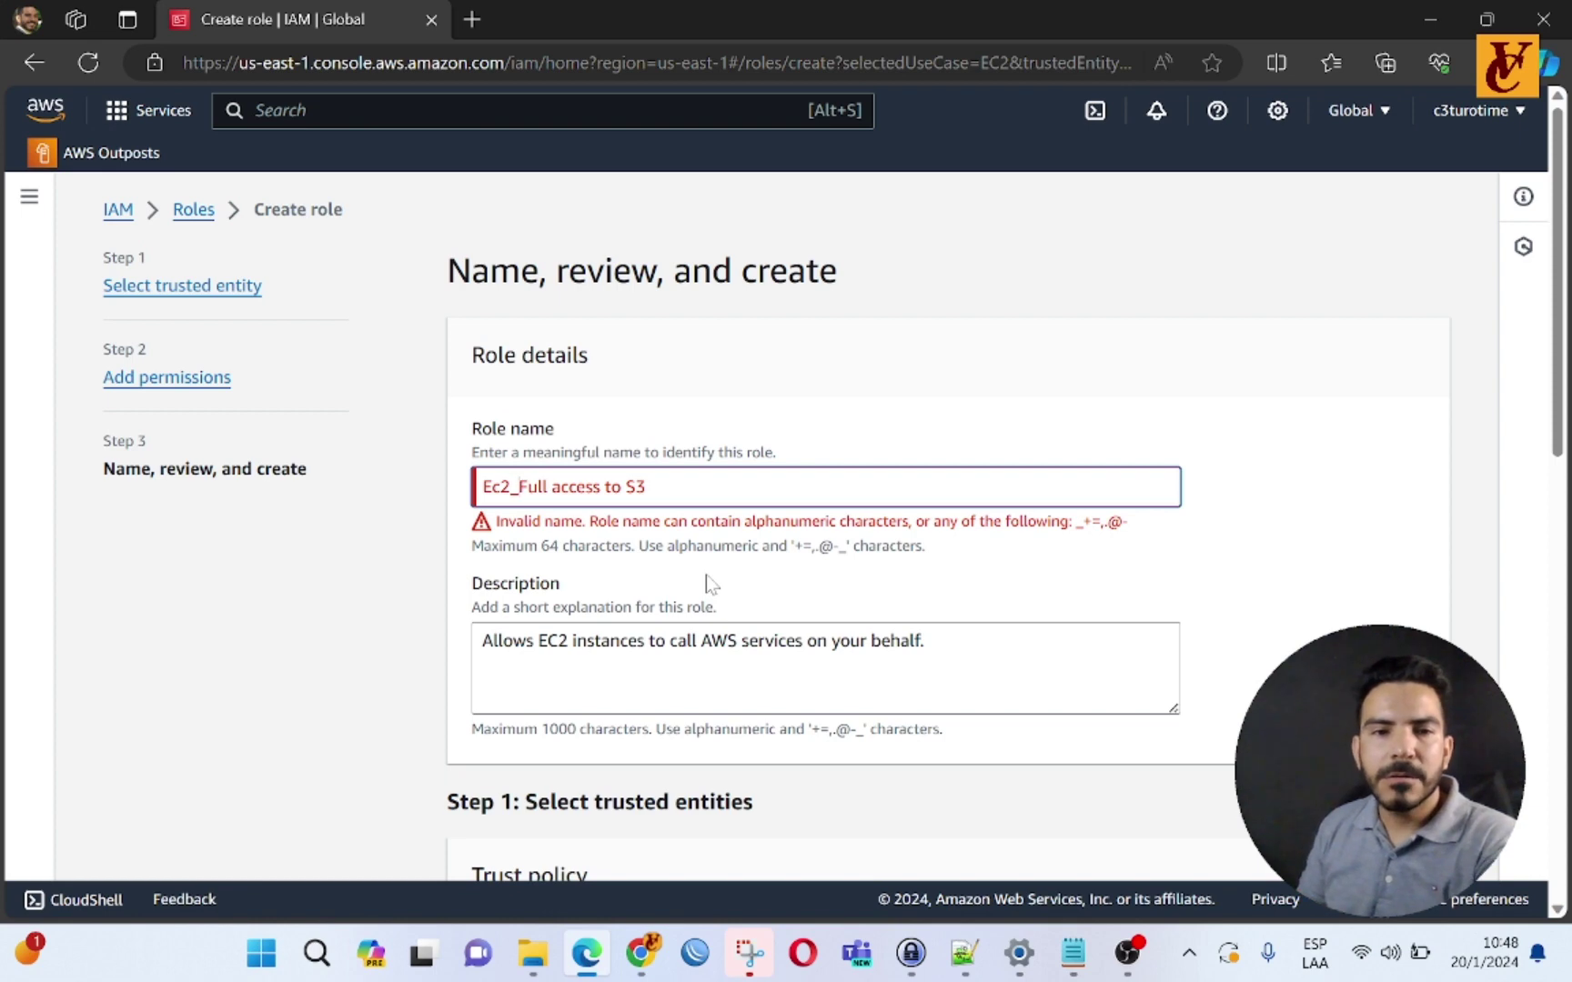
key(Delete)
text(f)
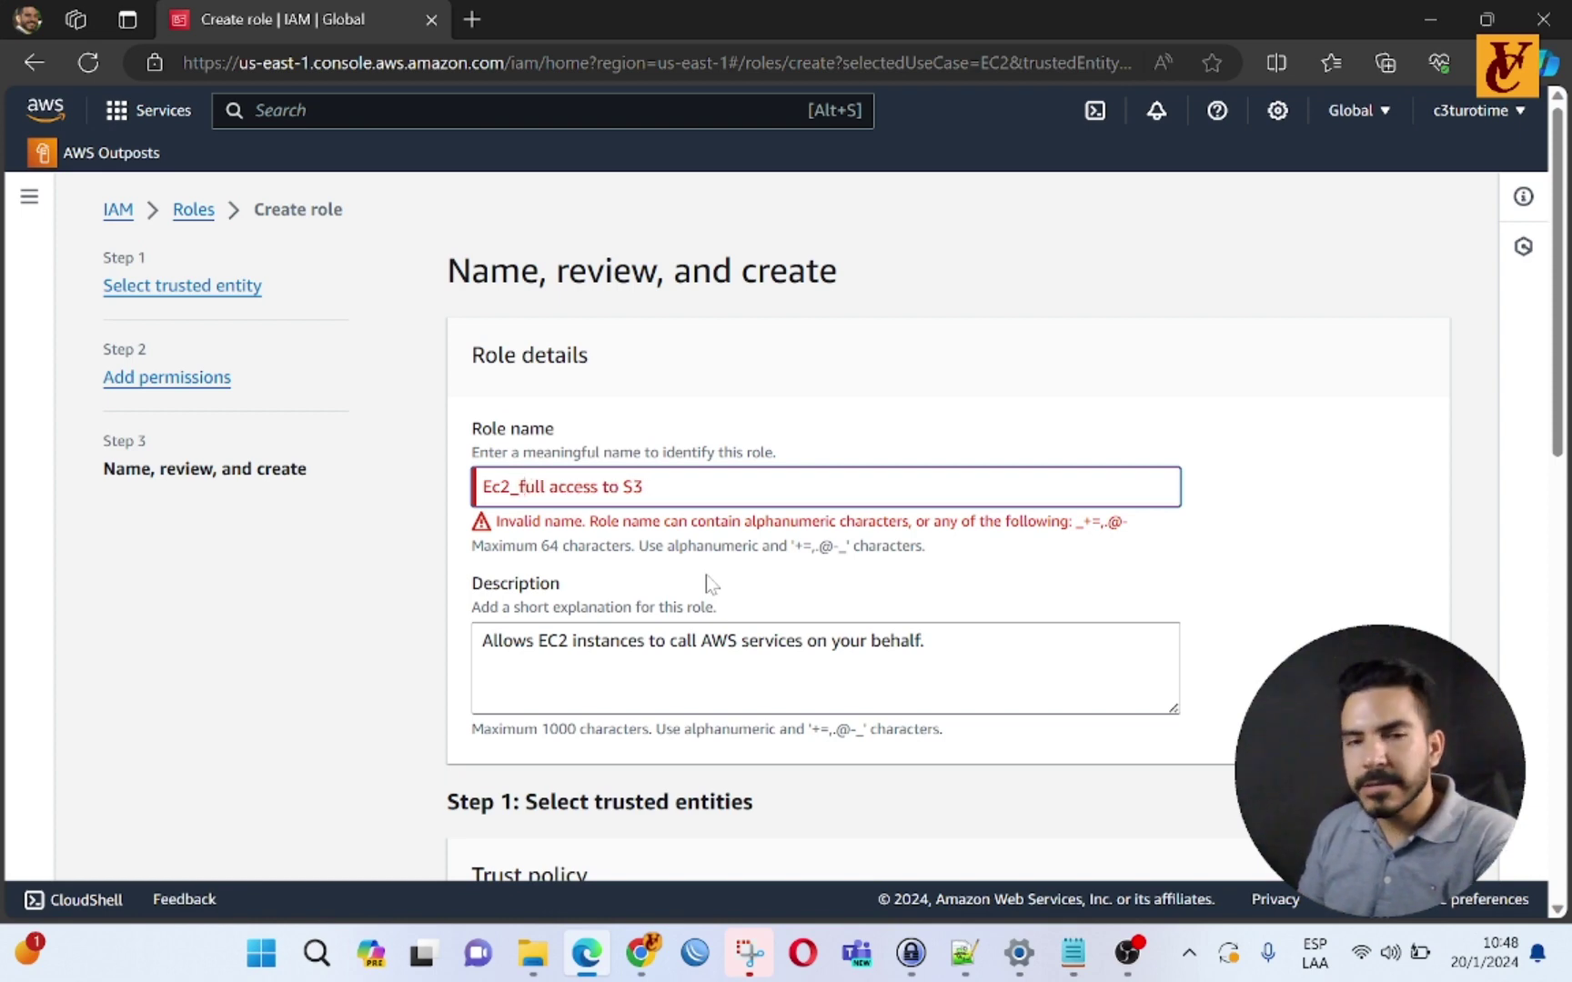
key(Right)
key(Right)
key(Right)
key(Delete)
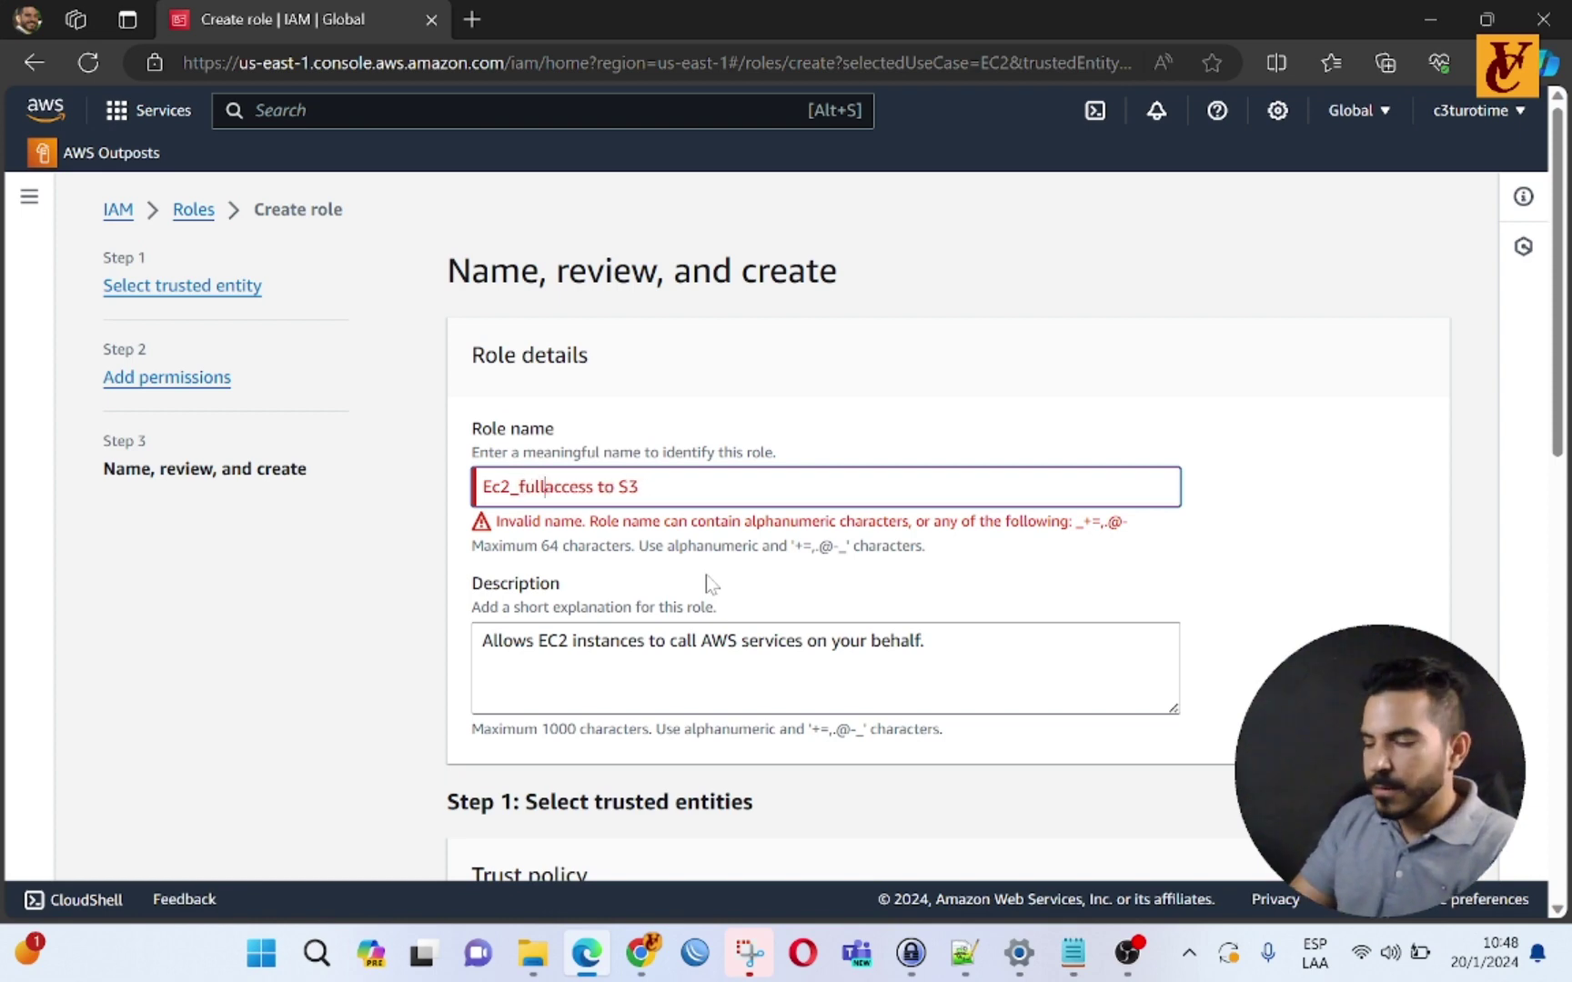
text(_full)
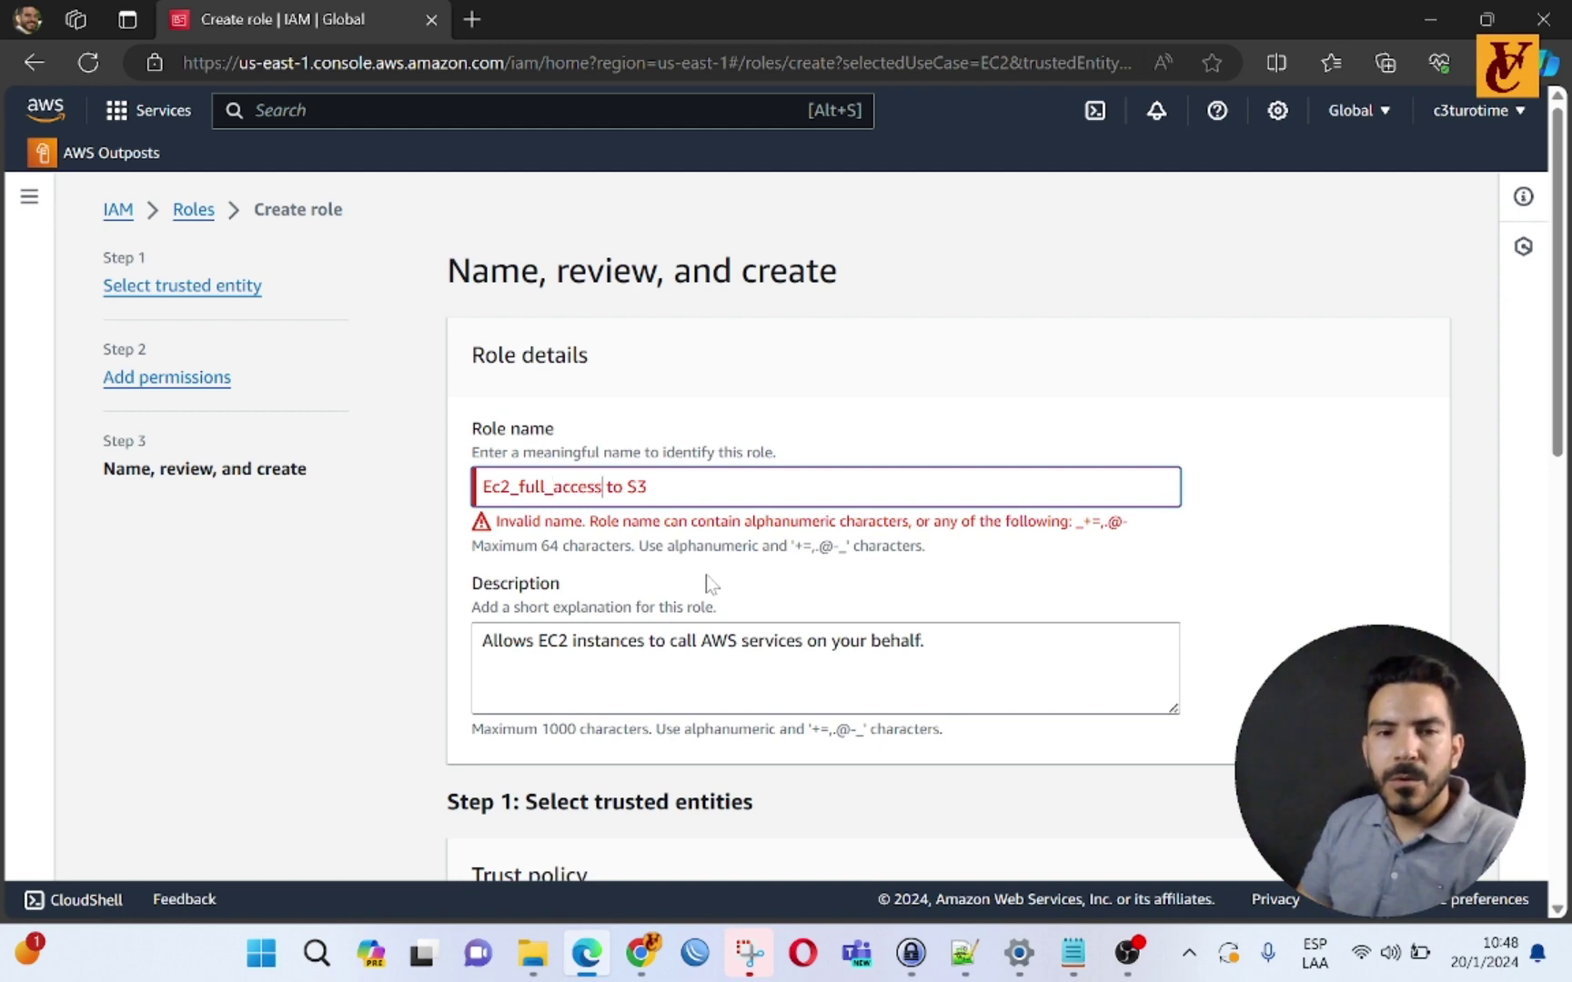
text(_)
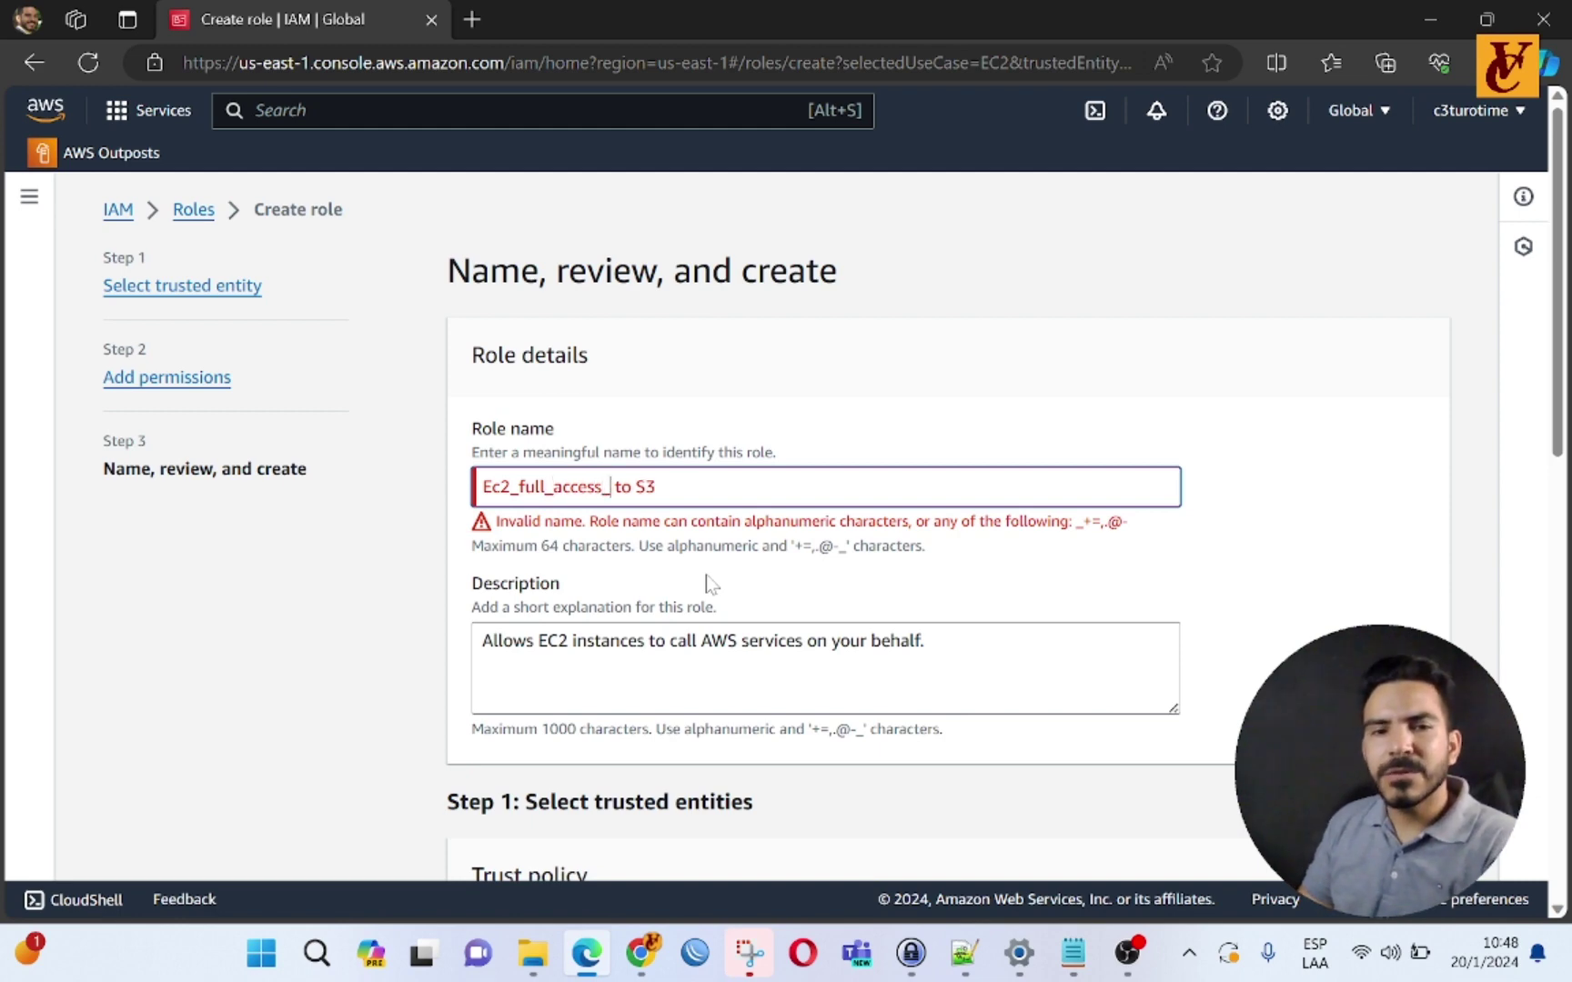
key(Delete)
key(Right)
key(Right)
key(Delete)
text(_)
Step: Create the role with the reviewed trust policy and the AmazonS3FullAccess permissions policy
scroll(710, 583, down, 5)
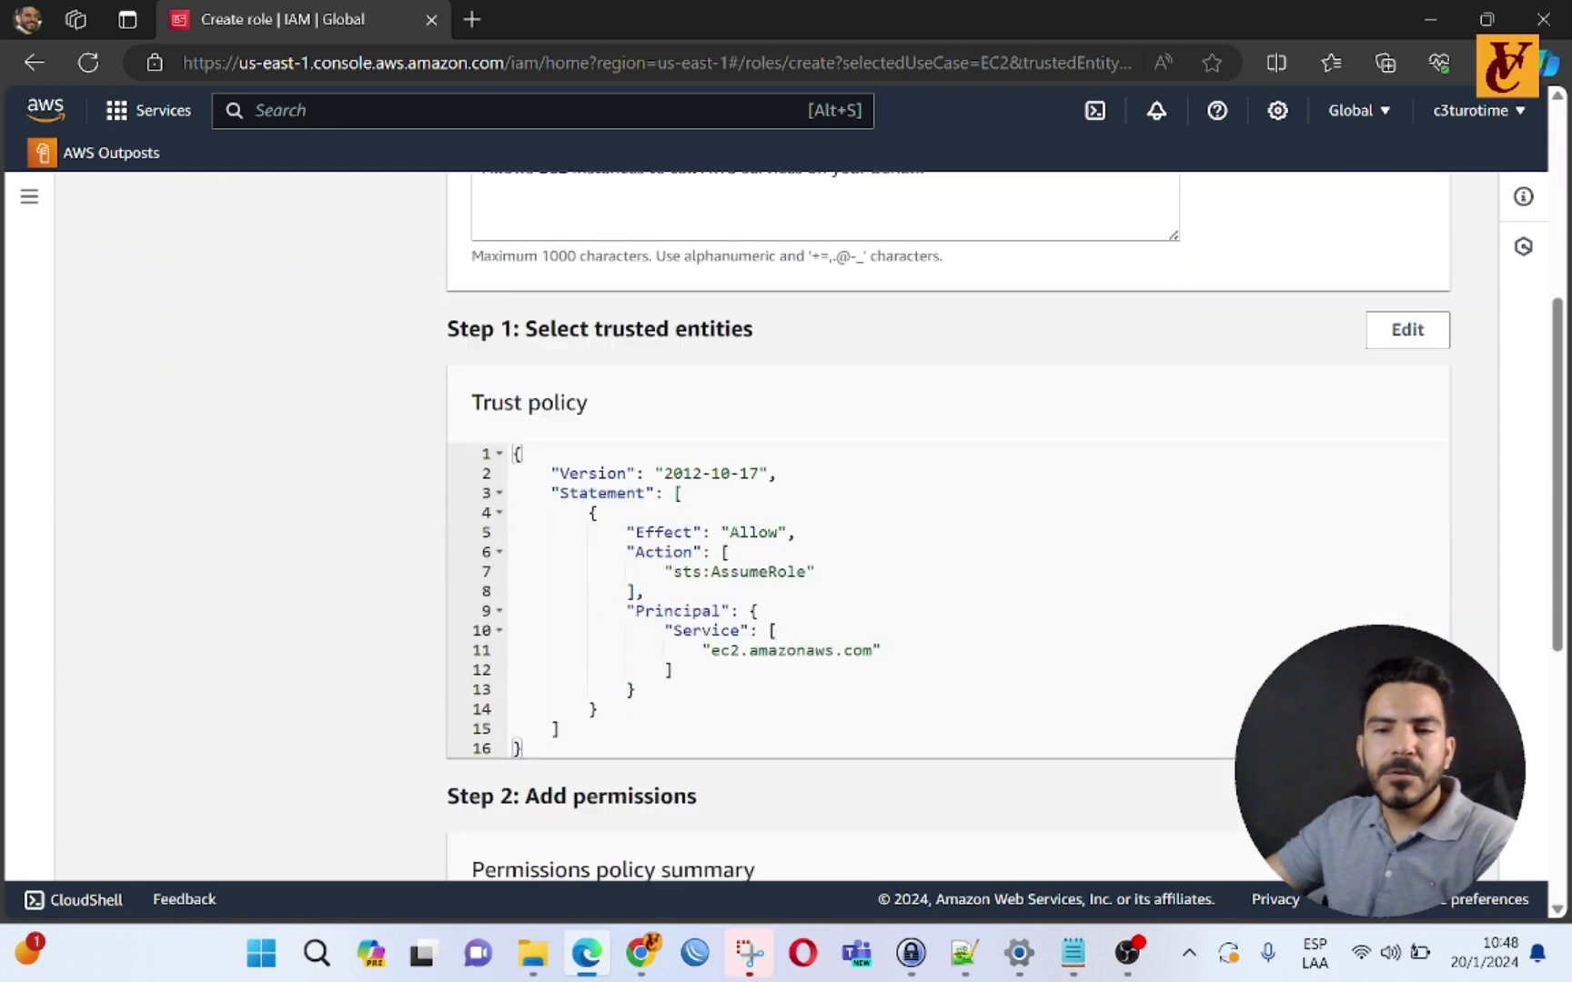
scroll(1296, 557, down, 6)
click(1382, 835)
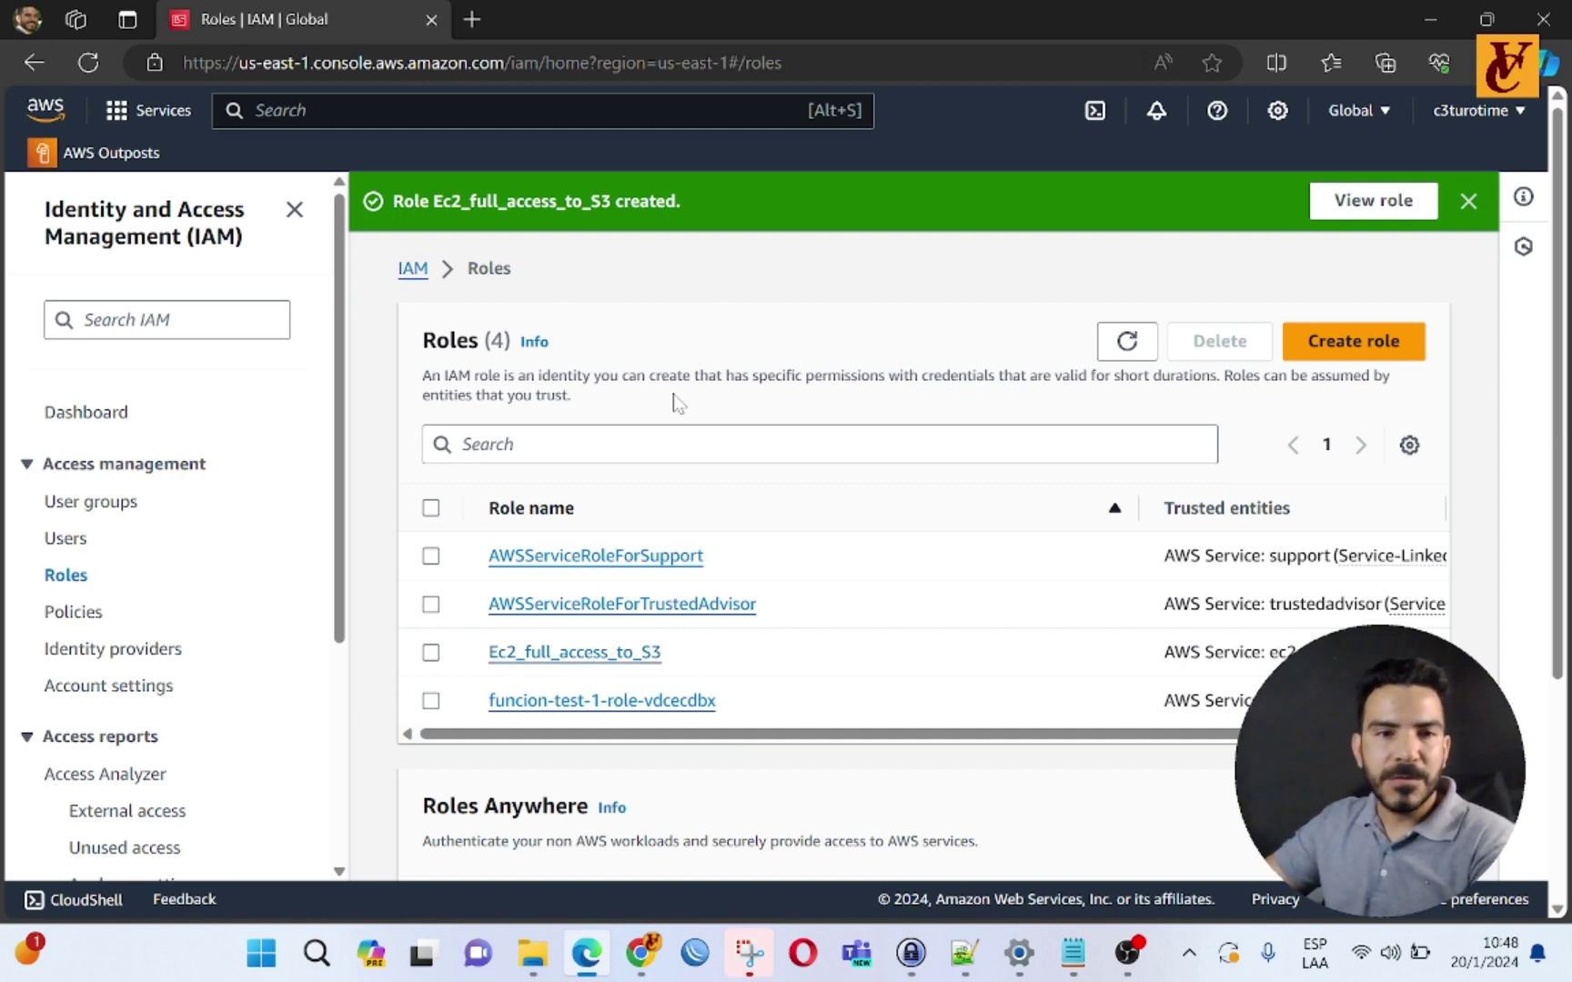
Step: Find the S3 service in the console and start creating a new bucket
click(591, 110)
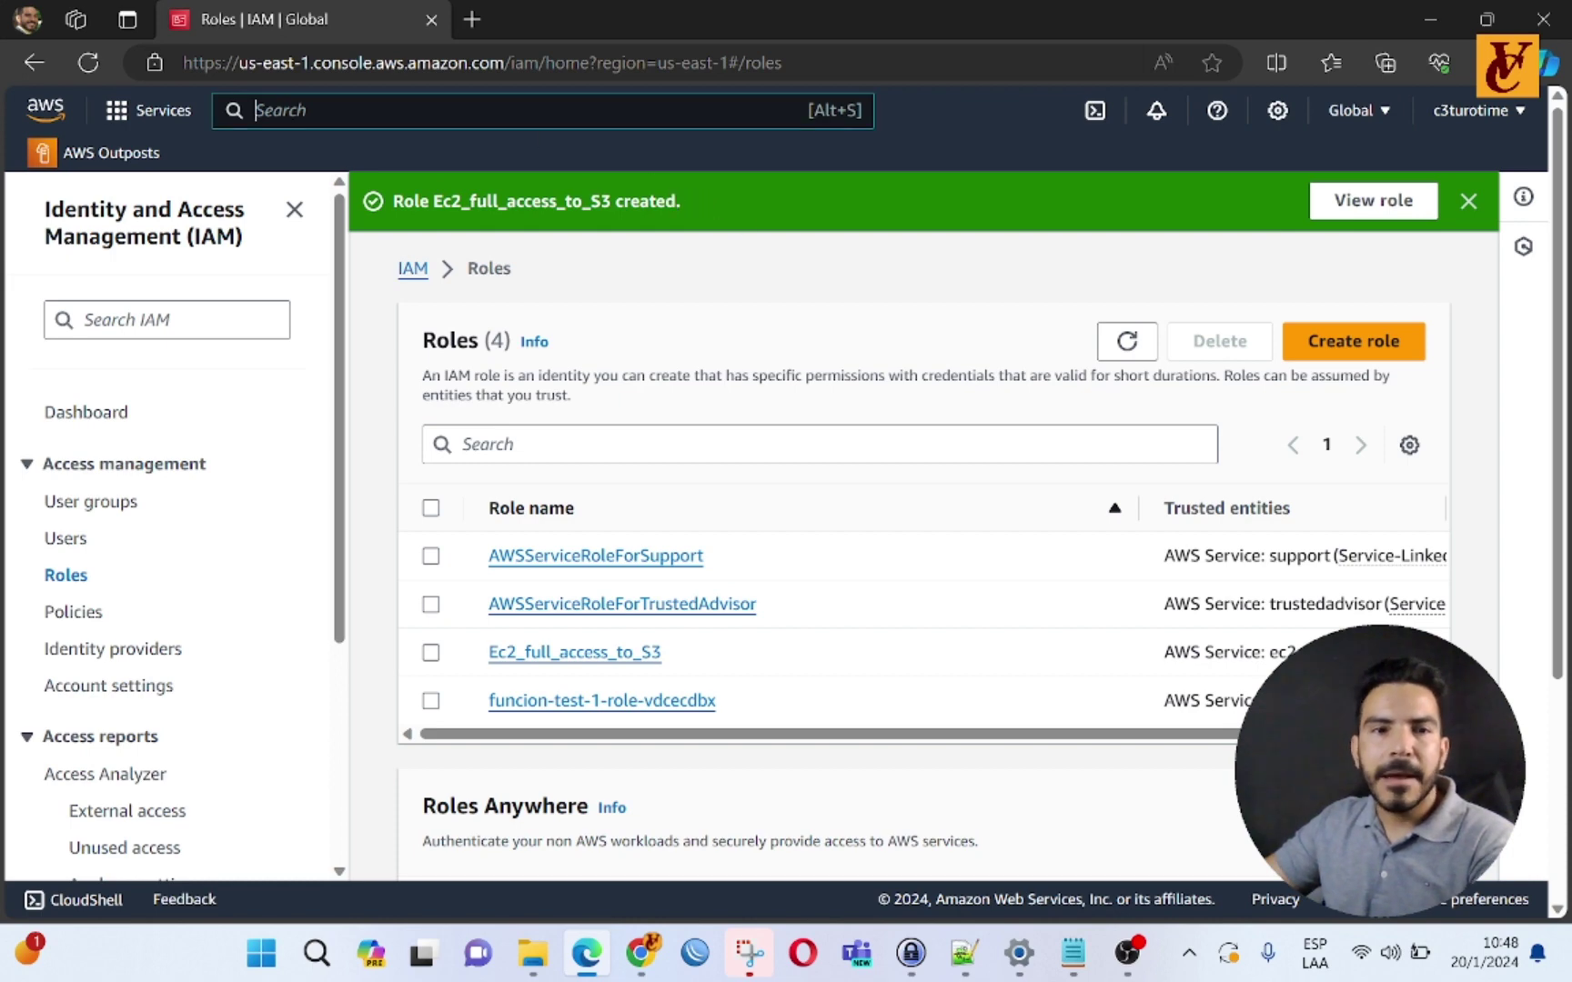
text(s3)
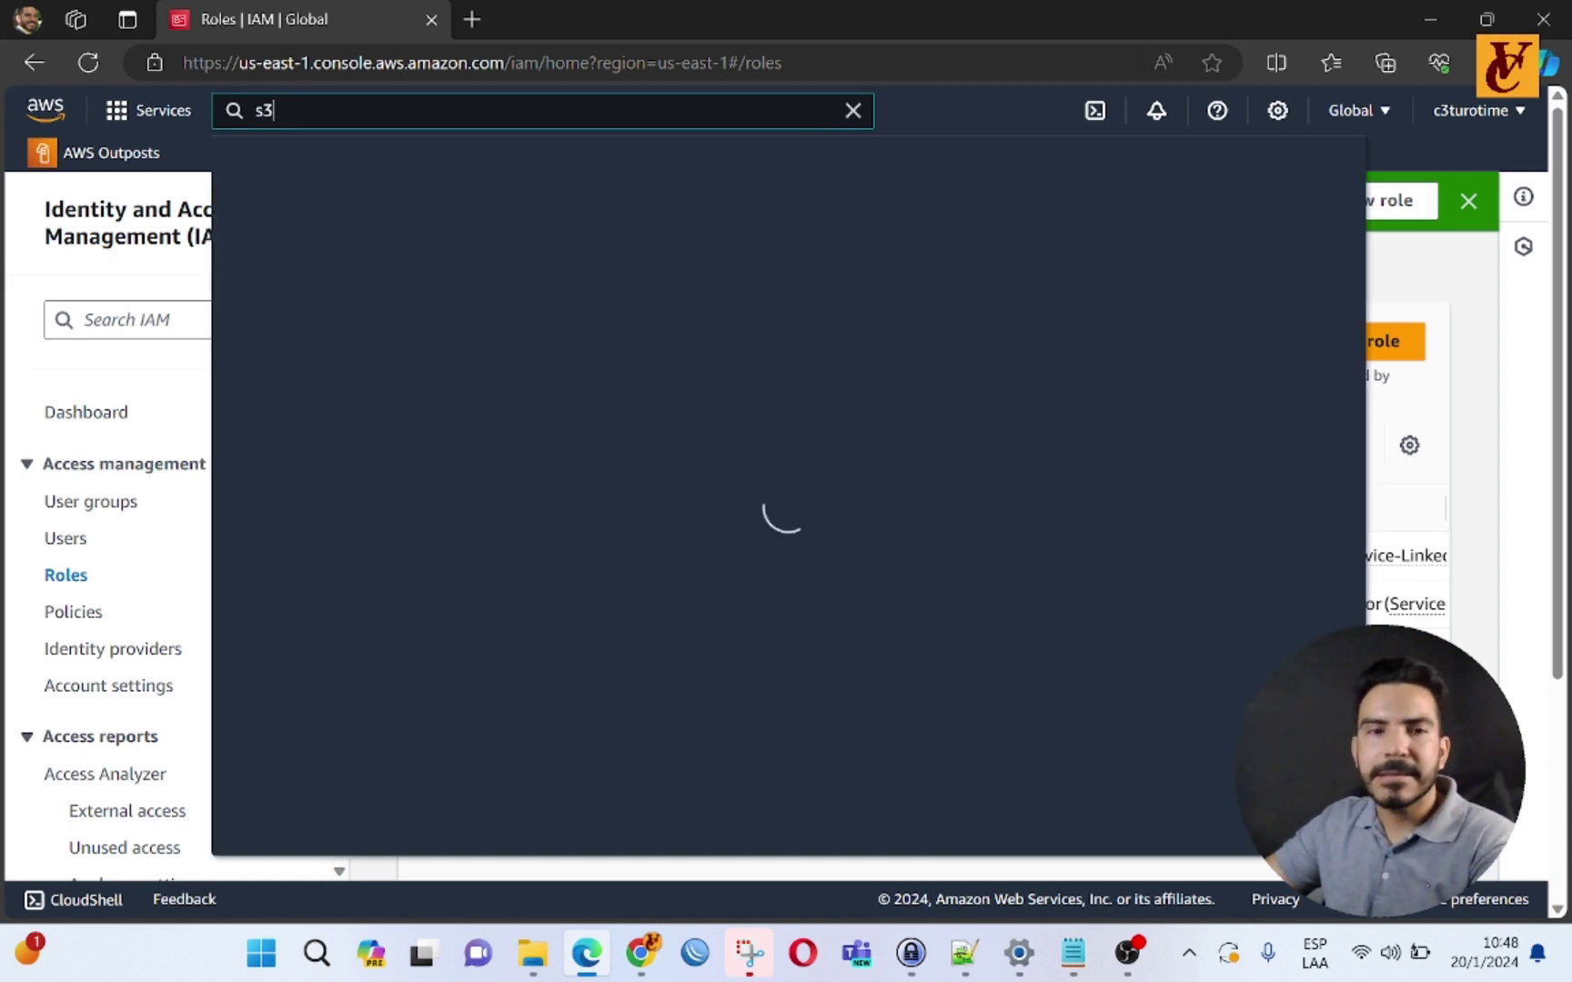
click(605, 303)
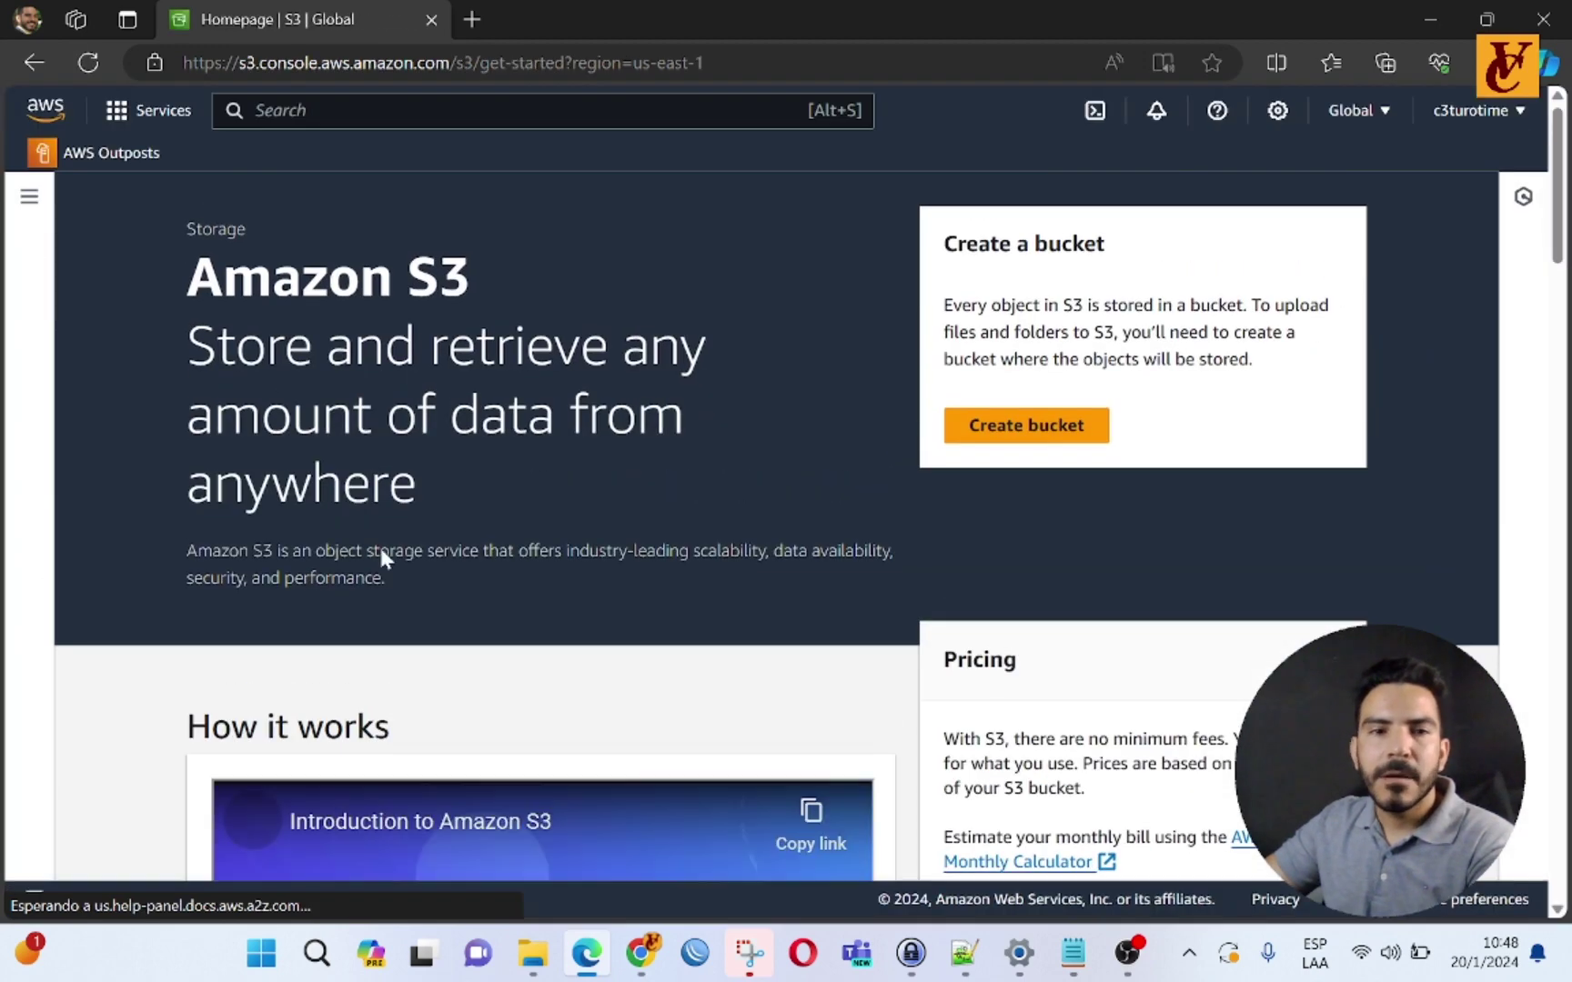
click(1011, 425)
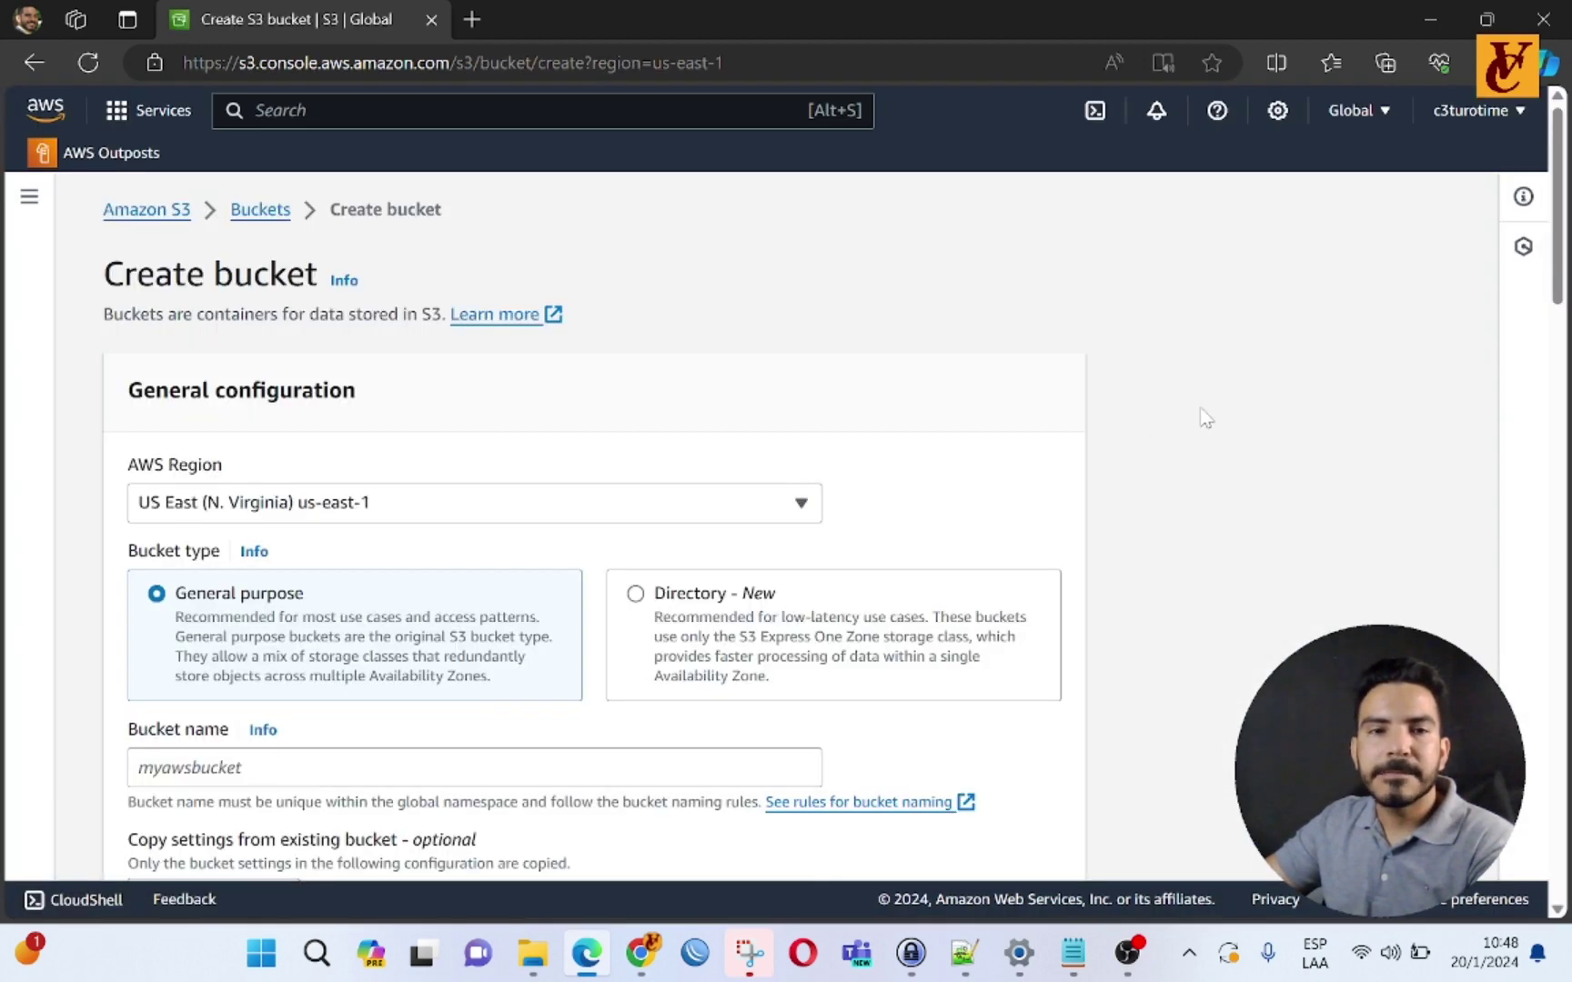
Step: Choose US East (N. Virginia) us-east-1 as the new bucket's AWS Region
click(443, 518)
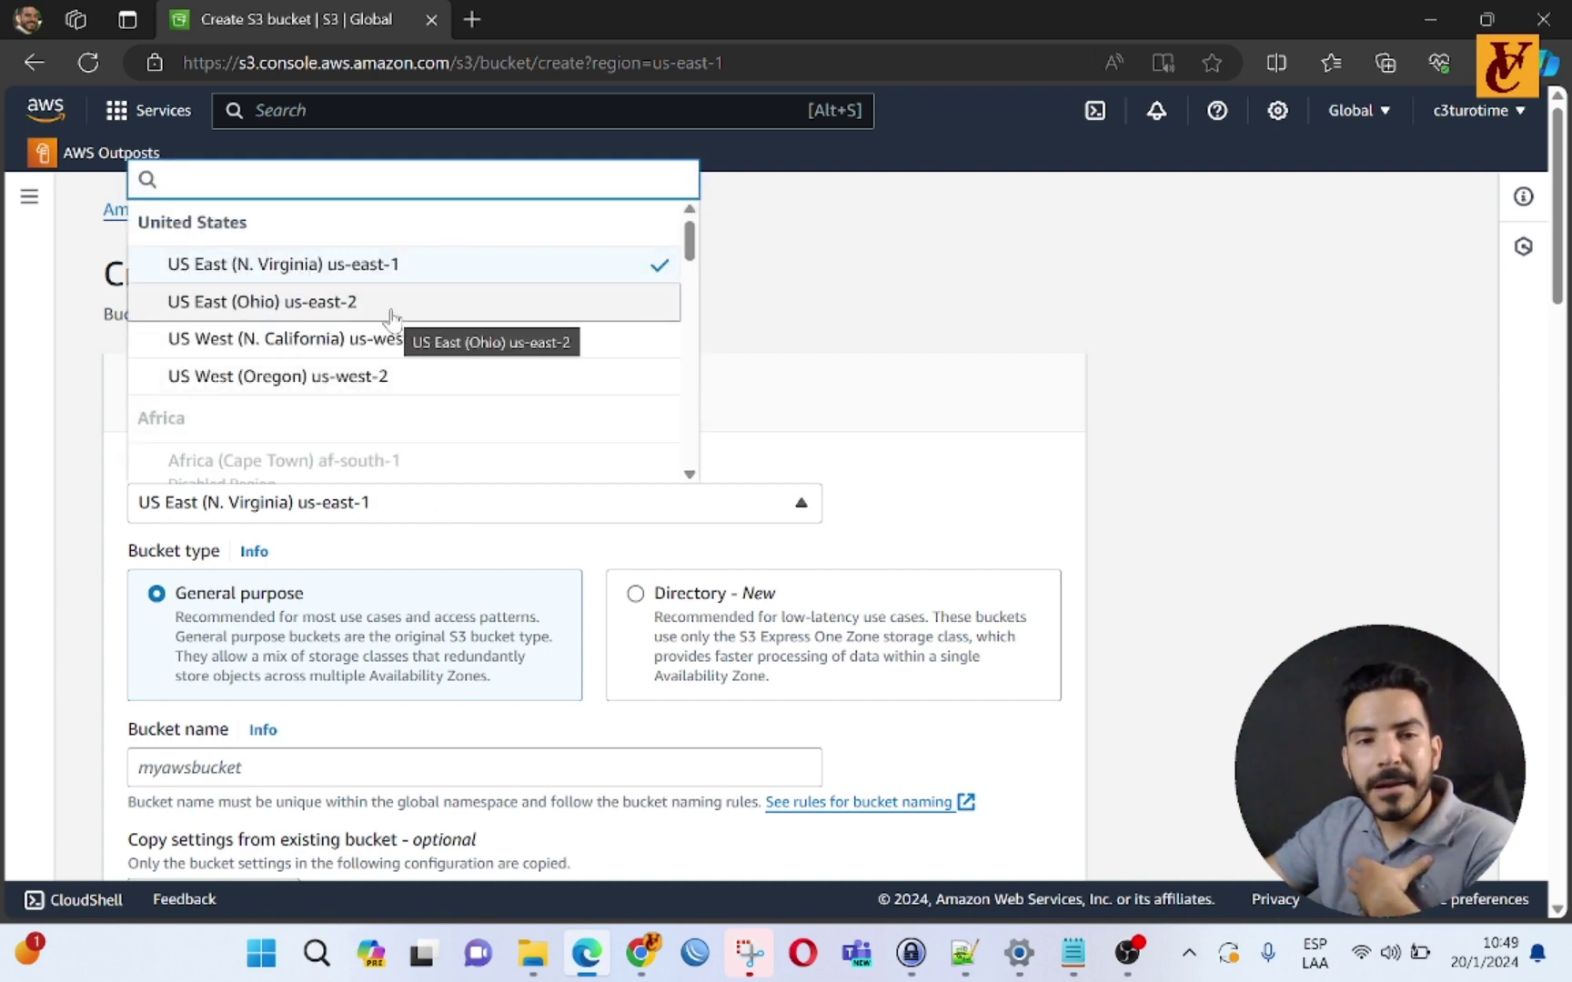
click(360, 265)
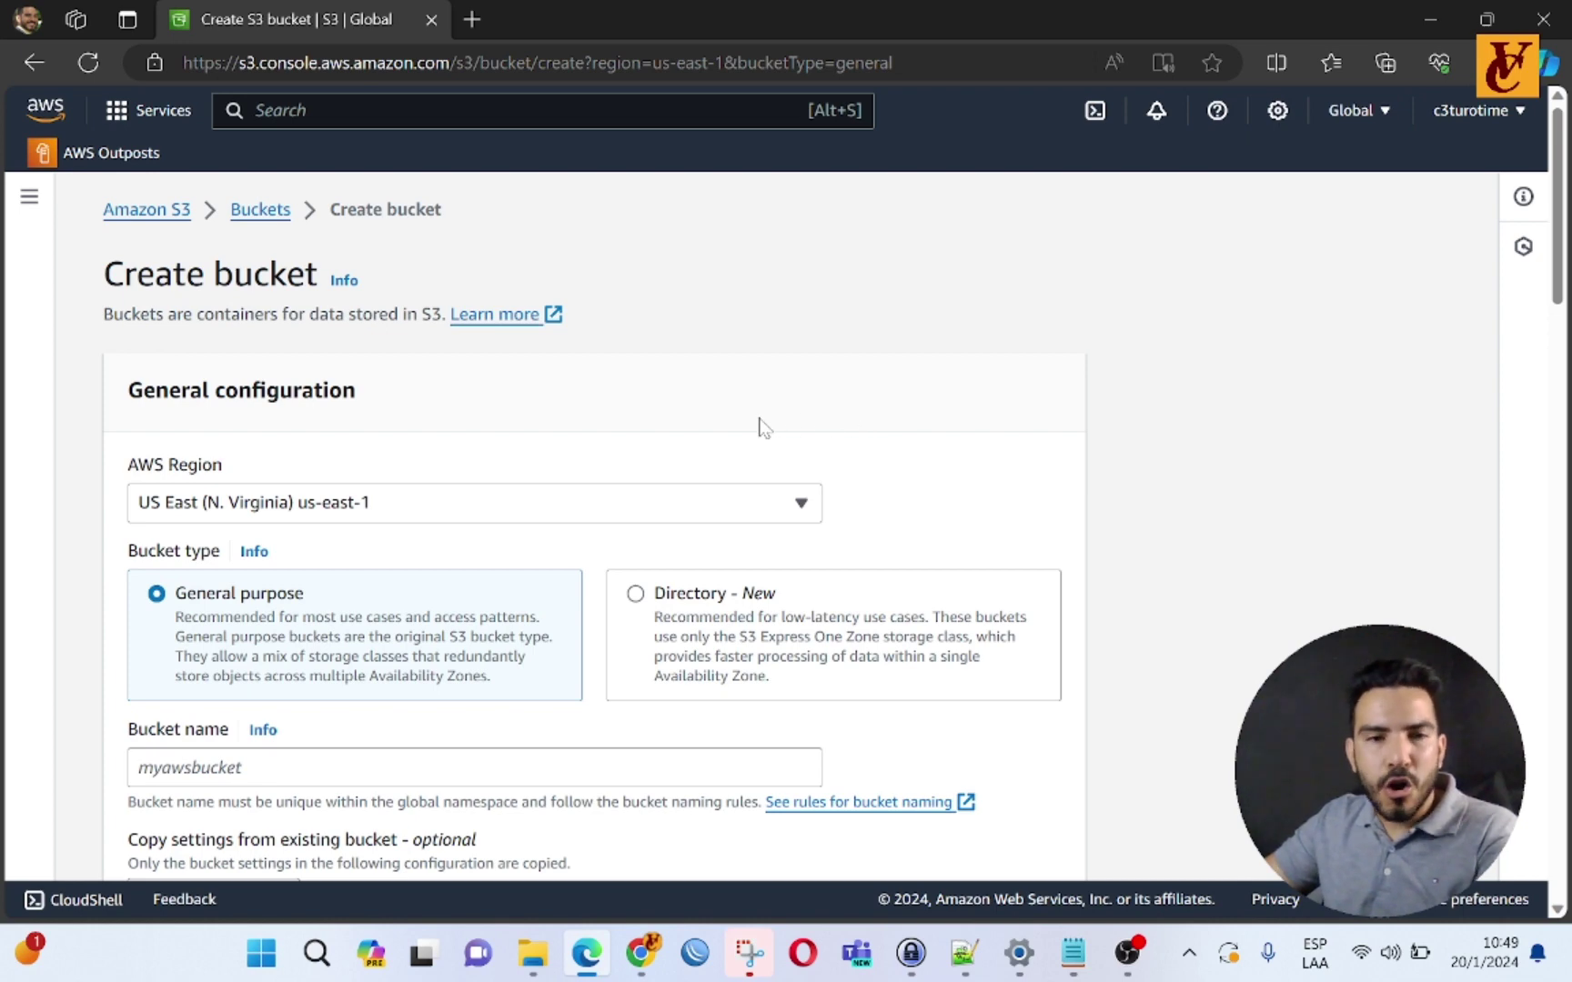
click(818, 510)
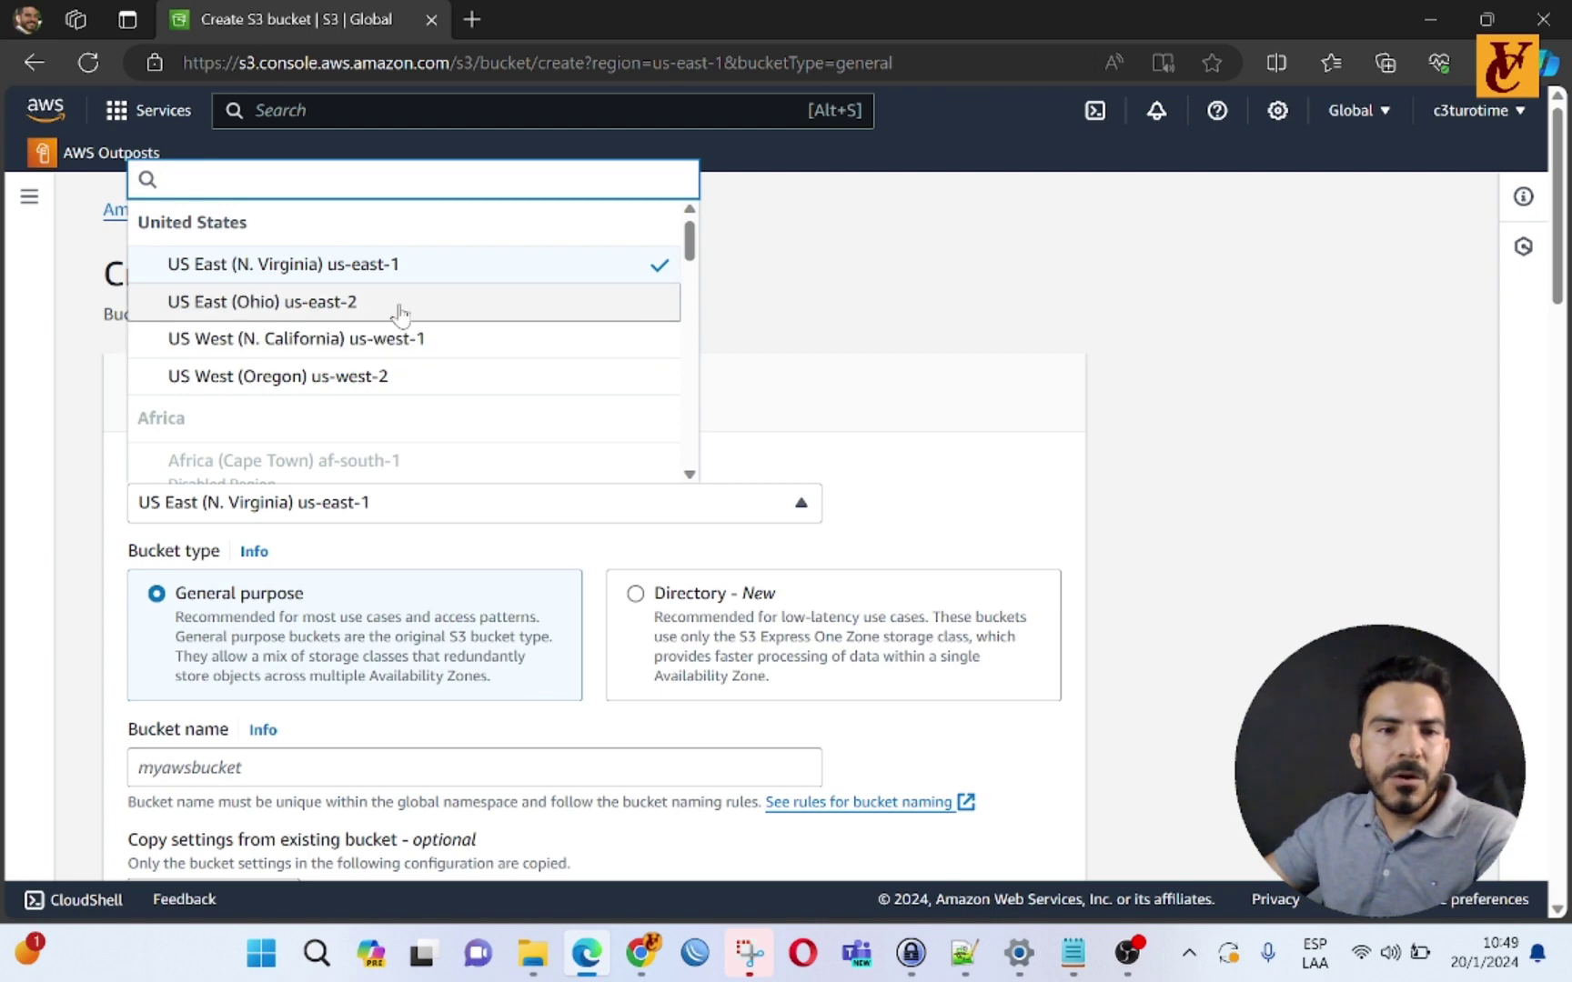
click(897, 421)
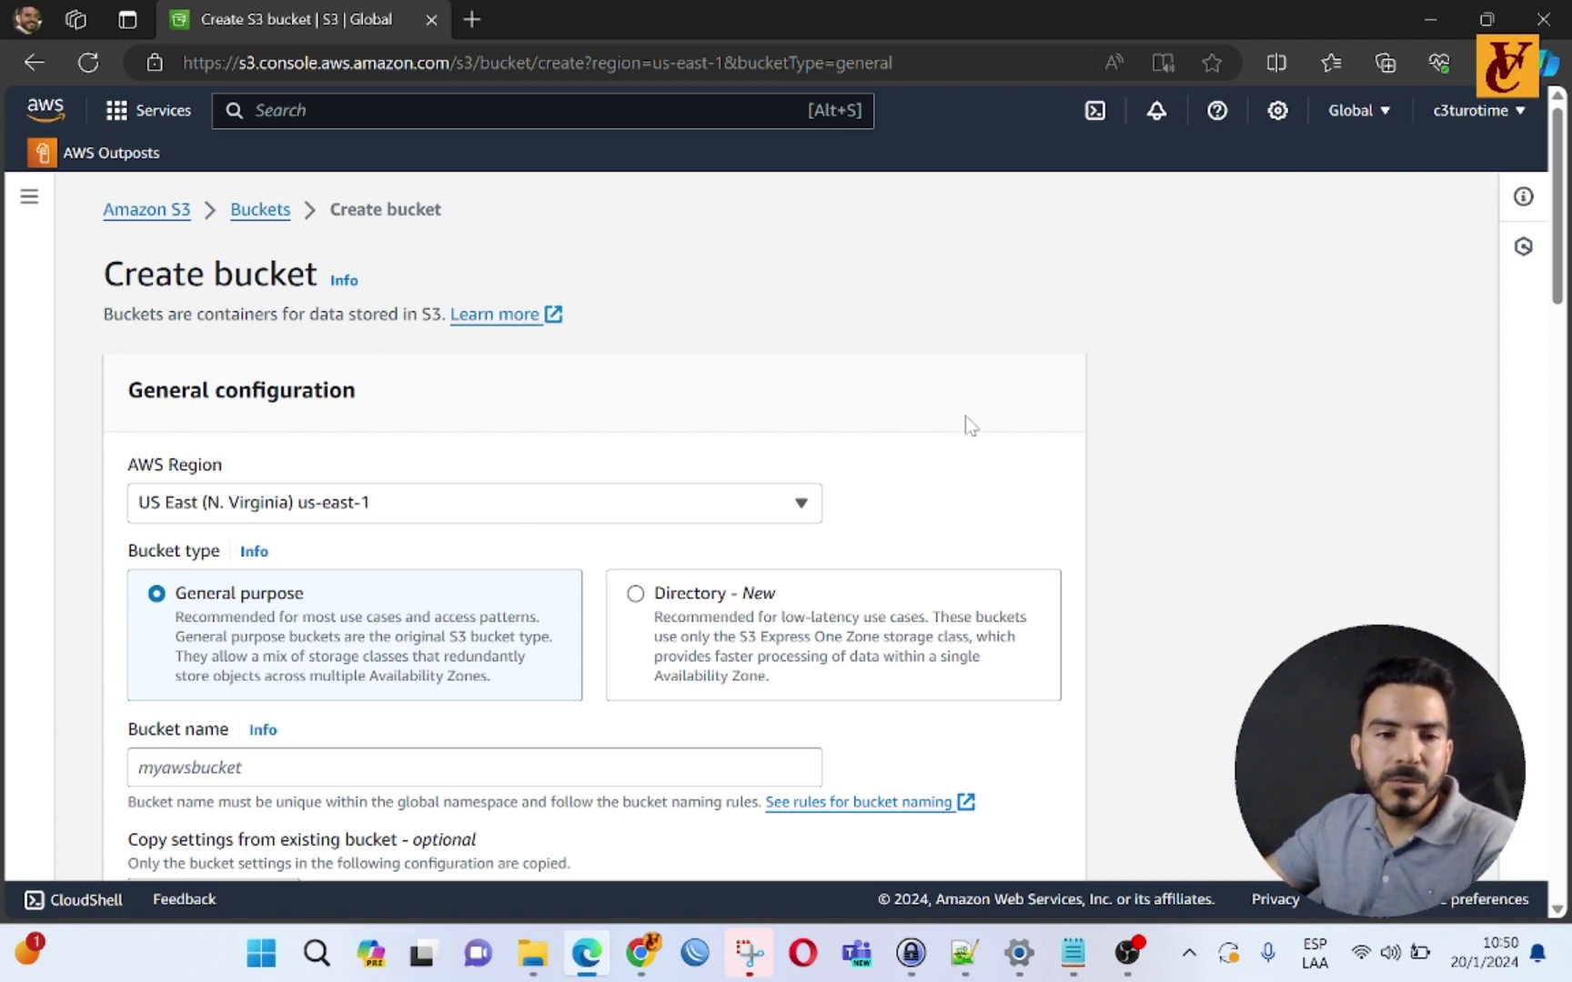
Step: Enter ivc.bucket.p3.S3ToEC2 as the name of the new general purpose bucket
scroll(958, 427, down, 3)
click(354, 508)
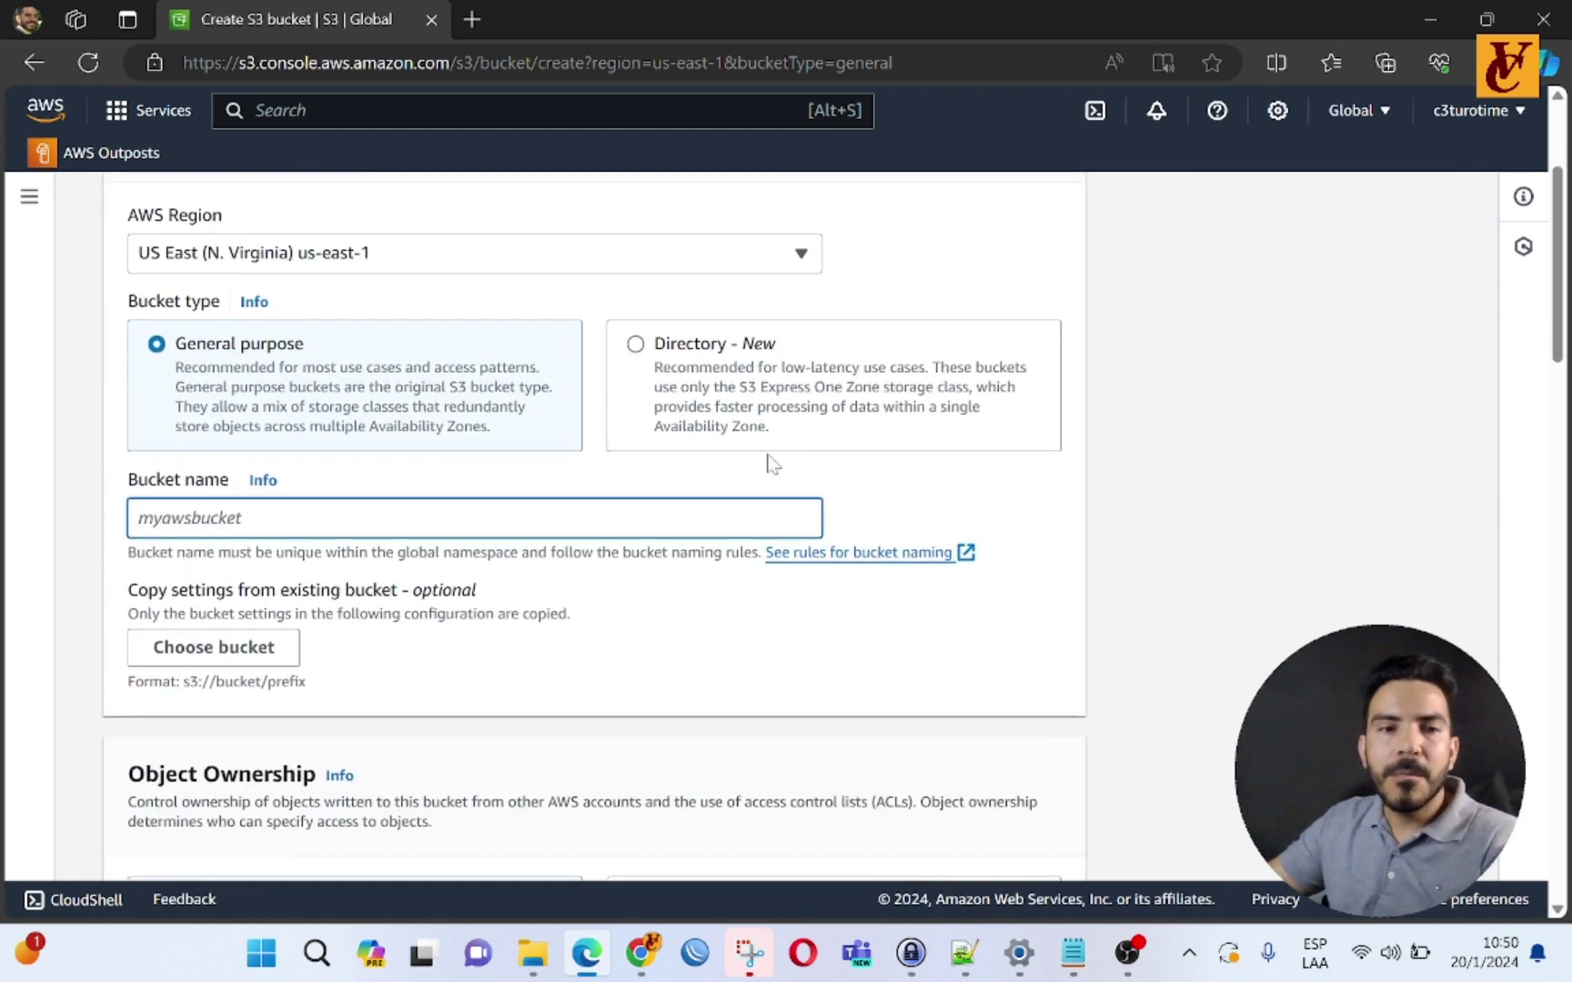
text(ivc)
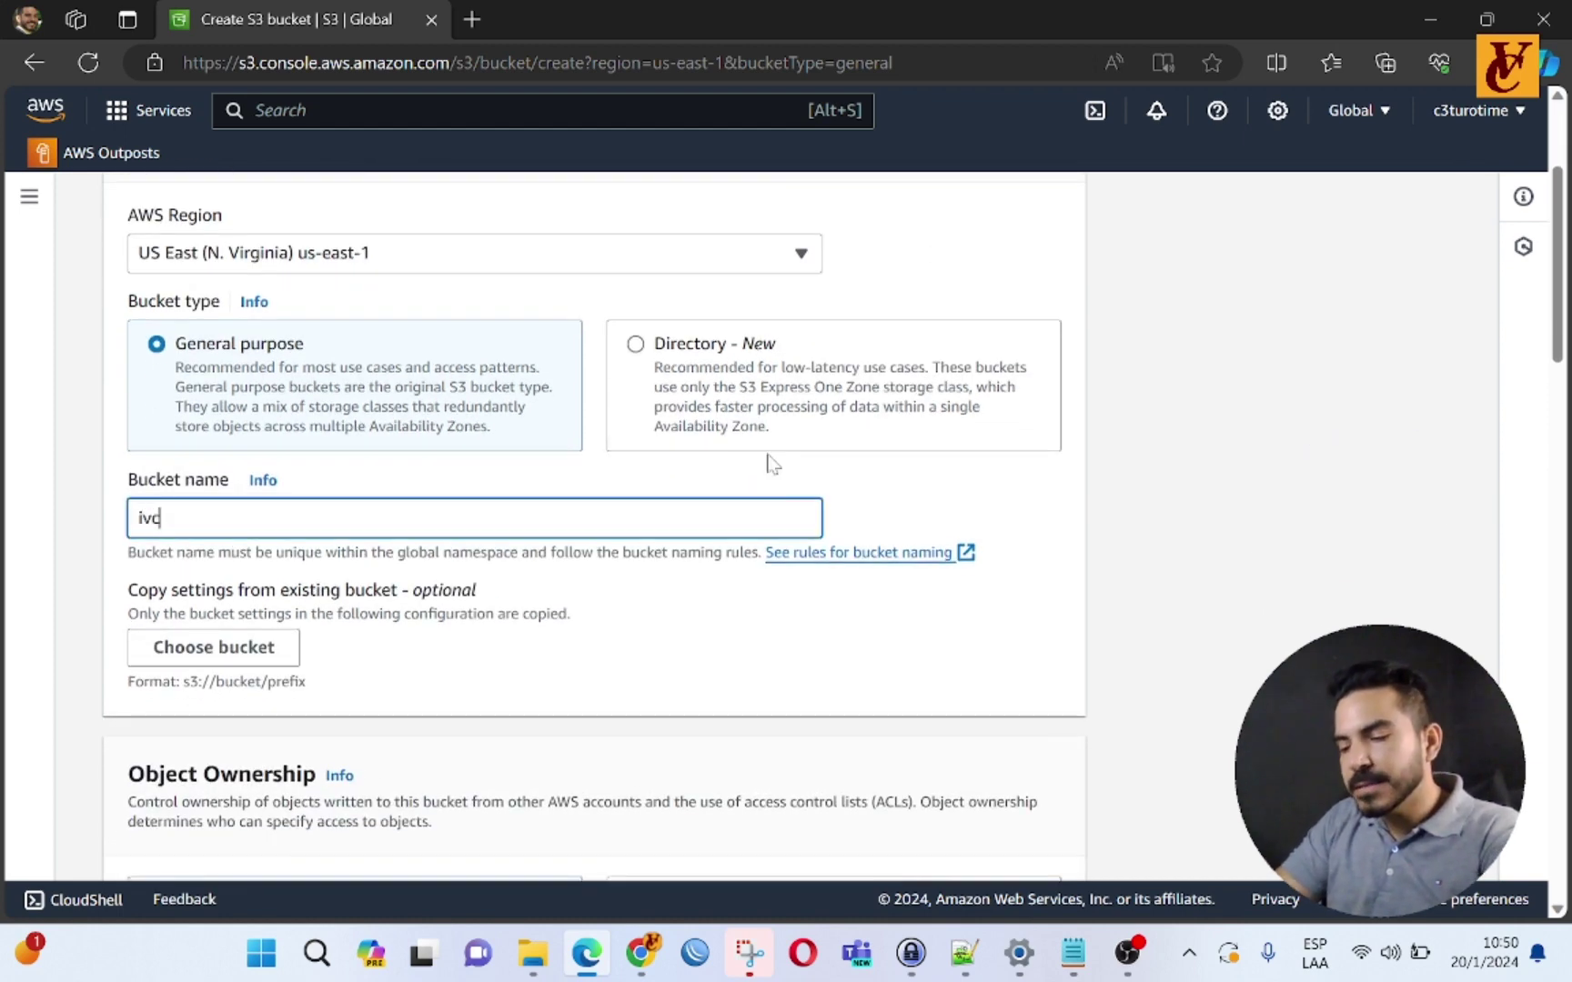
text(.bucket.p3.ec2To)
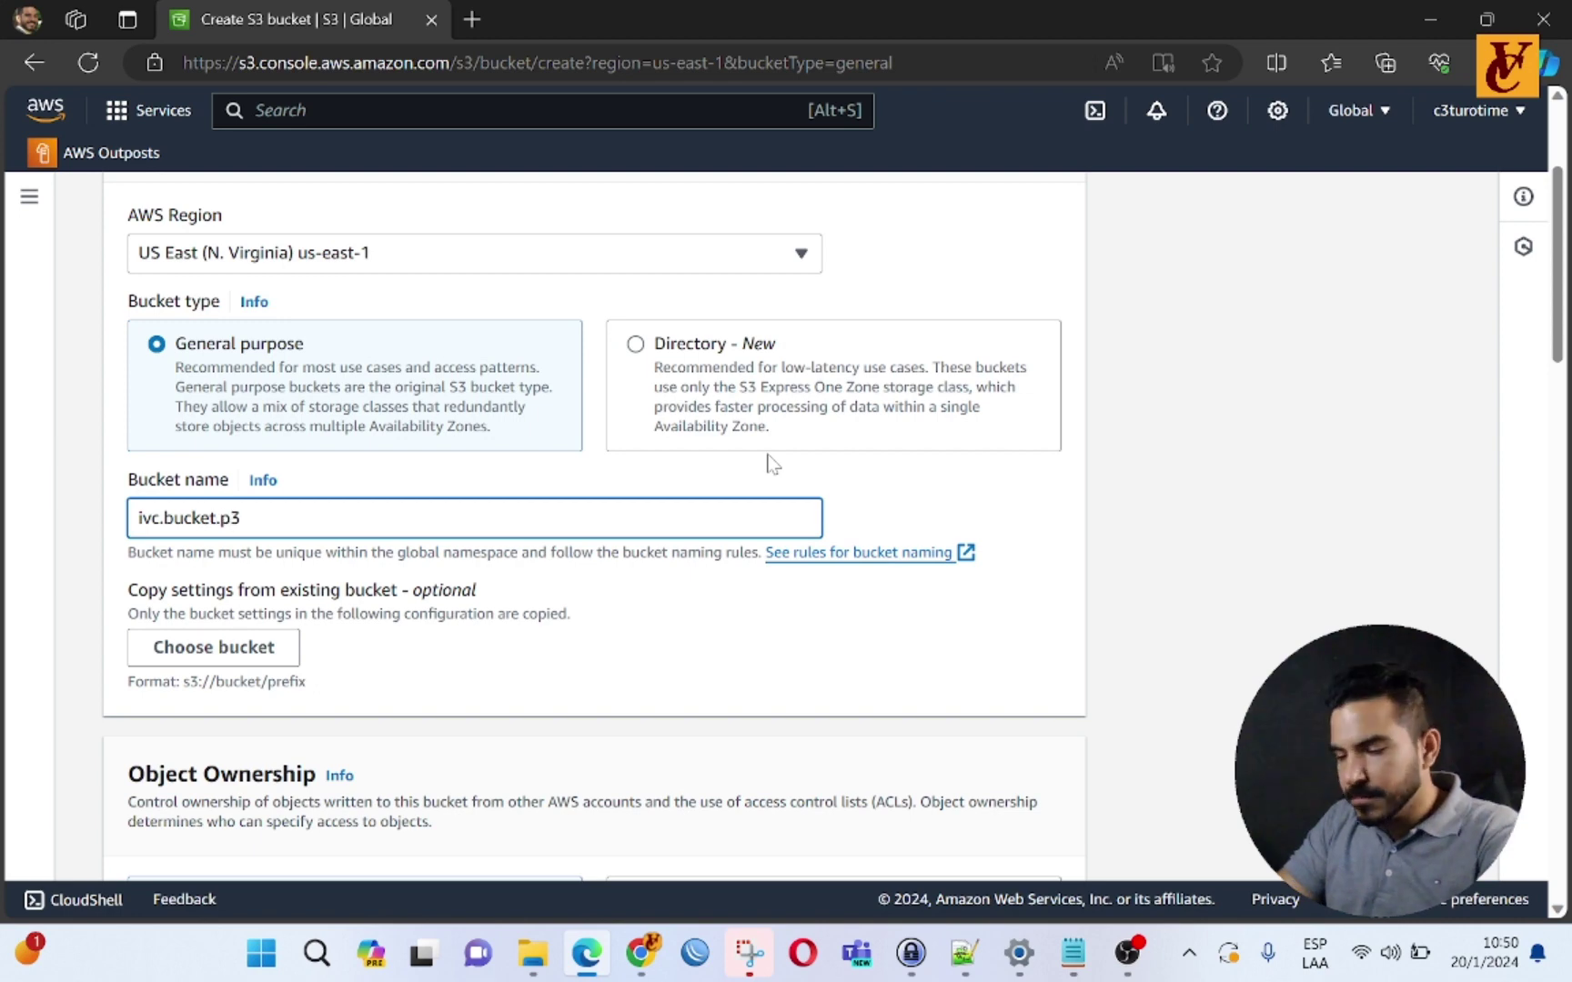
key(BackSpace)
key(BackSpace)
key(BackSpace)
key(BackSpace)
key(BackSpace)
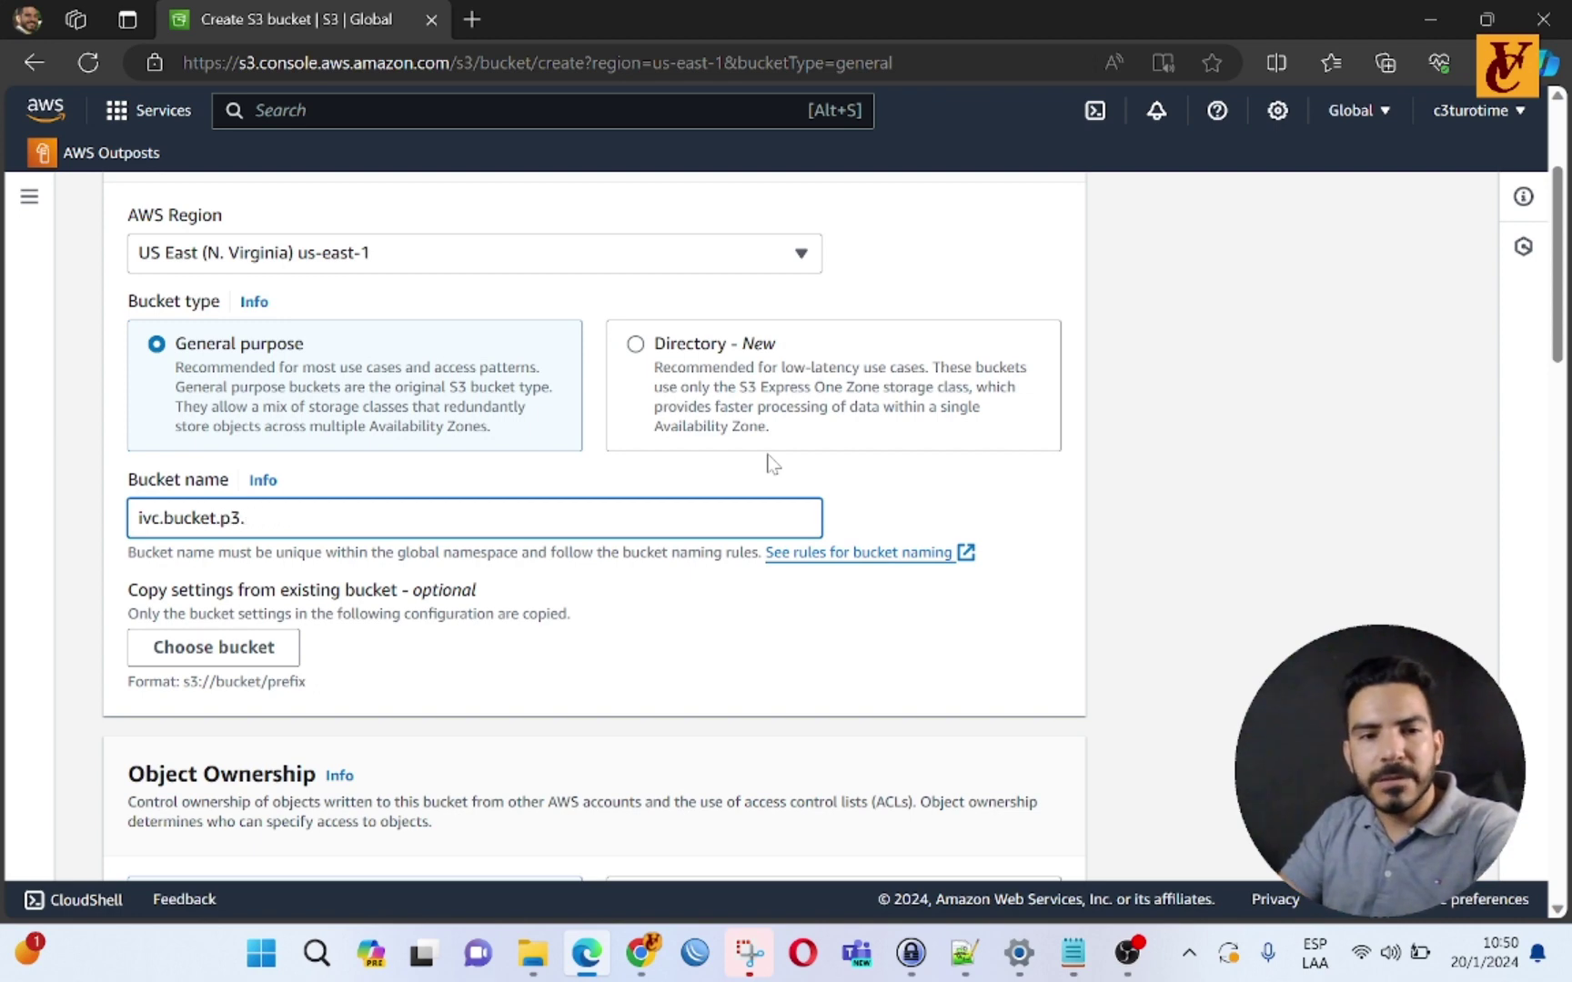
text(S3)
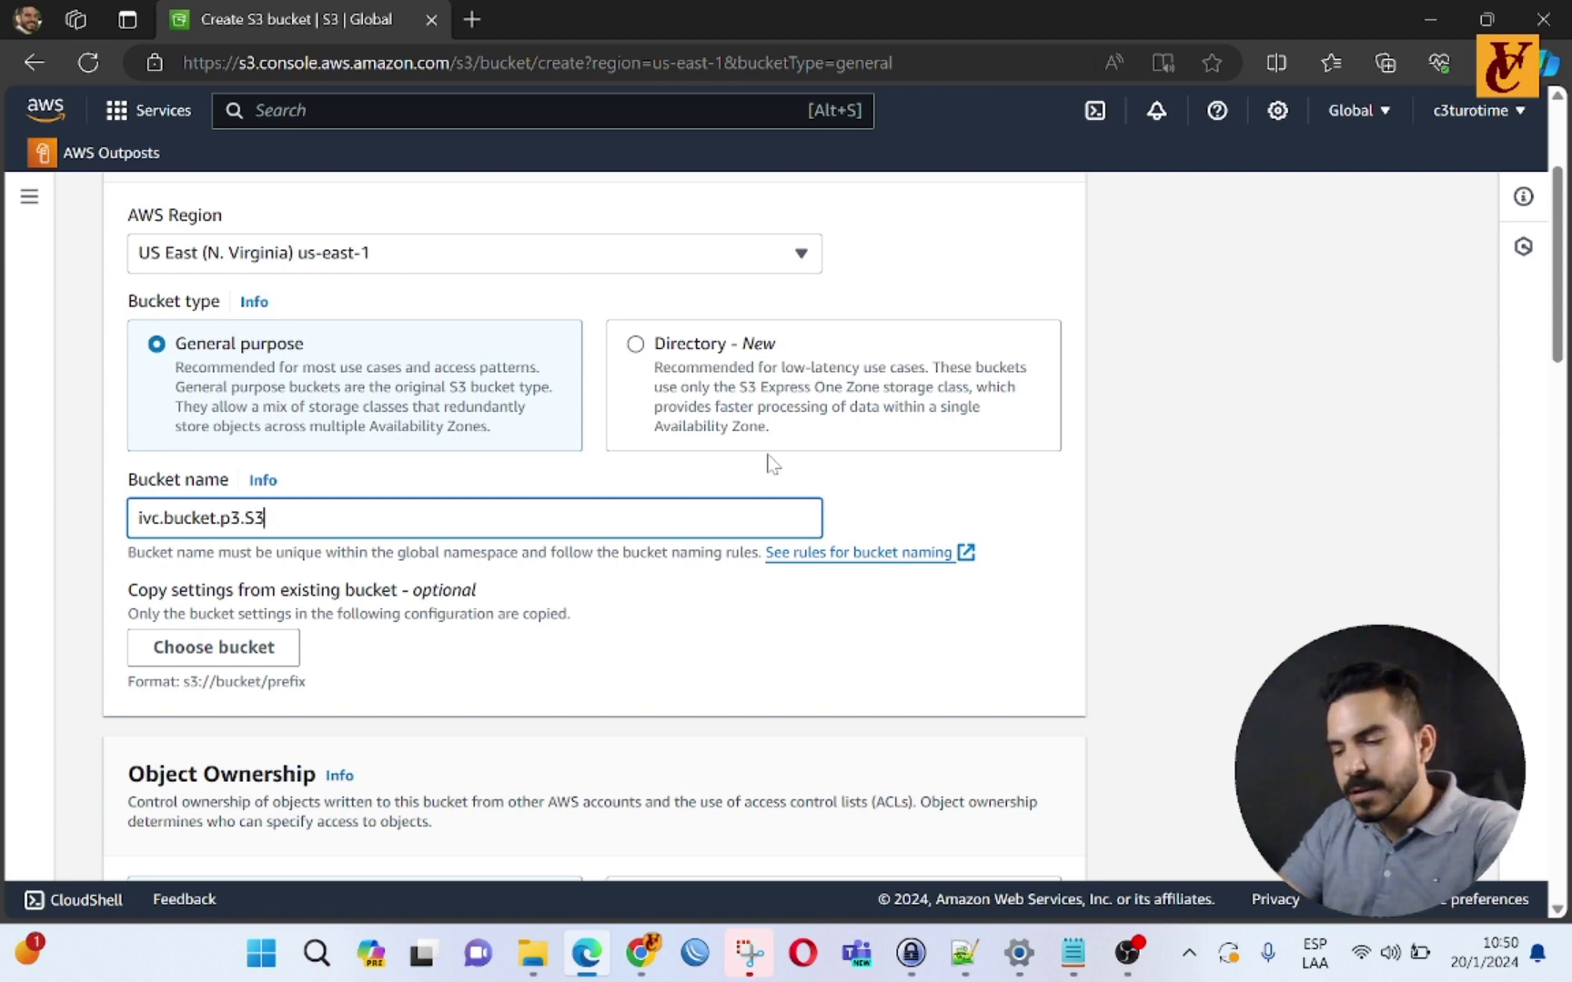
text(ToS)
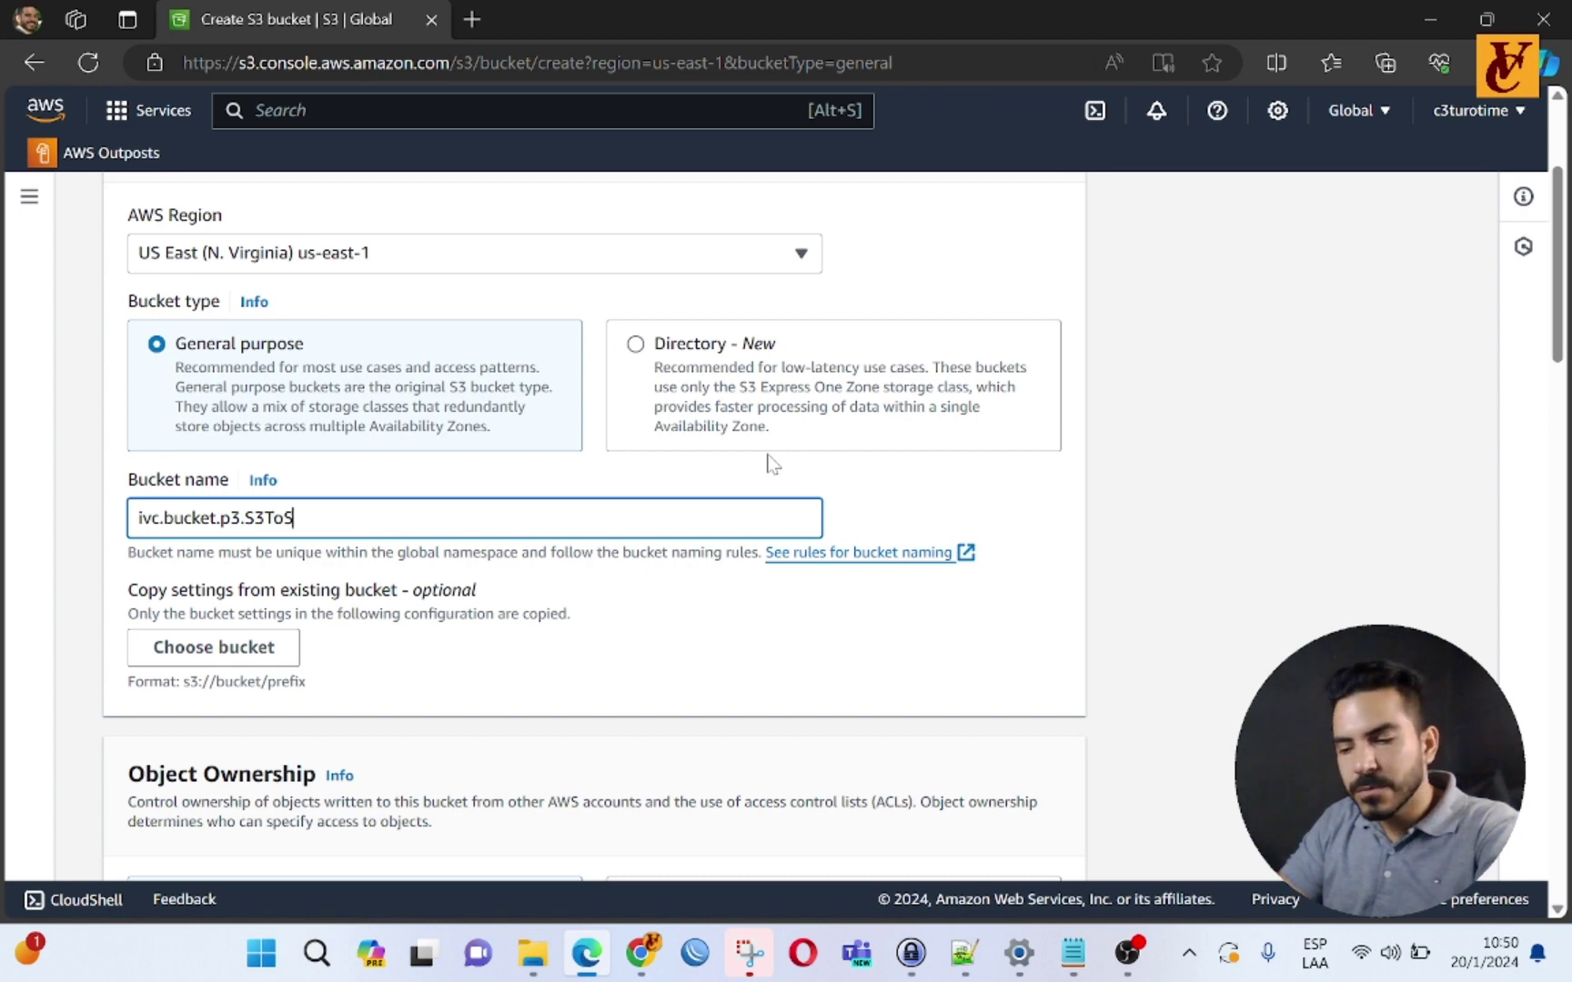
key(BackSpace)
text(EC2)
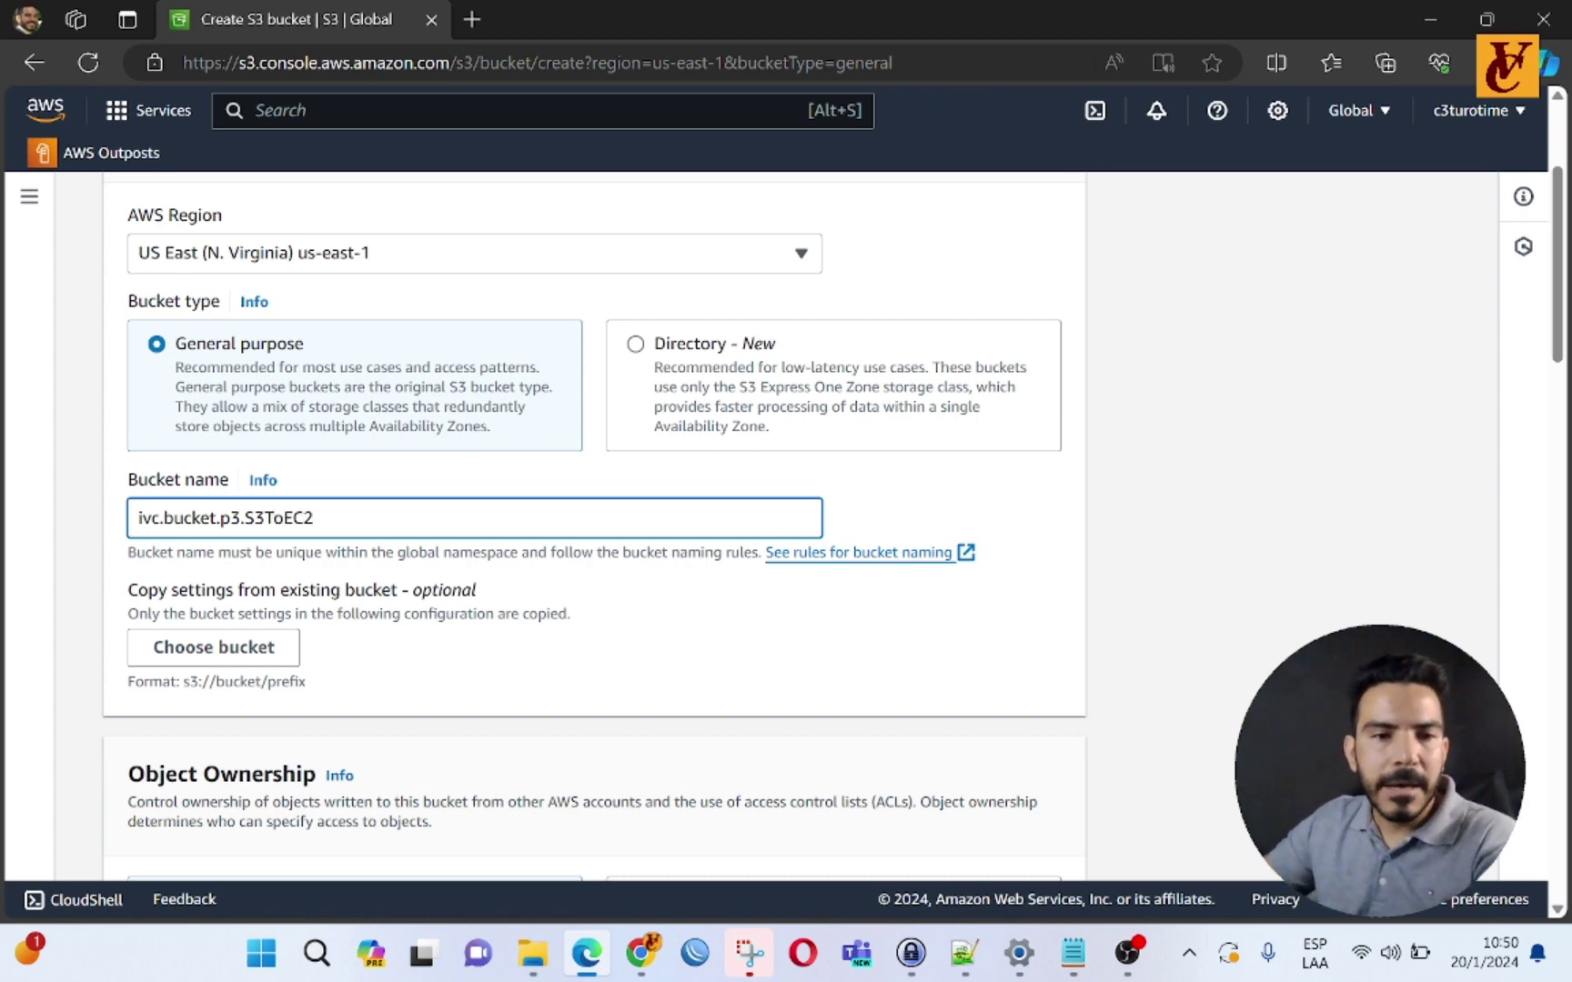
click(651, 634)
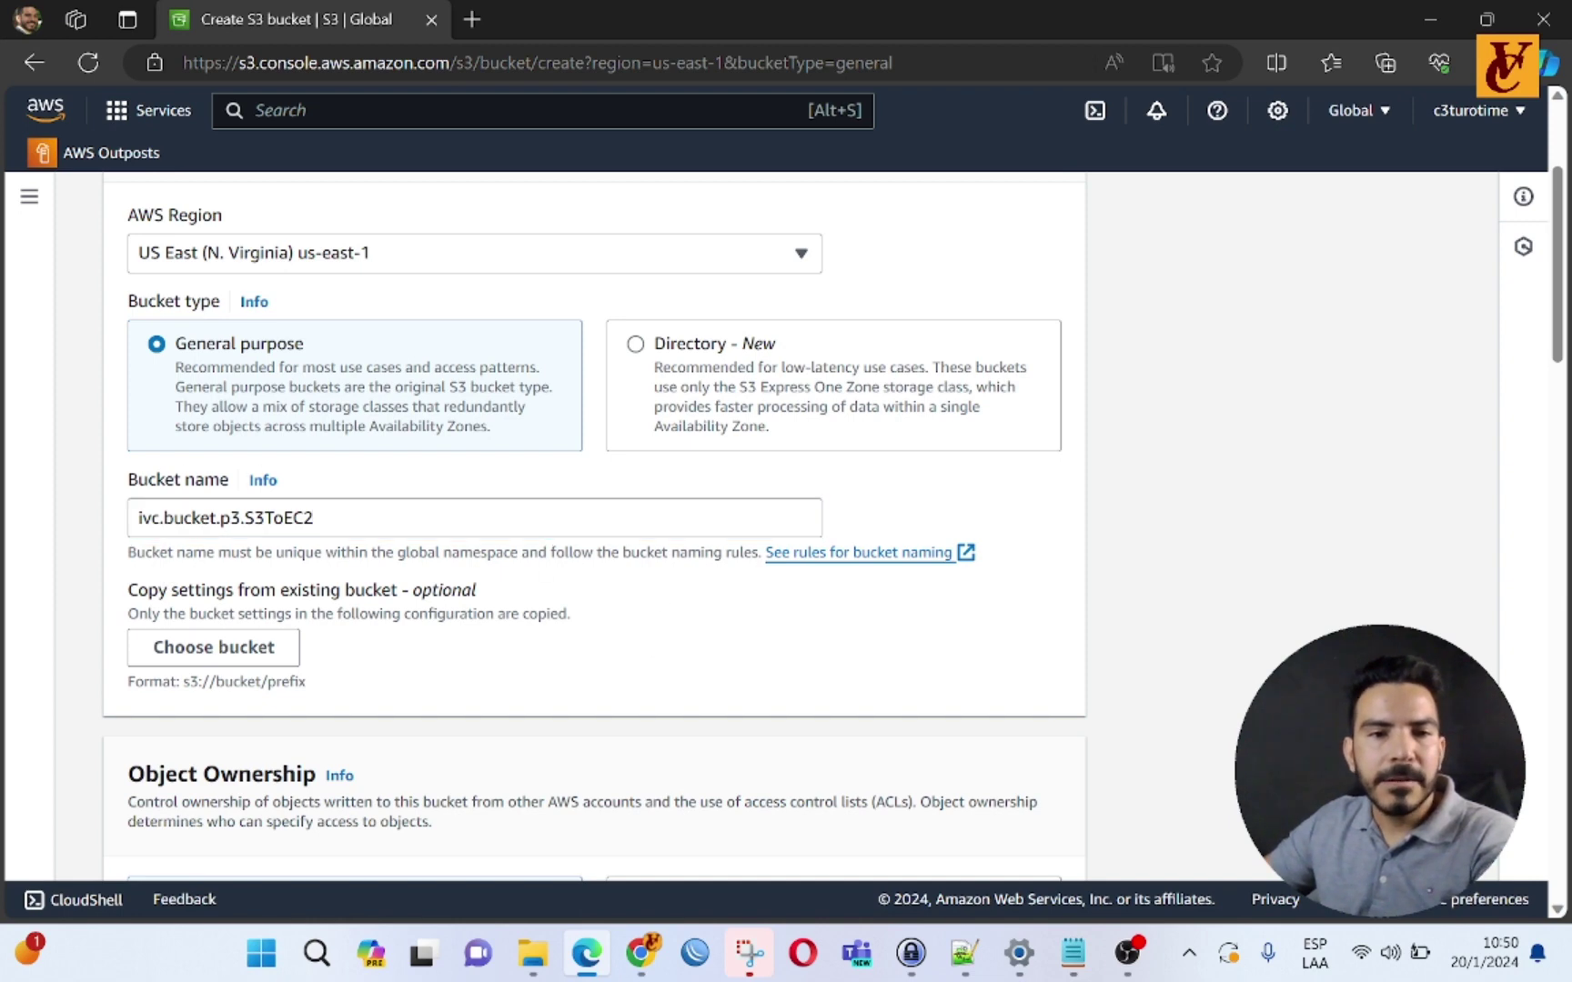
Step: Review the bucket name and the optional setting for copying configuration from an existing bucket
triple_click(228, 518)
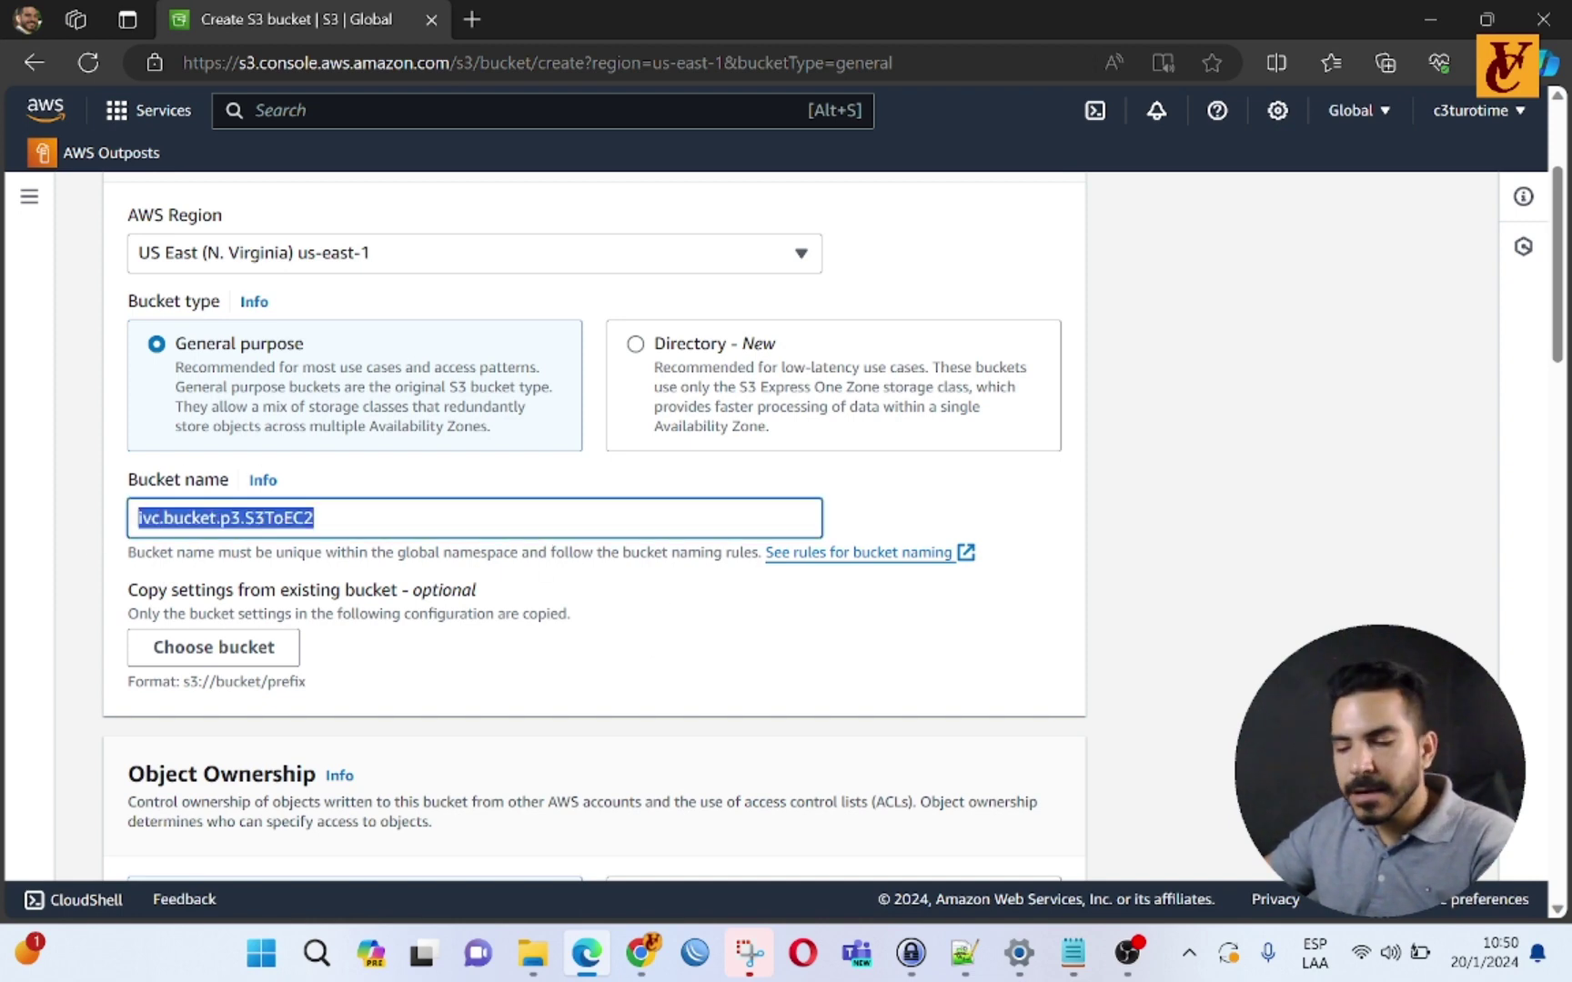
click(409, 549)
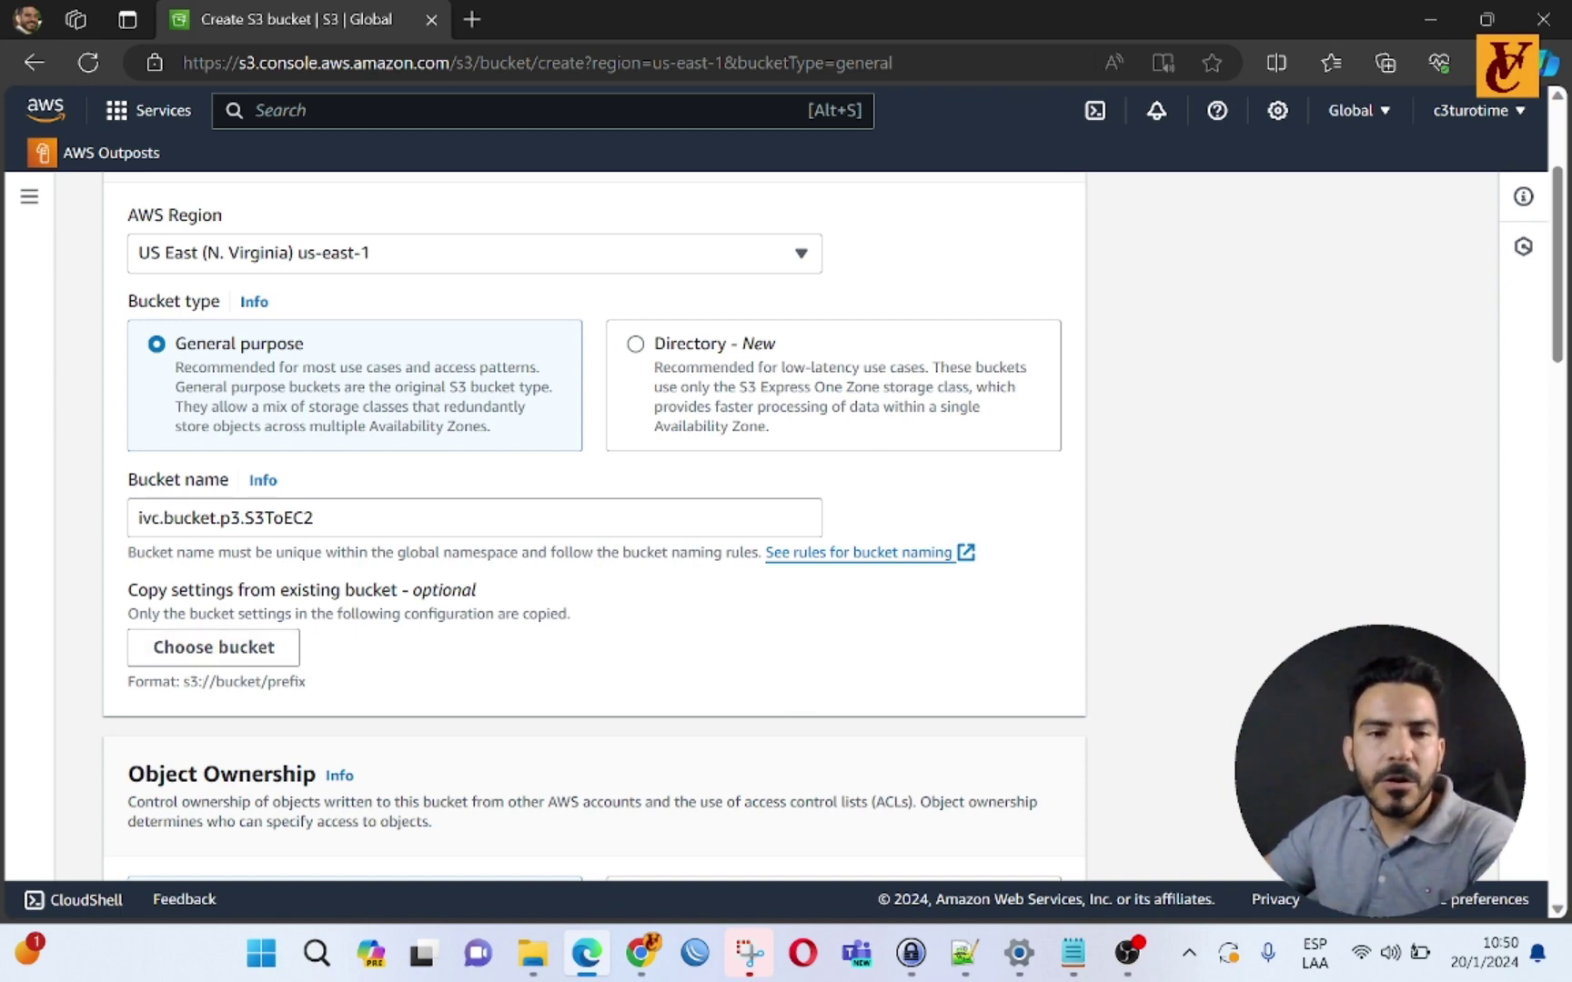
drag(310, 686, 182, 684)
click(466, 689)
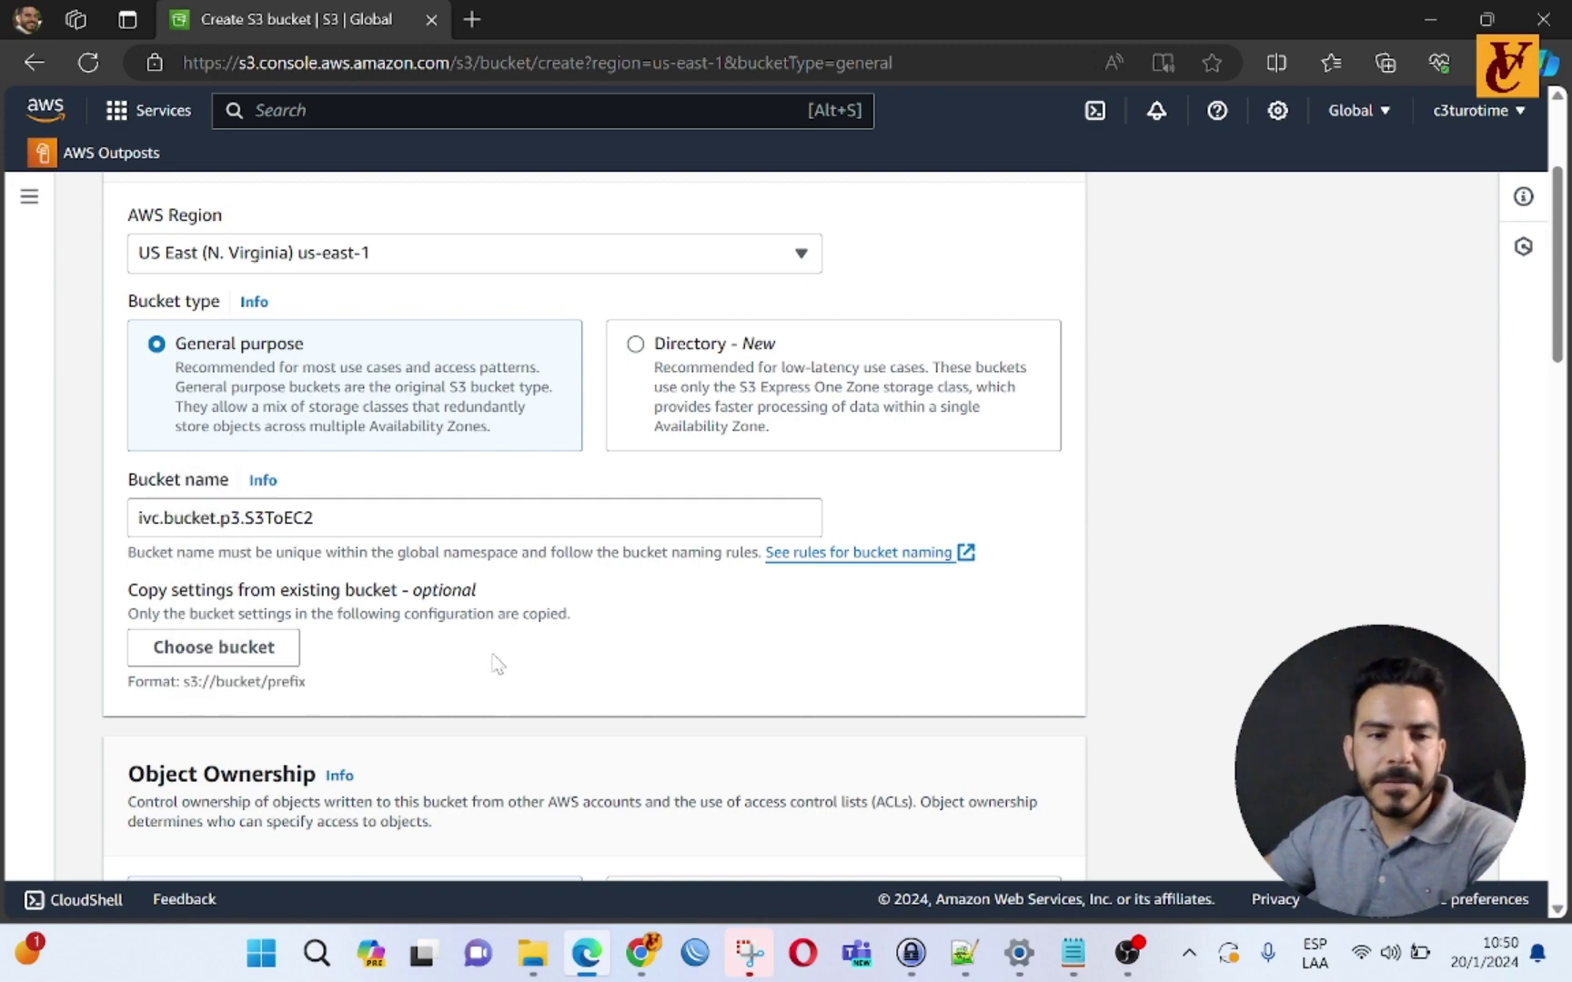
scroll(600, 664, down, 3)
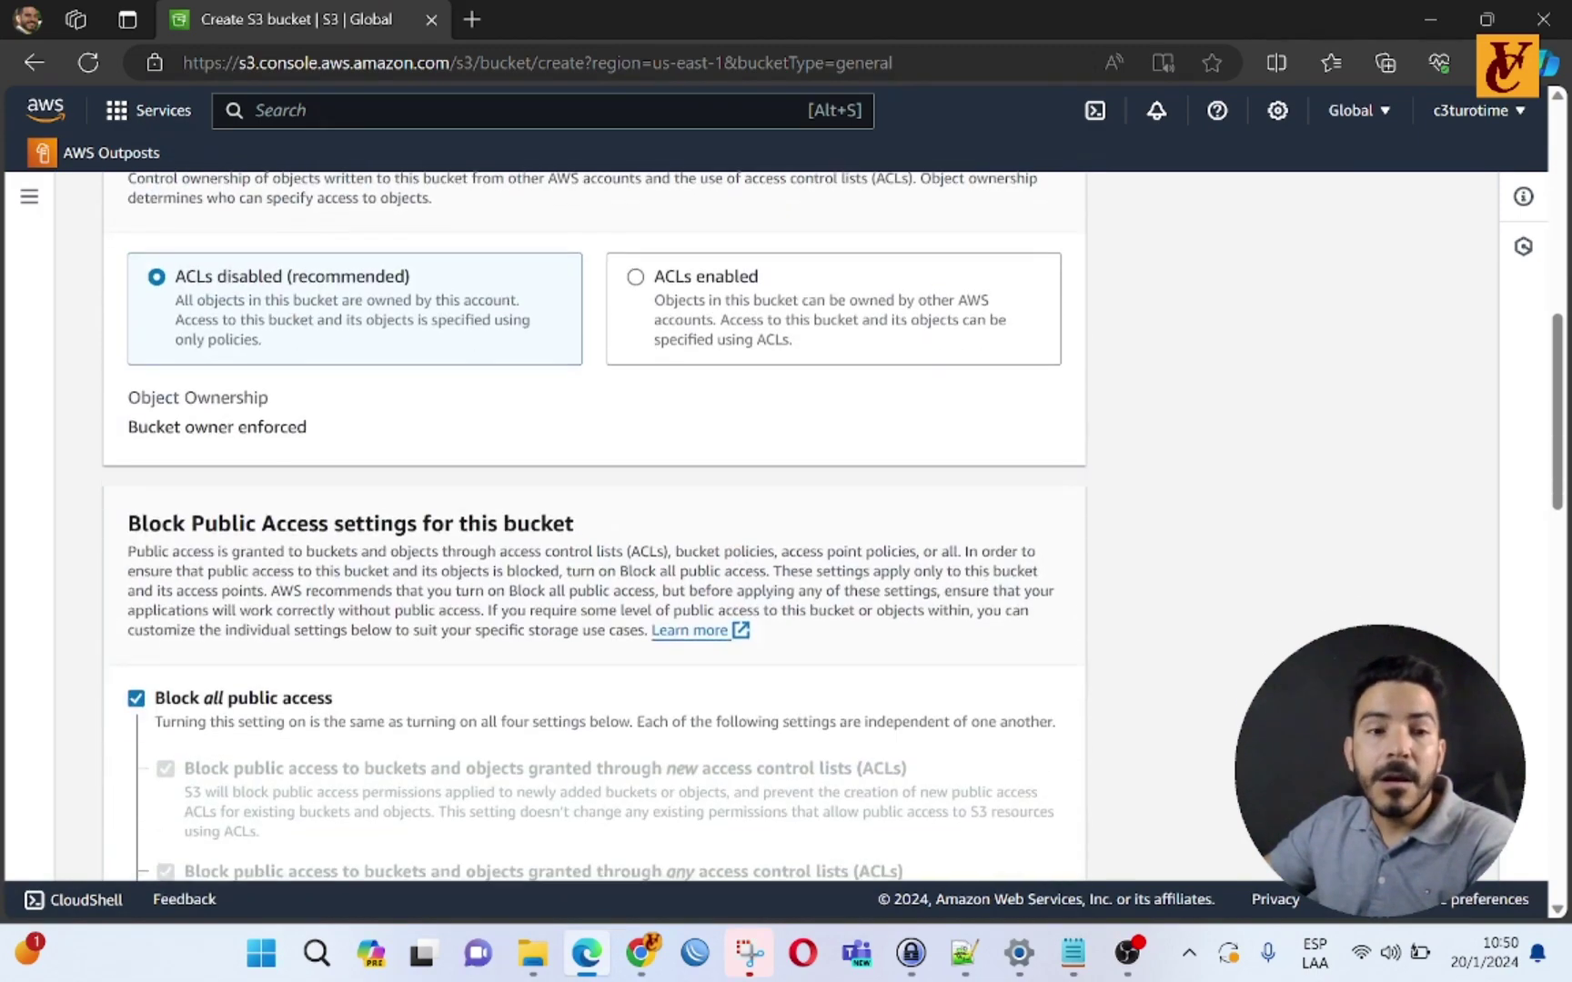
scroll(333, 488, up, 4)
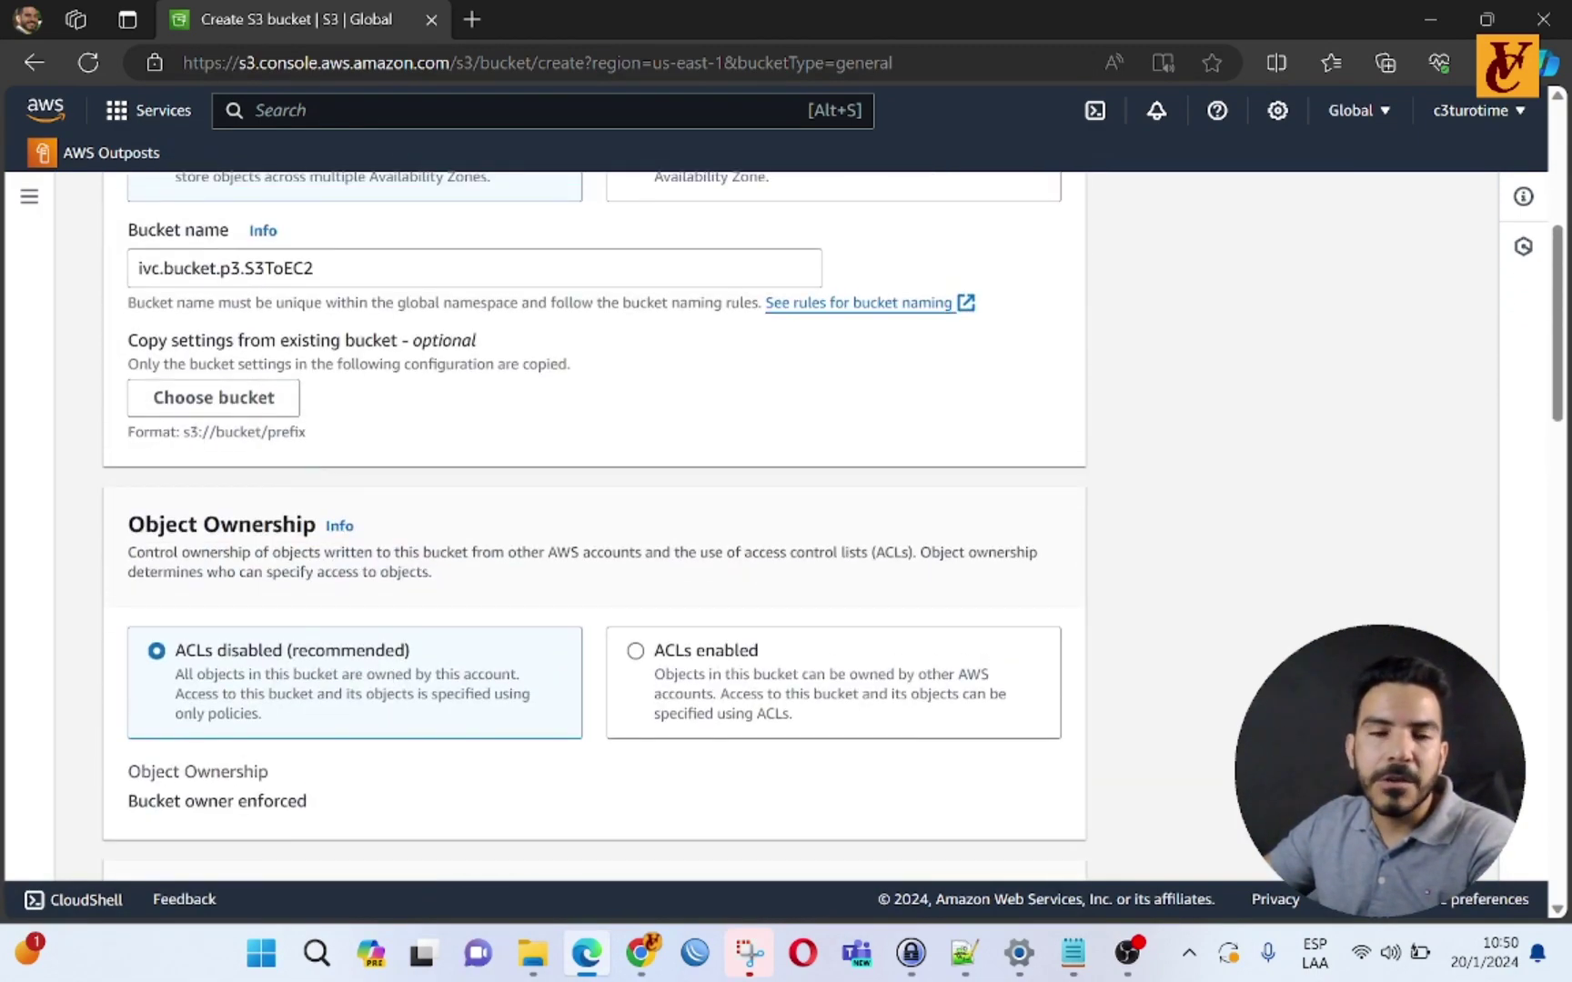
drag(202, 432, 233, 432)
click(212, 434)
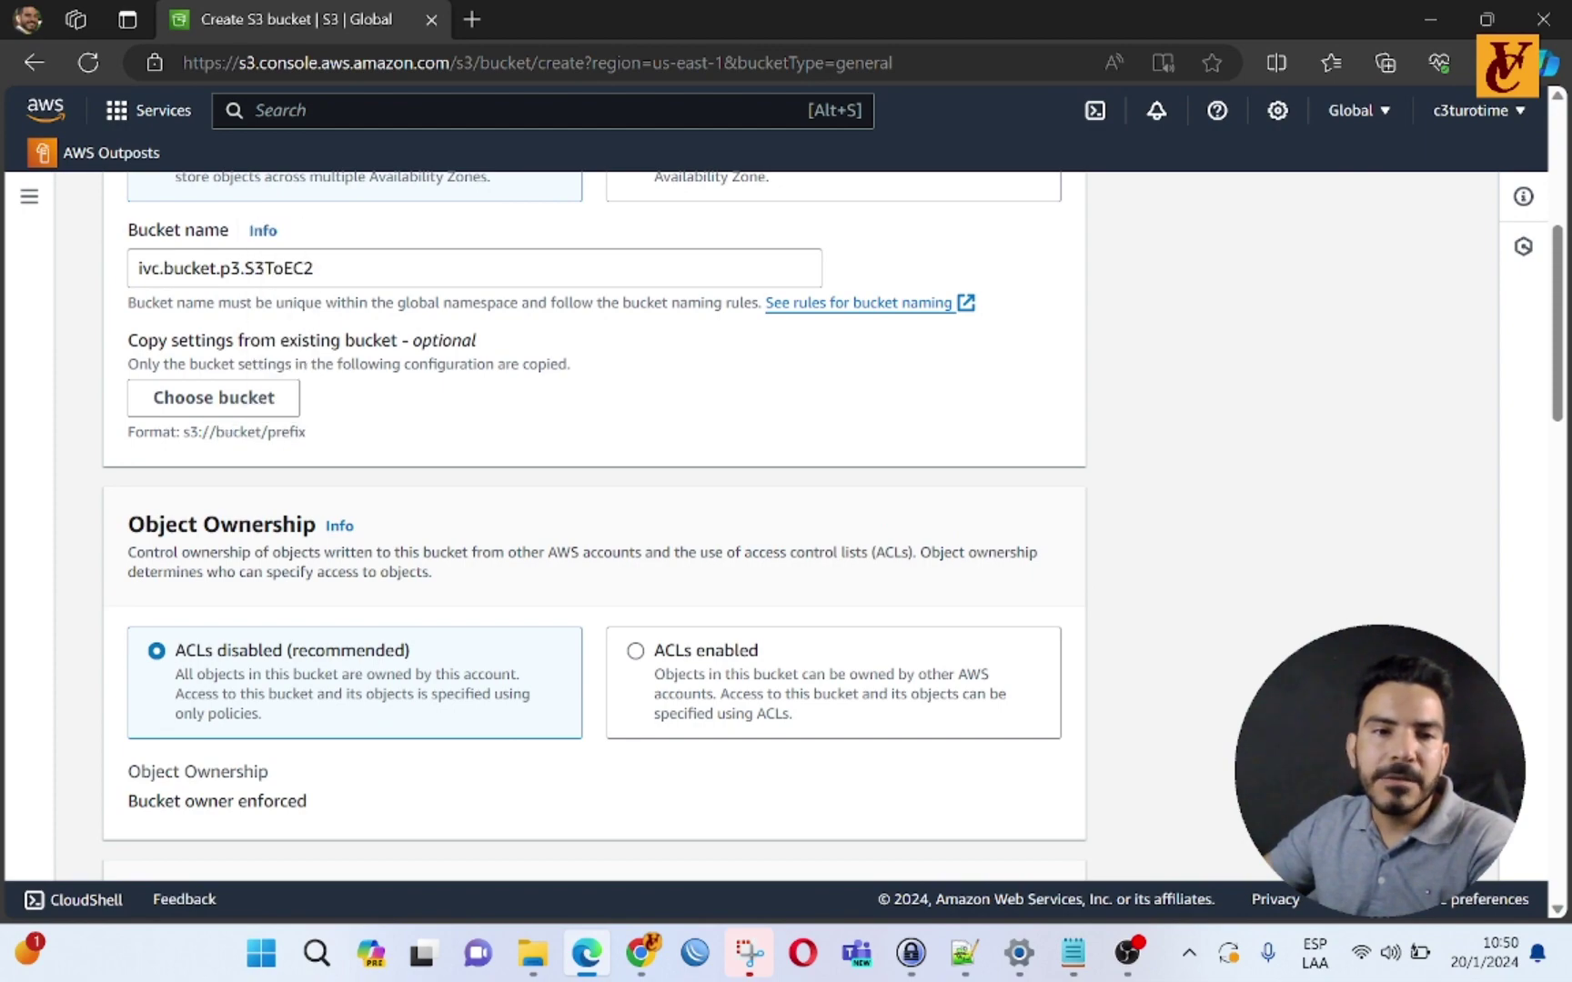
Step: Review the new bucket's Object Ownership, Block Public Access, Bucket Versioning, tags and default encryption settings
scroll(512, 410, up, 1)
scroll(670, 456, down, 3)
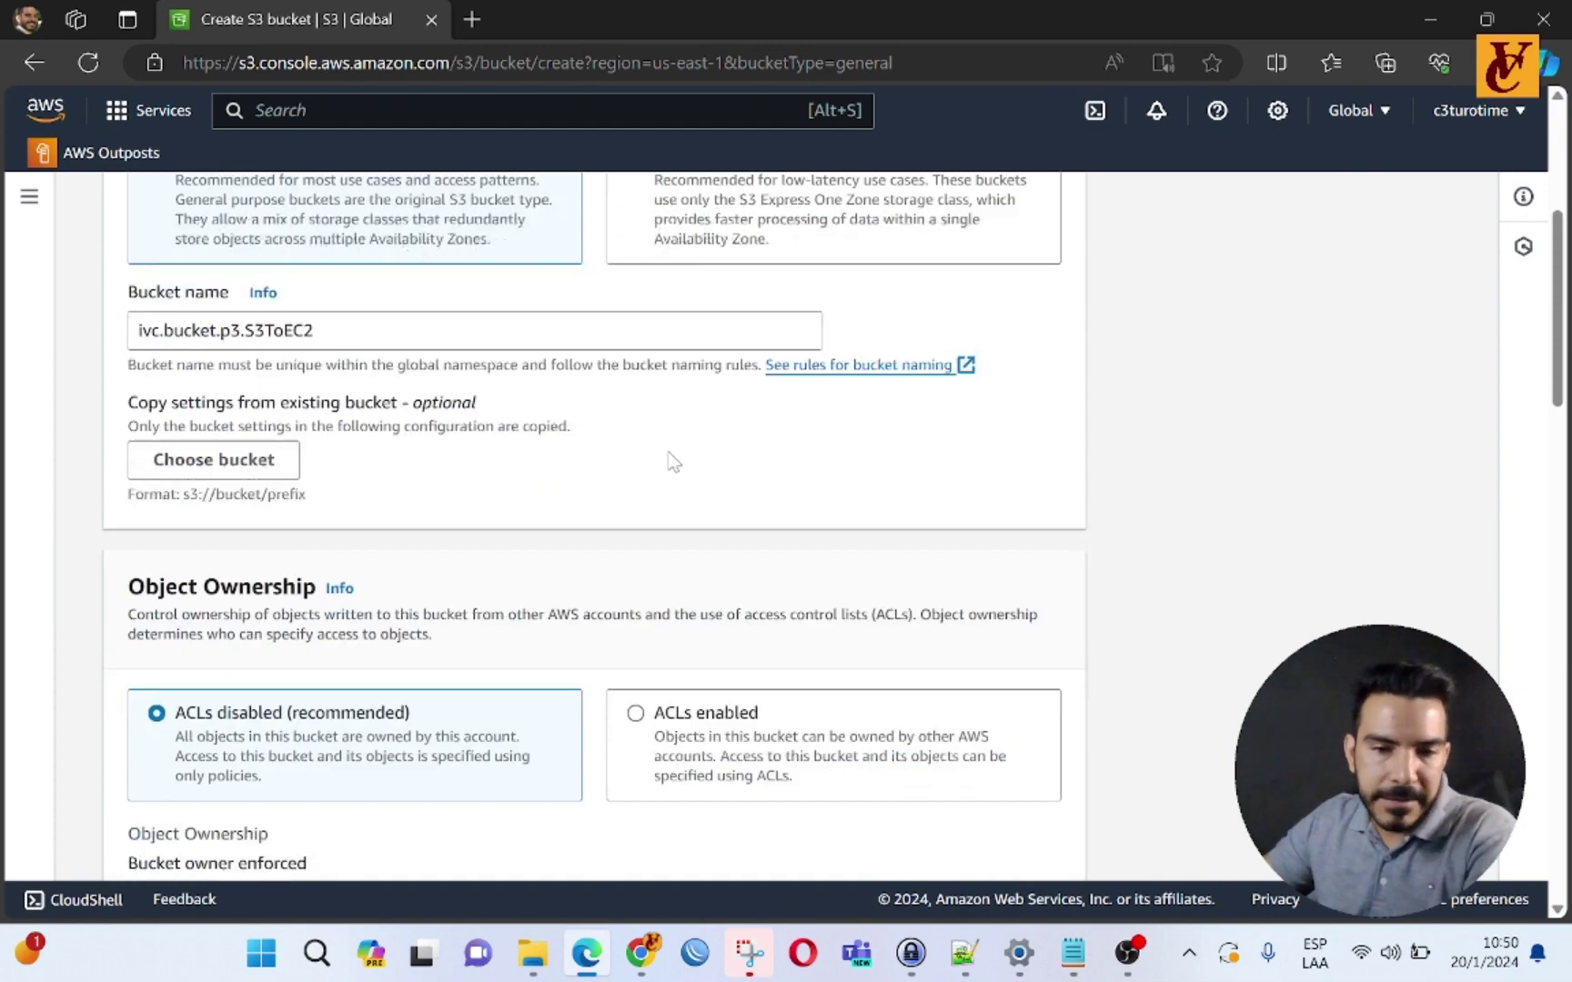
scroll(557, 480, down, 2)
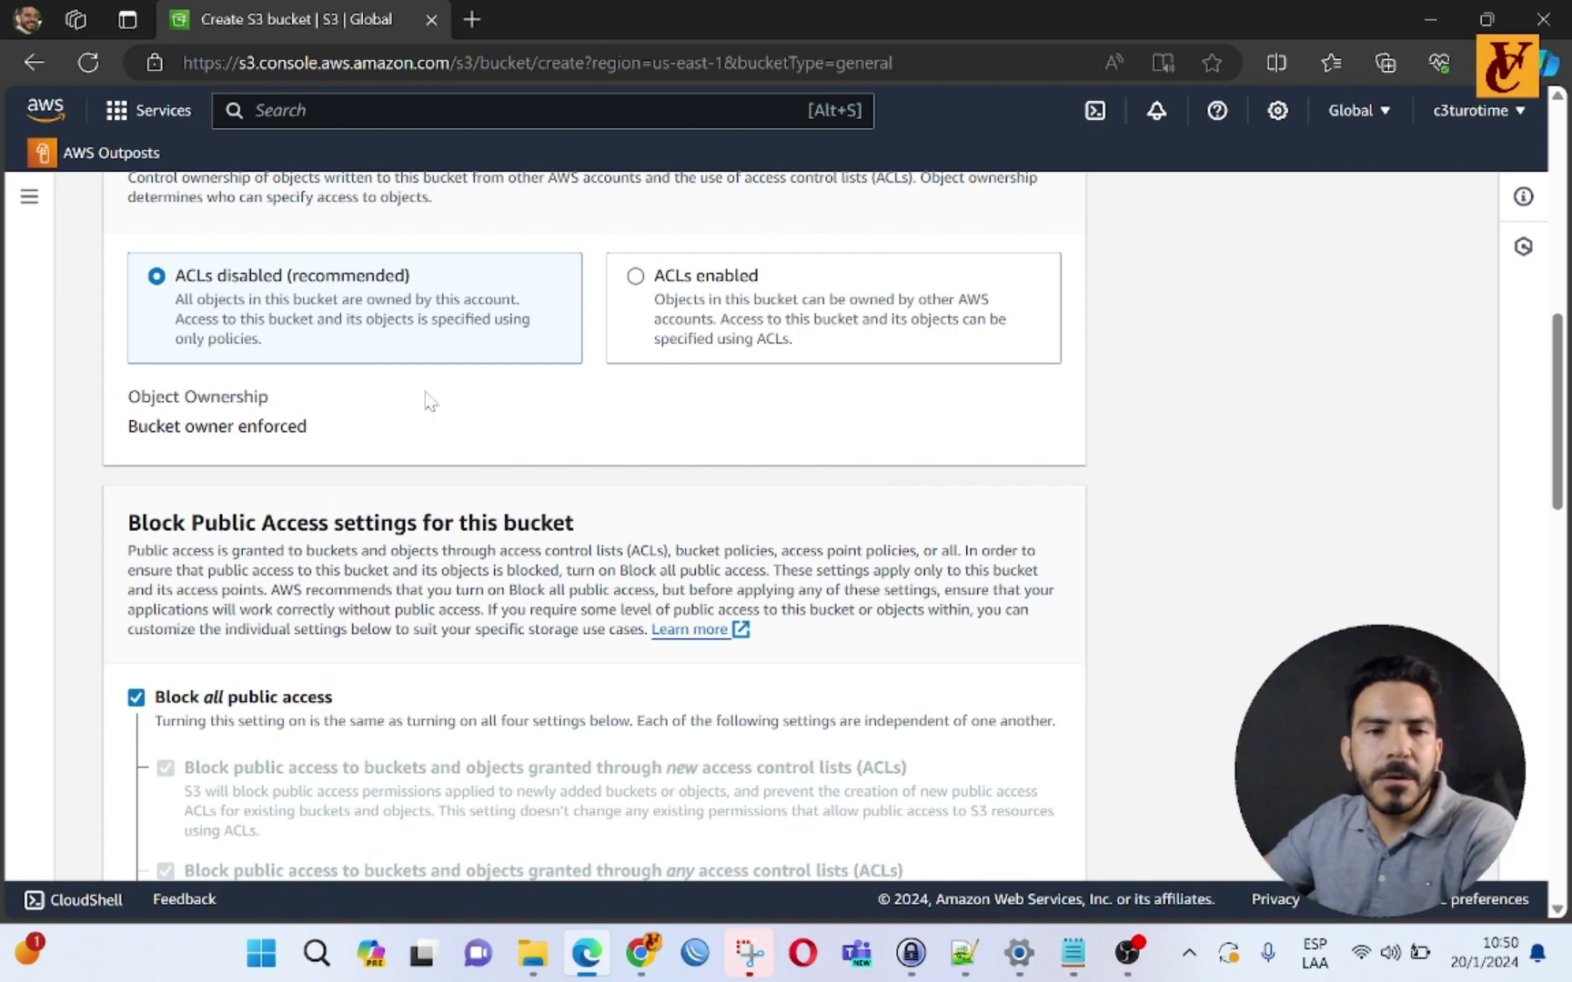
scroll(560, 453, down, 3)
scroll(441, 418, down, 3)
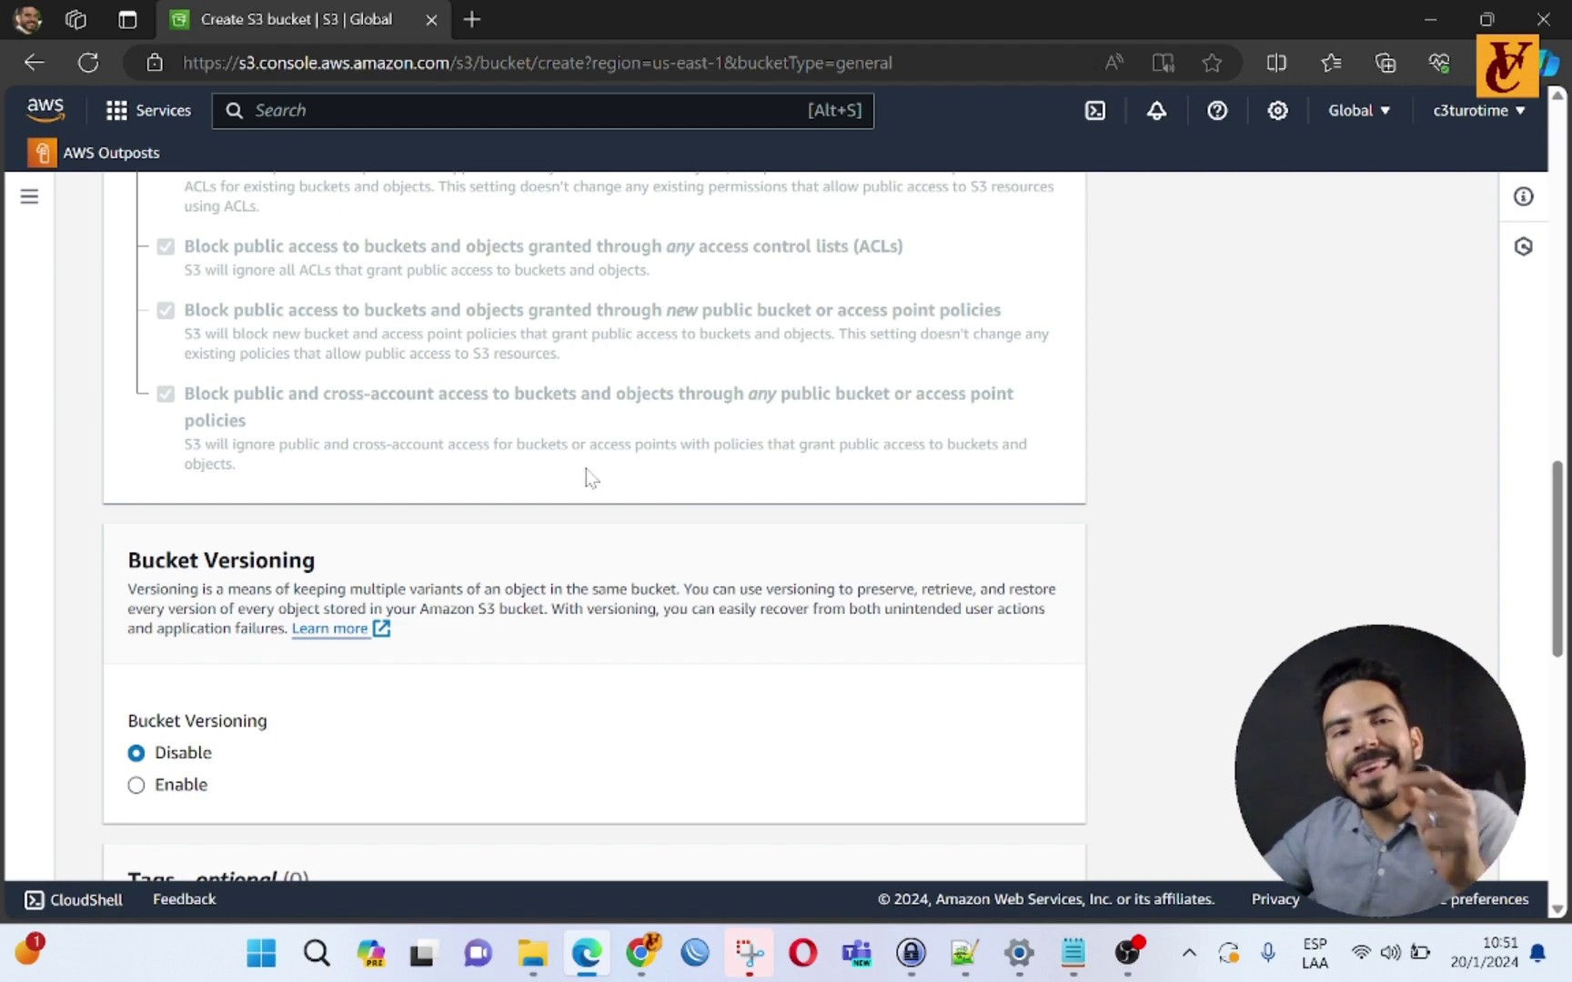
scroll(602, 478, down, 6)
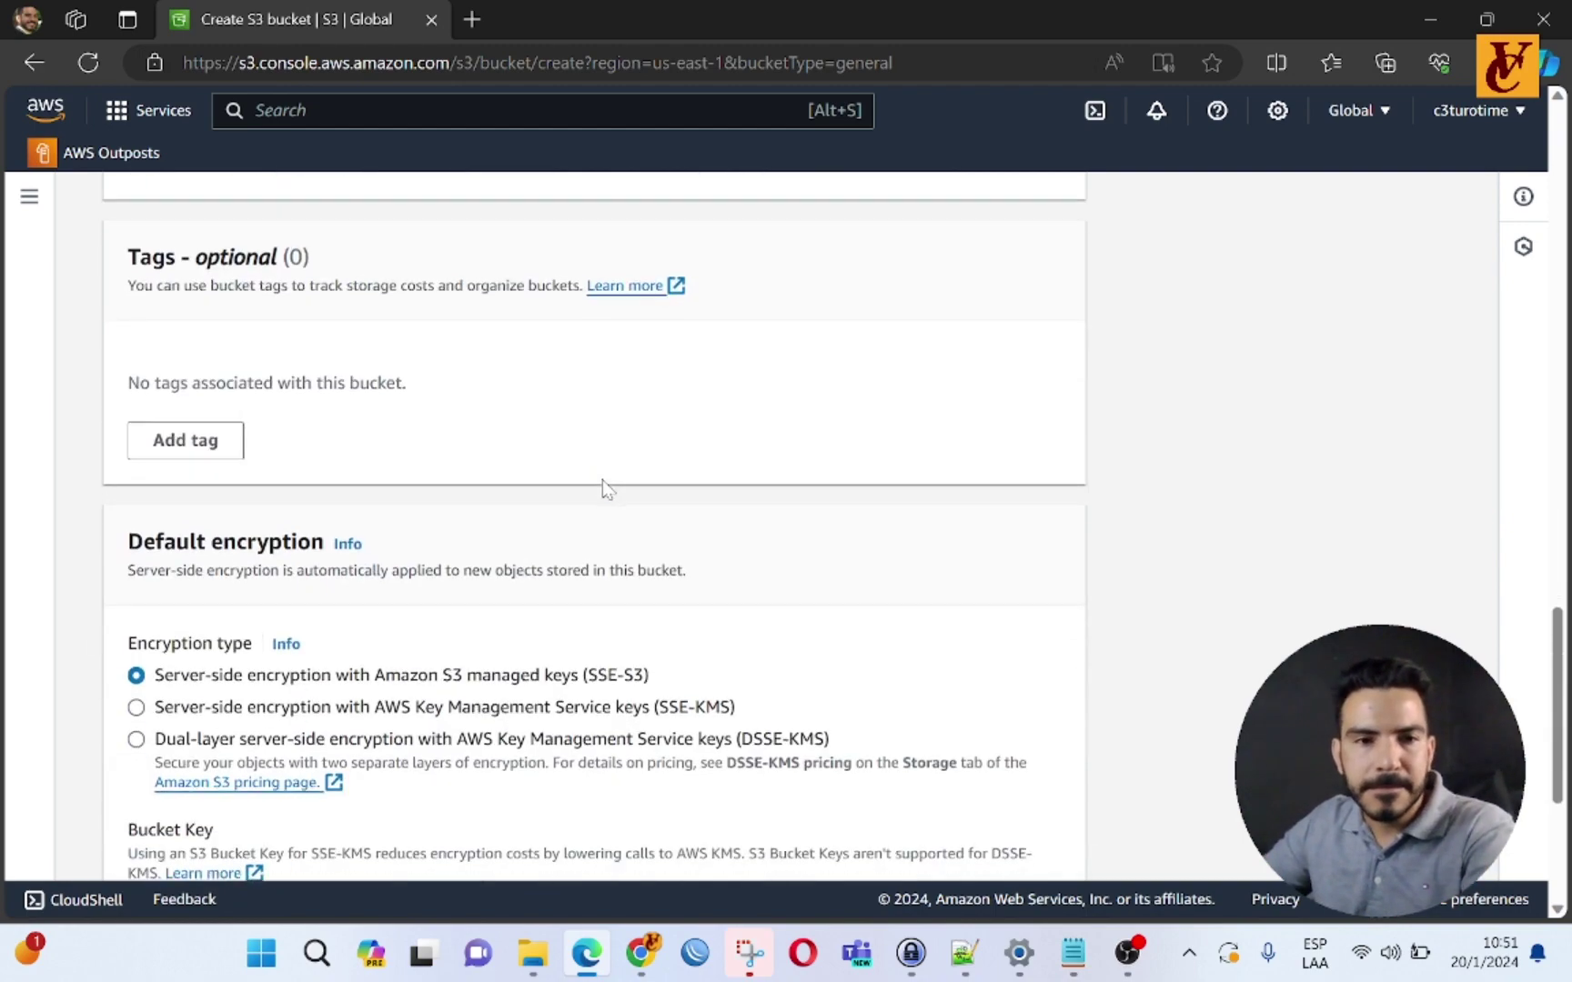
scroll(602, 478, down, 4)
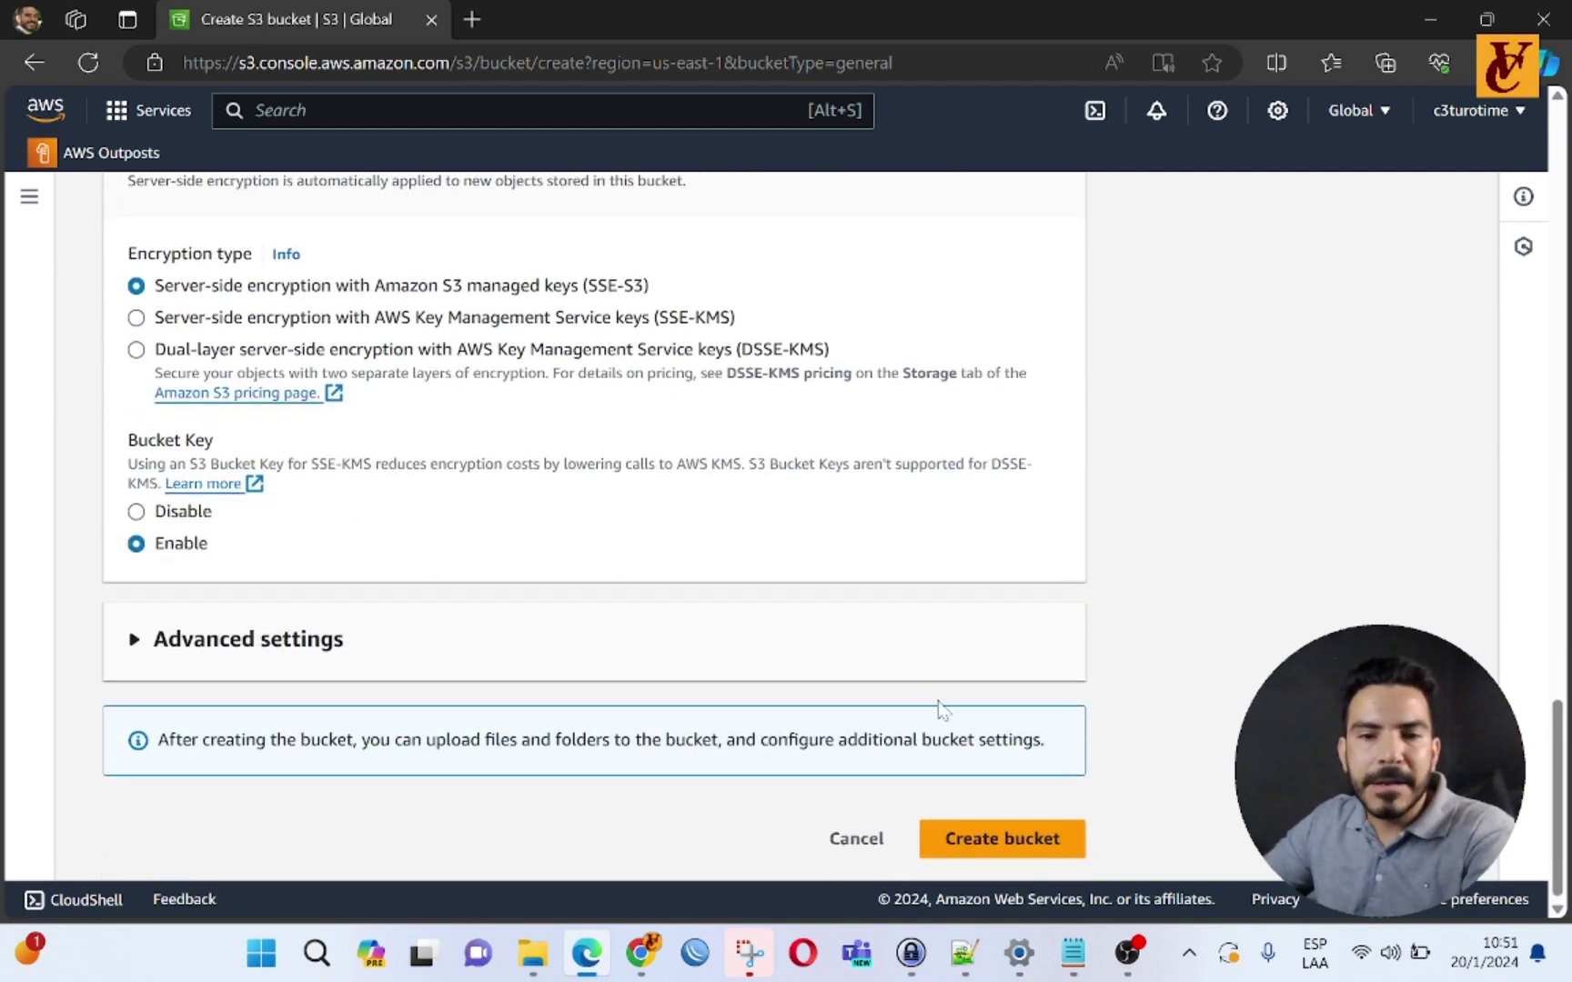
scroll(982, 823, up, 1)
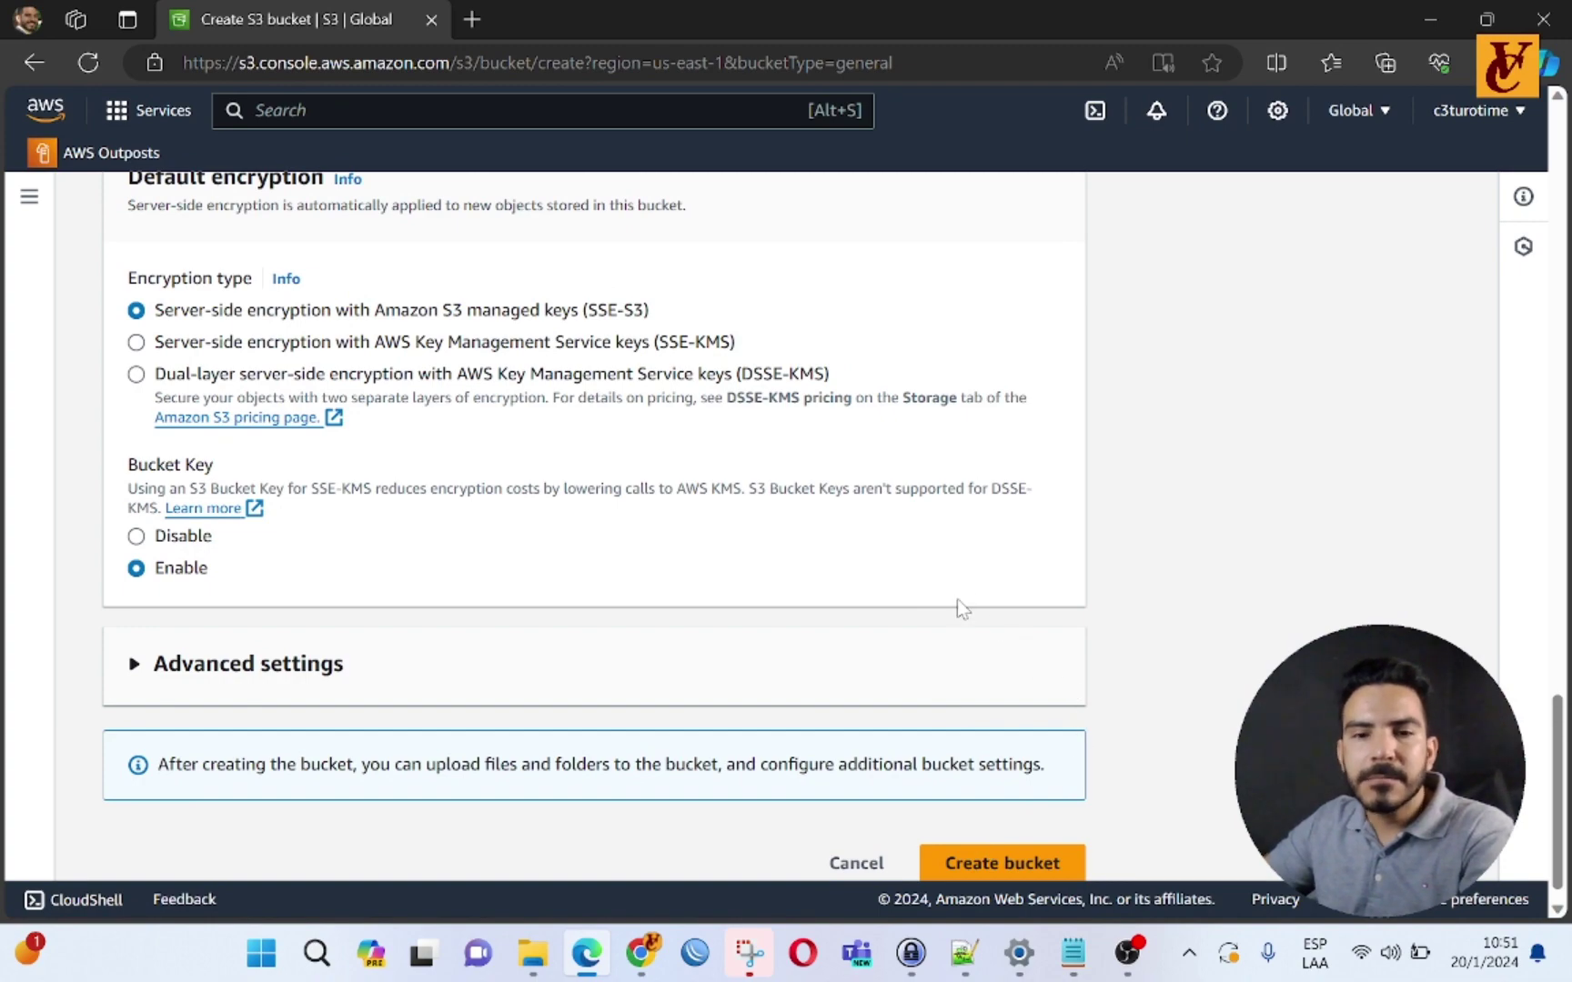
Step: Change the bucket name to ivc.bucket.p3.s3toec2 and create the bucket with the reviewed settings
scroll(957, 598, up, 20)
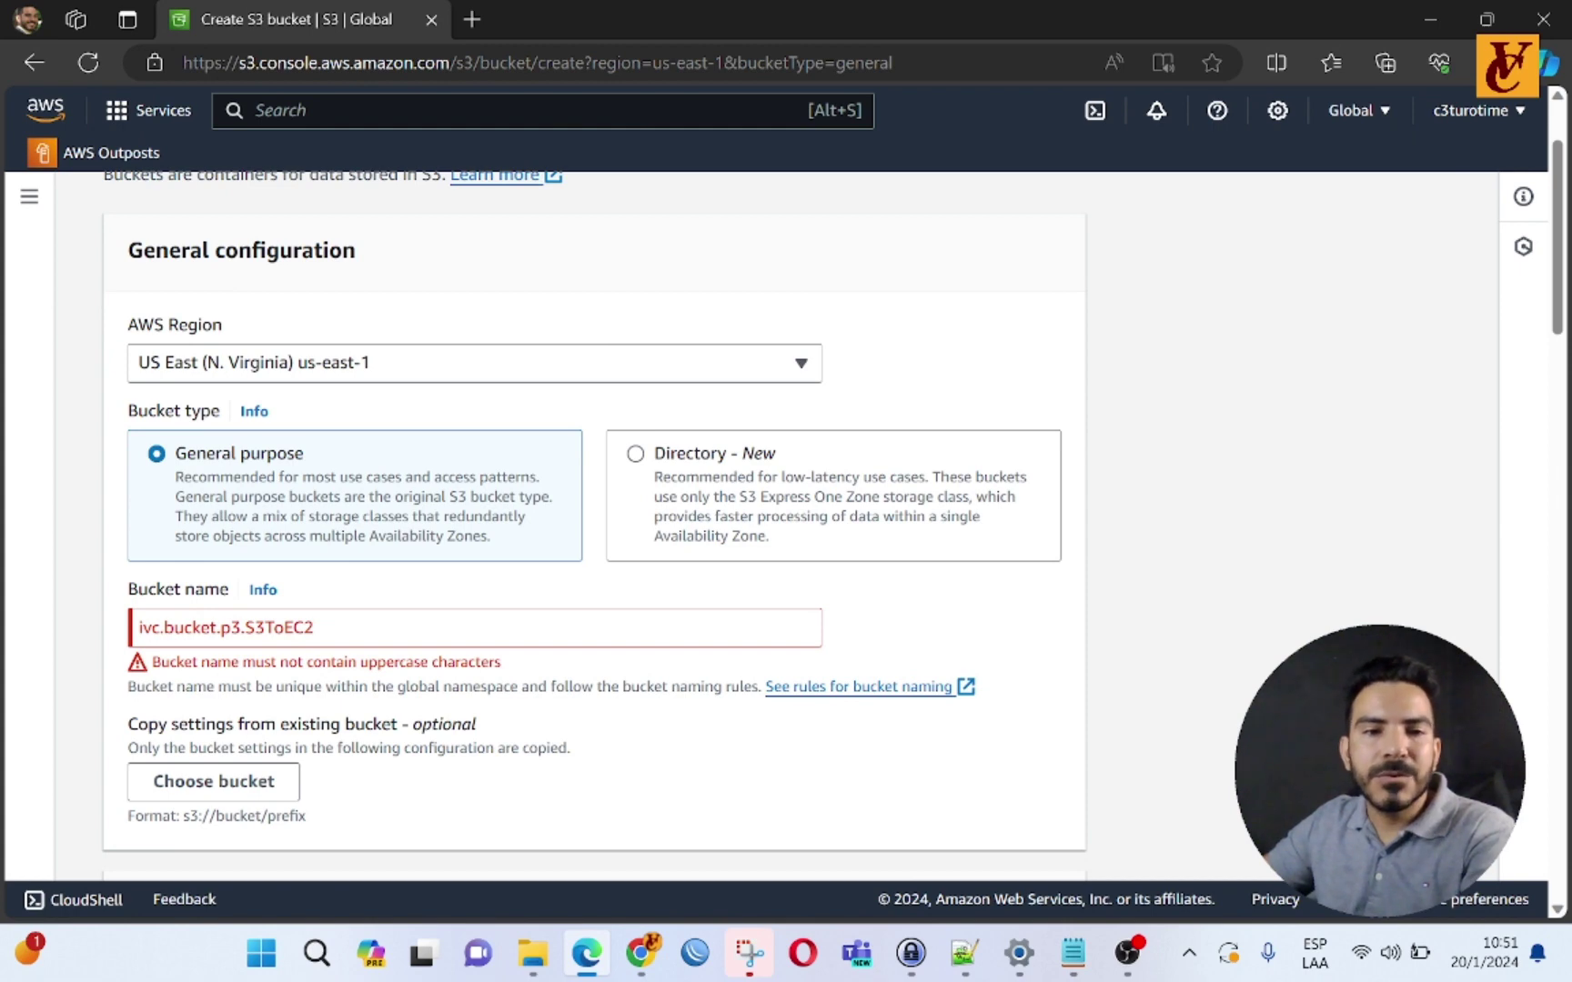
click(230, 627)
text(s3toec2)
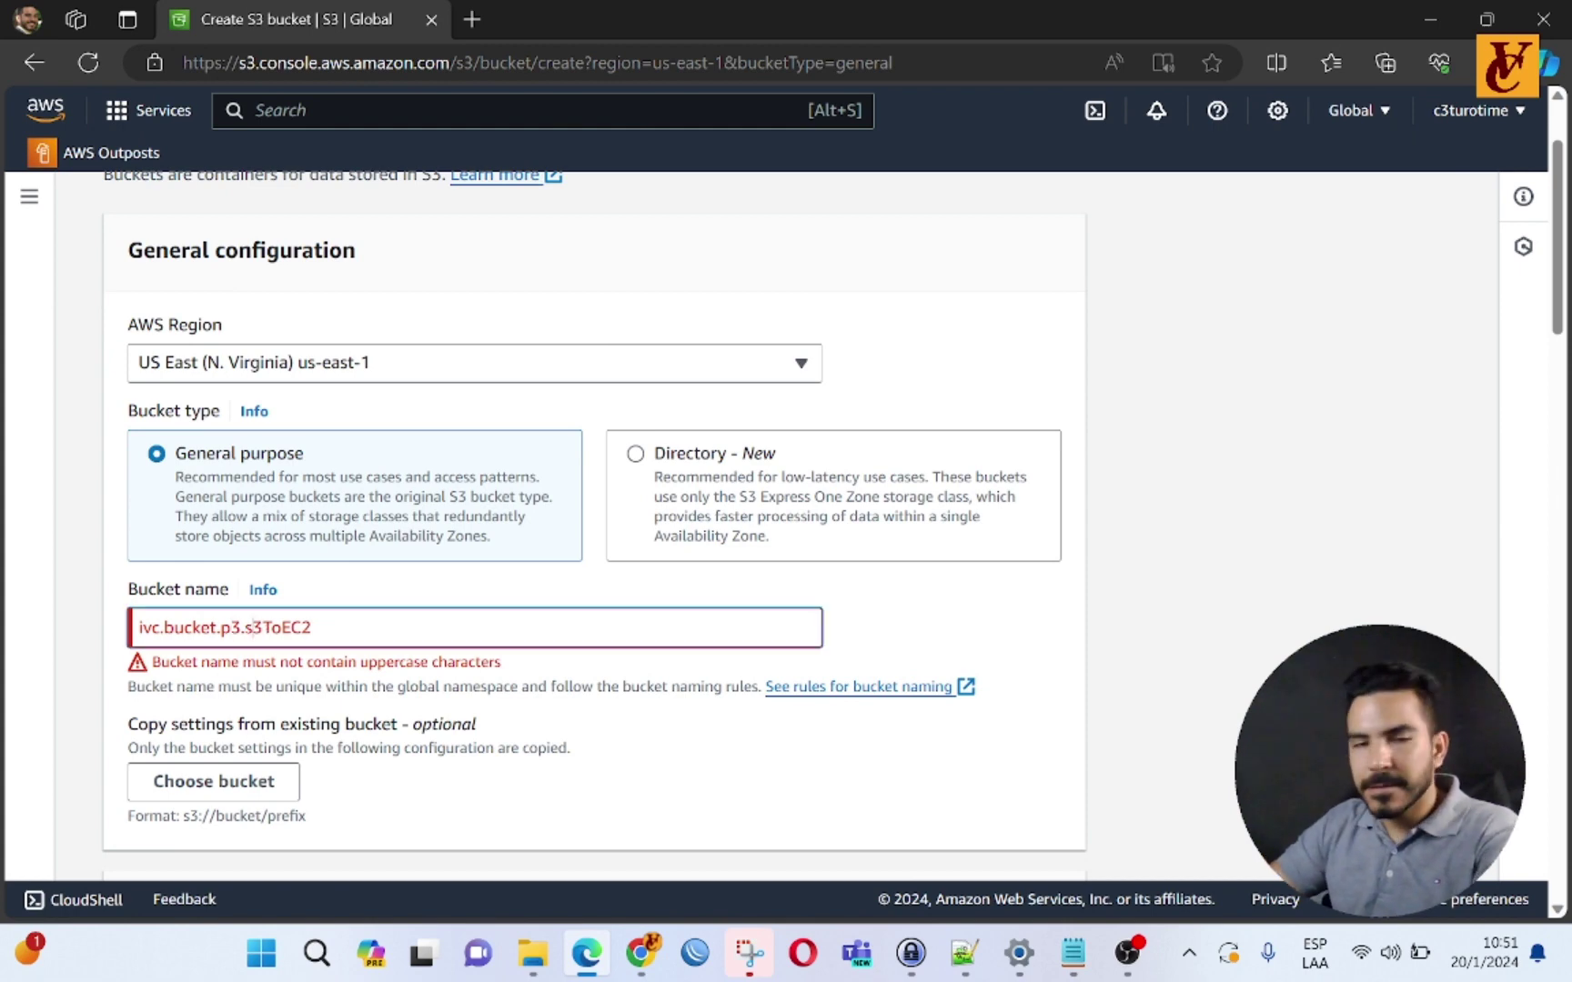
click(560, 701)
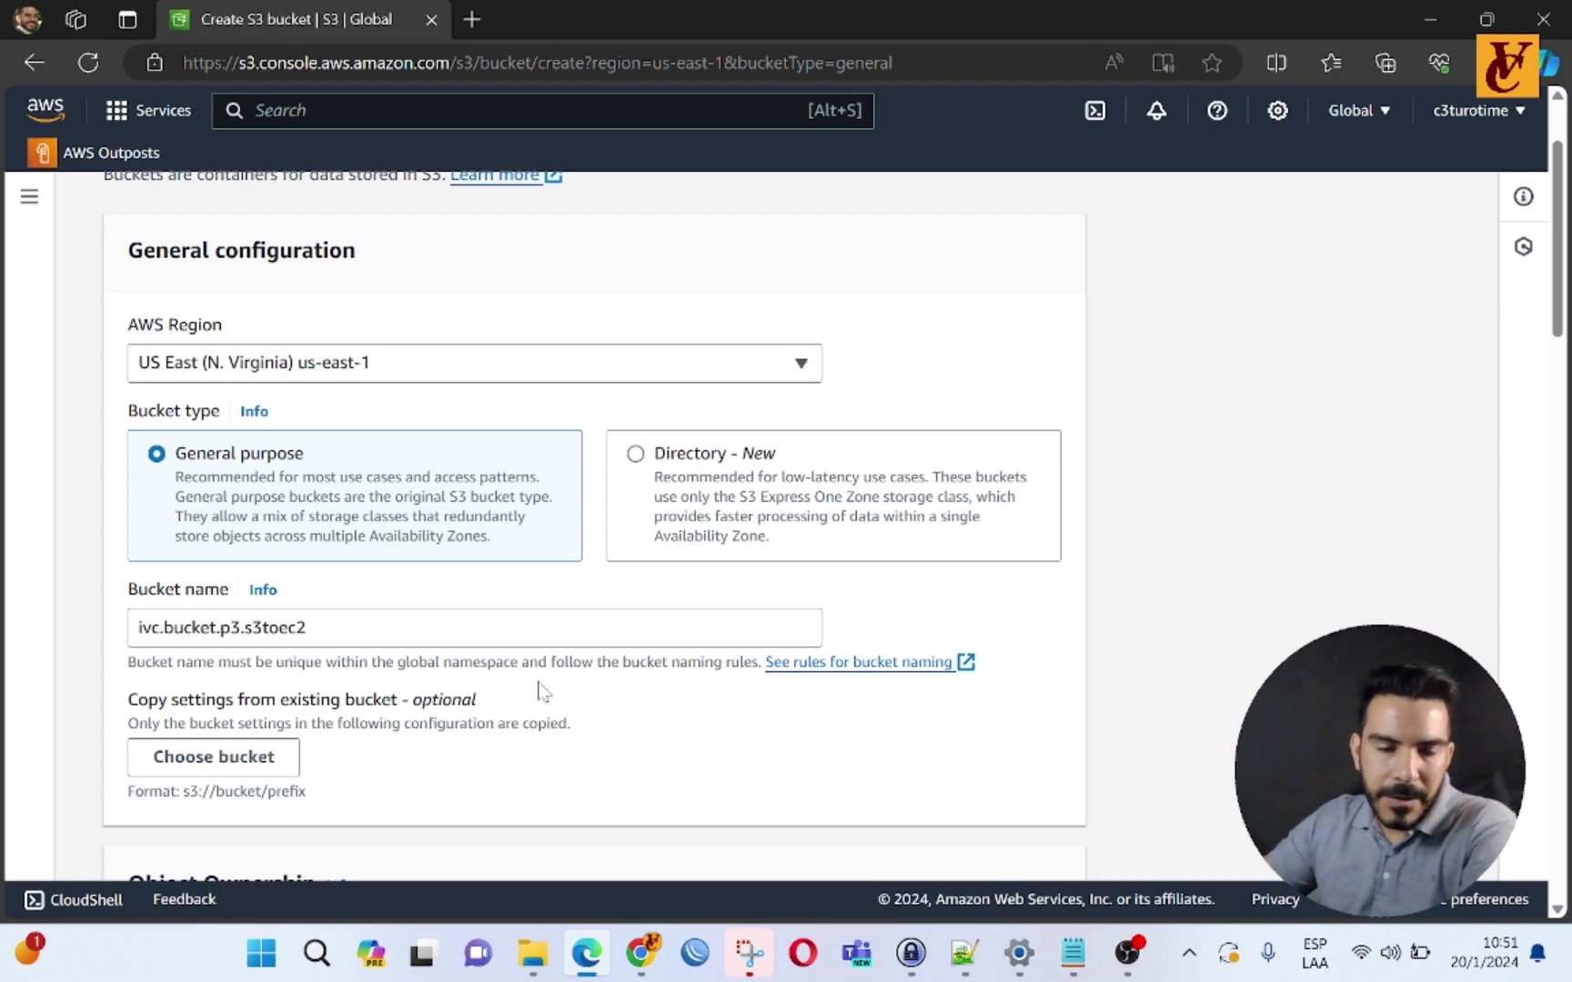
scroll(716, 635, down, 15)
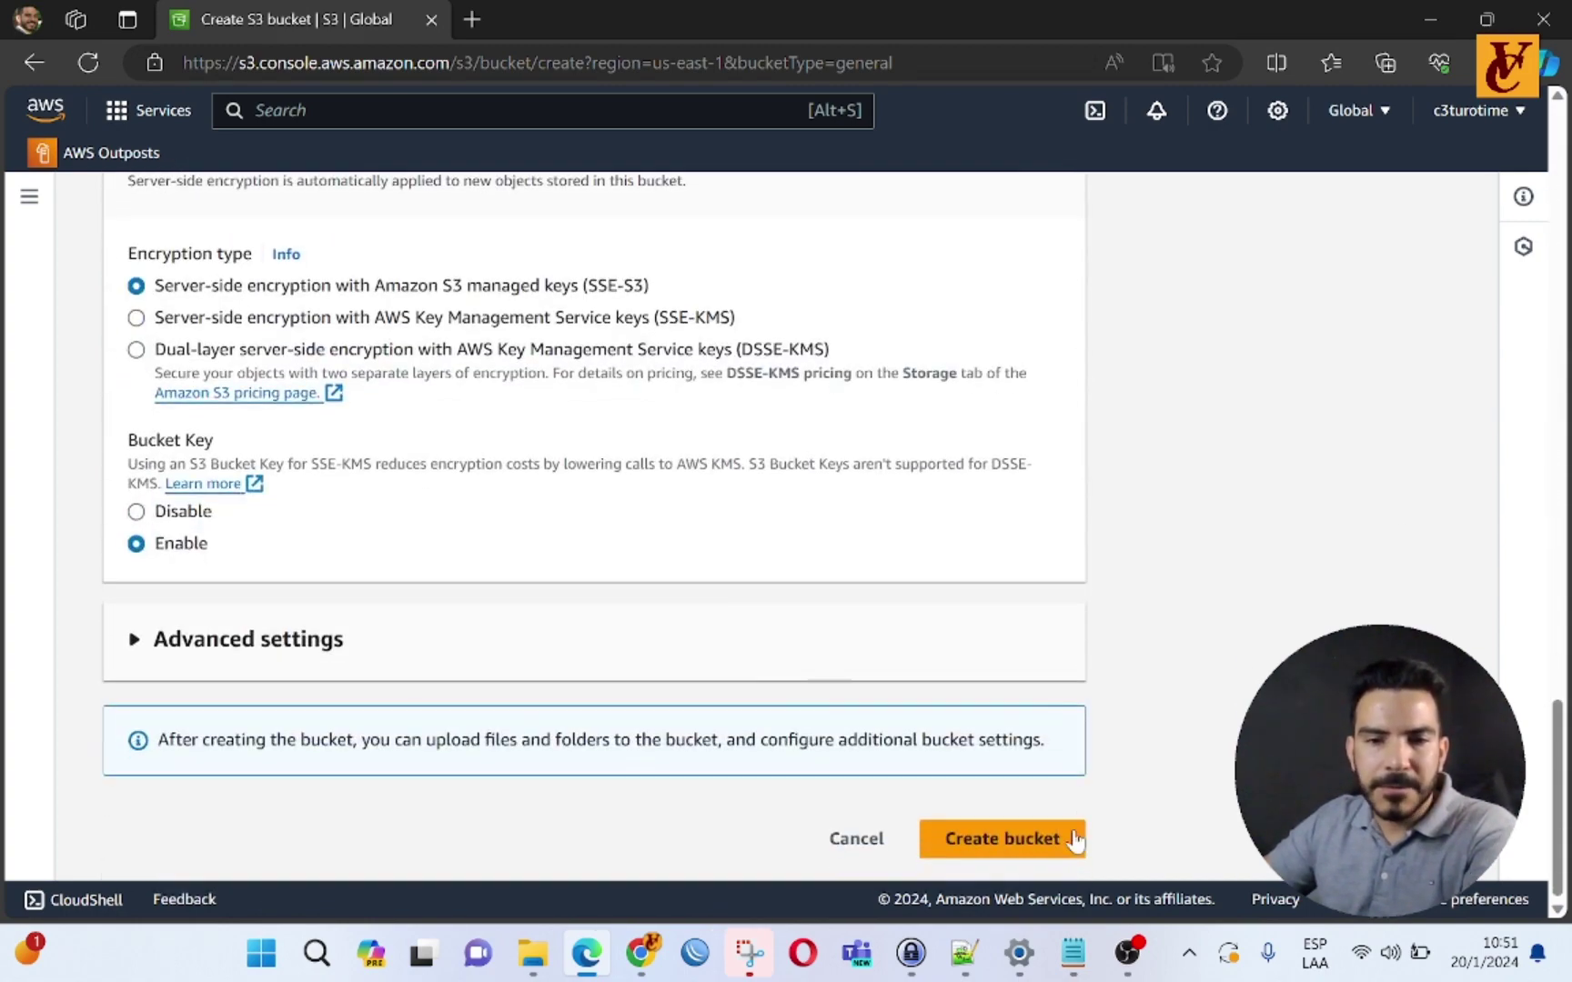
click(1028, 840)
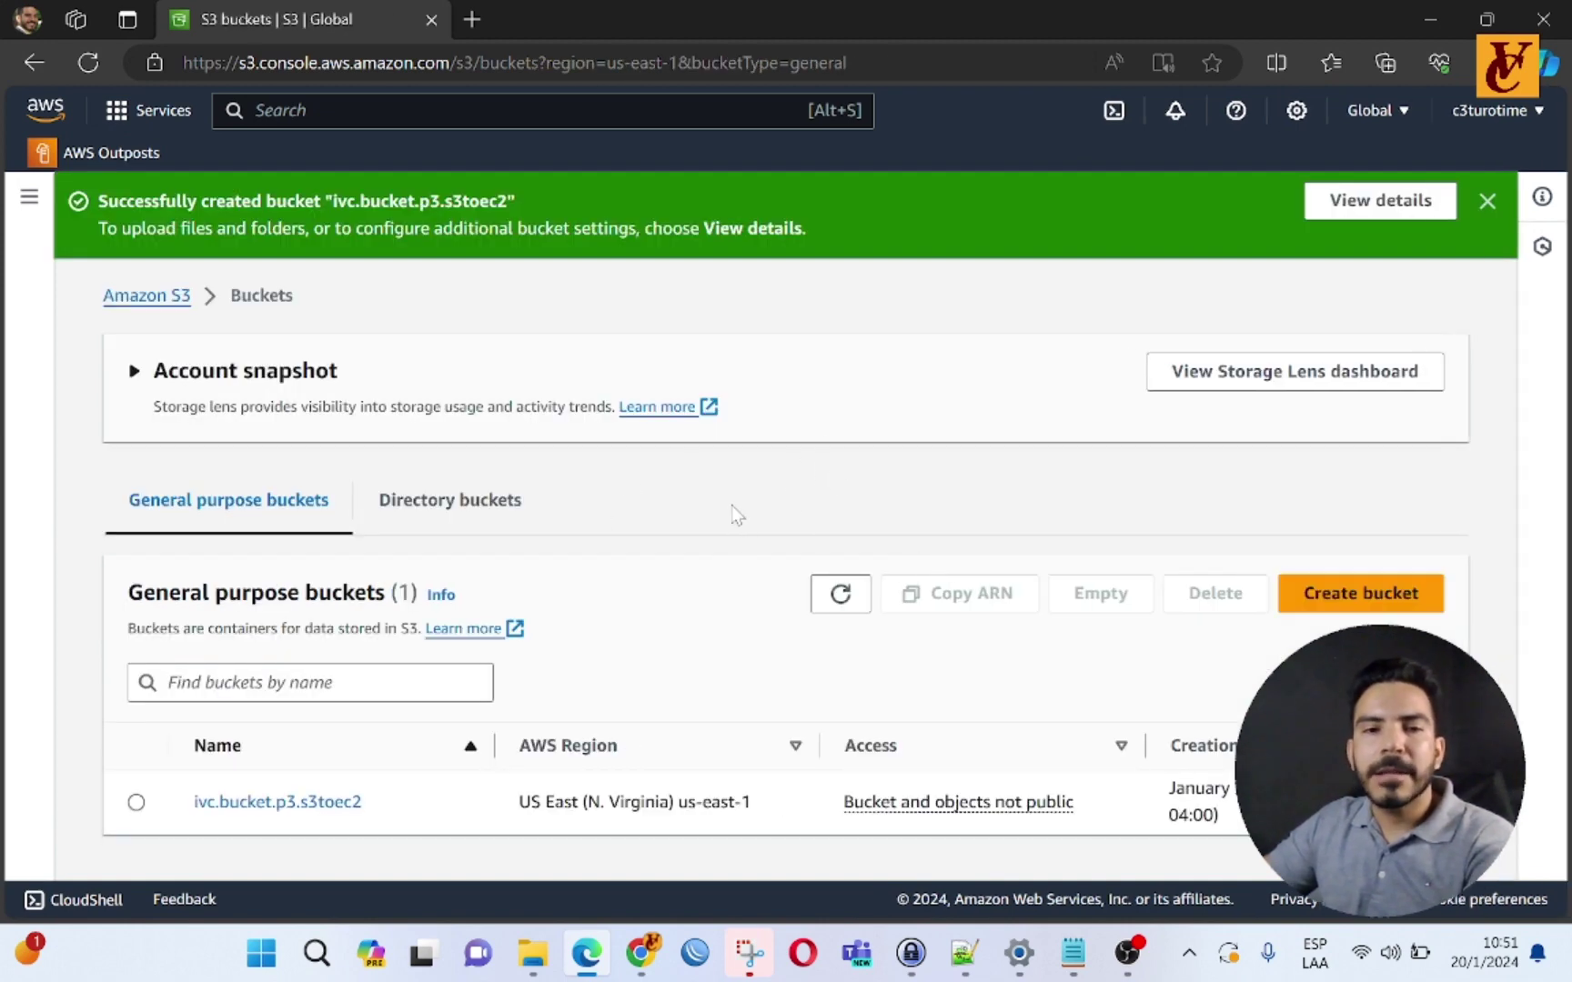
Step: Start an upload in the ivc.bucket.p3.s3toec2 bucket and add index.html from the Descargas folder
click(300, 804)
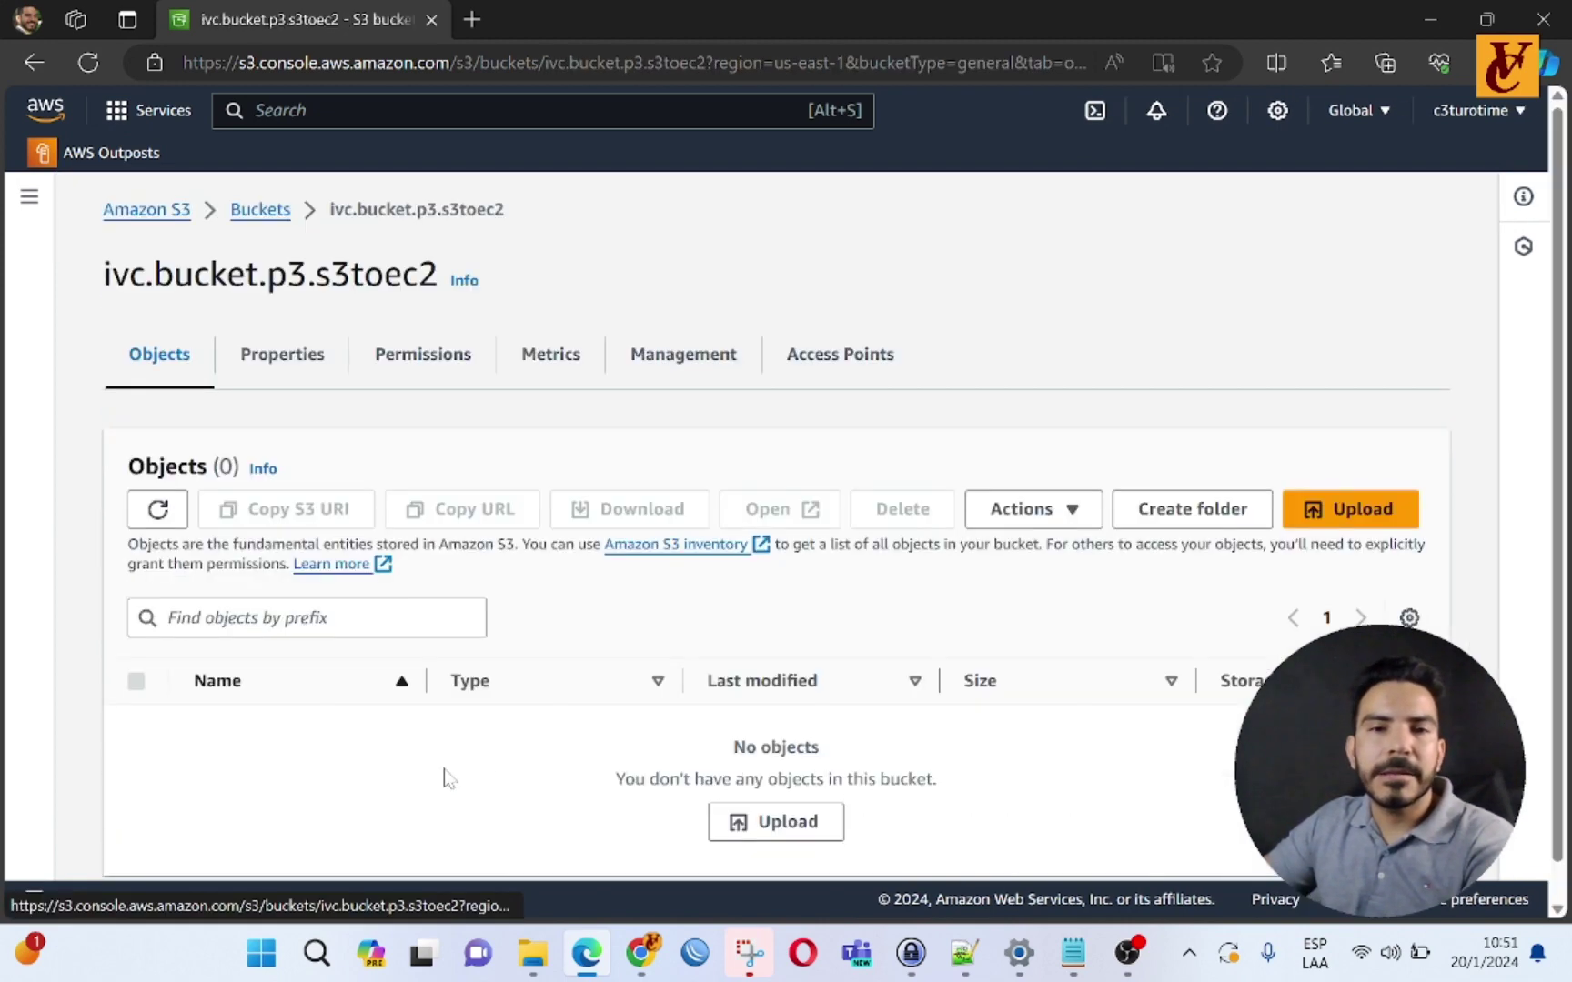
click(1359, 515)
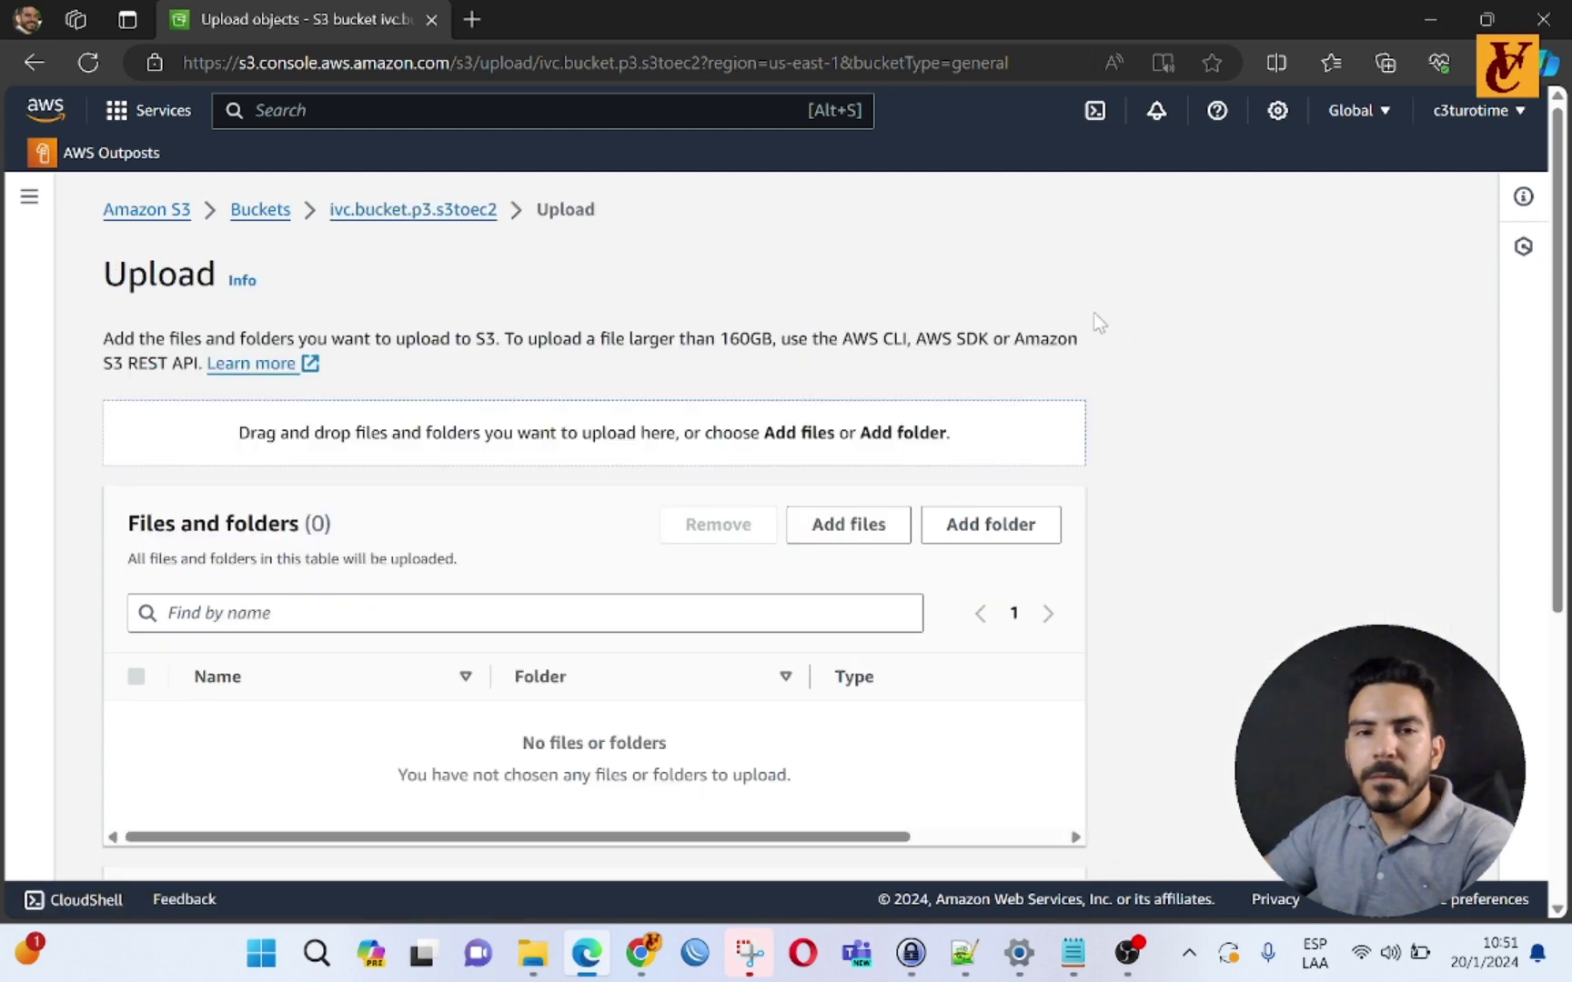
click(853, 529)
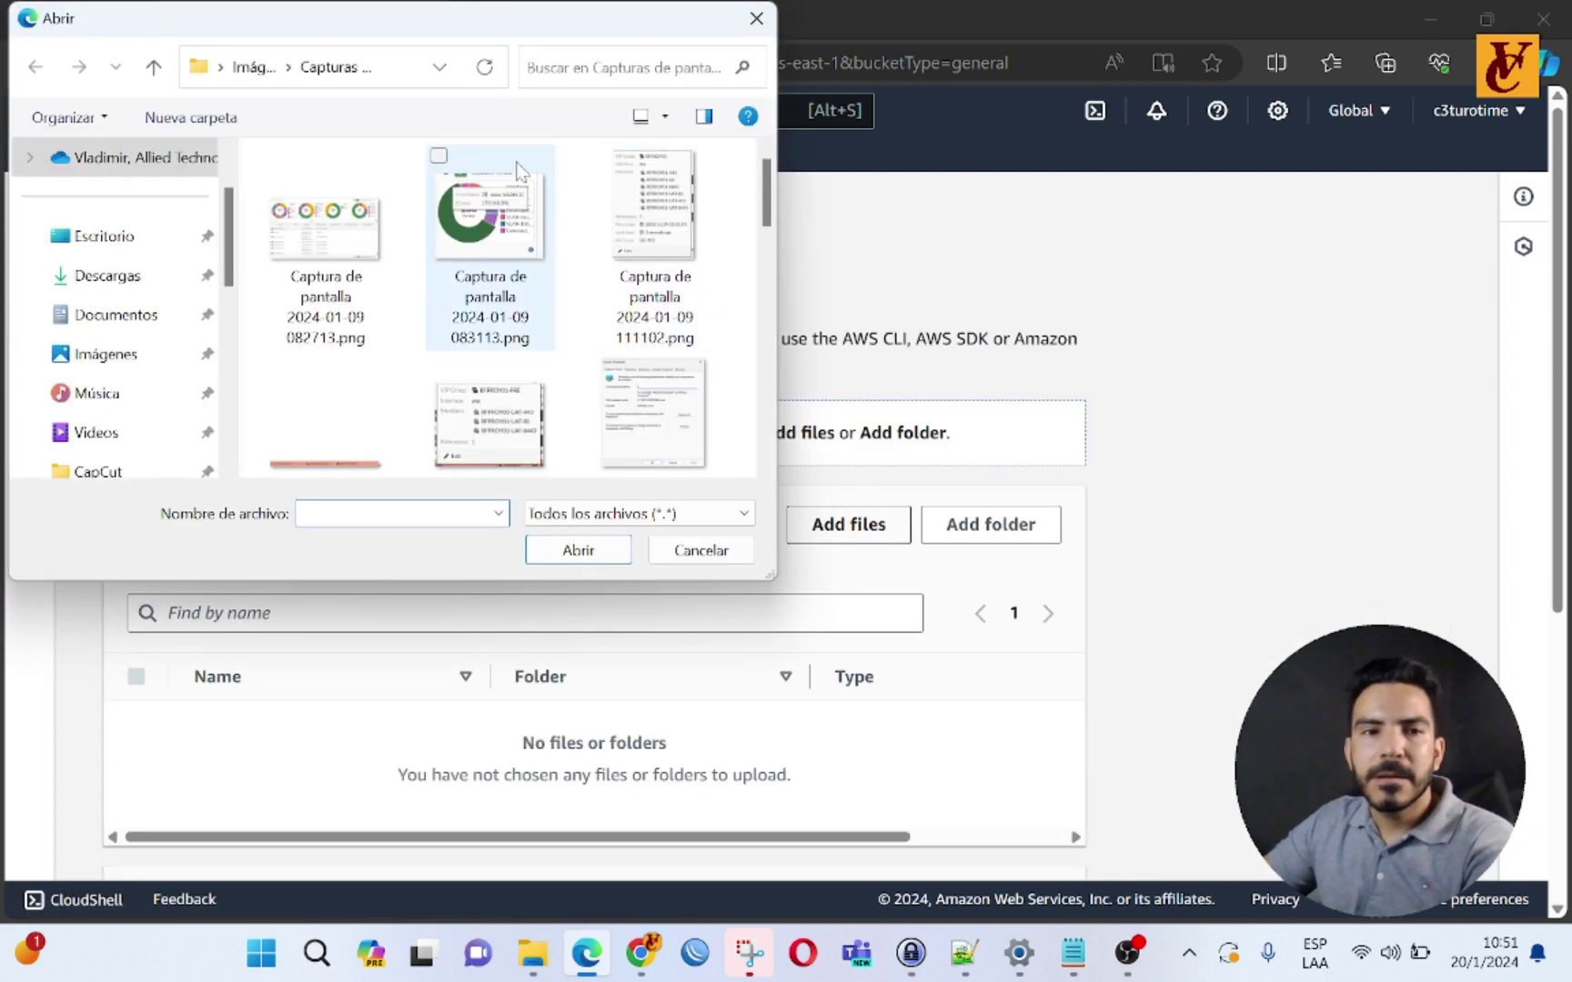
click(105, 275)
click(305, 217)
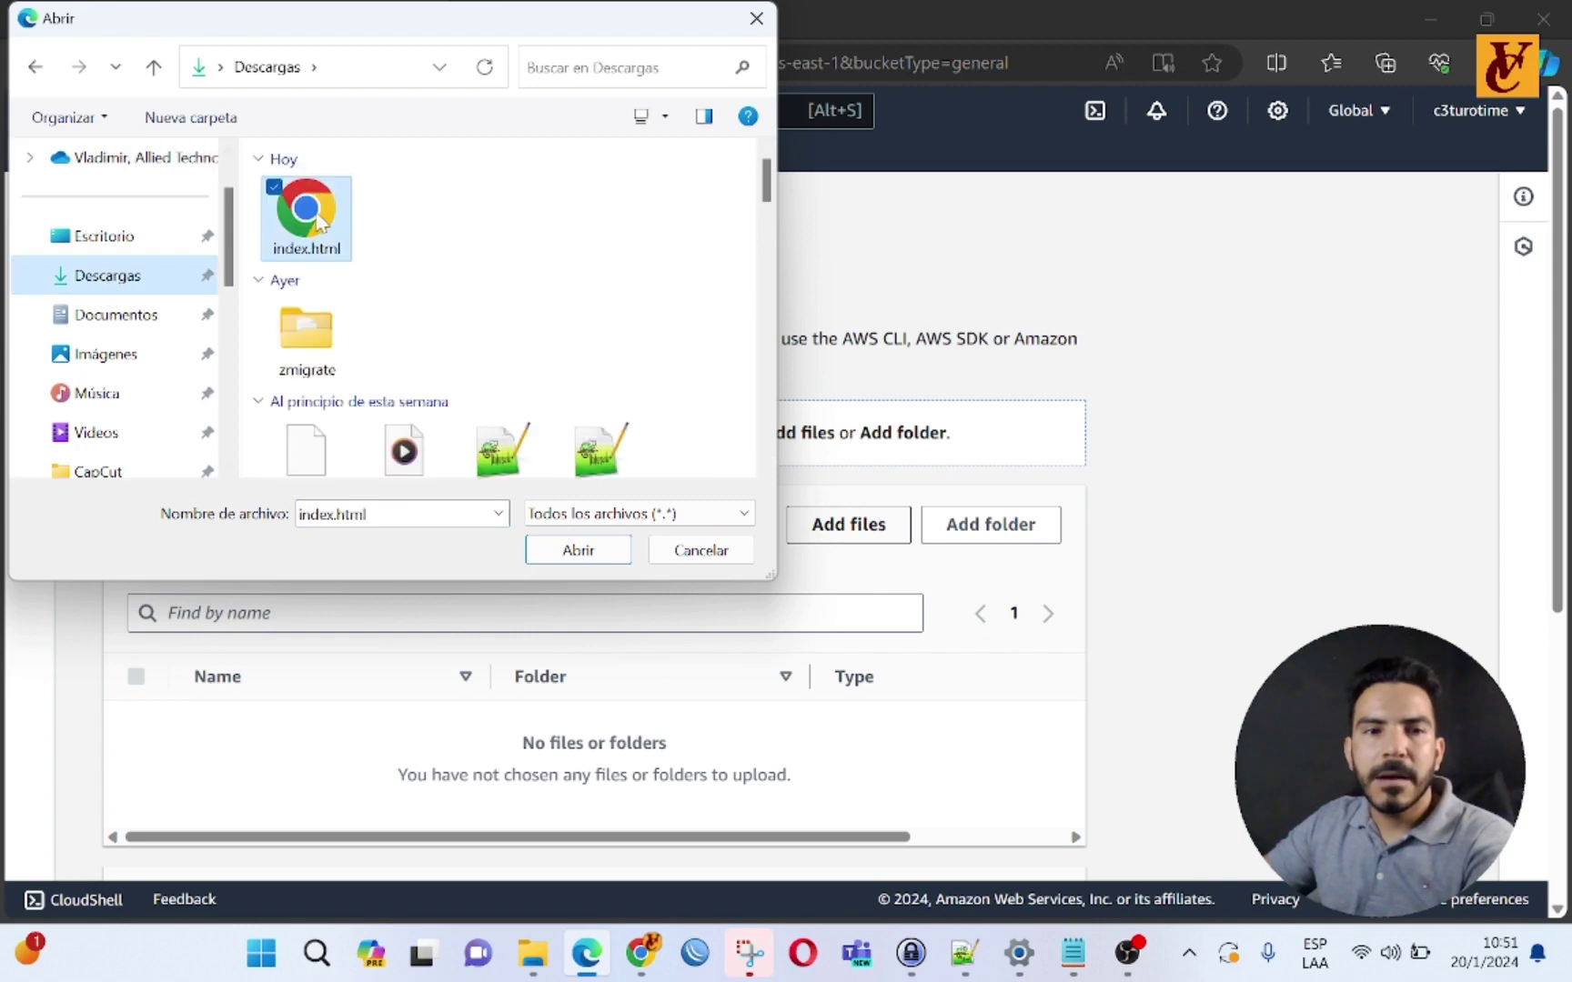
click(592, 546)
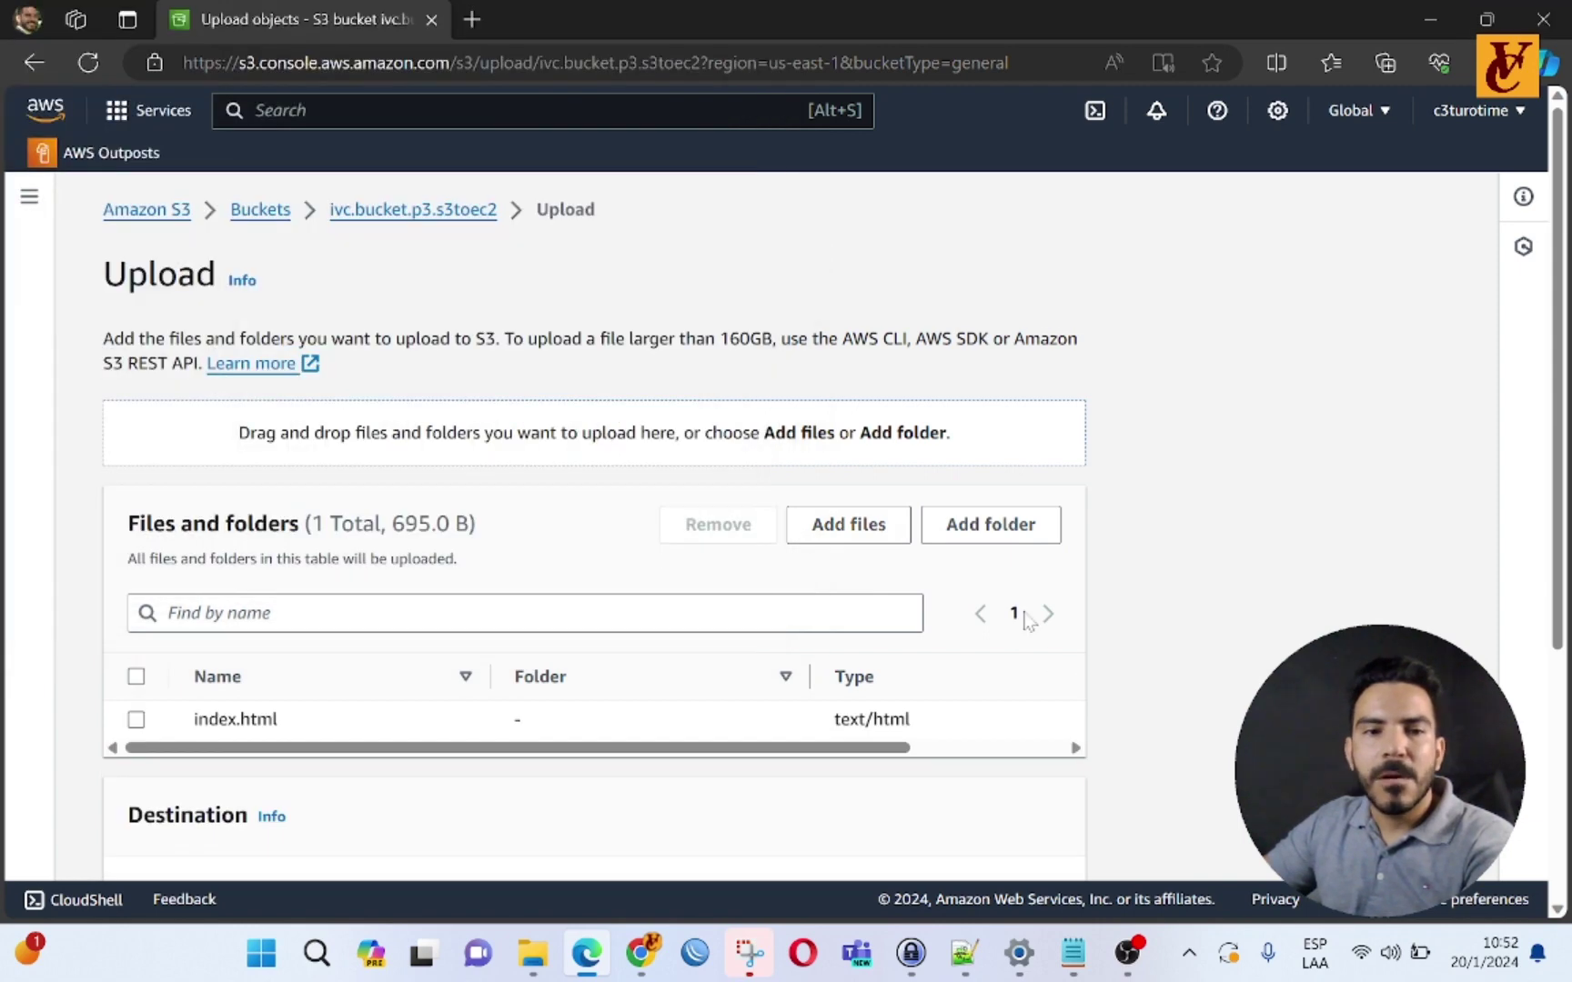
scroll(382, 684, down, 1)
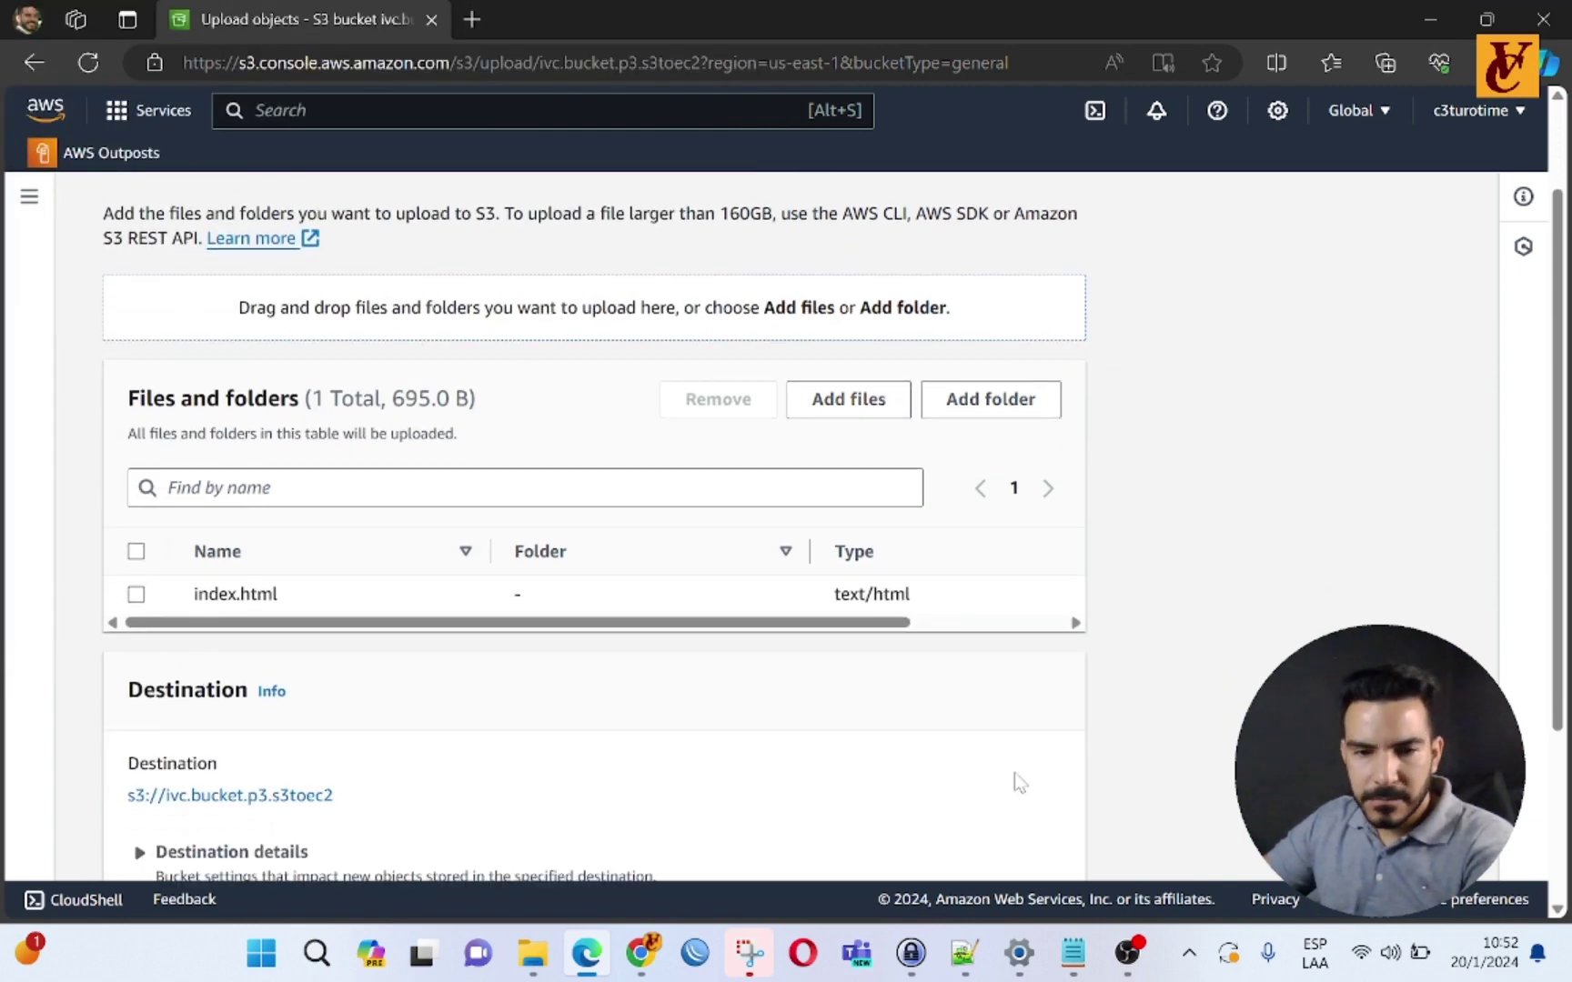
Step: Switch to Notepad++ and examine the DOCTYPE declaration and opening html tag of index.html
mouse_move(976, 951)
click(899, 842)
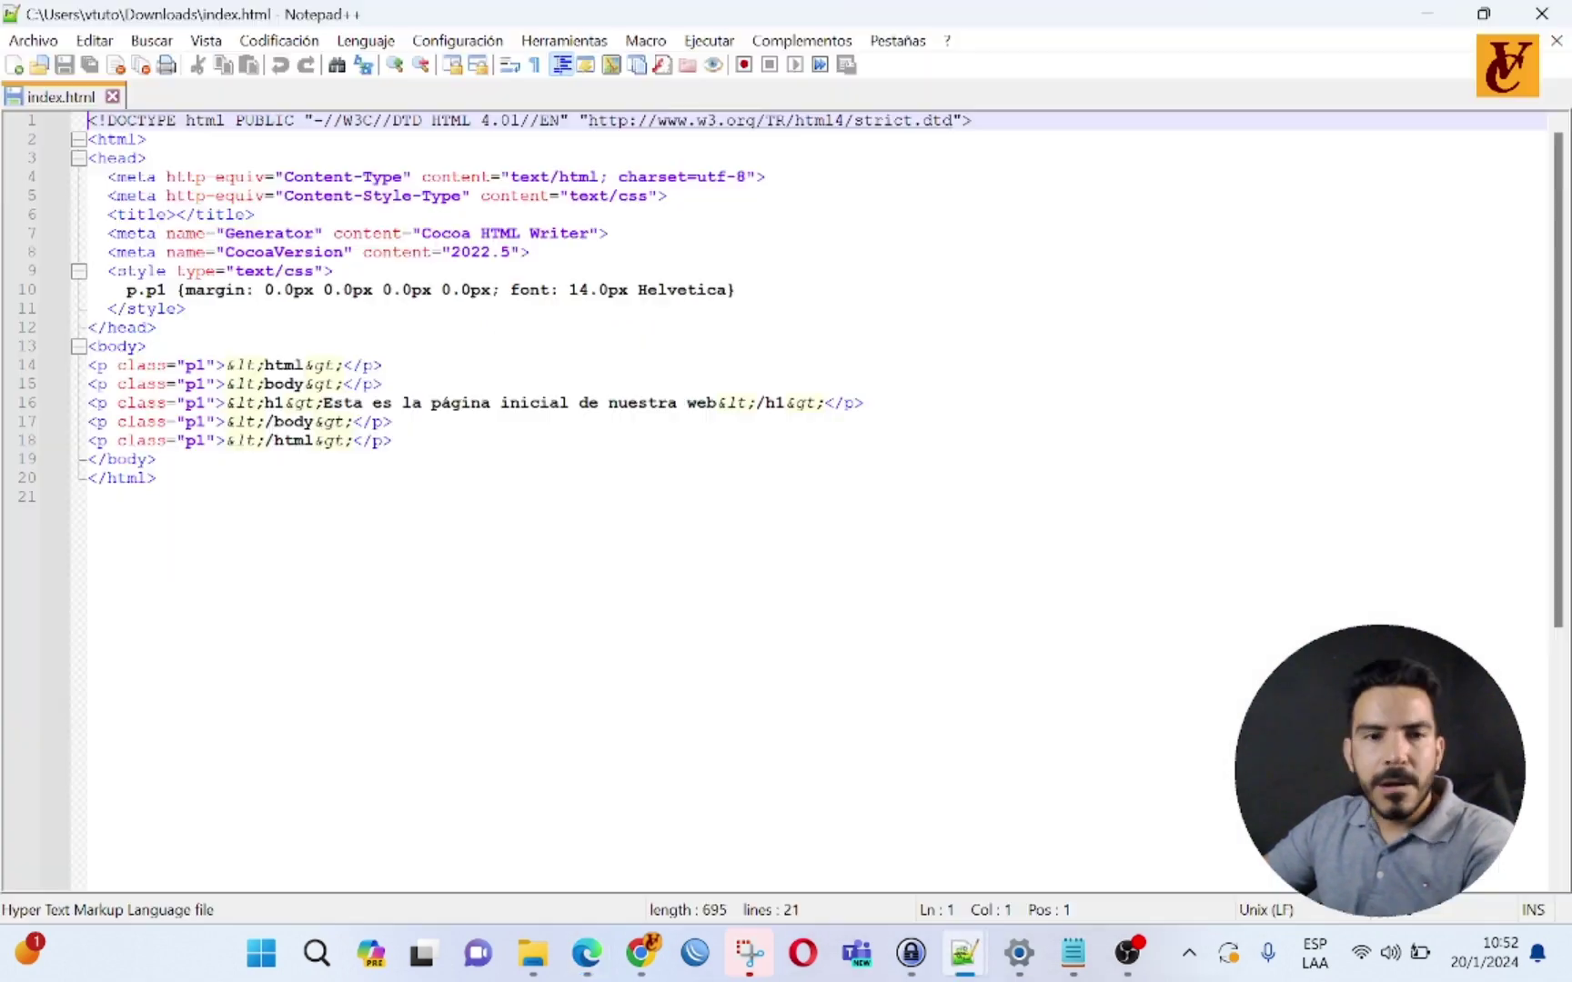
drag(88, 120, 971, 120)
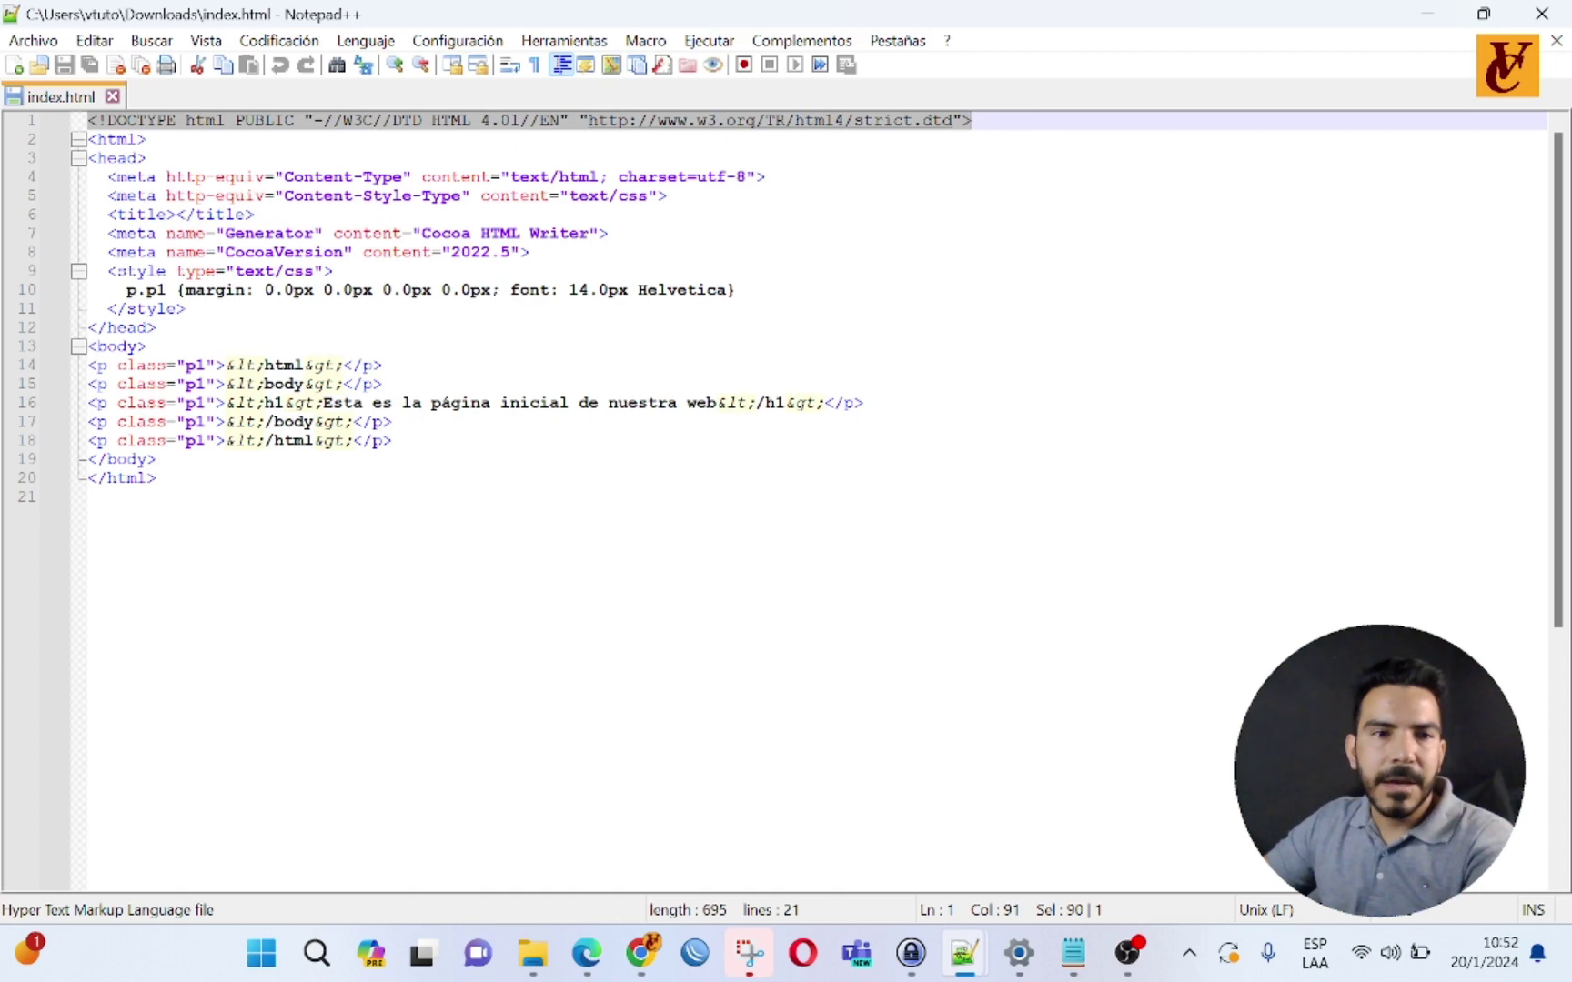
click(126, 157)
click(156, 121)
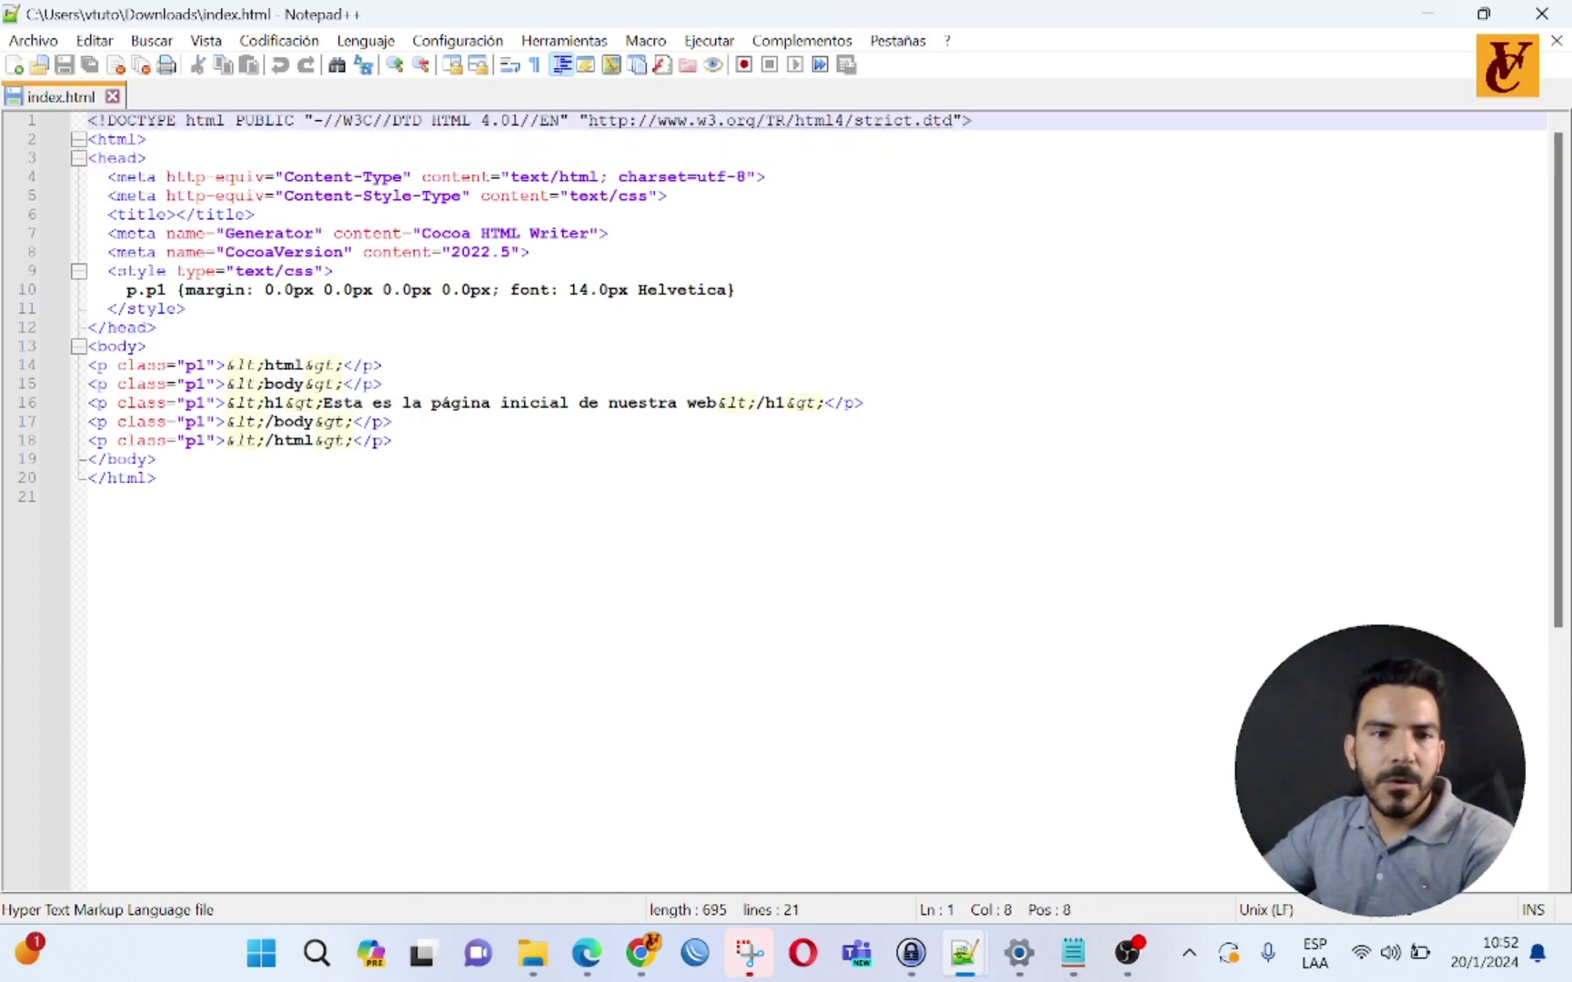
key(ctrl+Right)
key(ctrl+Right)
key(ctrl+Right)
key(ctrl+Right)
key(ctrl+Right)
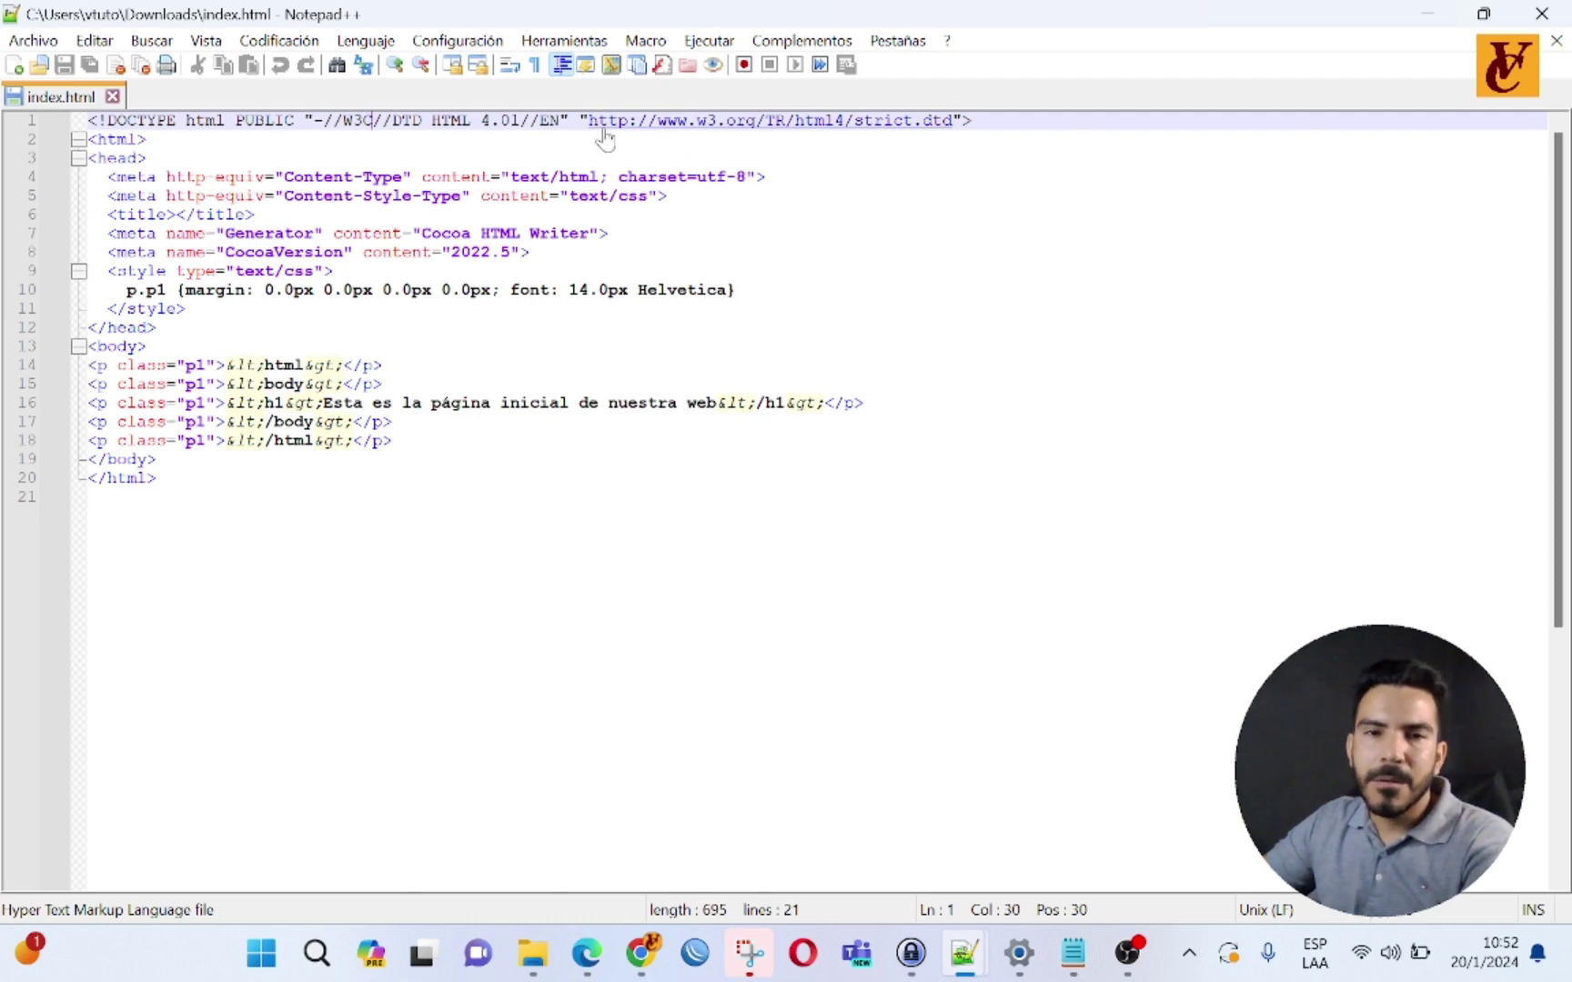
key(Down)
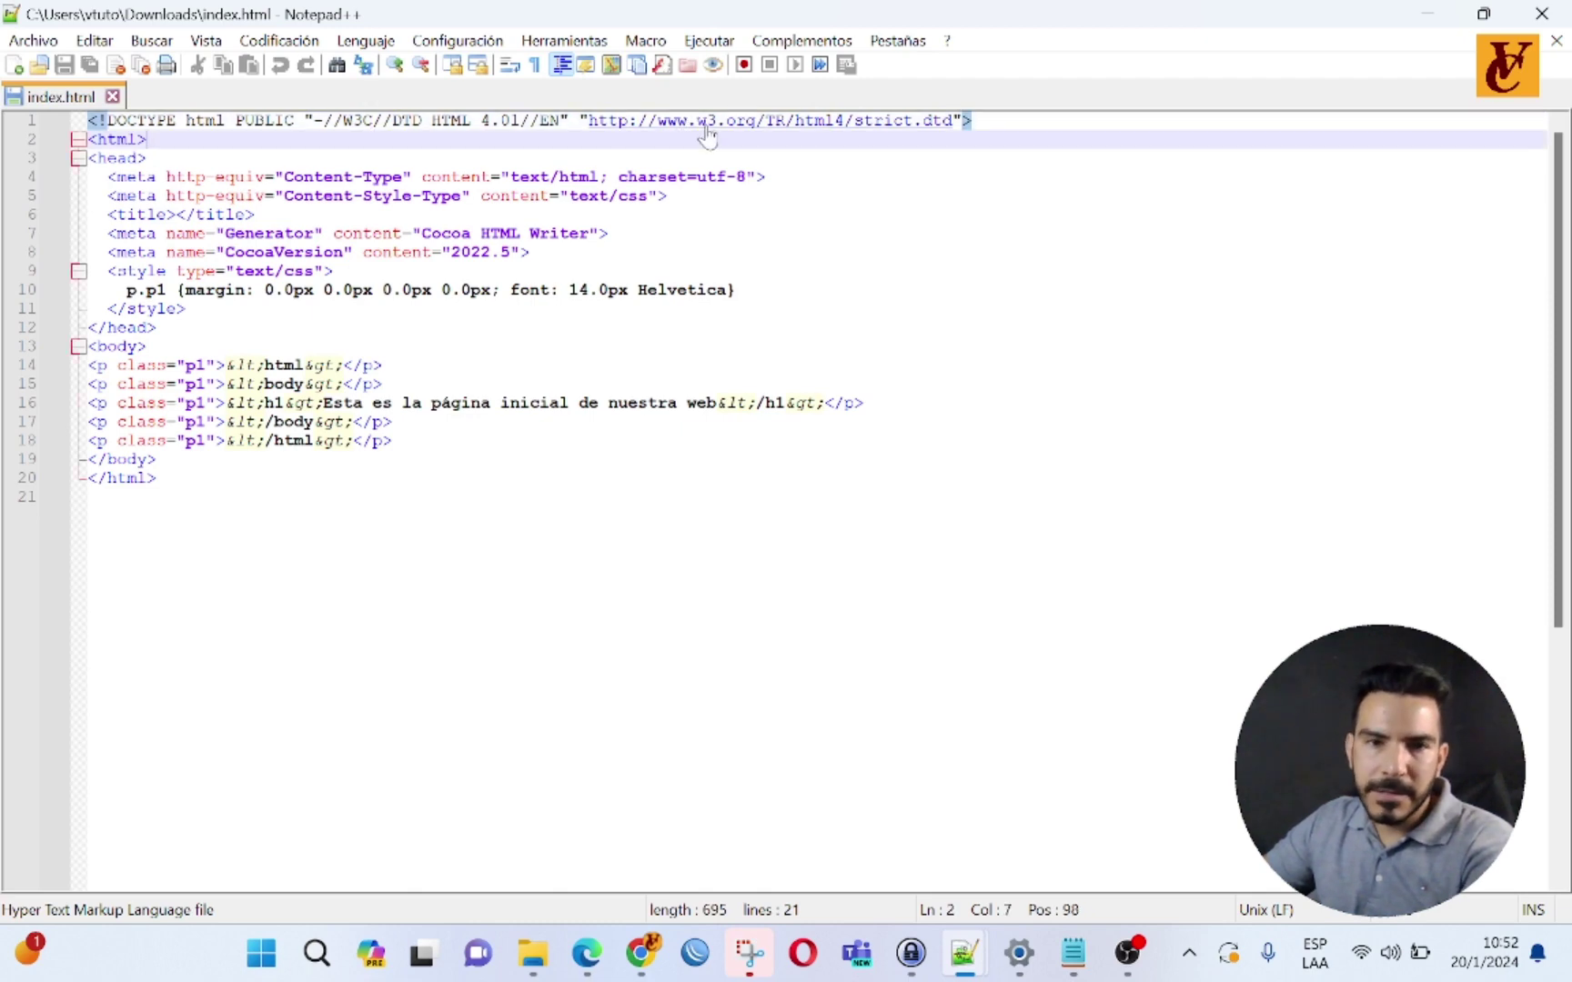
key(ctrl+Left)
key(ctrl+Left)
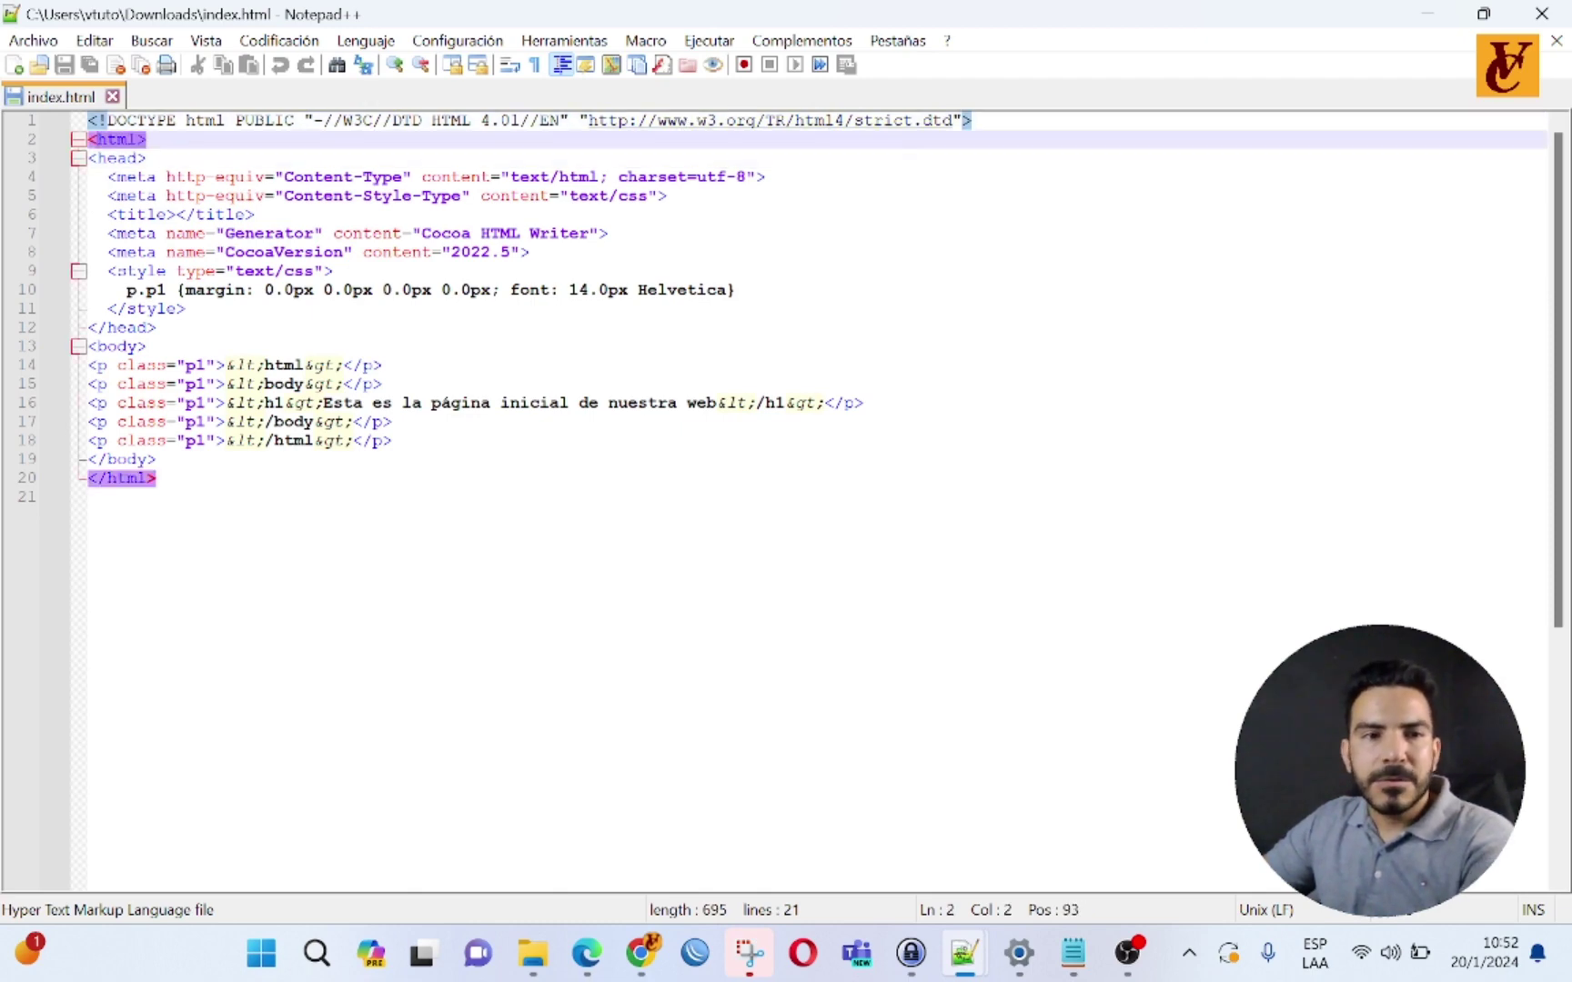
Step: Examine the head metadata, the p.p1 style rule and the body paragraphs in index.html
click(126, 158)
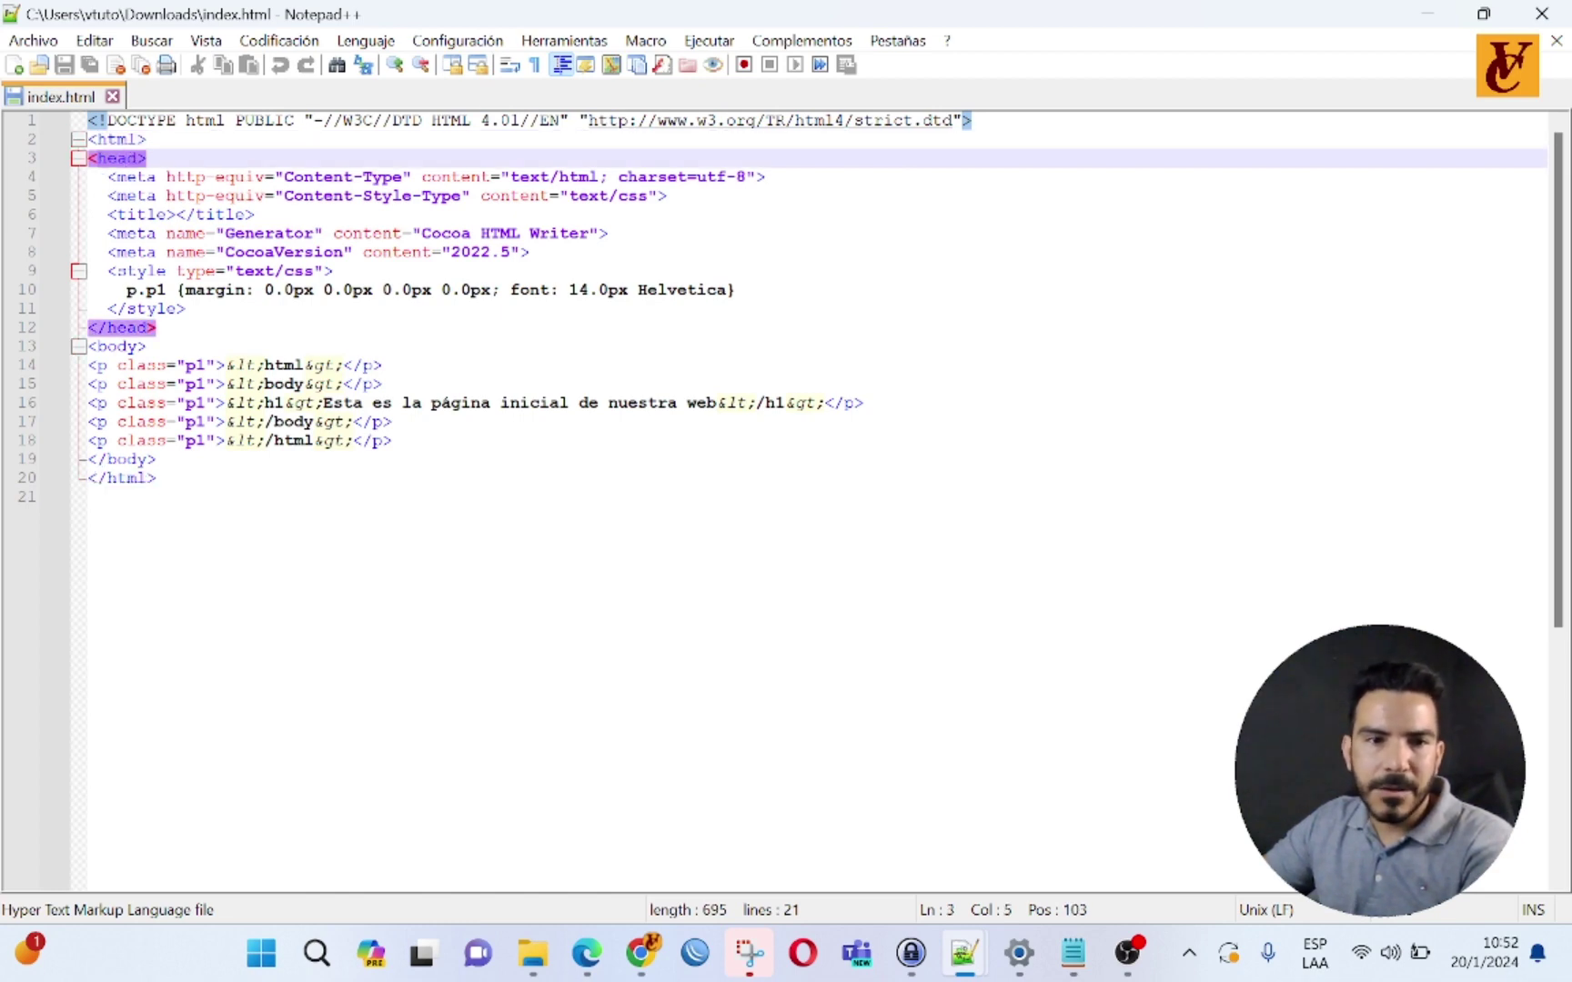
drag(333, 271, 101, 178)
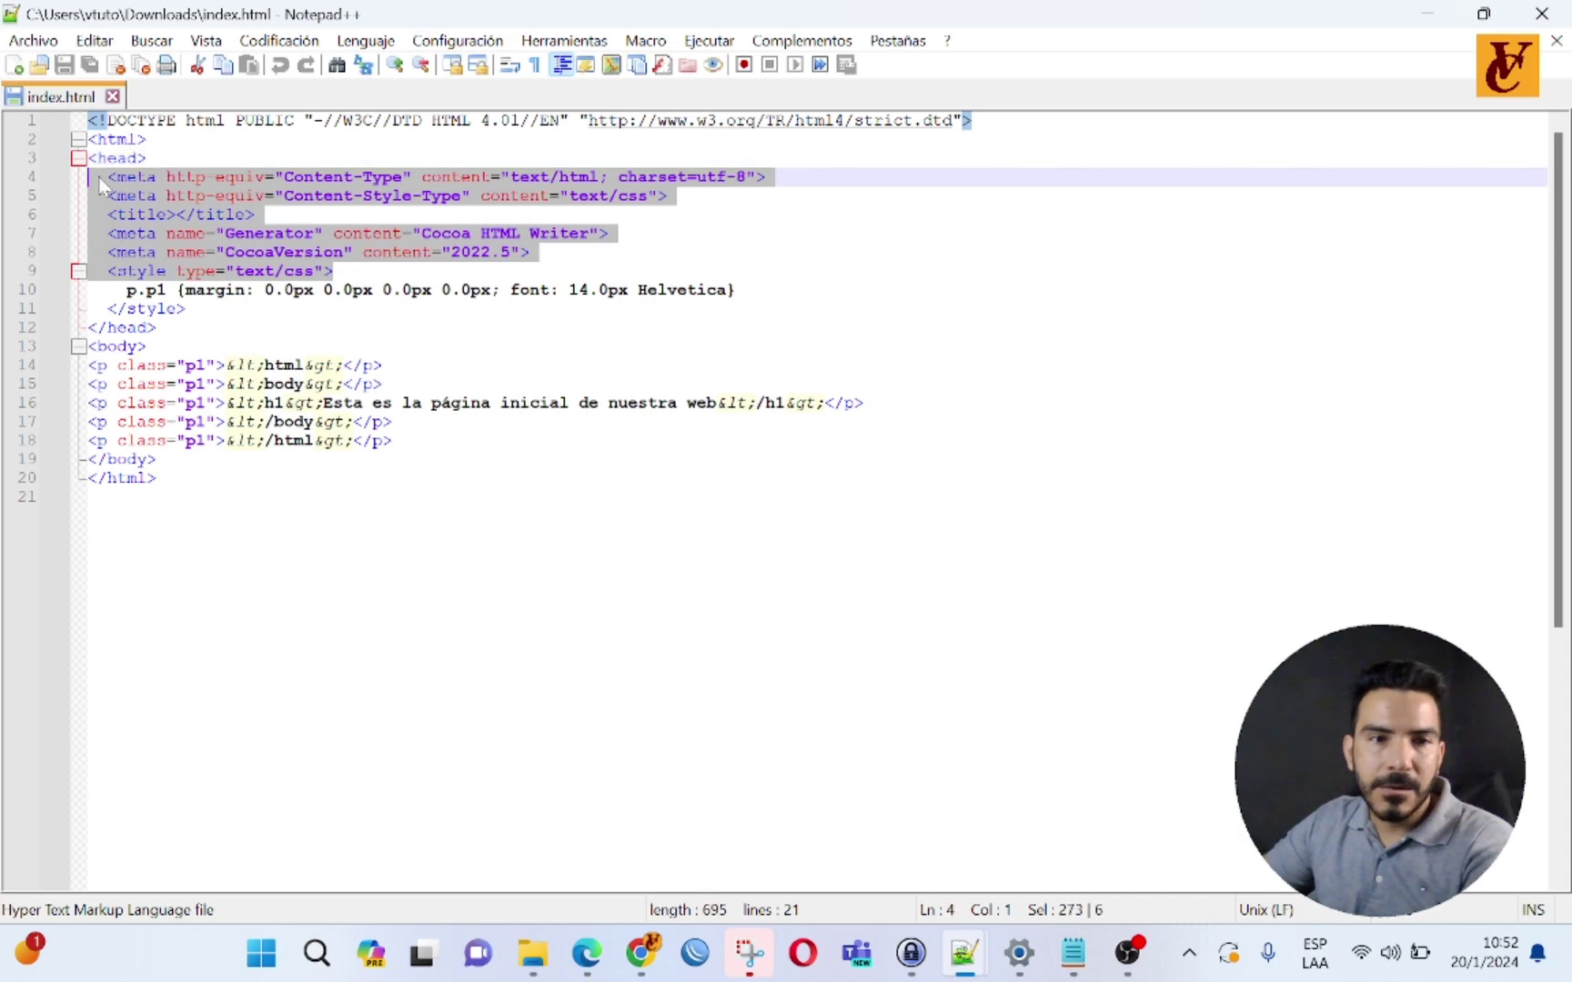
click(185, 197)
click(167, 289)
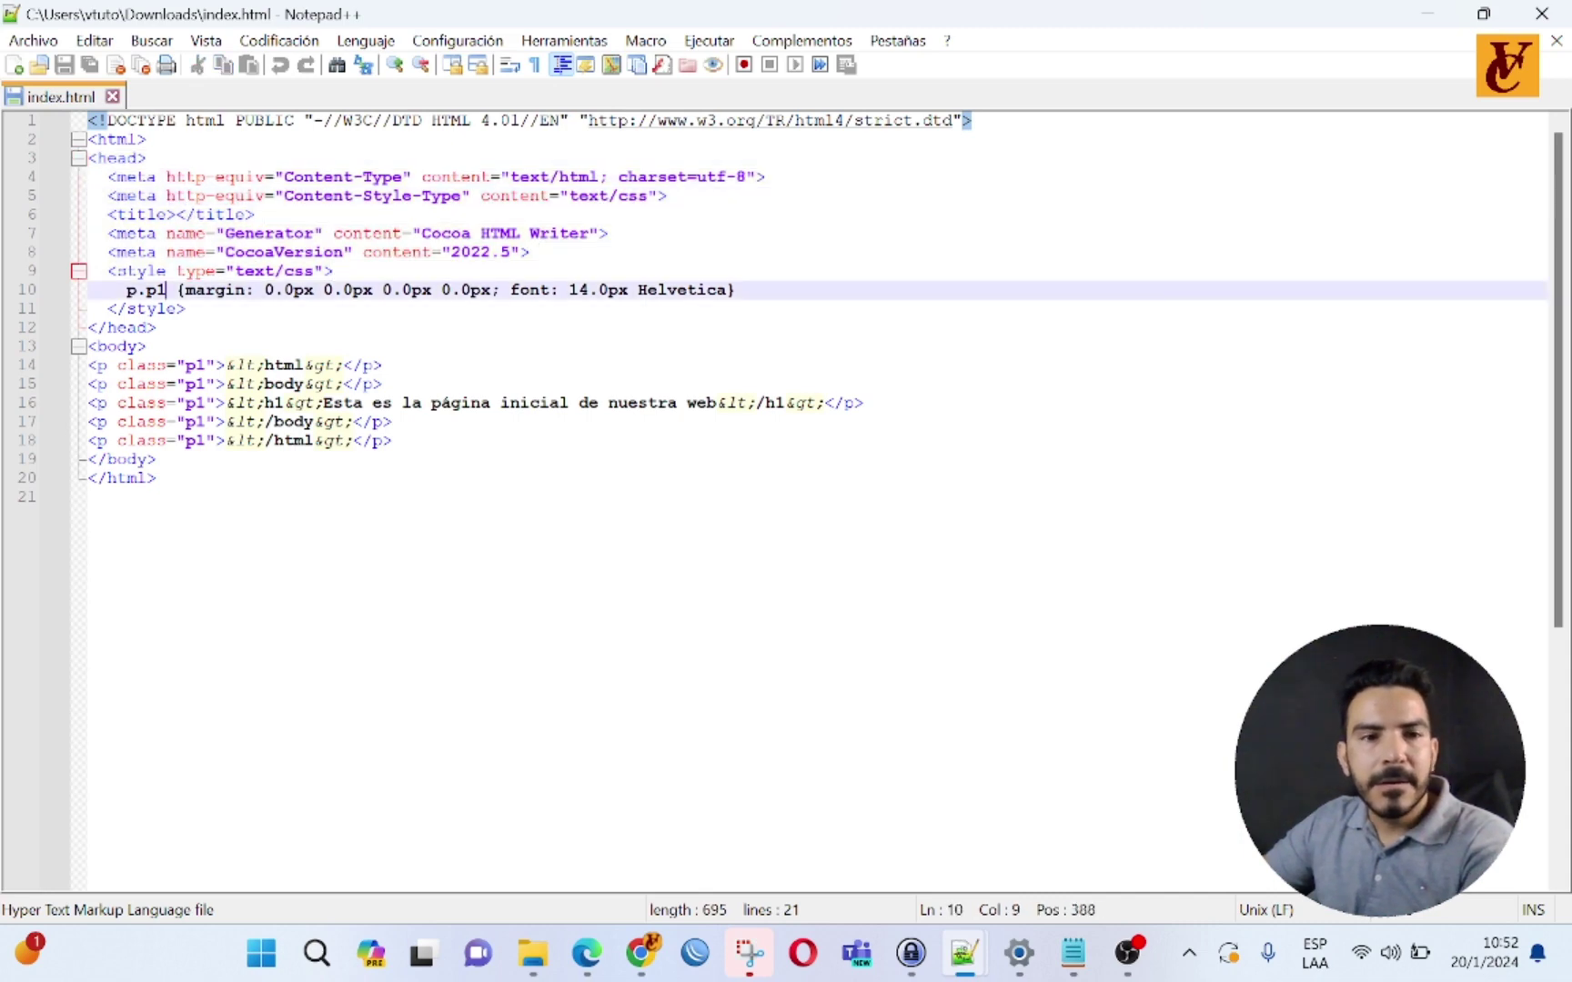
click(119, 327)
click(117, 347)
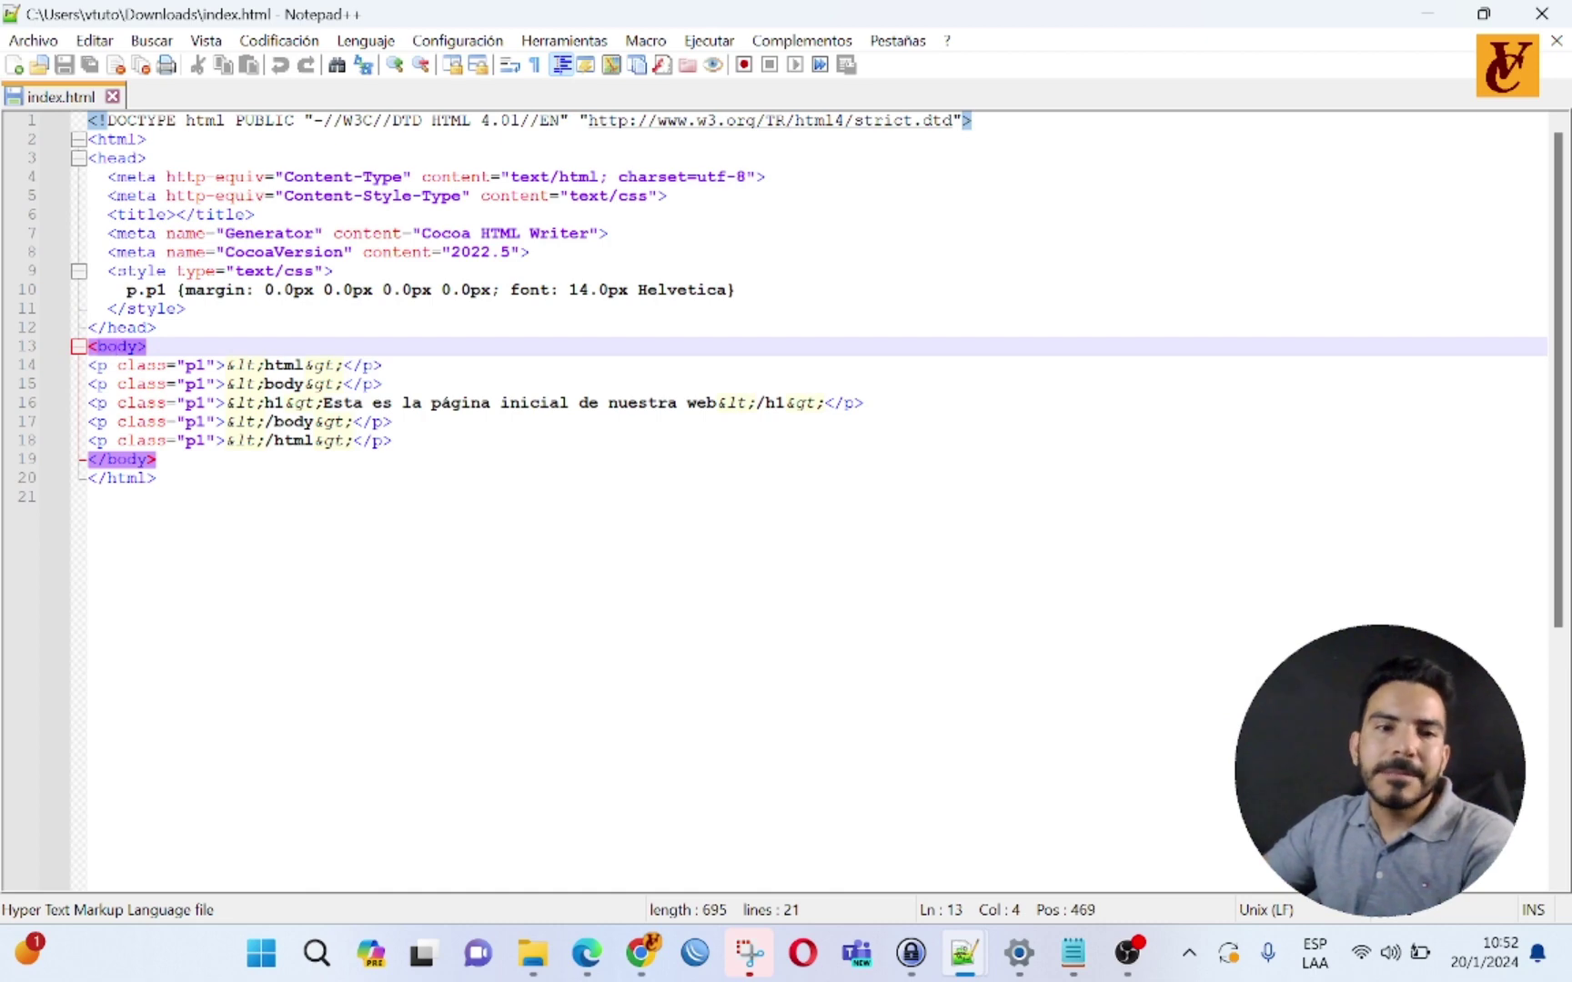
drag(87, 365, 97, 402)
click(270, 402)
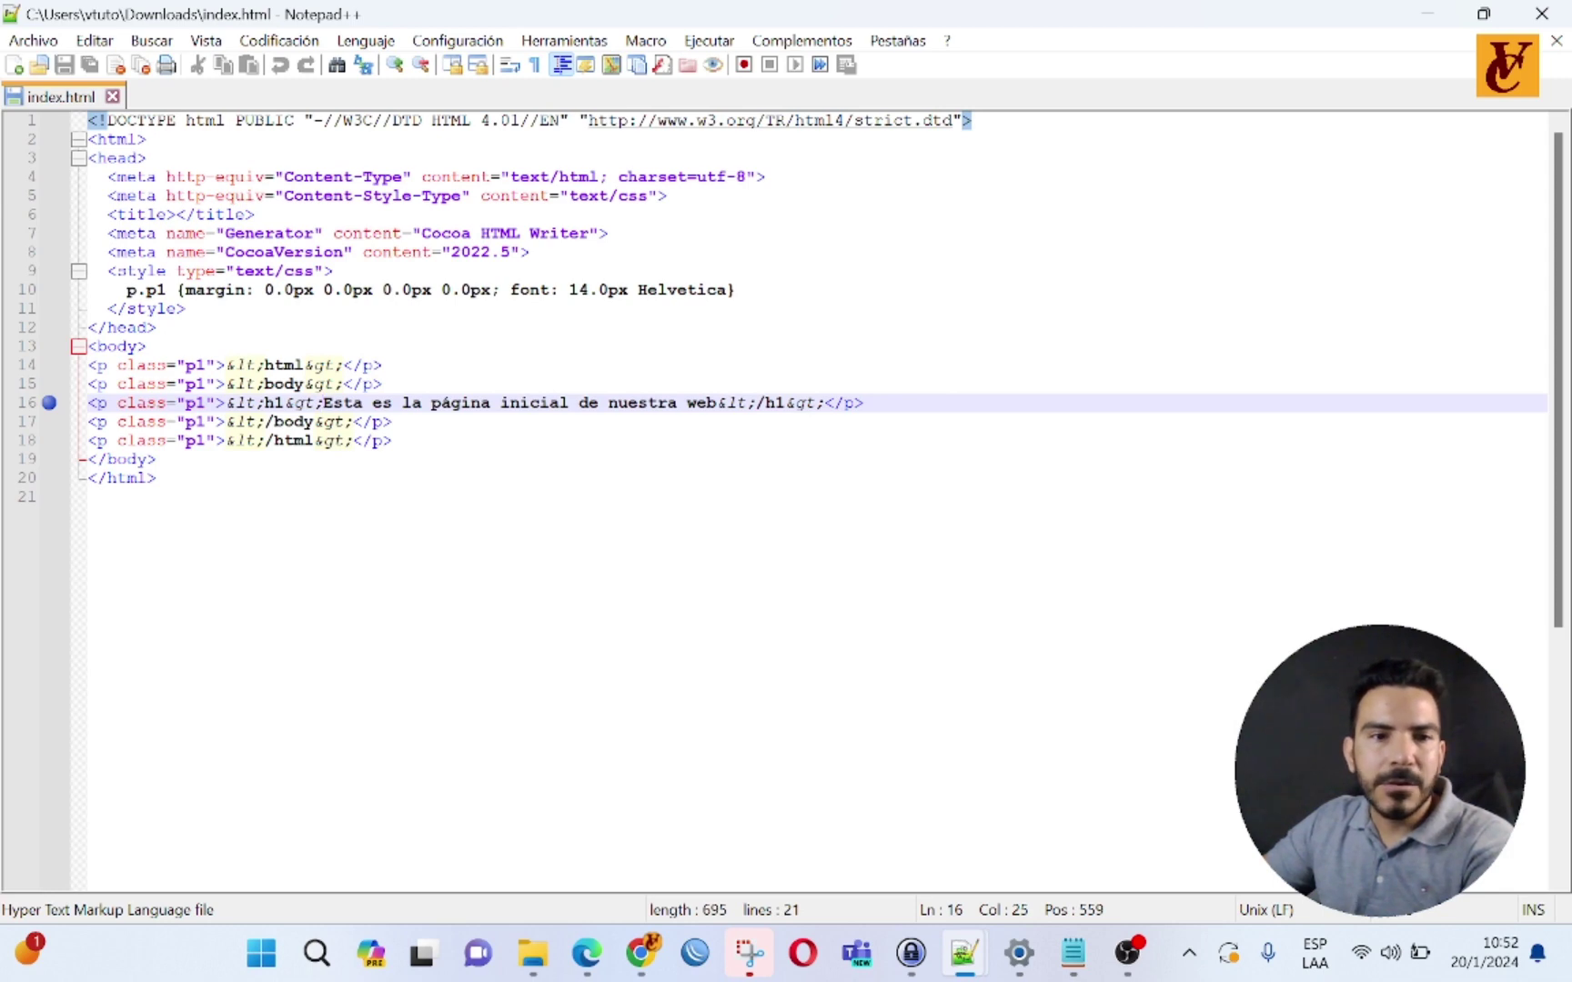
click(351, 421)
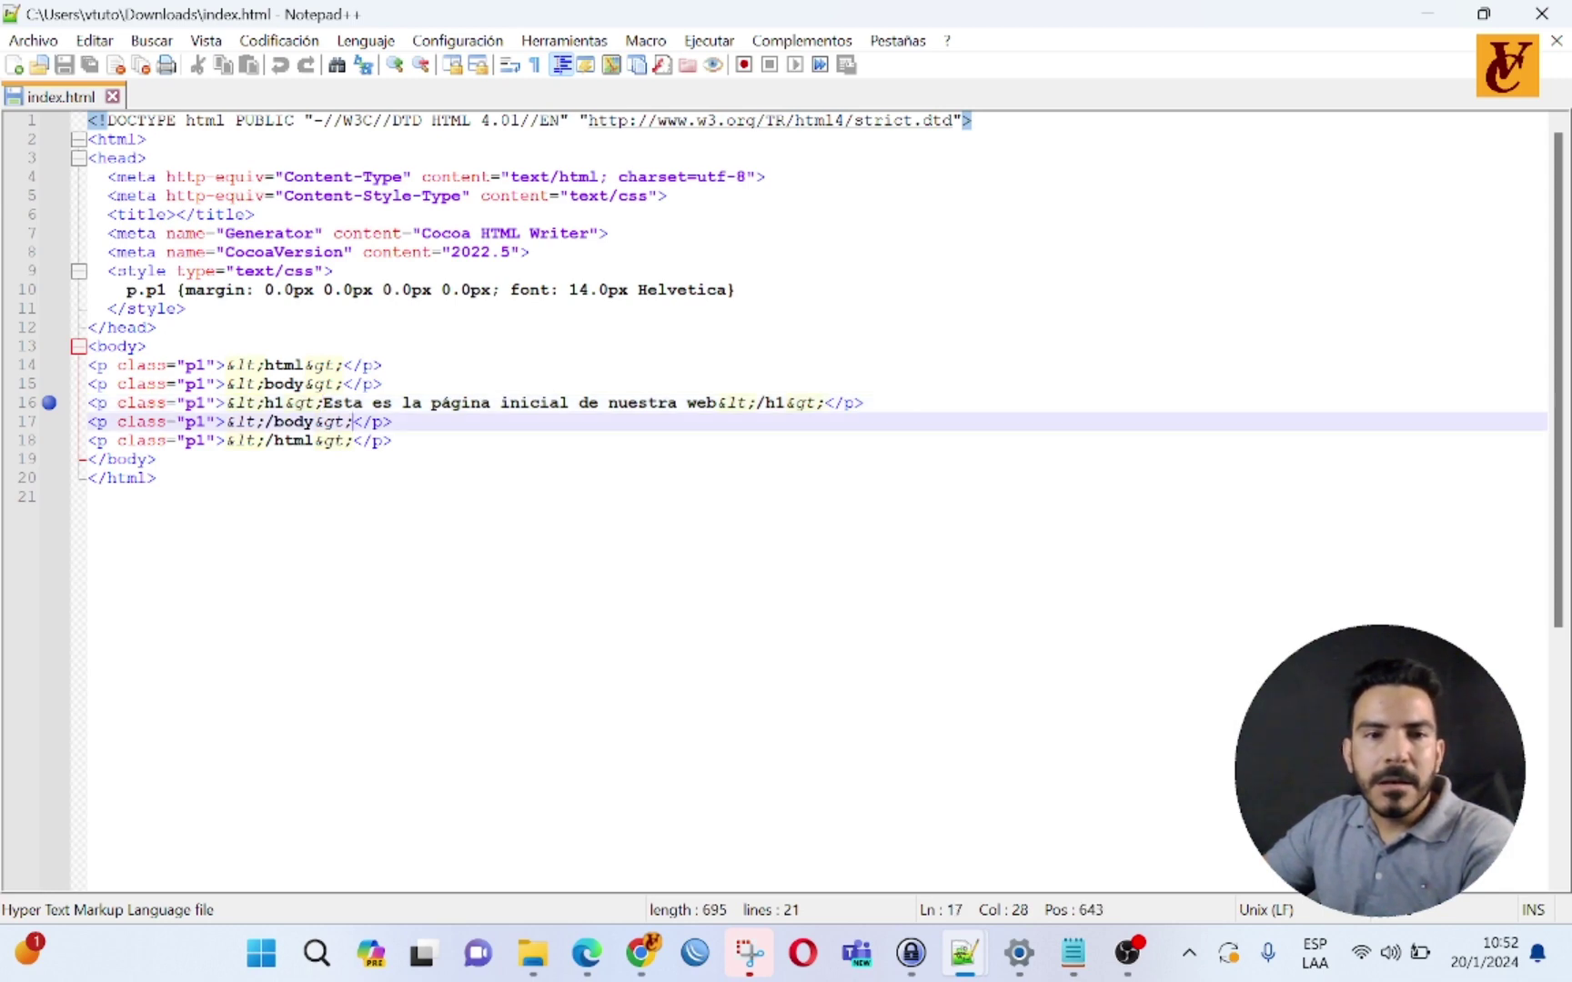
Step: Append "IVC" to the heading text "Esta es la página inicial de nuestra web" in index.html and save the file
drag(322, 403, 716, 418)
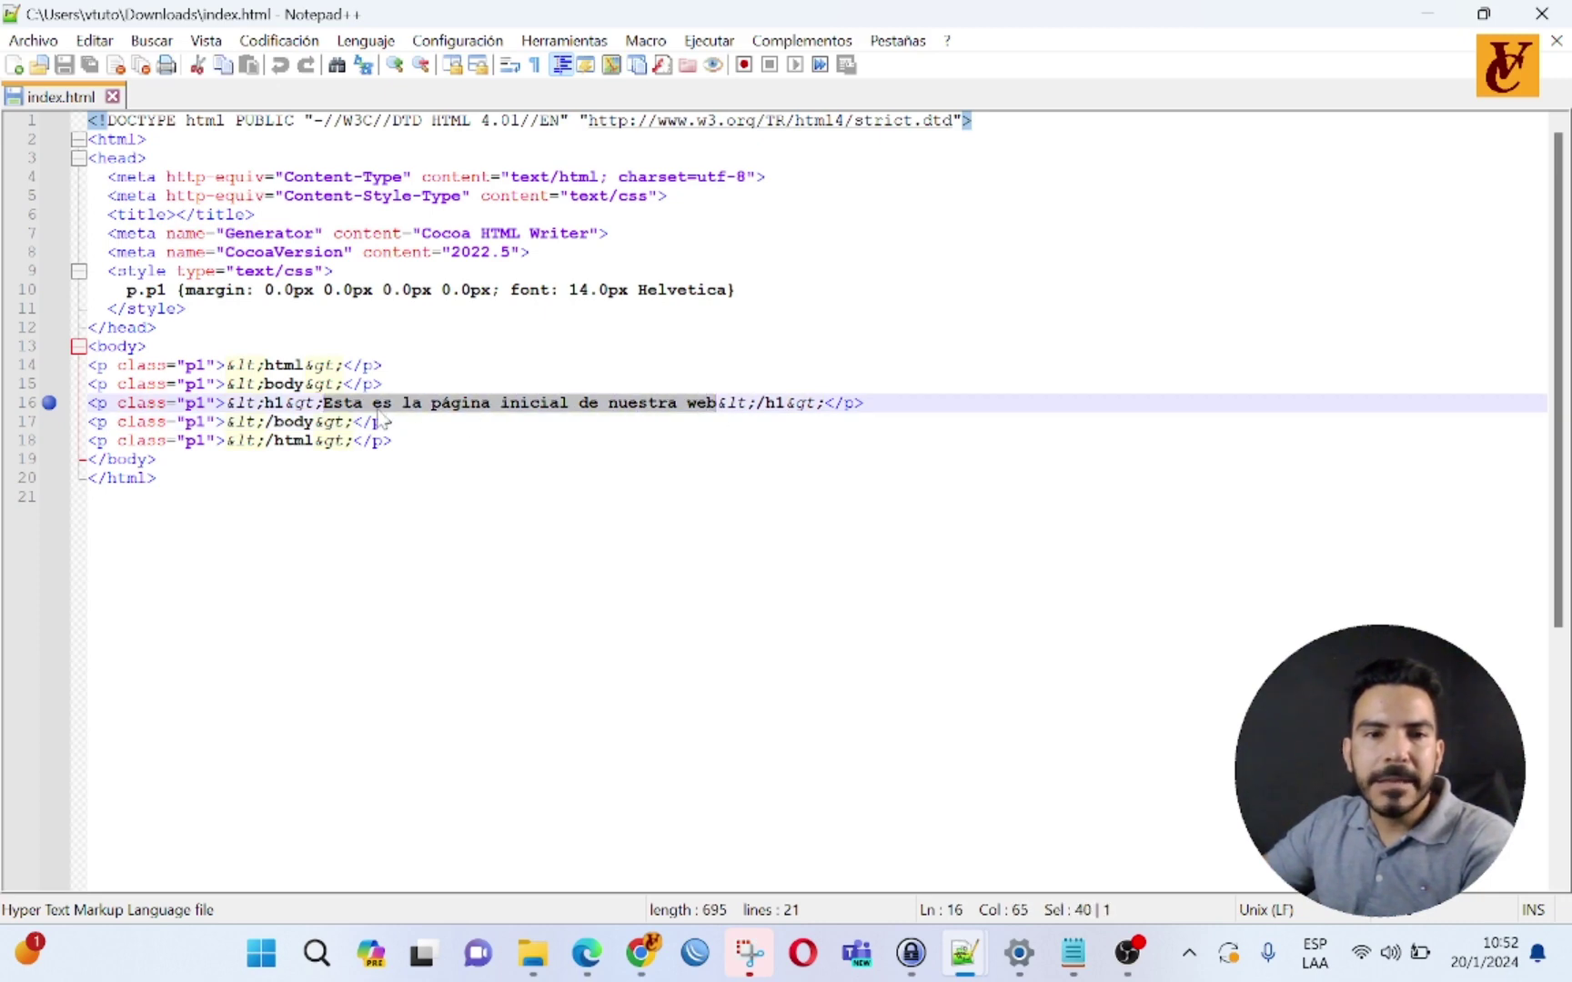
click(717, 403)
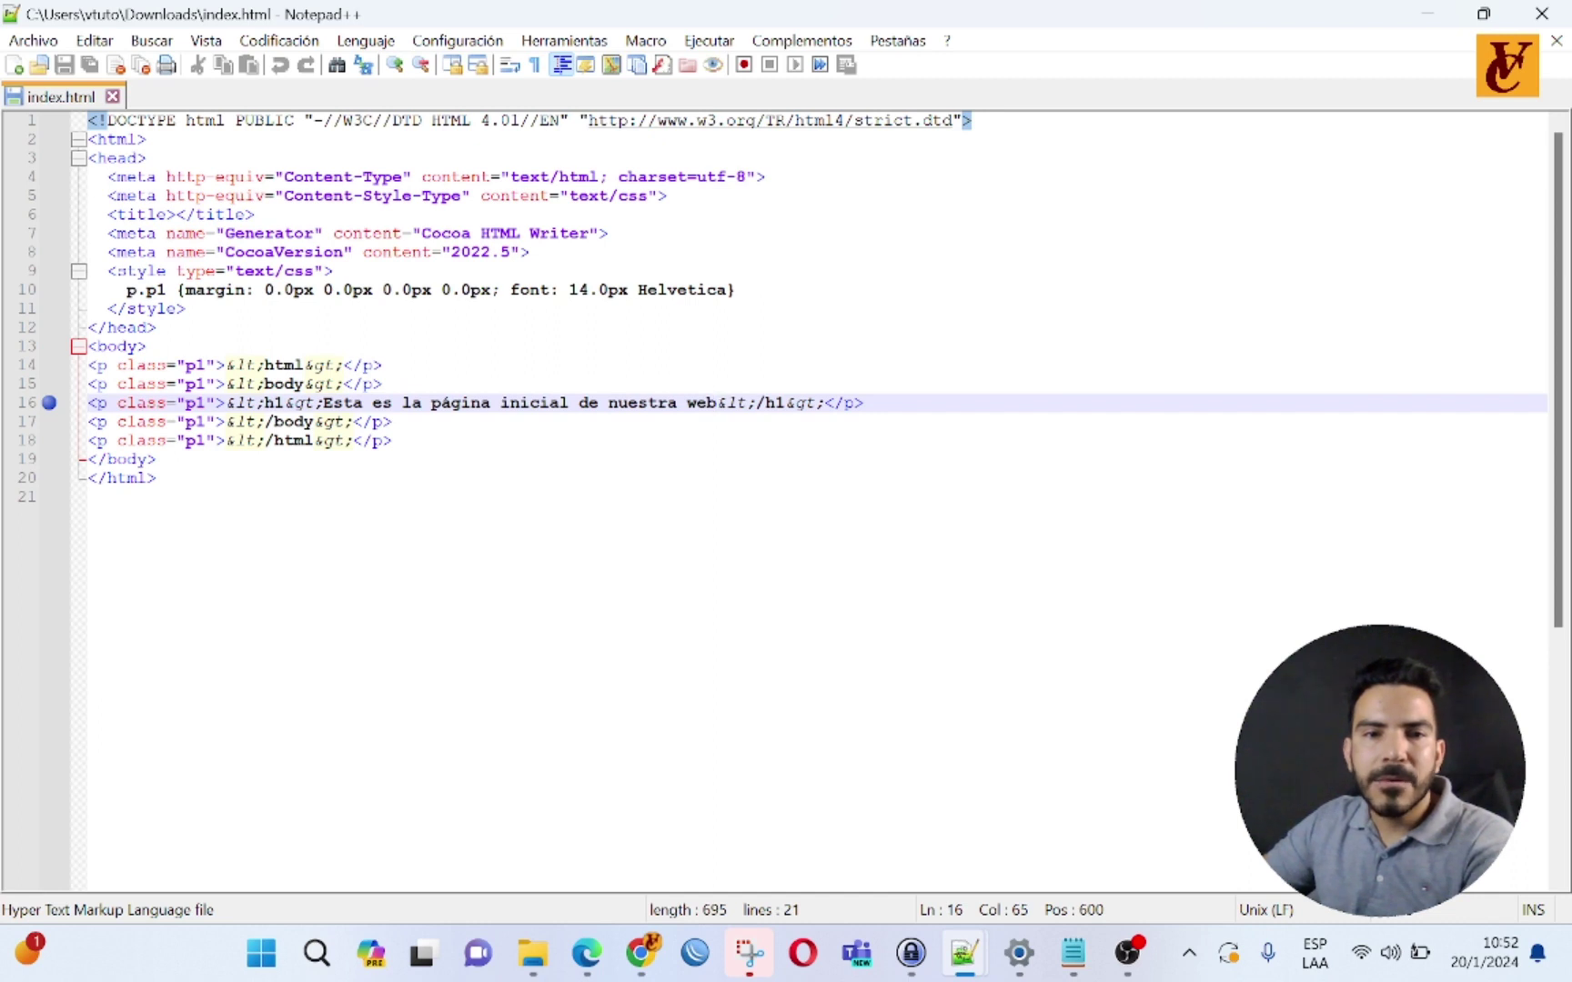
text(IVC)
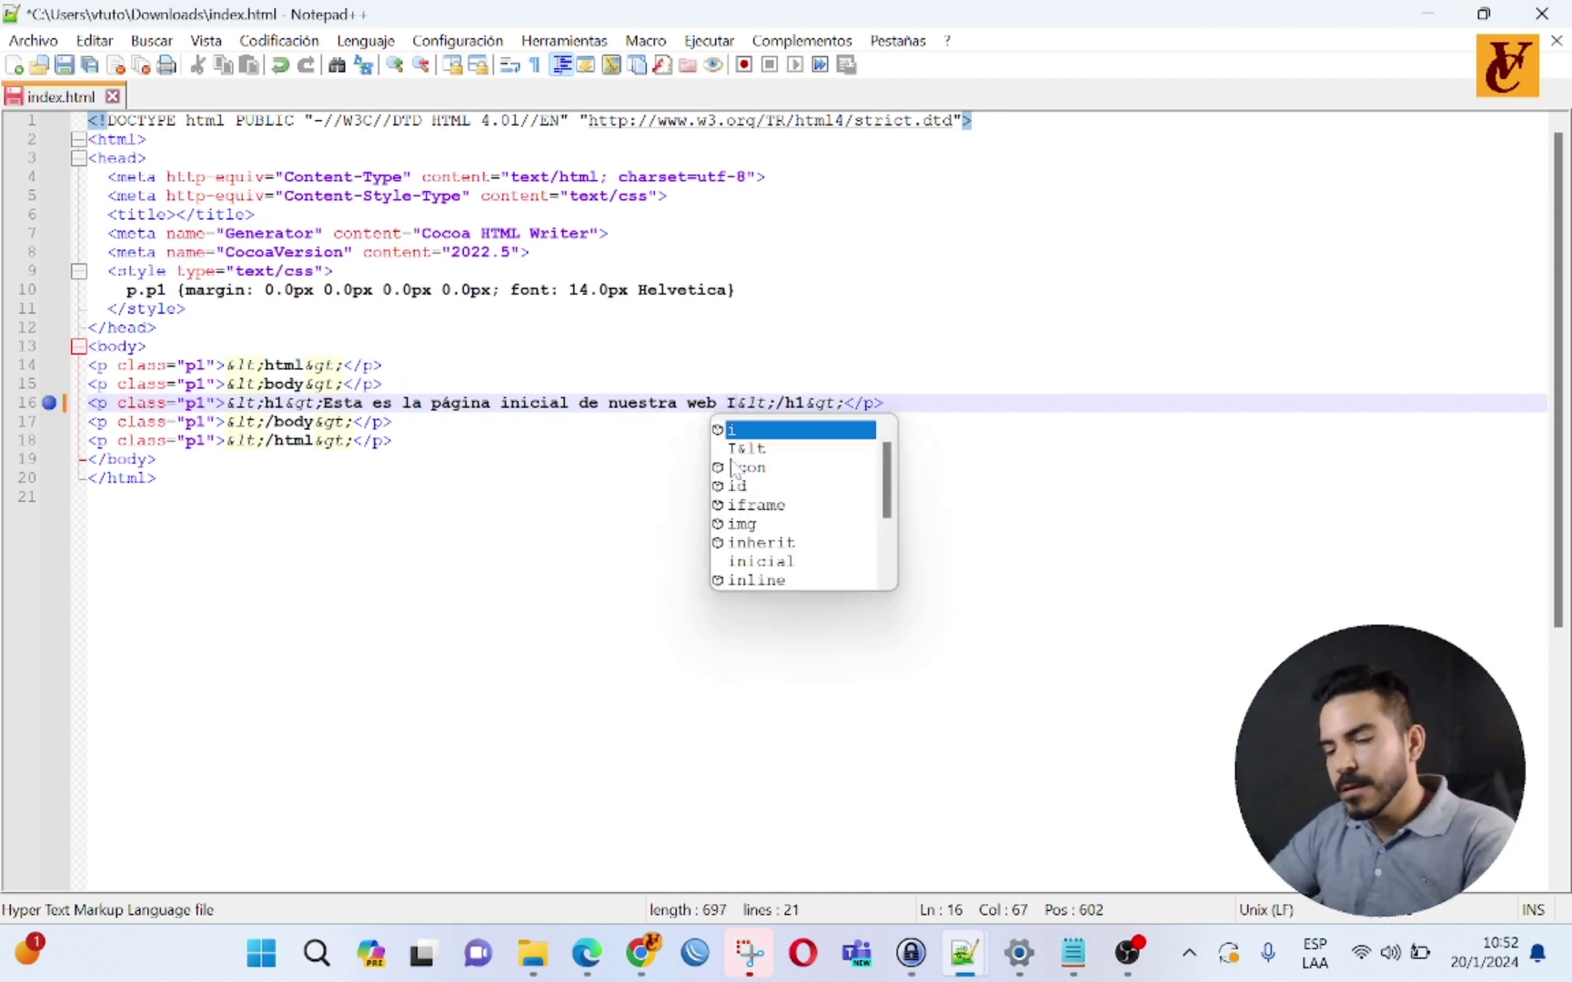
click(728, 477)
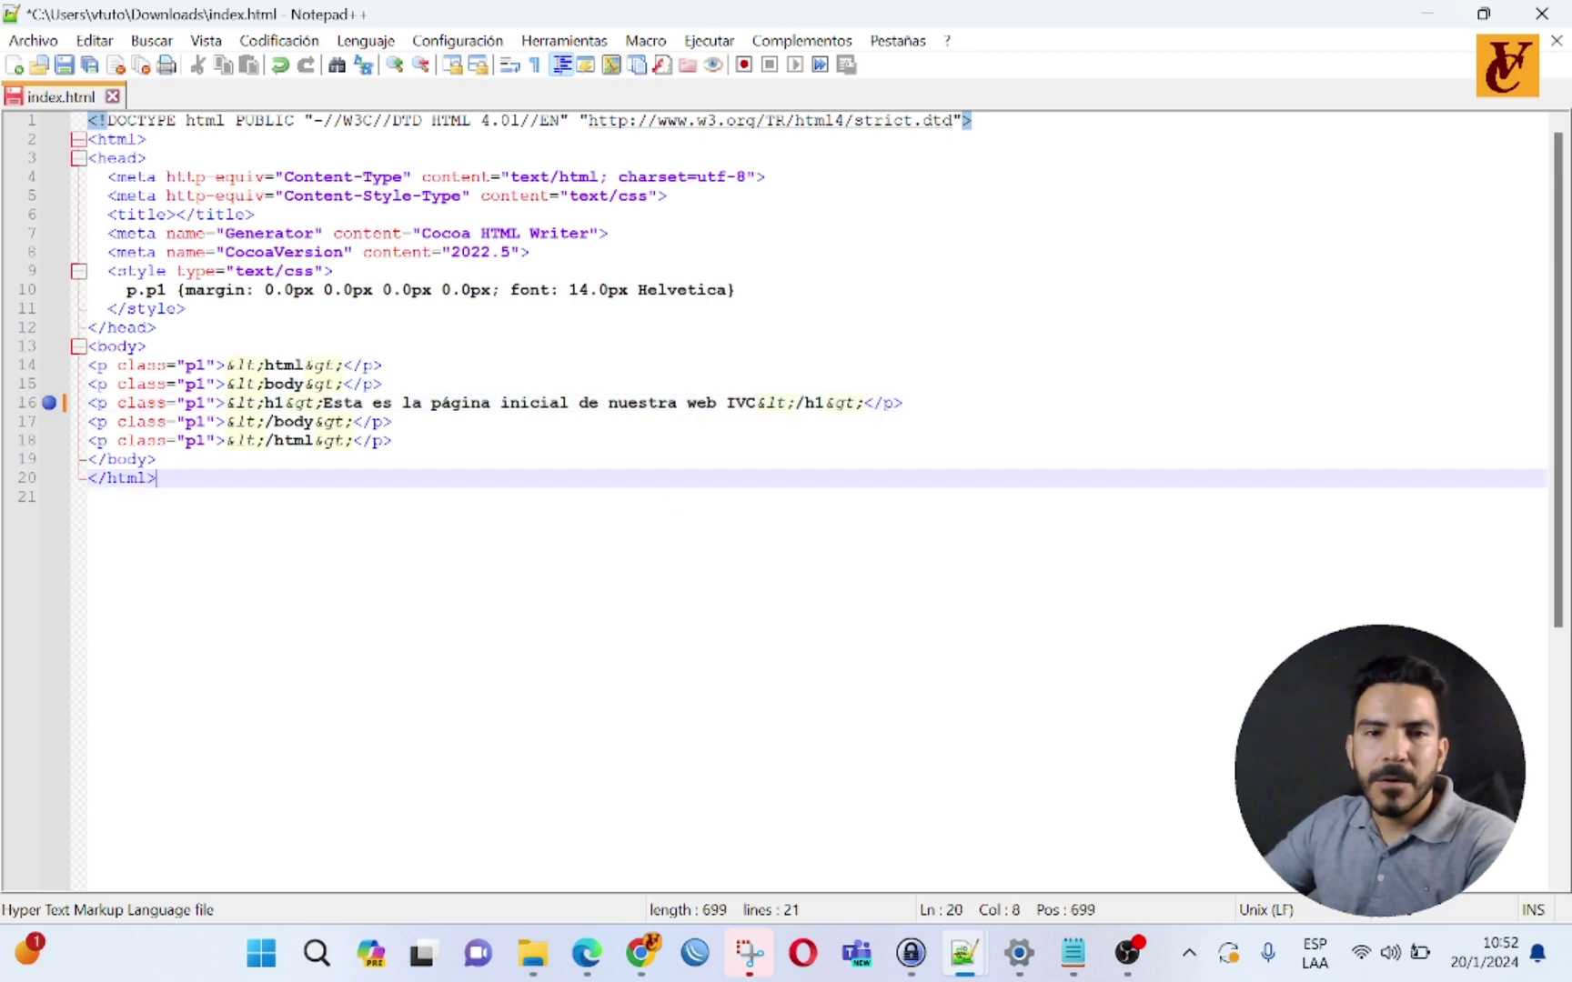
key(ctrl+s)
click(215, 403)
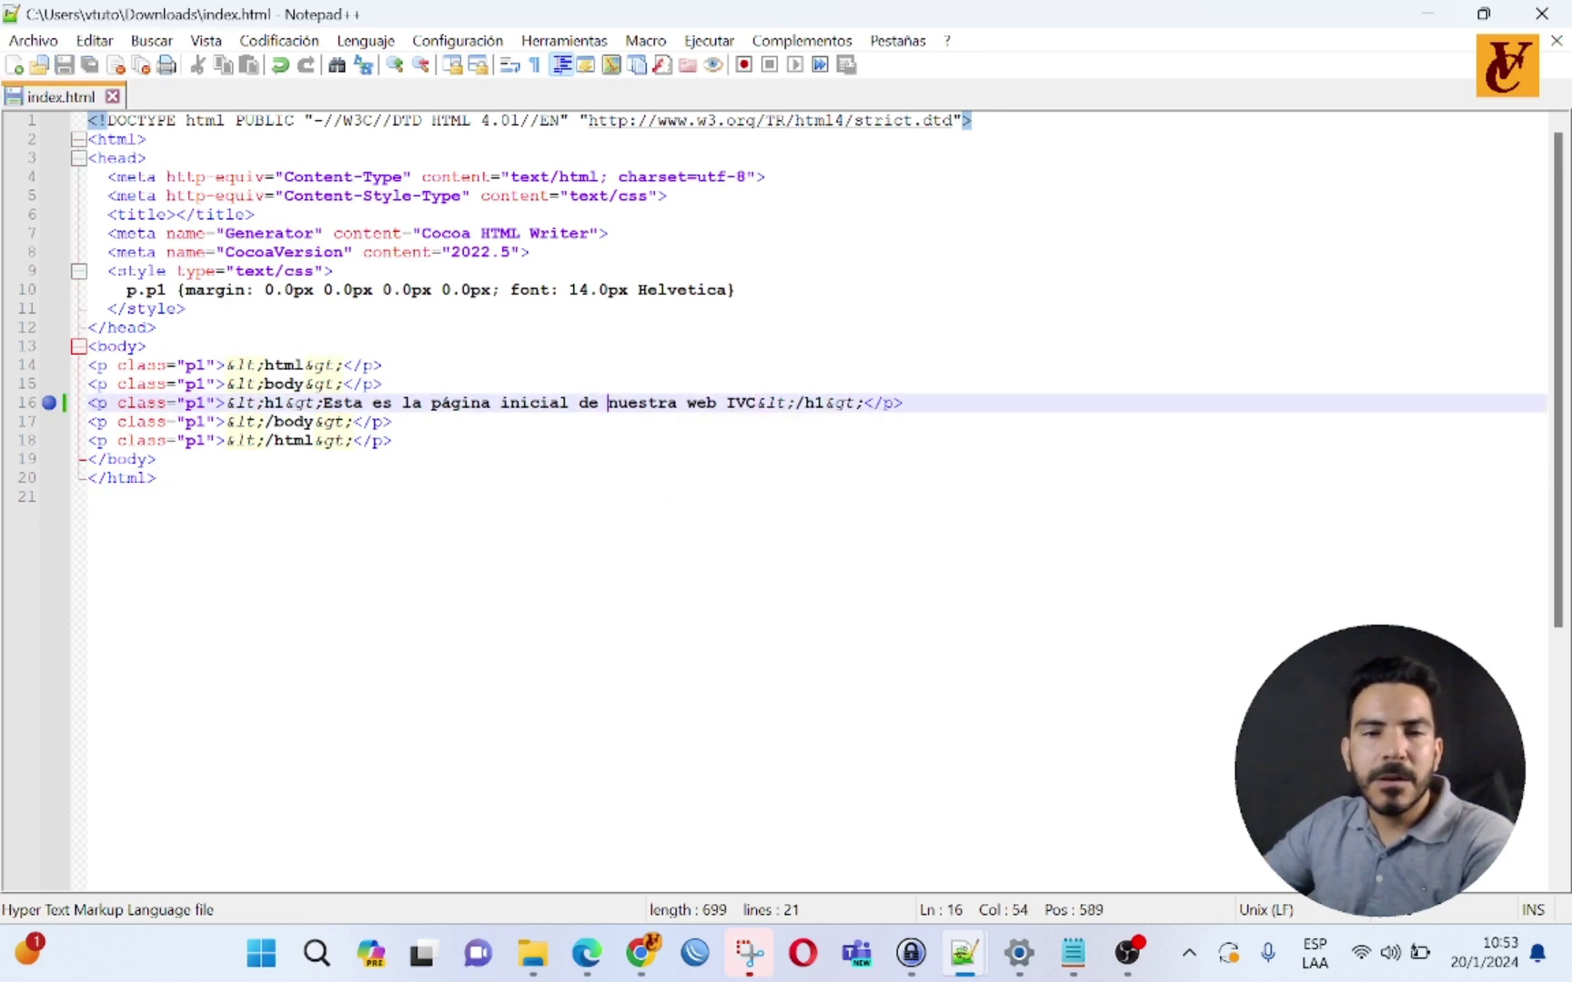
click(88, 497)
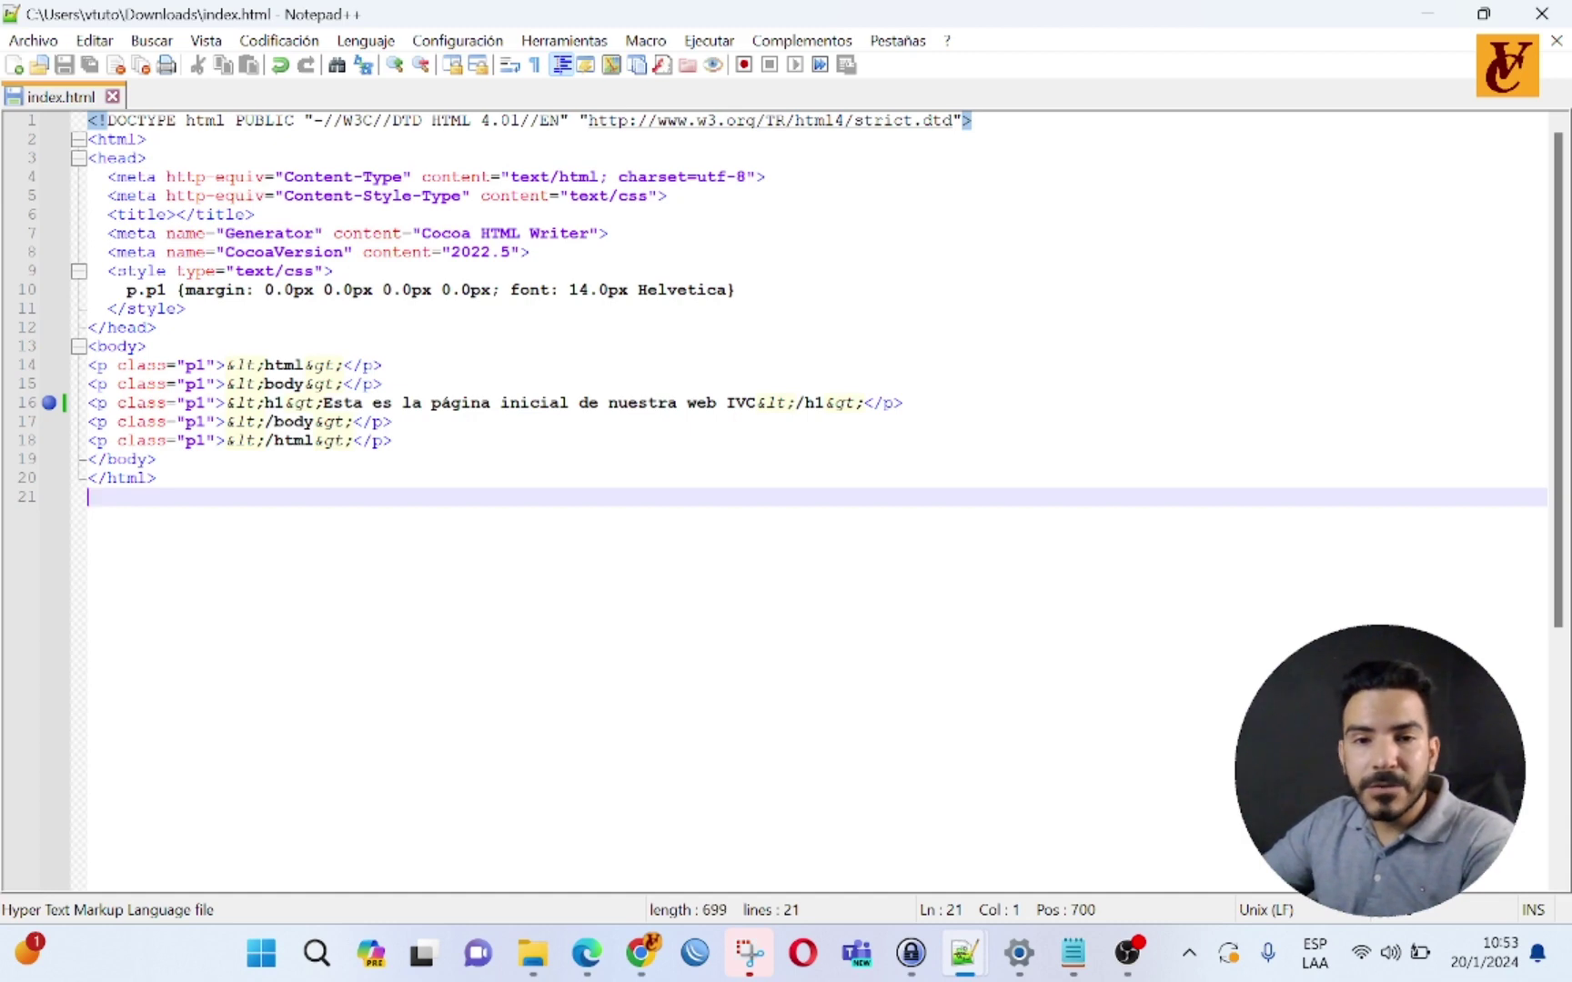
click(809, 403)
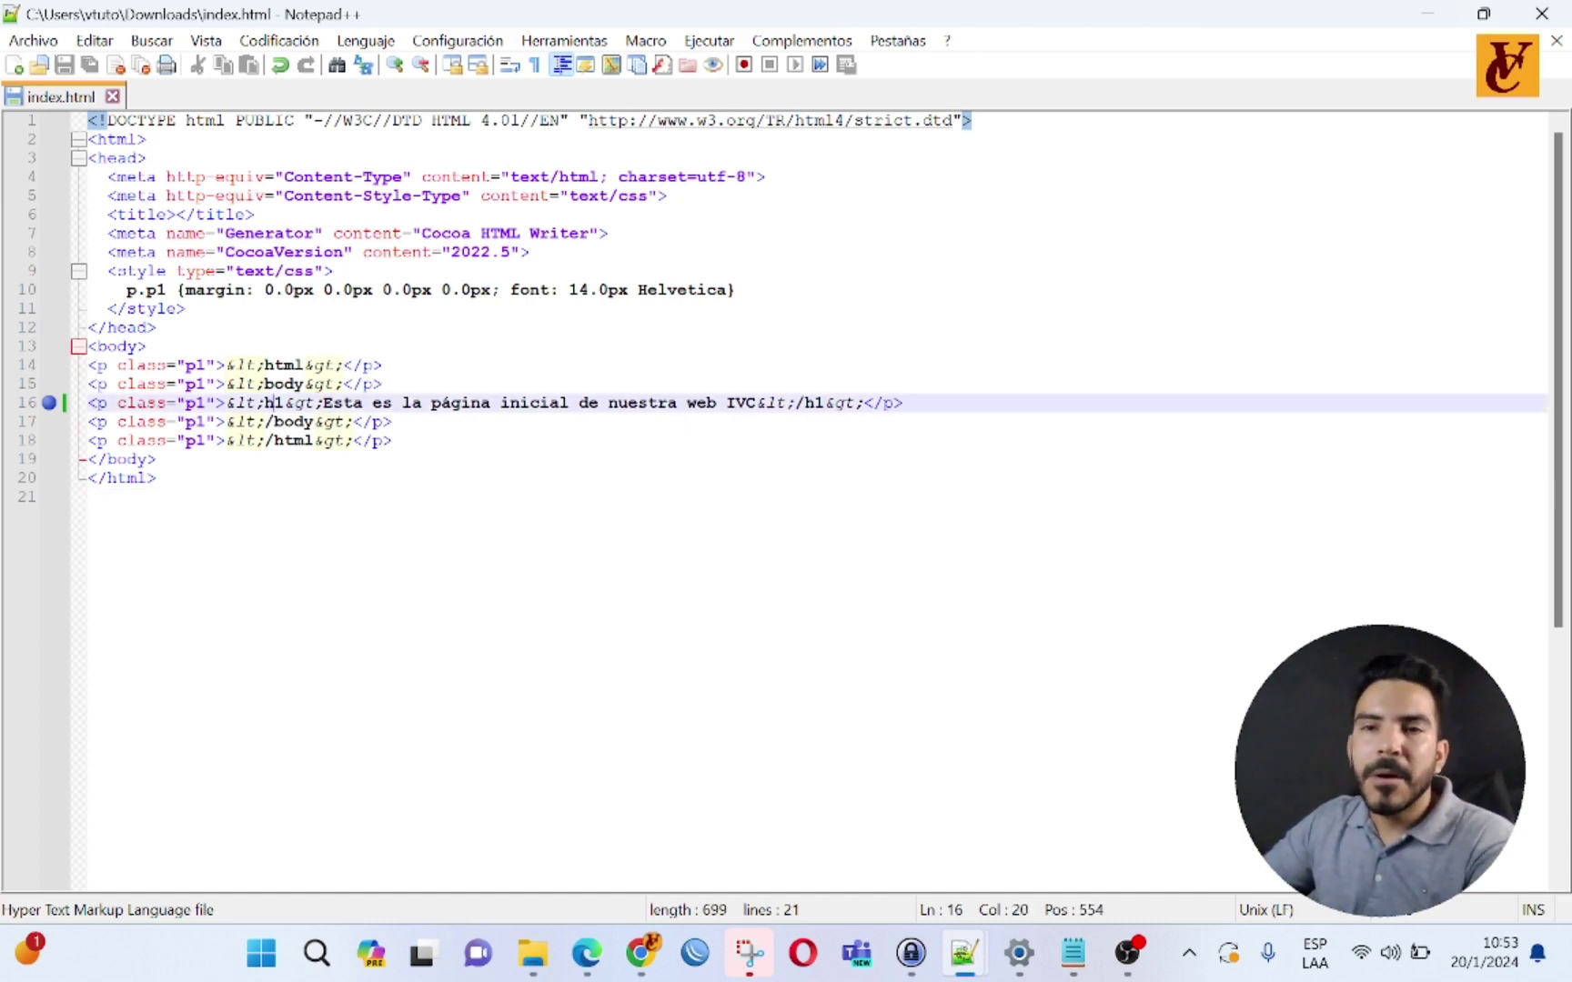
Step: Switch back to the S3 upload page in the browser and replace the listed index.html with the edited file from the Descargas folder
click(1446, 15)
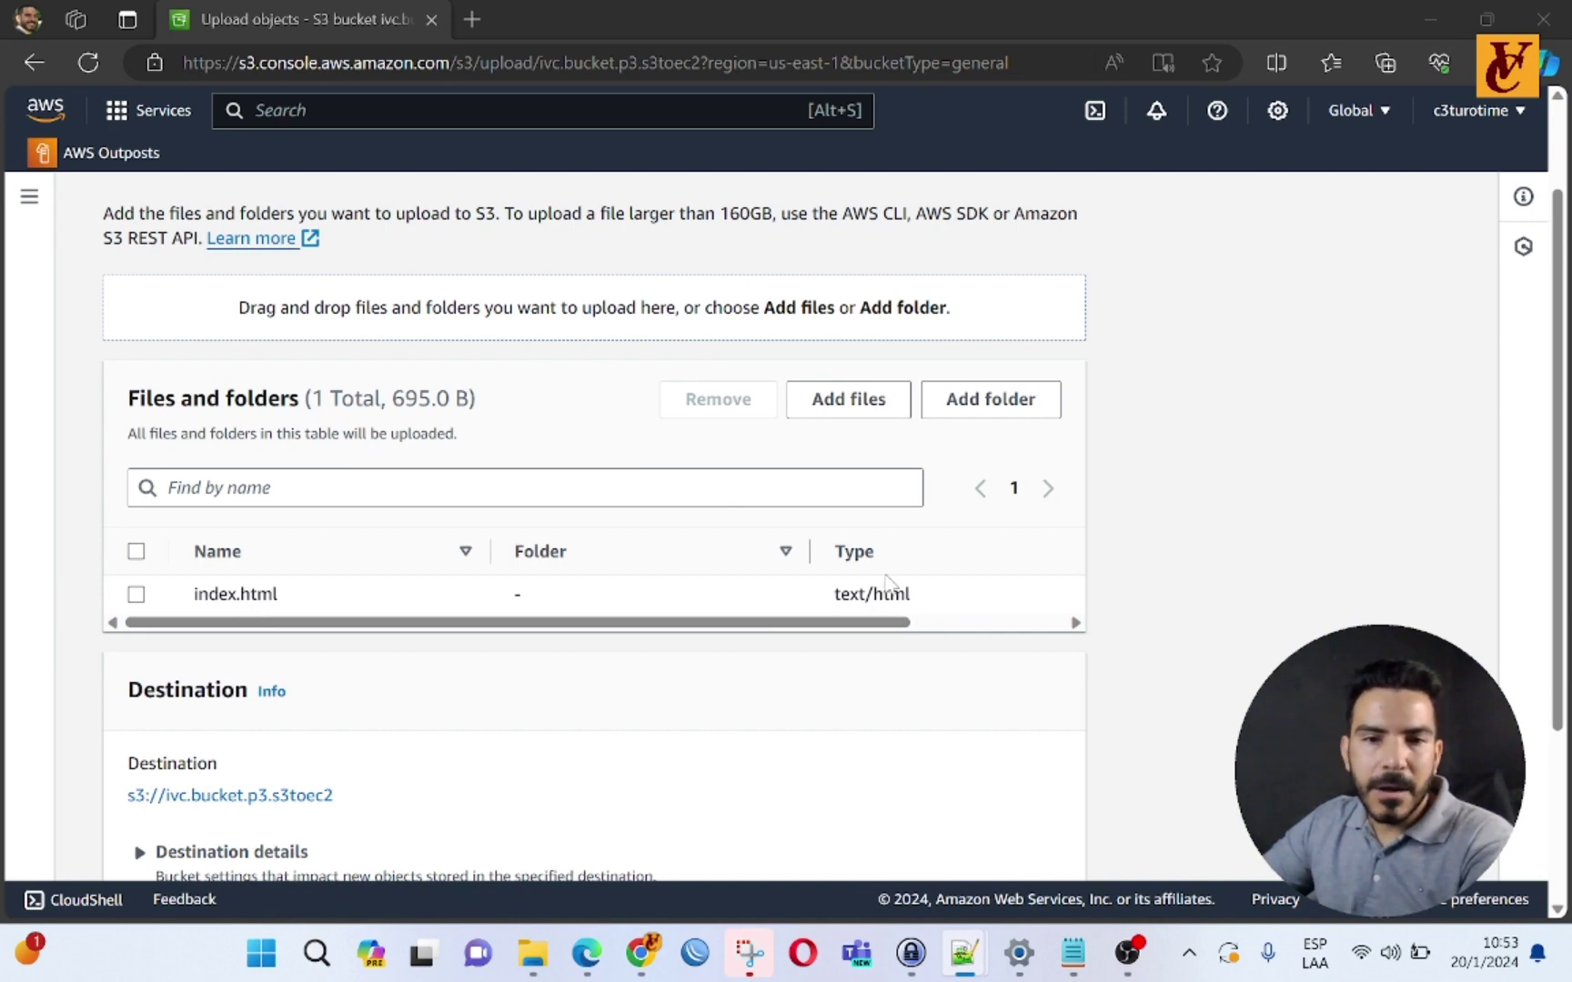
scroll(794, 595, down, 1)
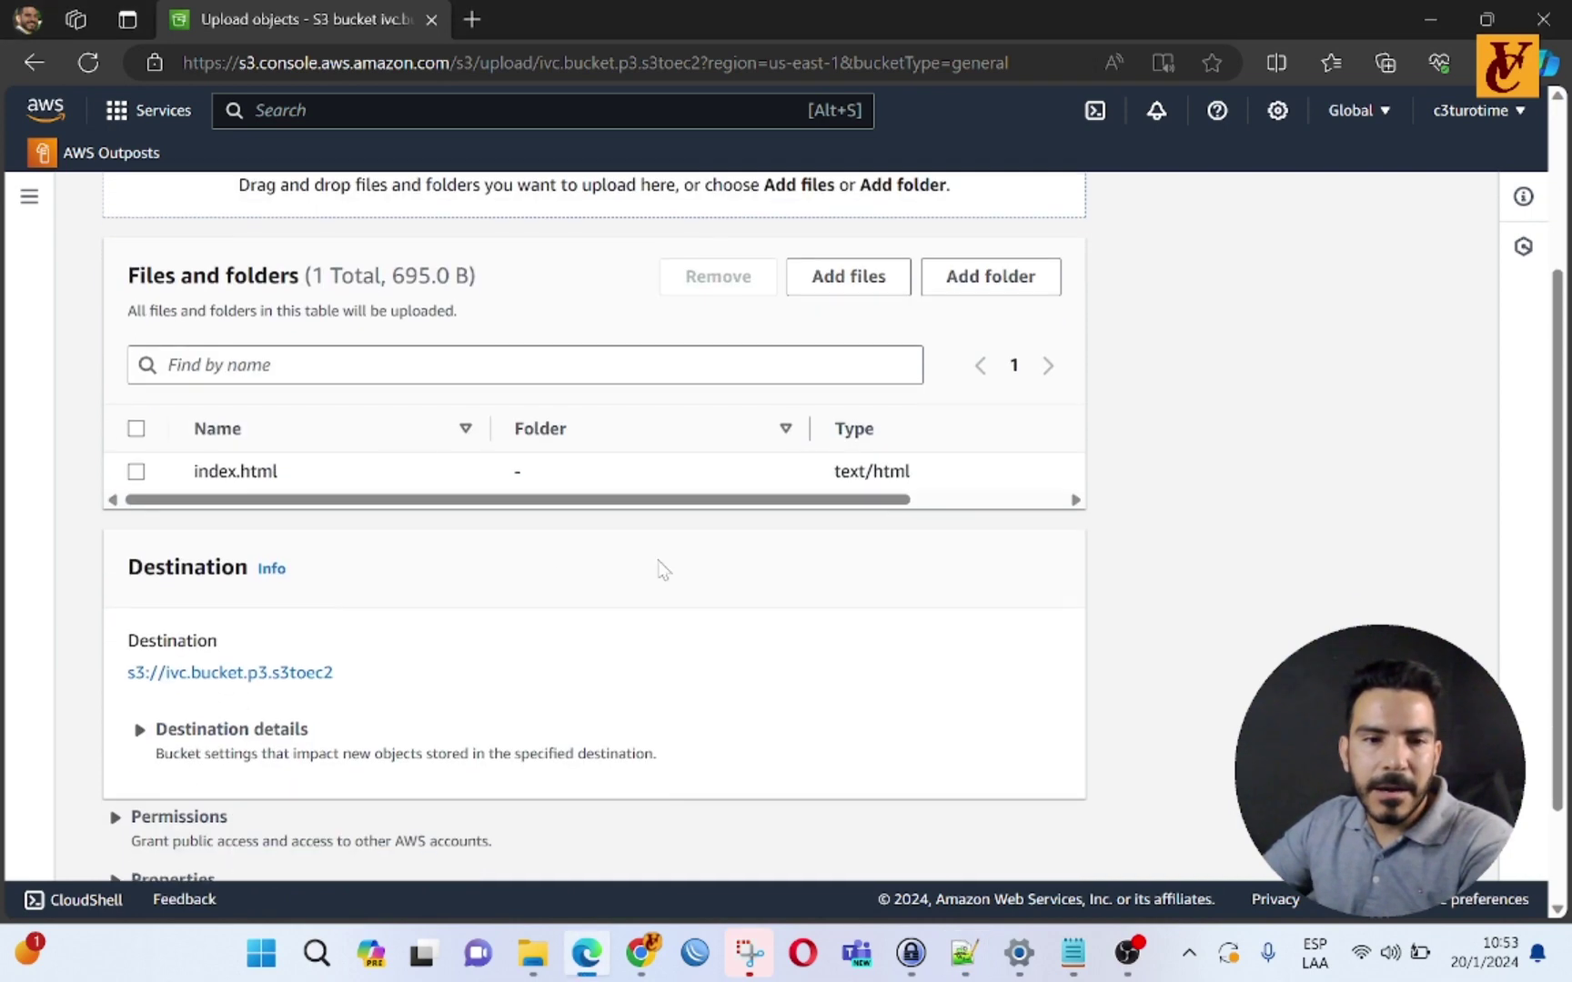
click(135, 469)
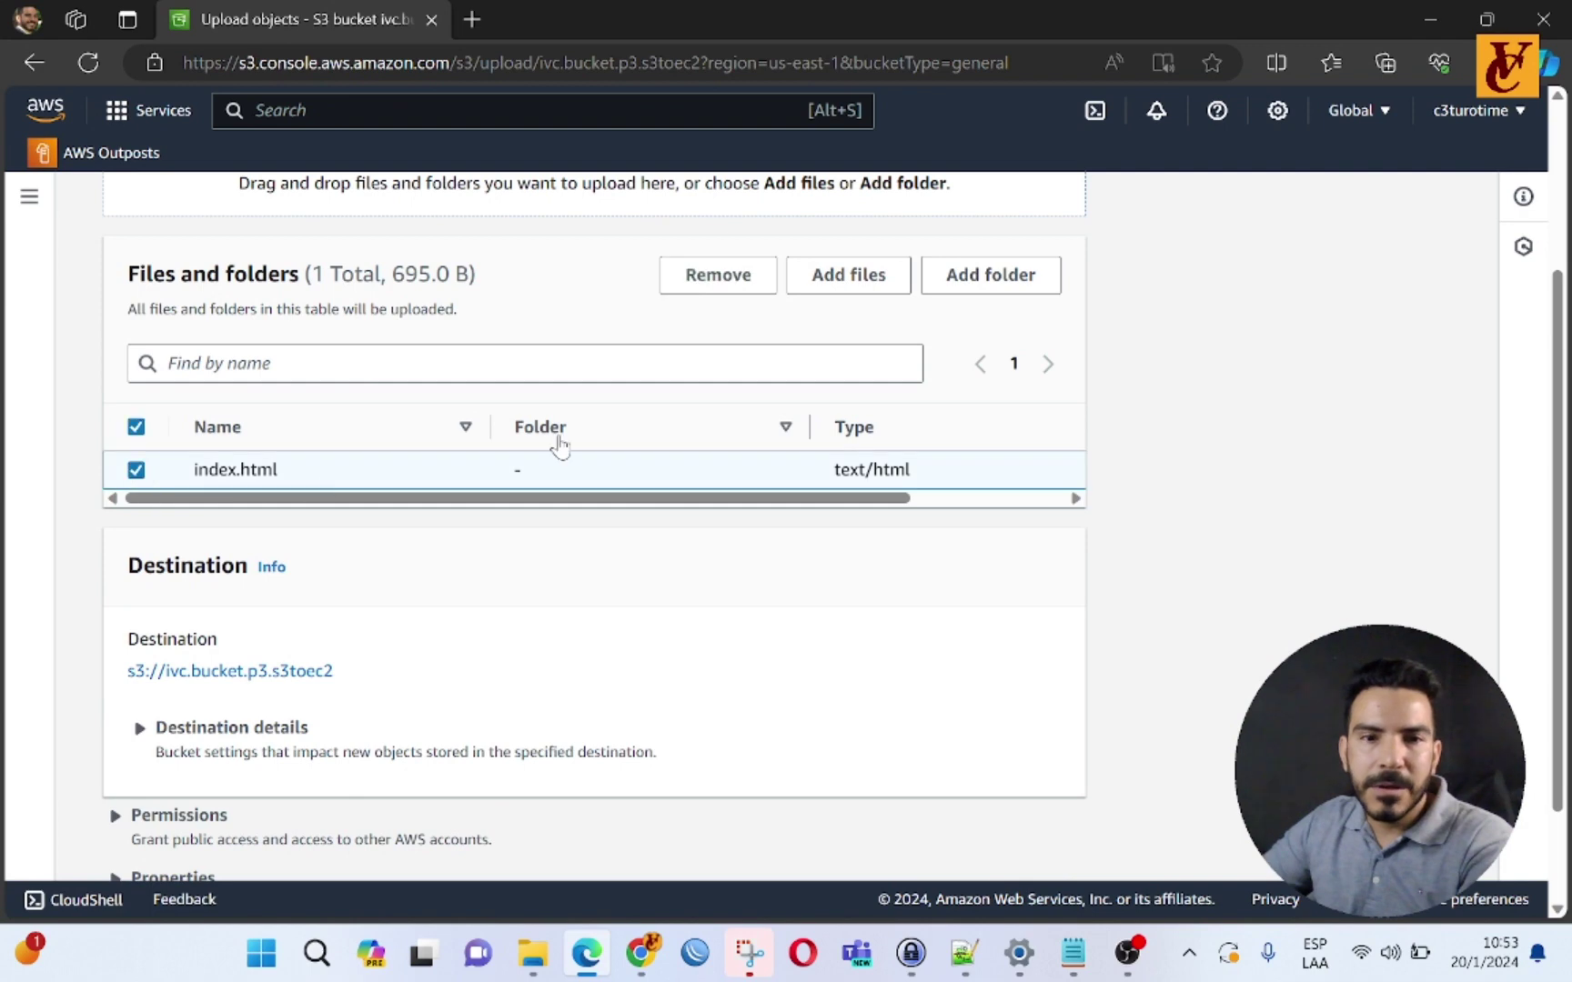
click(715, 274)
click(876, 287)
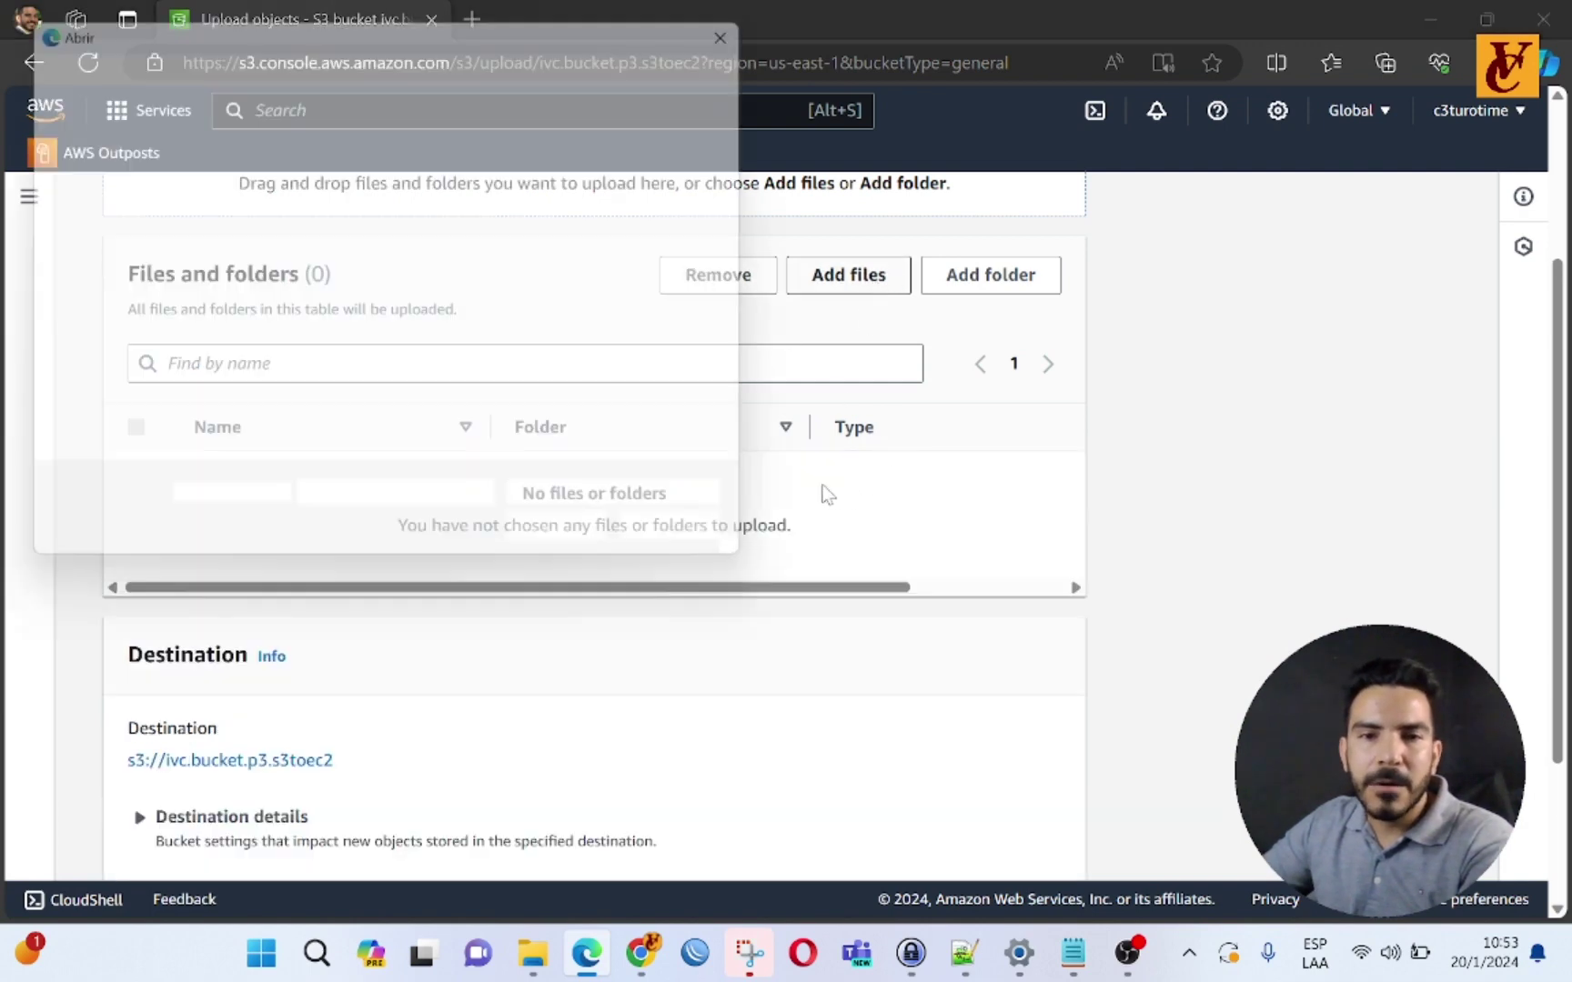
click(305, 214)
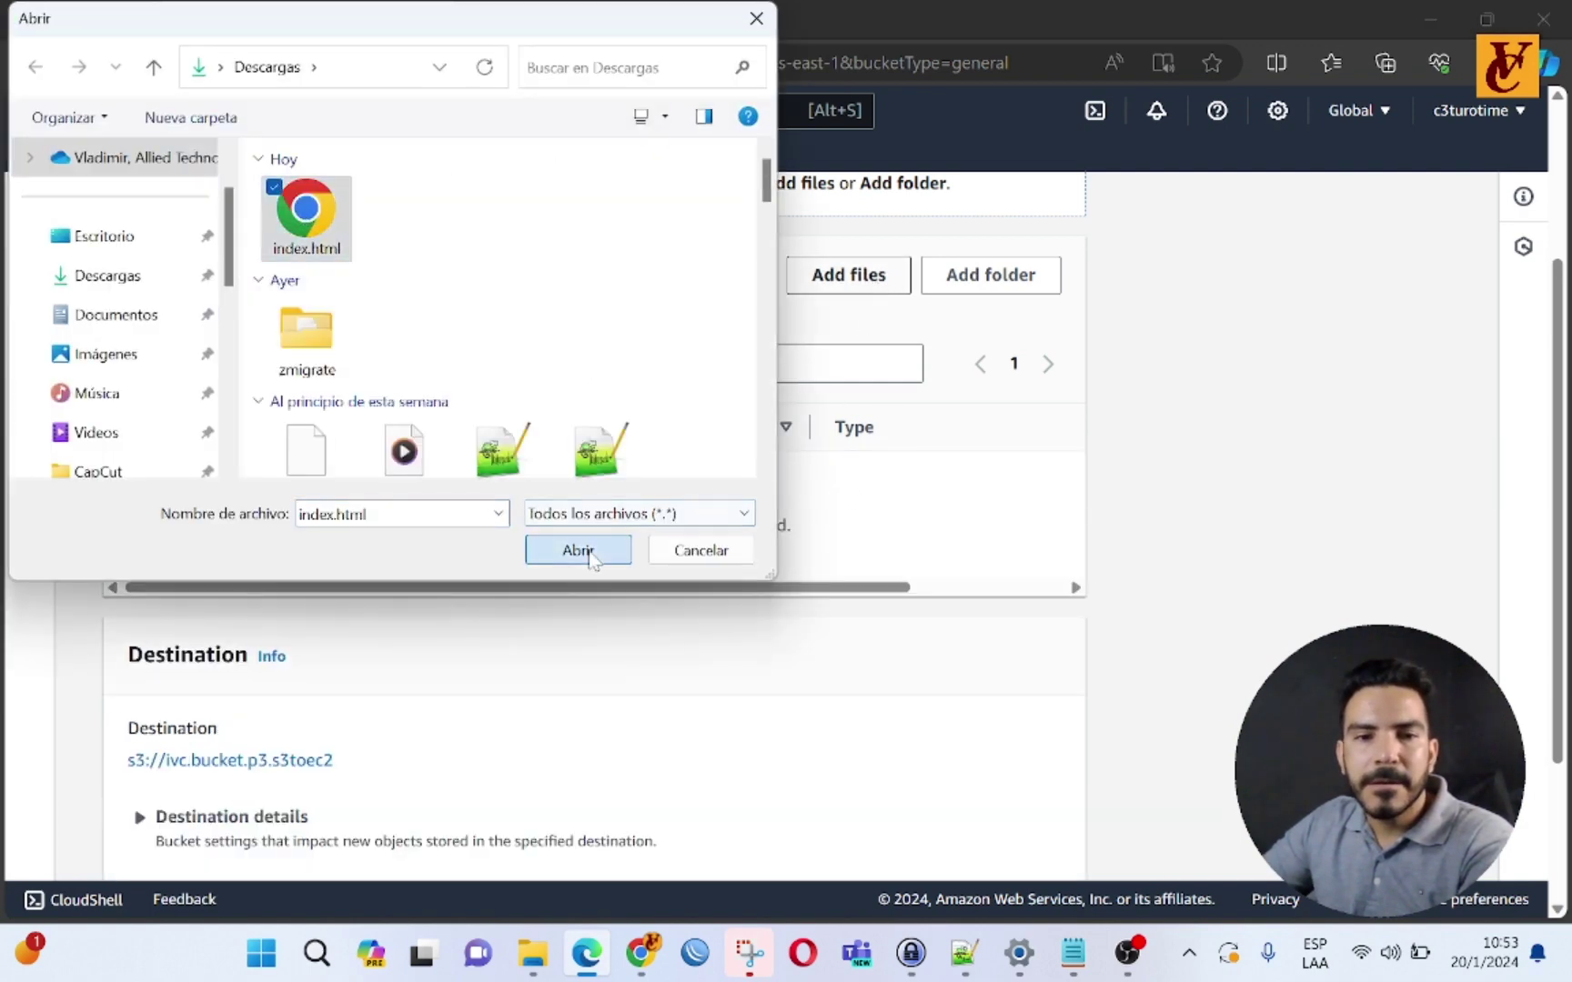
click(578, 550)
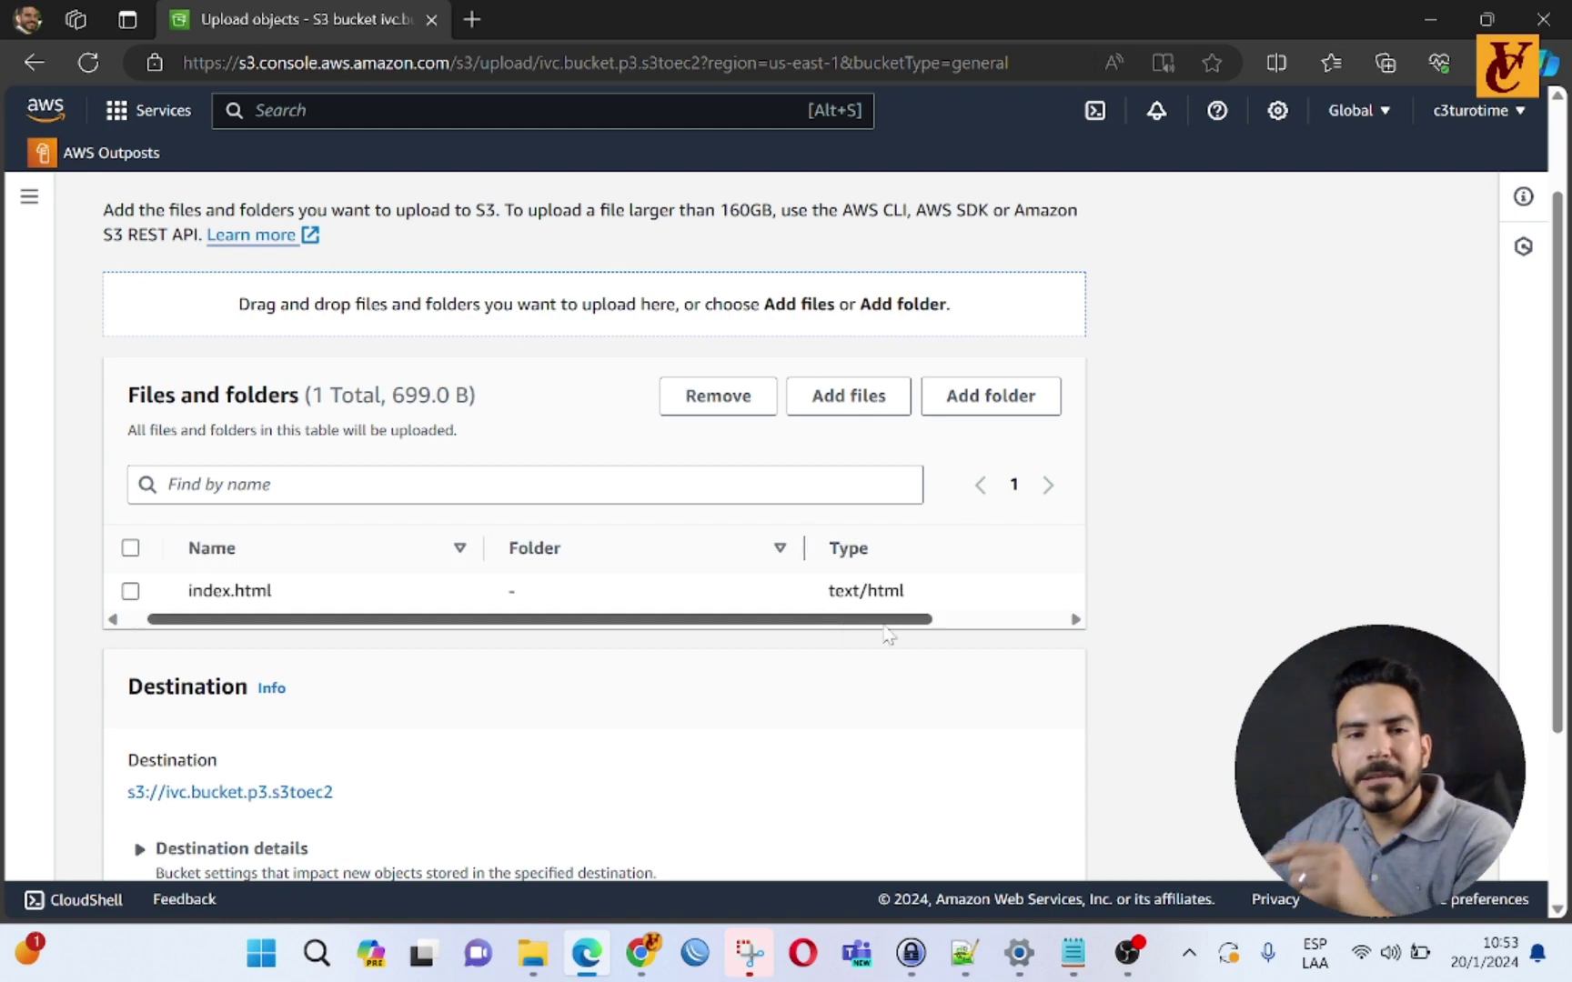
Step: Review the upload list and upload index.html to the ivc.bucket.p3.s3toec2 bucket
mouse_move(830, 619)
mouse_down()
mouse_move(991, 628)
mouse_move(829, 620)
mouse_up()
scroll(905, 692, down, 2)
scroll(799, 370, up, 2)
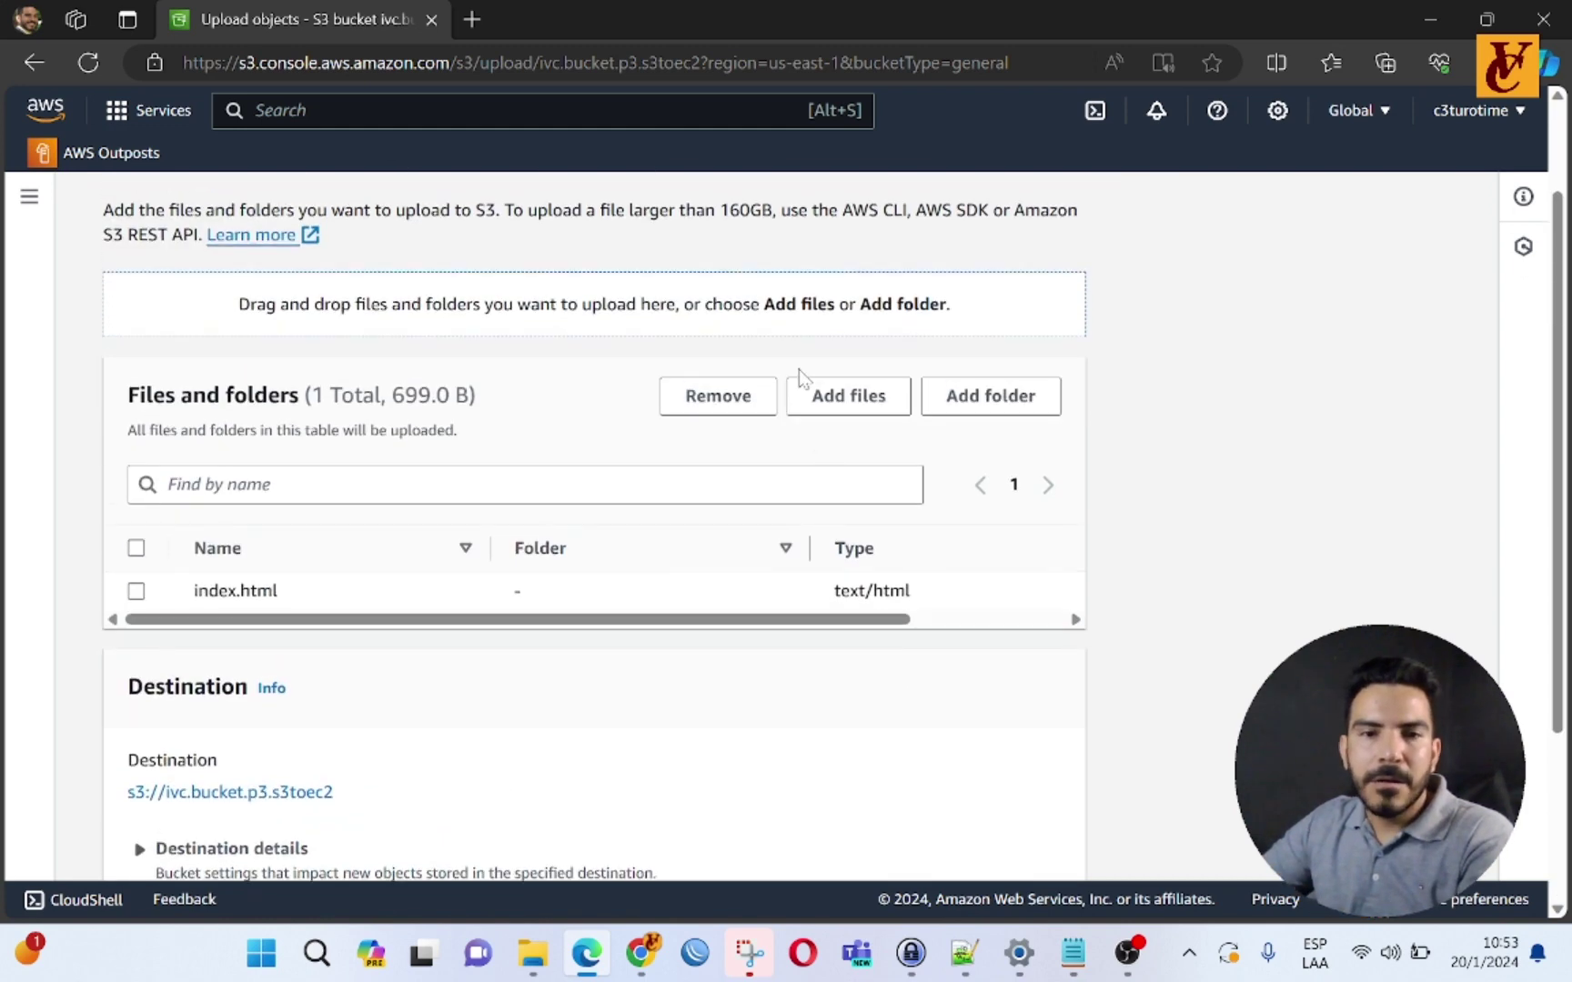
scroll(1064, 668, down, 3)
click(1027, 841)
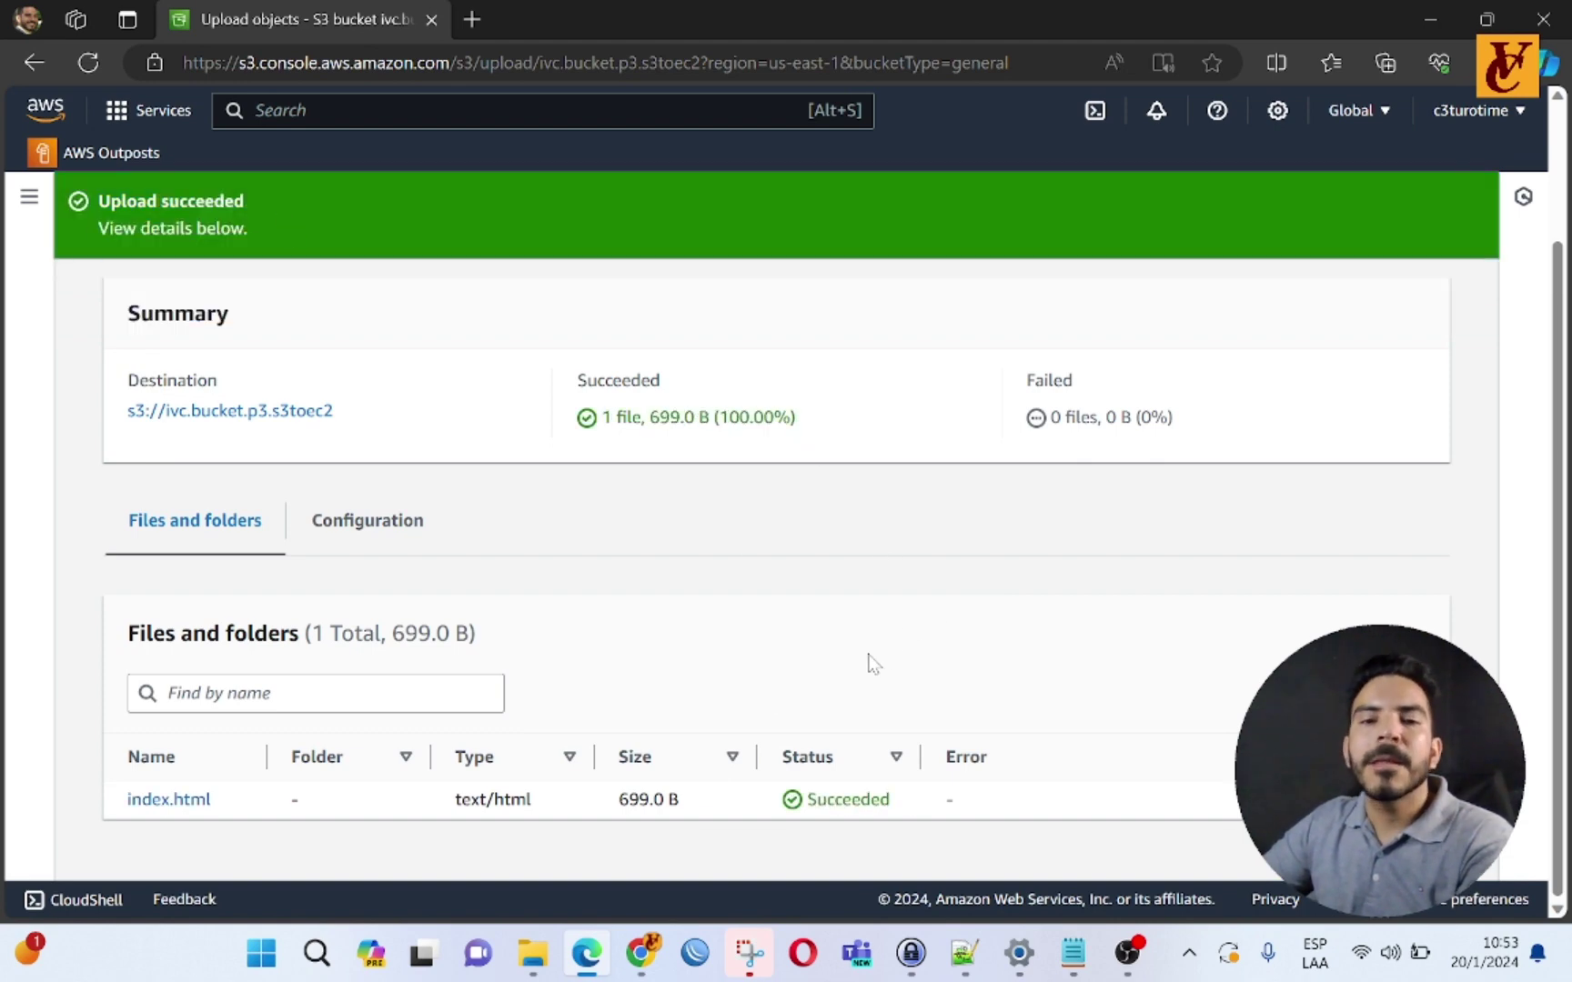
Step: Open the uploaded index.html object's details, test public access through its object URL, and return to the object overview
click(152, 804)
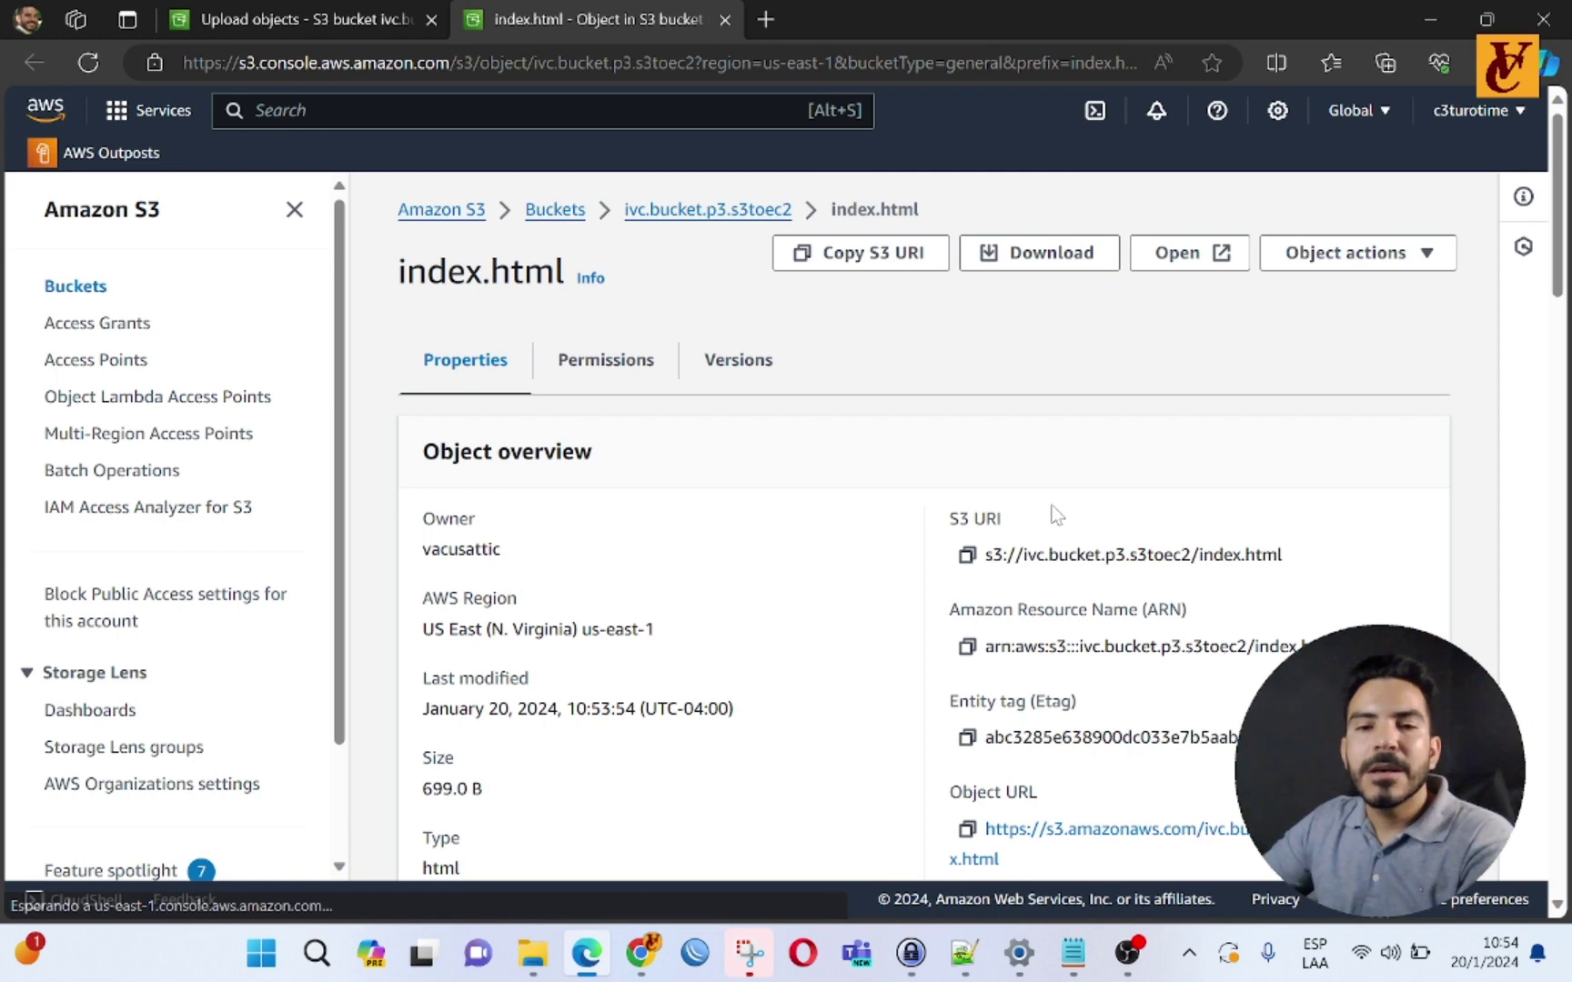
scroll(1048, 517, down, 1)
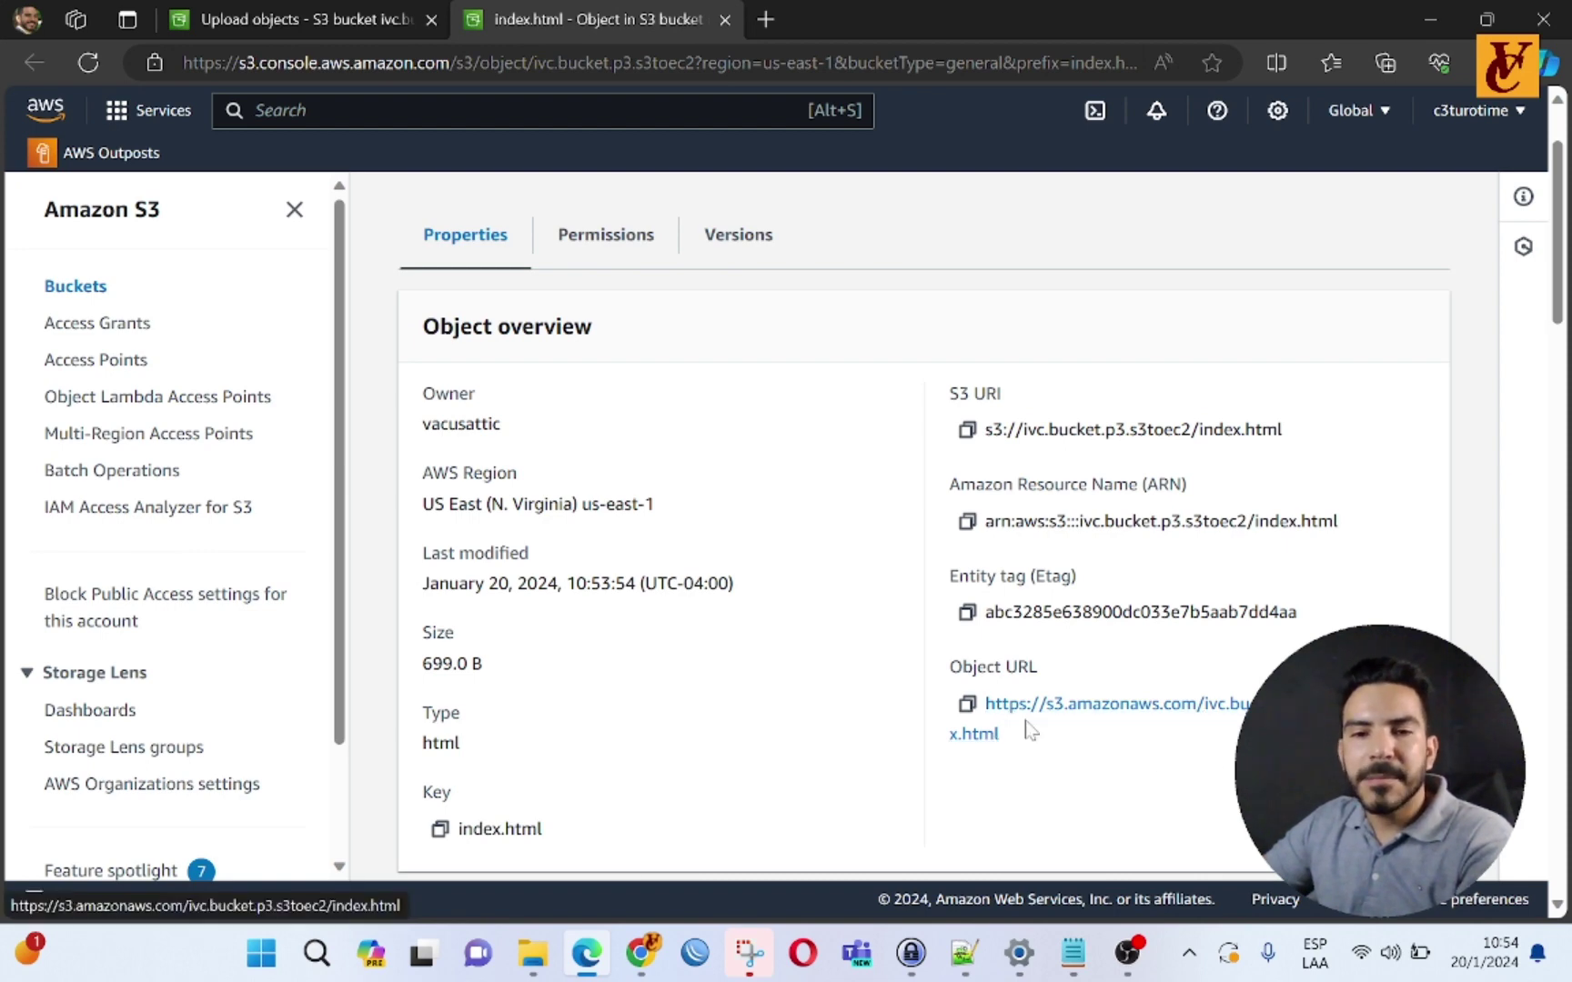
click(993, 733)
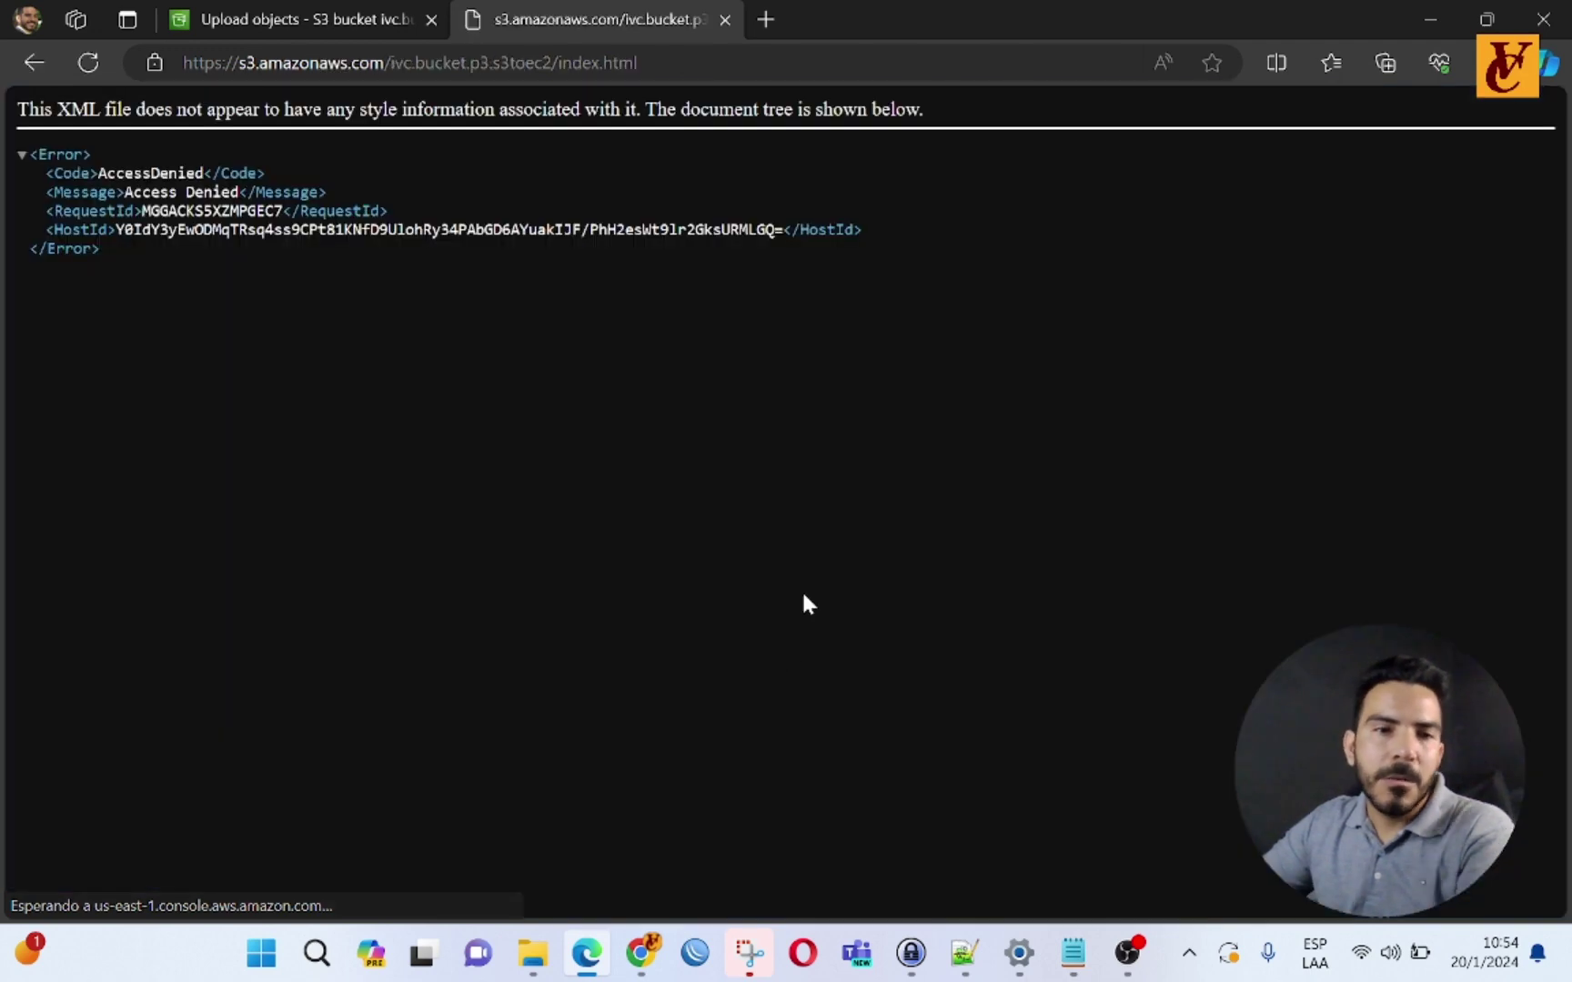
drag(259, 295, 5, 178)
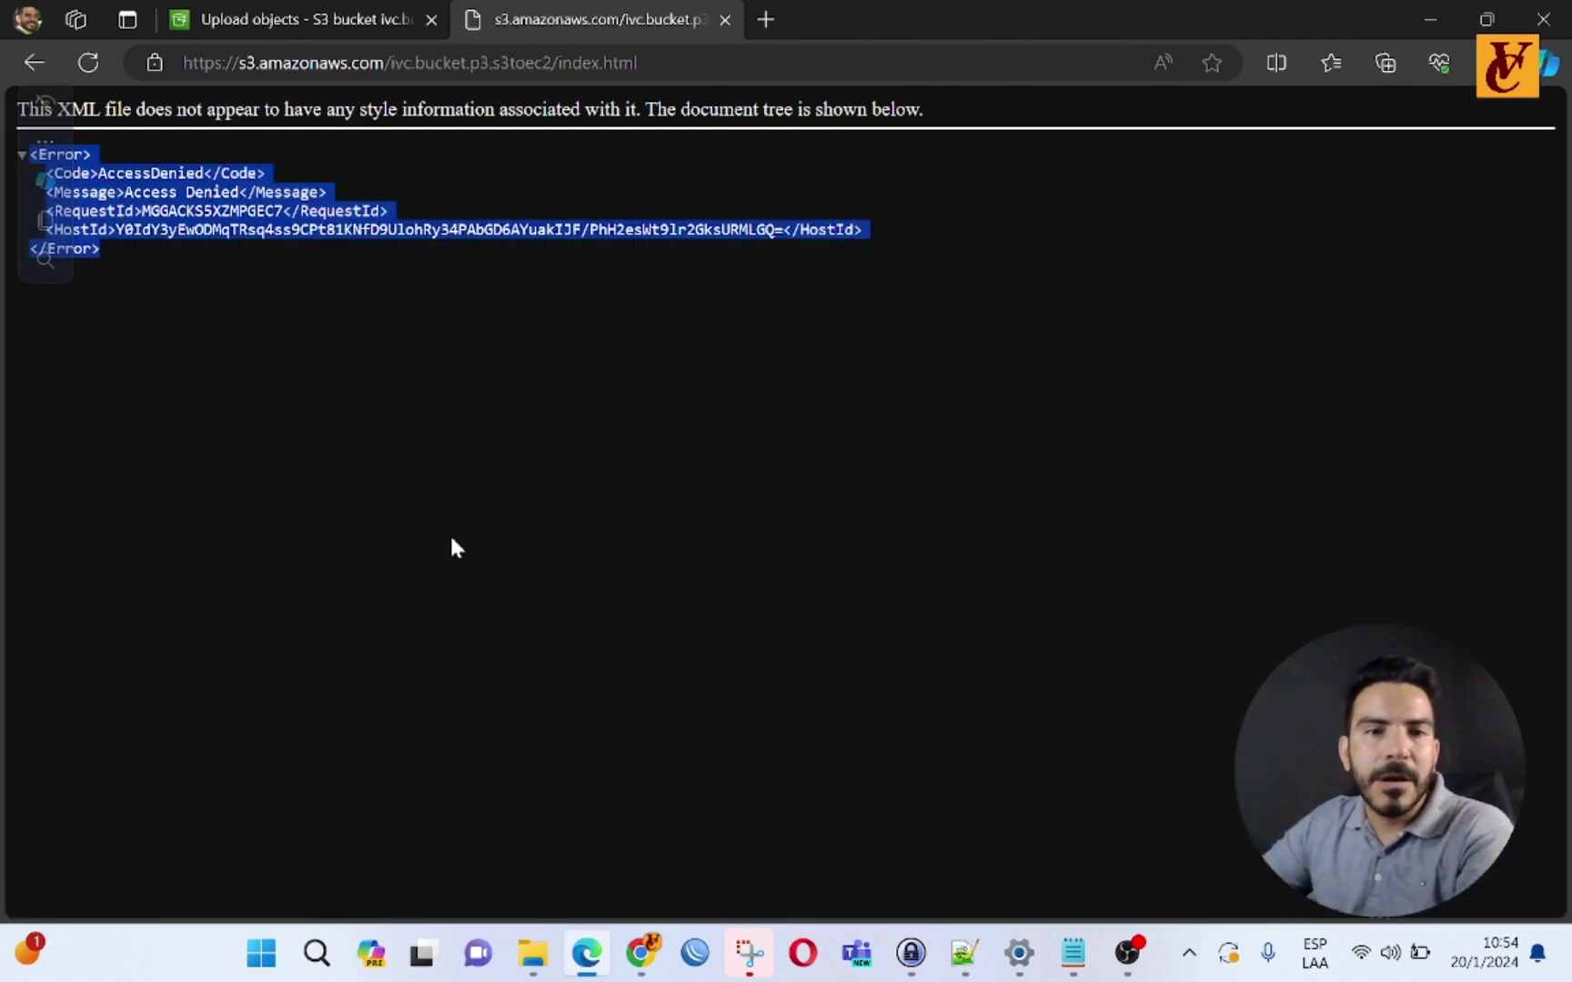
click(558, 428)
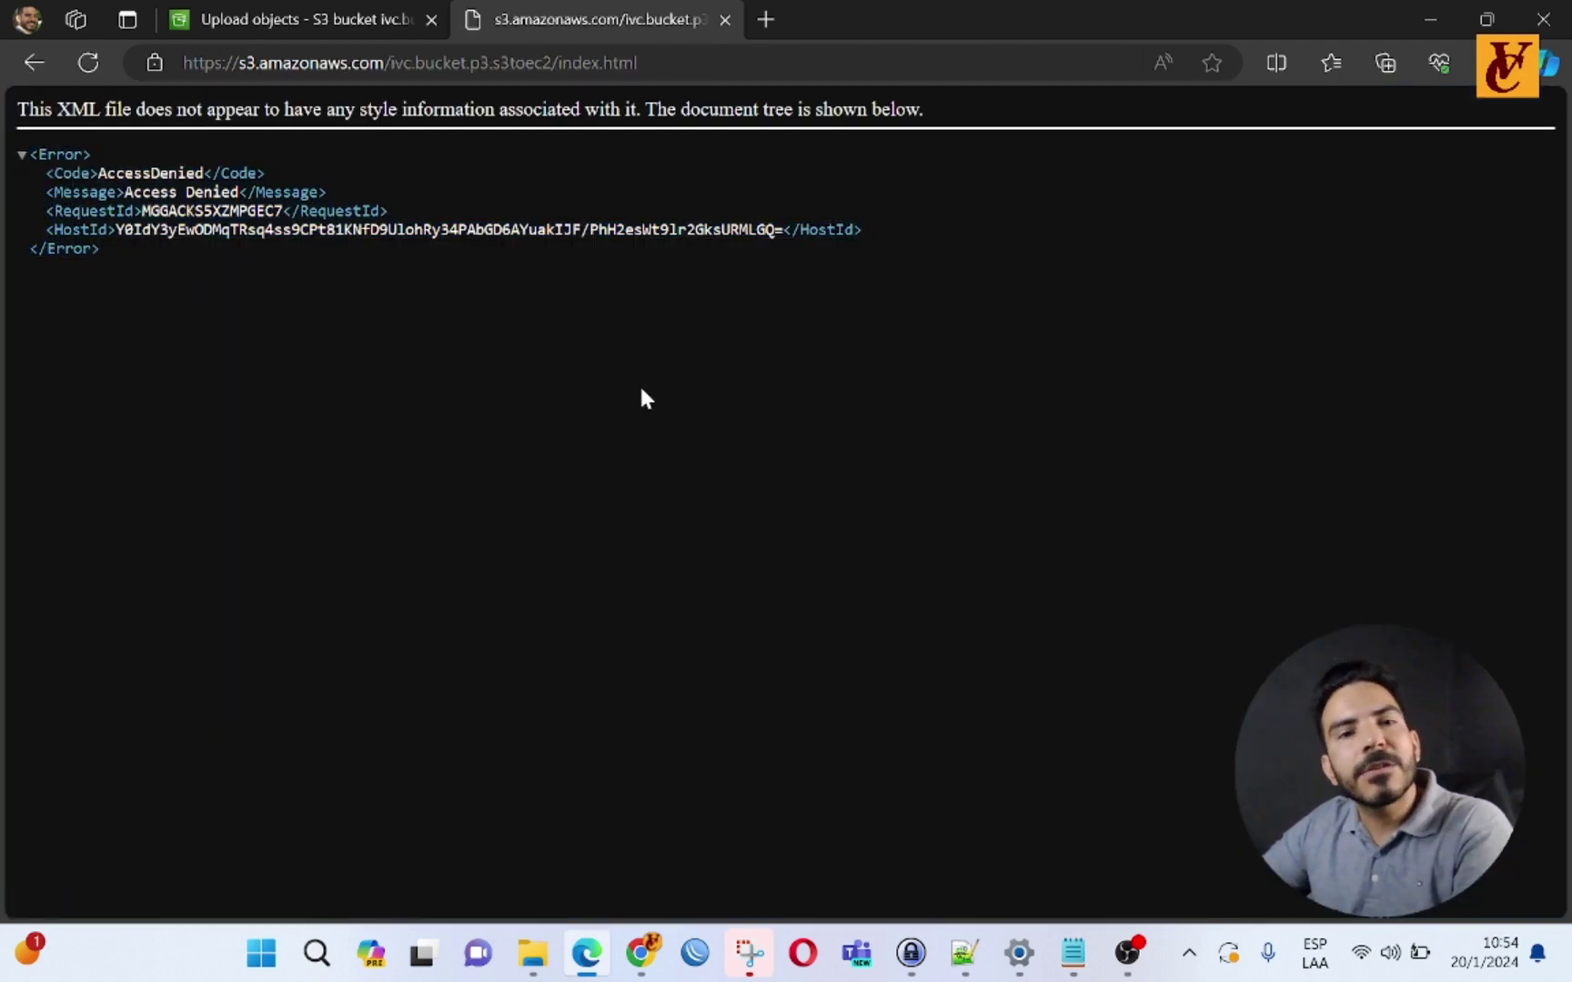
click(33, 77)
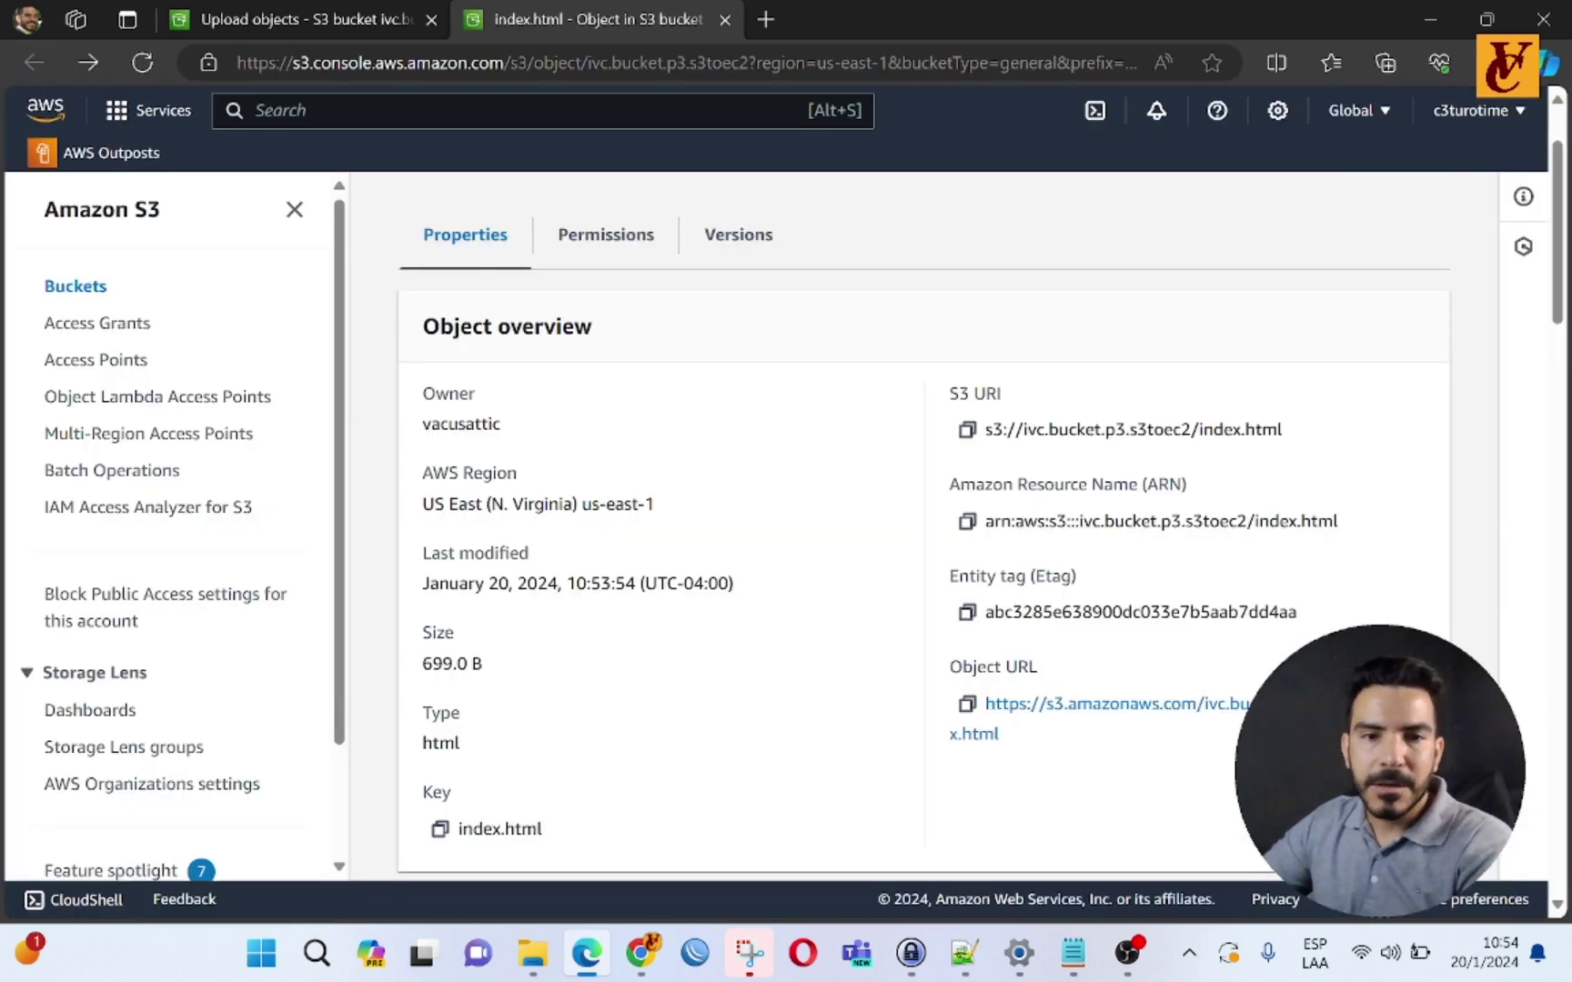
Step: Copy the object URL of index.html and examine the access control list in the object's permissions
click(967, 705)
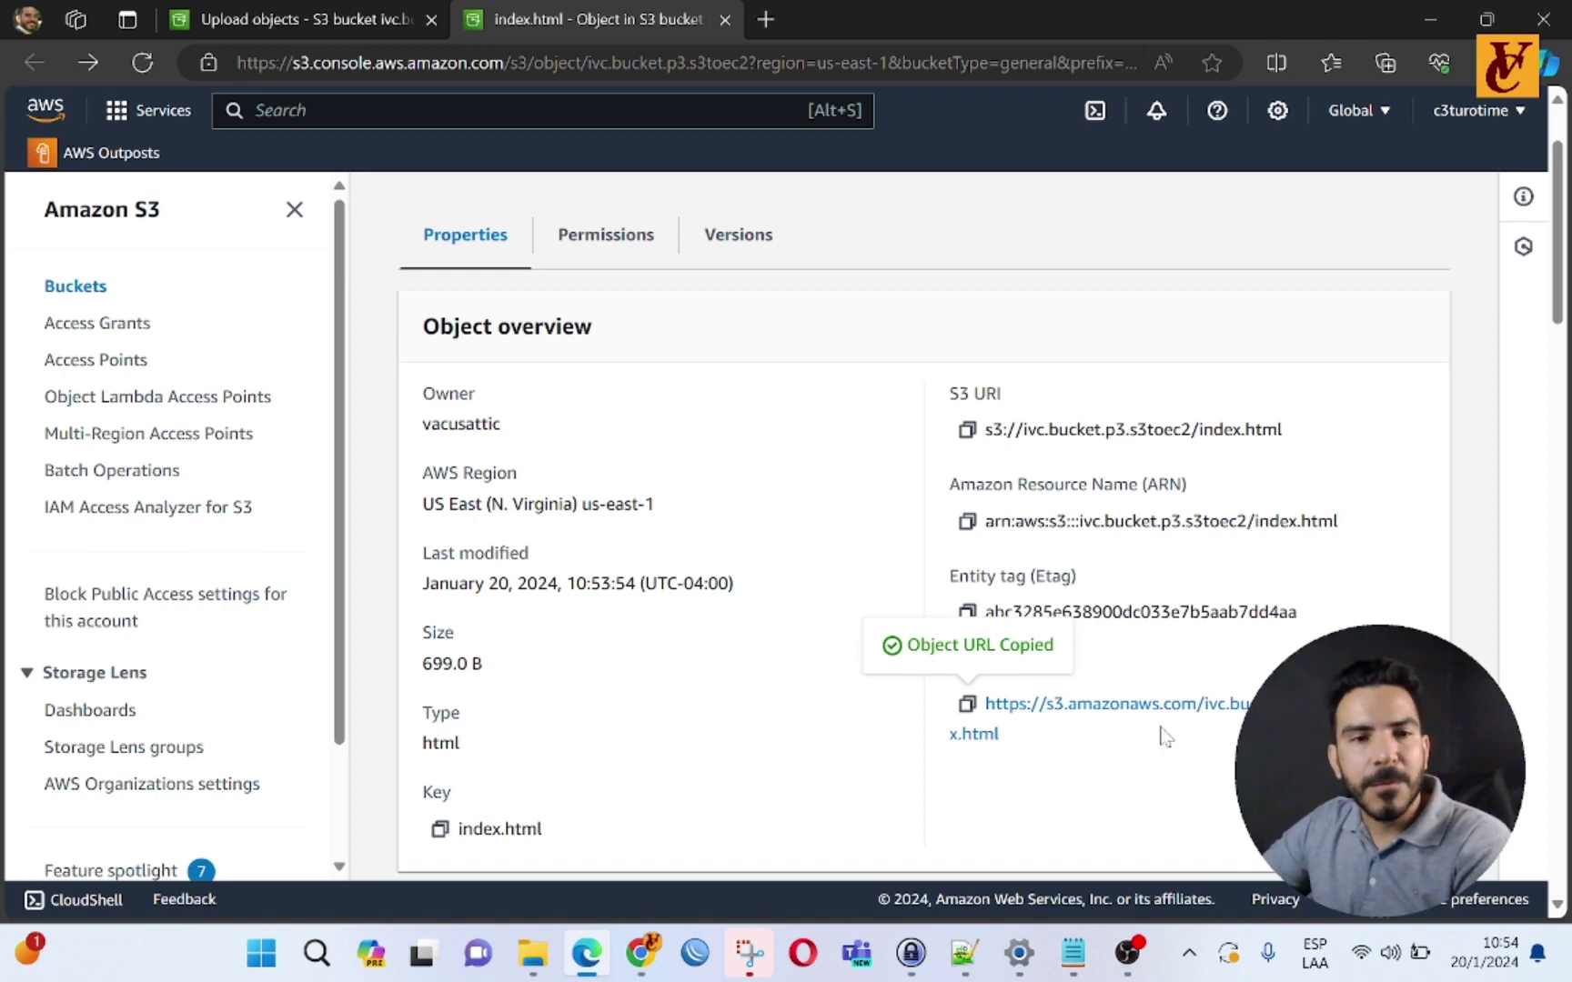
click(641, 240)
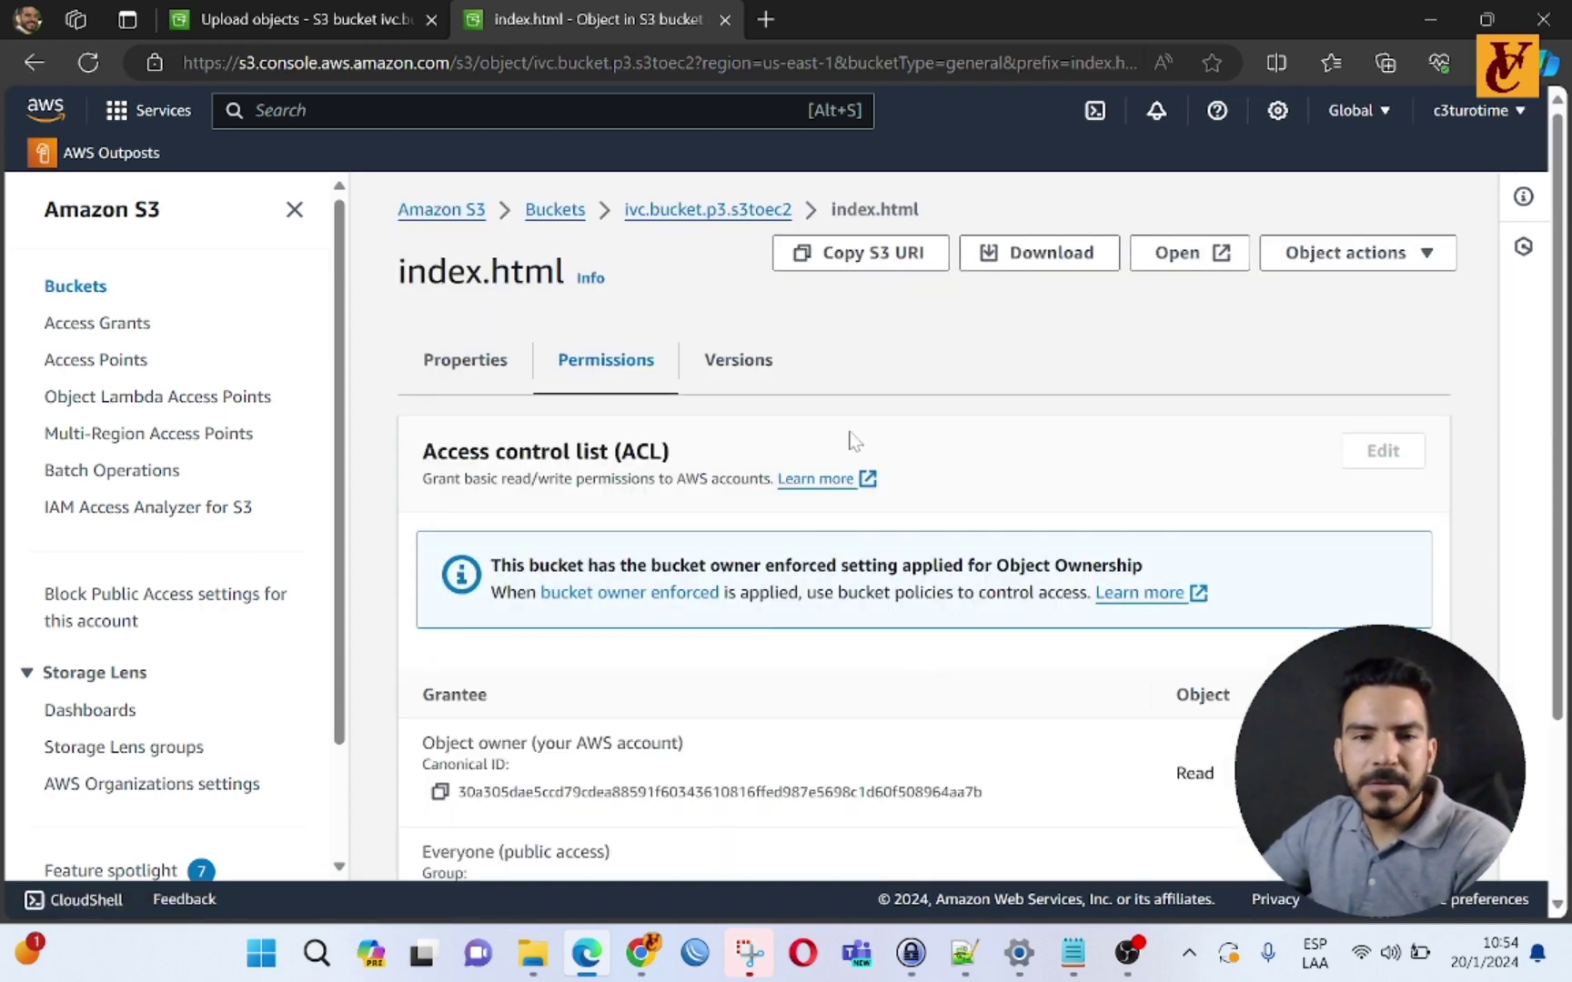
scroll(730, 446, down, 2)
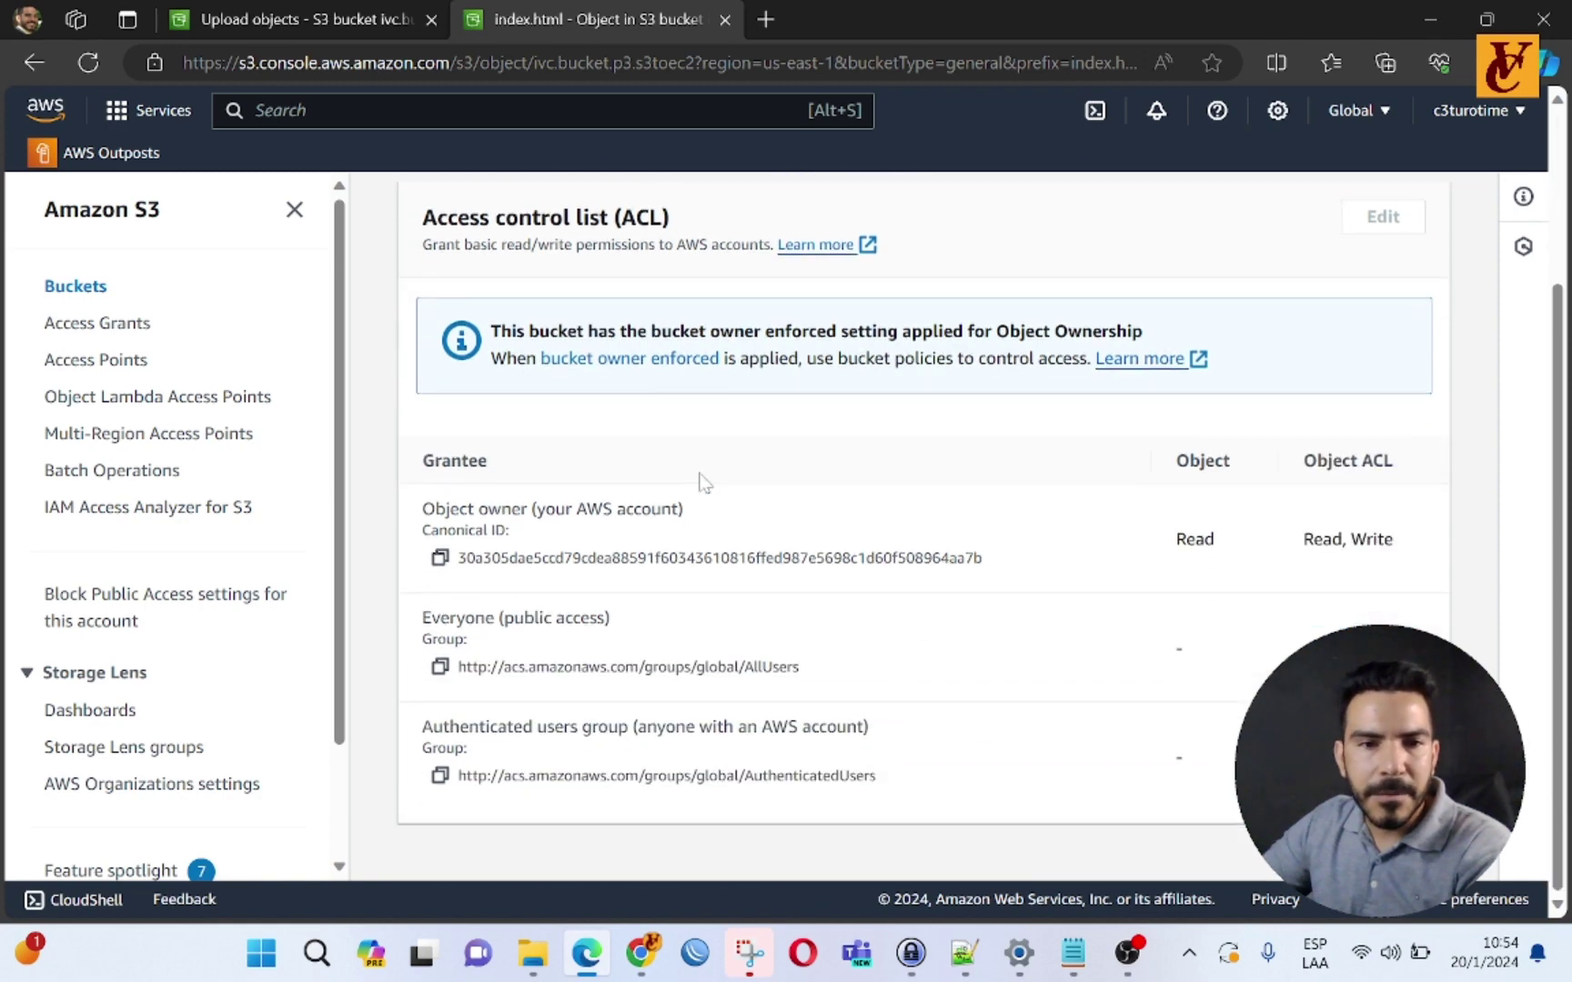
scroll(710, 469, up, 2)
scroll(976, 594, down, 2)
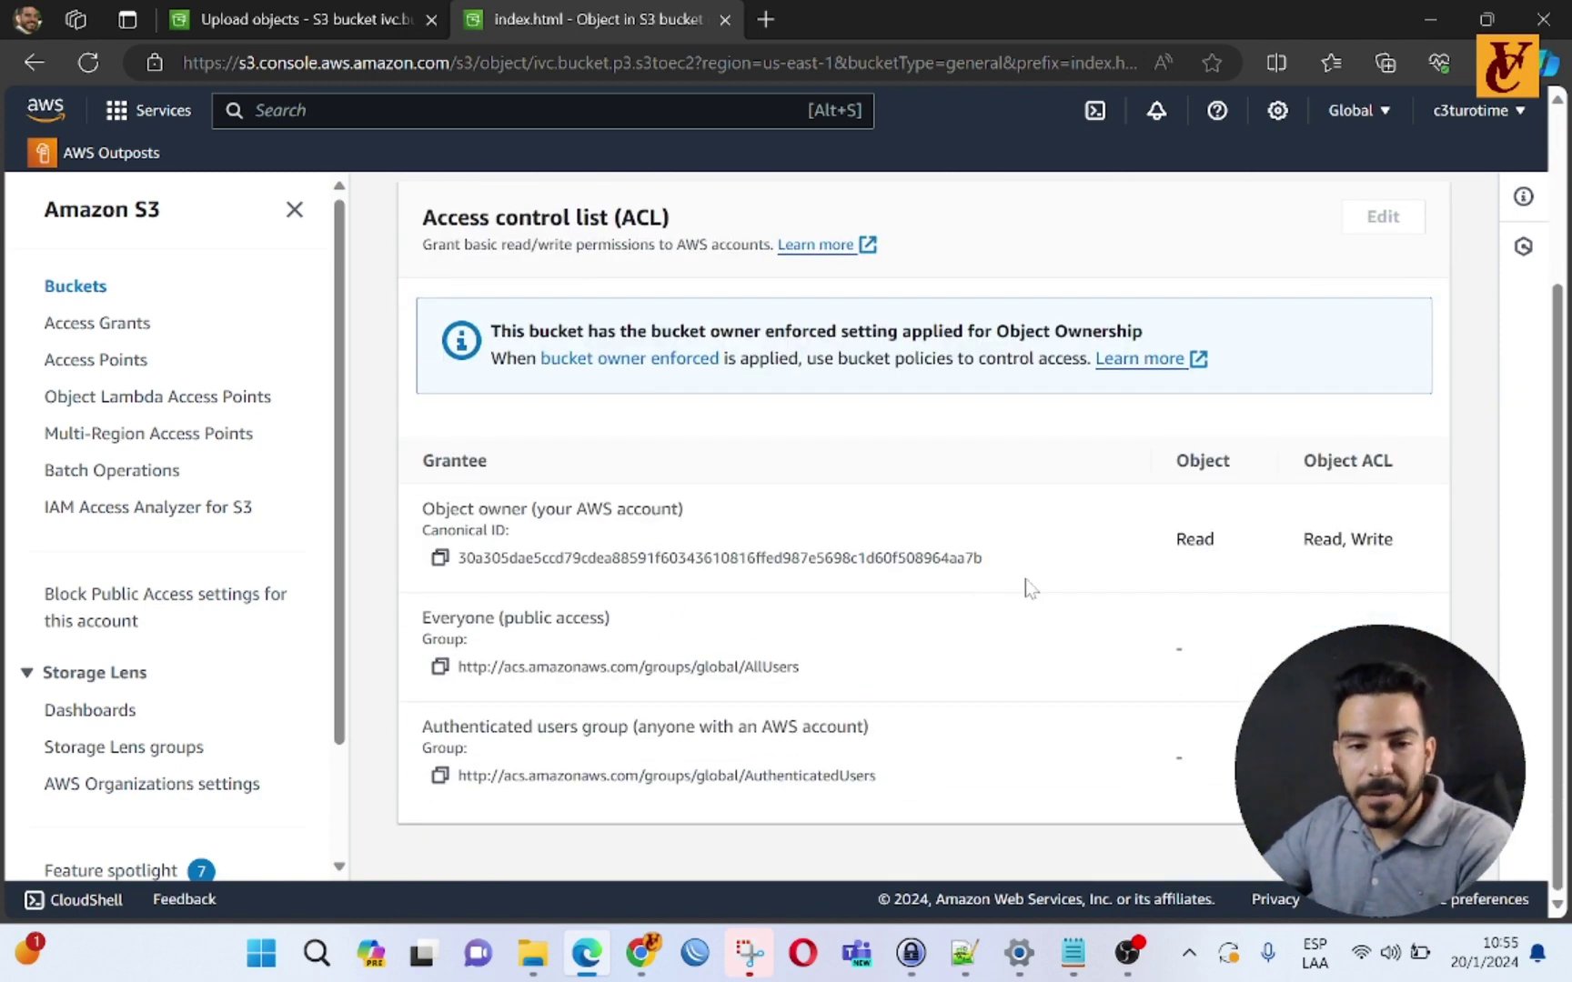
scroll(964, 638, up, 2)
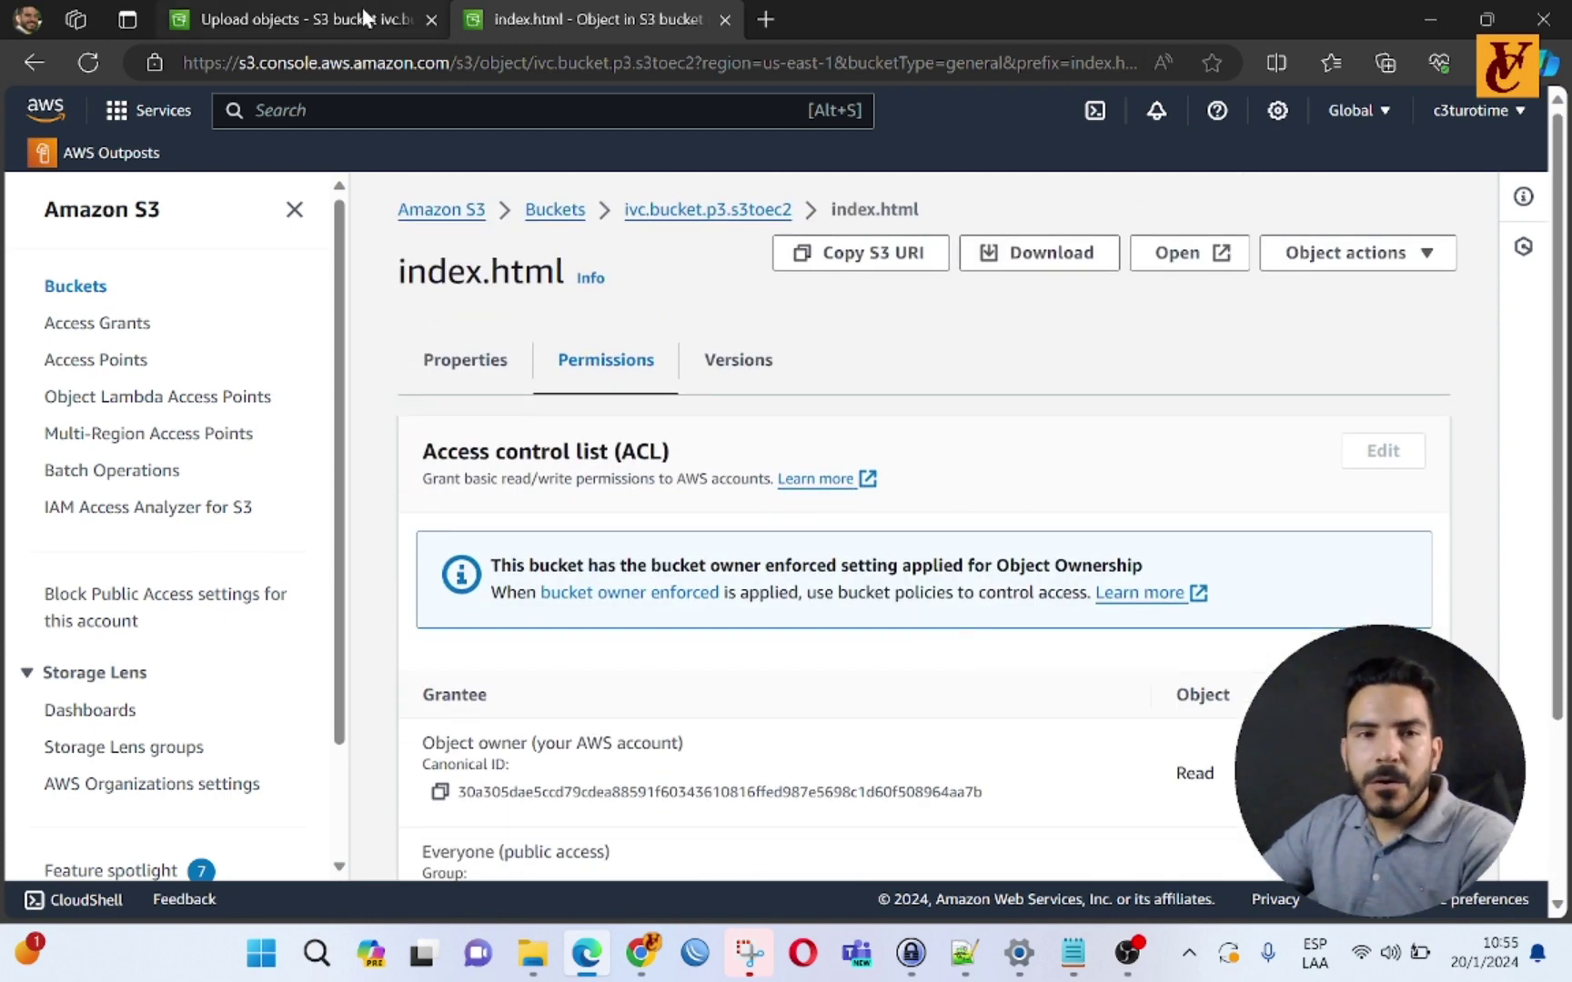
Step: Return to the upload results page, search the AWS services for ec2, and open the list of EC2 instances
key(ctrl+shift+Tab)
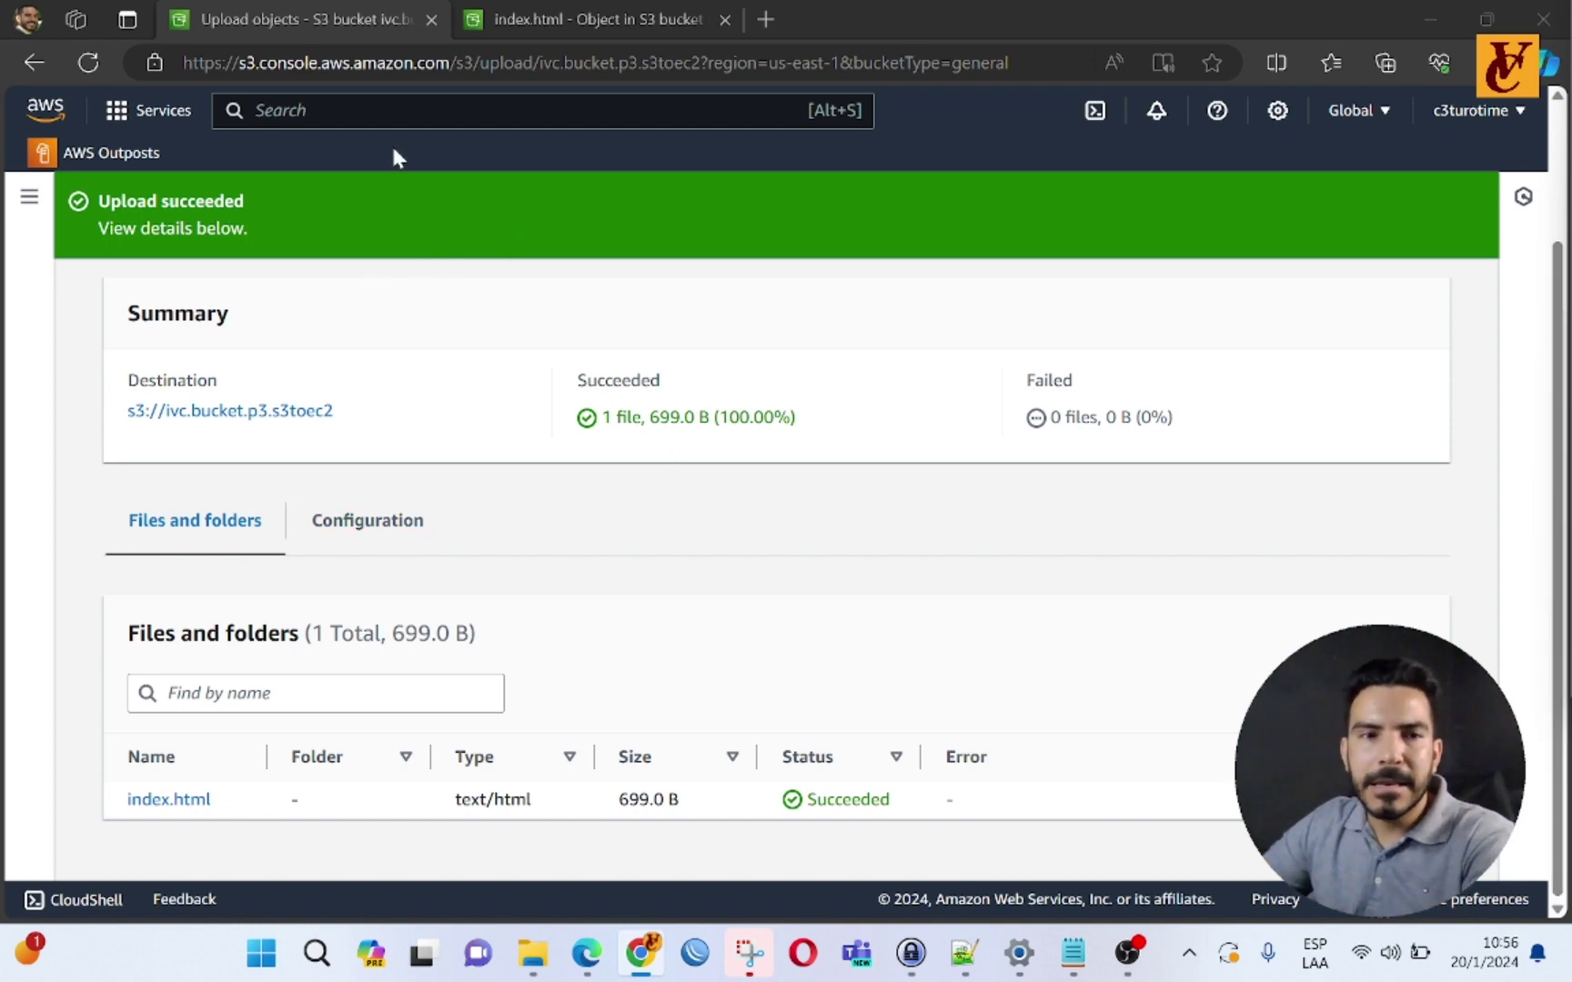
click(382, 110)
text(ec2)
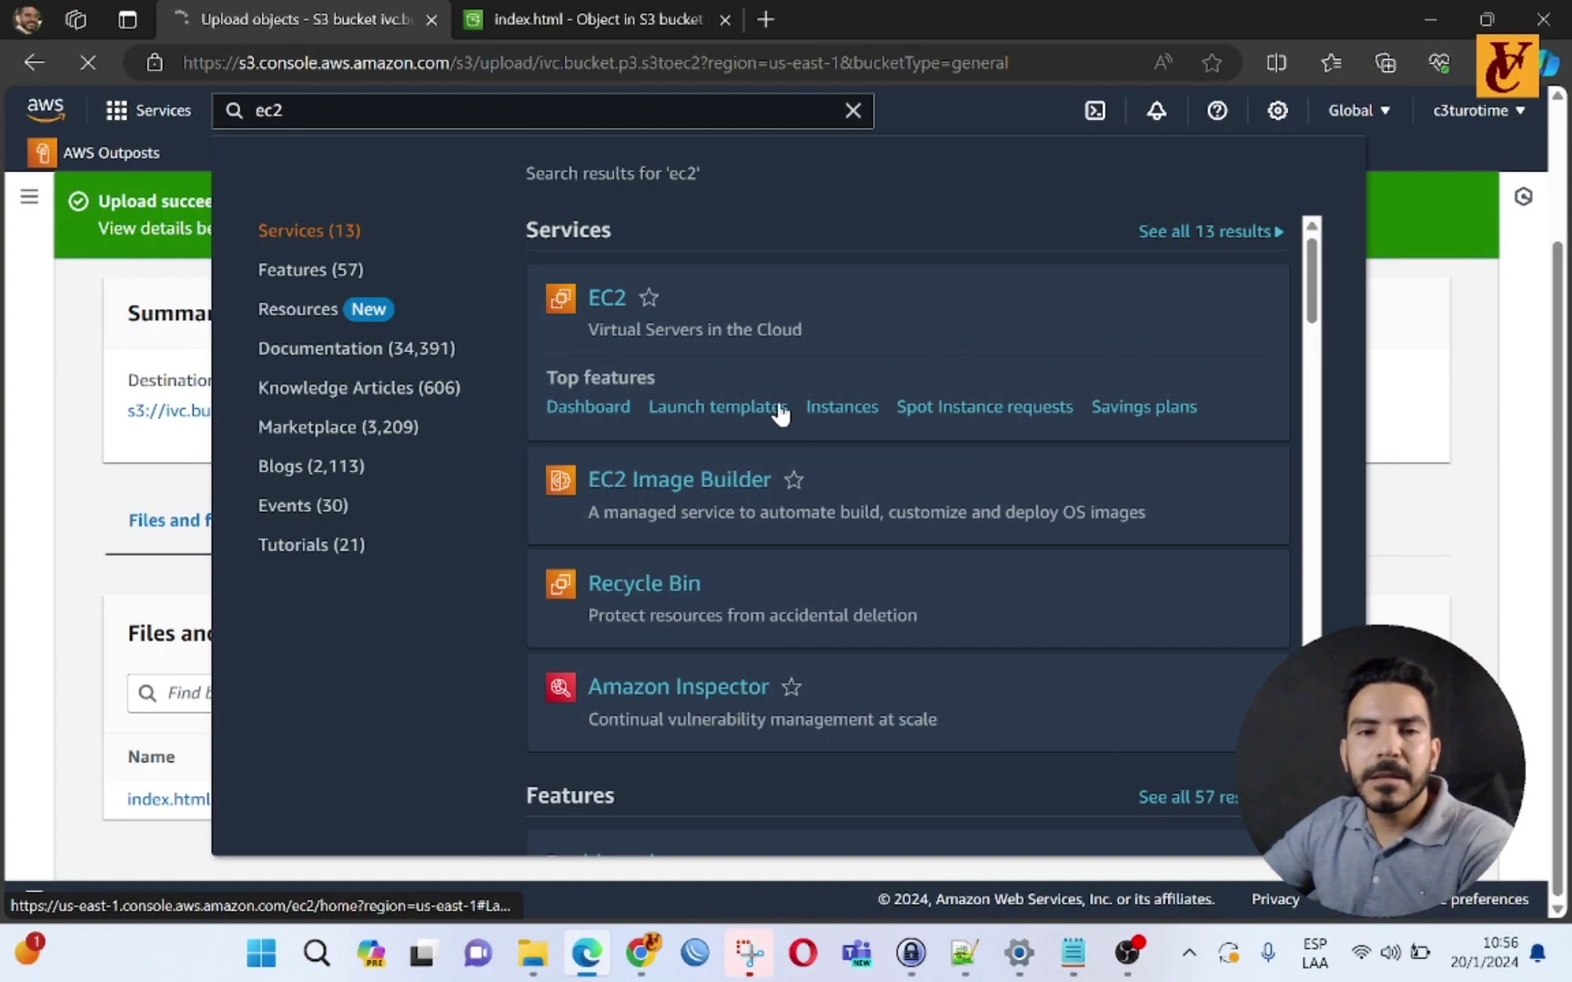
click(735, 407)
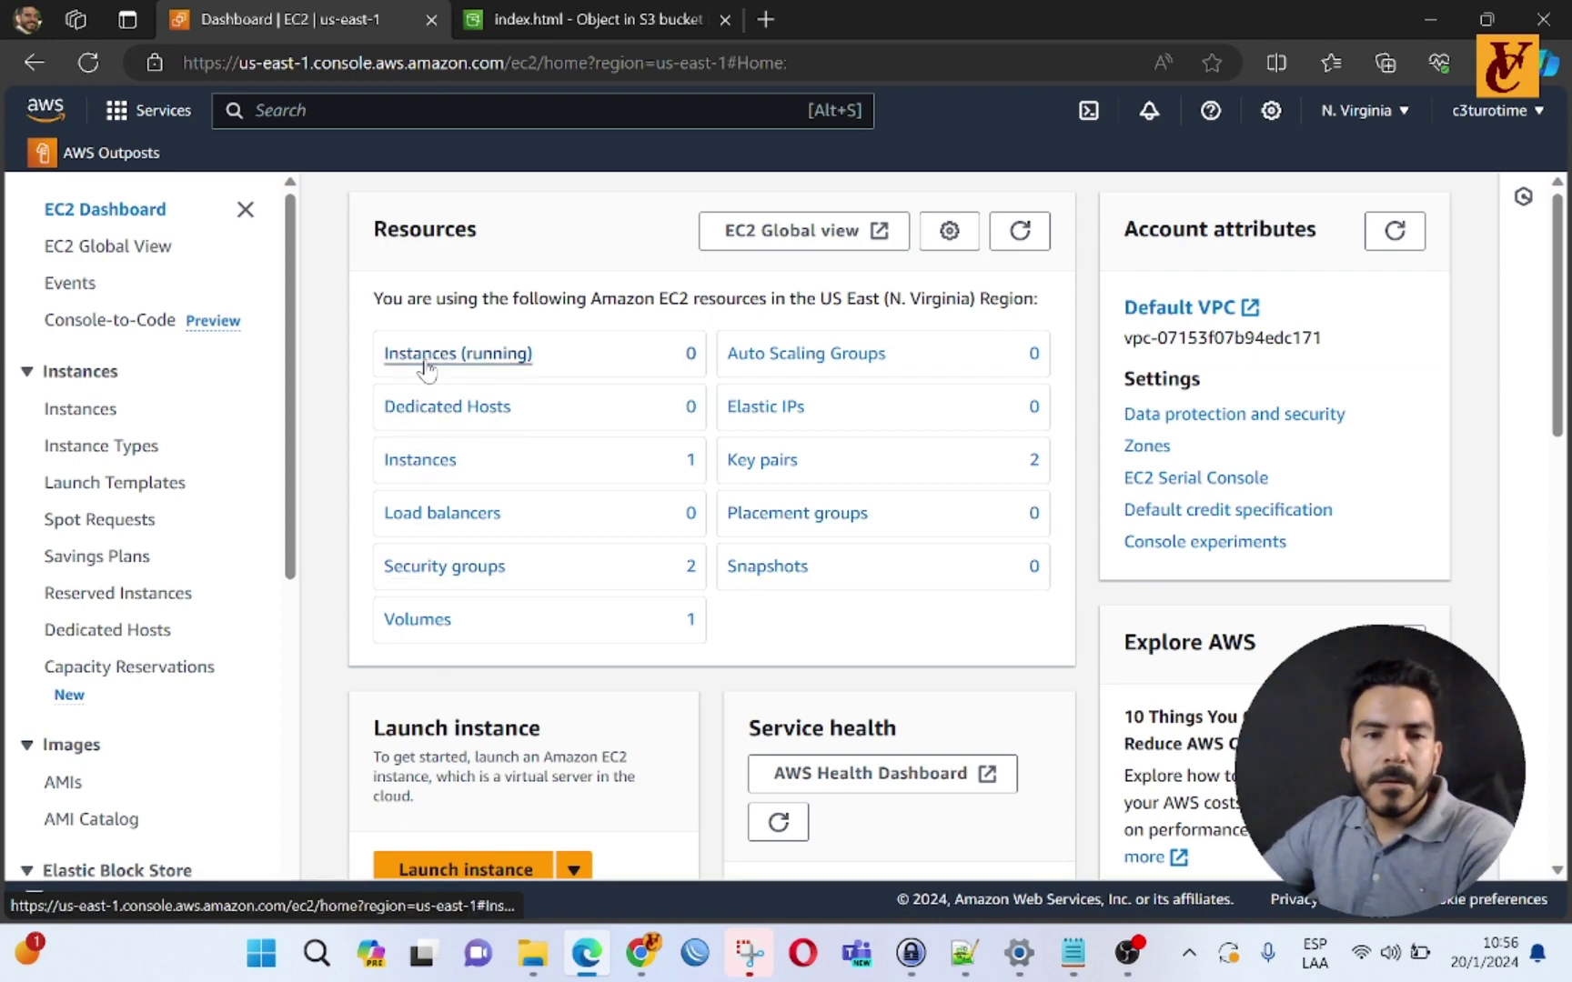
click(82, 411)
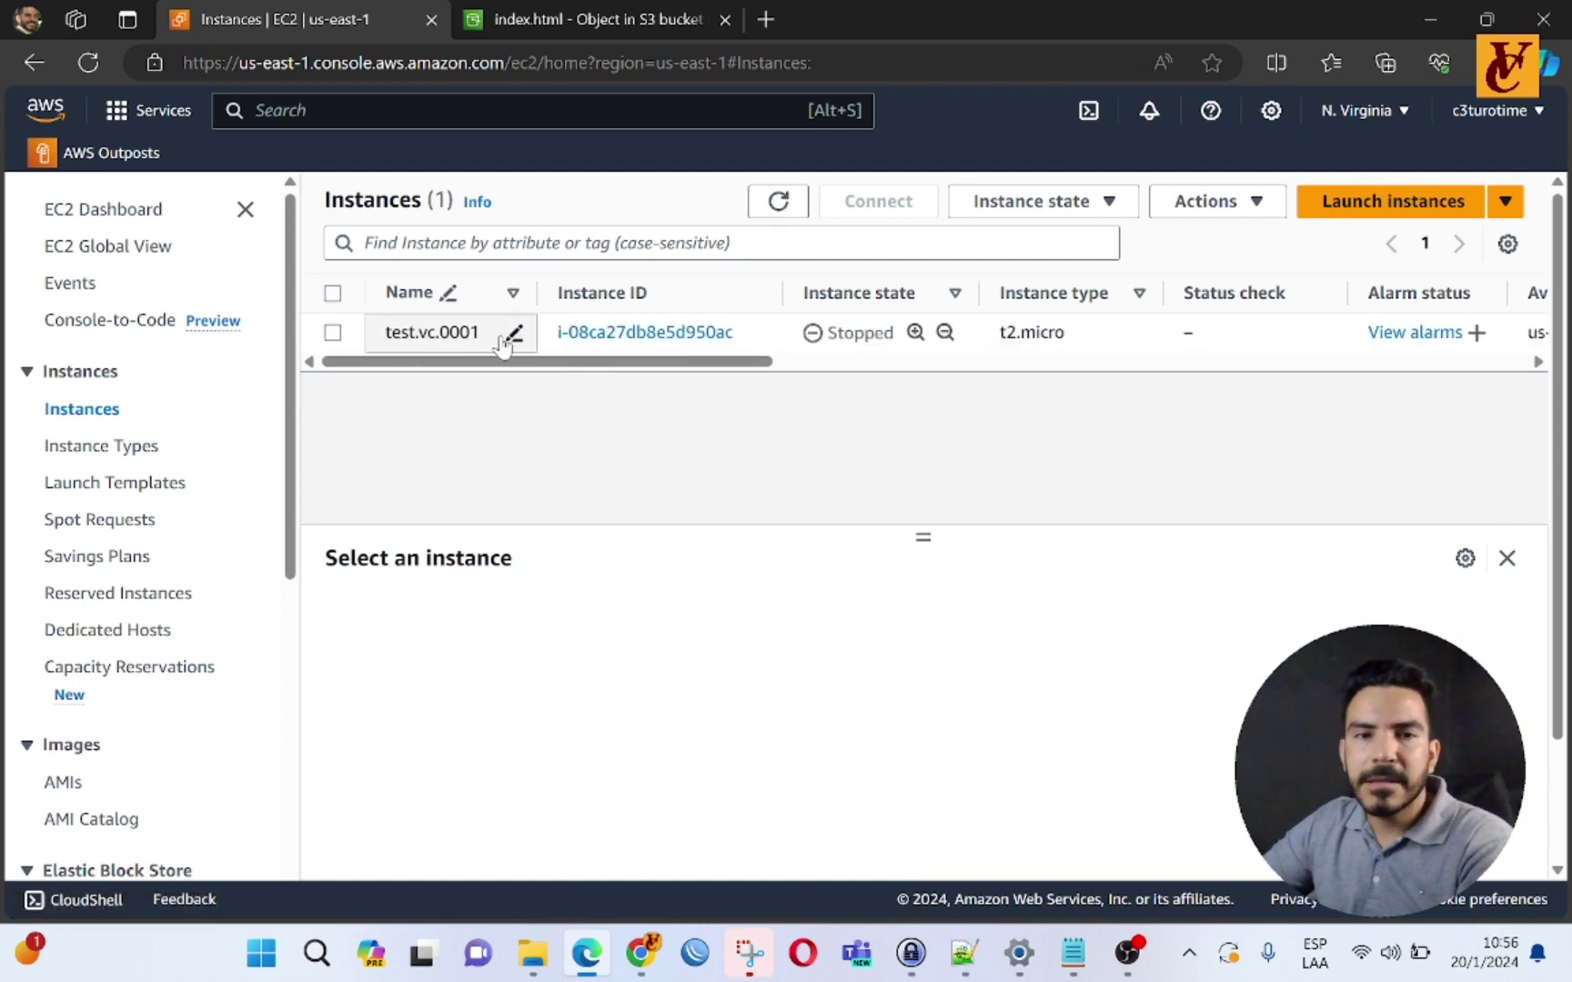
Step: Start launching a new EC2 instance and name it test.ec2.s3
click(1453, 202)
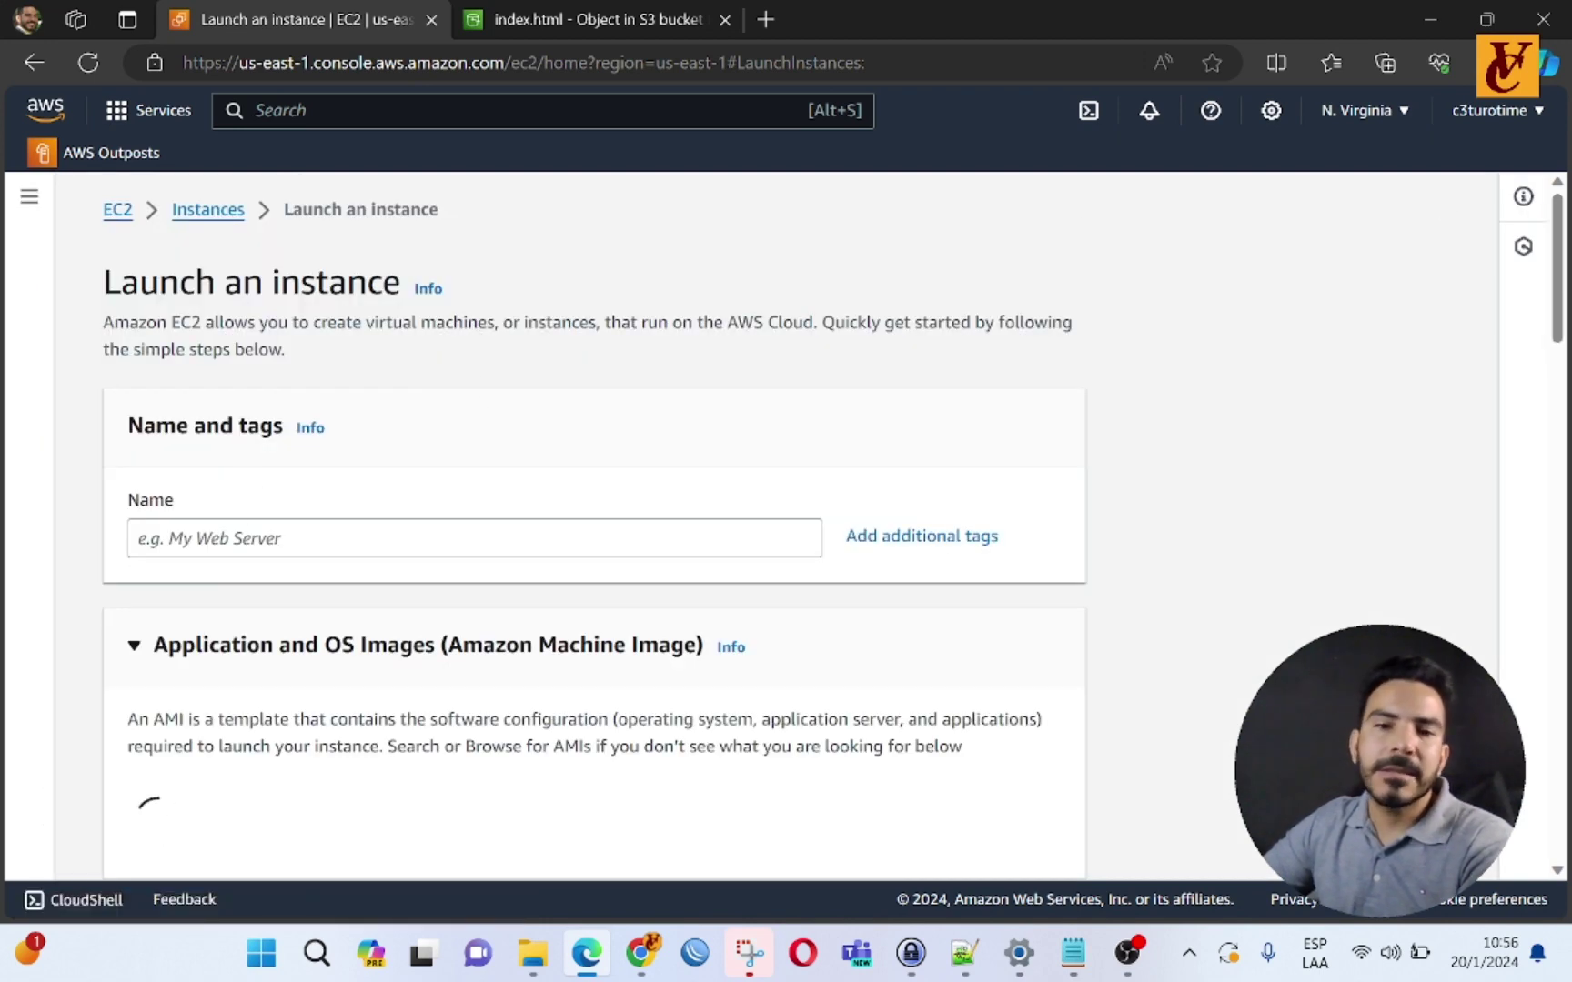
click(320, 511)
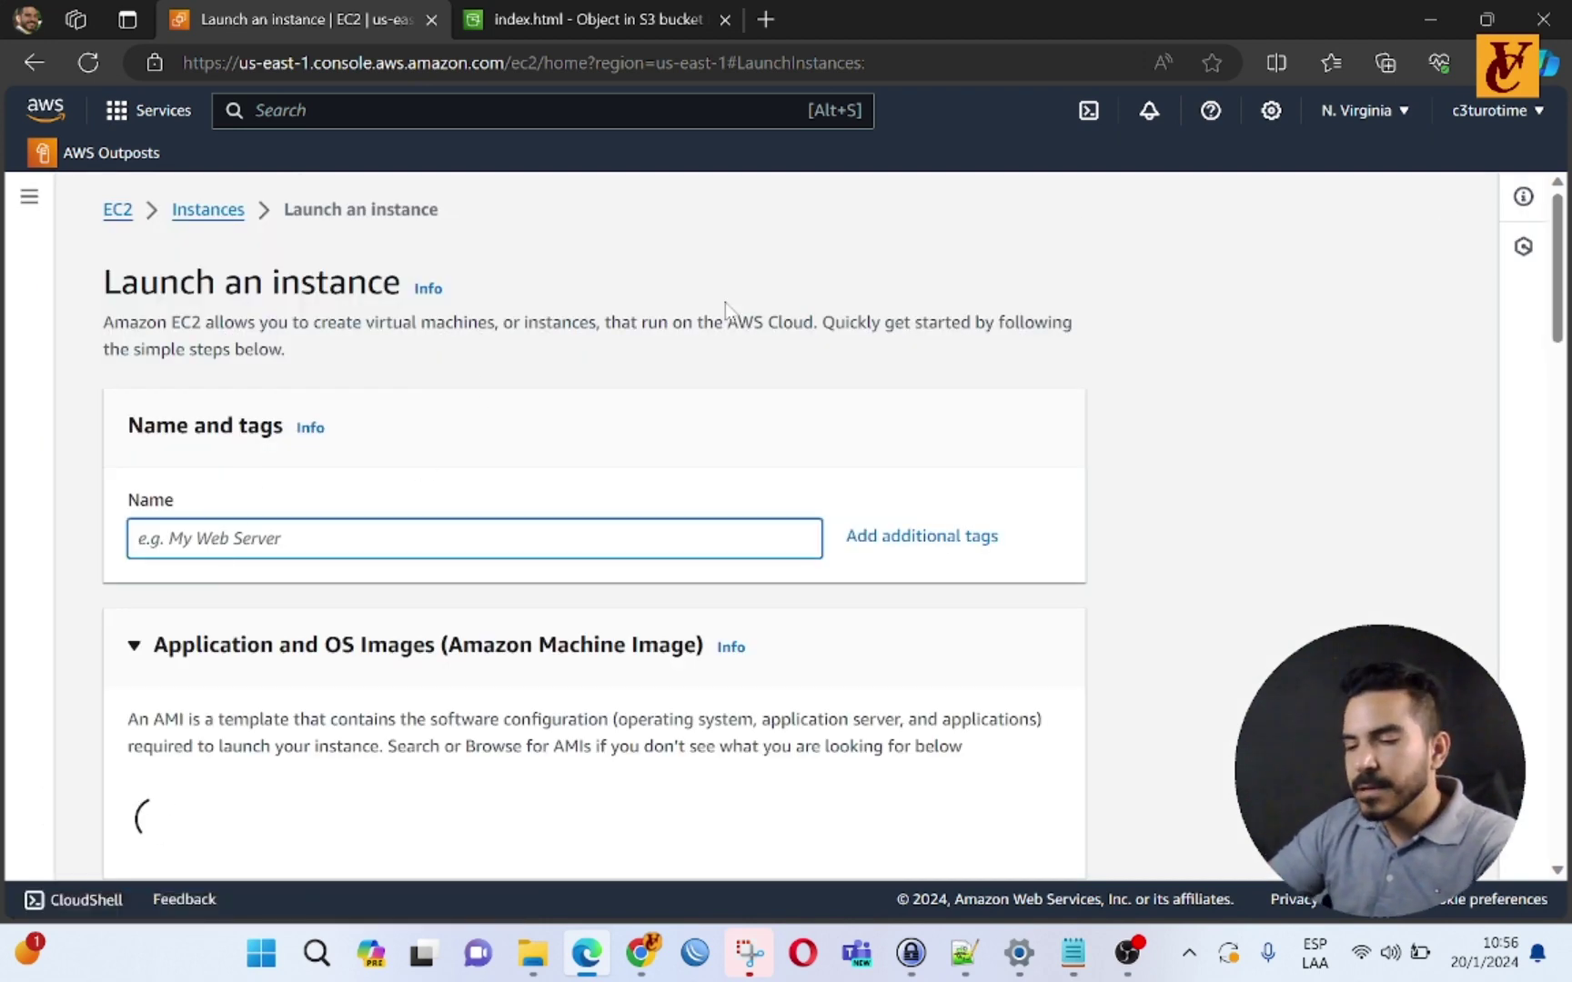
text(Test)
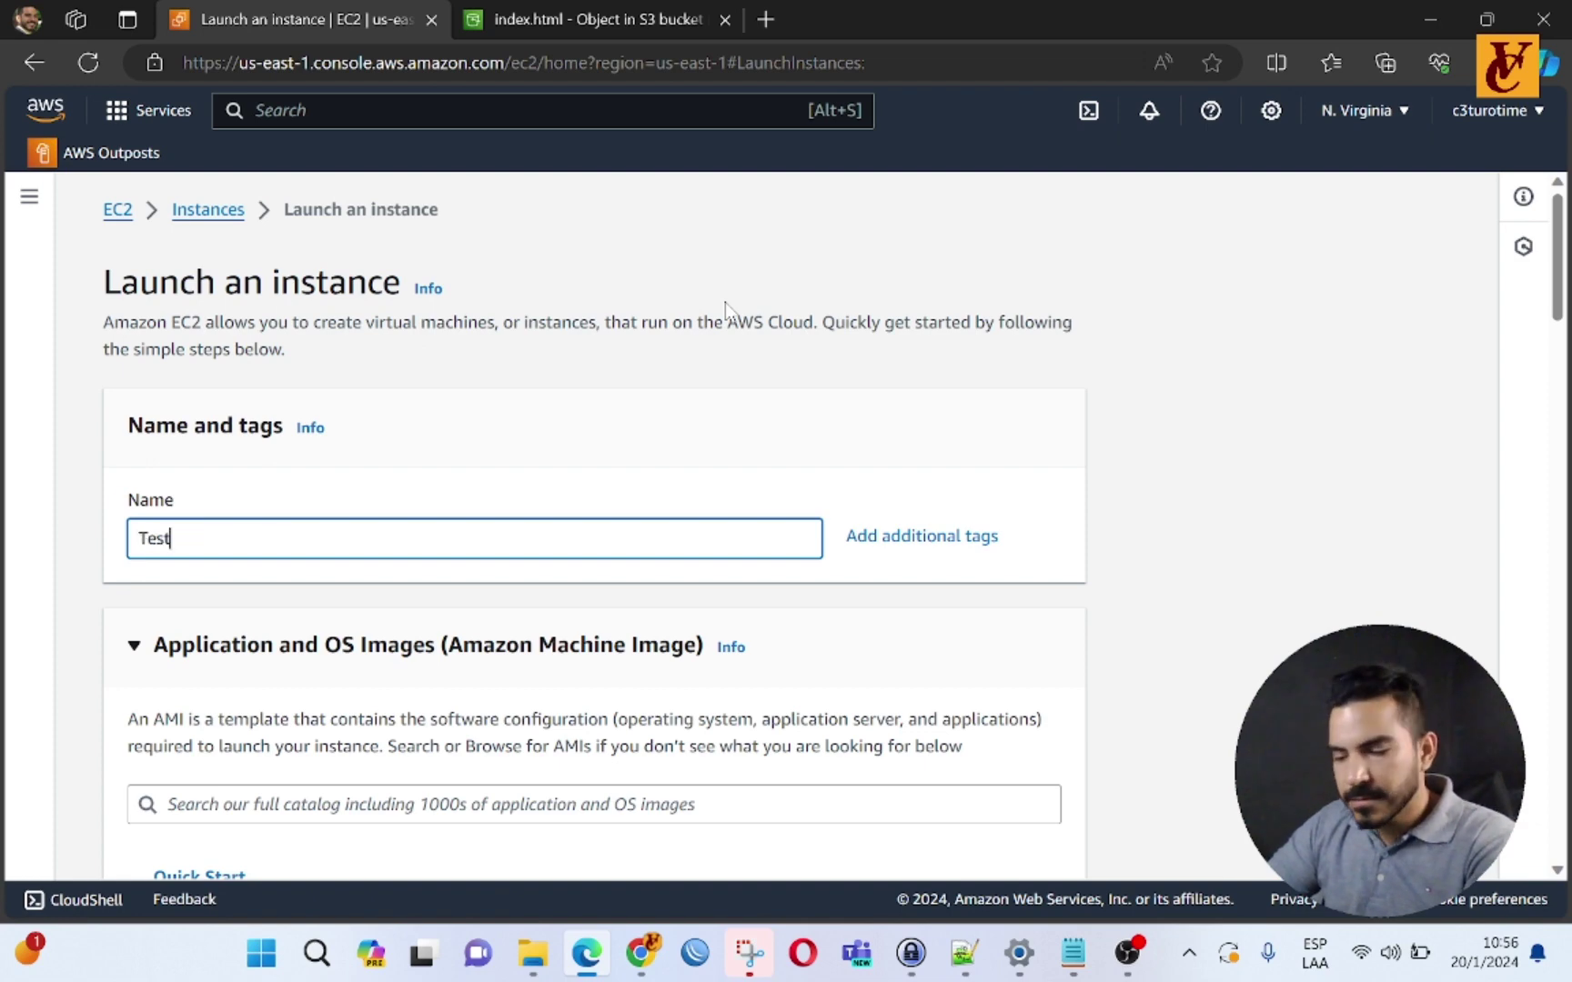
key(BackSpace)
key(BackSpace)
key(BackSpace)
key(BackSpace)
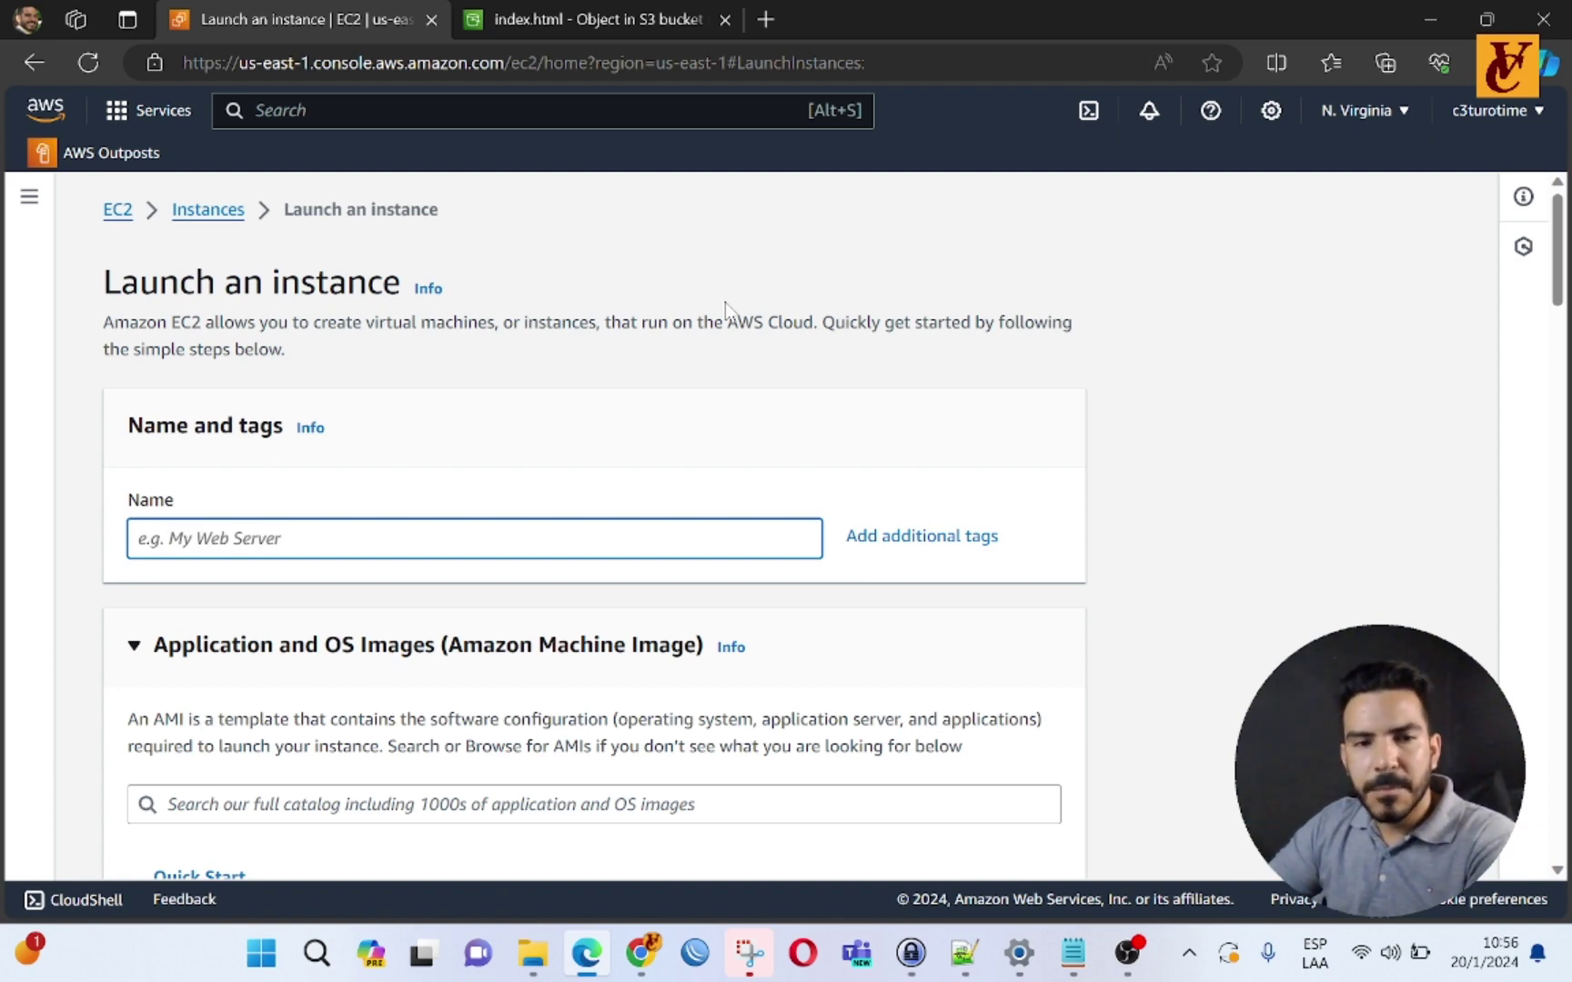
text(test.ec2.s3)
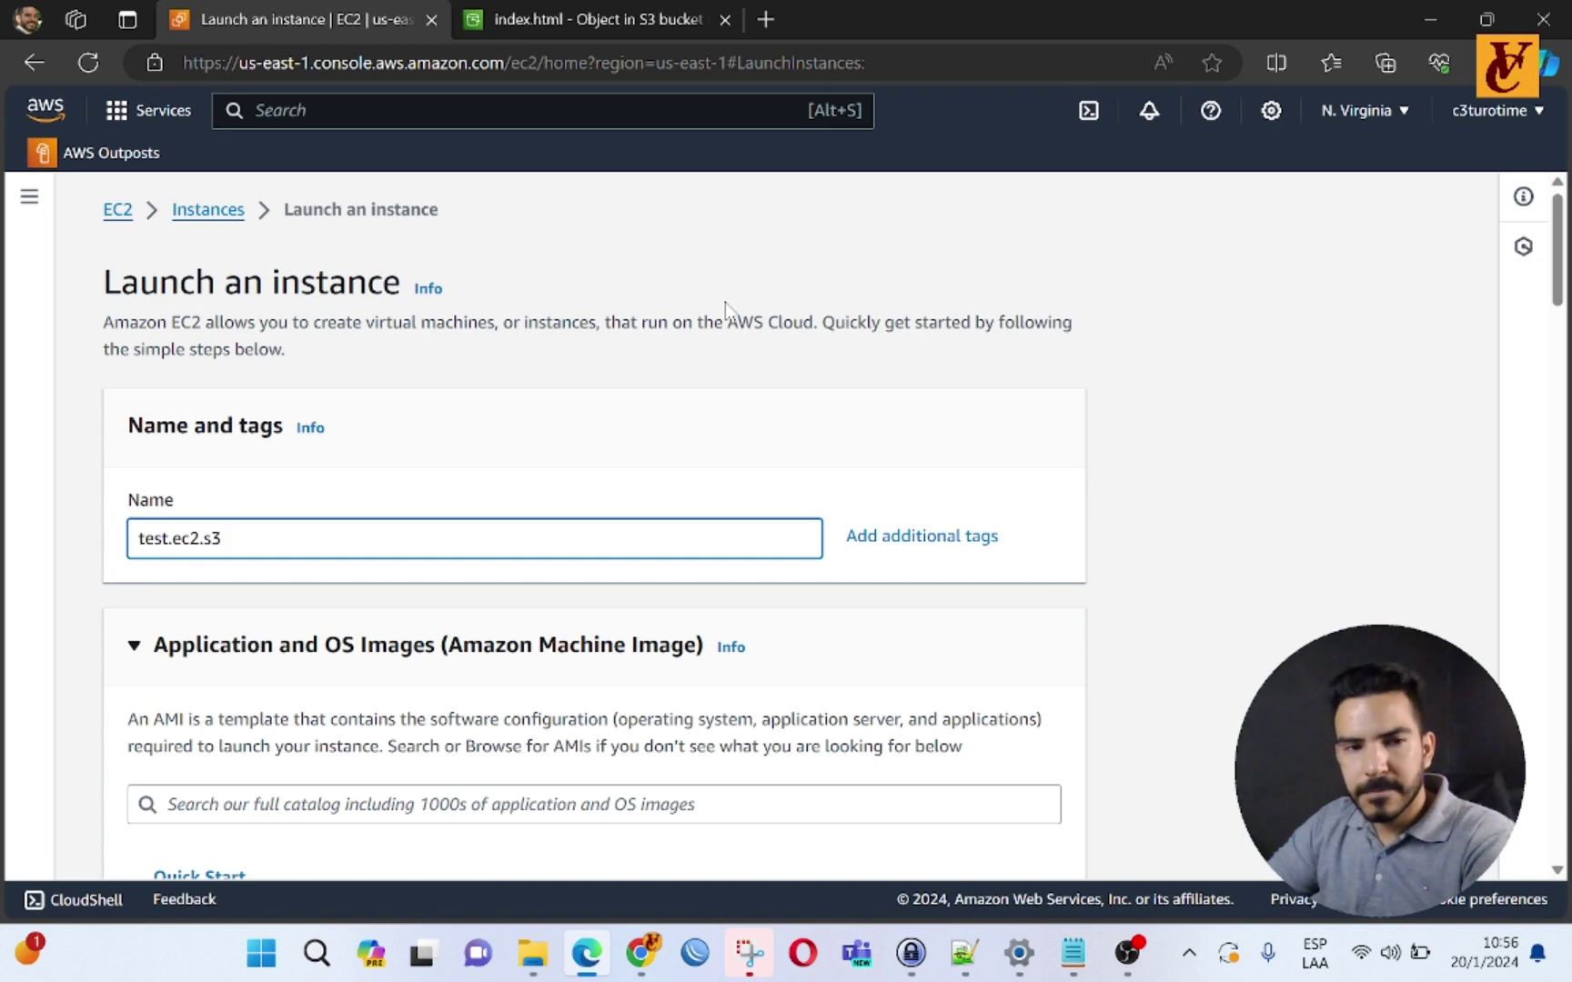
Step: Complete the instance name as test.ec2.s3.integrtion and review the Amazon Machine Image settings
text(.inte)
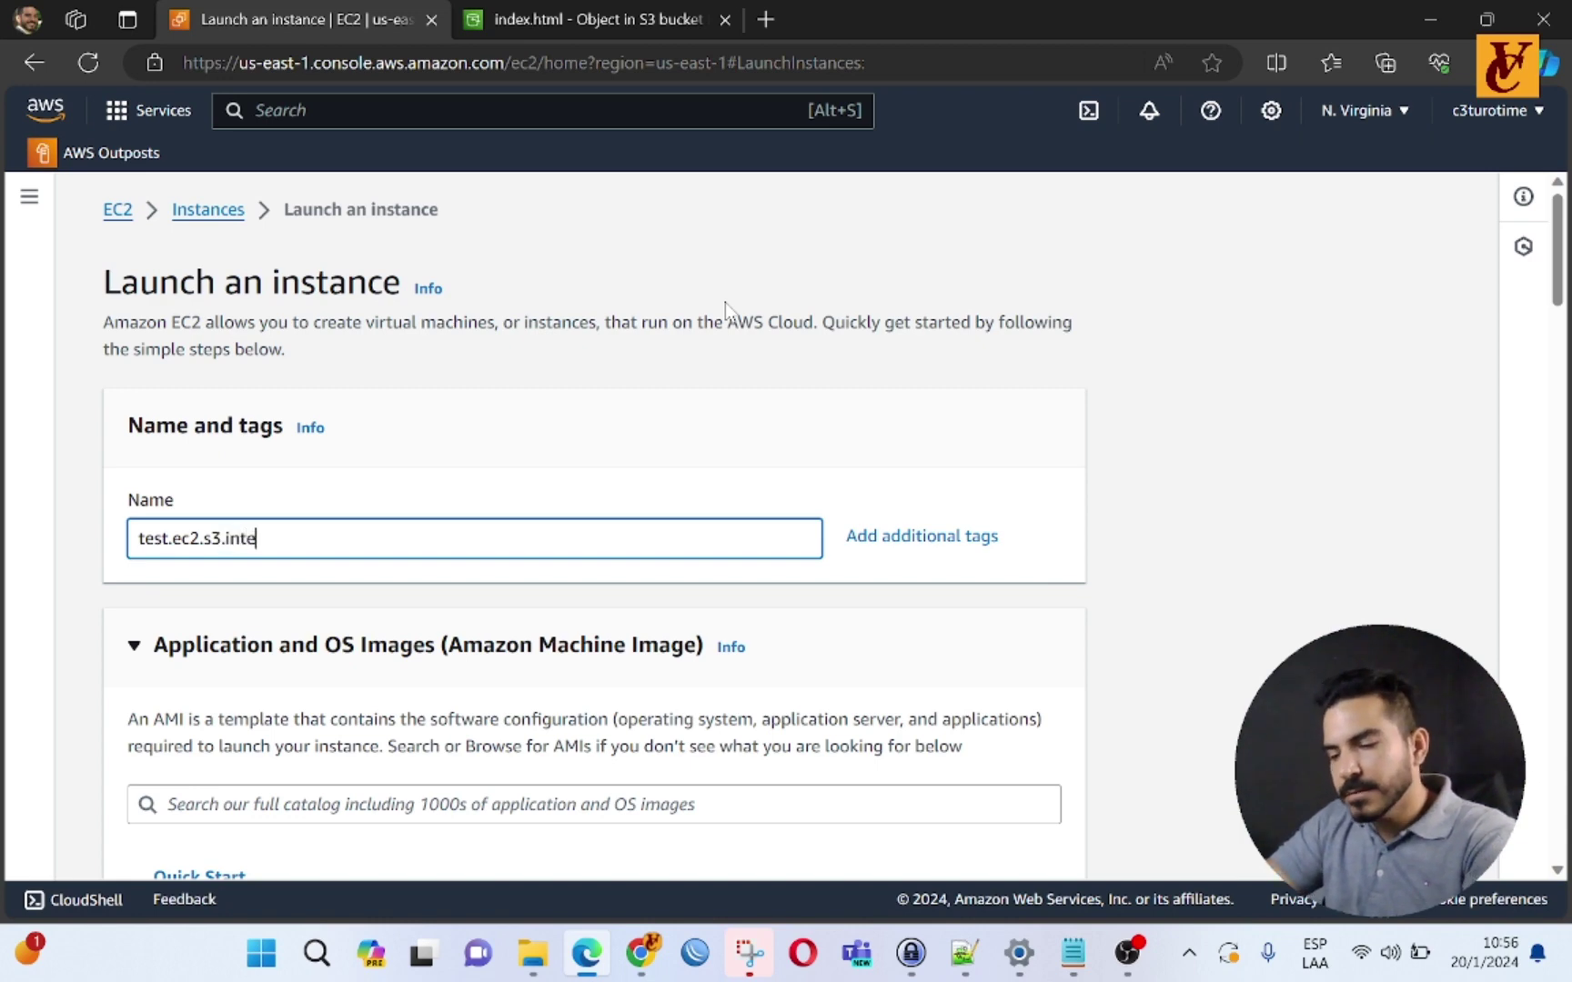
text(grtion)
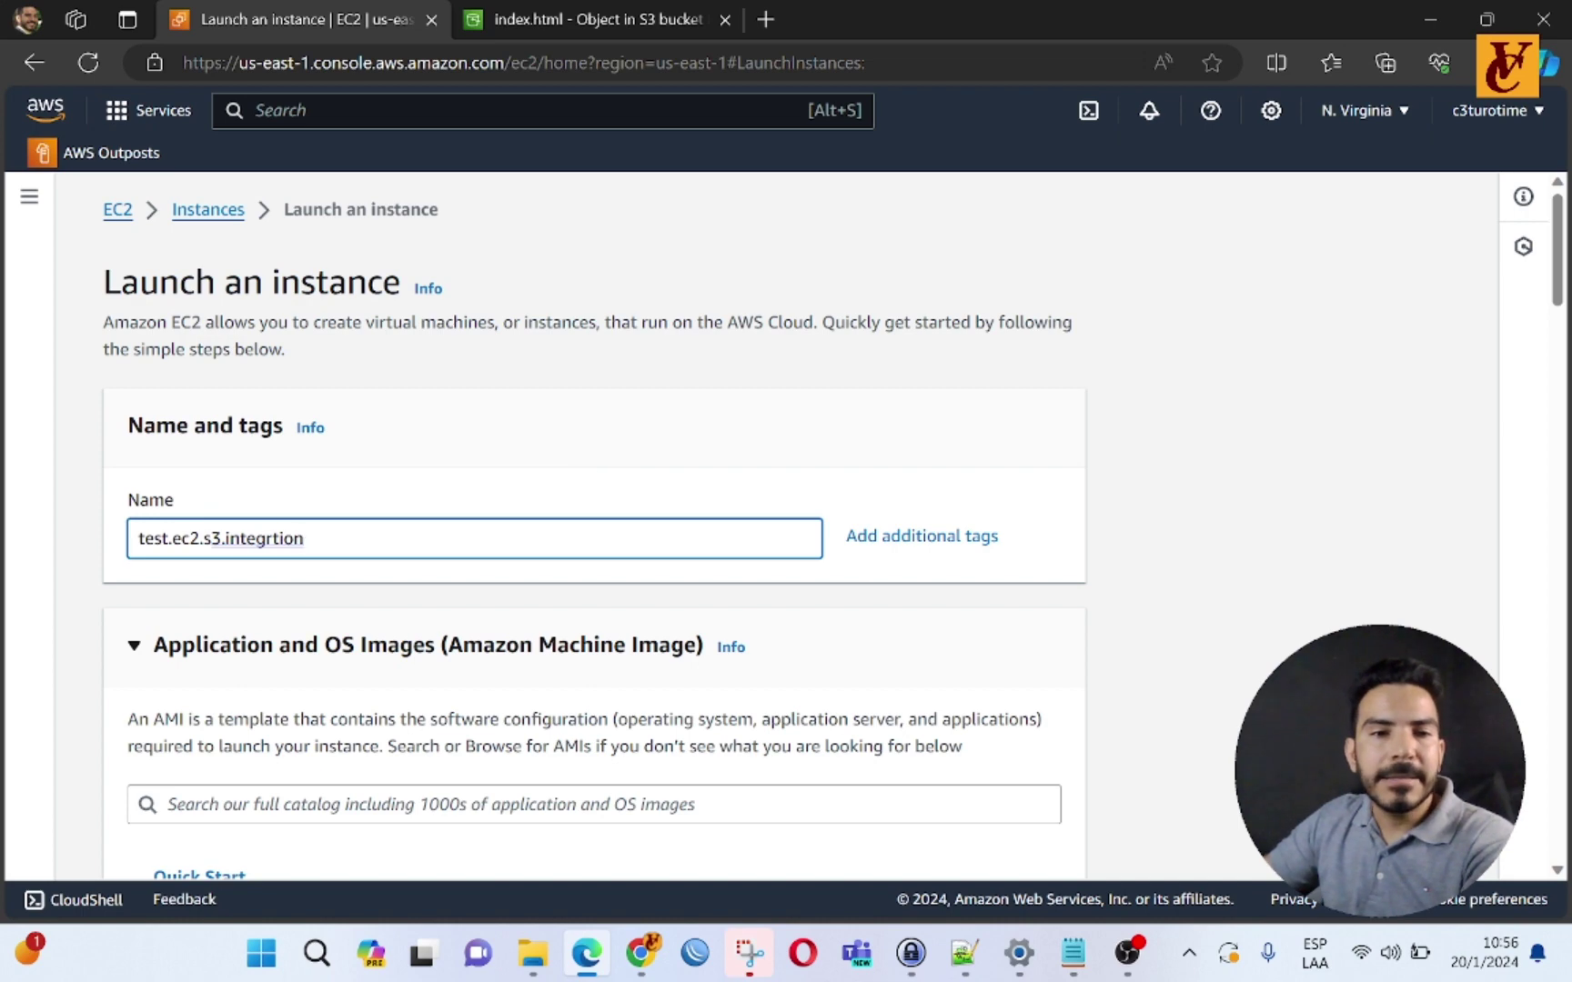
scroll(597, 544, down, 4)
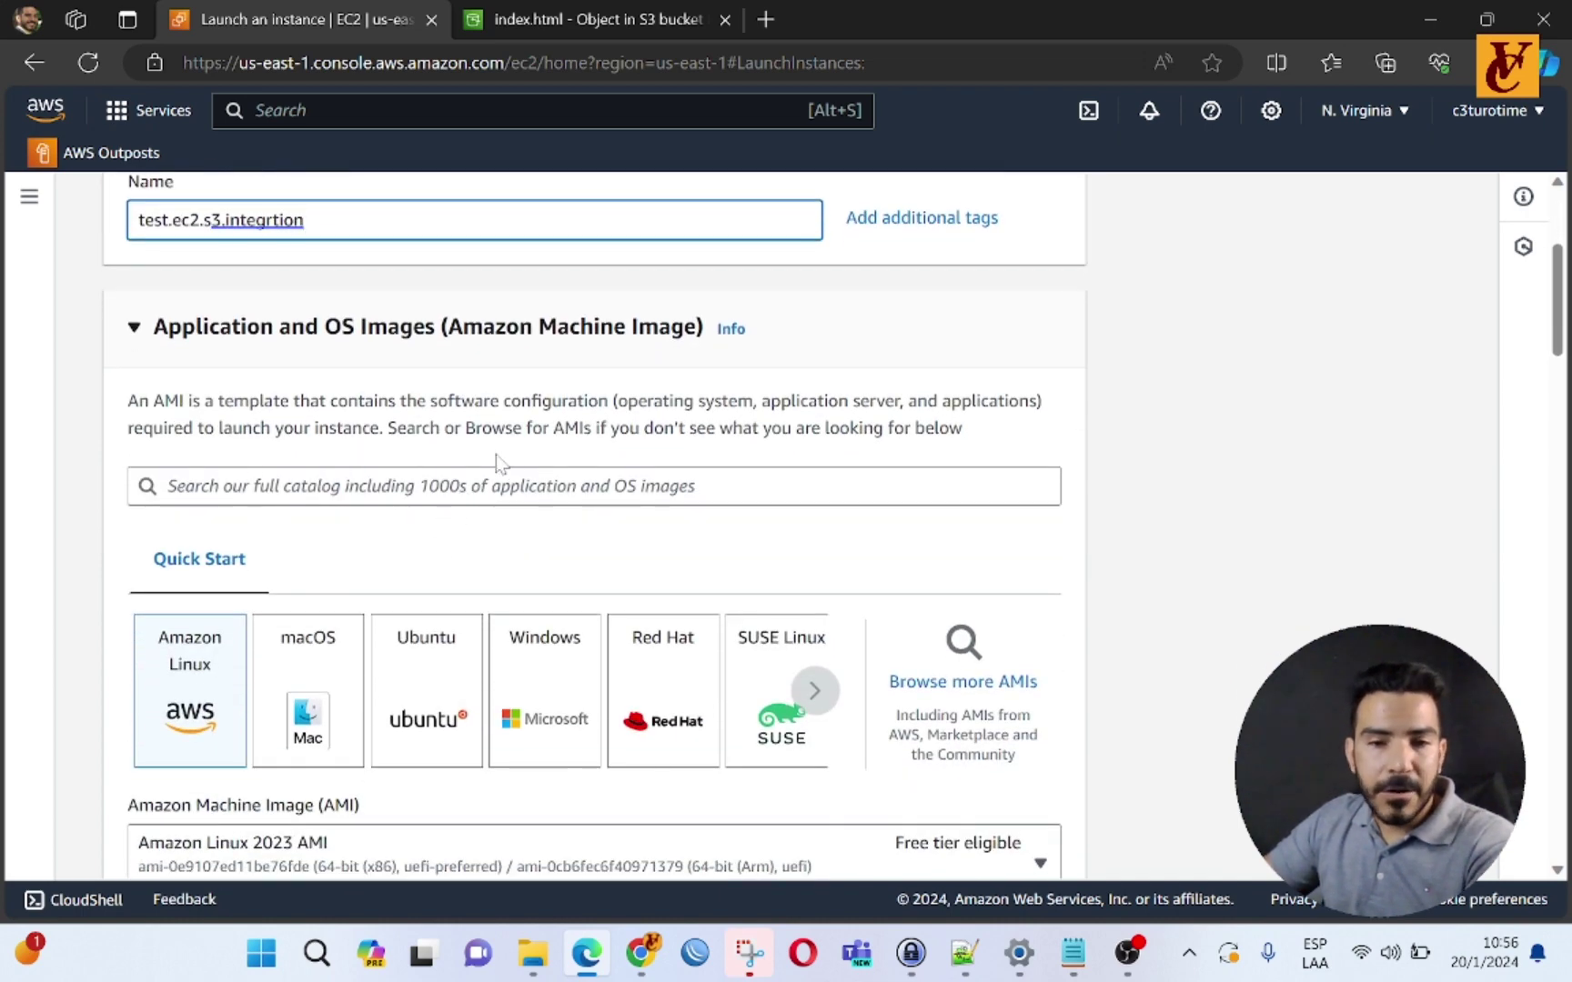
scroll(539, 450, down, 1)
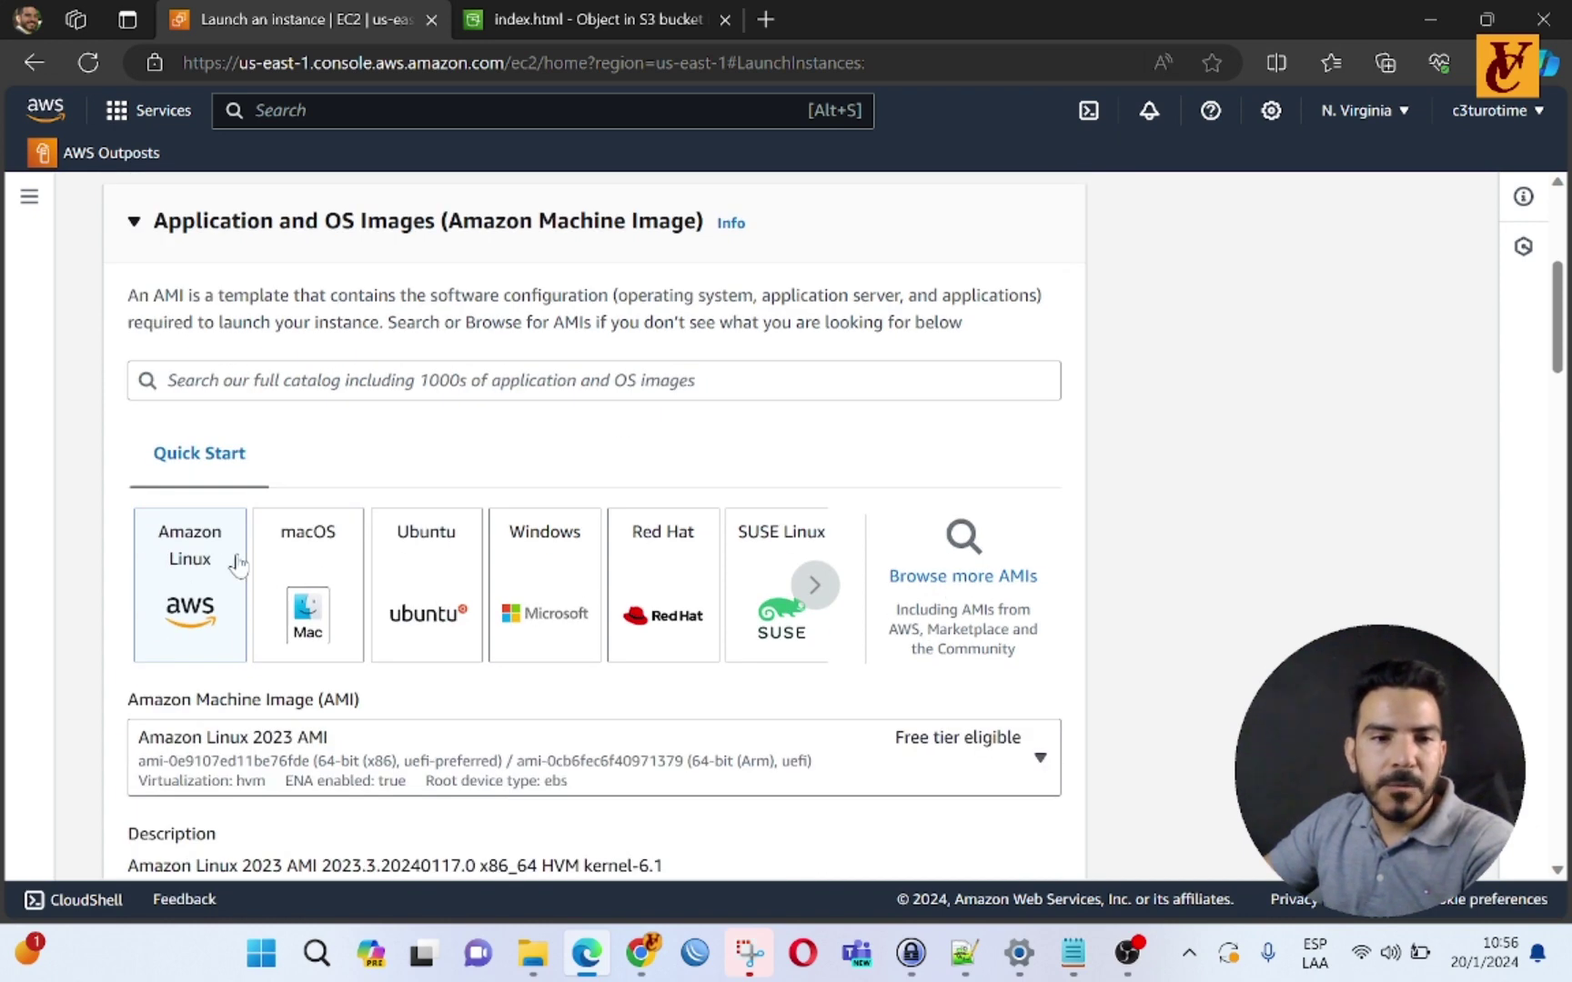
scroll(596, 545, down, 1)
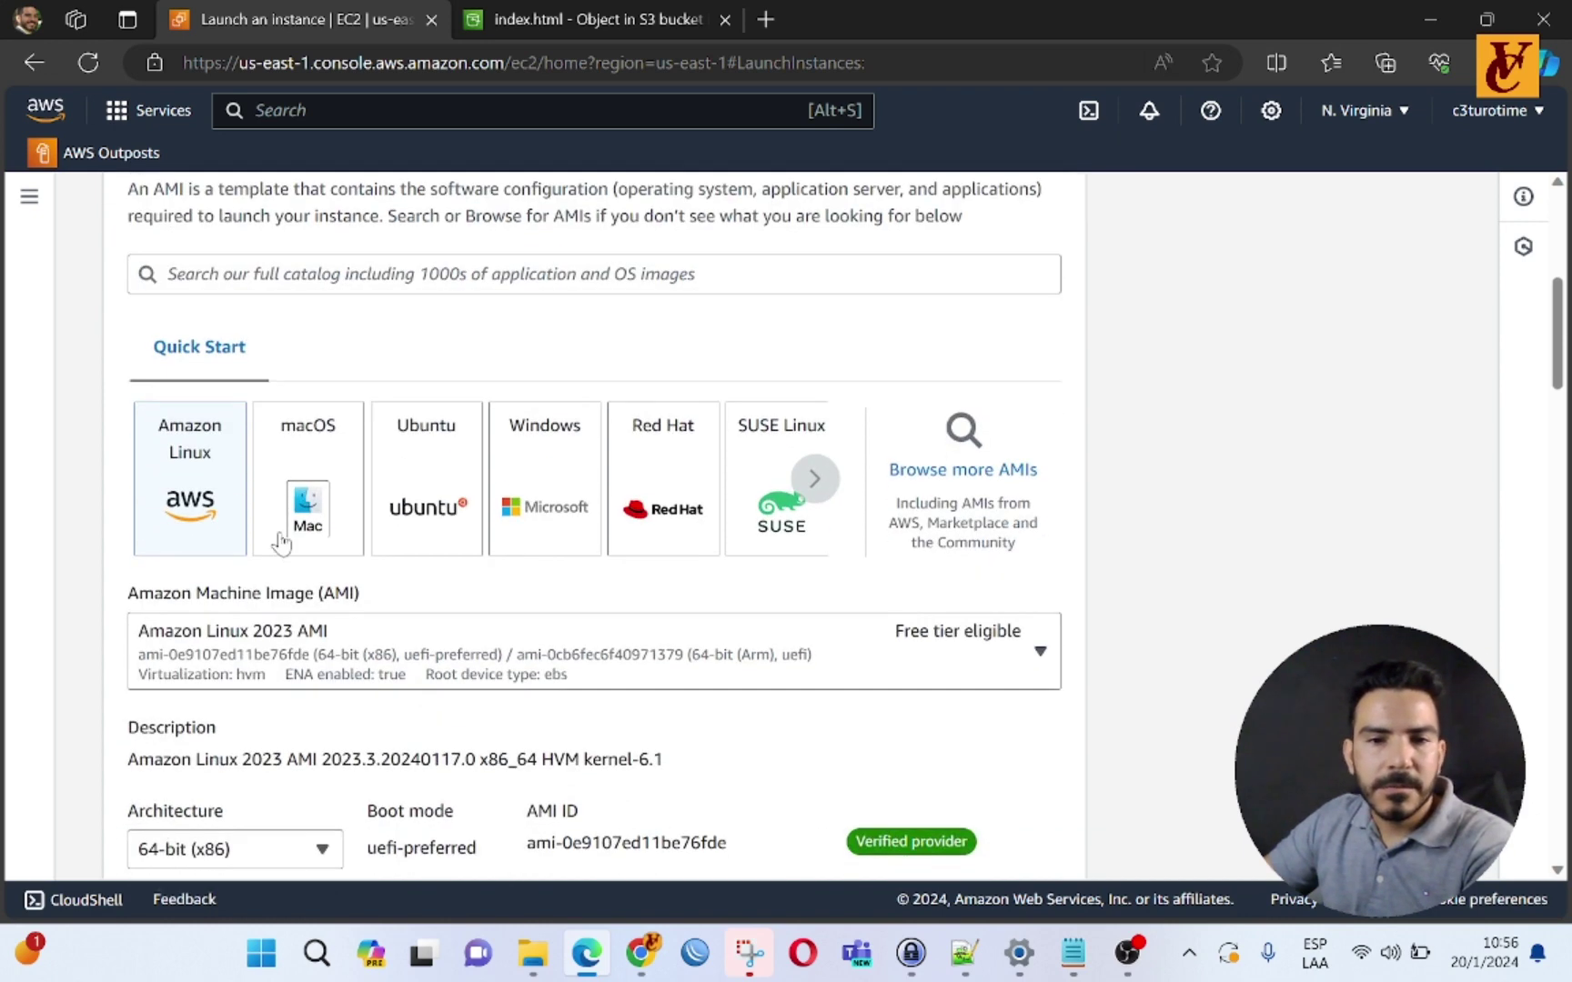
scroll(593, 485, down, 1)
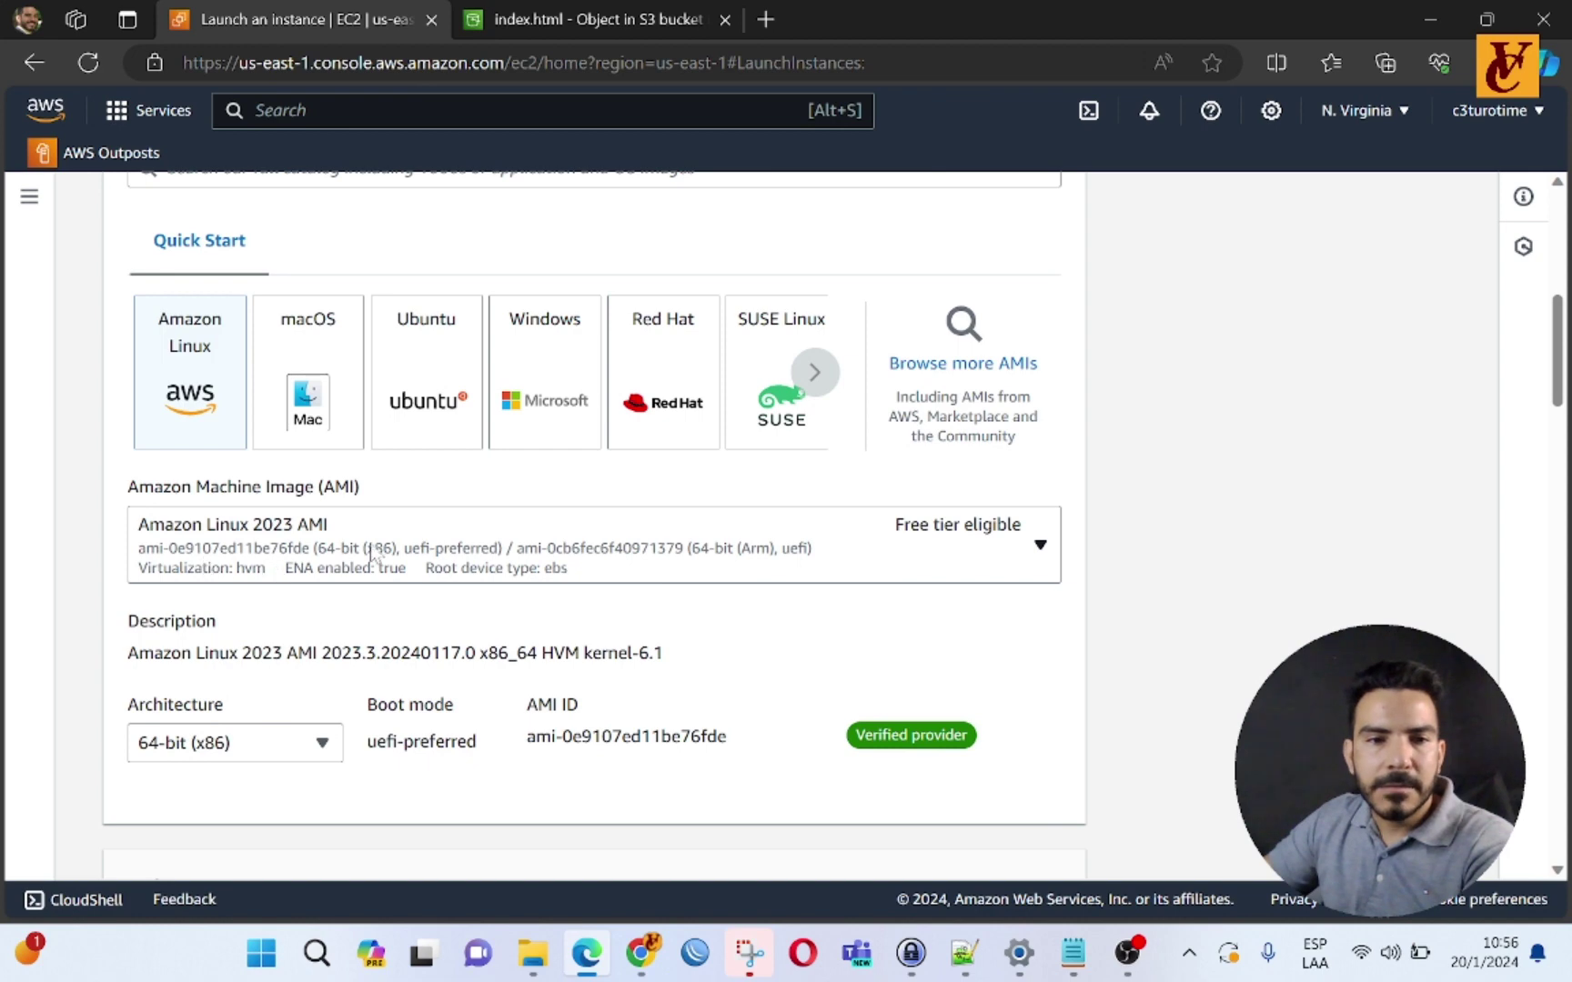
Step: Choose key1 as the key pair for logging in to the instance
scroll(509, 550, down, 5)
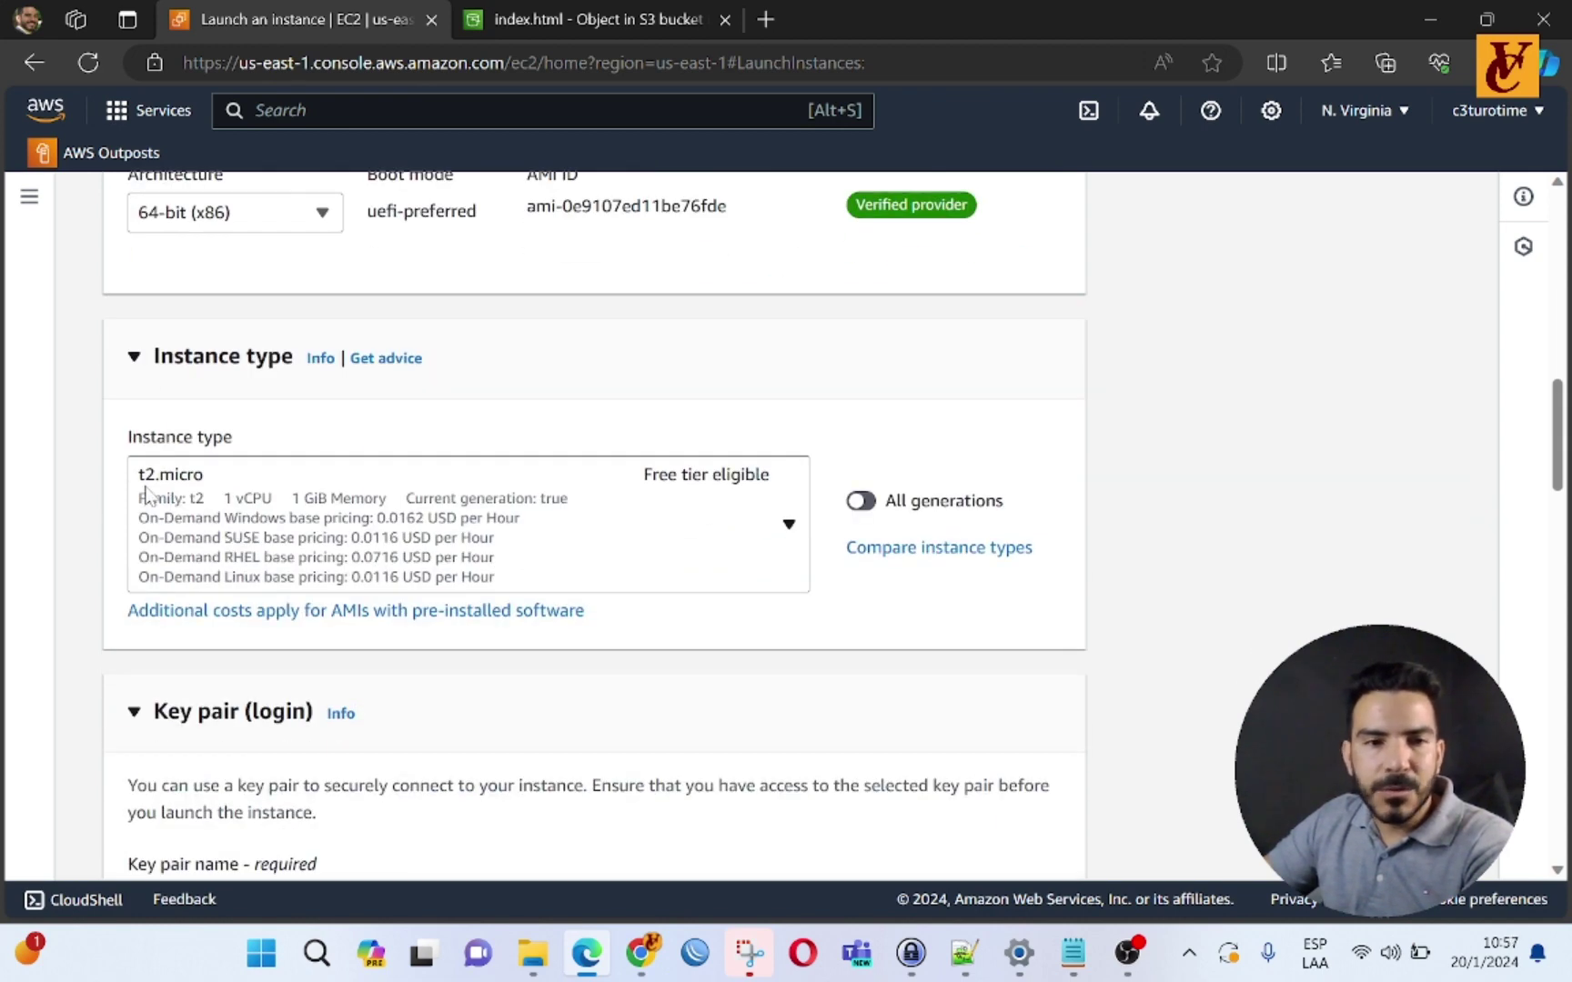
scroll(755, 569, down, 2)
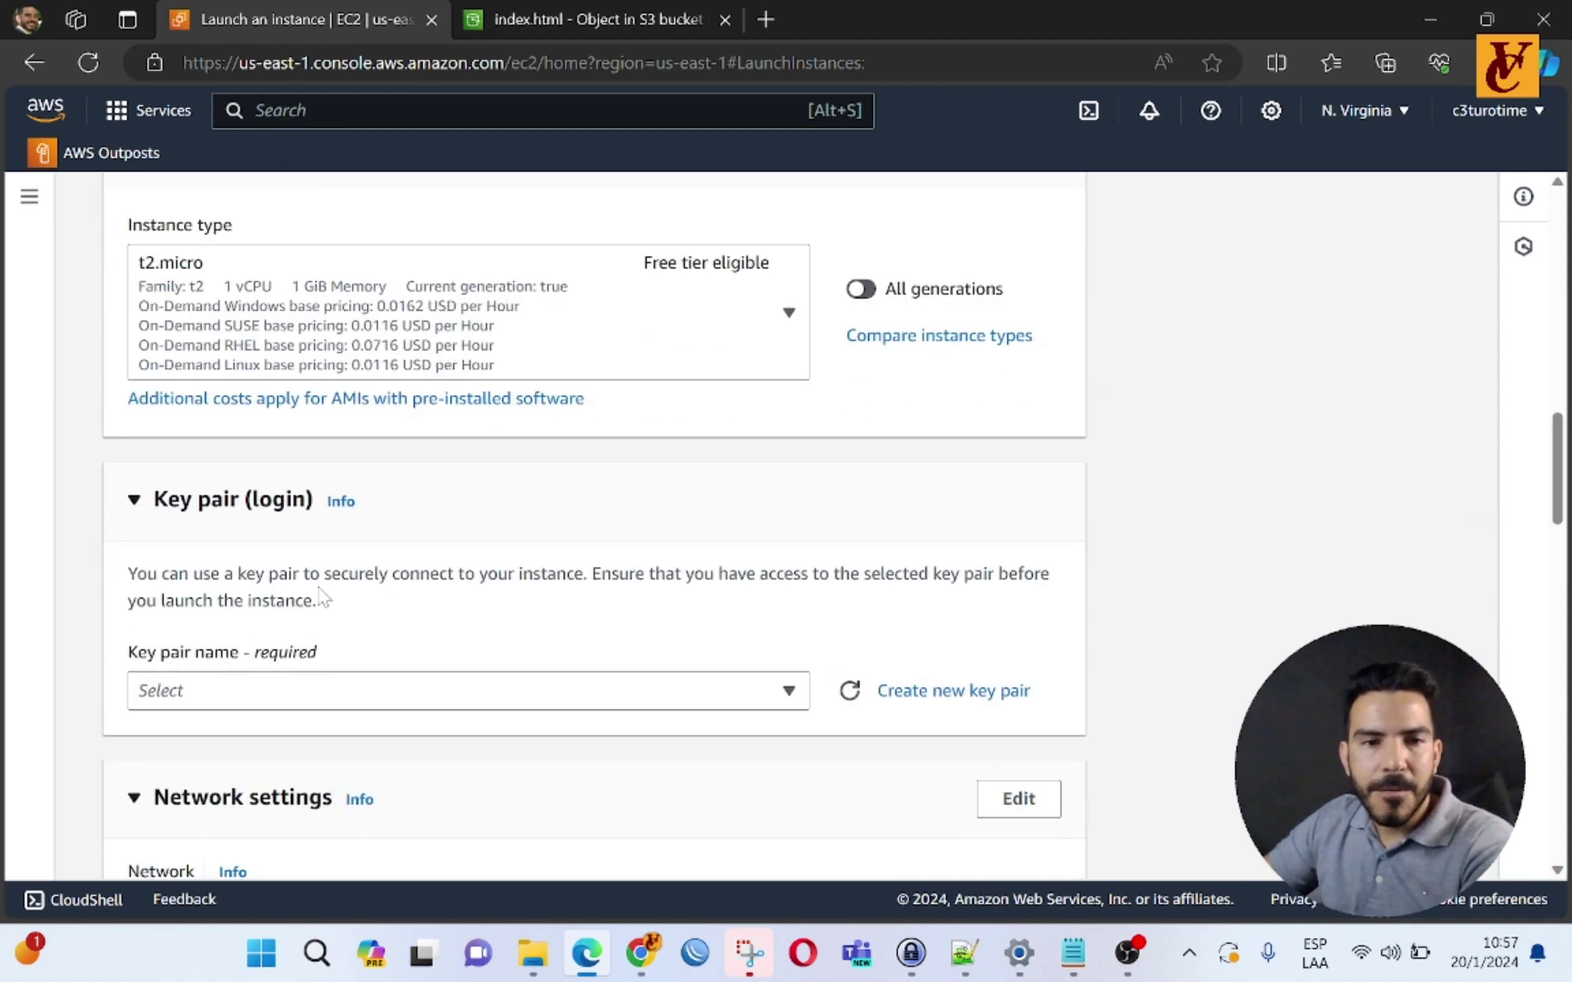
click(786, 689)
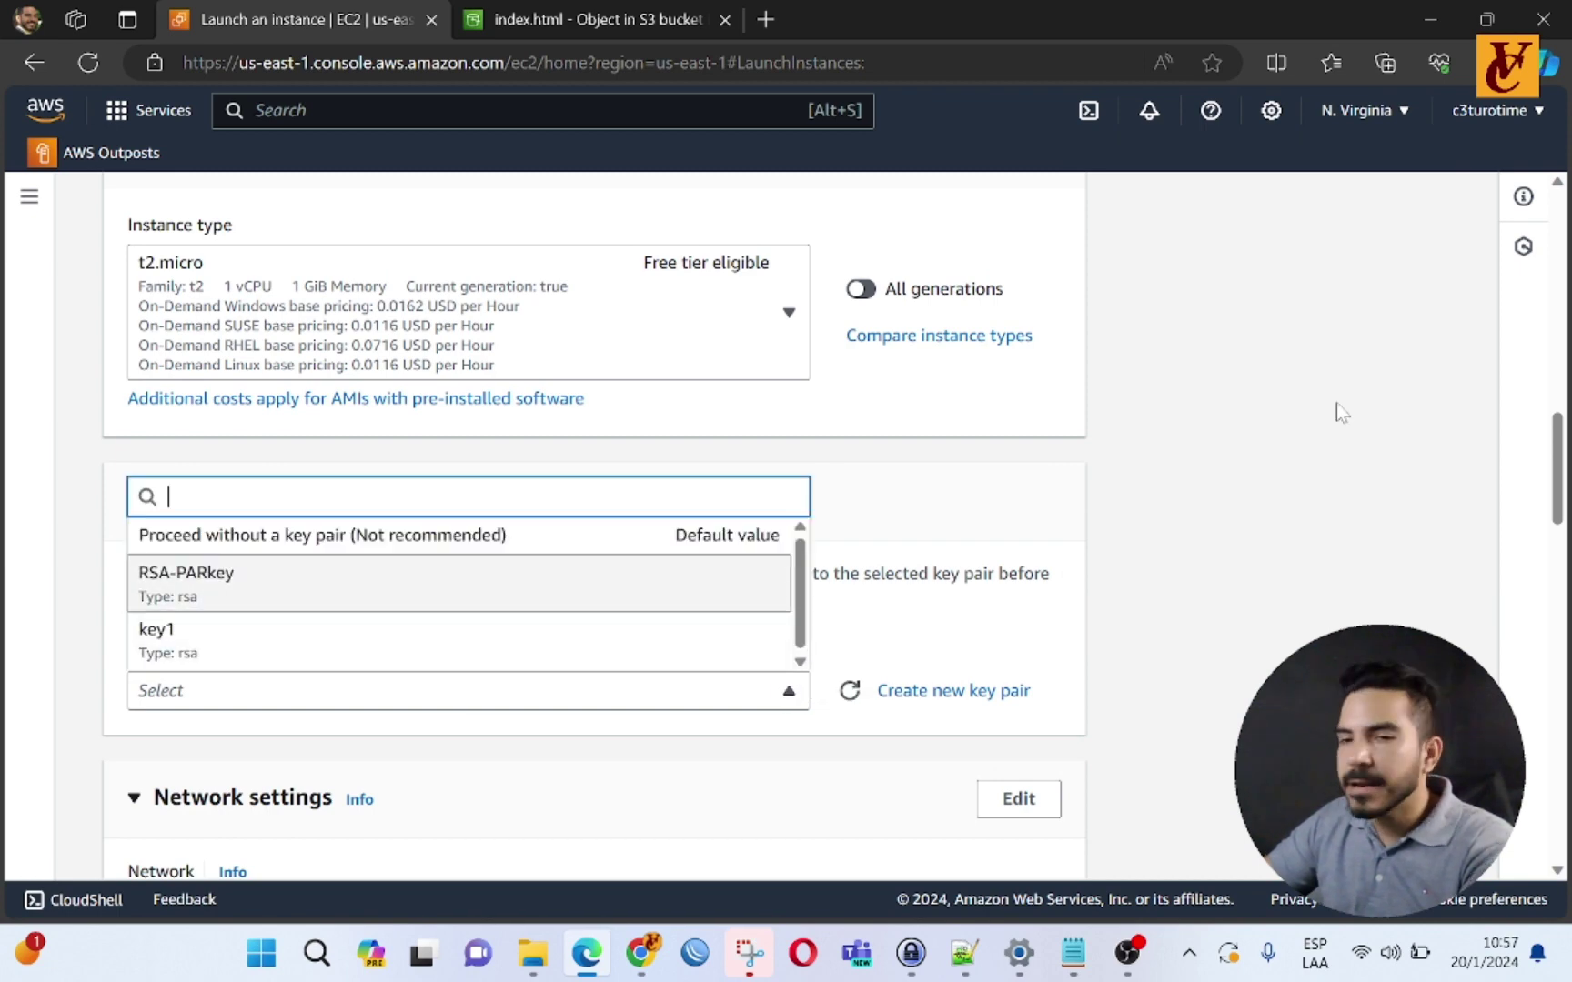
click(534, 950)
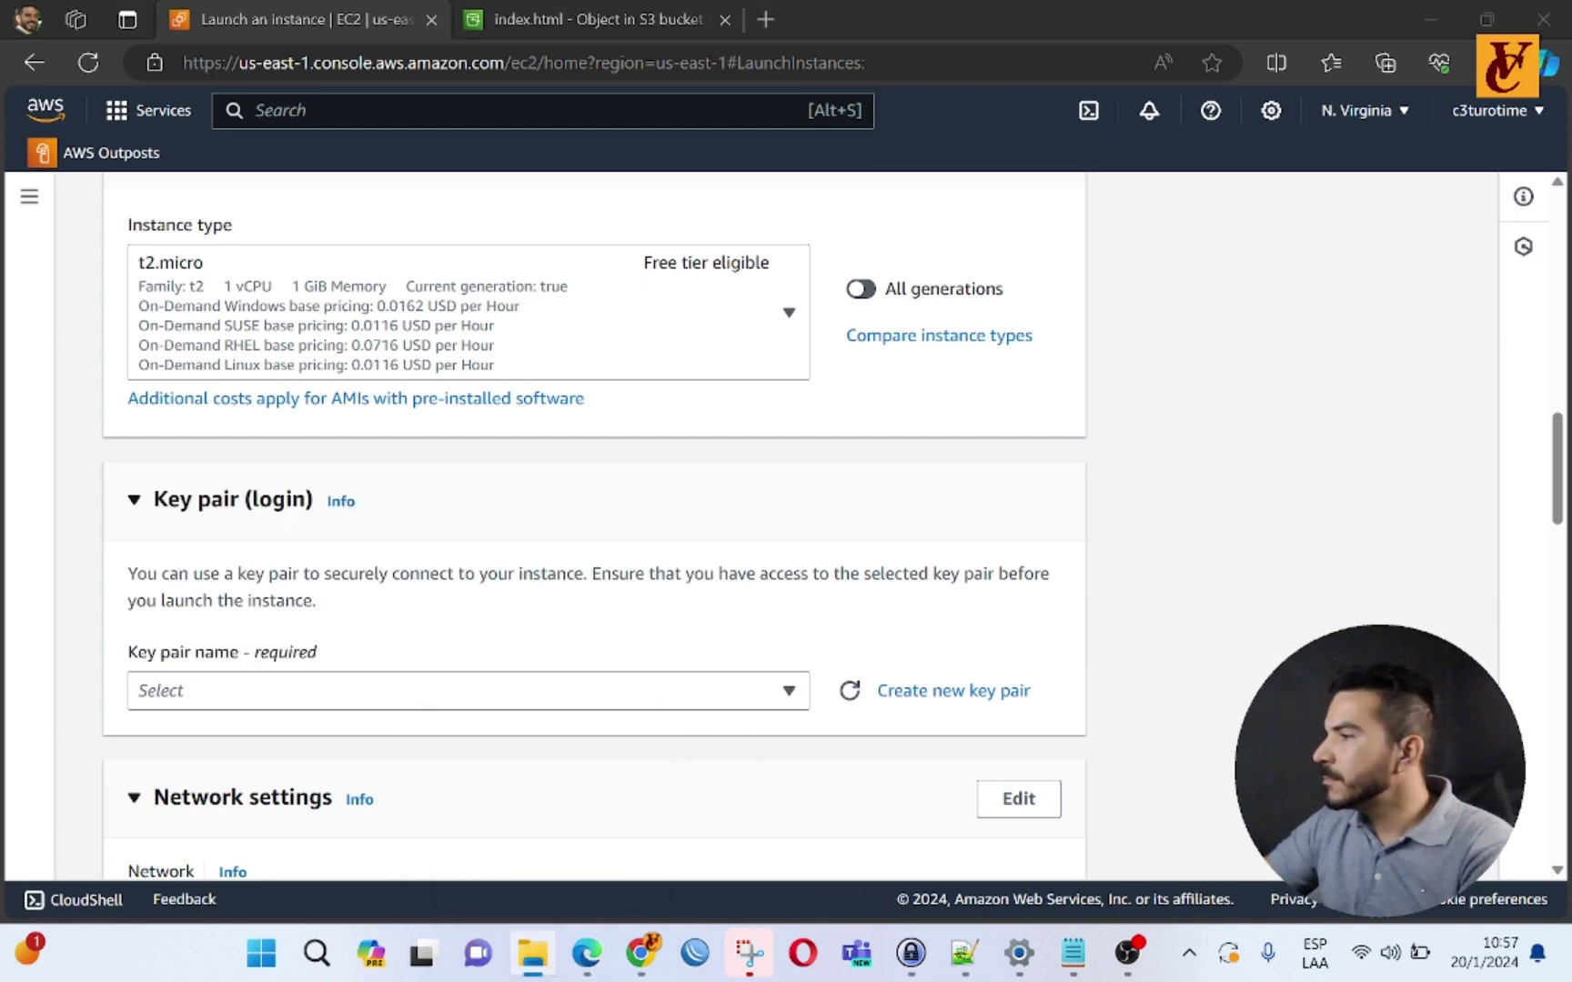
click(780, 690)
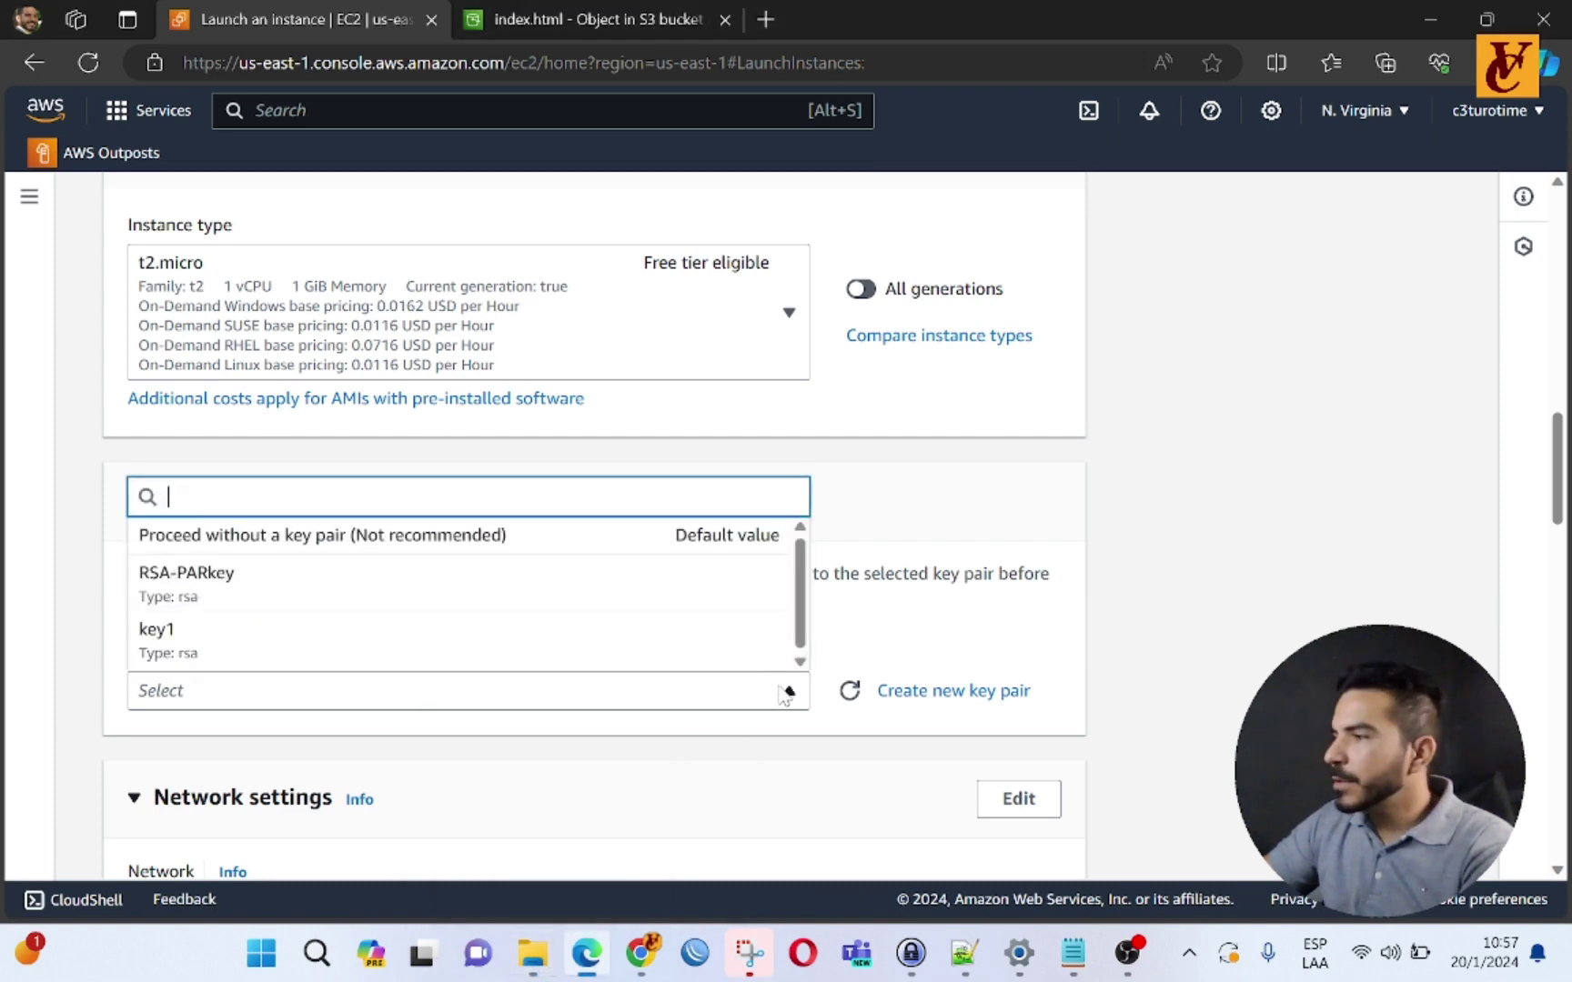
click(302, 642)
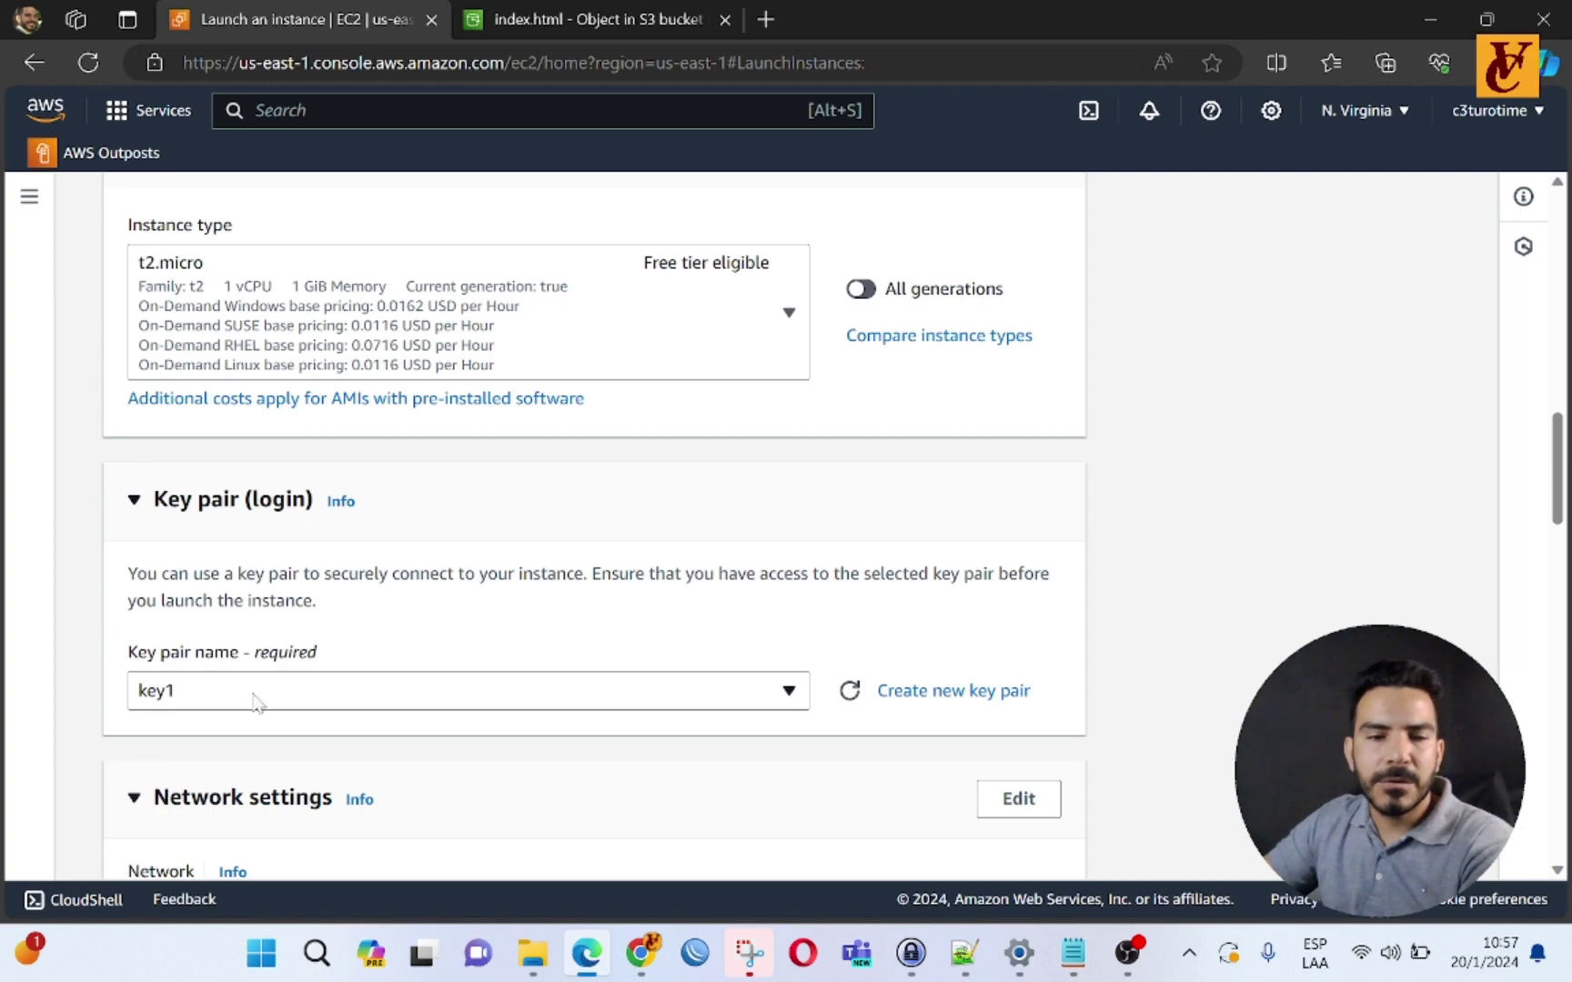
Step: Examine the network settings and the list of existing security groups, and return to the option for creating a new security group
scroll(765, 568, down, 1)
scroll(637, 562, down, 3)
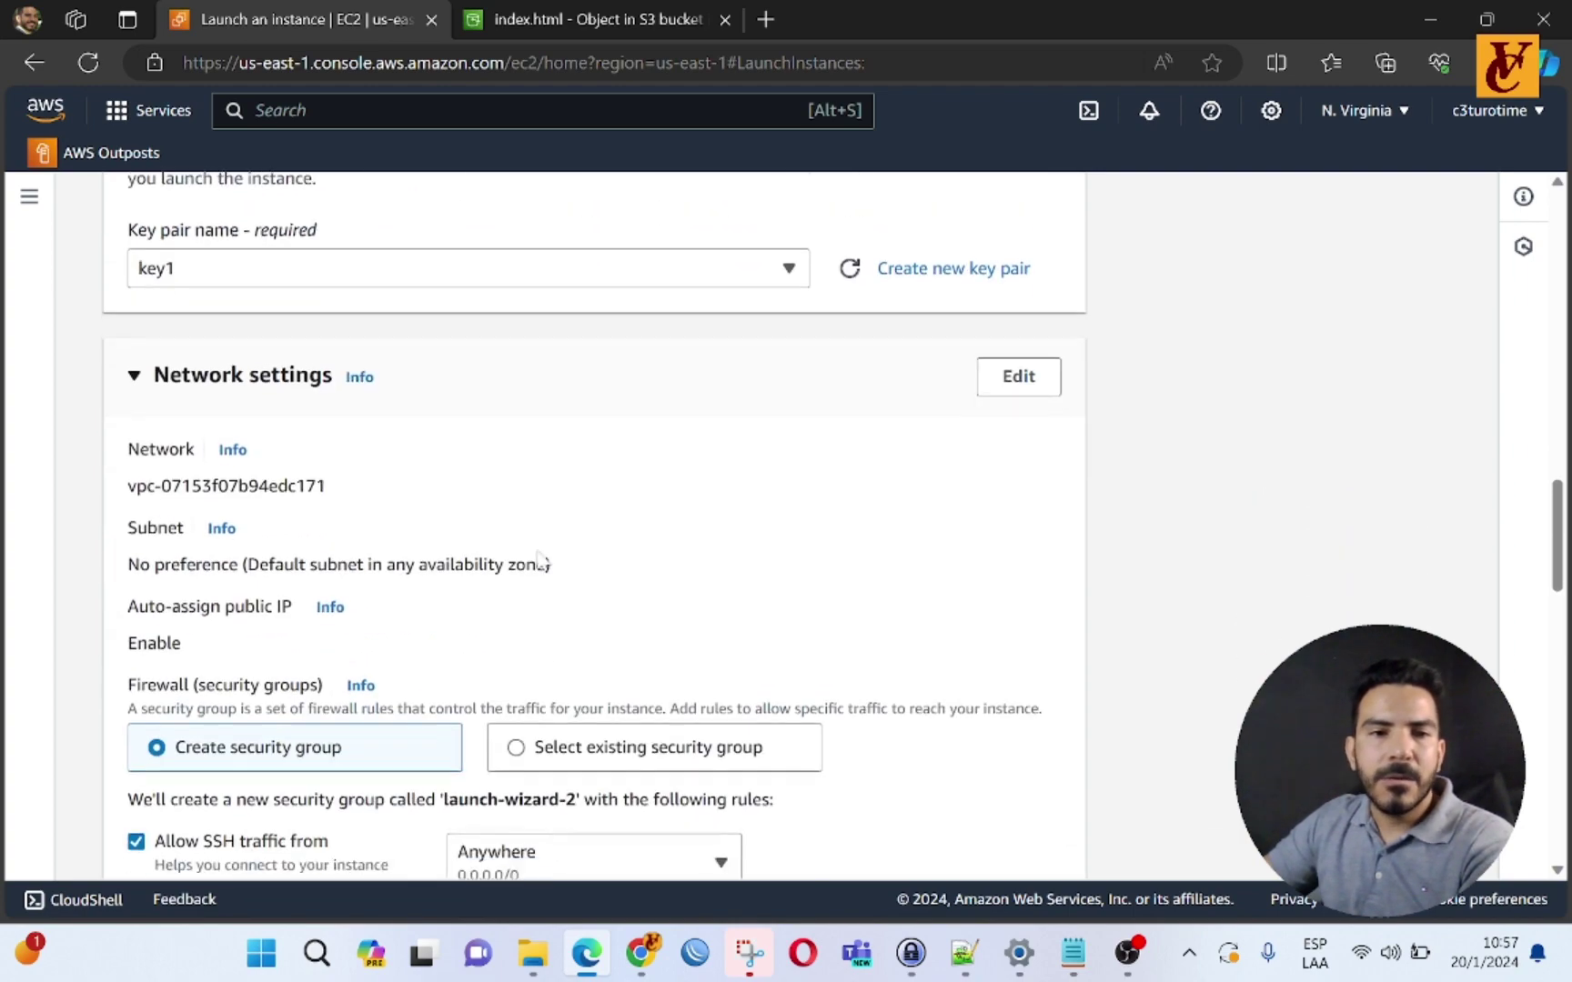
scroll(648, 649, down, 1)
scroll(898, 603, down, 3)
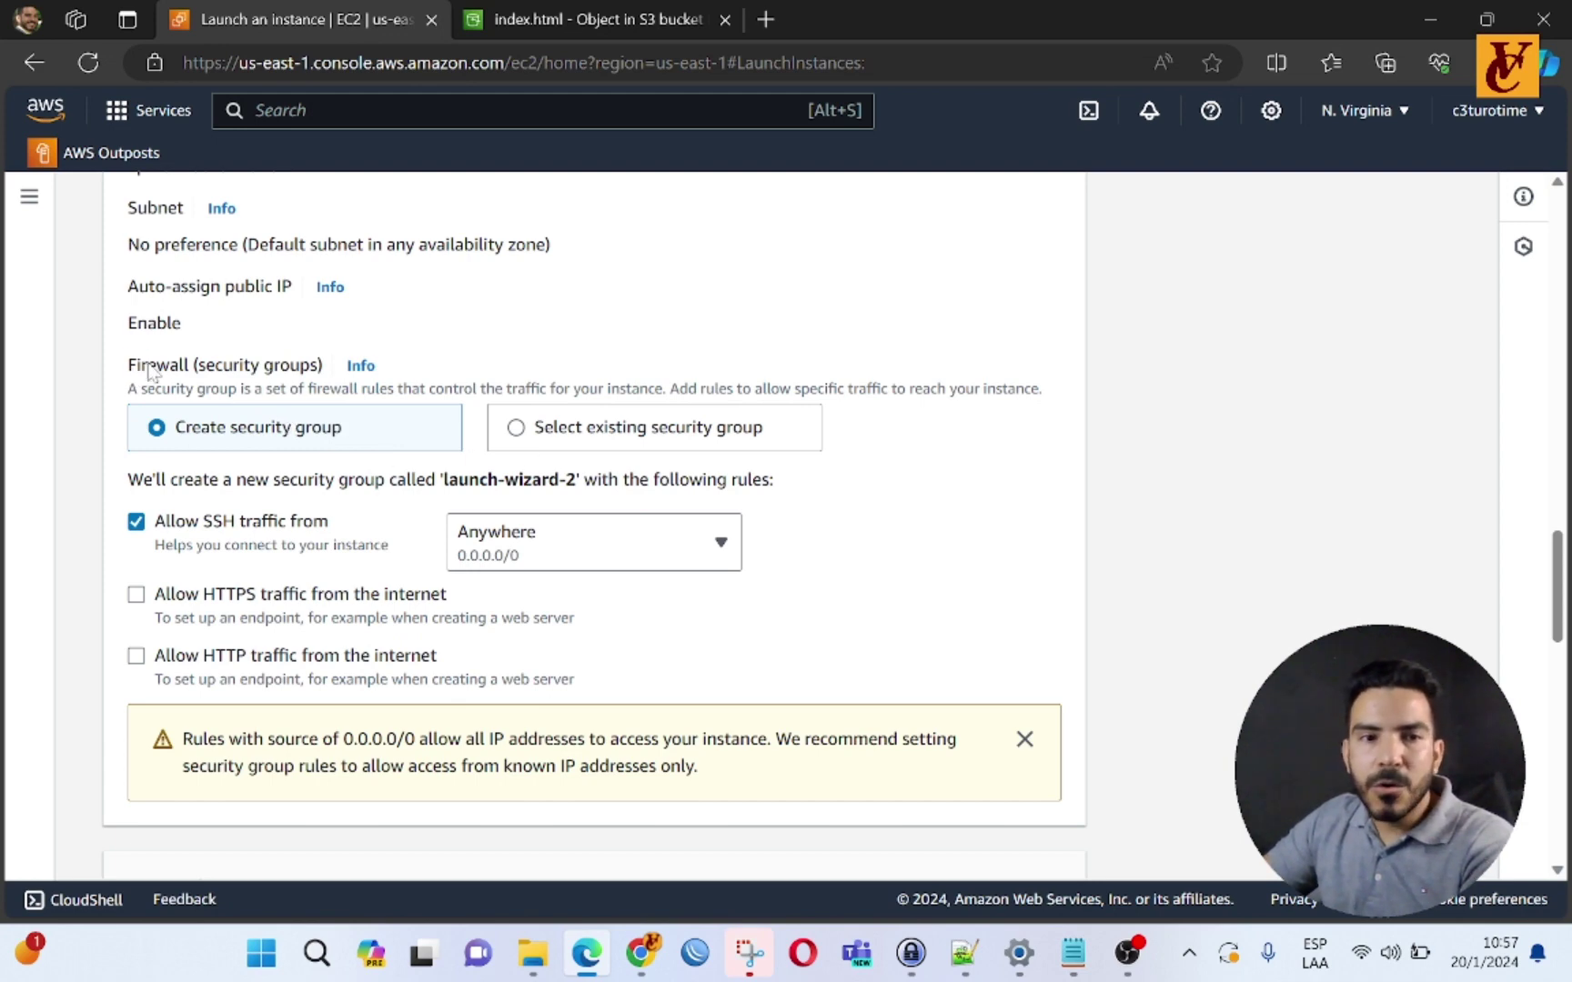
drag(128, 365, 325, 370)
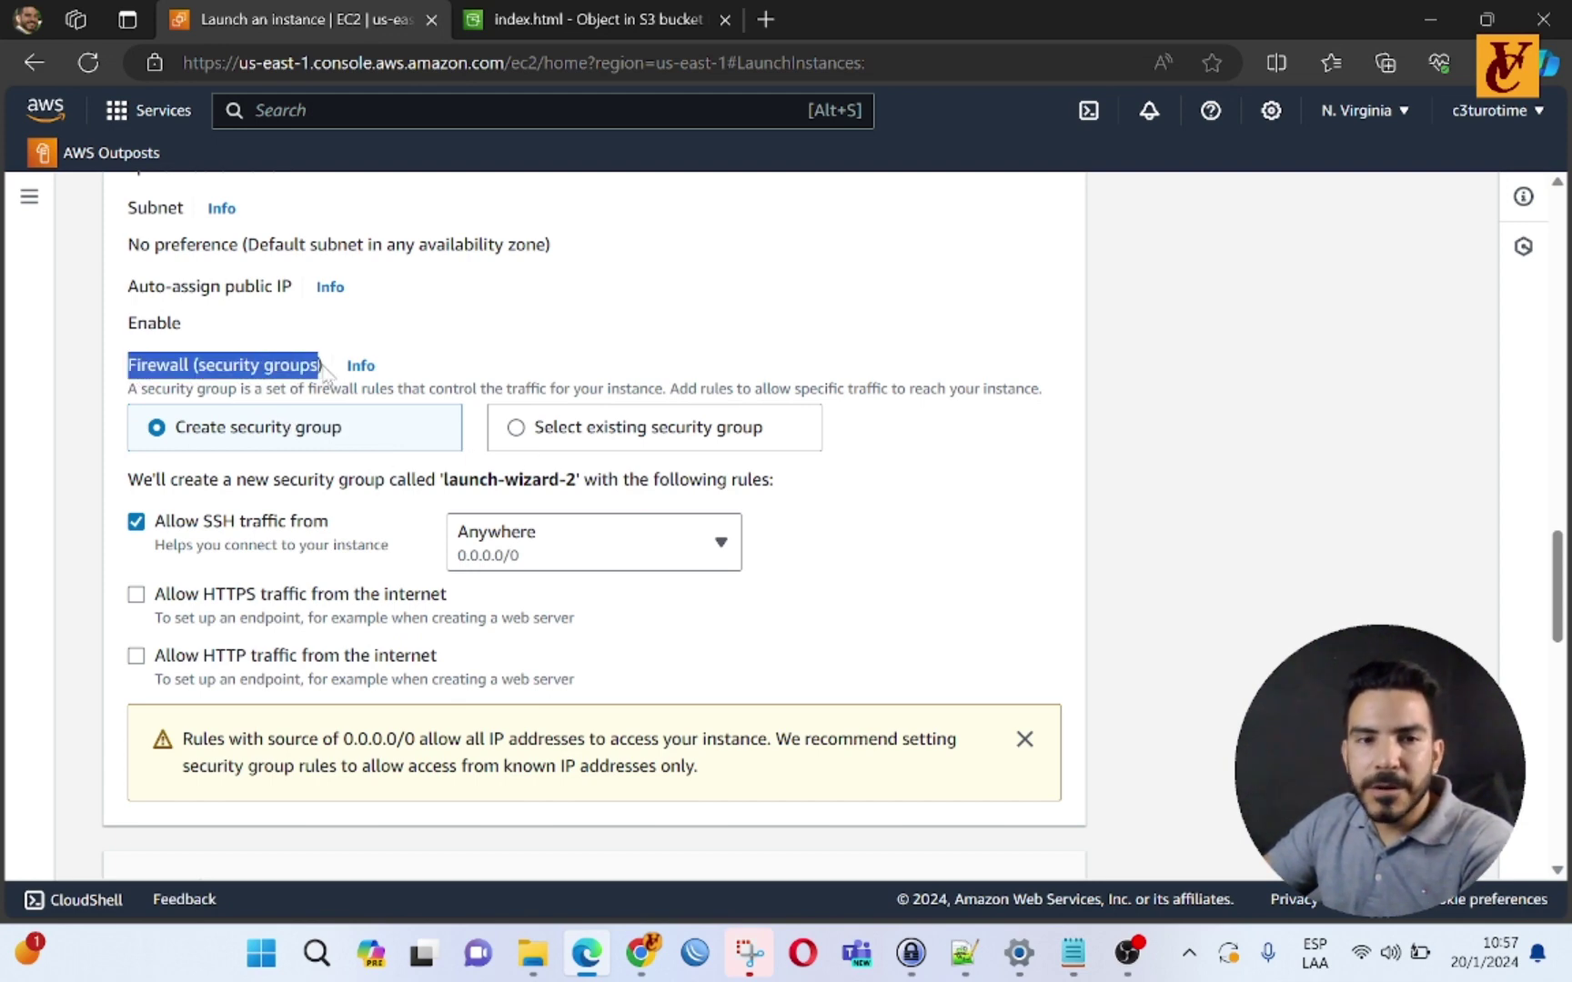
click(533, 428)
click(509, 528)
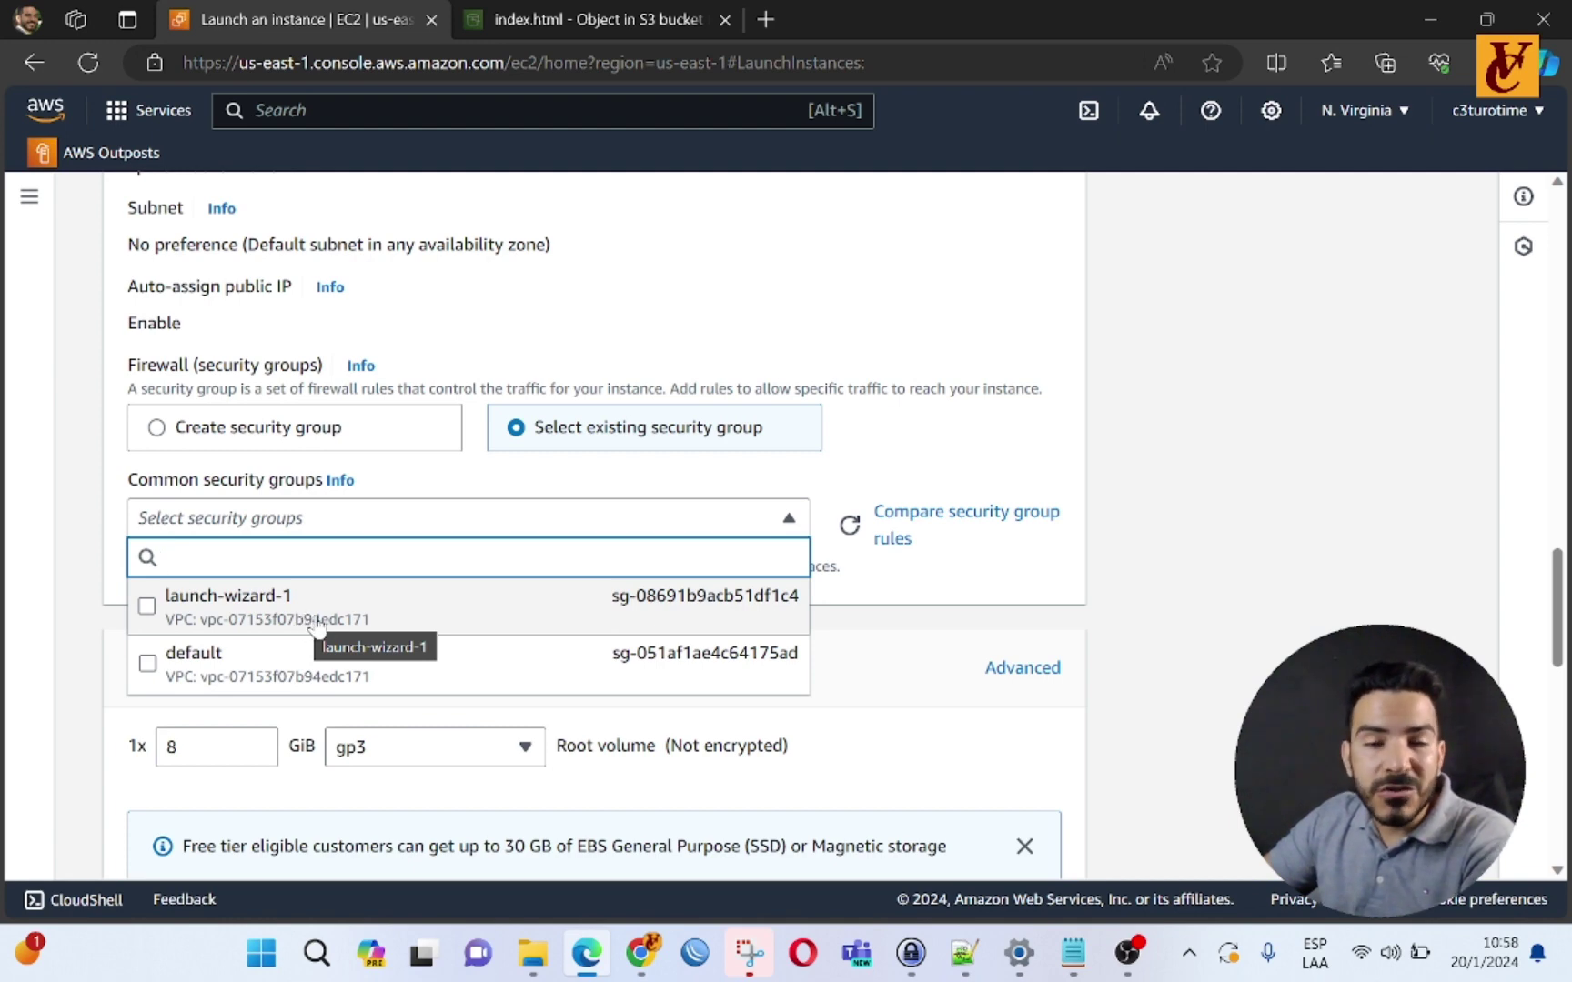
click(470, 483)
click(341, 435)
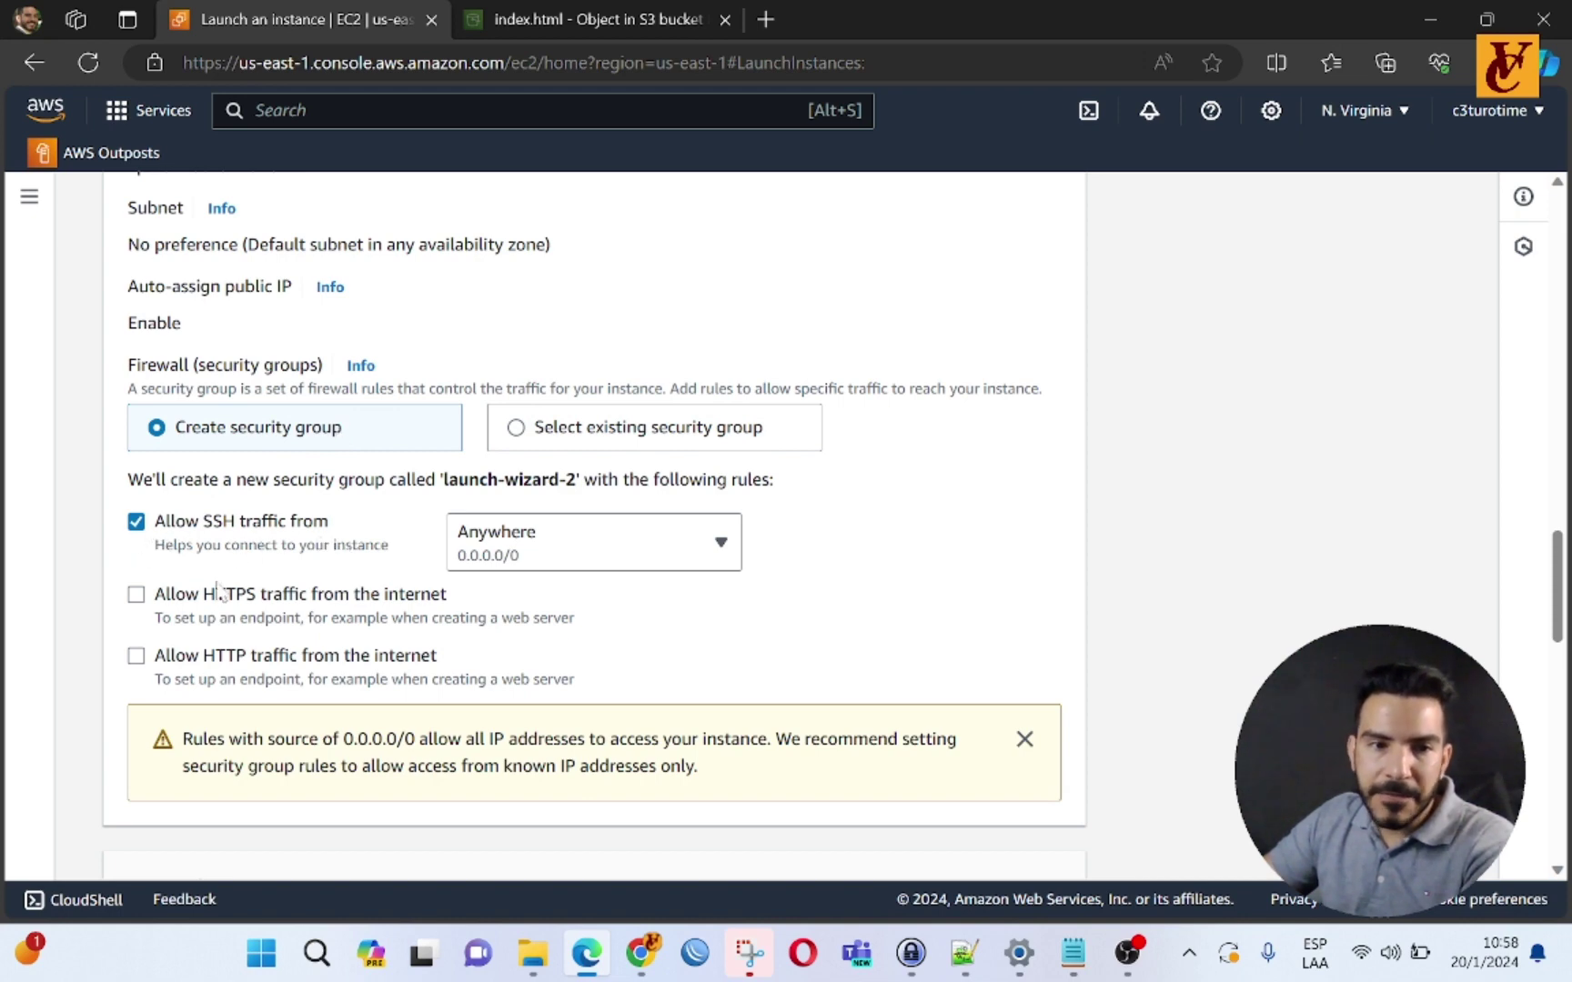
Step: Allow HTTP traffic from the internet and restrict SSH traffic to the custom CIDR block 45.173.196.0/22
click(136, 658)
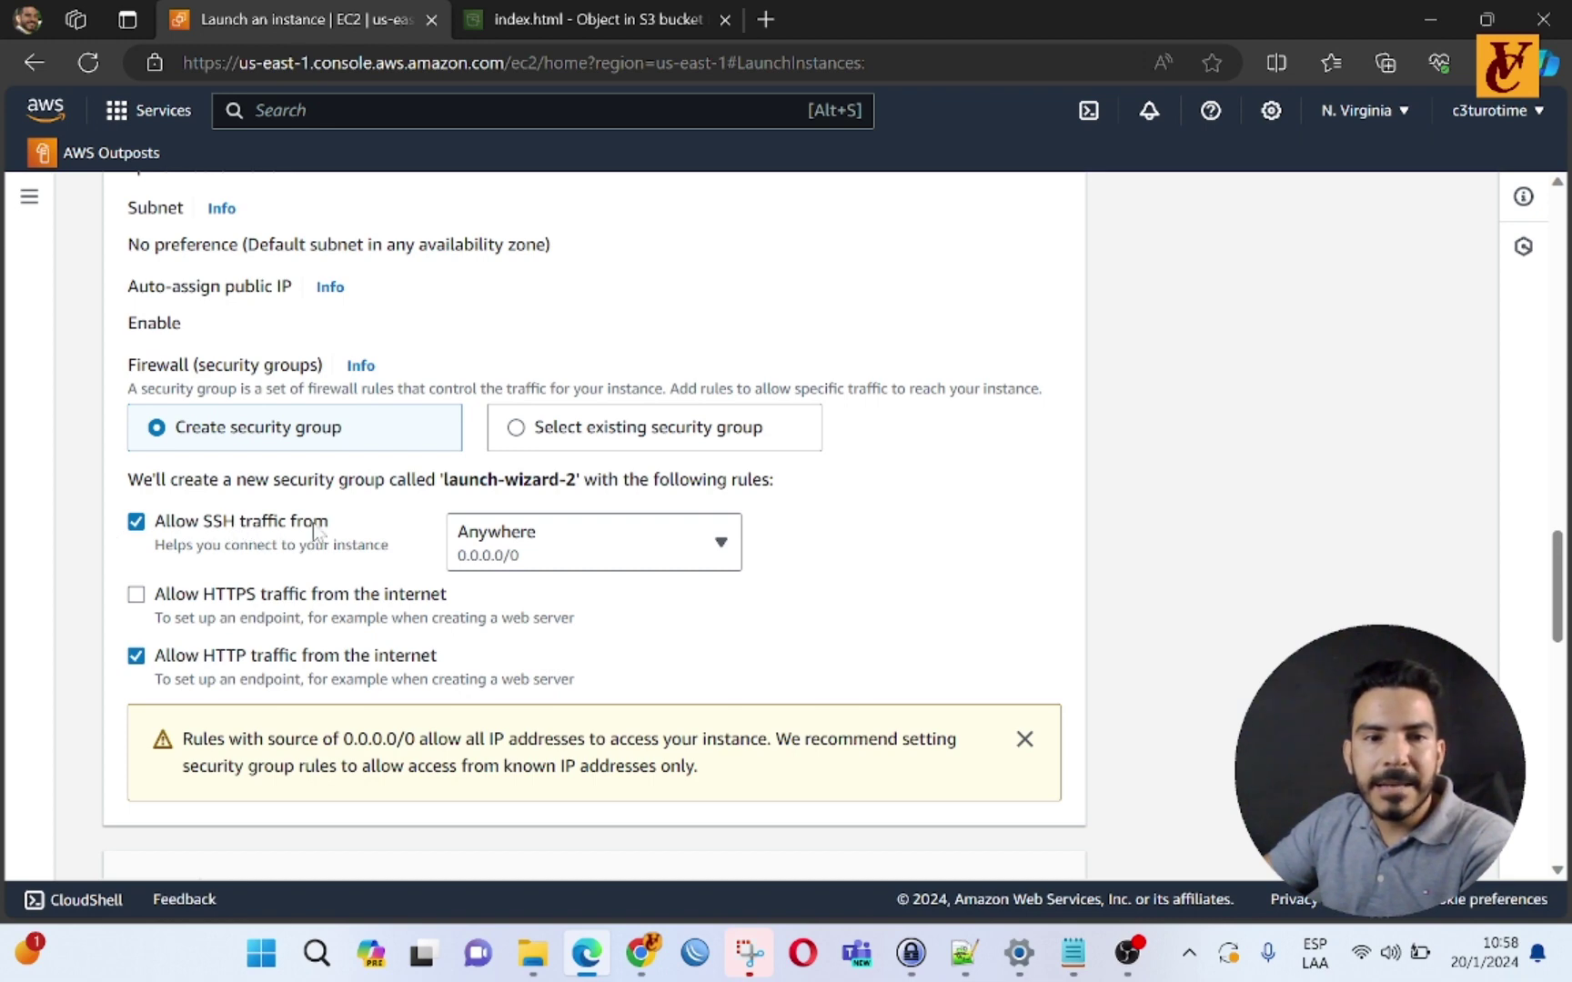
click(558, 541)
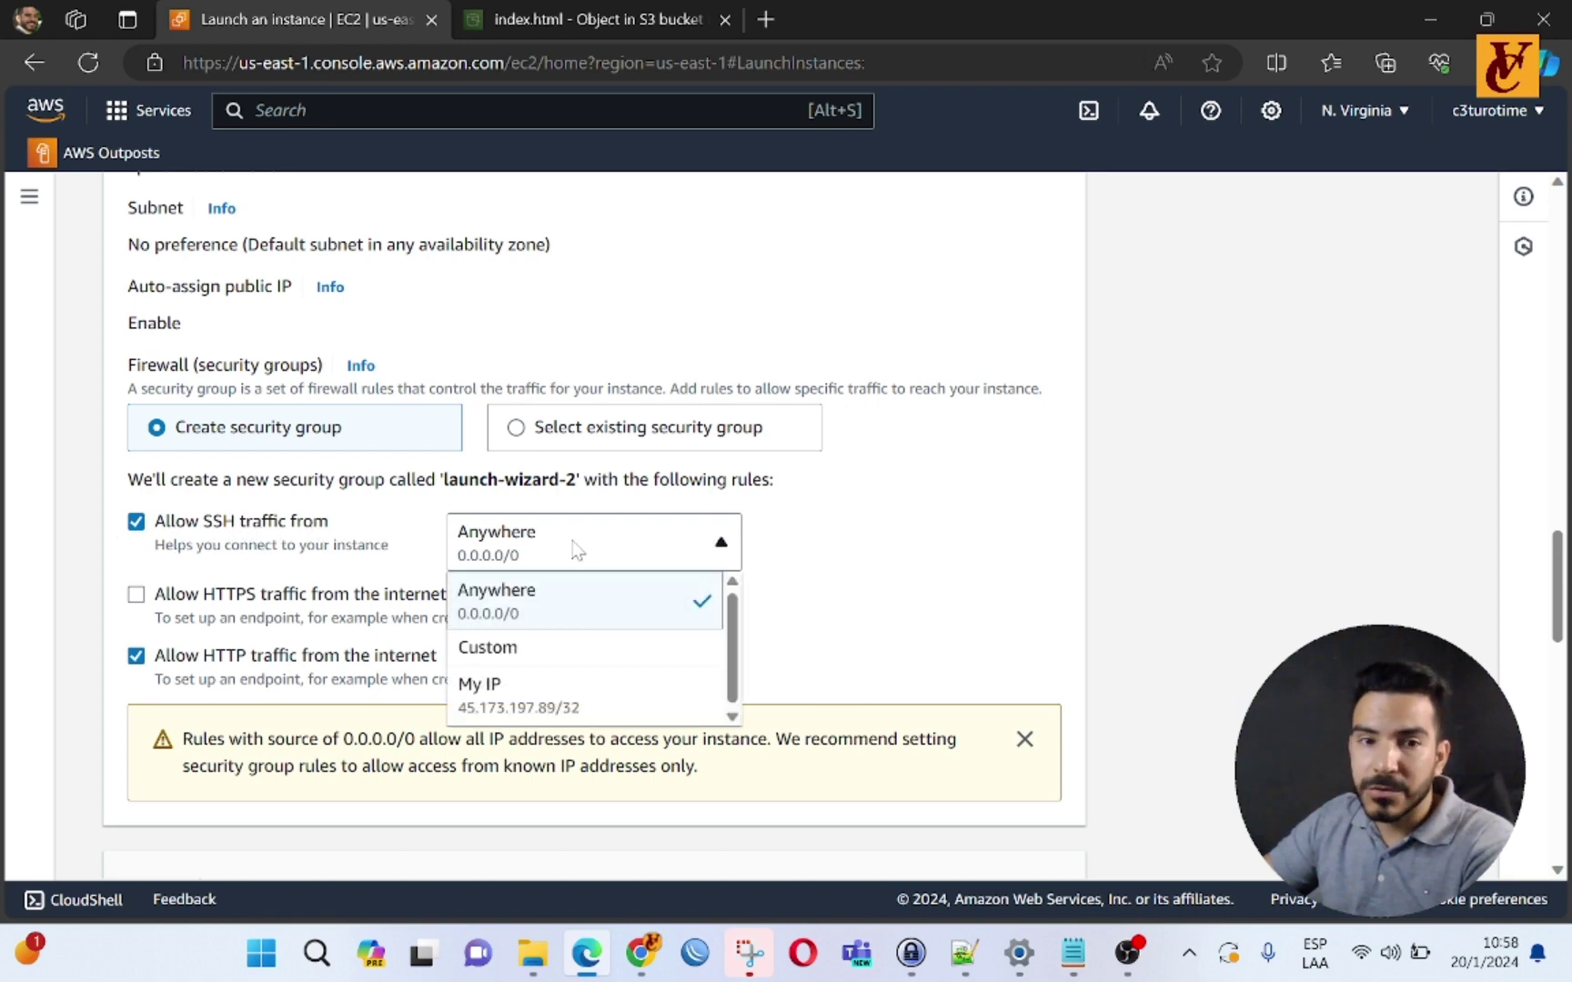
click(564, 700)
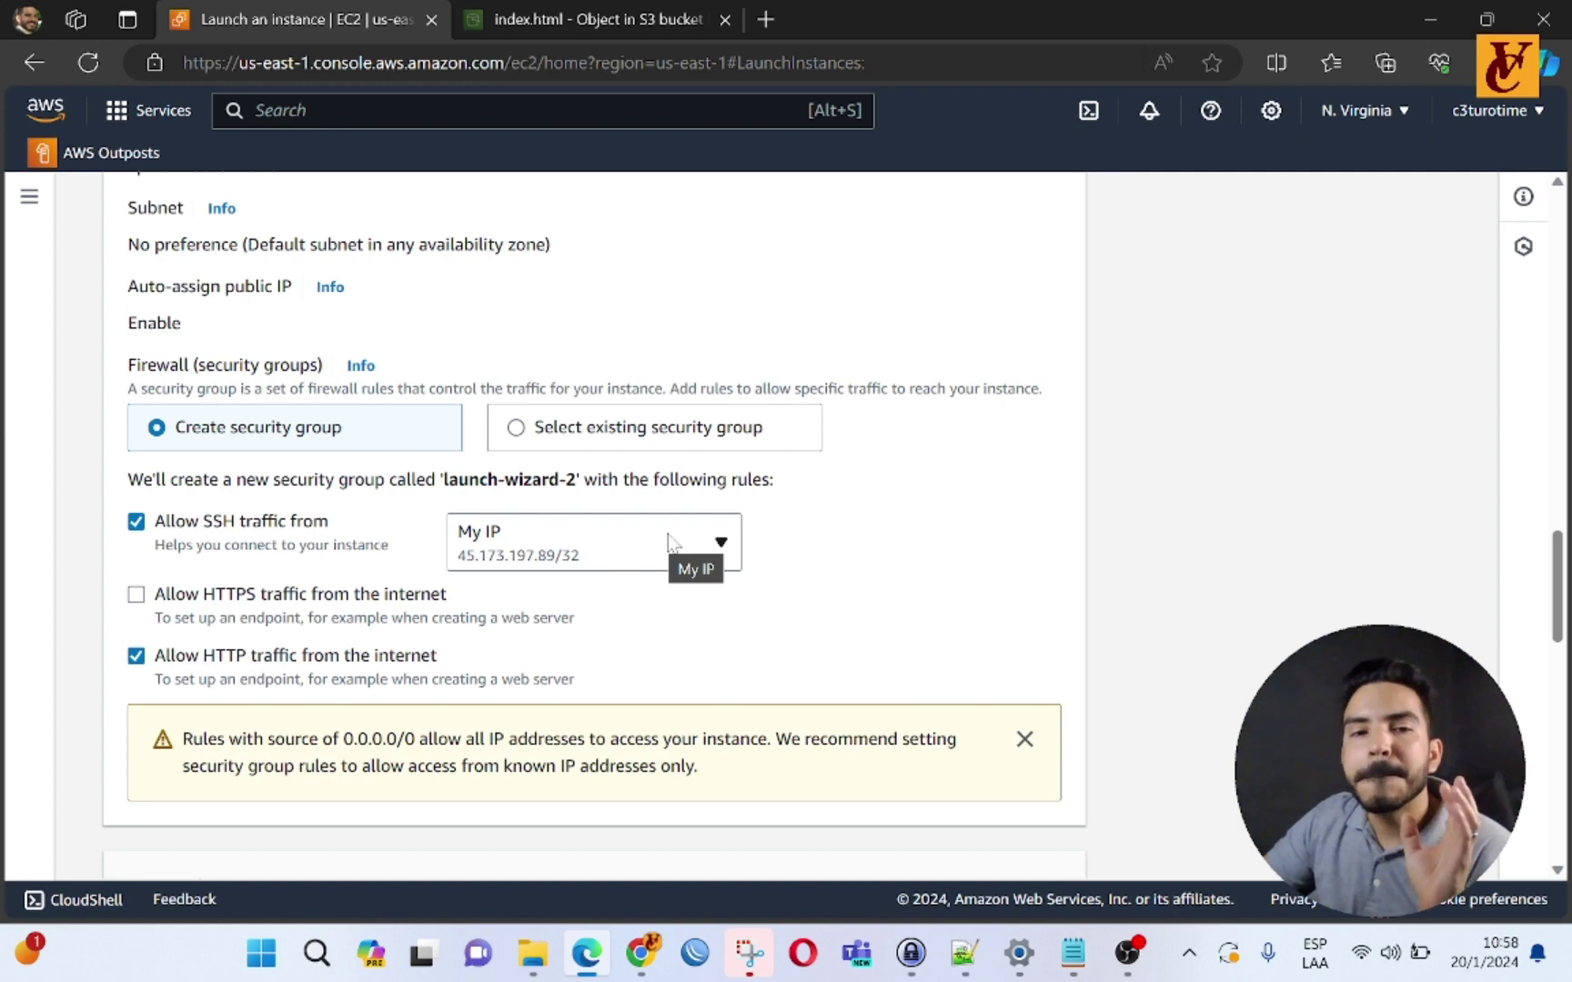
click(591, 557)
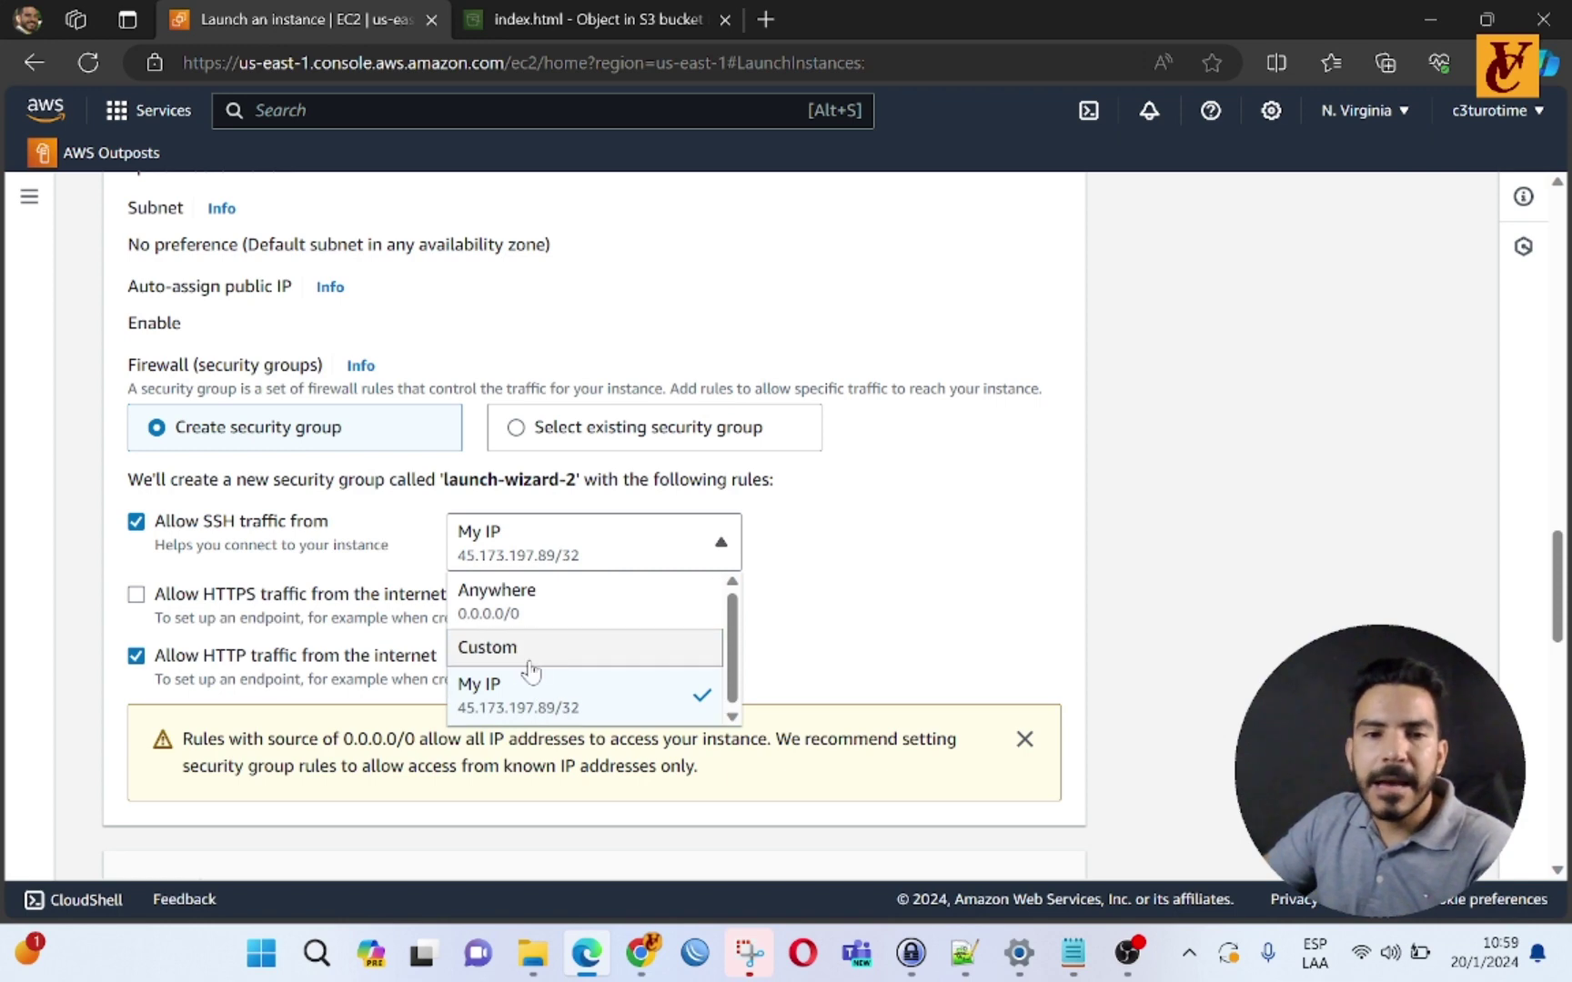
click(530, 649)
click(591, 576)
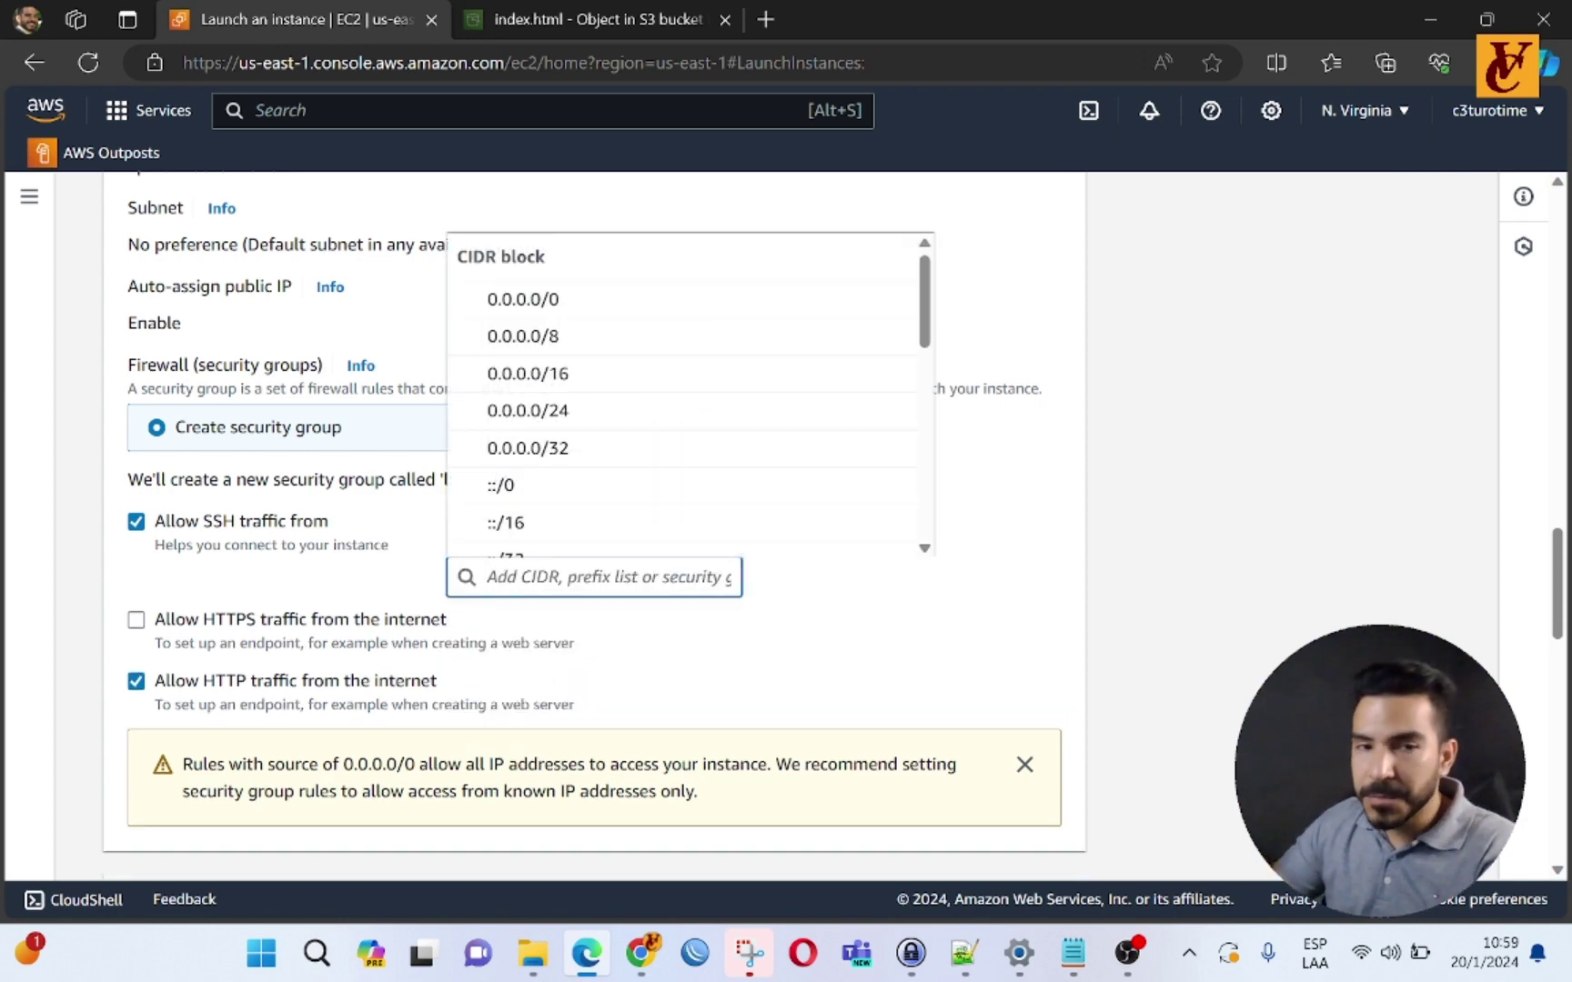
text(45.173.196.0/22)
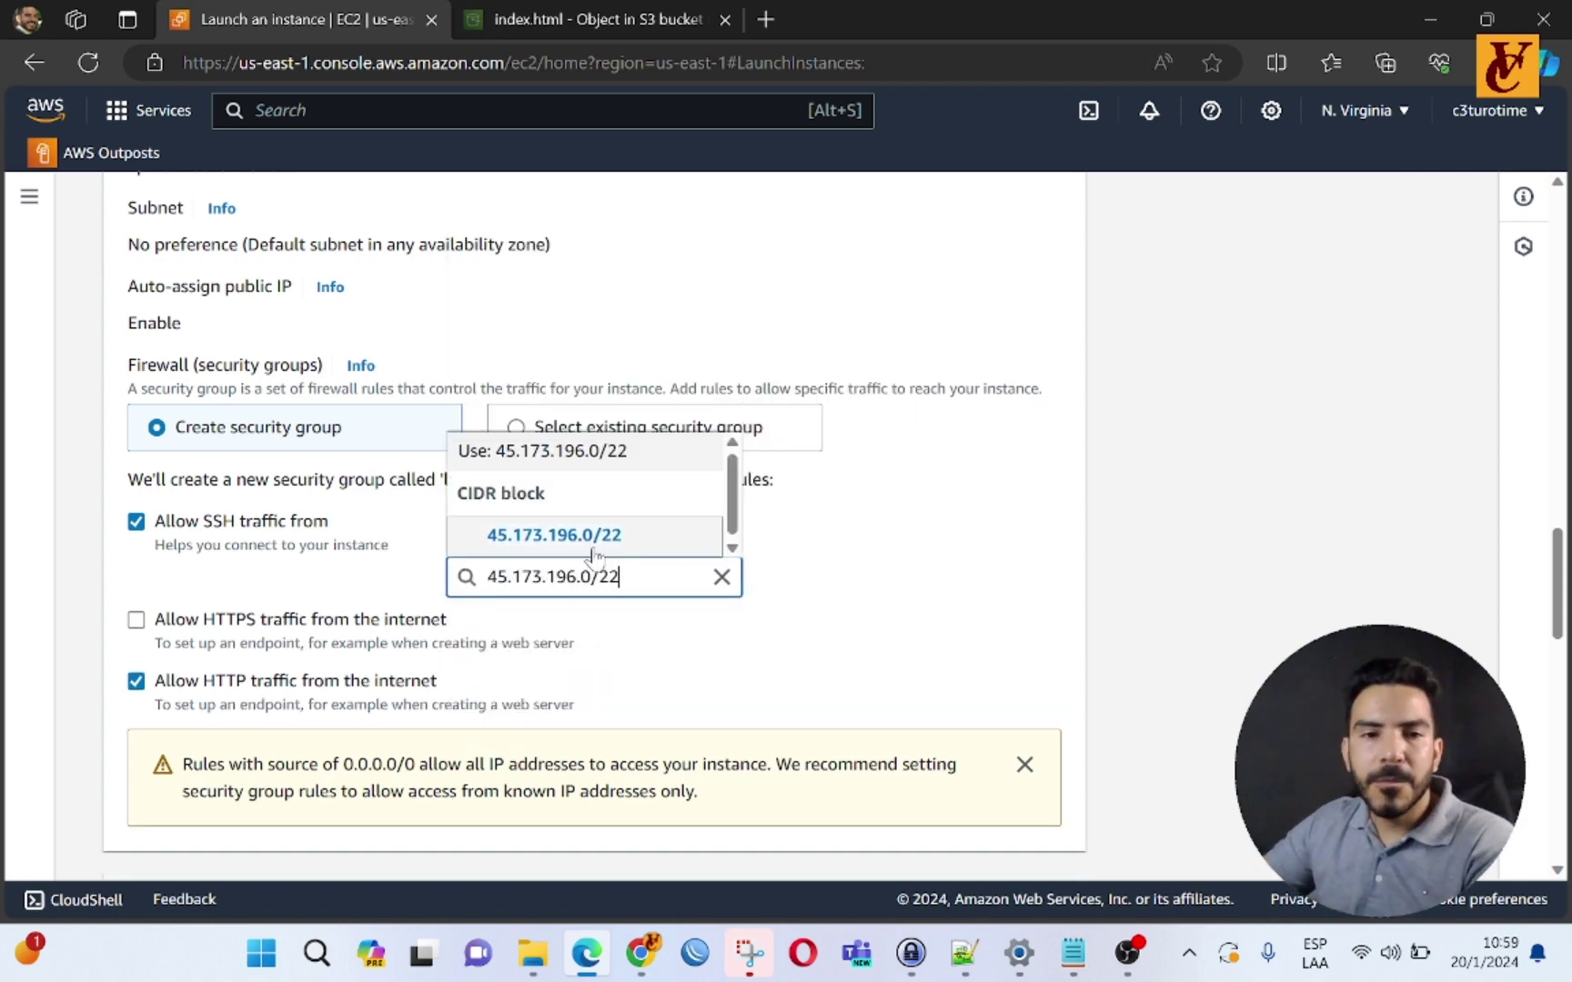
click(564, 537)
click(957, 622)
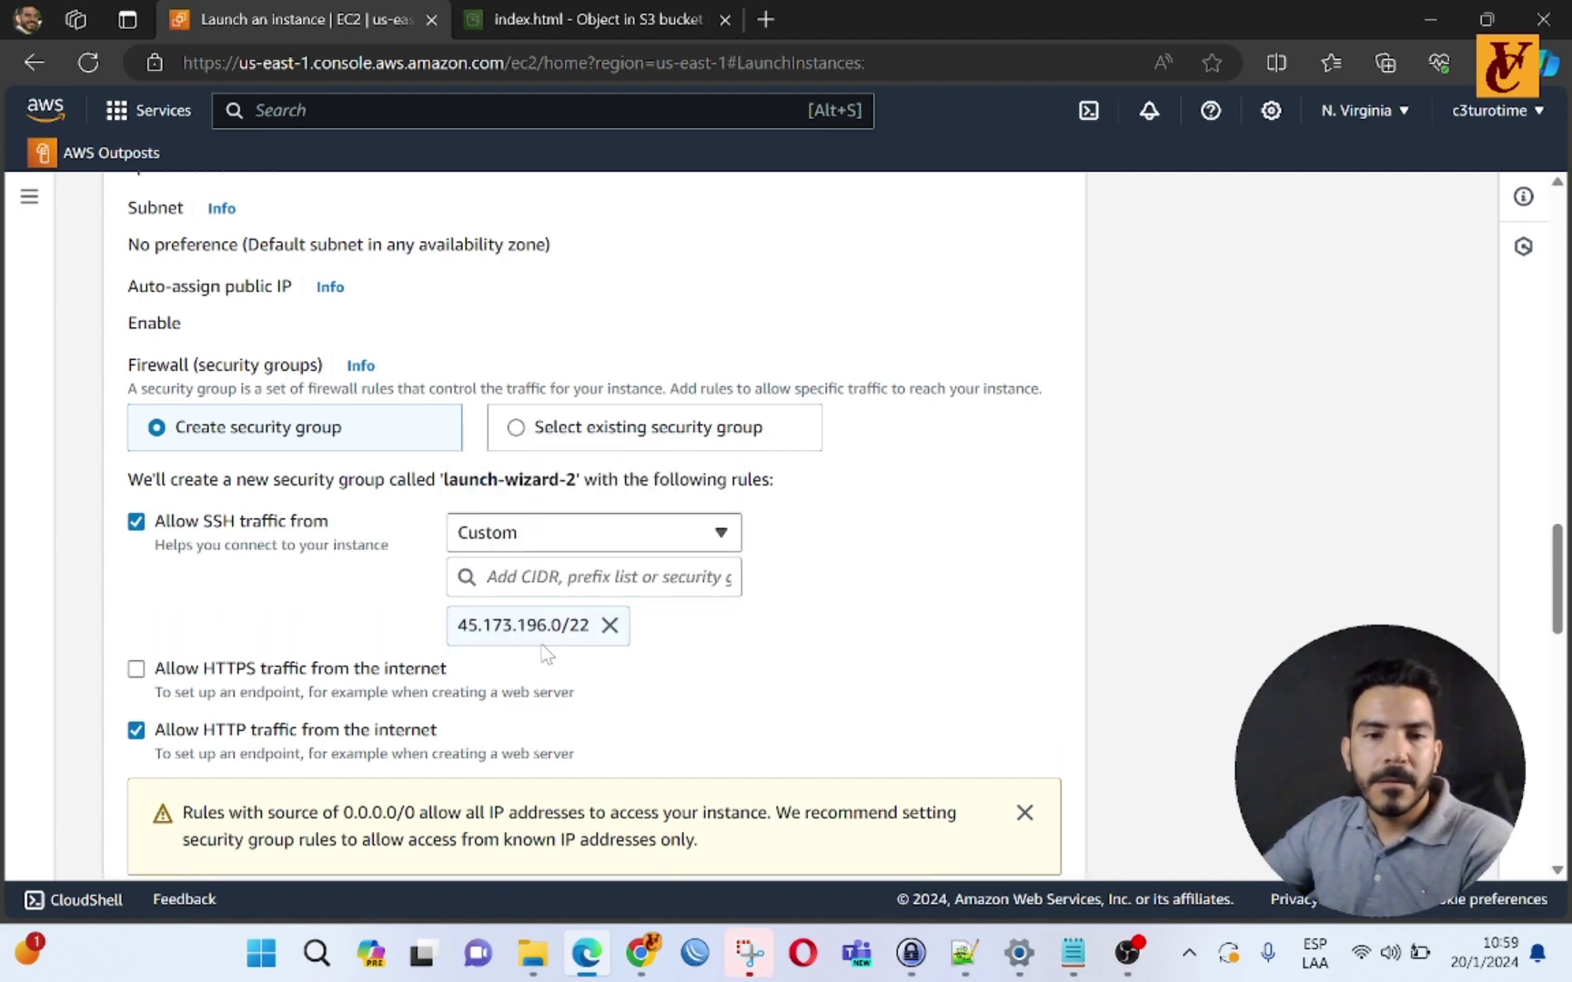
Step: Allow HTTPS traffic from the internet in the new security group's rules
scroll(908, 583, down, 3)
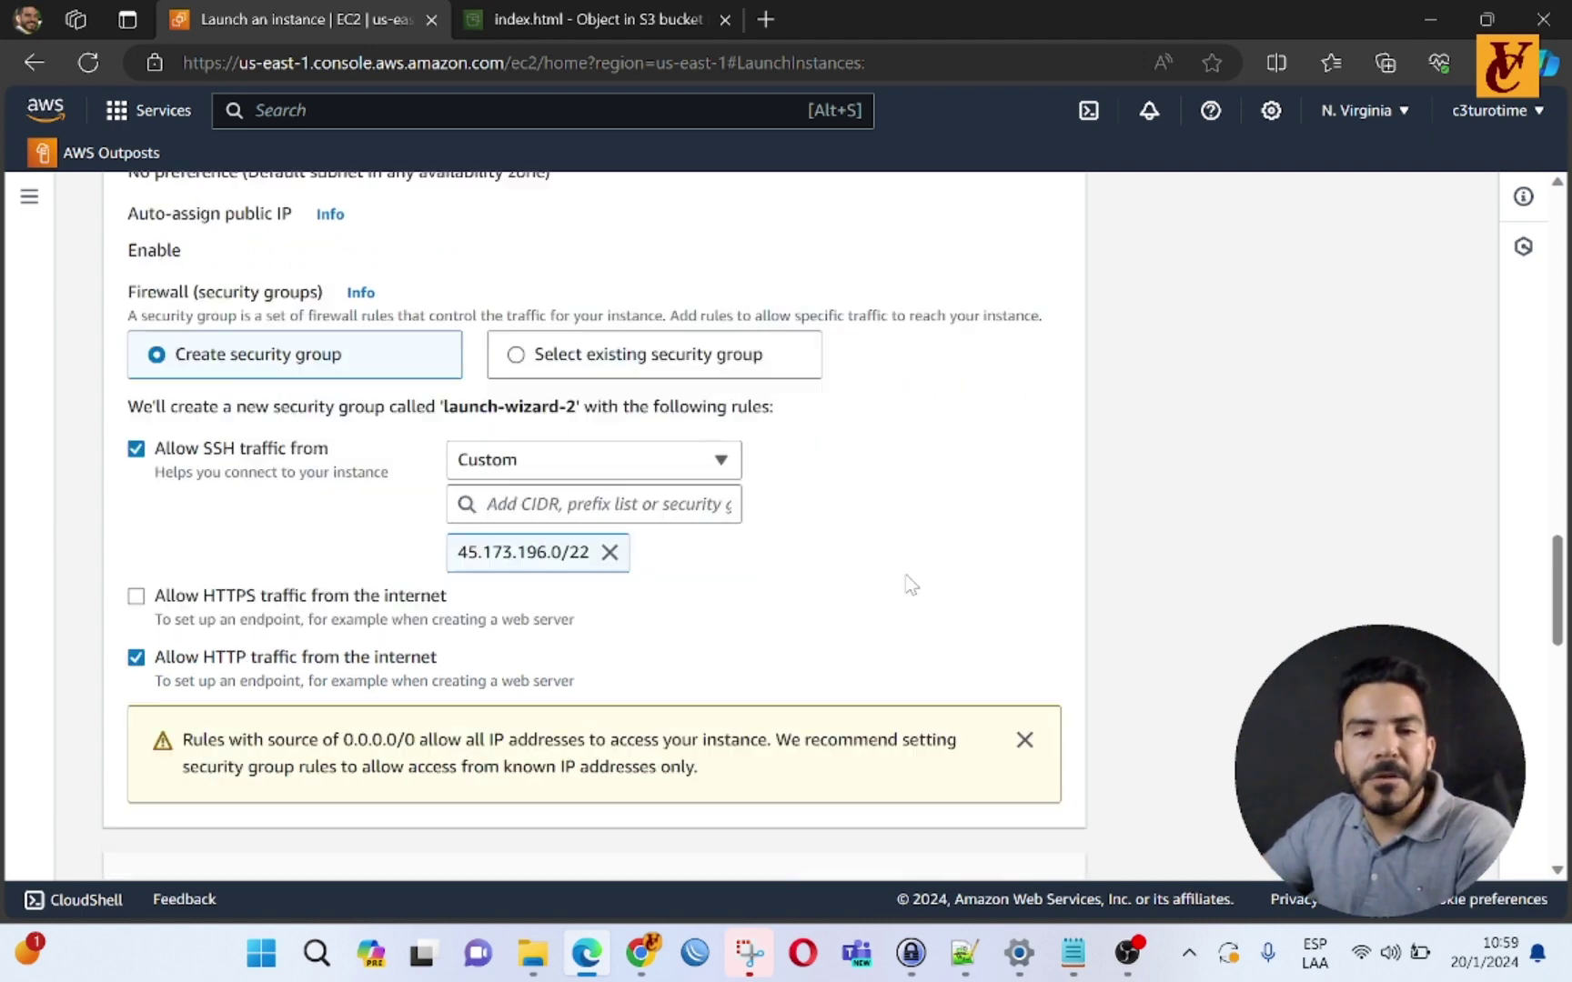
scroll(550, 534, down, 2)
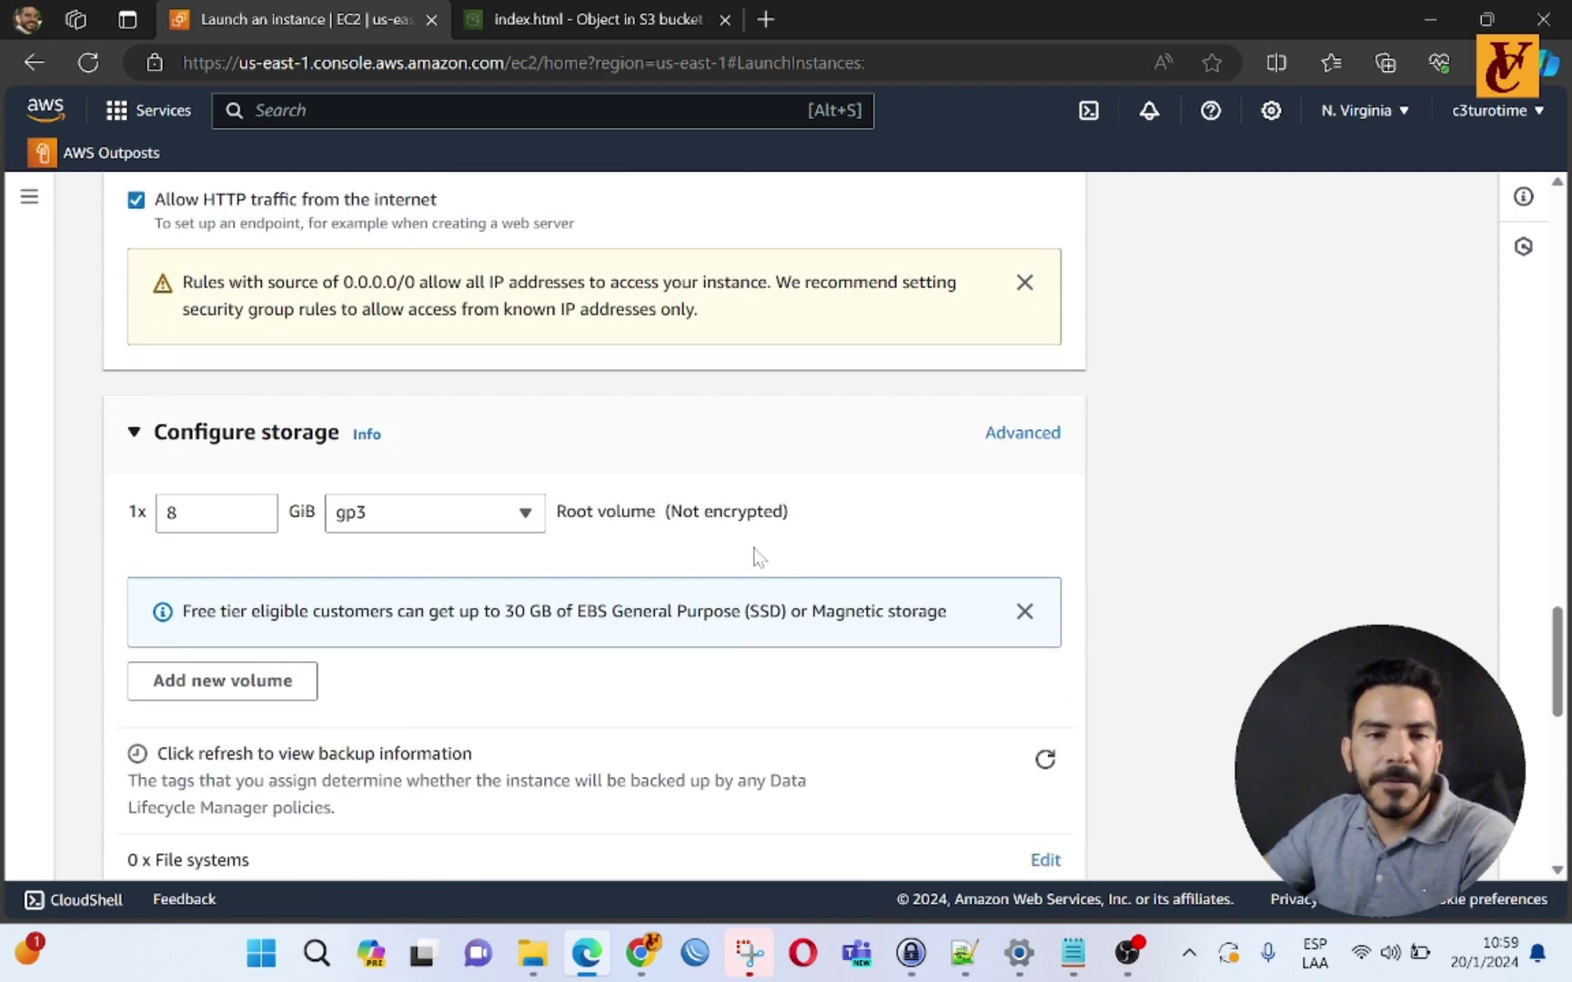
scroll(754, 550, up, 2)
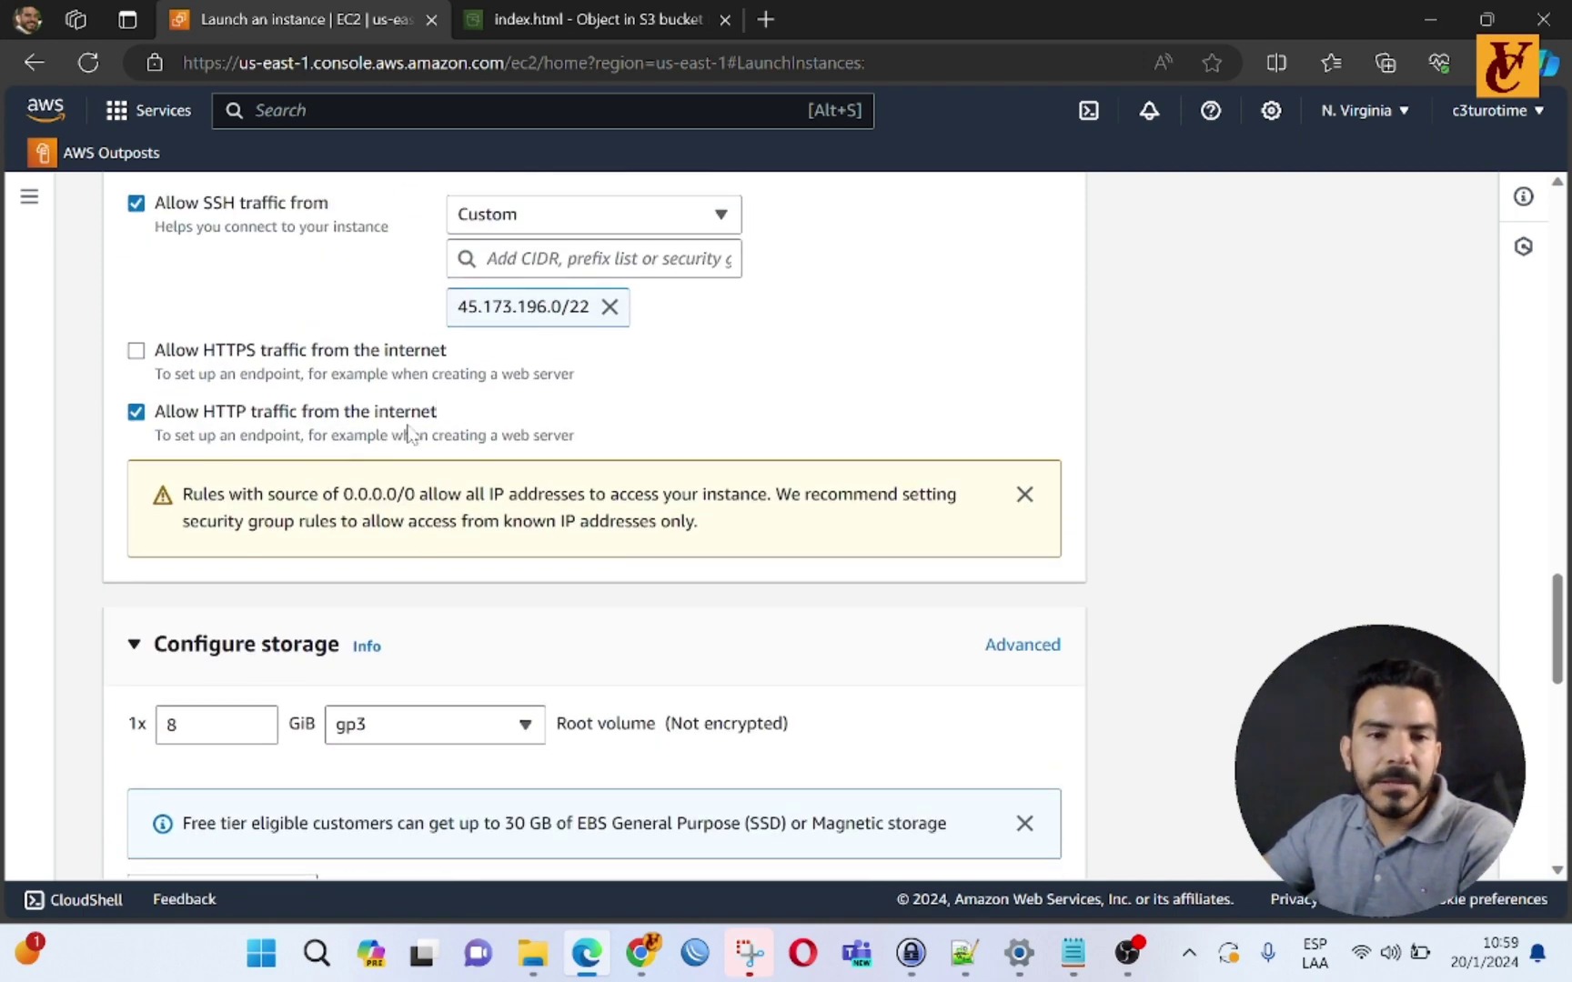
click(135, 351)
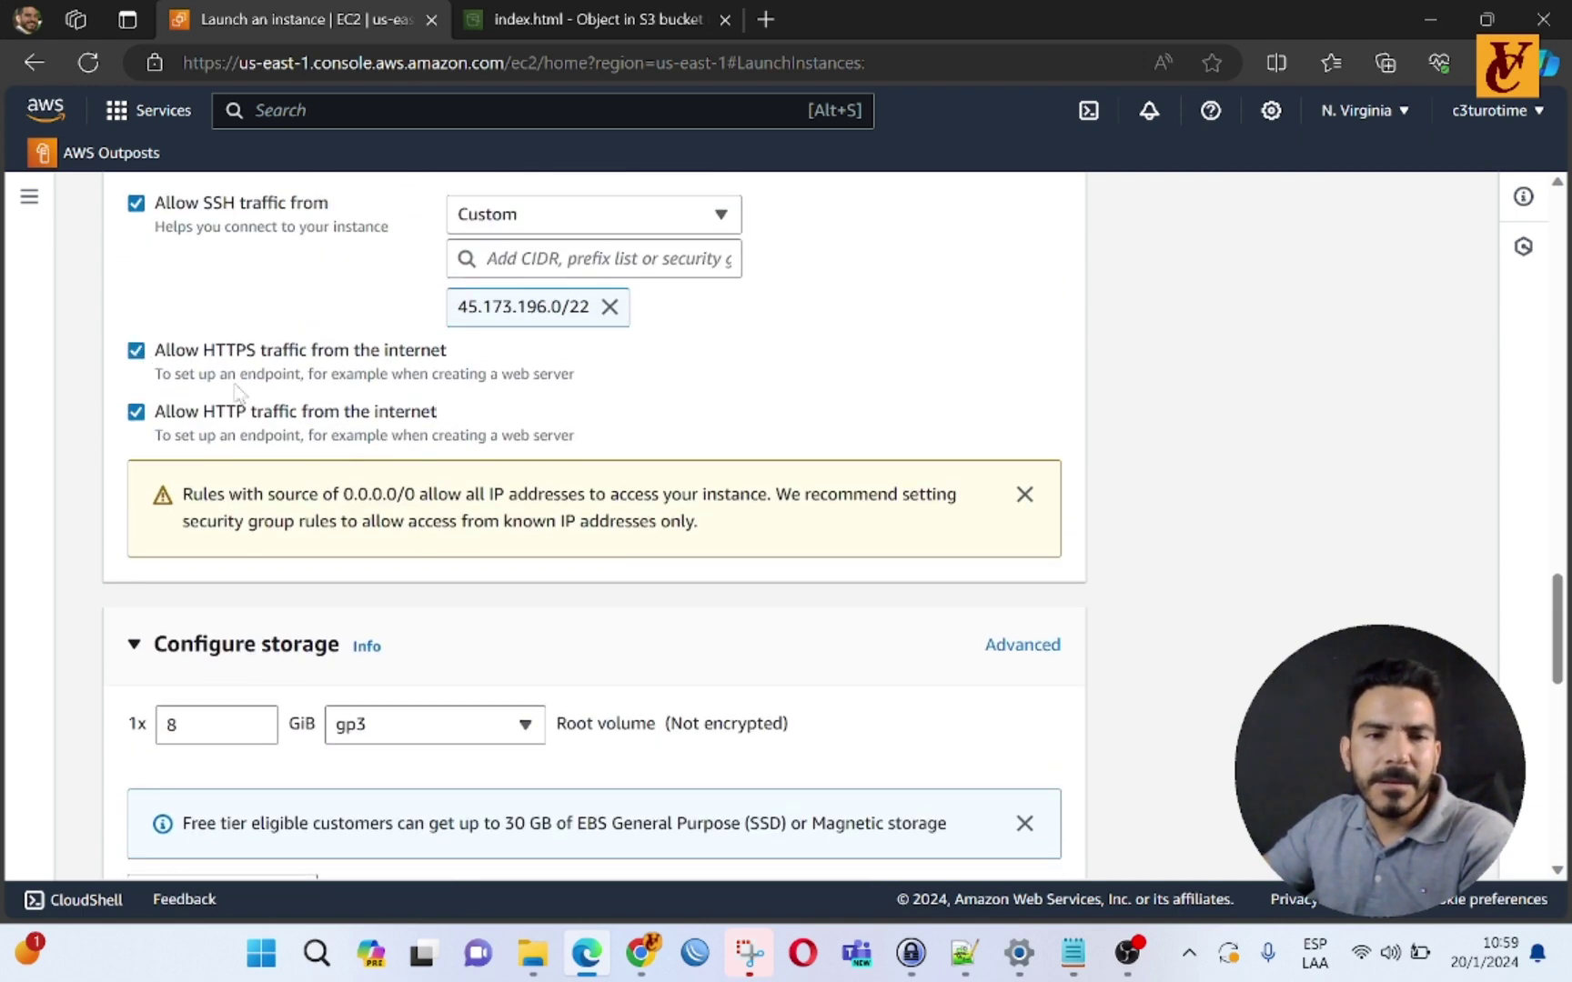
Step: Review the storage configuration, expand the advanced details, and set the IAM instance profile to Ec2_full_access_to_S3
scroll(790, 439, down, 3)
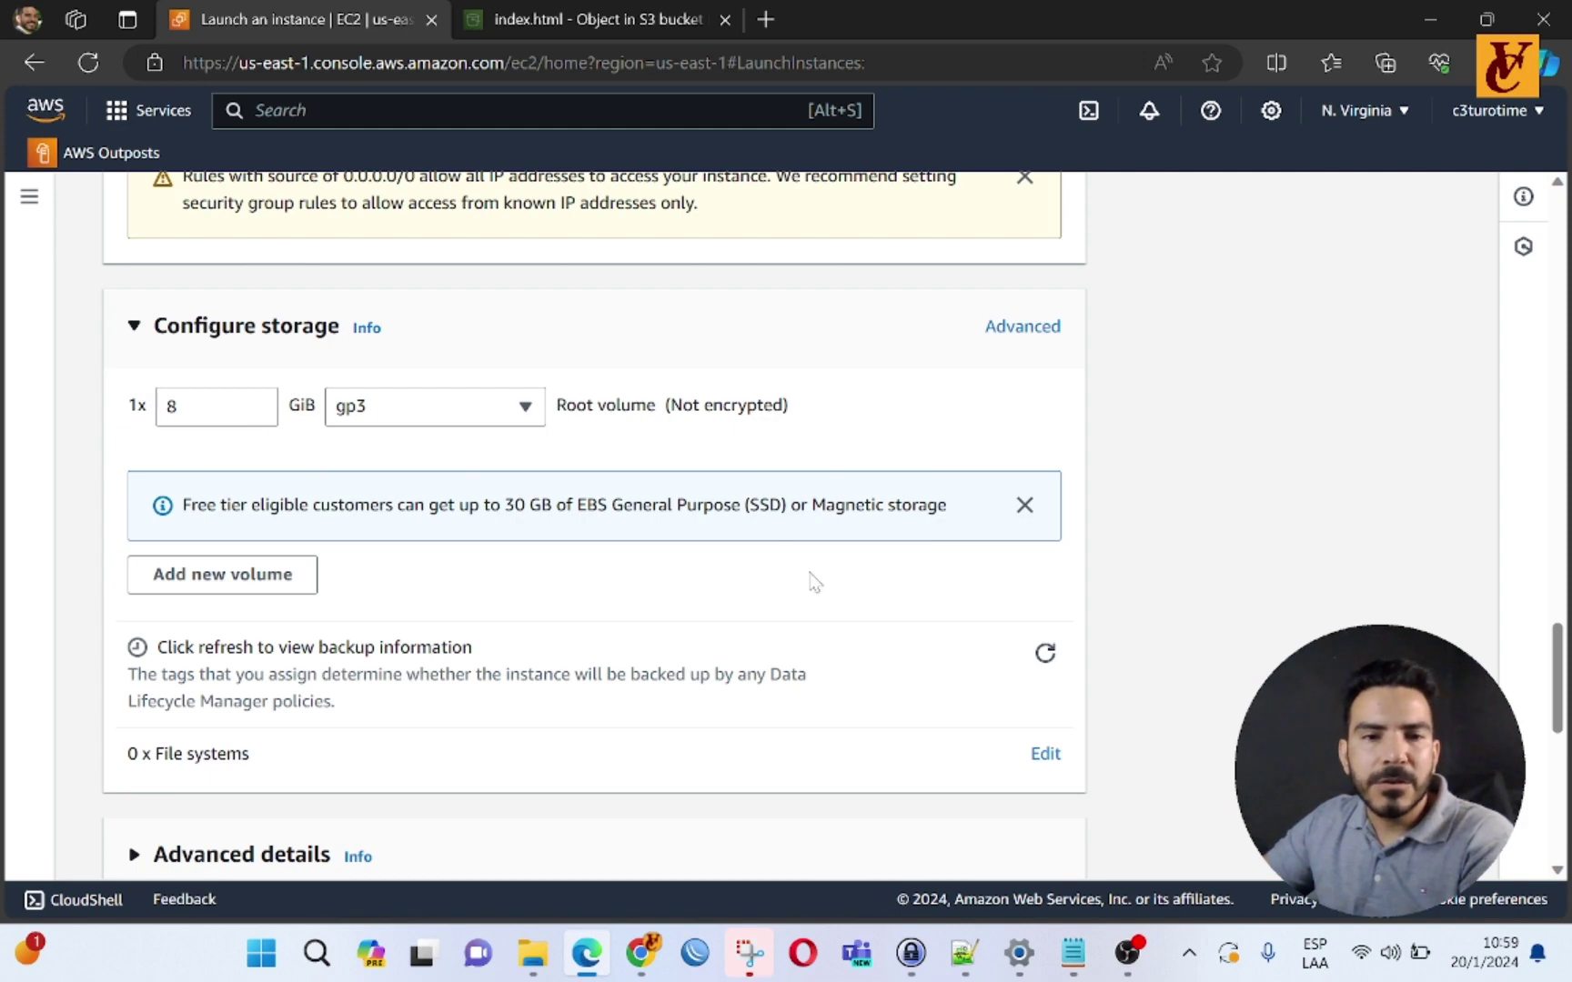
drag(216, 506, 684, 505)
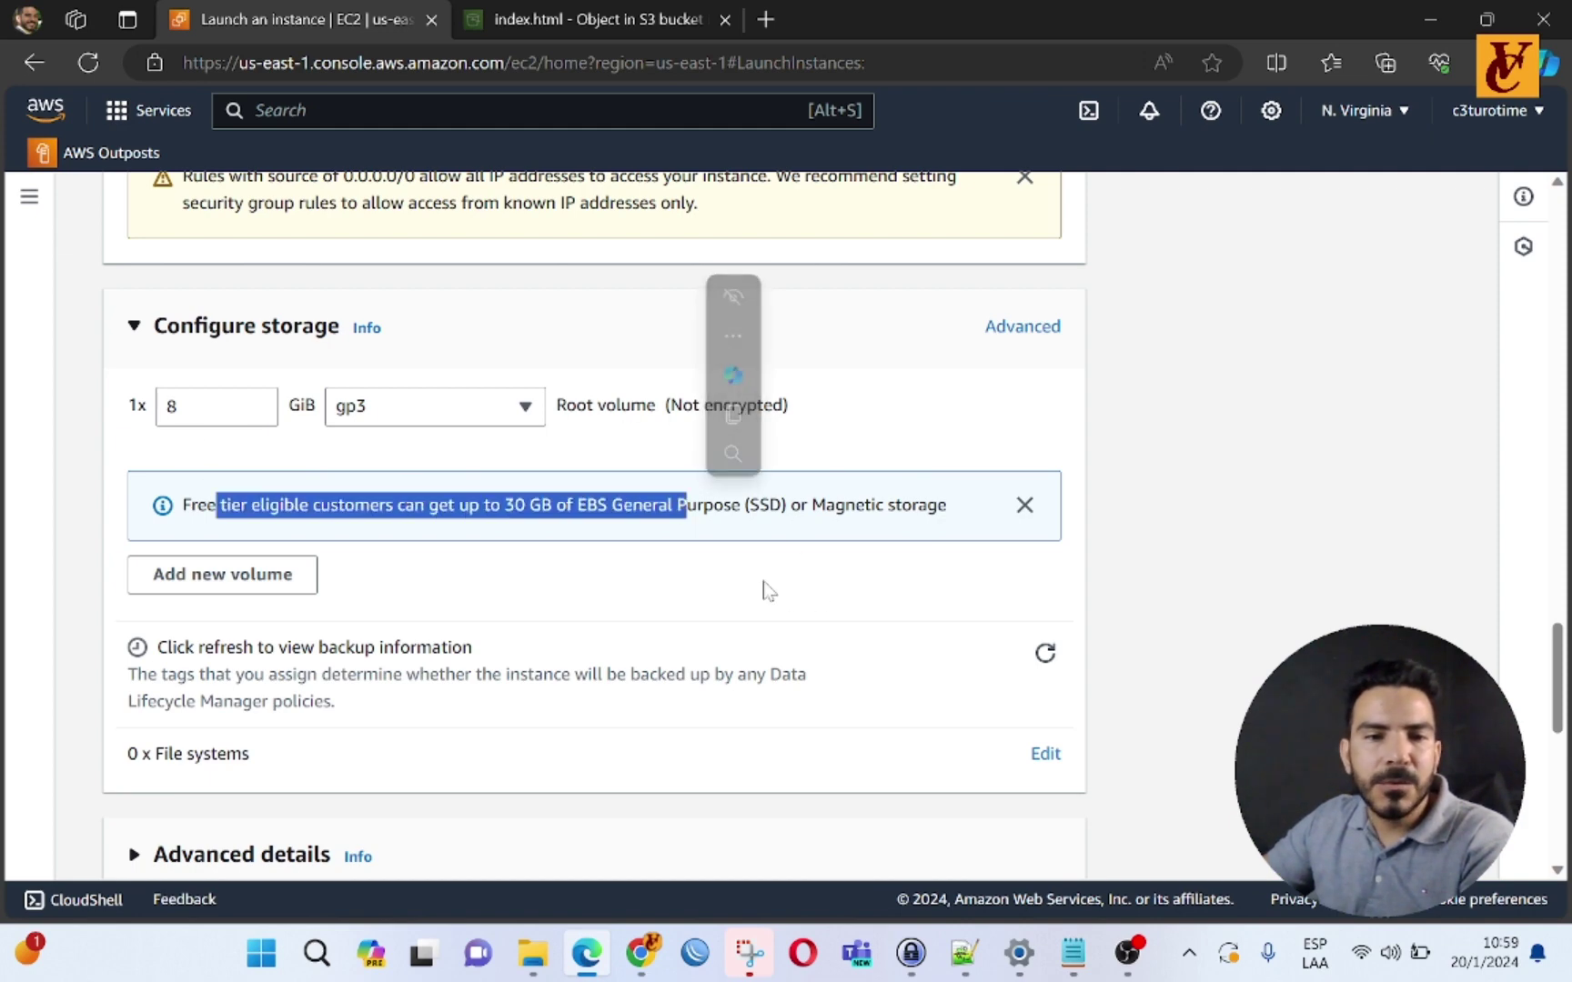
click(626, 575)
scroll(626, 575, down, 1)
scroll(628, 578, down, 5)
click(549, 328)
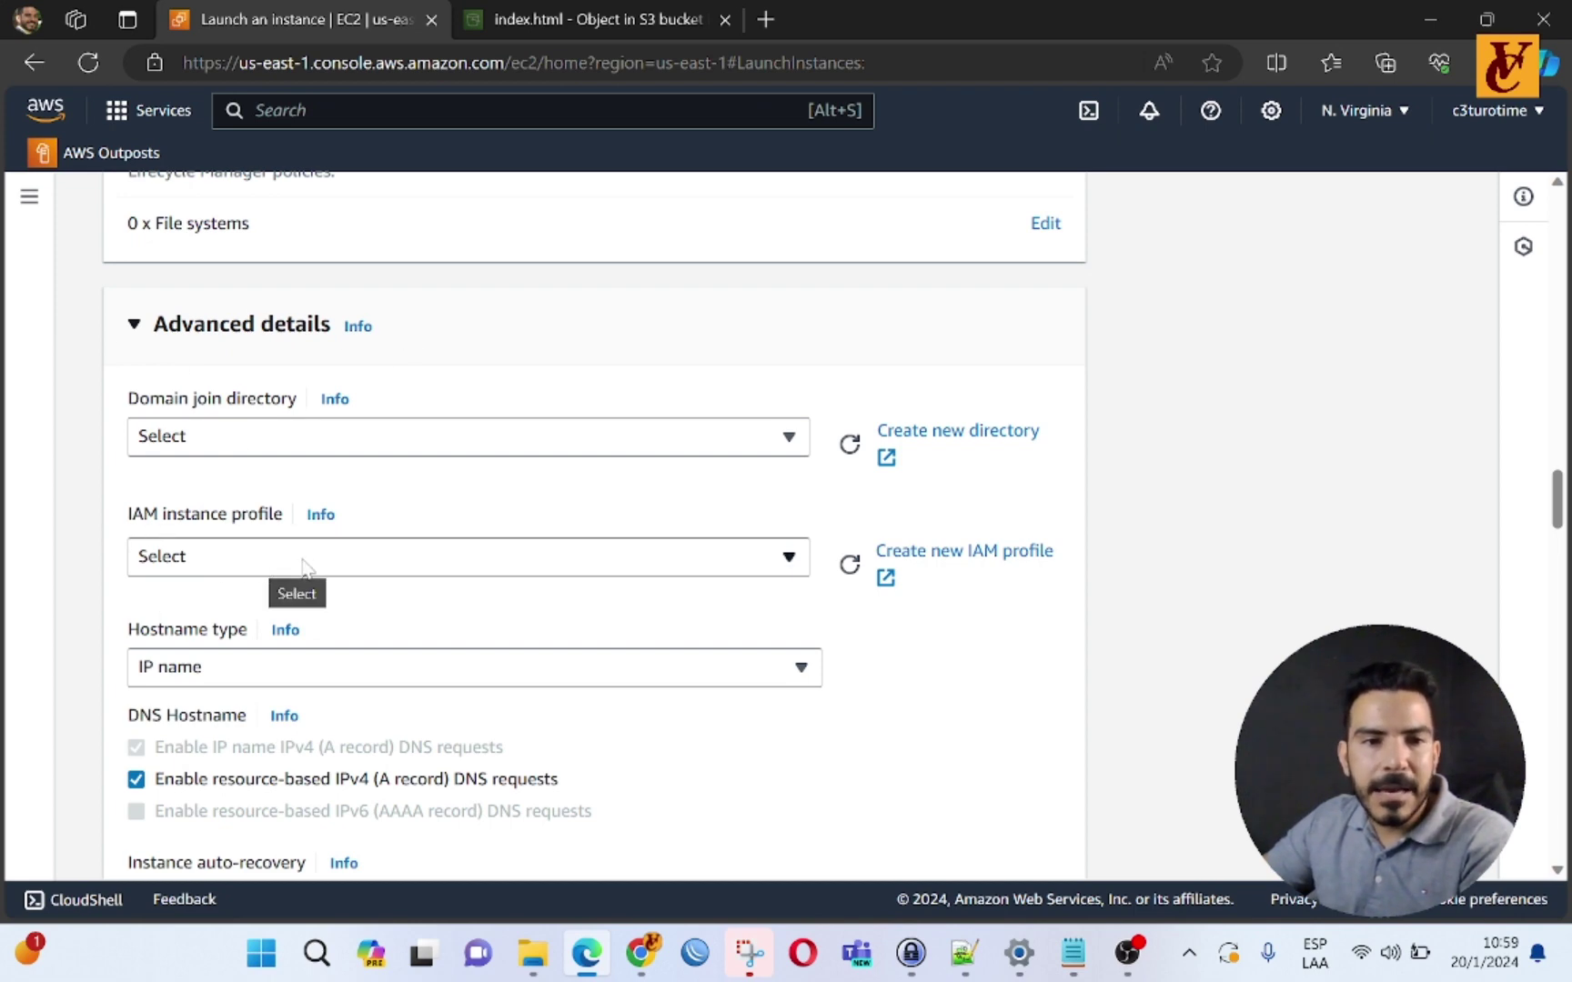
click(340, 566)
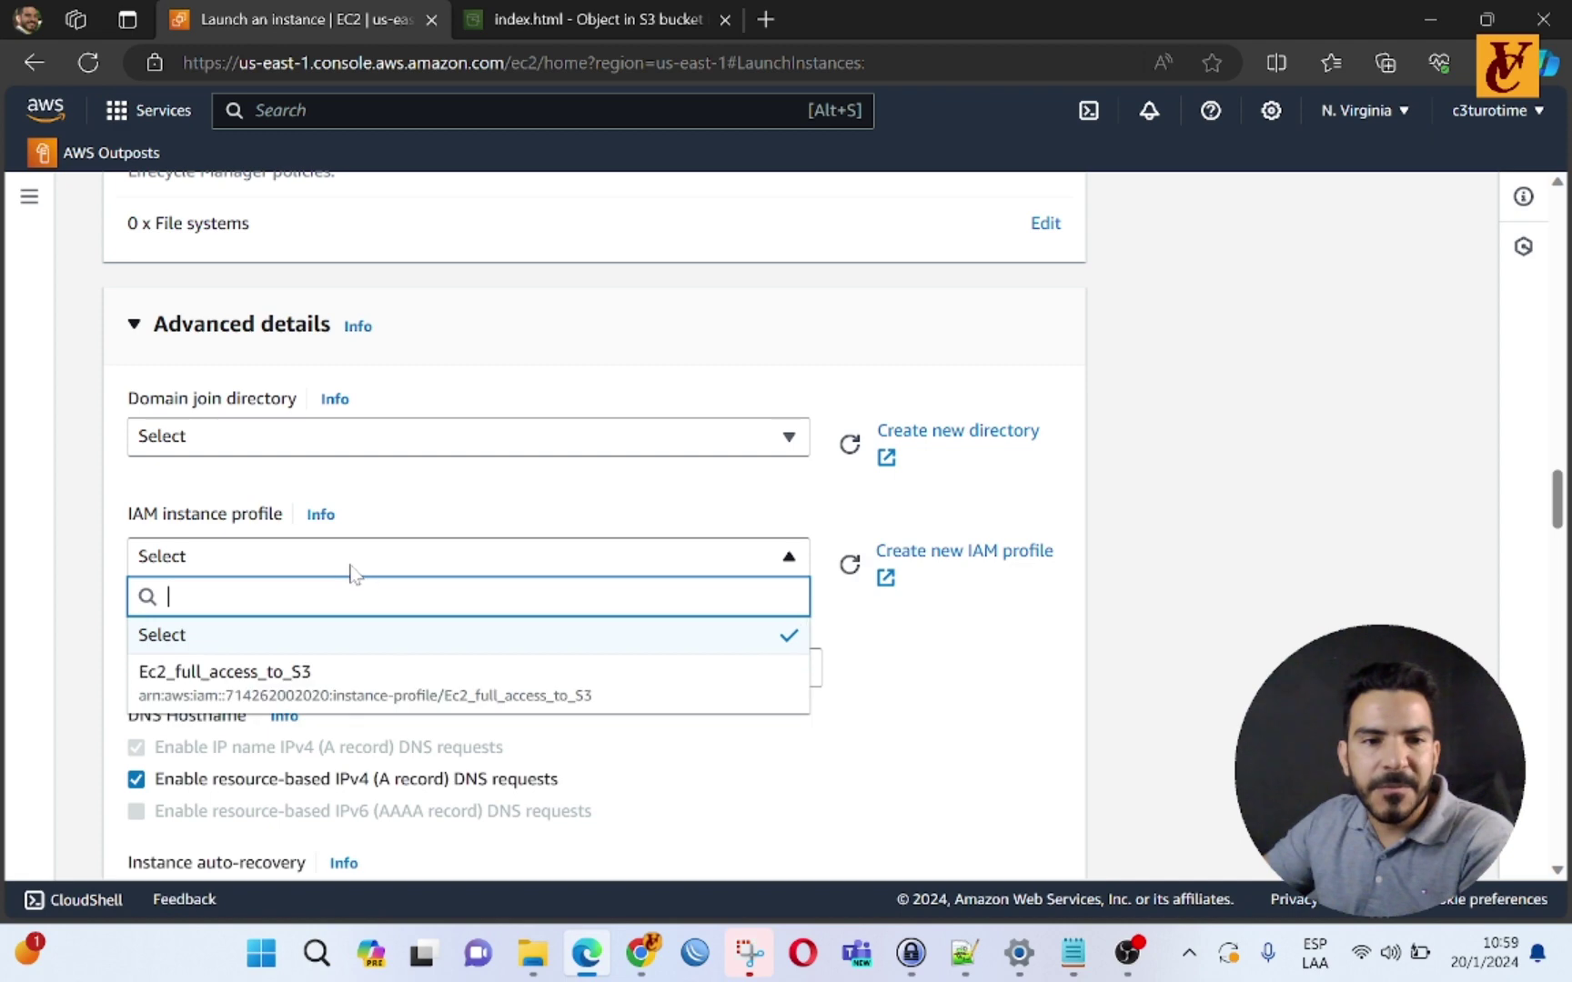
click(156, 694)
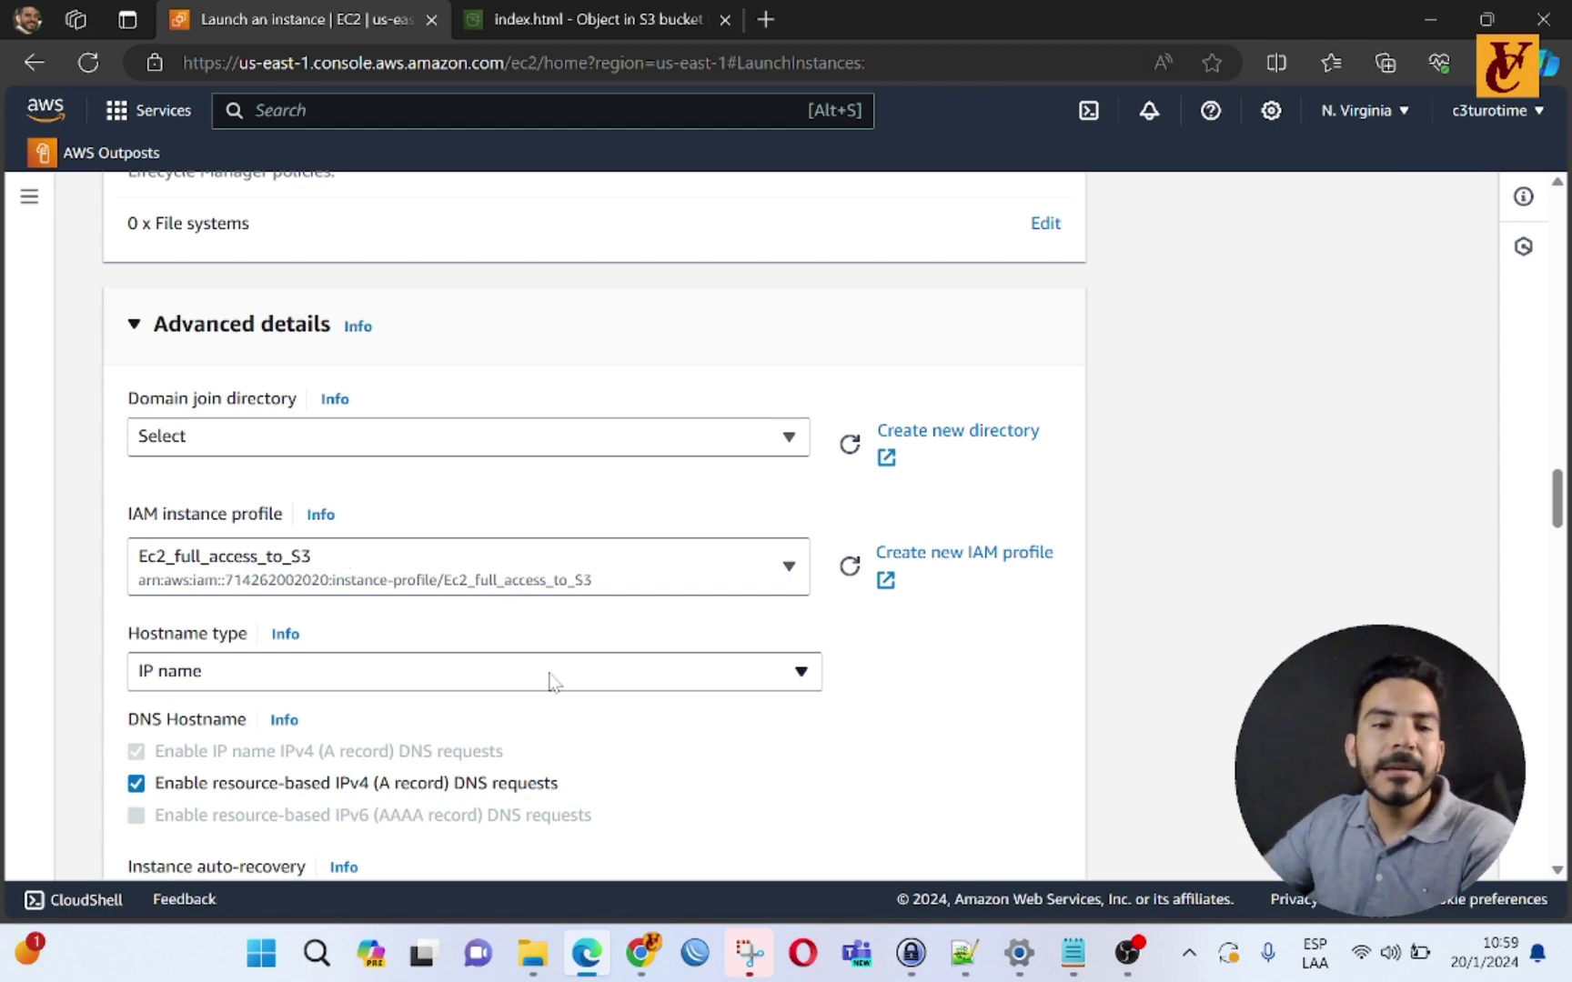
Step: Review the remaining advanced details and the launch summary, and launch the instance
scroll(663, 770, down, 1)
scroll(662, 770, down, 1)
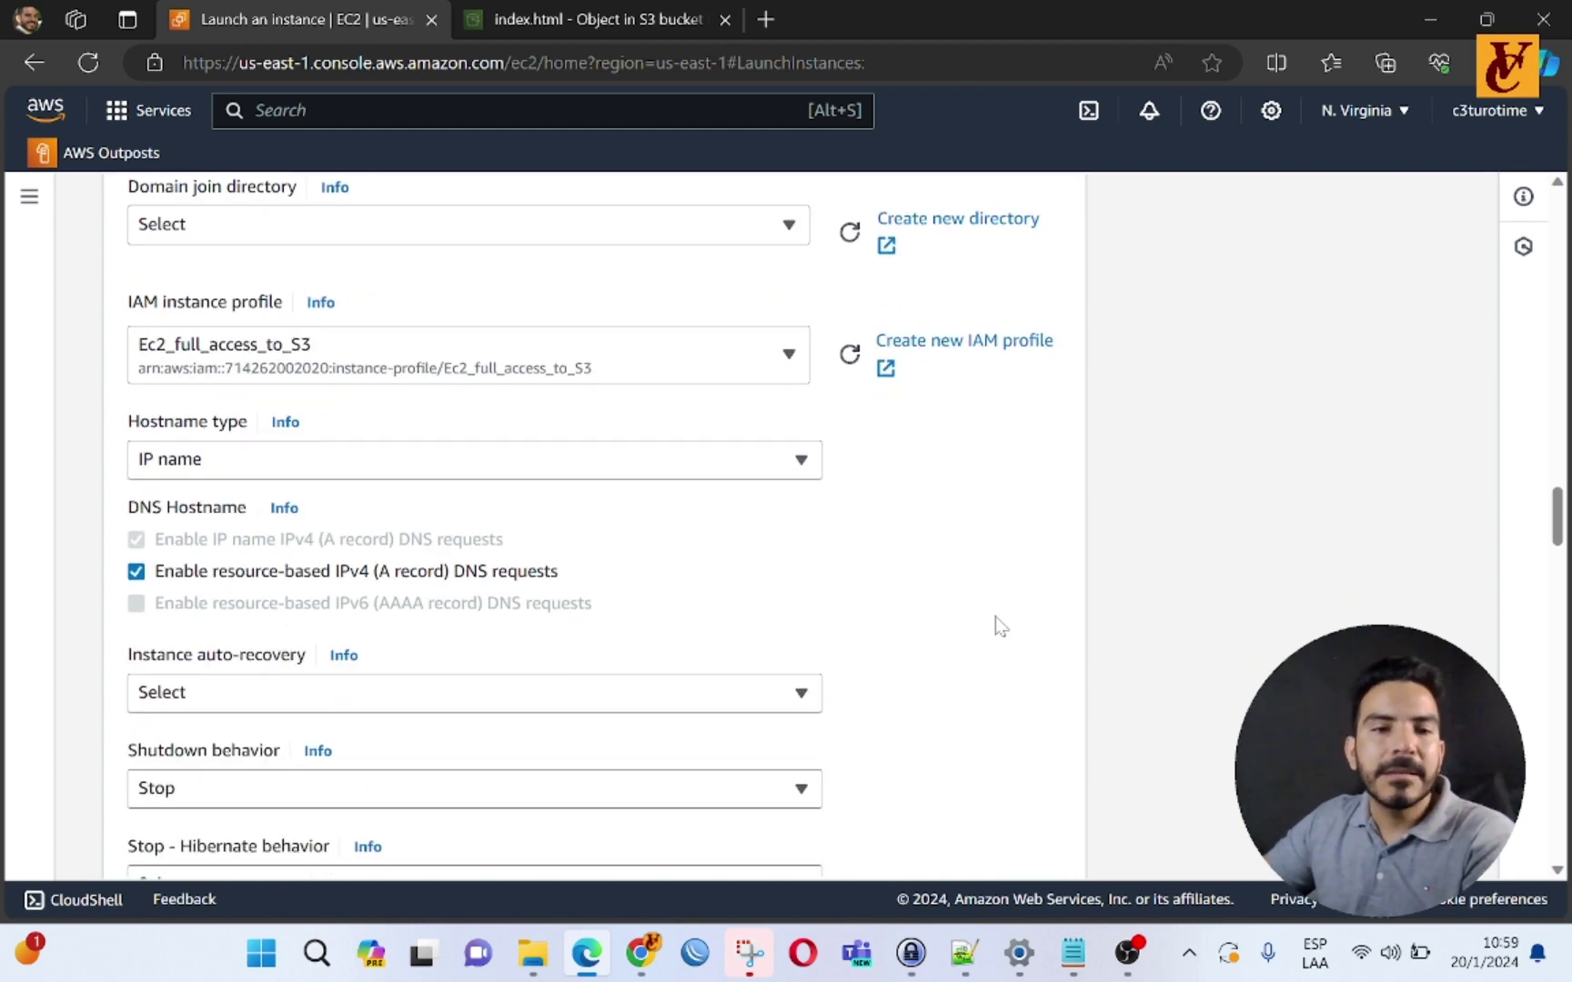
scroll(1046, 640, down, 6)
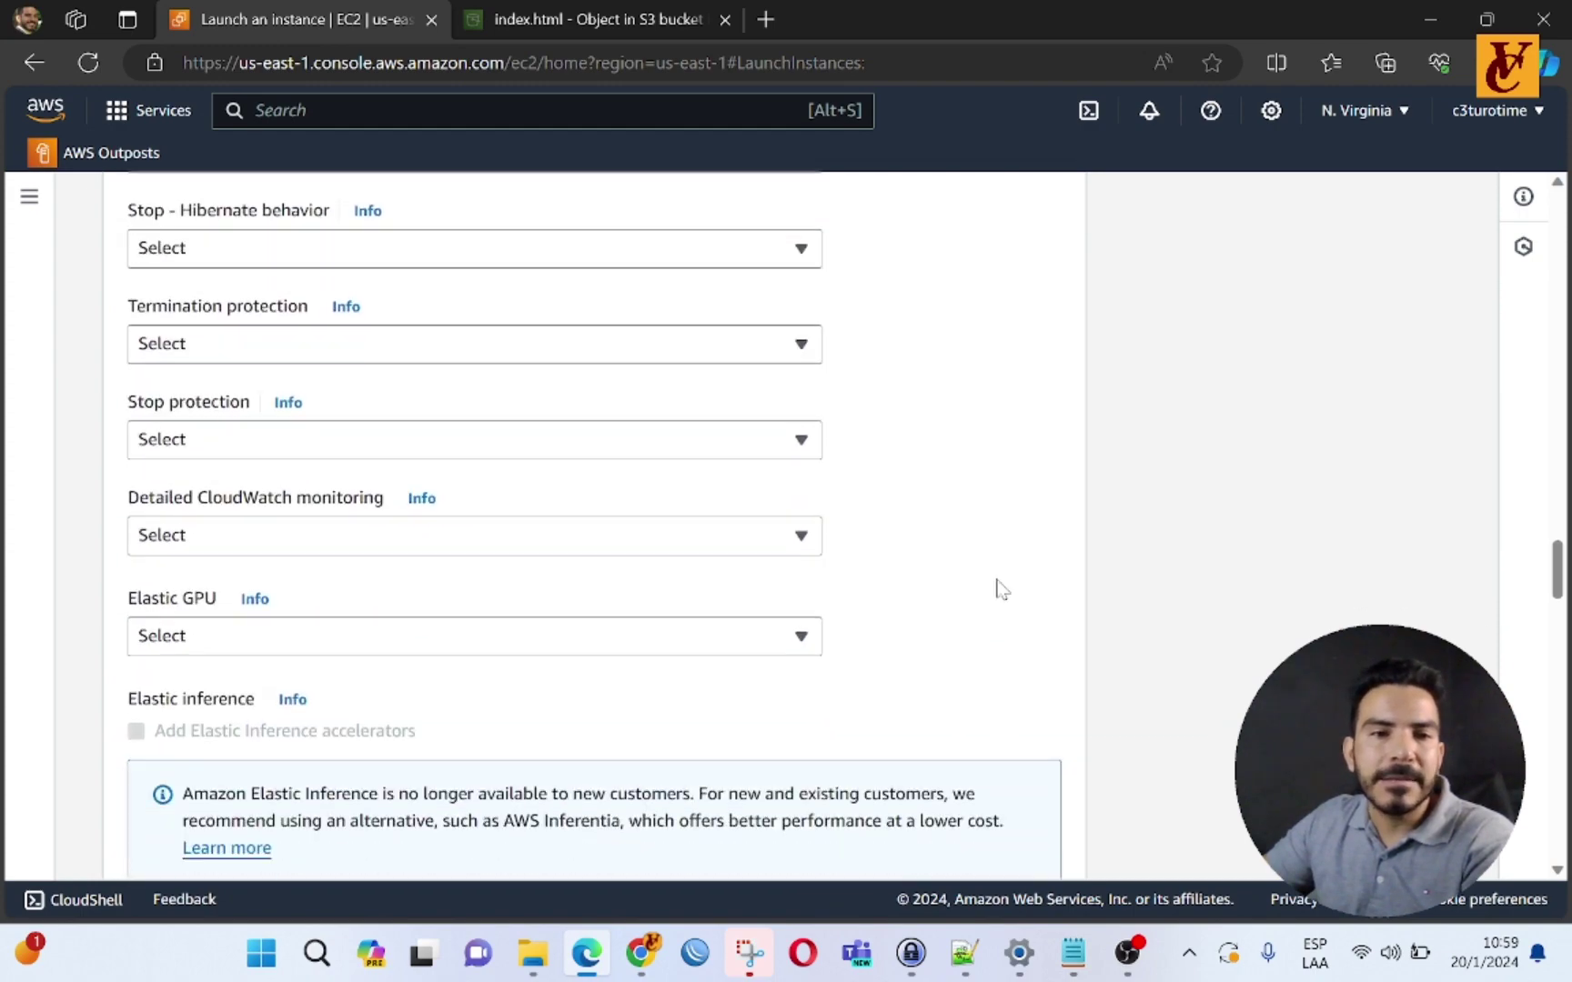
scroll(1001, 589, up, 3)
scroll(1080, 535, down, 10)
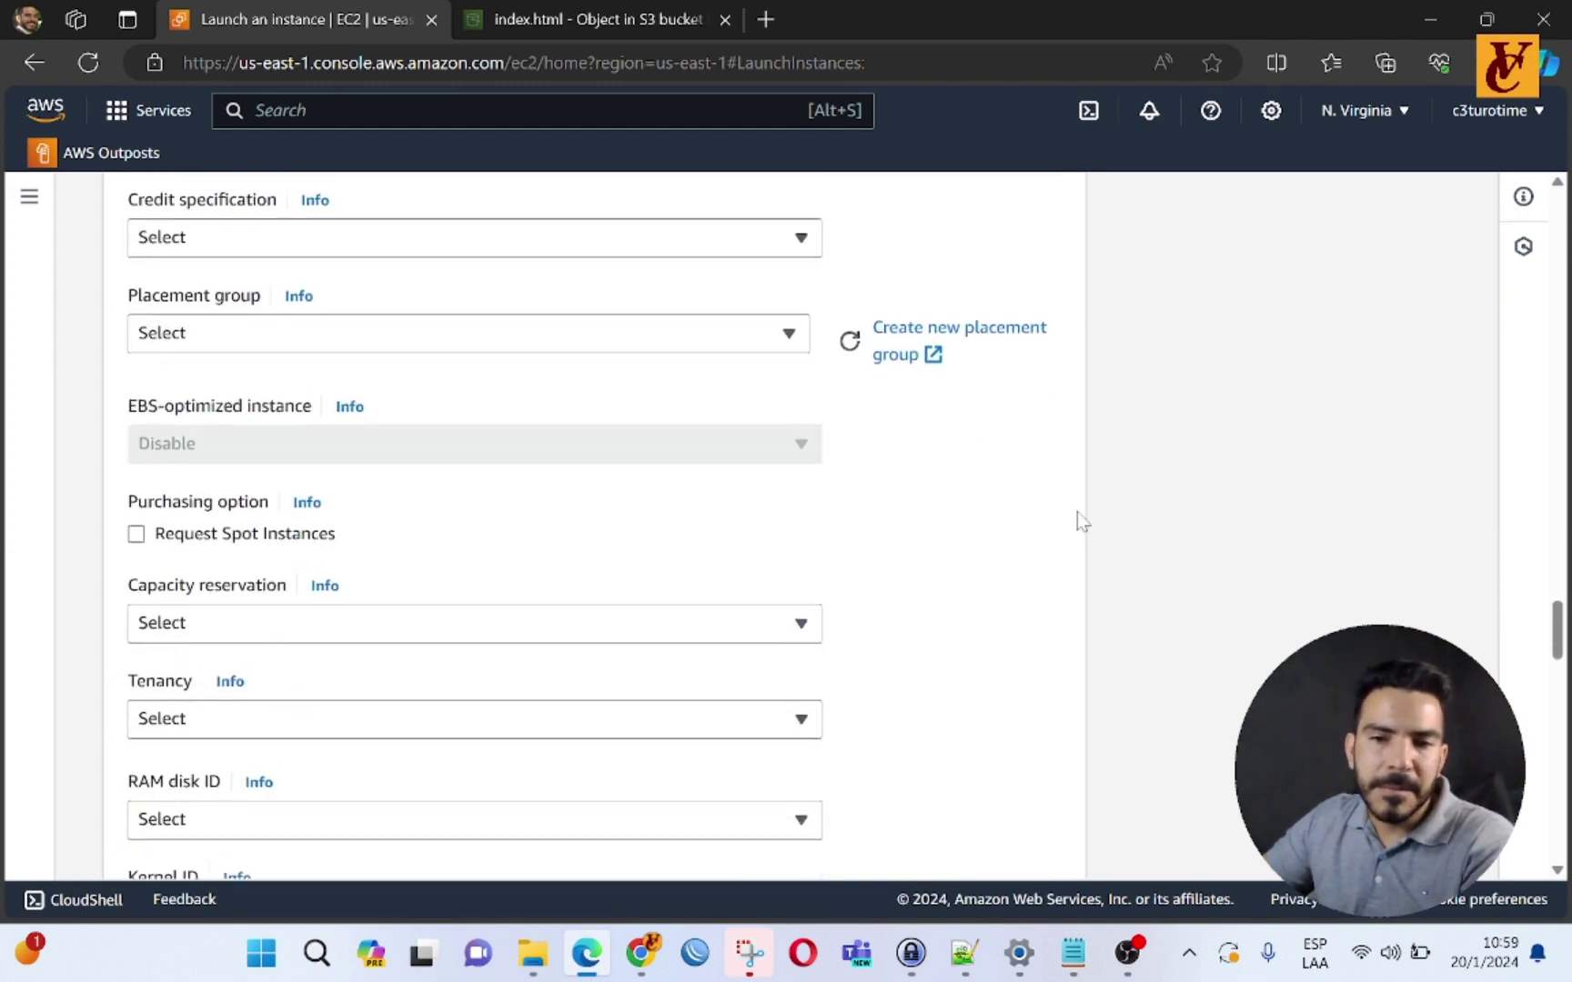
scroll(1078, 514, down, 20)
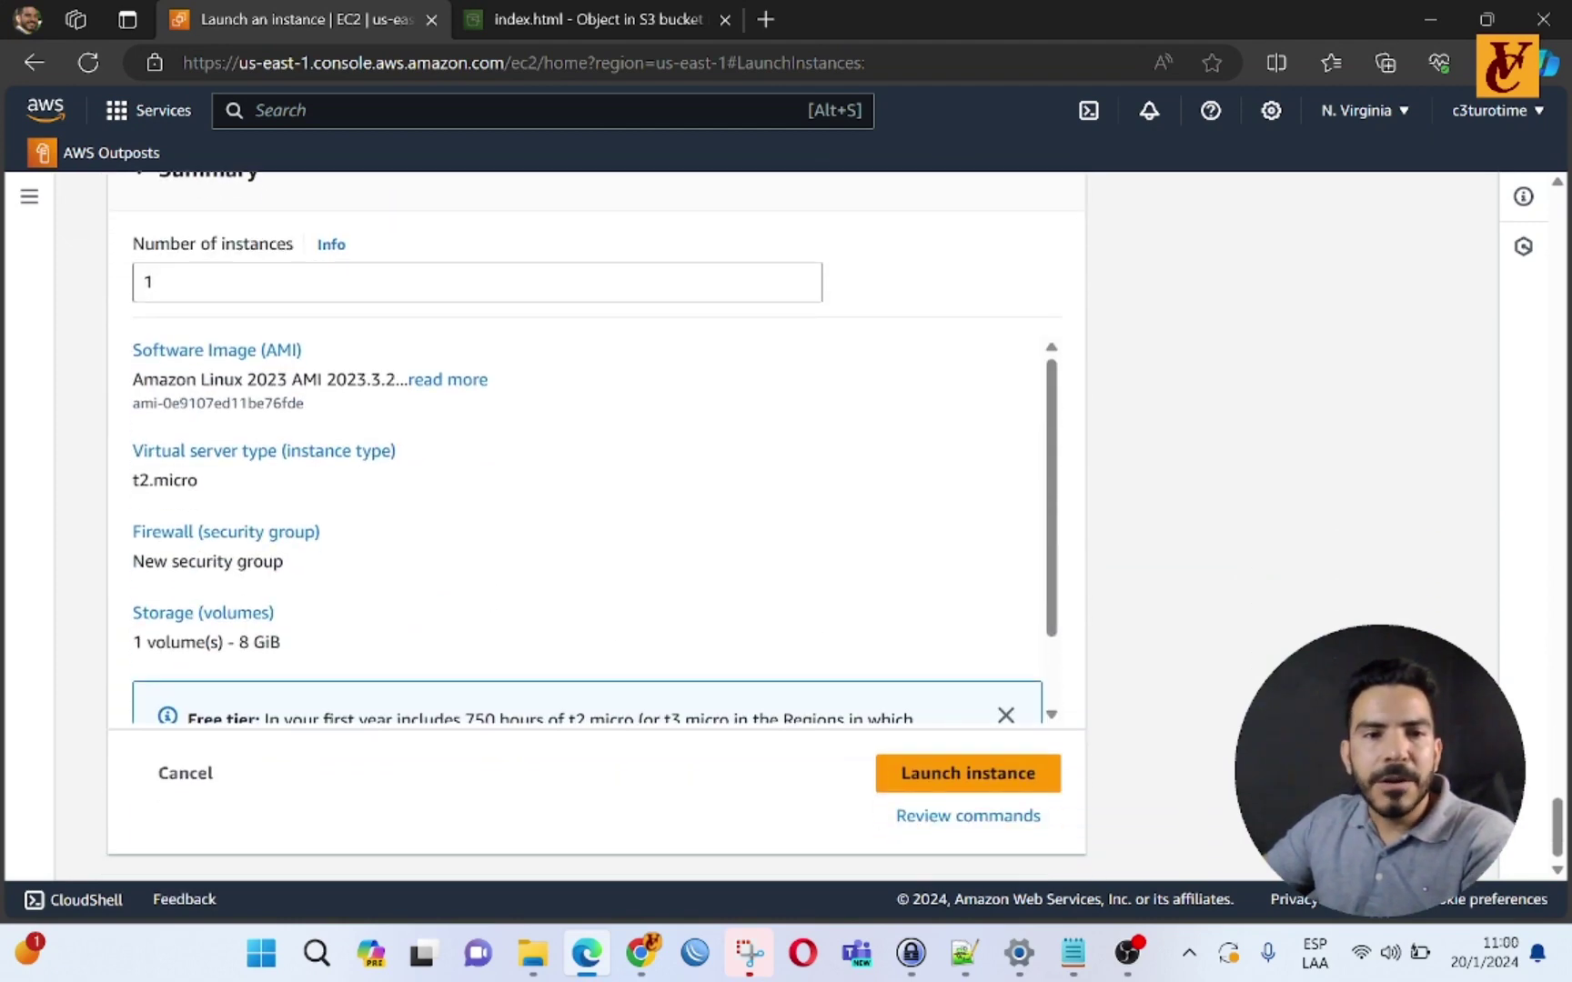
scroll(87, 397, up, 1)
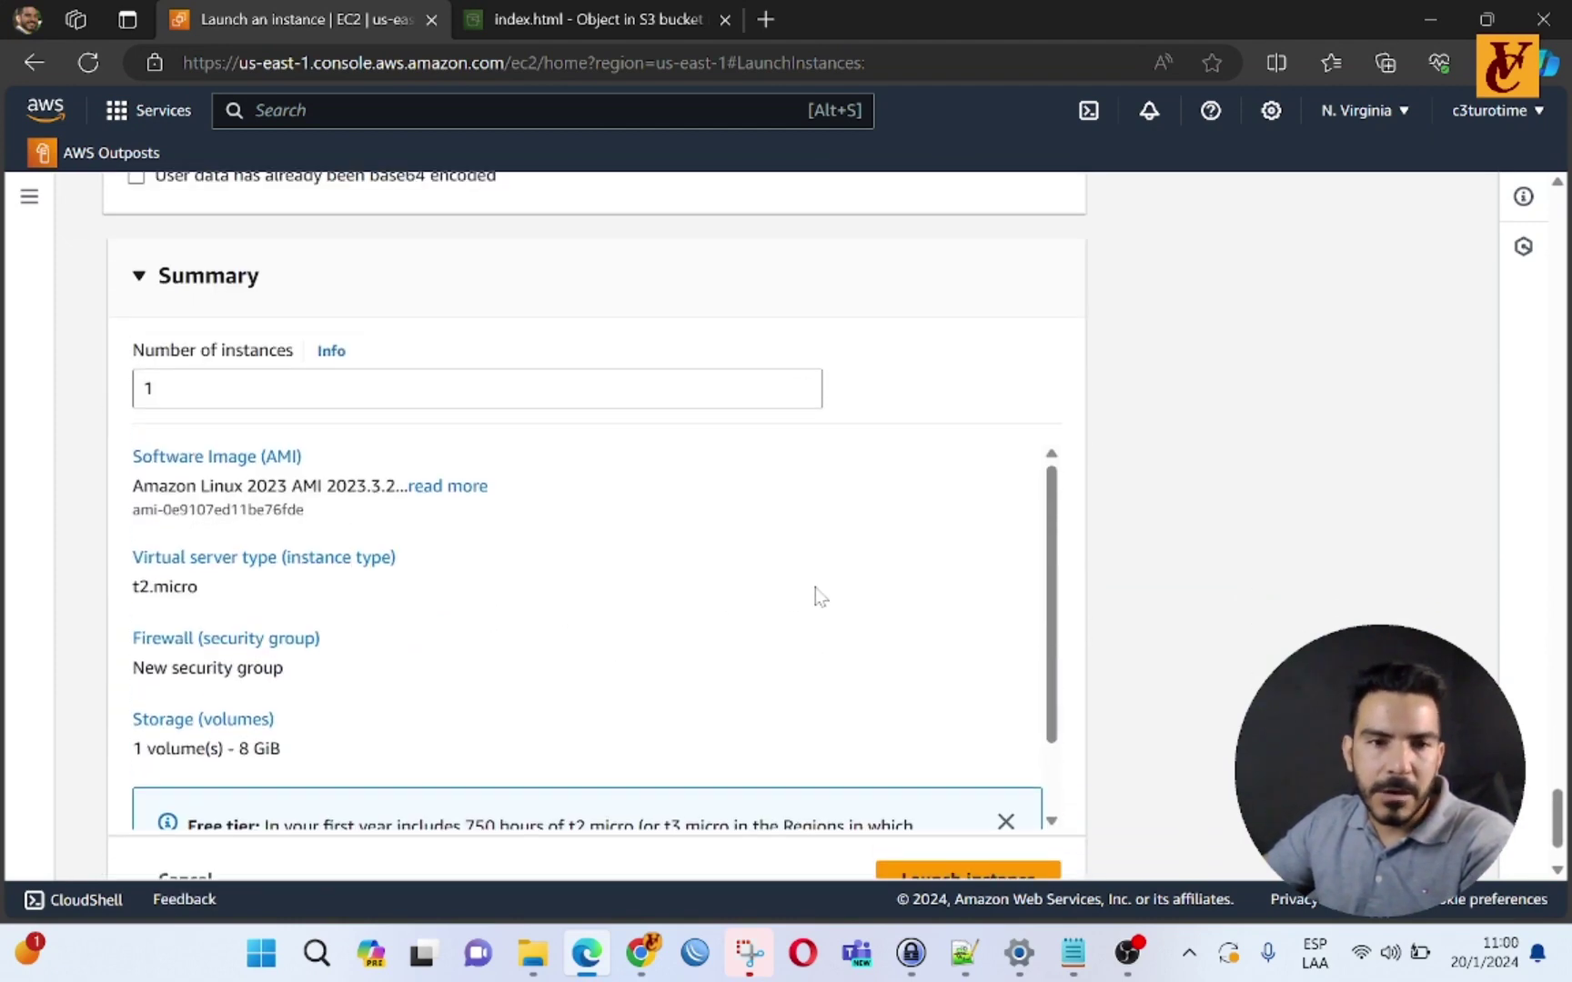
scroll(817, 593, down, 3)
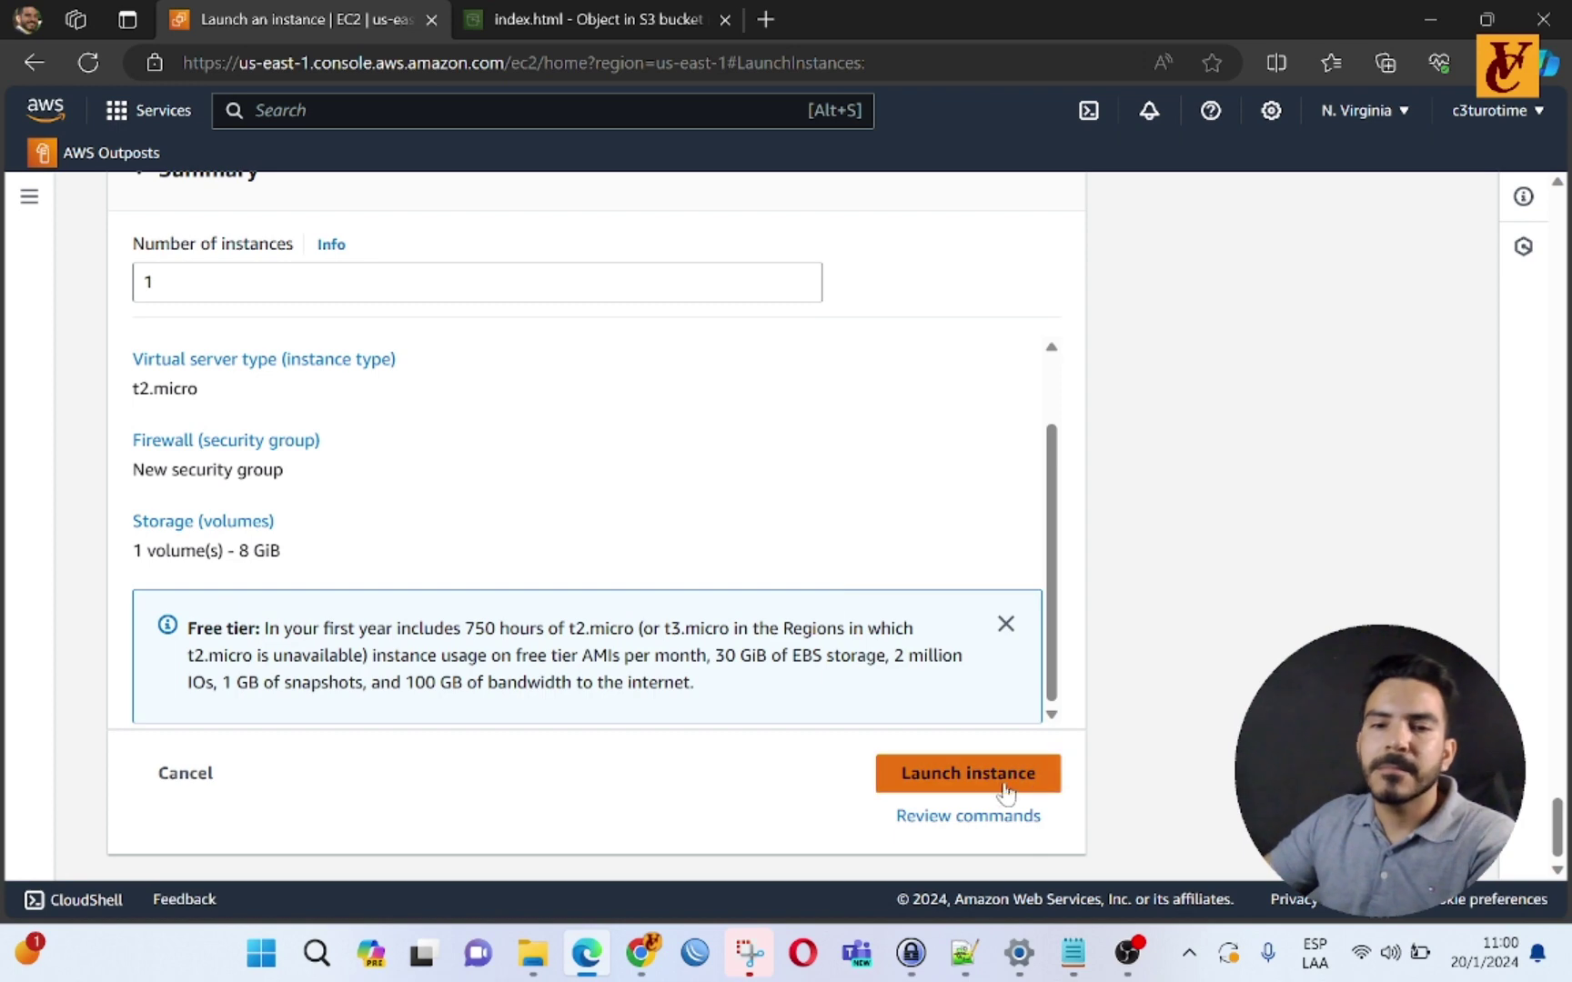
click(966, 775)
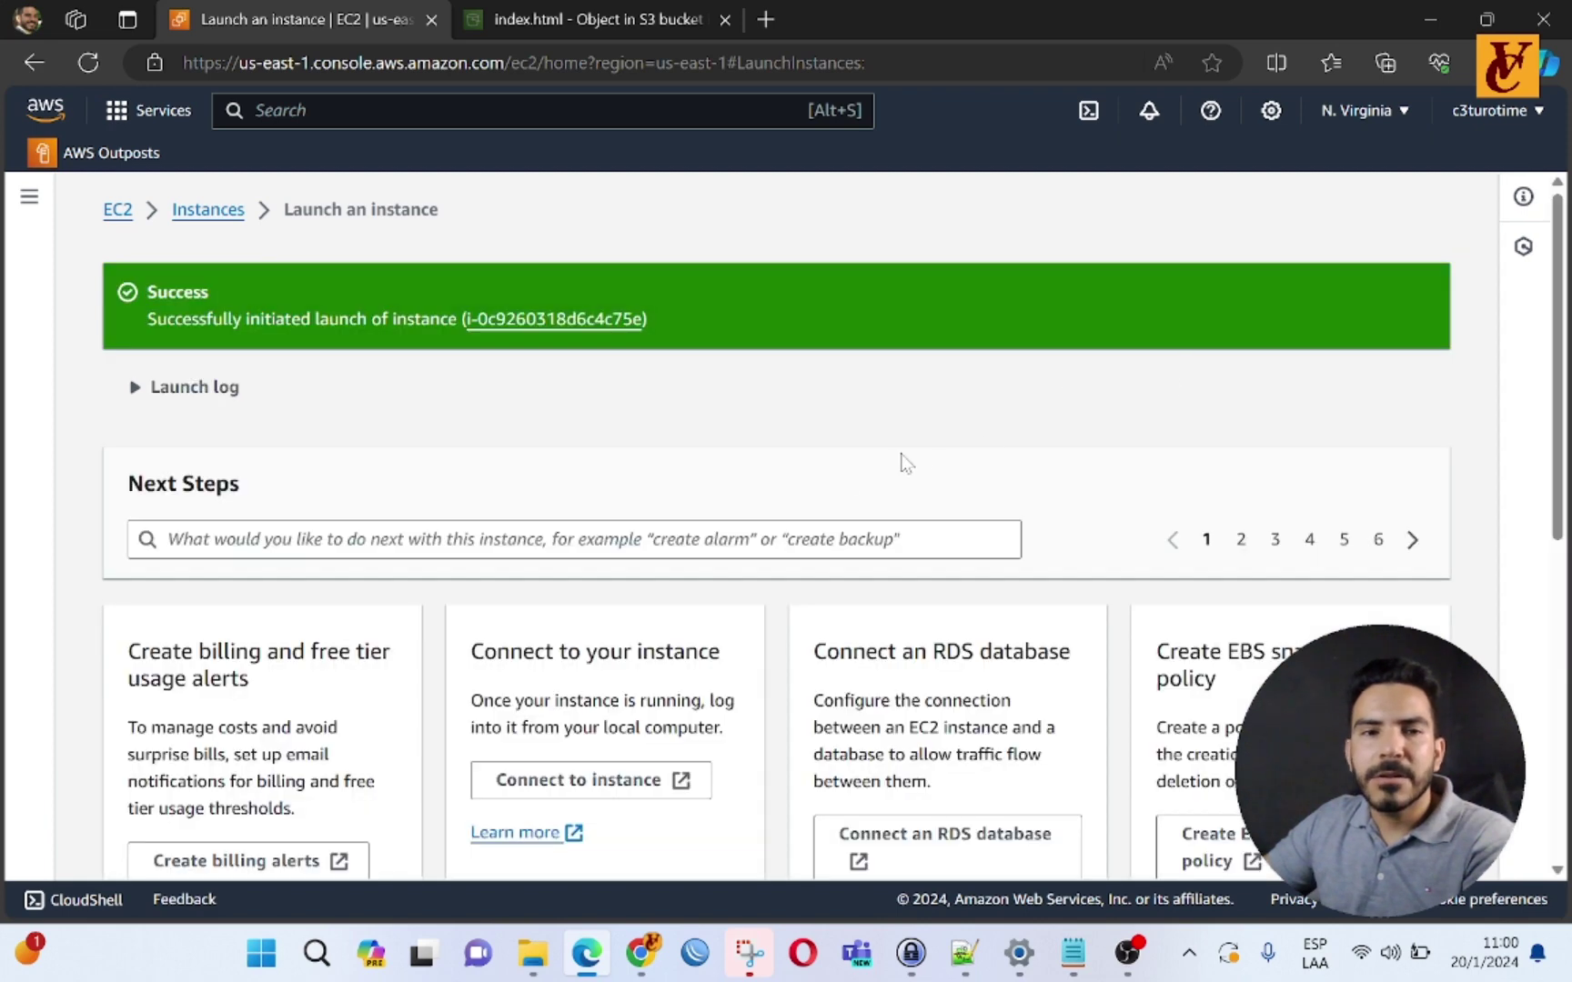
Step: Open the instances list, refresh it, and select the instance test.ec2.s3.integrtion to show its details
click(223, 215)
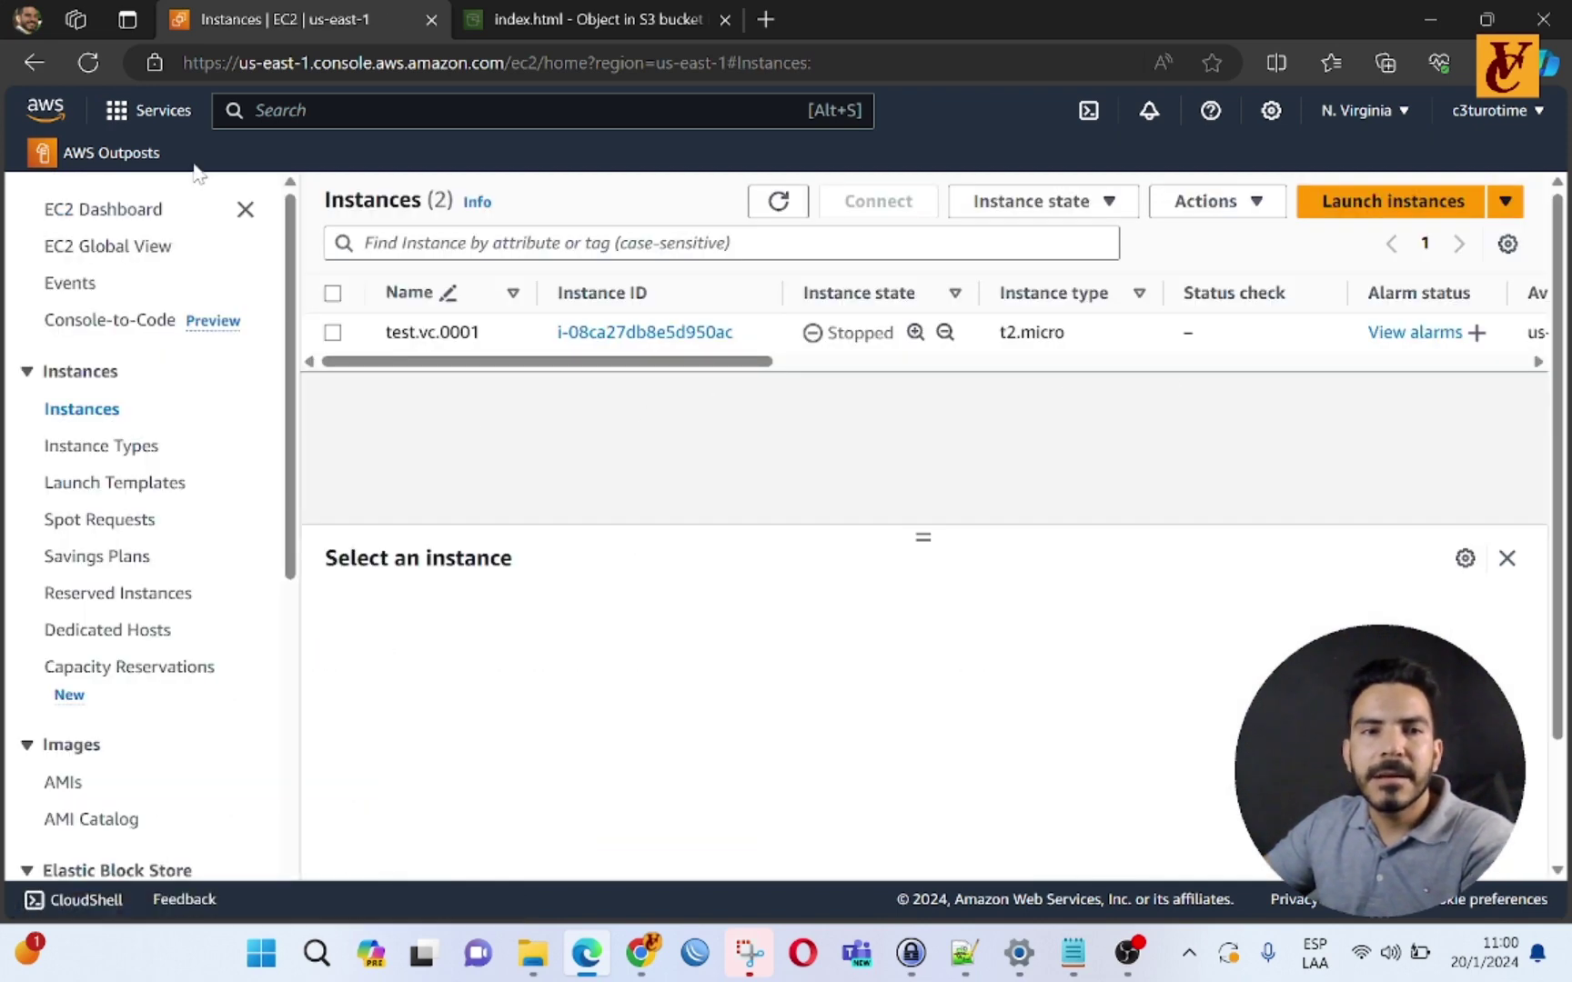
click(91, 65)
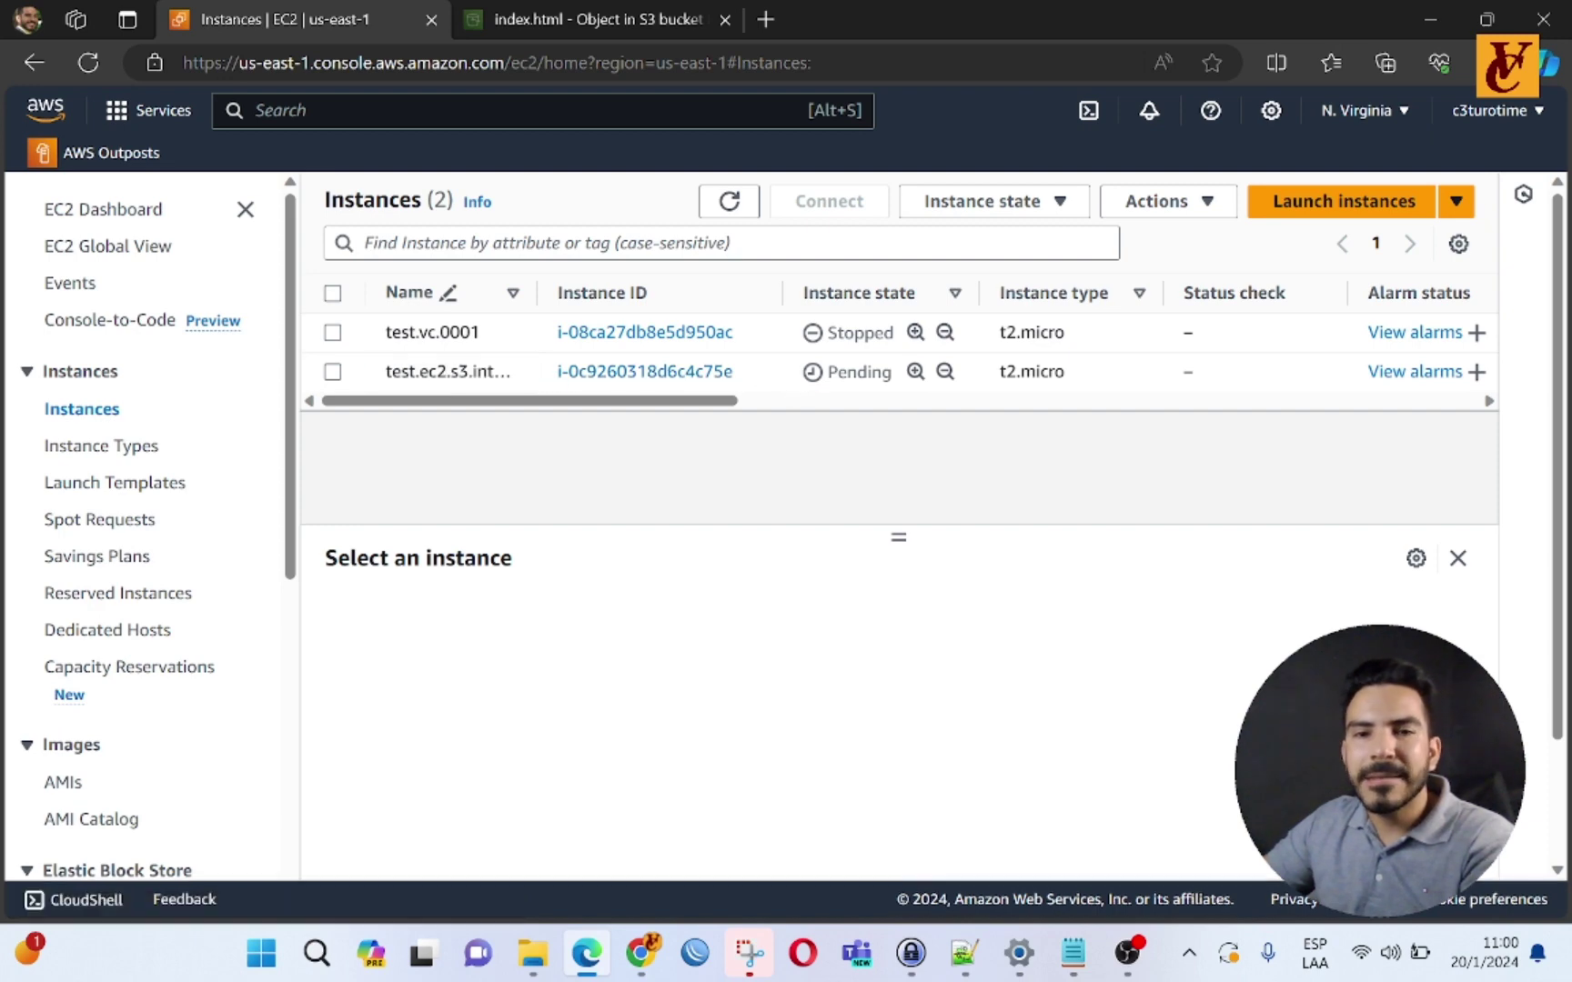
click(473, 373)
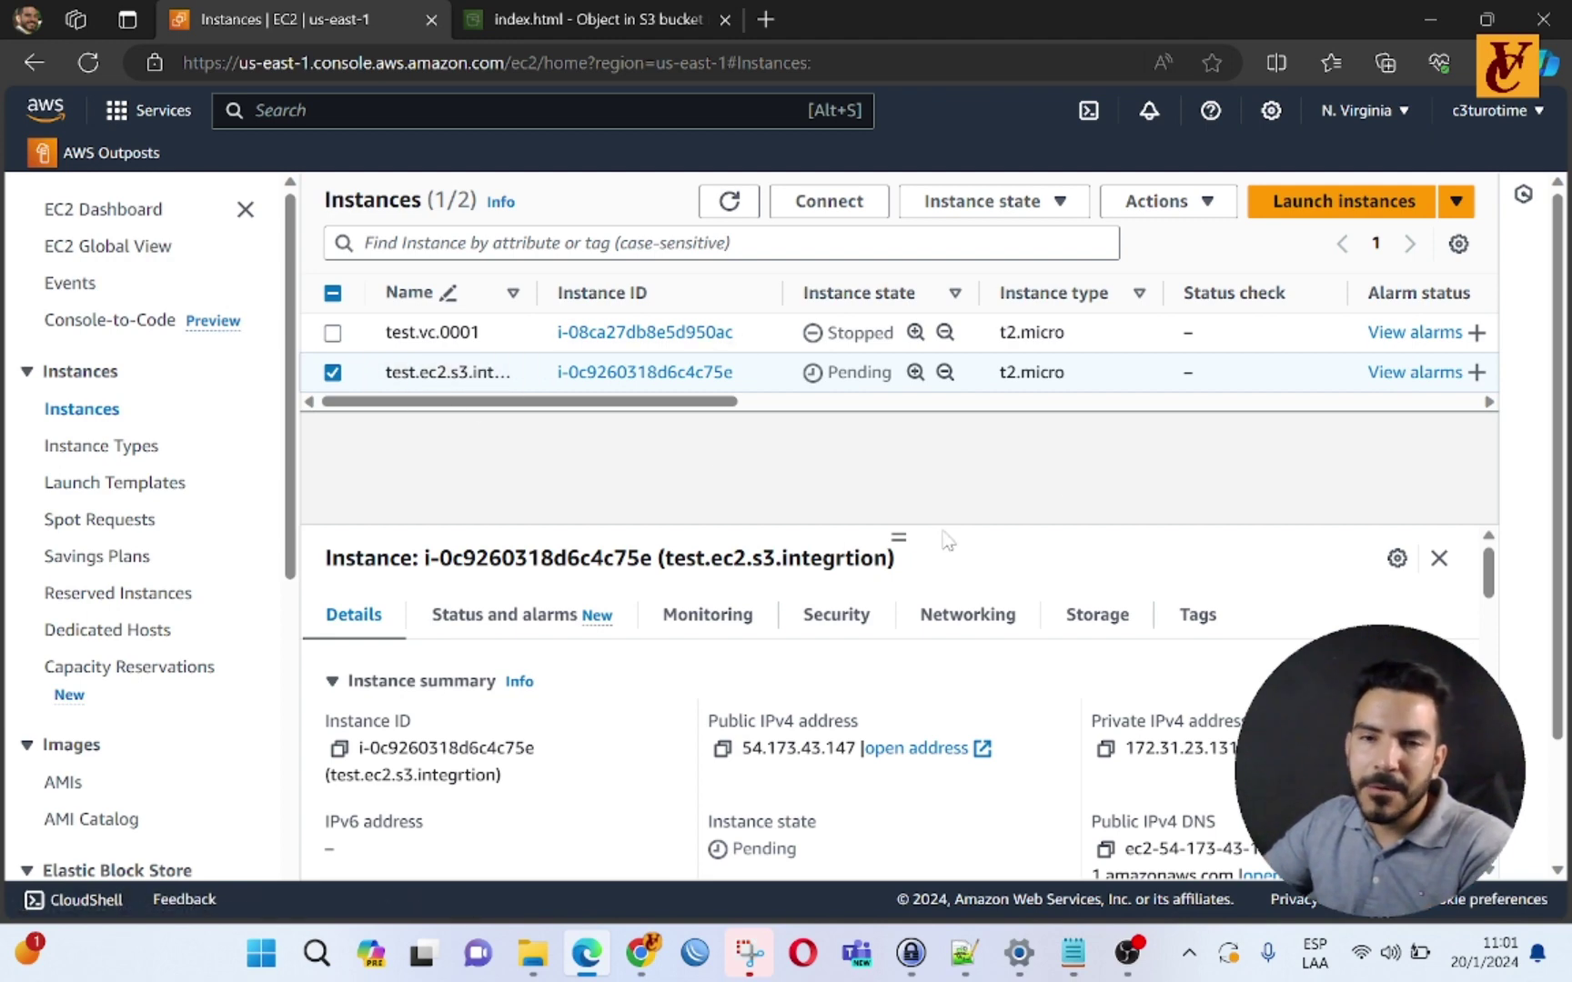
Step: Start launching another instance and name it test.ec2.s3.integrtion.2
click(1382, 209)
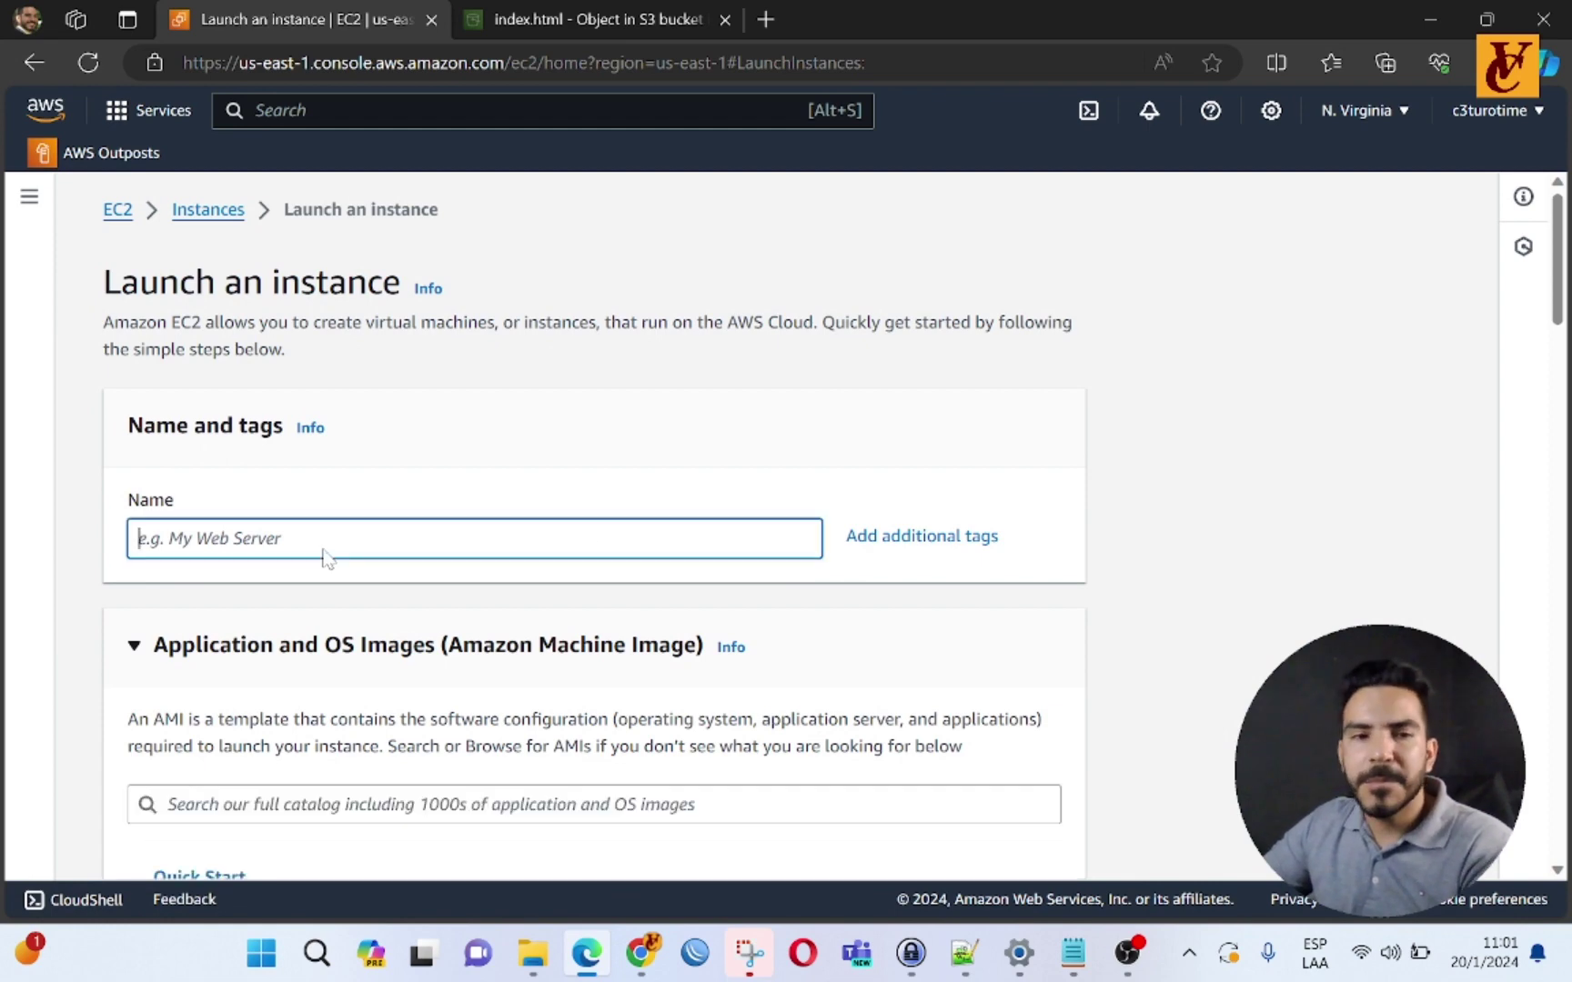
text(https://s3.amazonaws.com/ivc.bucket.p3.s3toec2/index.html)
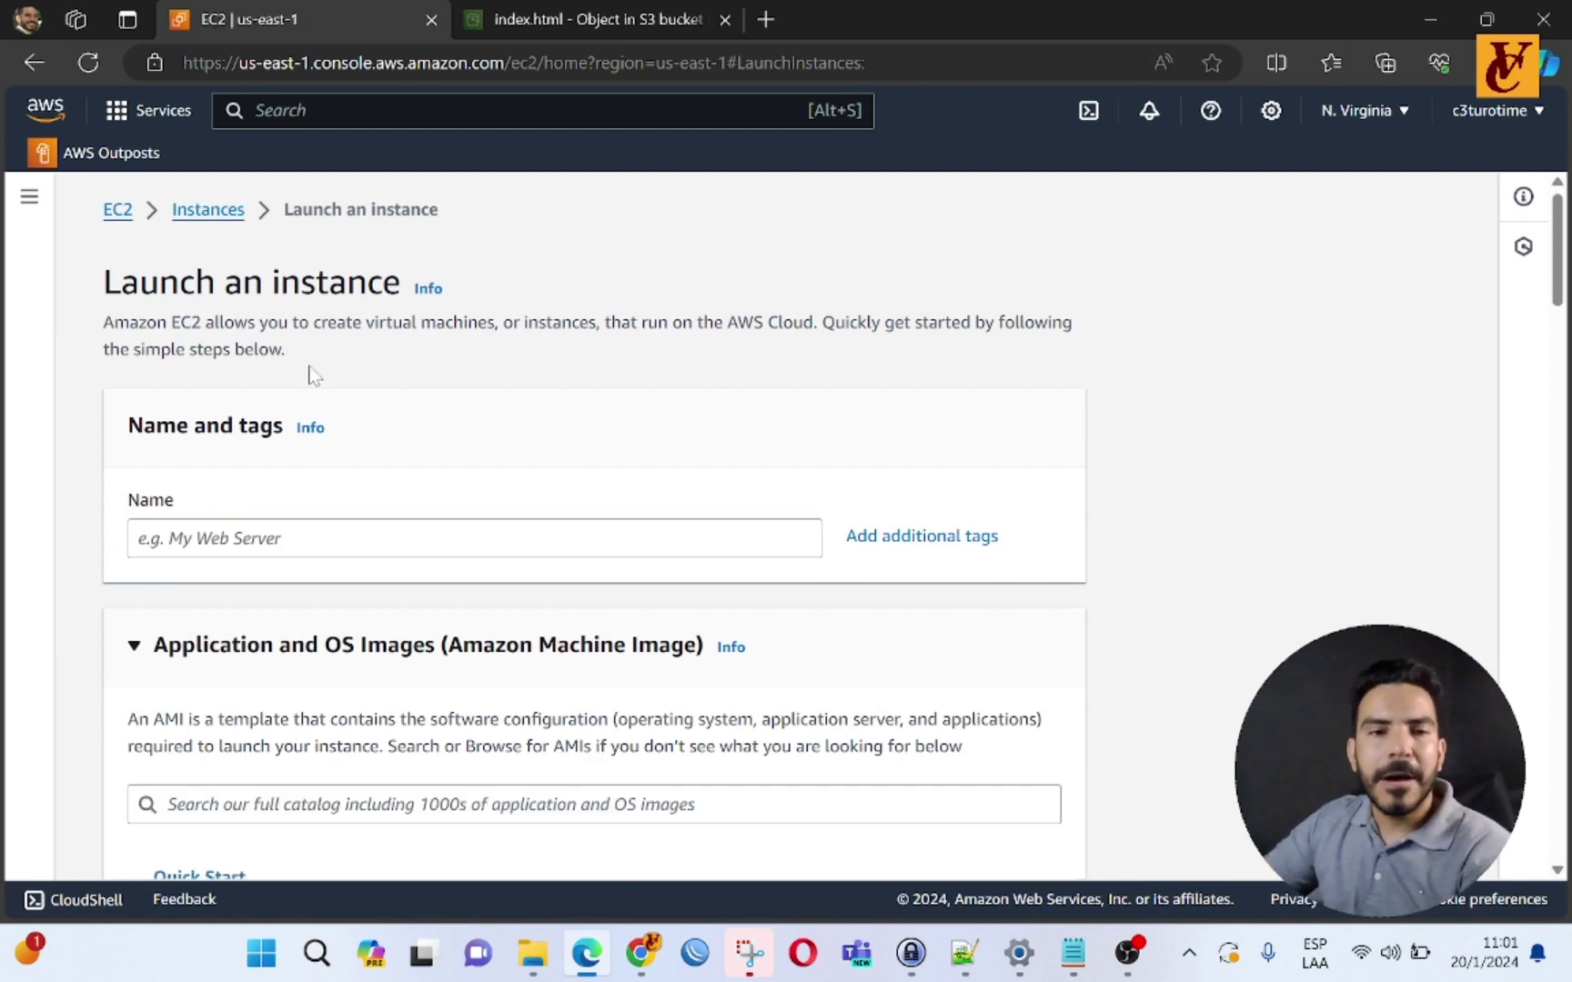
click(312, 538)
text(test.ec2.s3.integrtion)
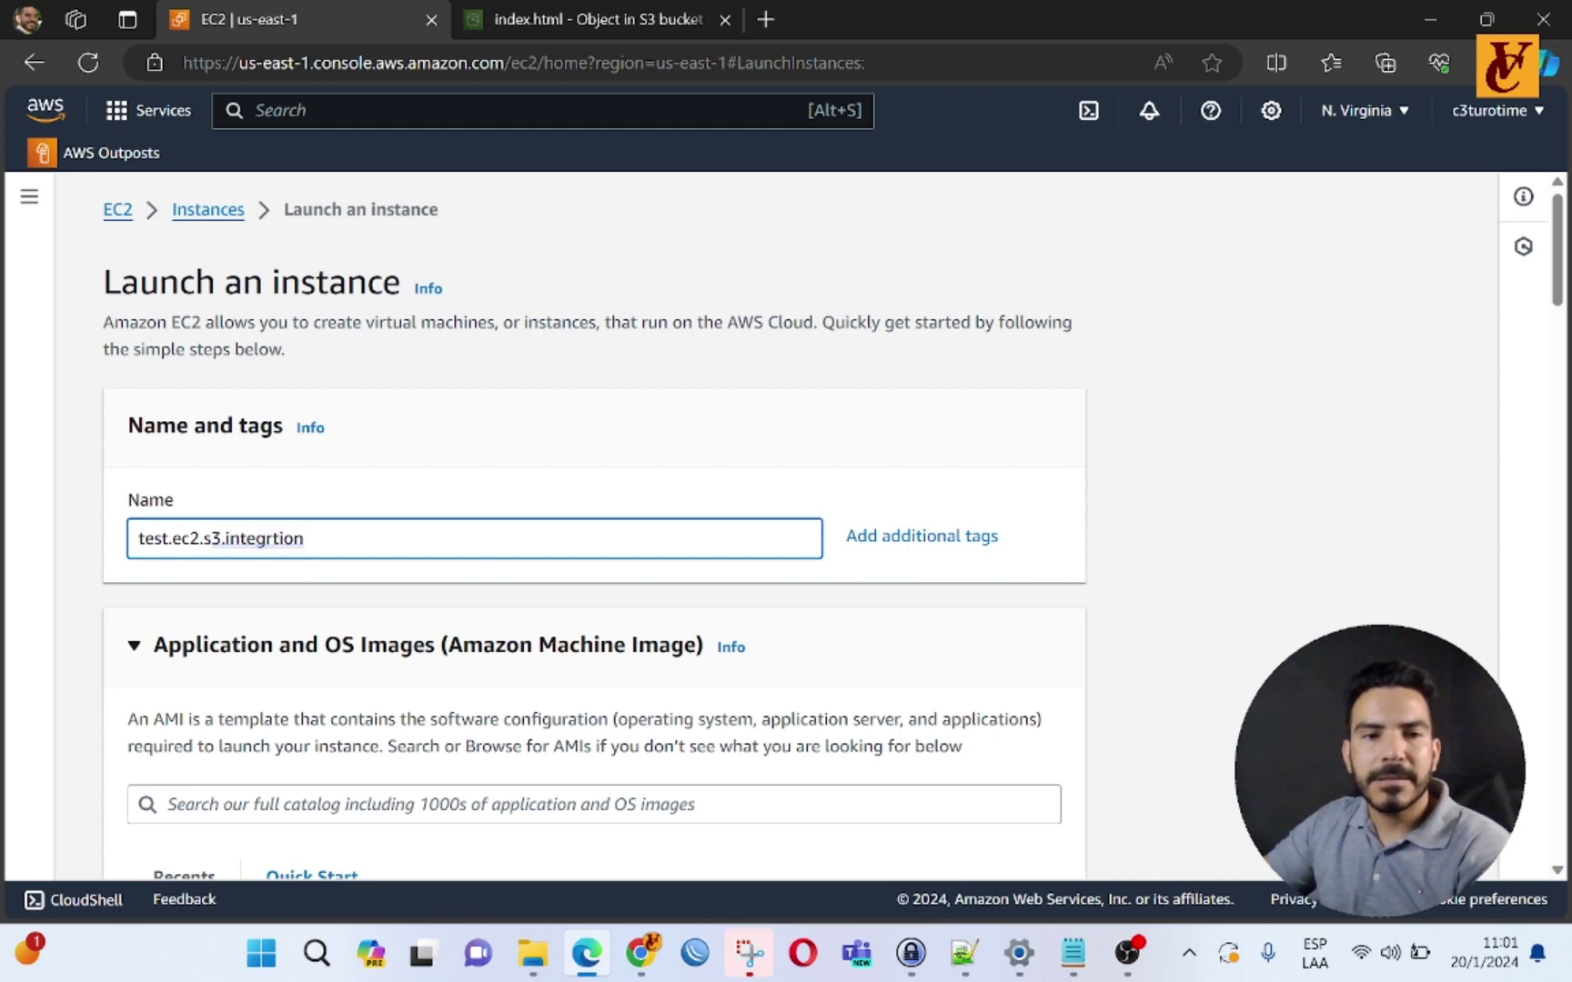
text(.2)
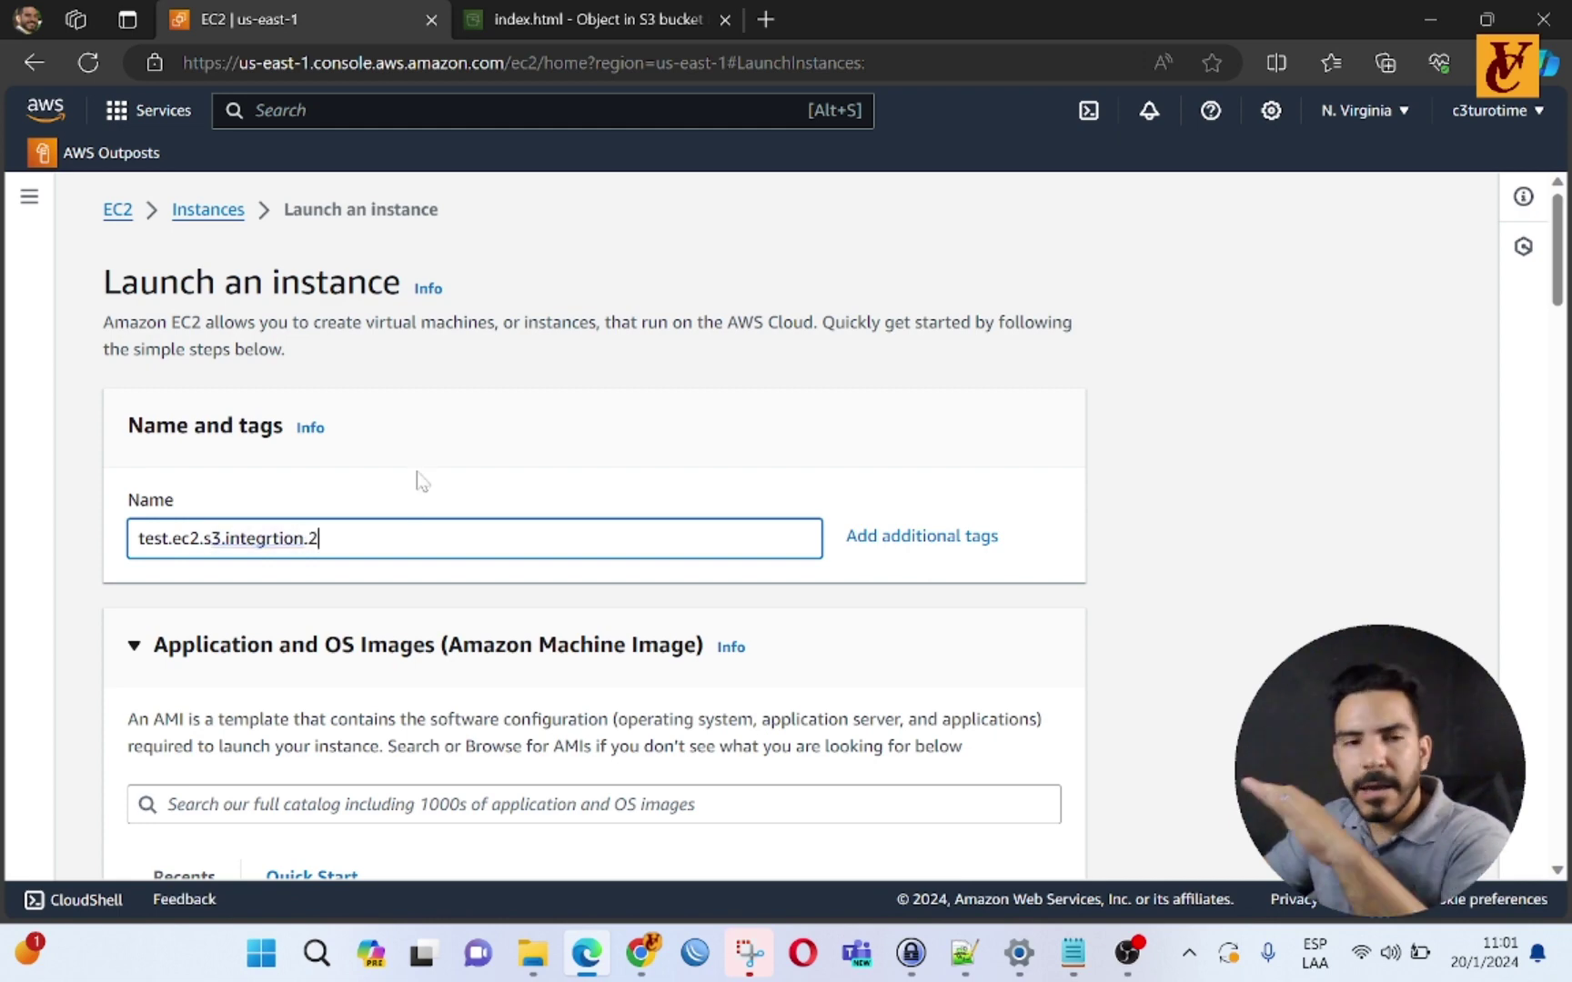
Step: Review the Amazon Linux 2023 image and t2.micro instance type, and choose key1 as the login key pair
scroll(392, 593, down, 1)
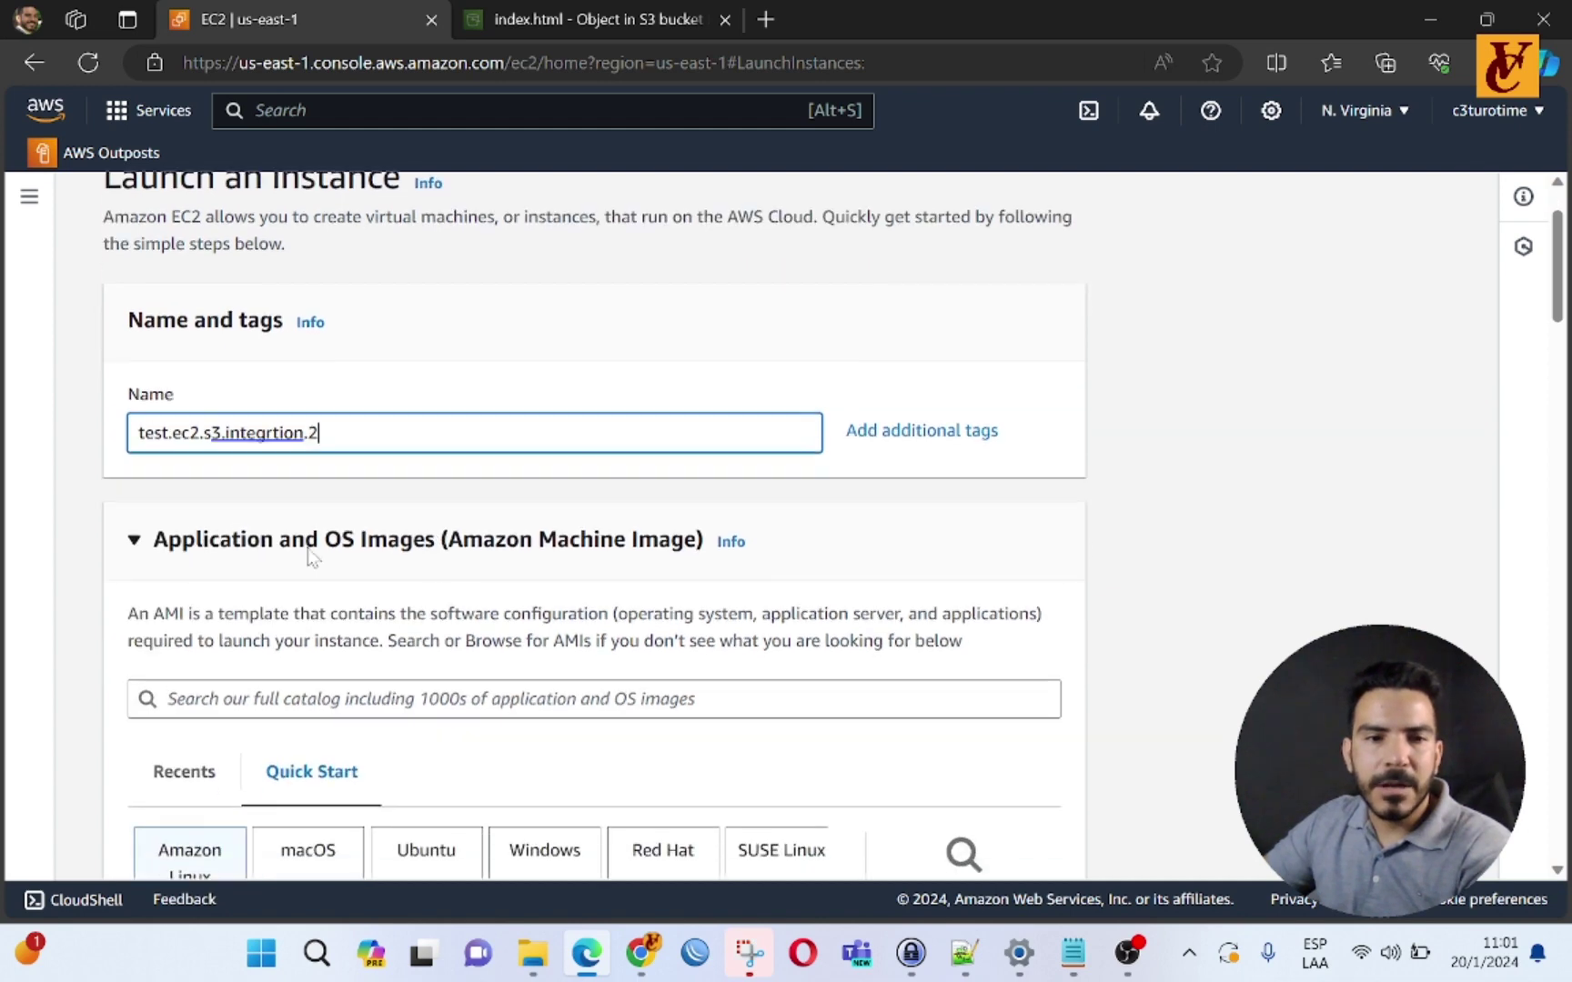
scroll(544, 604, down, 3)
scroll(384, 591, down, 2)
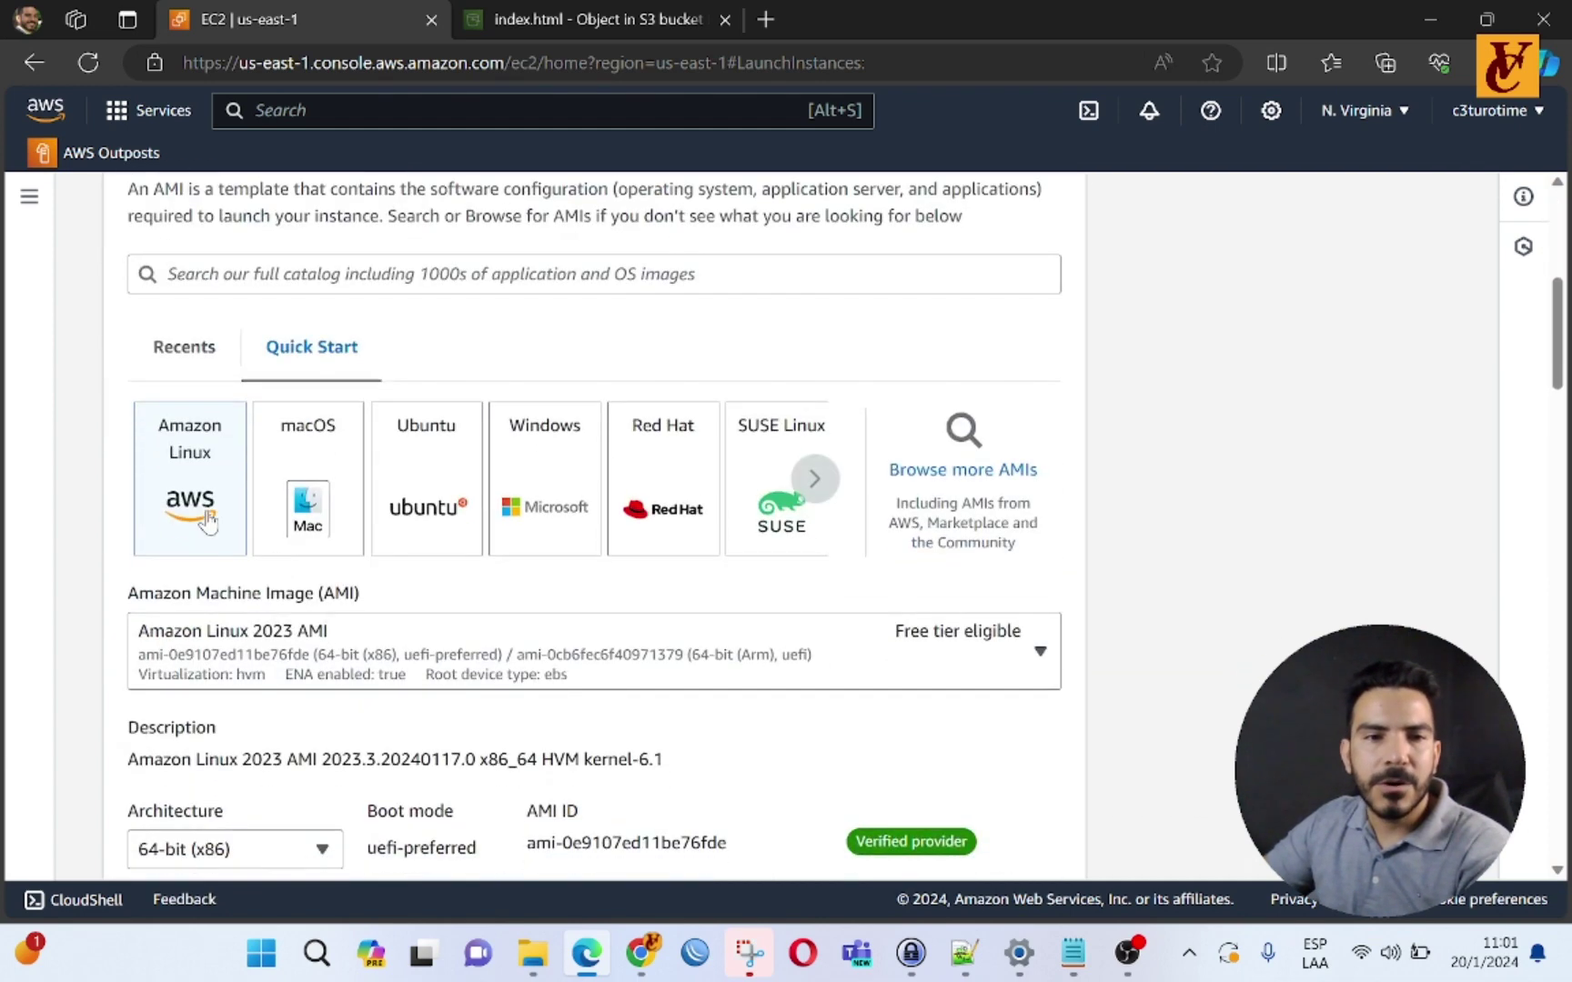
scroll(471, 599, down, 1)
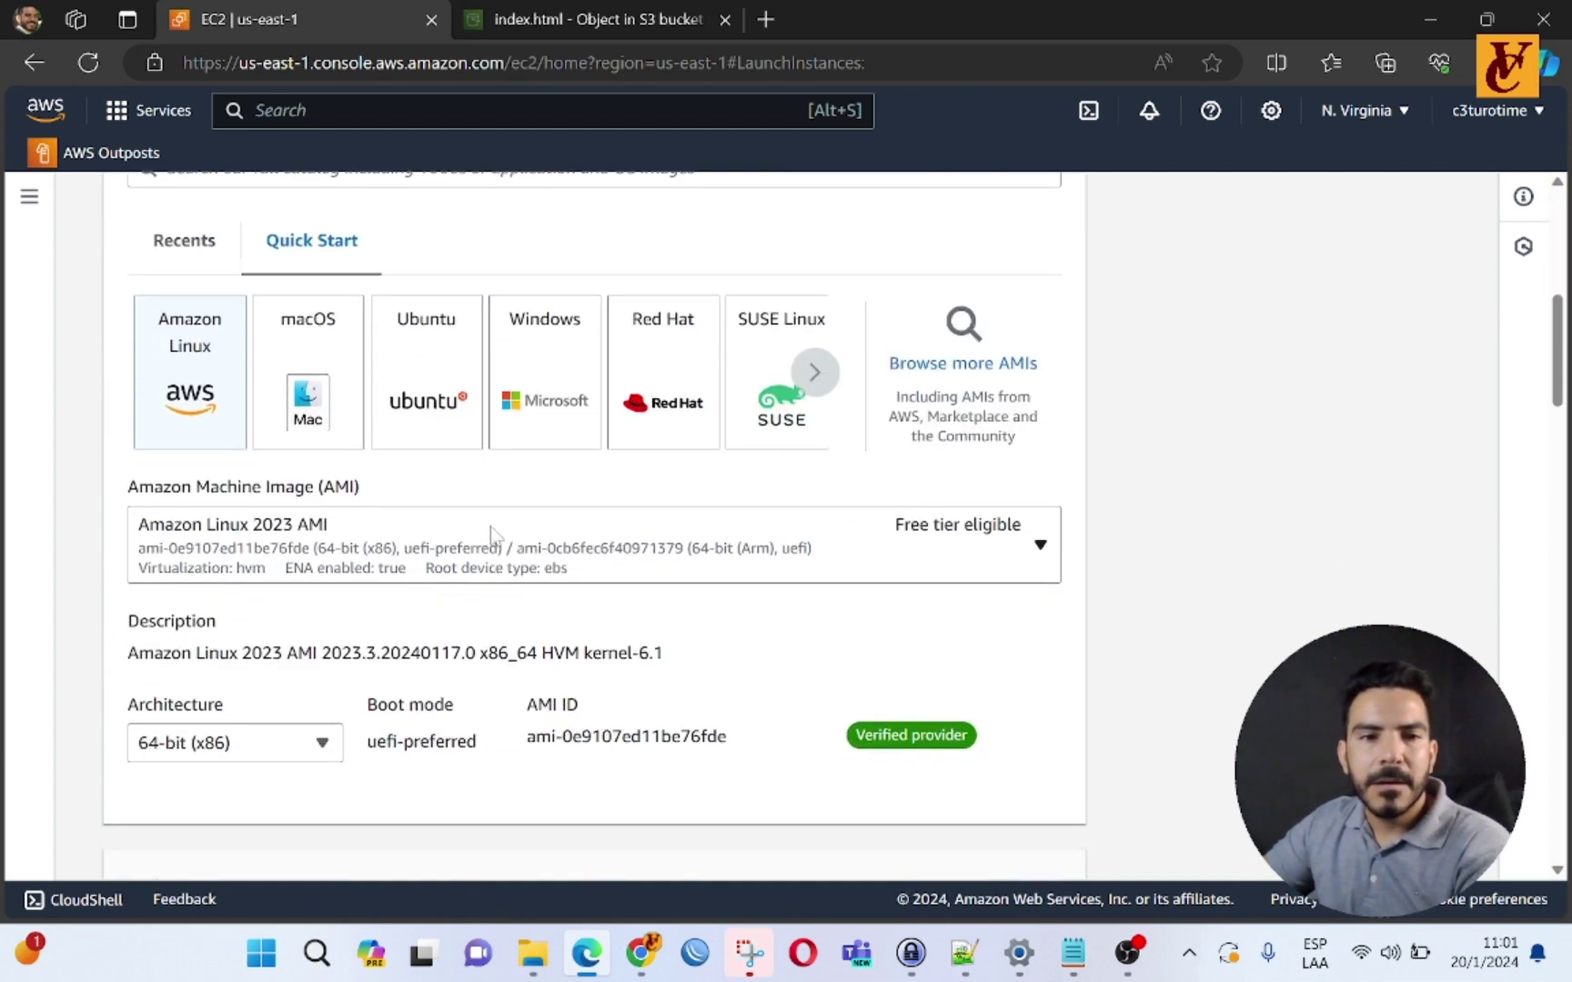
scroll(385, 537, down, 3)
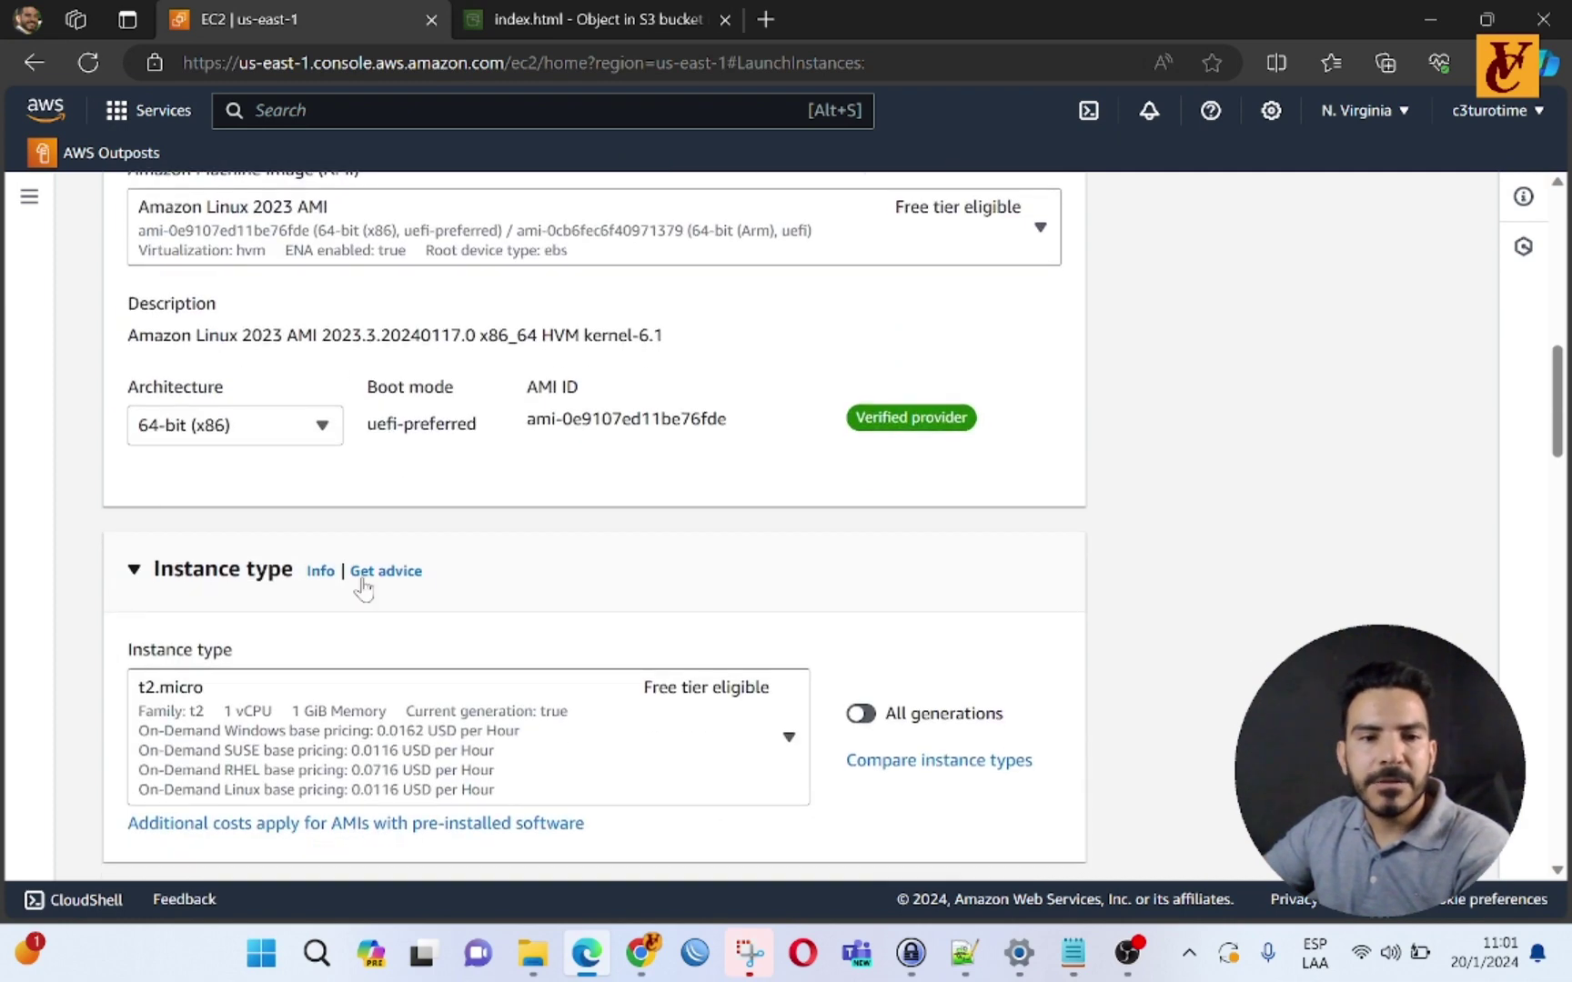
scroll(361, 579, up, 1)
scroll(412, 577, down, 6)
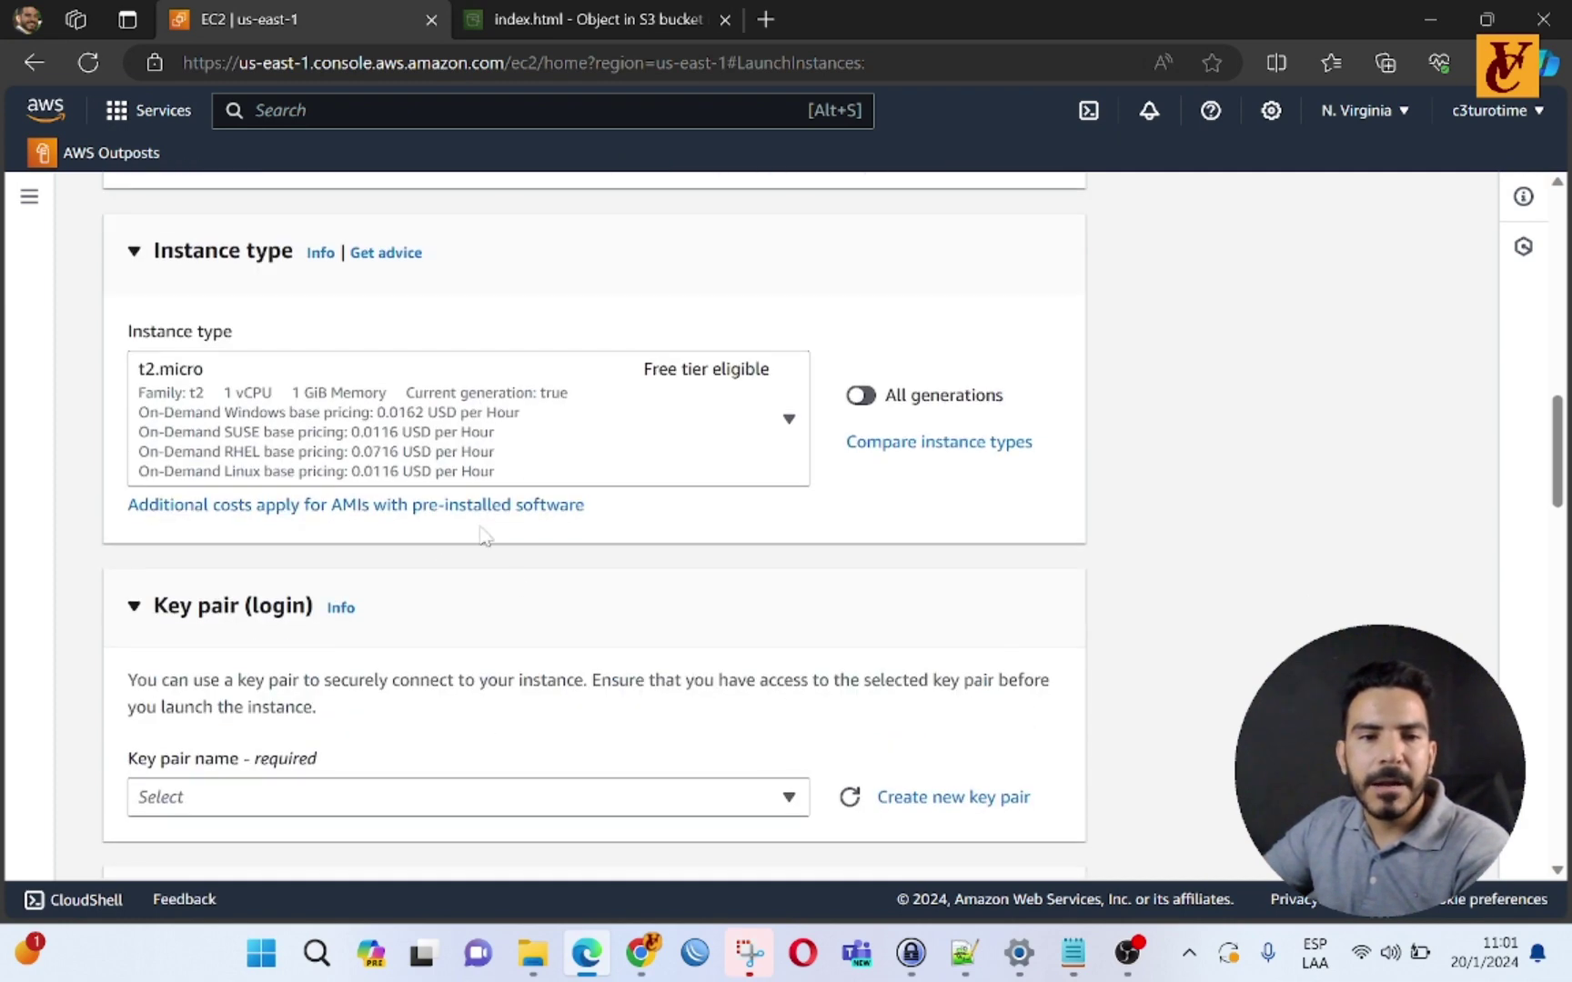
click(293, 593)
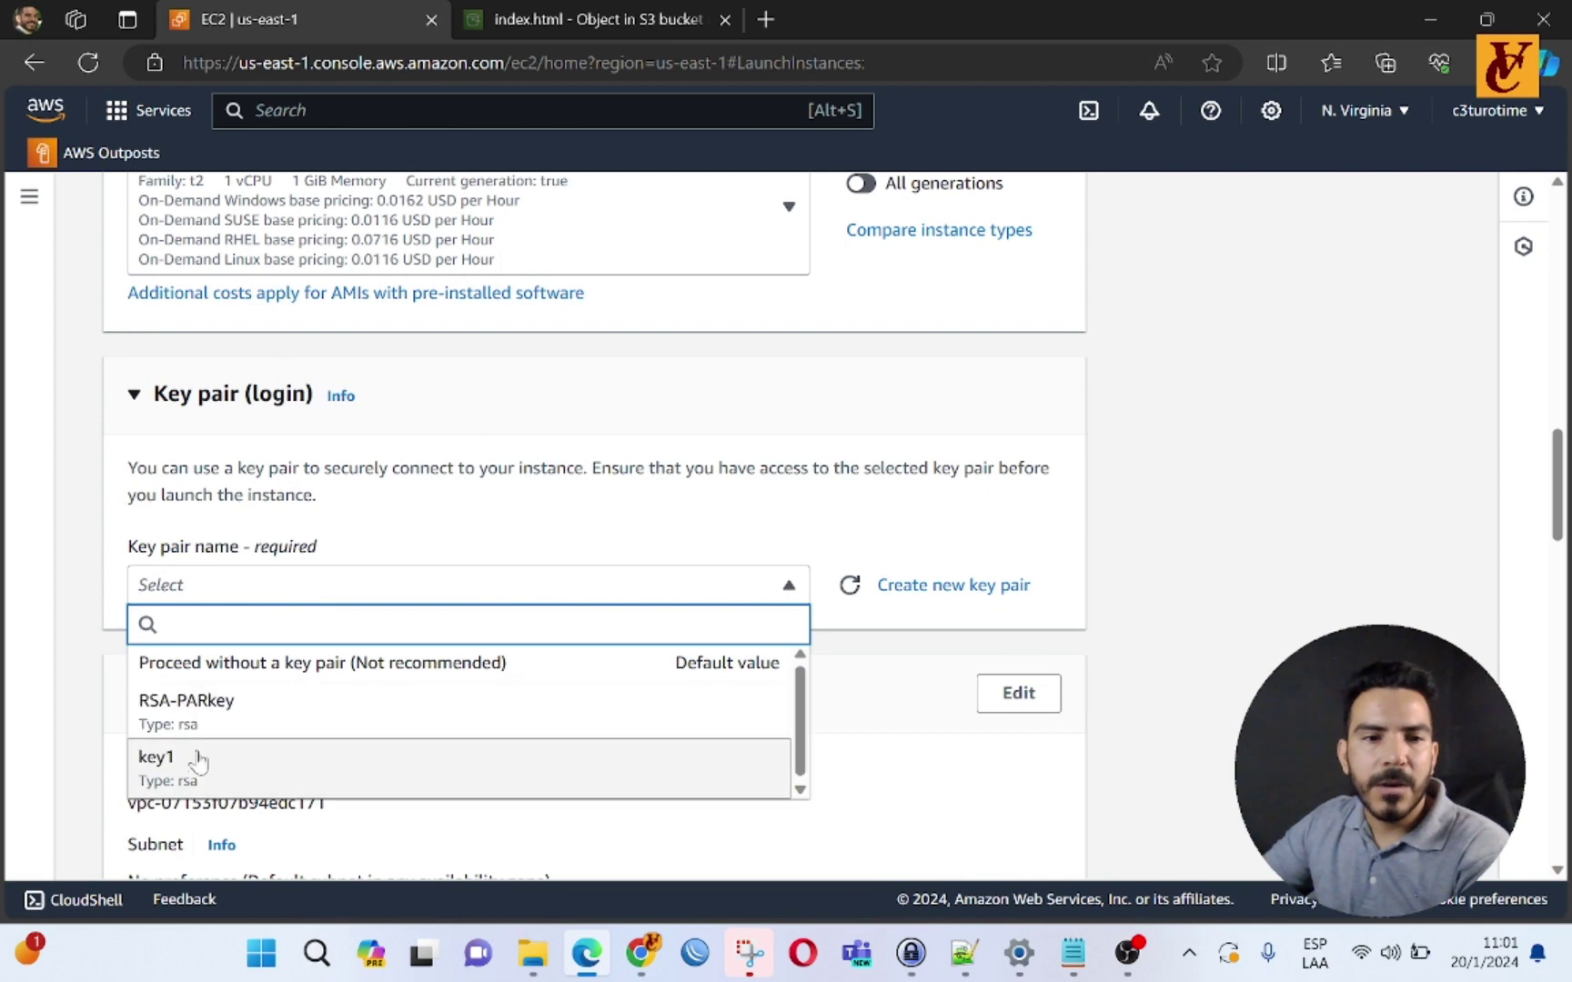
click(195, 757)
Step: Assign the existing security group launch-wizard-2 in the network settings
scroll(477, 635, down, 3)
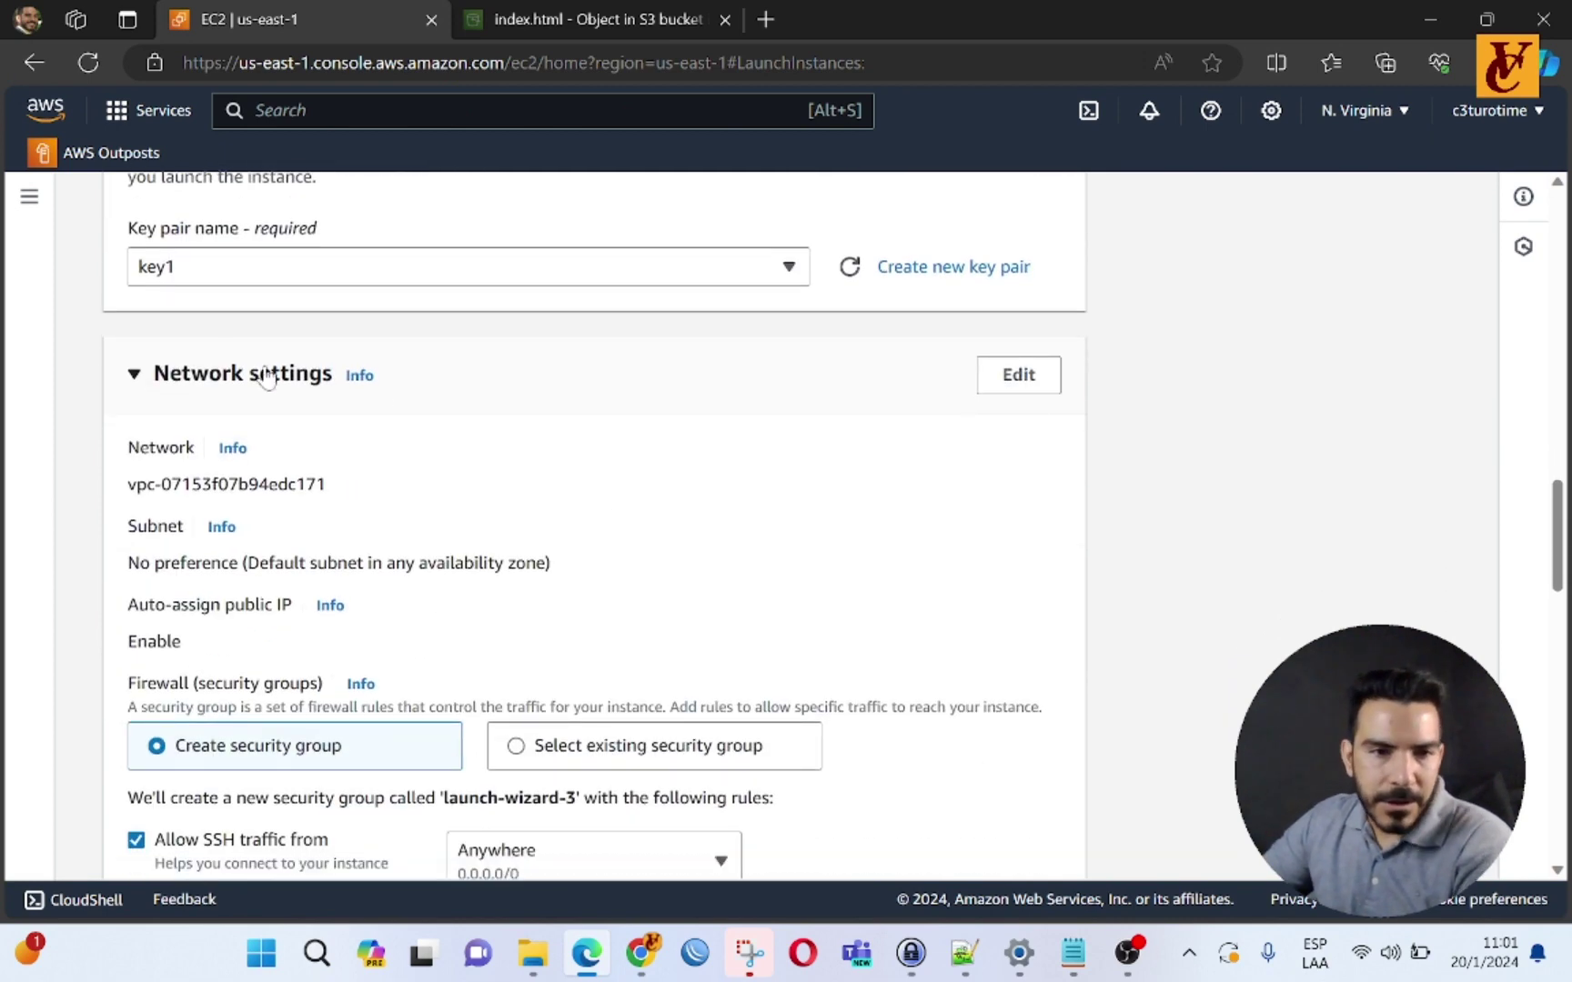
scroll(420, 443, down, 1)
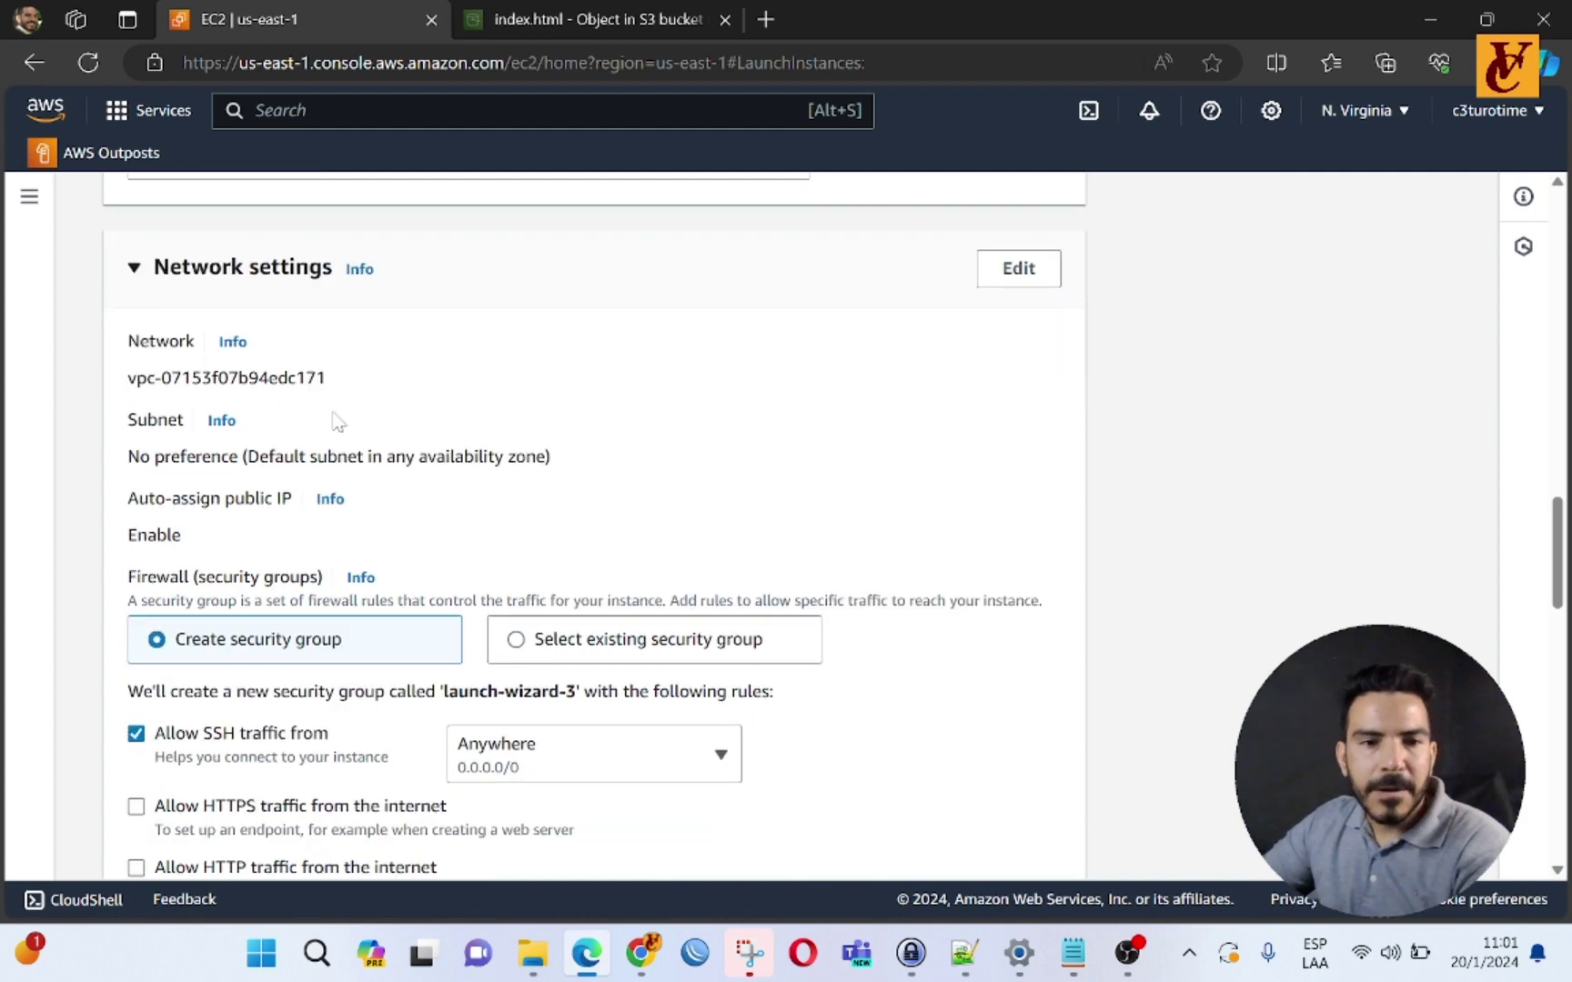
scroll(333, 419, down, 2)
click(512, 429)
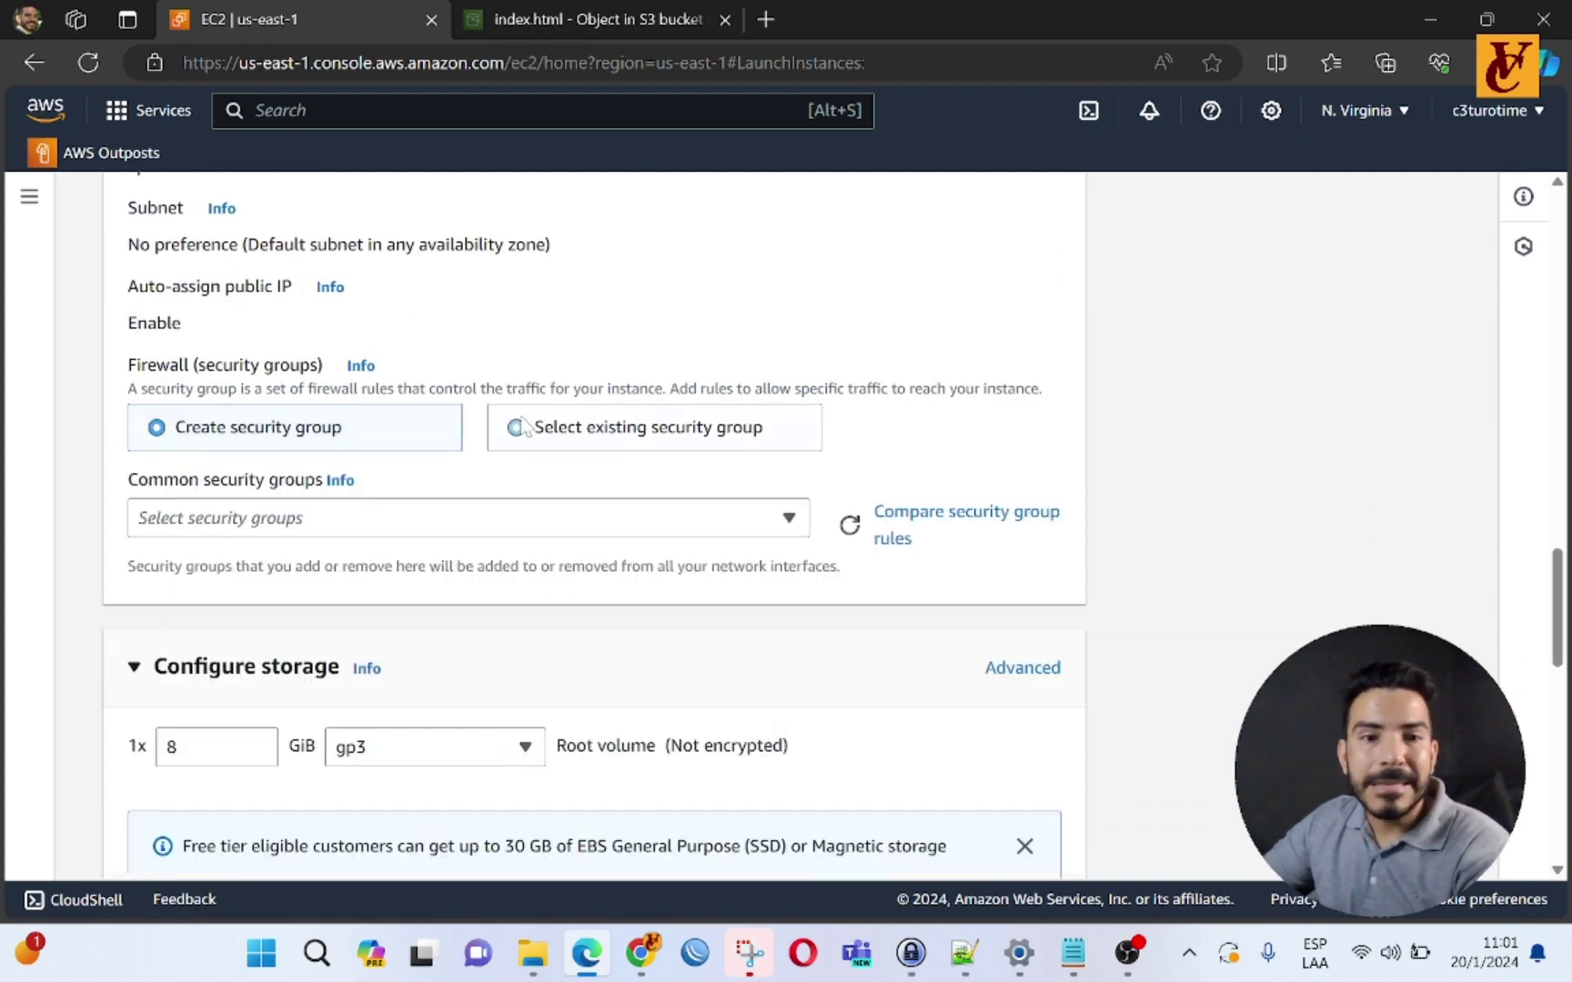
click(553, 514)
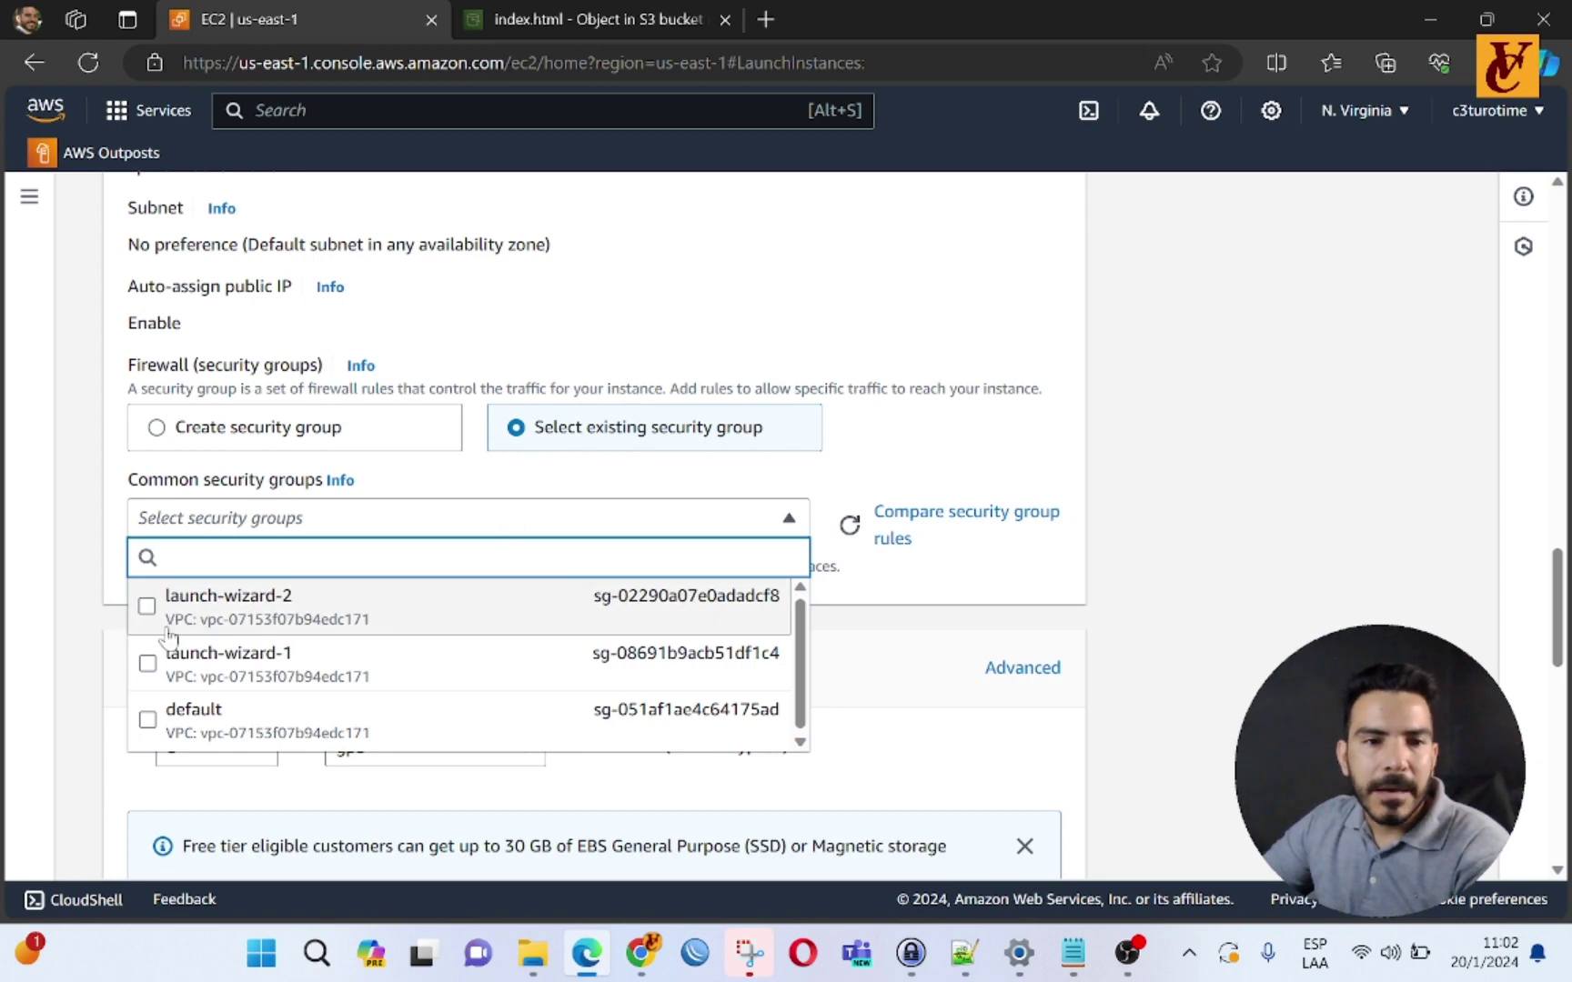
click(401, 597)
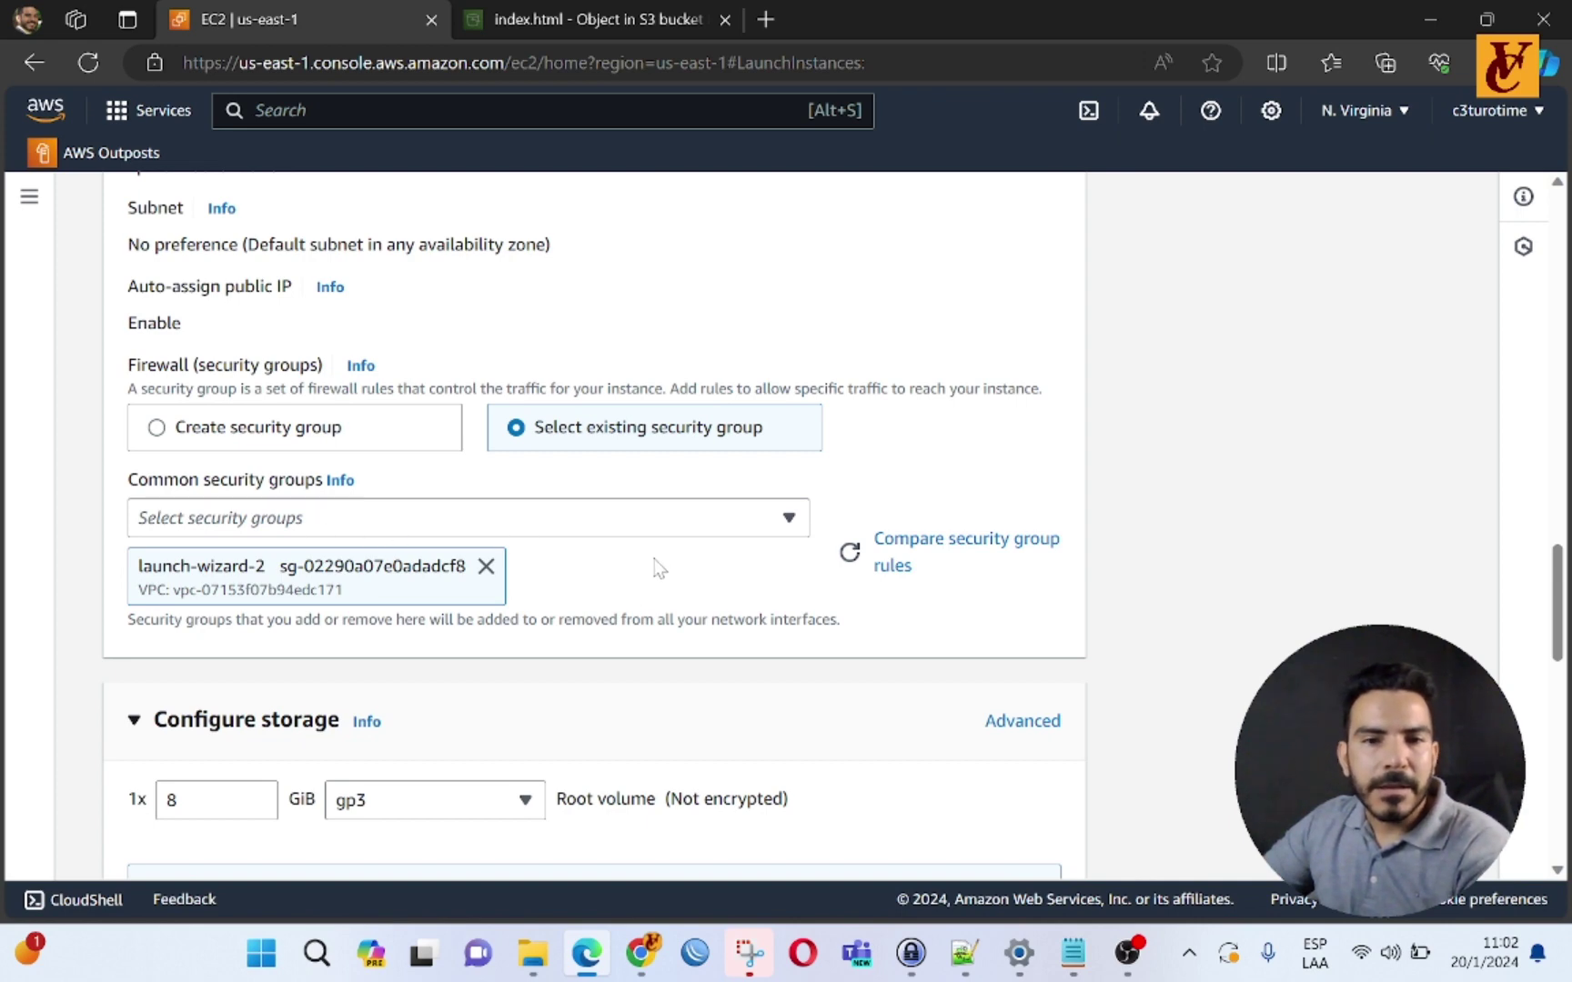
Step: Expand the advanced details and set the IAM instance profile to Ec2_full_access_to_S3
scroll(656, 566, down, 3)
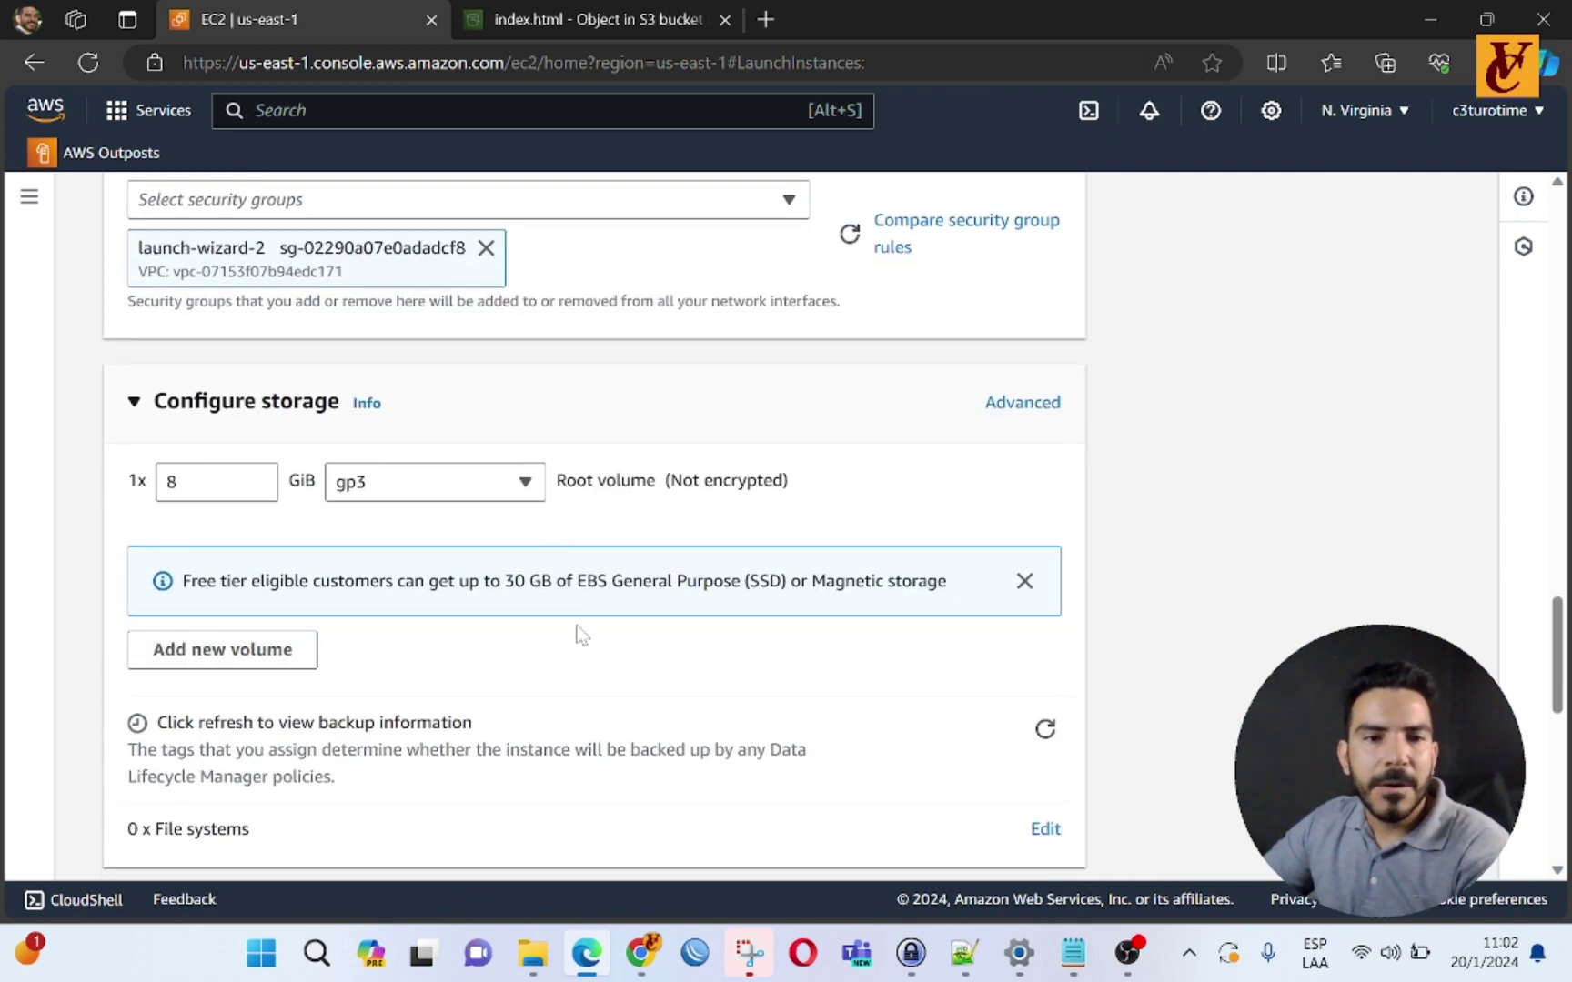
scroll(561, 590, down, 2)
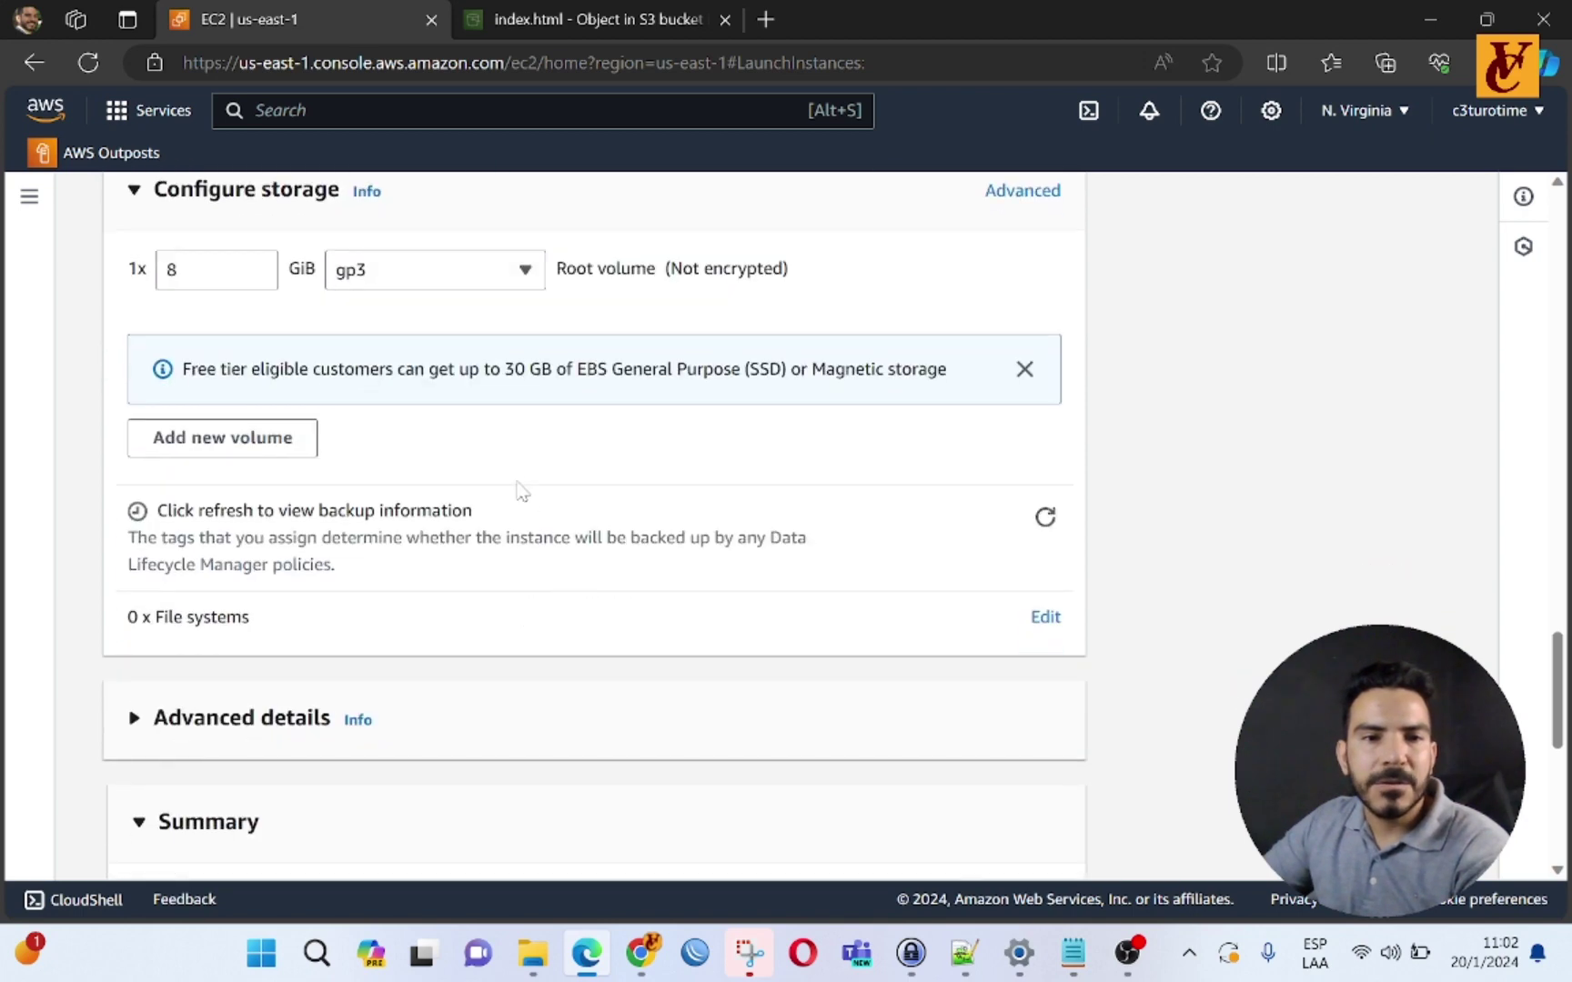
scroll(523, 509, down, 2)
click(235, 539)
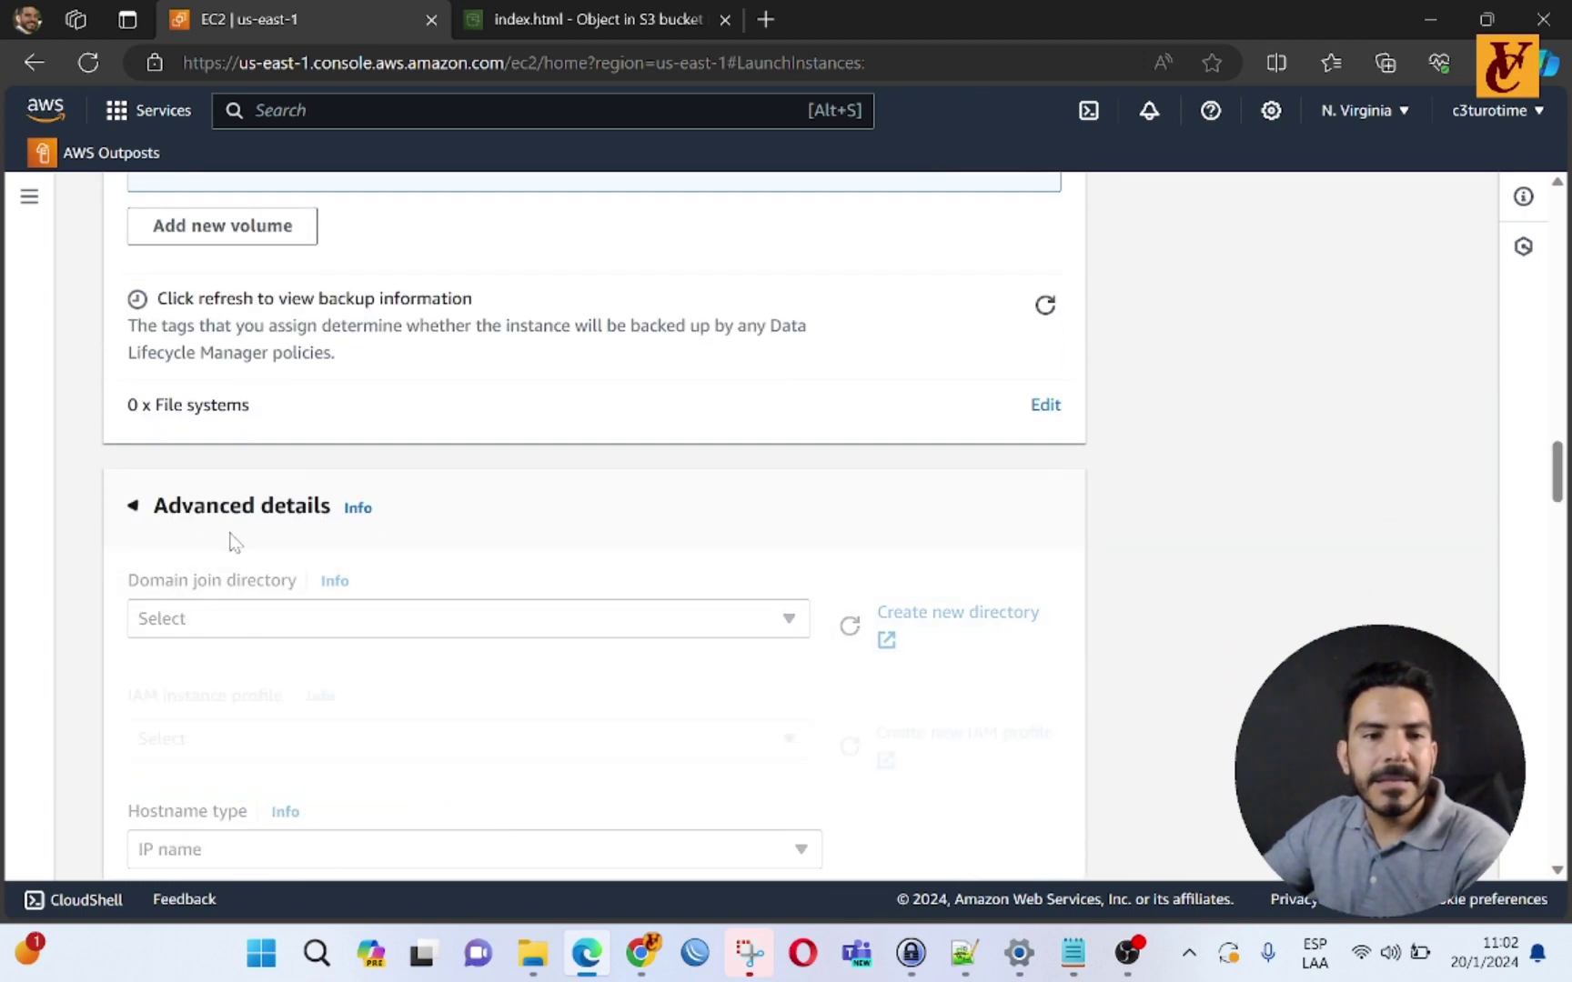
scroll(273, 488, down, 1)
click(489, 636)
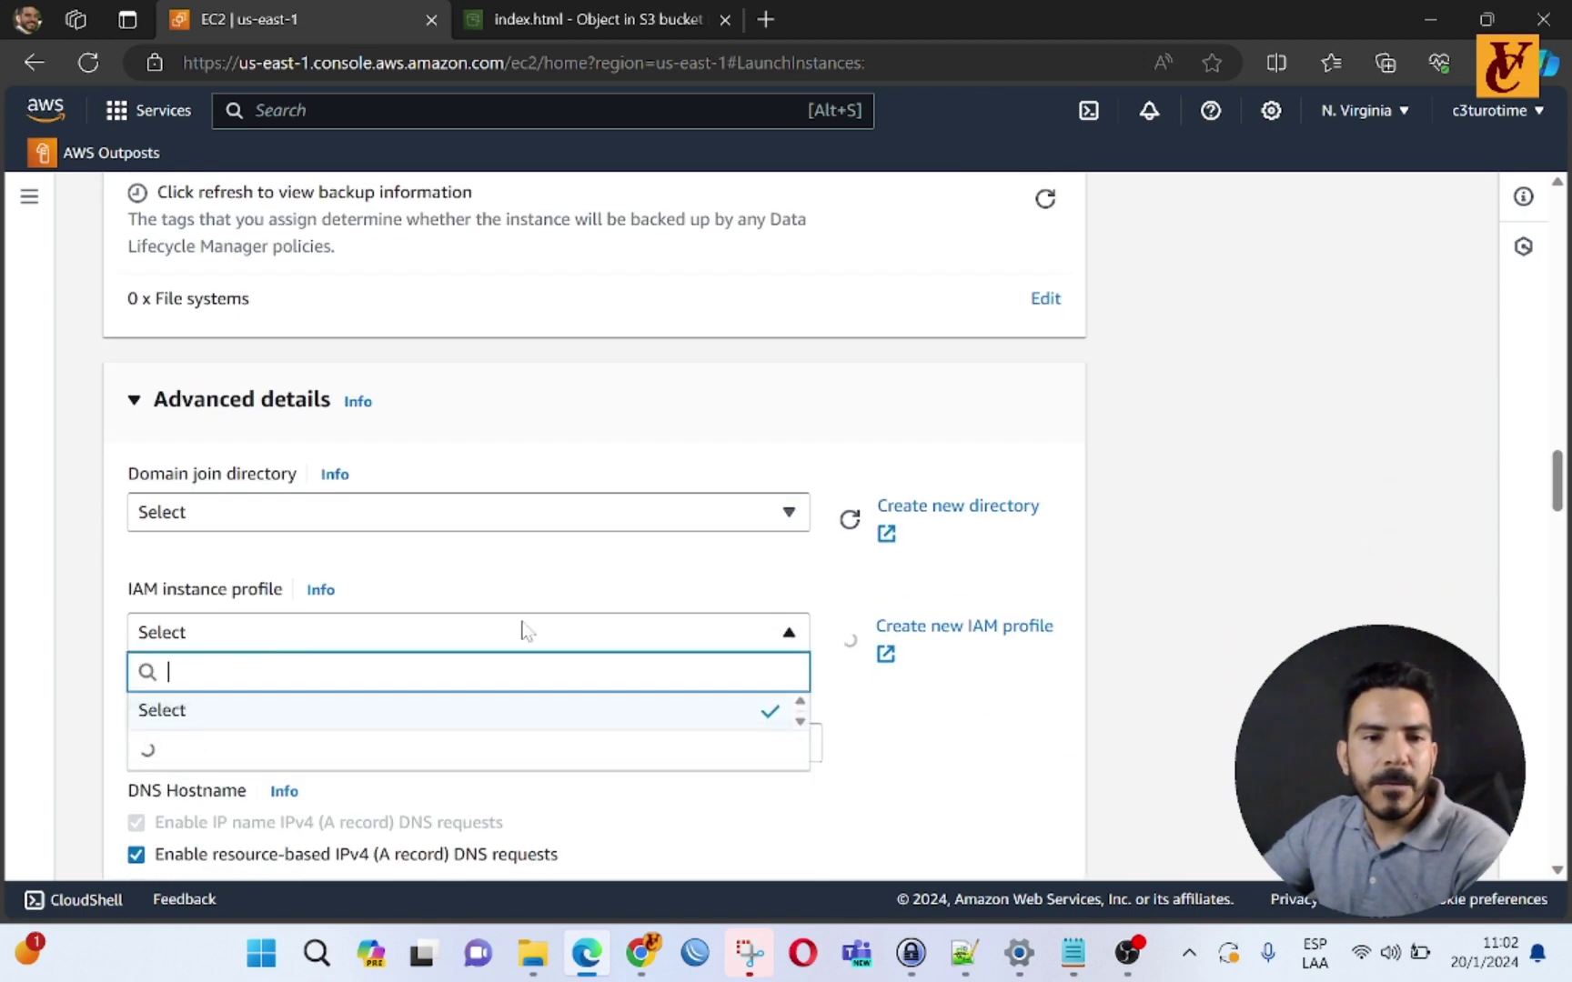
click(309, 746)
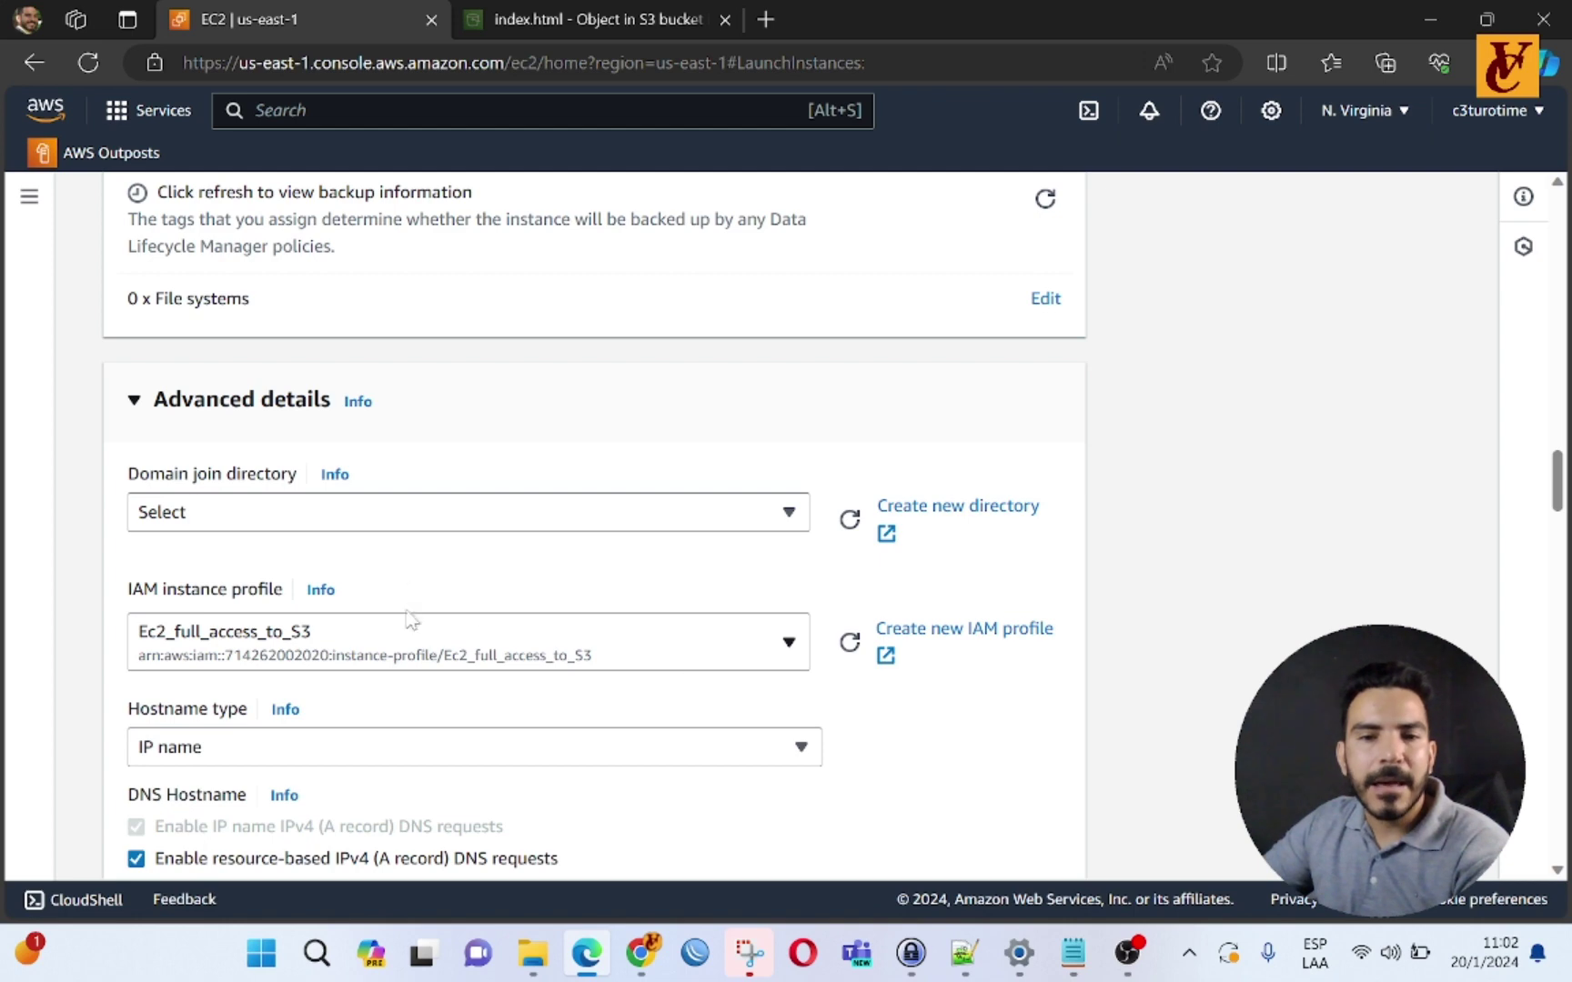
Step: Look through the remaining advanced details and open the help information for the optional user data
scroll(520, 495, down, 2)
scroll(464, 566, down, 1)
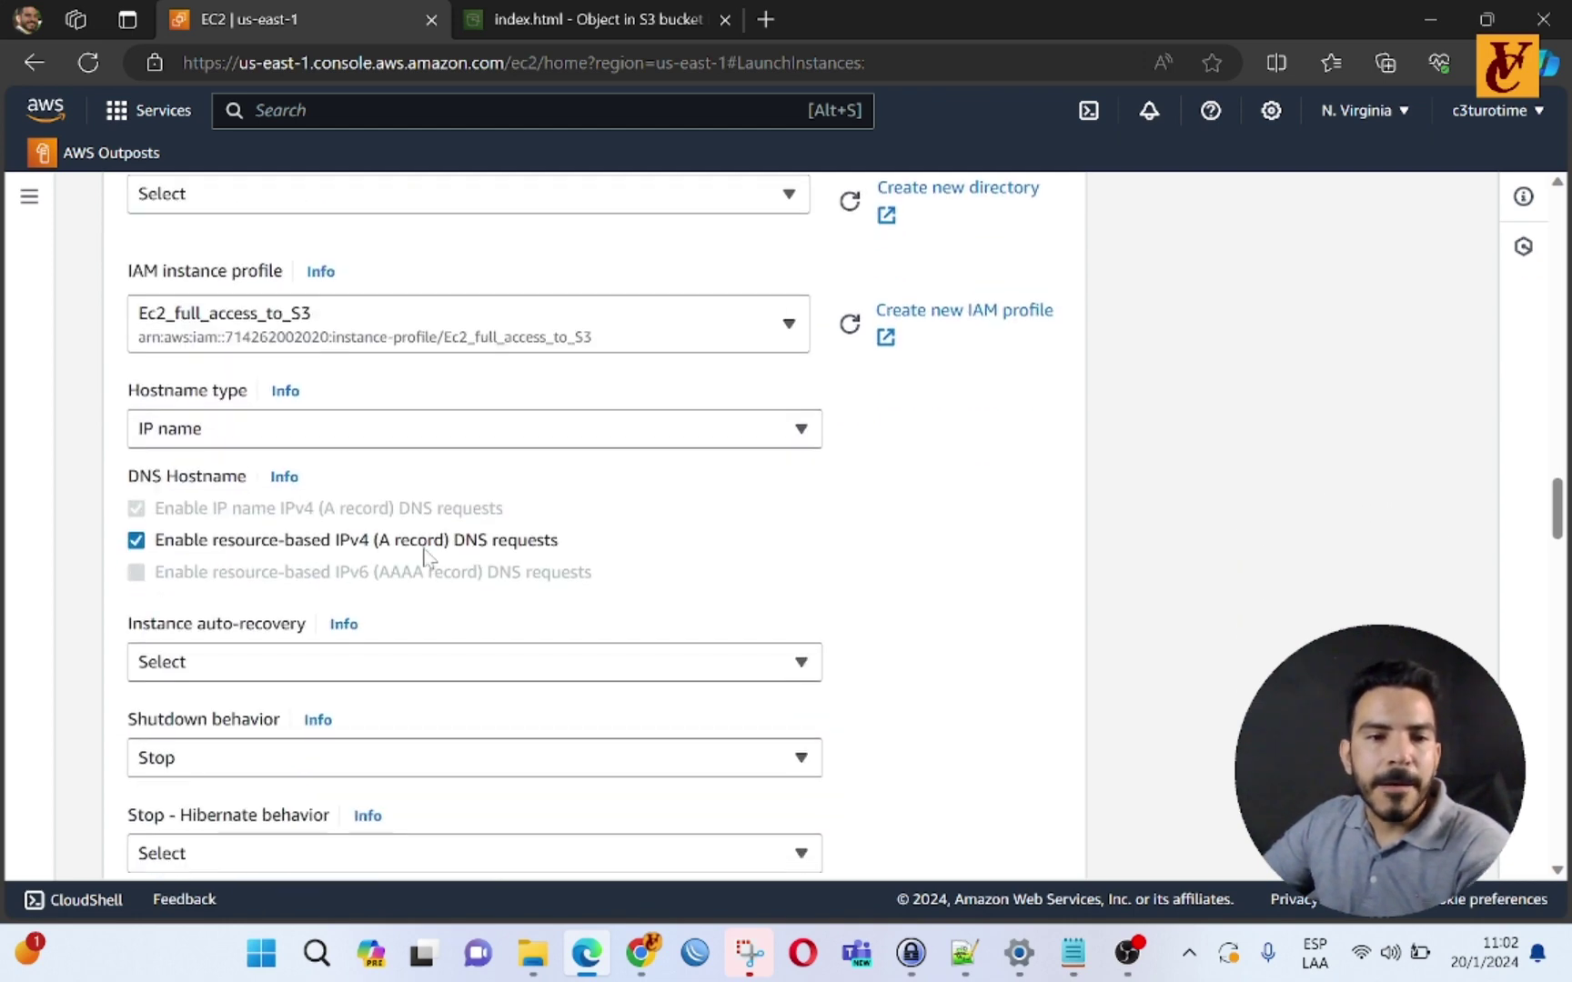
scroll(508, 519, down, 1)
scroll(516, 470, down, 2)
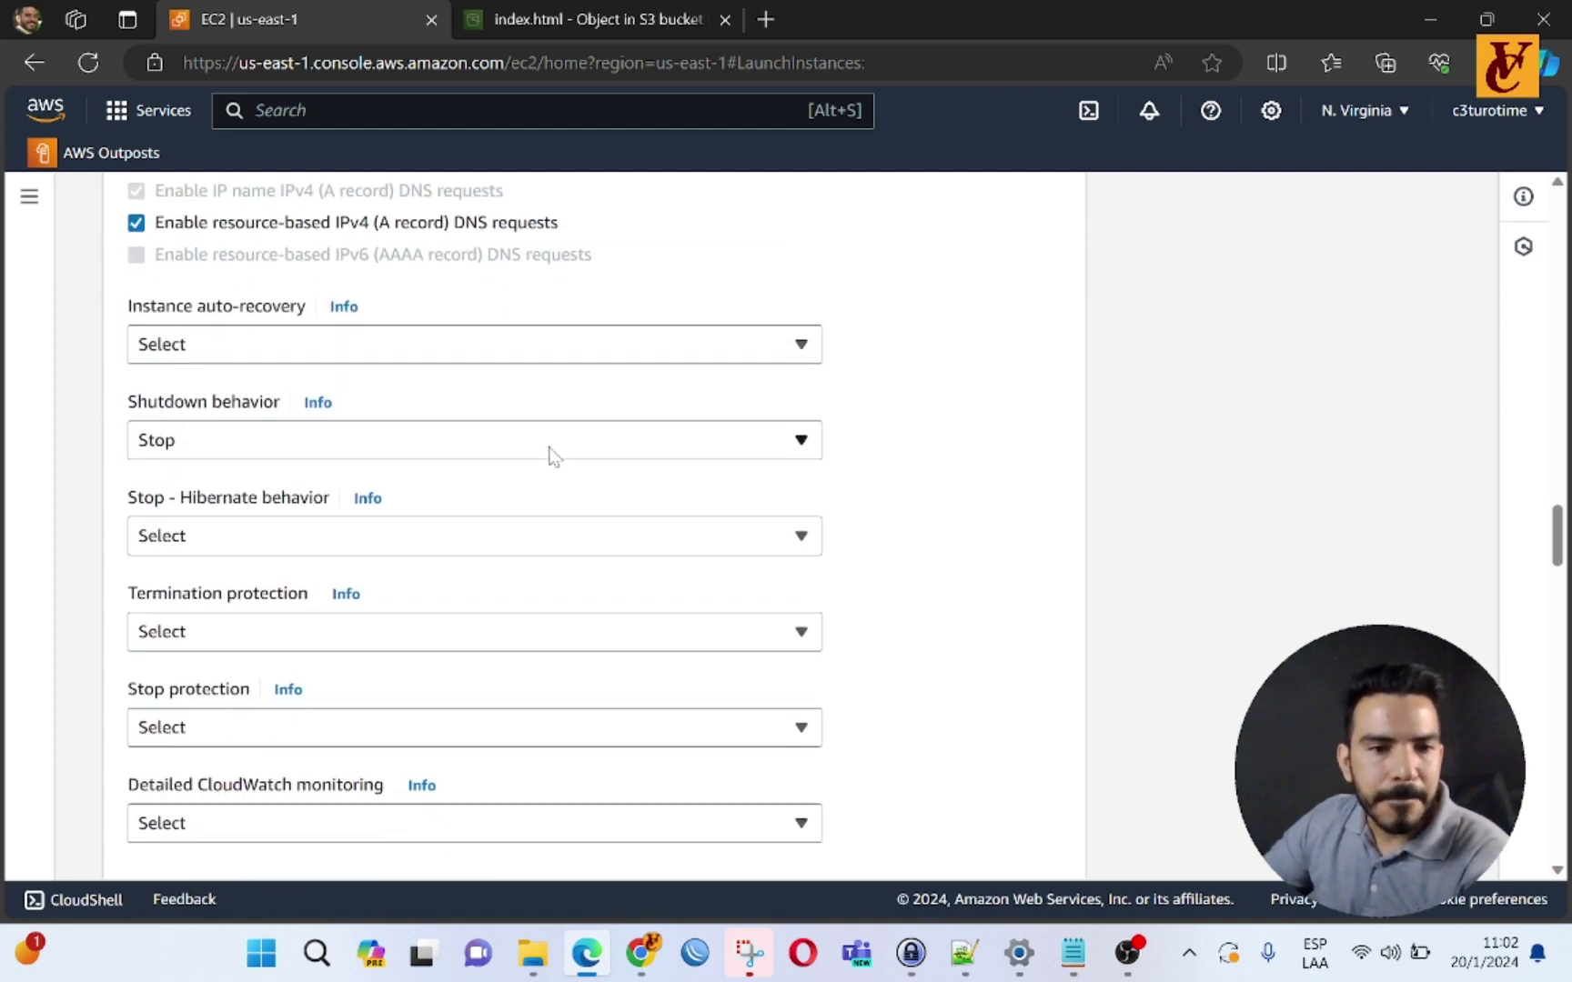
scroll(554, 455, down, 1)
scroll(217, 551, up, 1)
scroll(352, 628, down, 15)
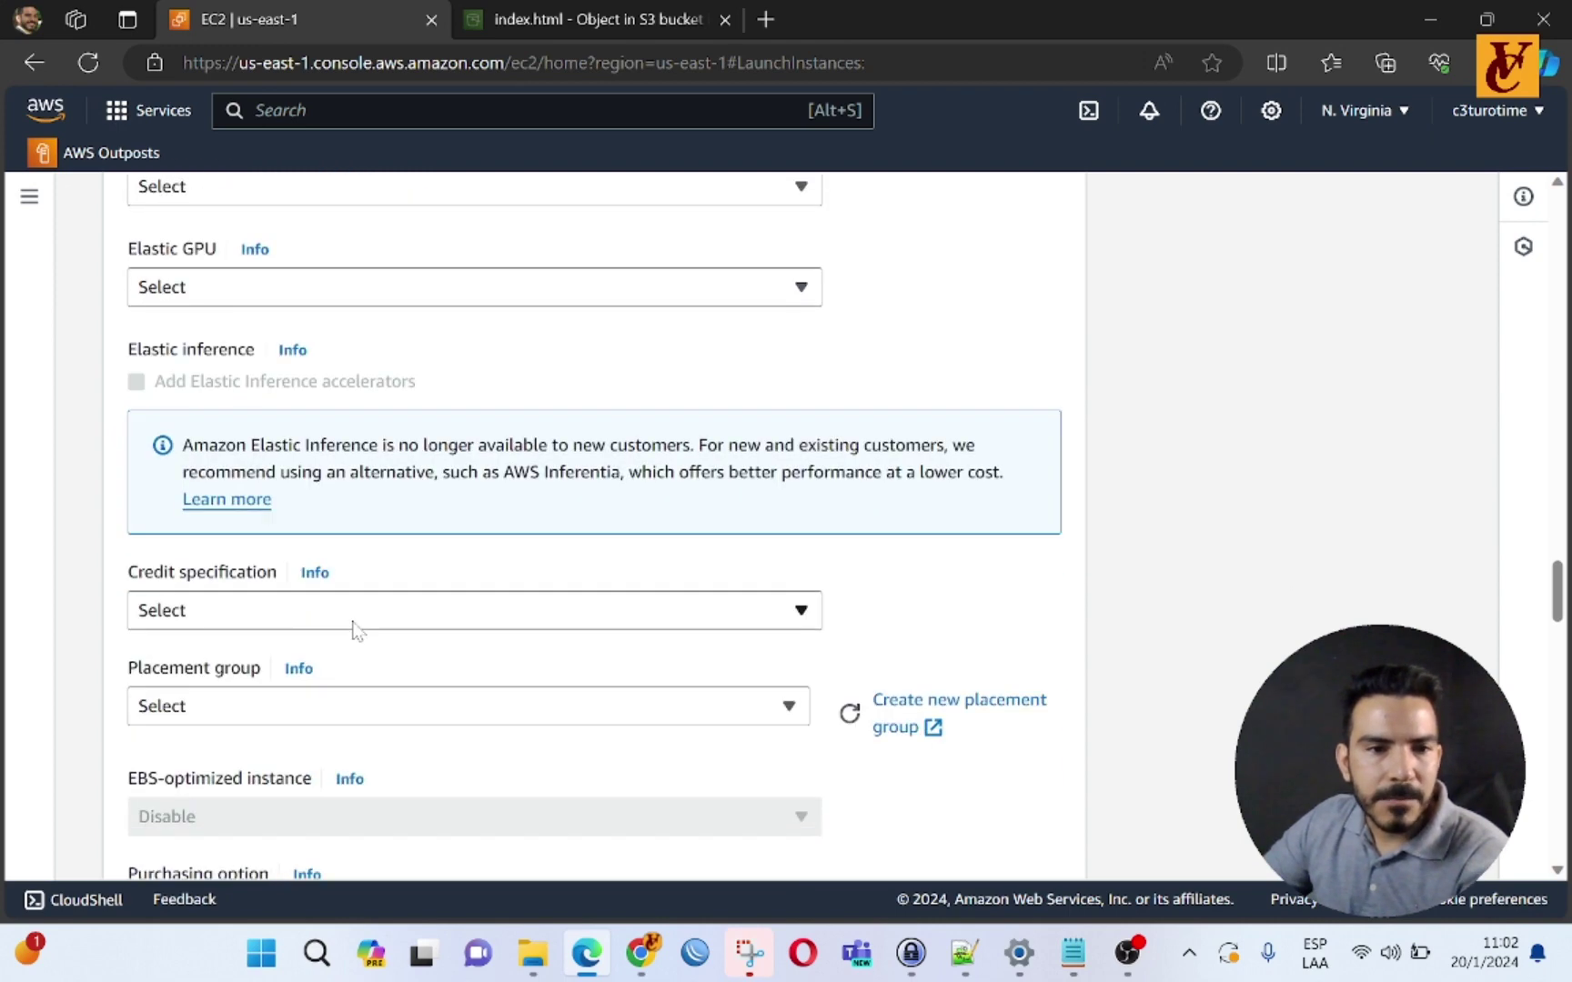
scroll(362, 452, down, 4)
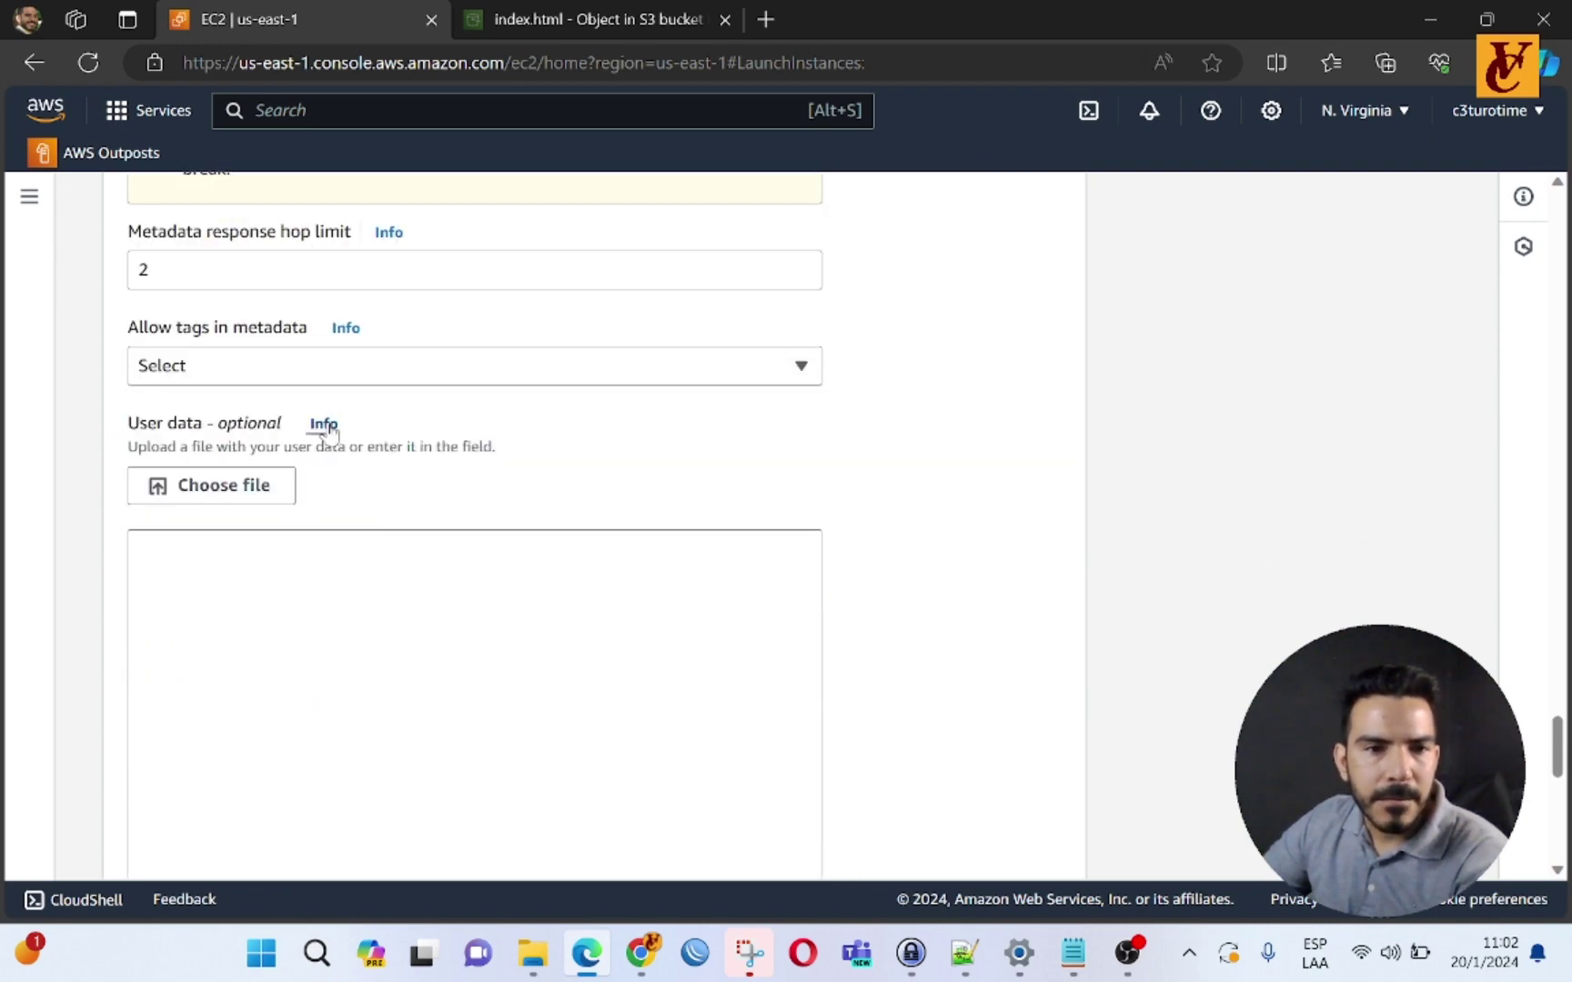
scroll(323, 425, up, 1)
click(323, 529)
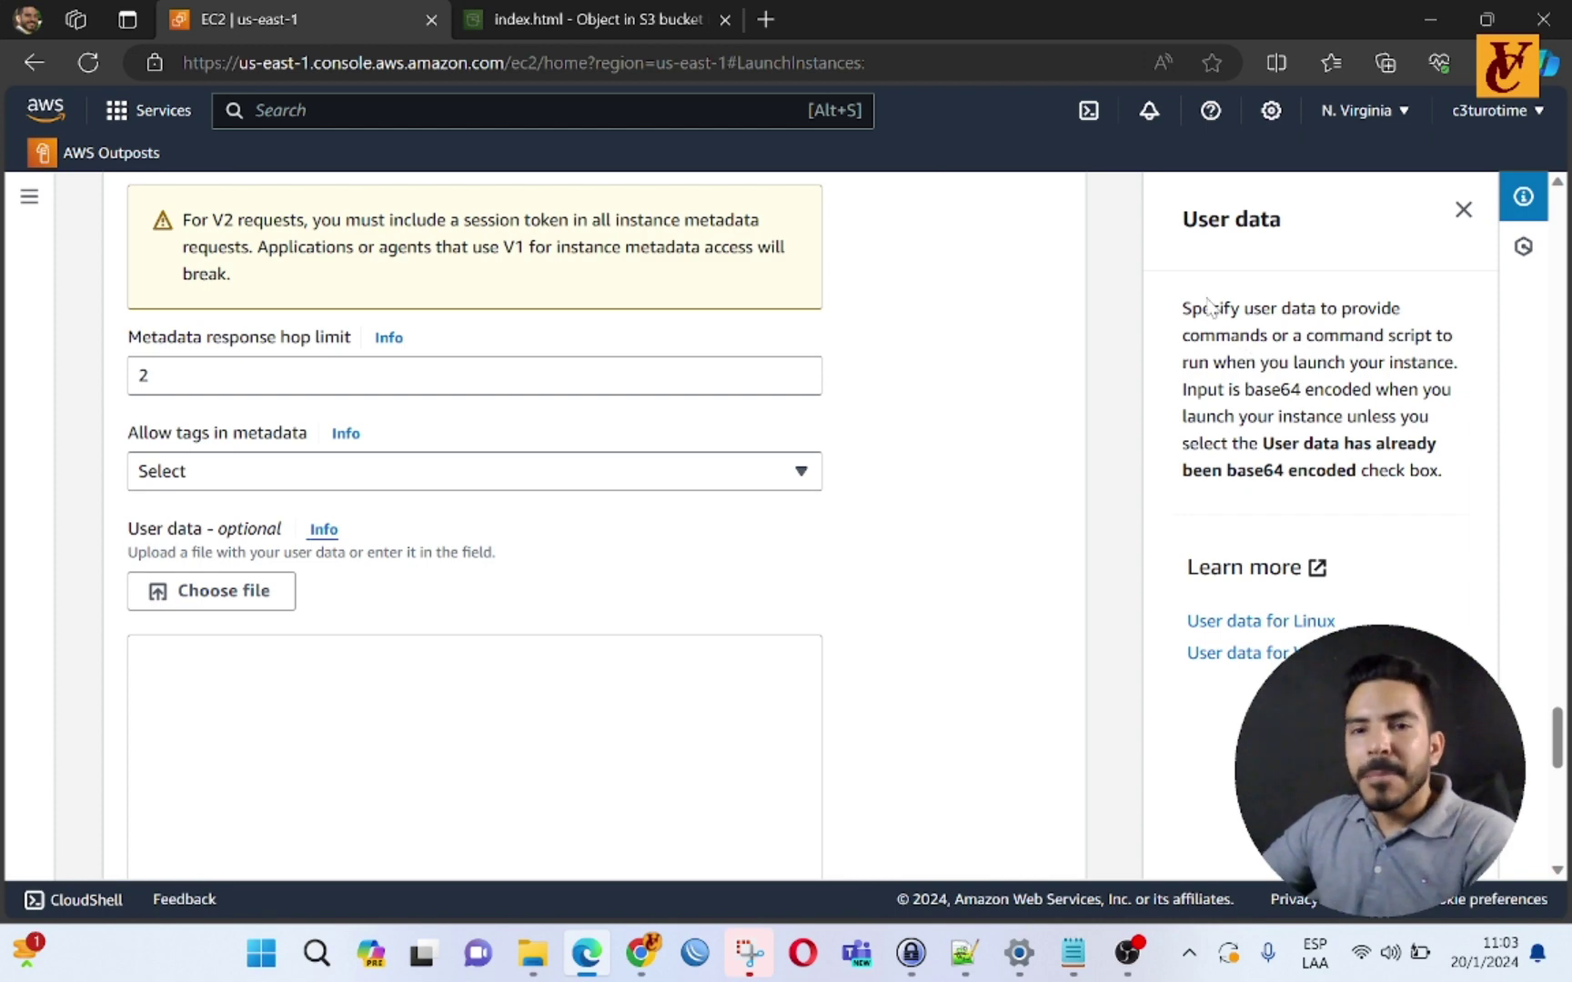
Step: Enter a user data bash script that runs yum update, updates, starts and enables httpd, and copies s3://url del bucket to /var/www/html
drag(1180, 309, 1314, 336)
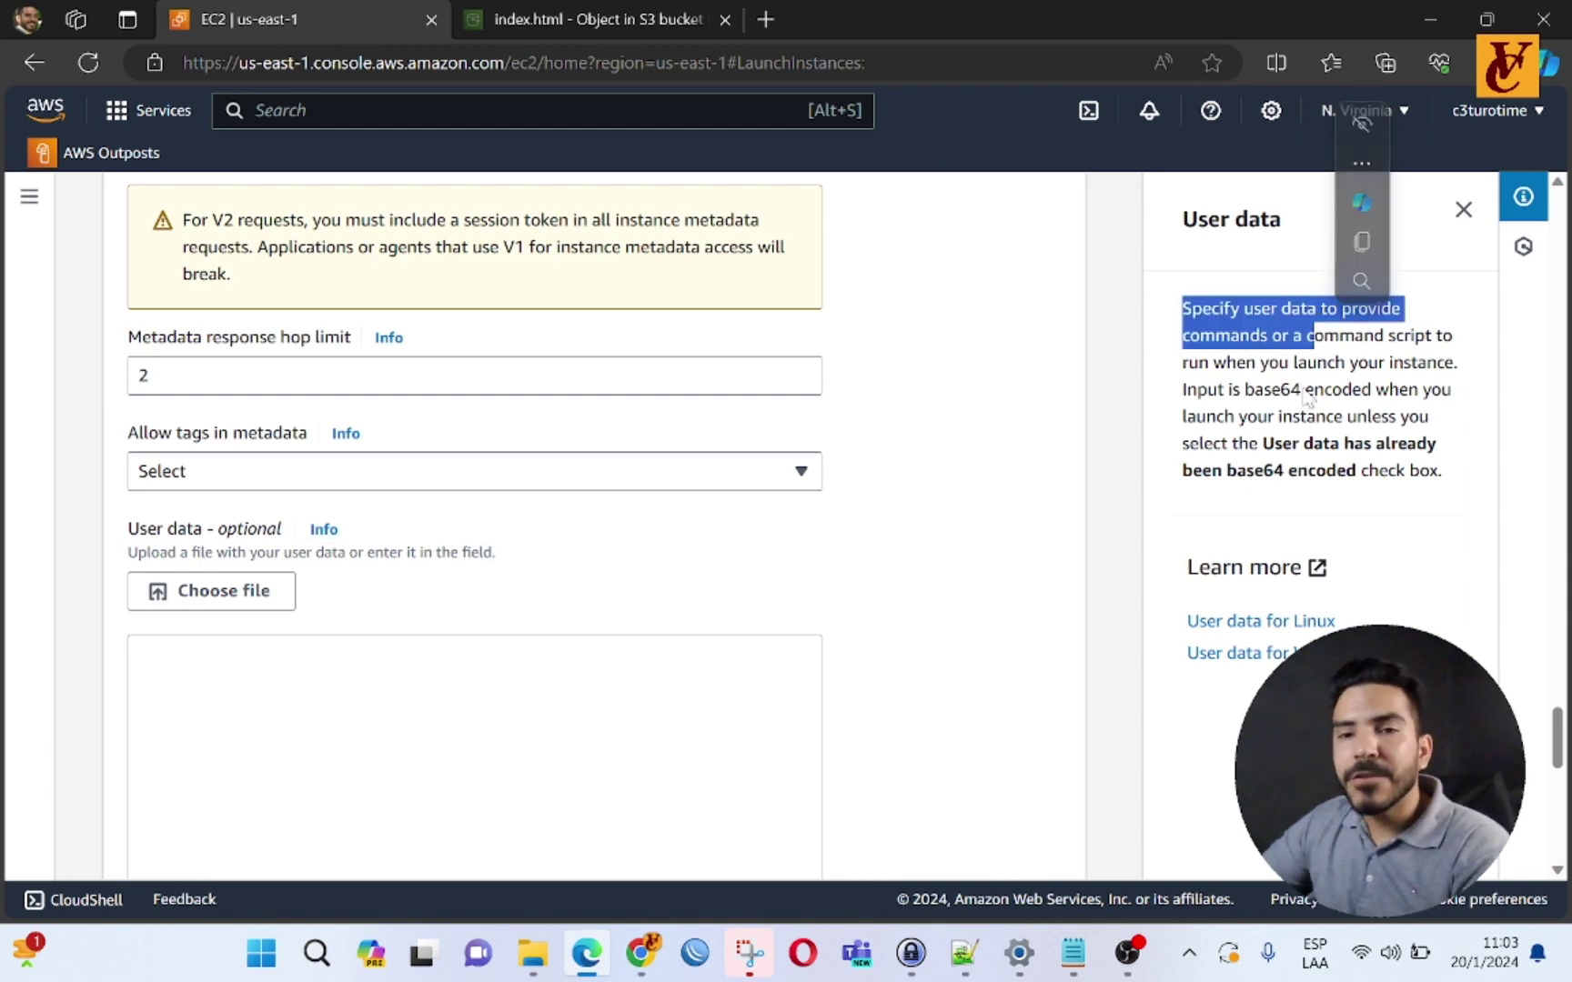
click(1260, 395)
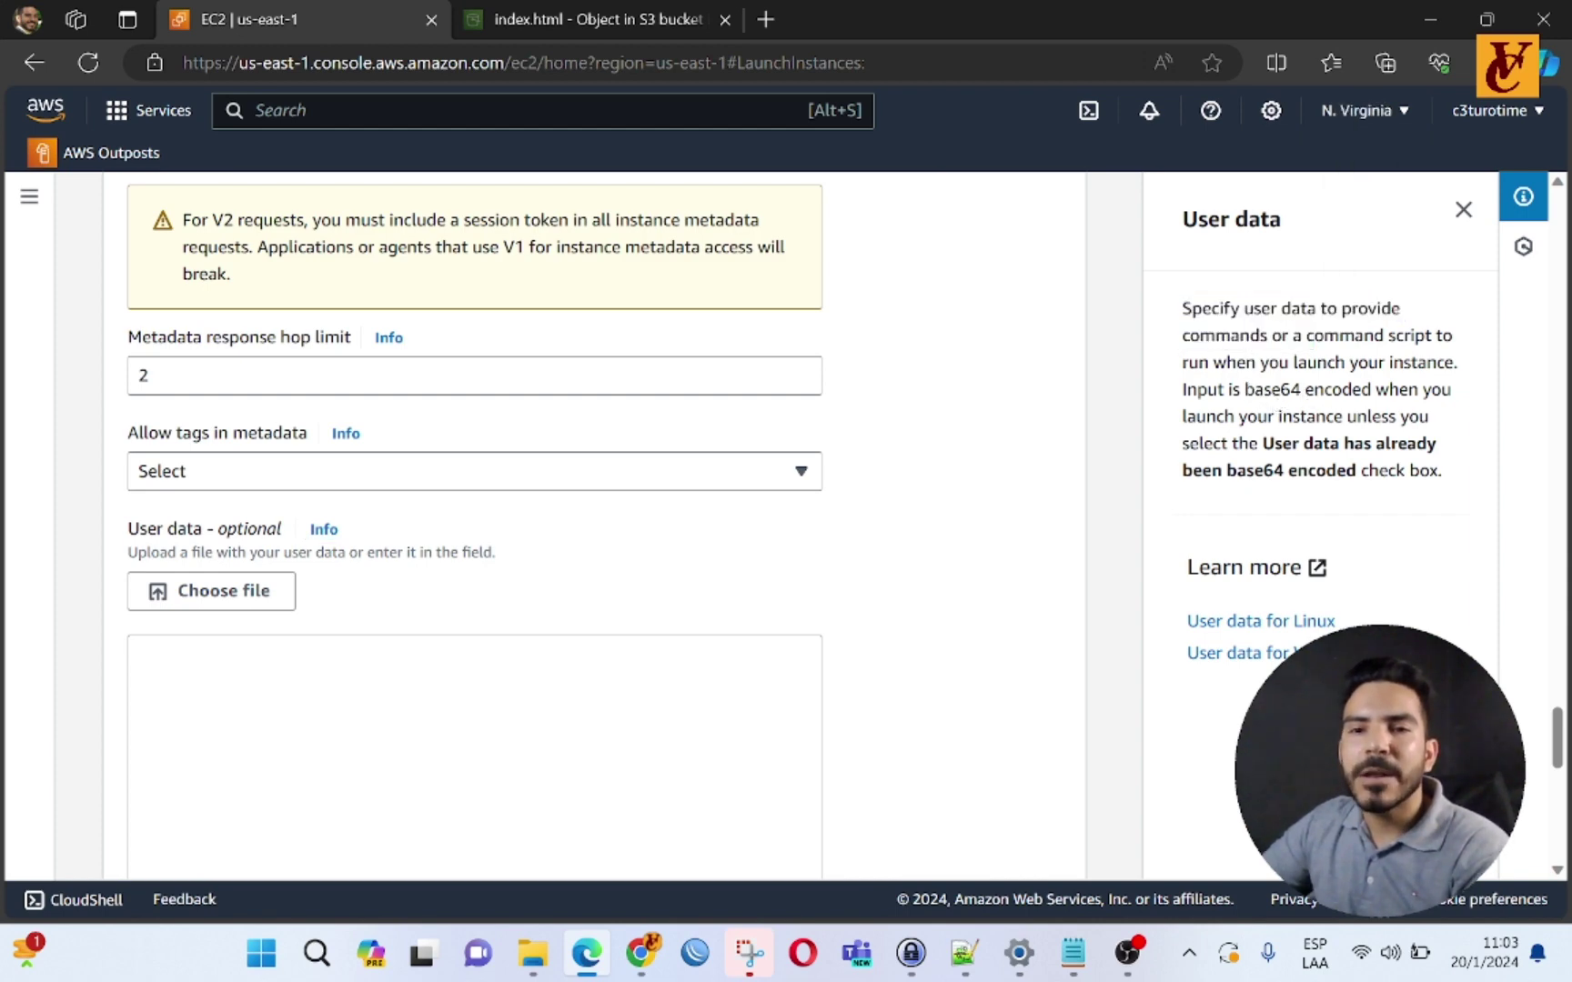
drag(1291, 336, 1464, 382)
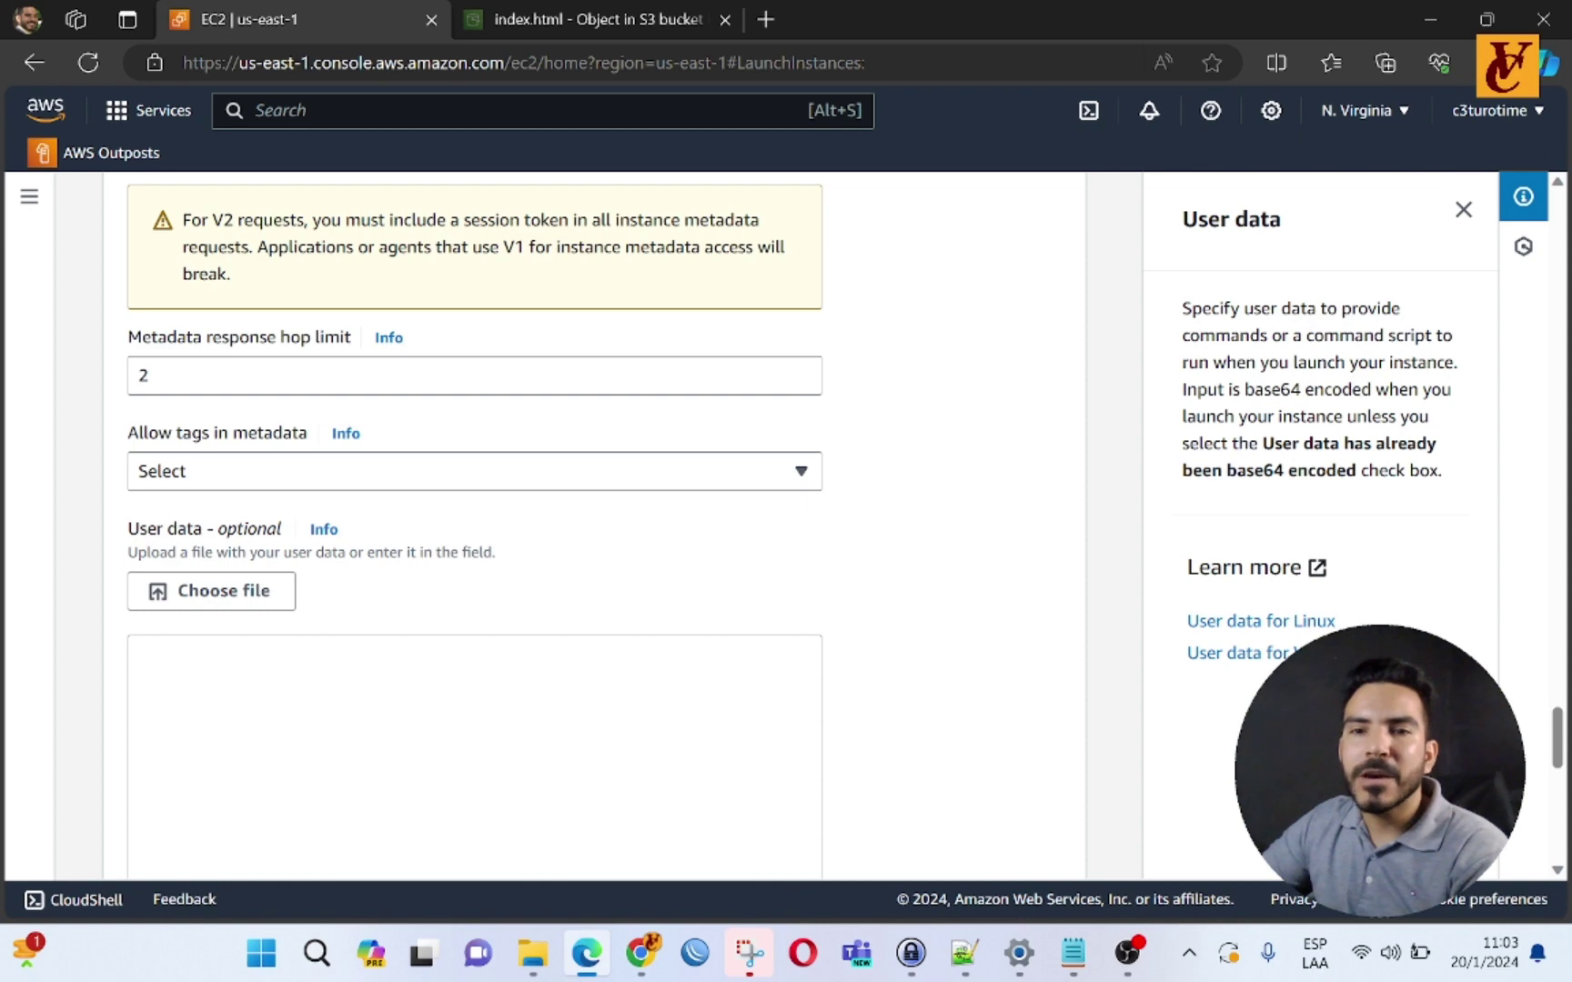
drag(1307, 362, 1457, 364)
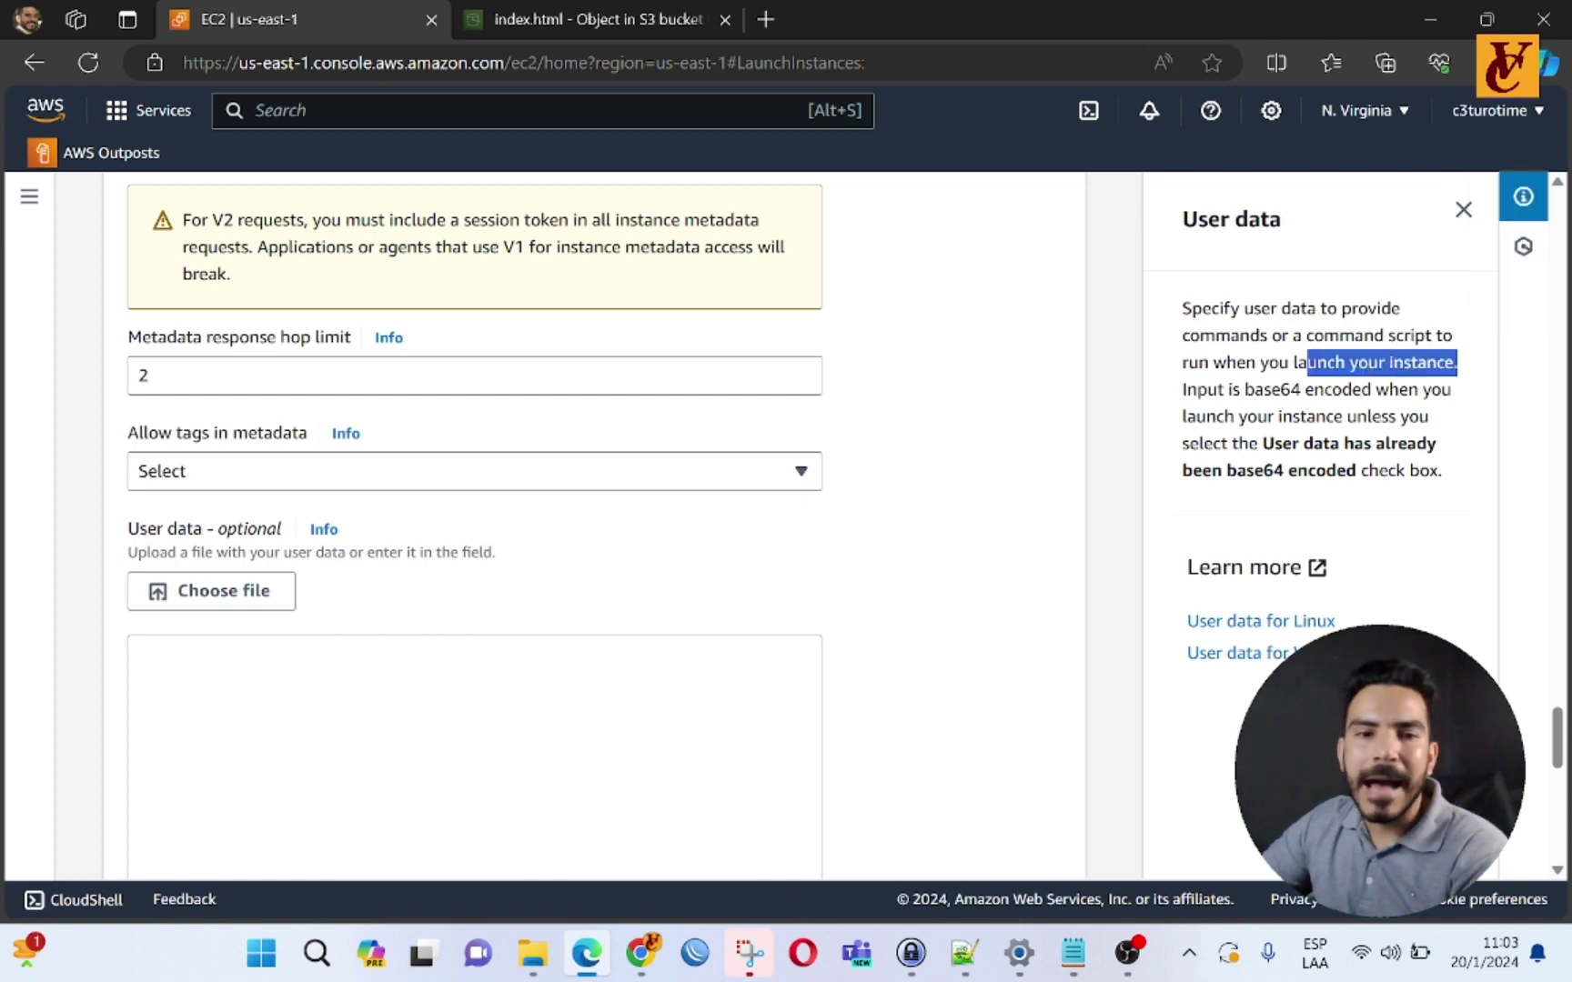
click(135, 712)
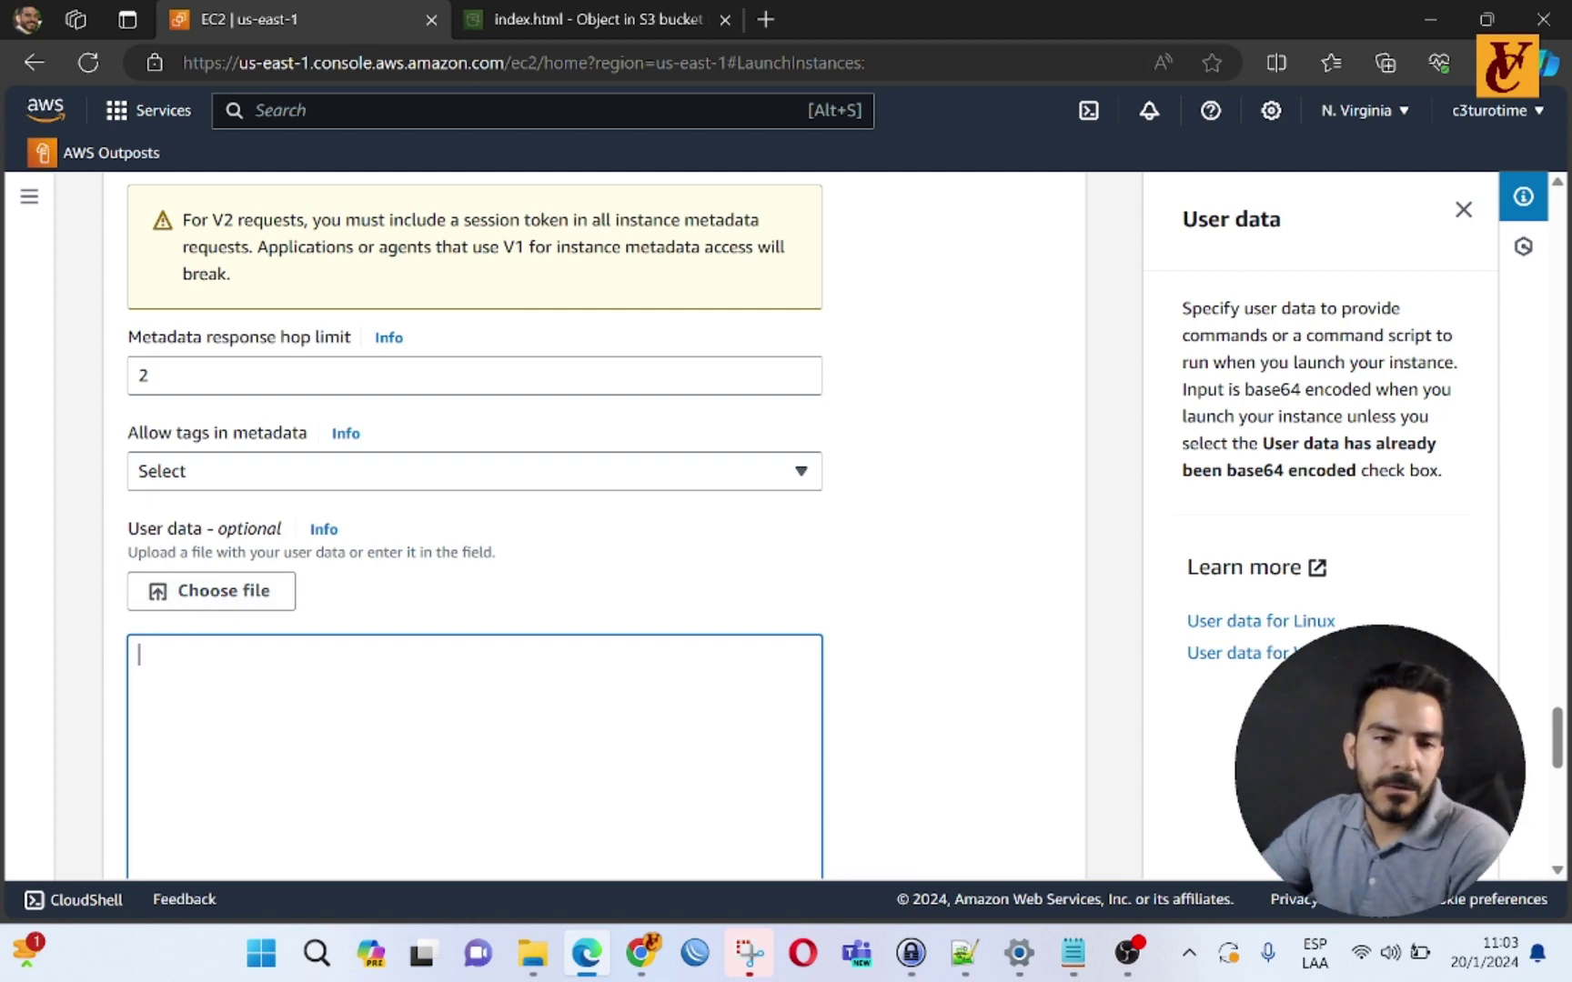
text(#!/bin/bash yum update -y yum update httpd -y systemctl start httpd systemctl enable httpd aws s3 cp s3://url del bucket /var/www/html)
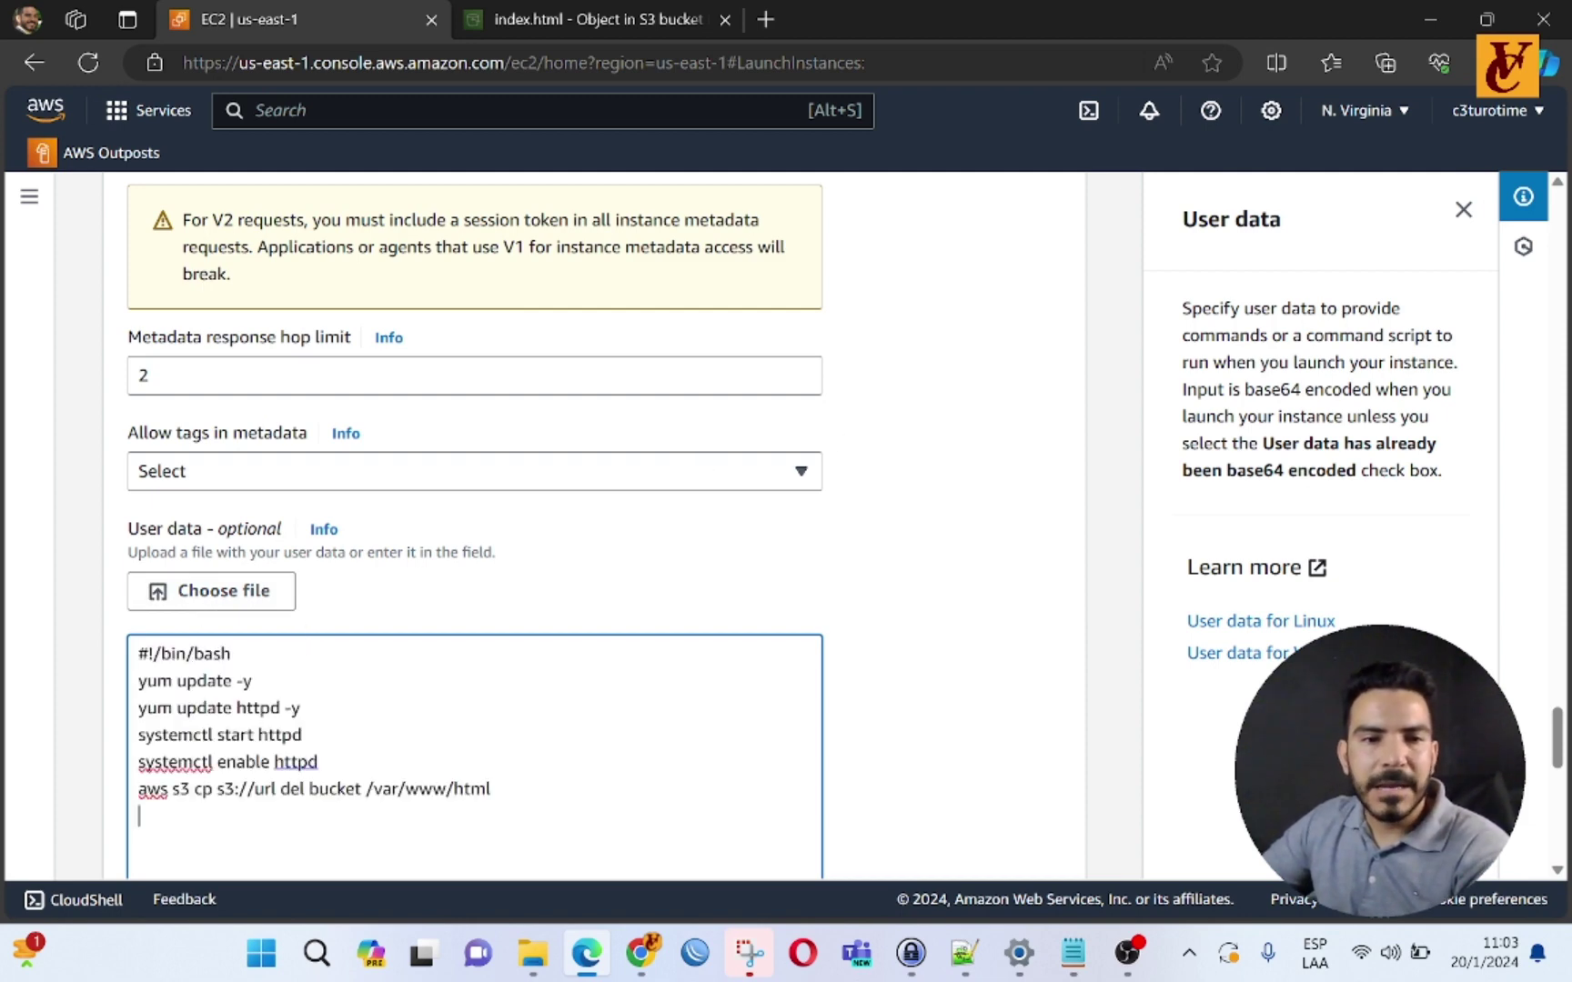
Step: Correct the httpd line of the user data script to yum install httpd -y
drag(147, 680, 252, 681)
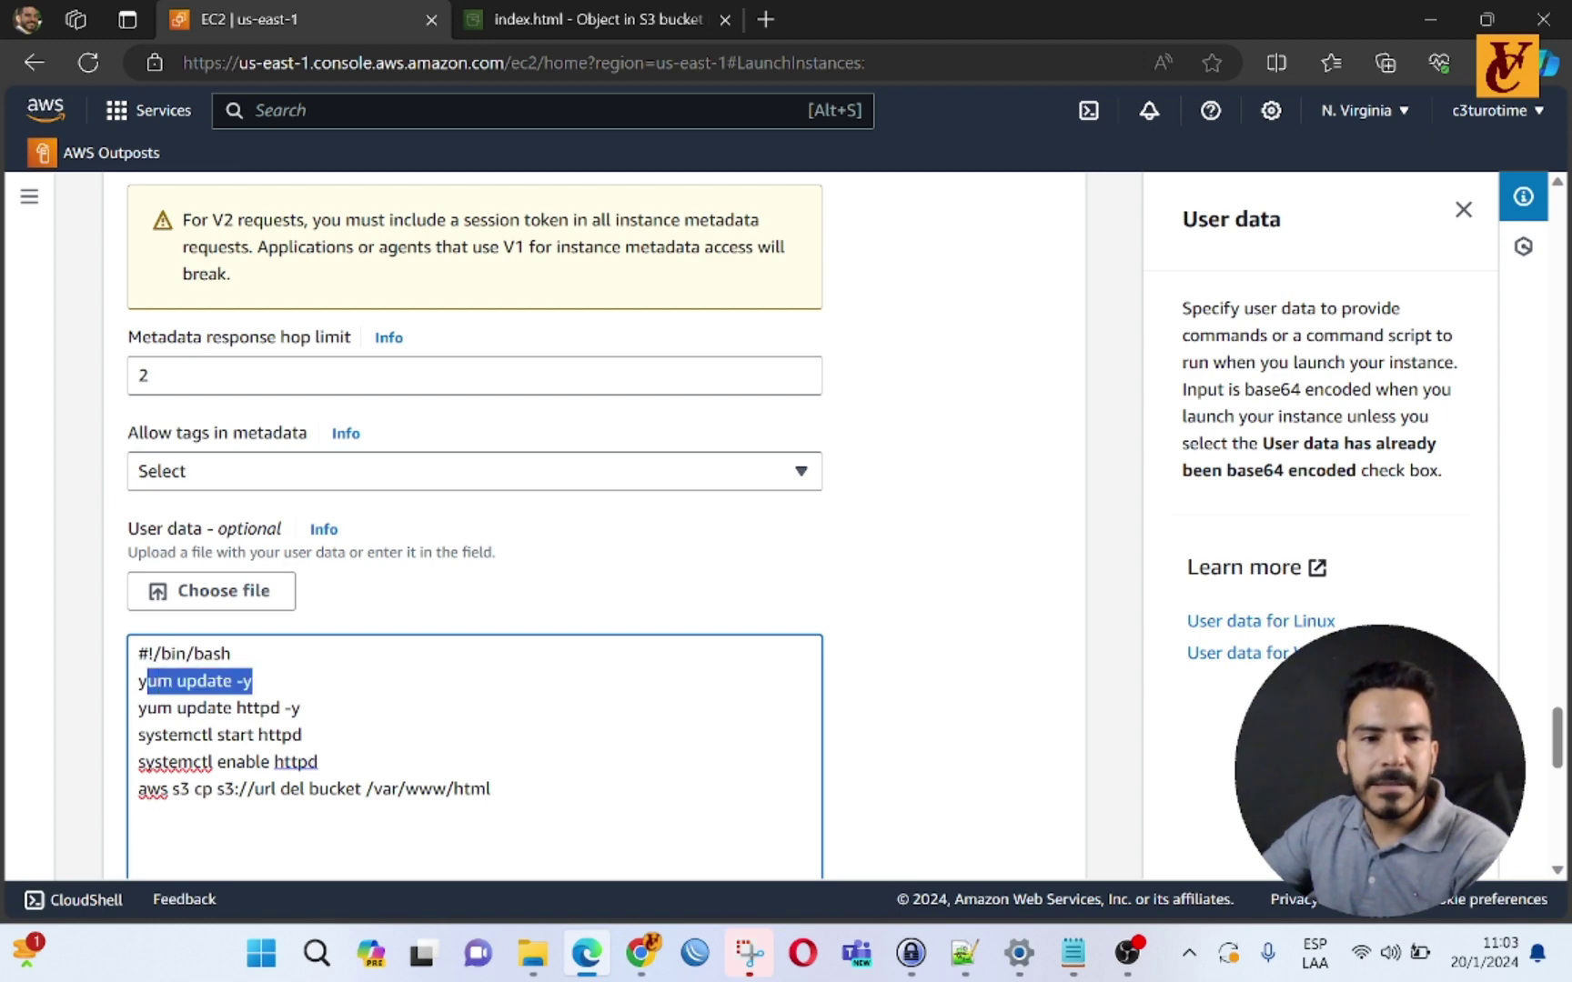
click(252, 680)
drag(138, 708, 300, 708)
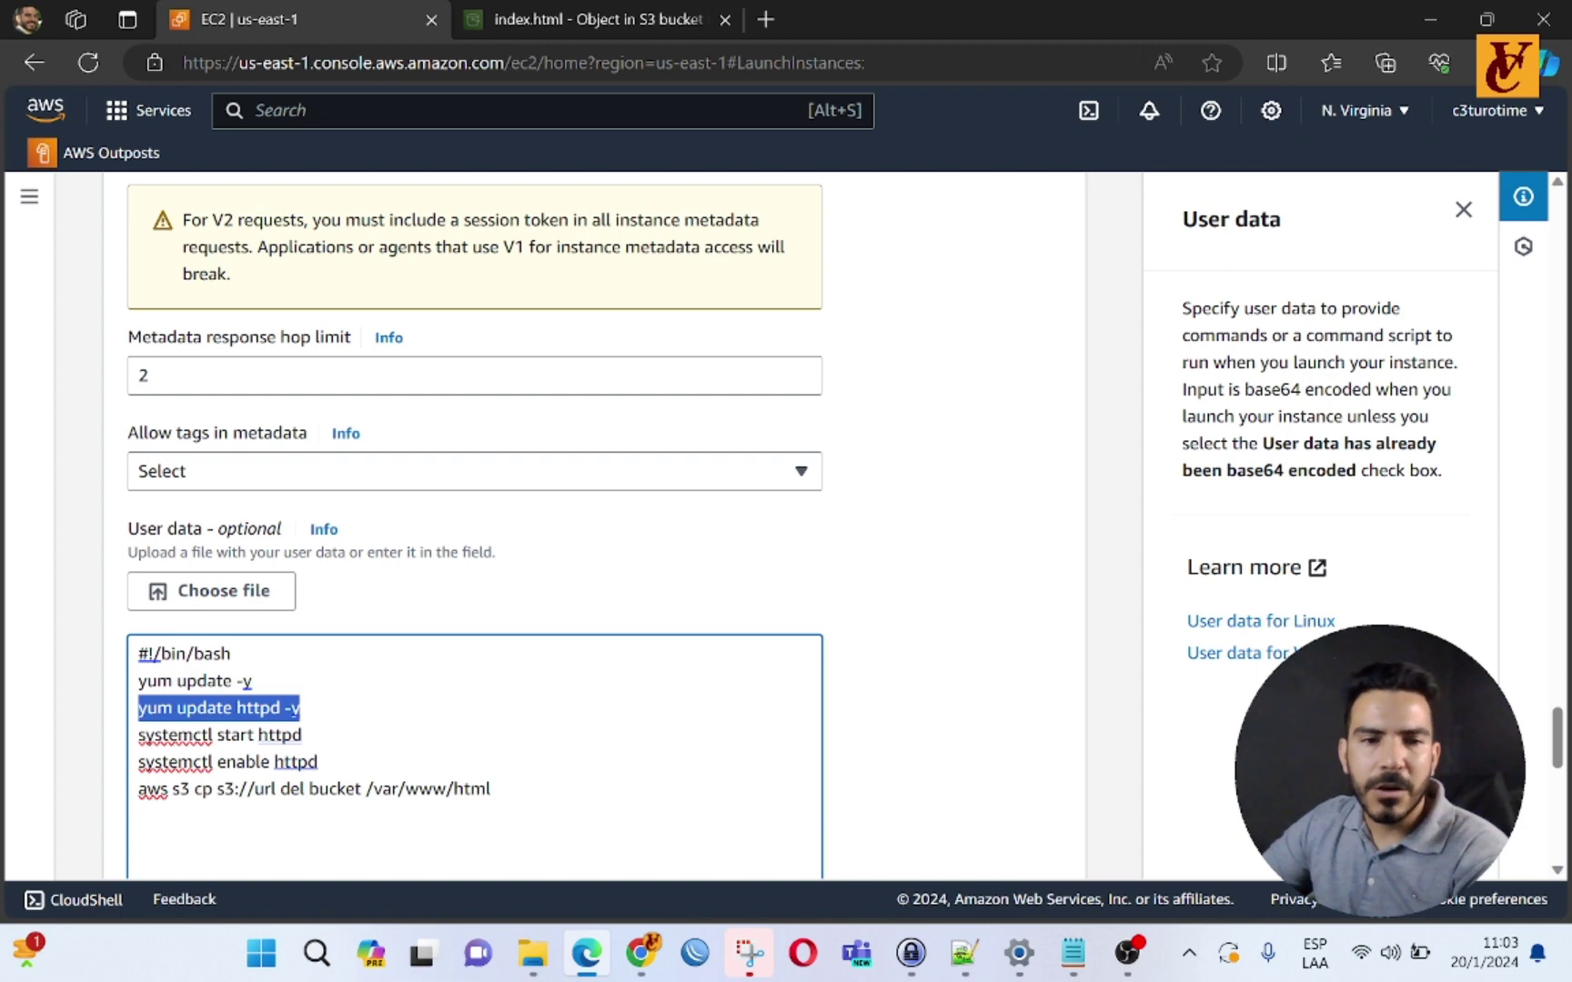
click(186, 707)
double_click(197, 708)
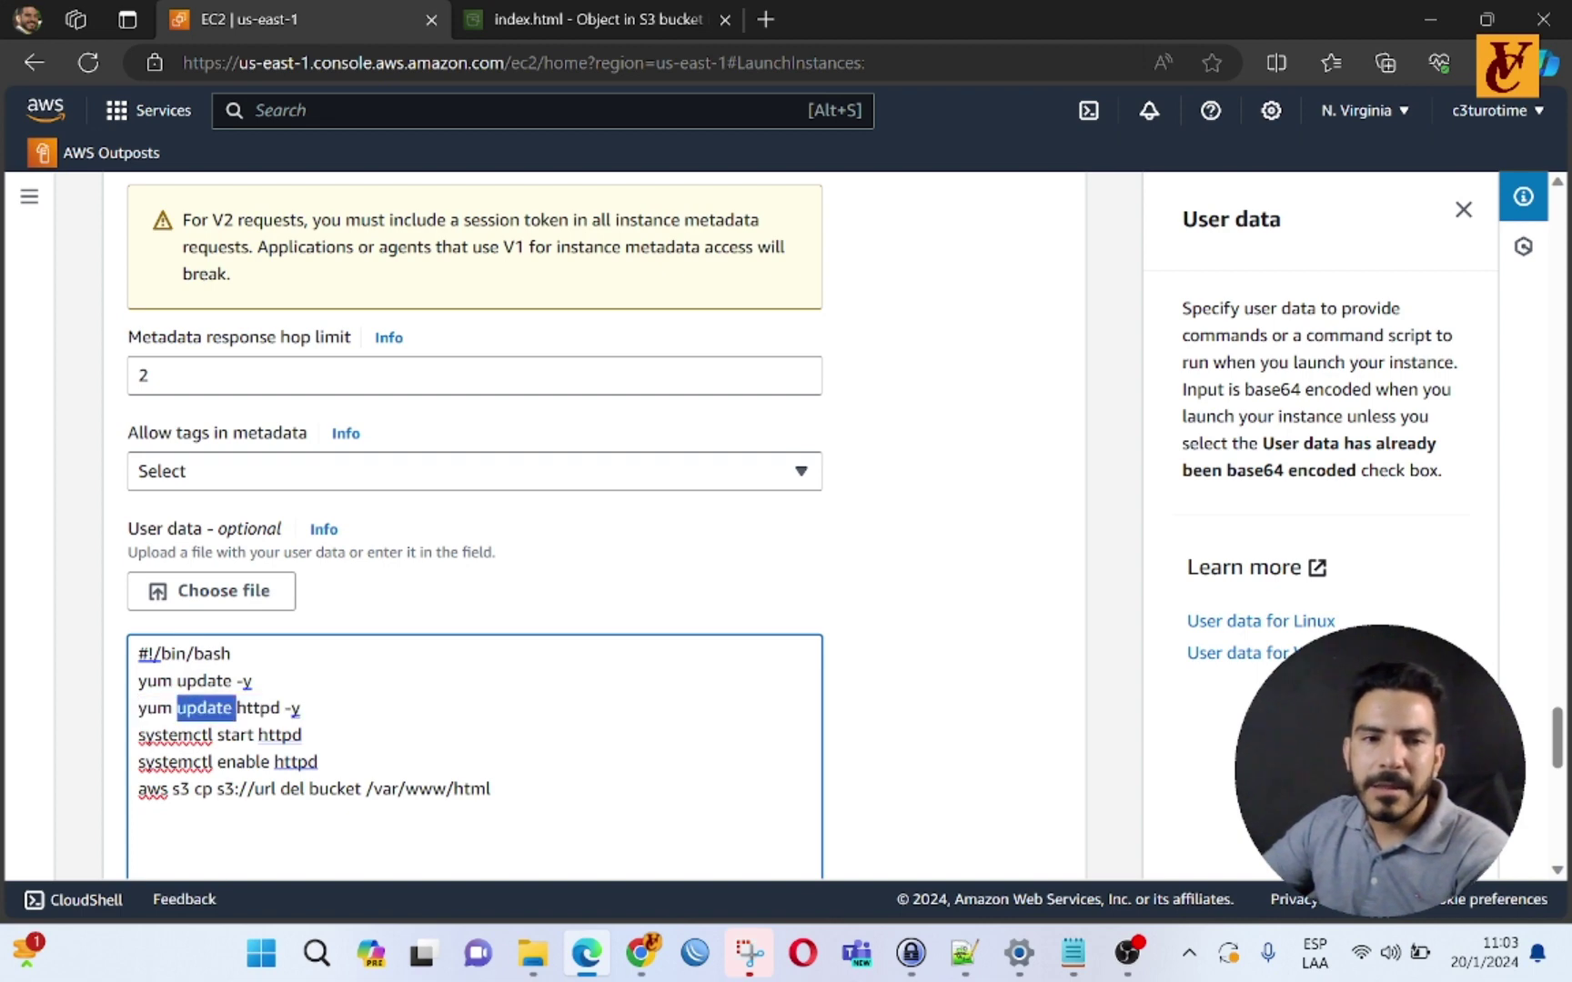
text(in)
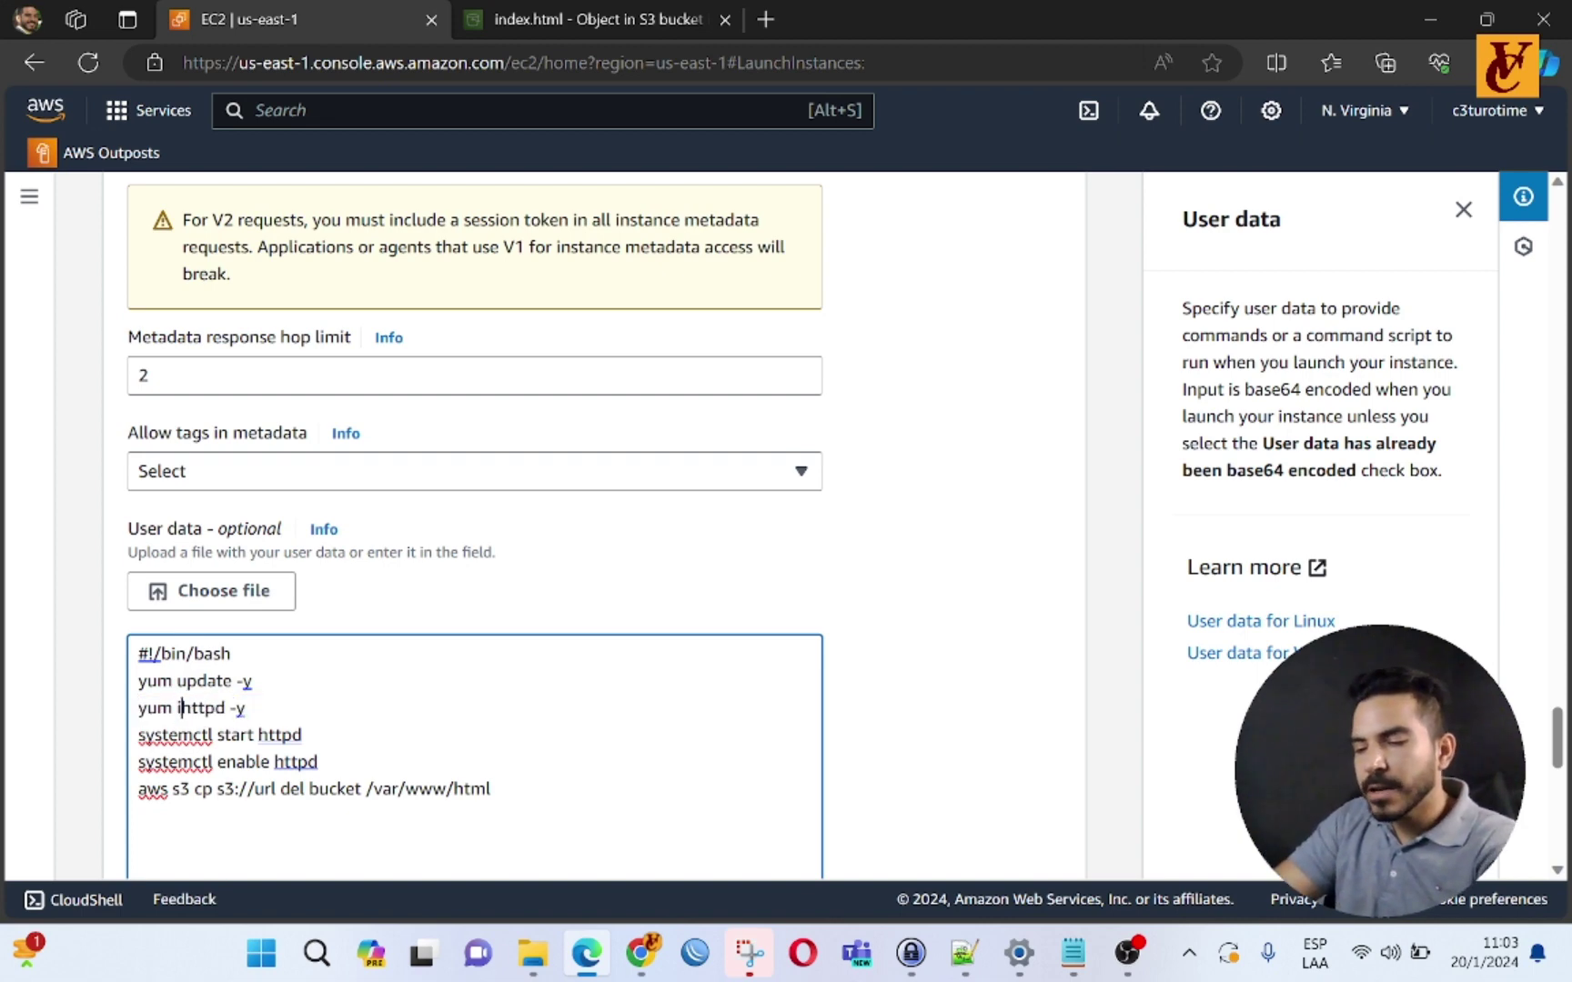
text(stall)
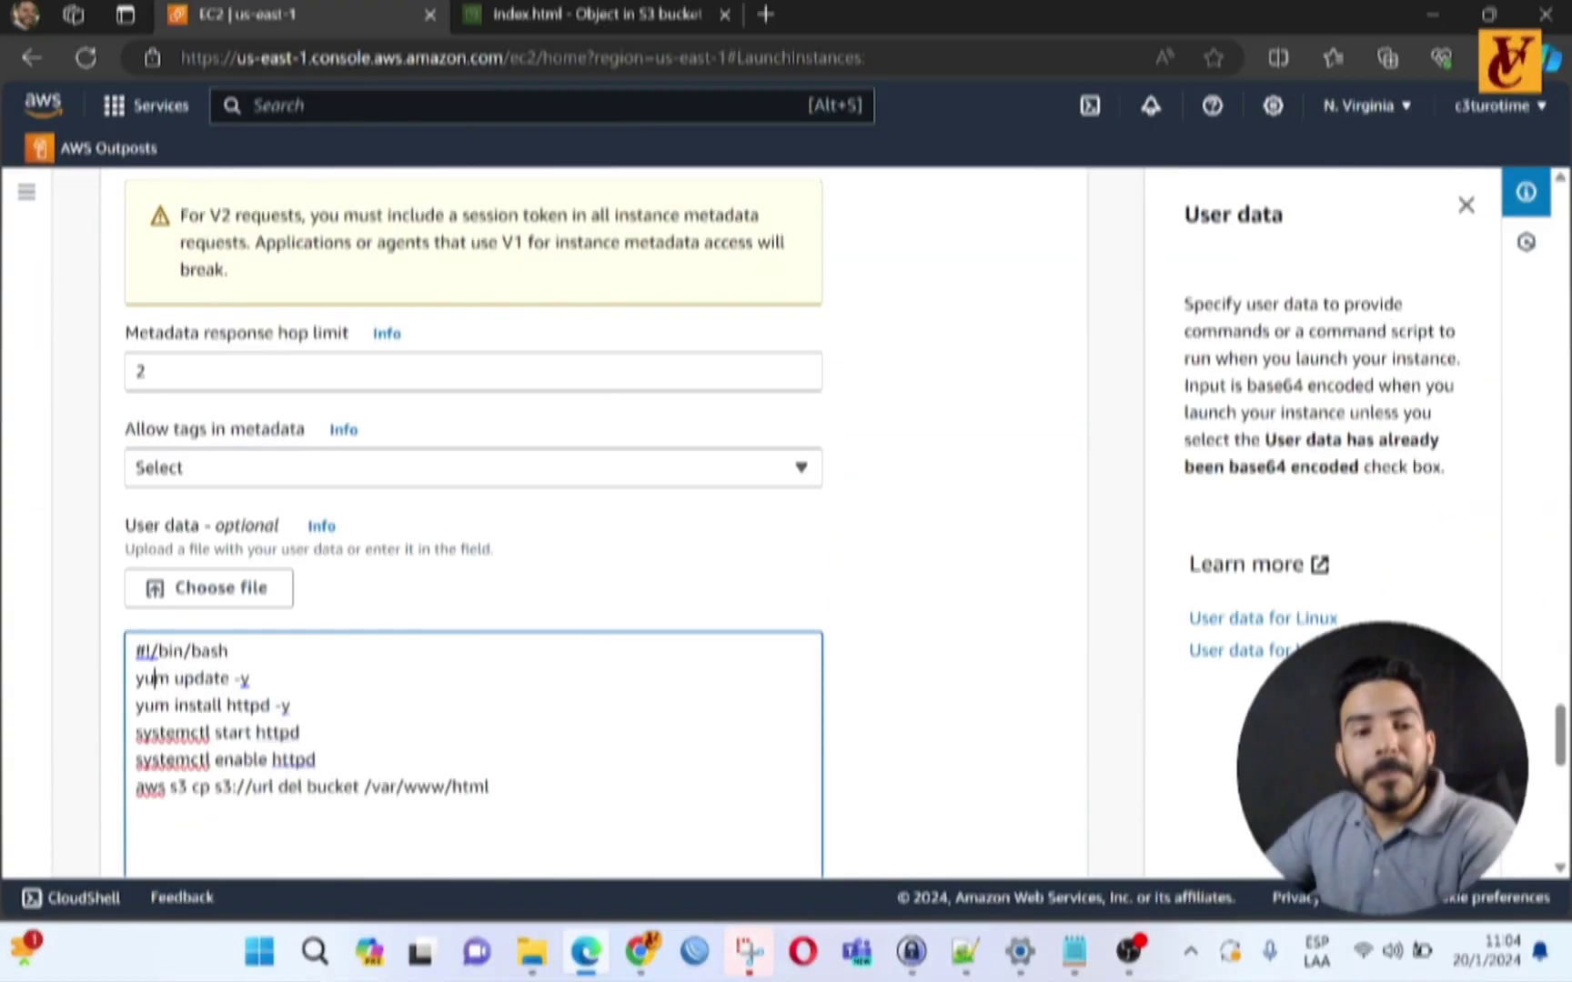
Step: Review the script's yum update, httpd install, and systemctl start and enable lines one by one
double_click(152, 678)
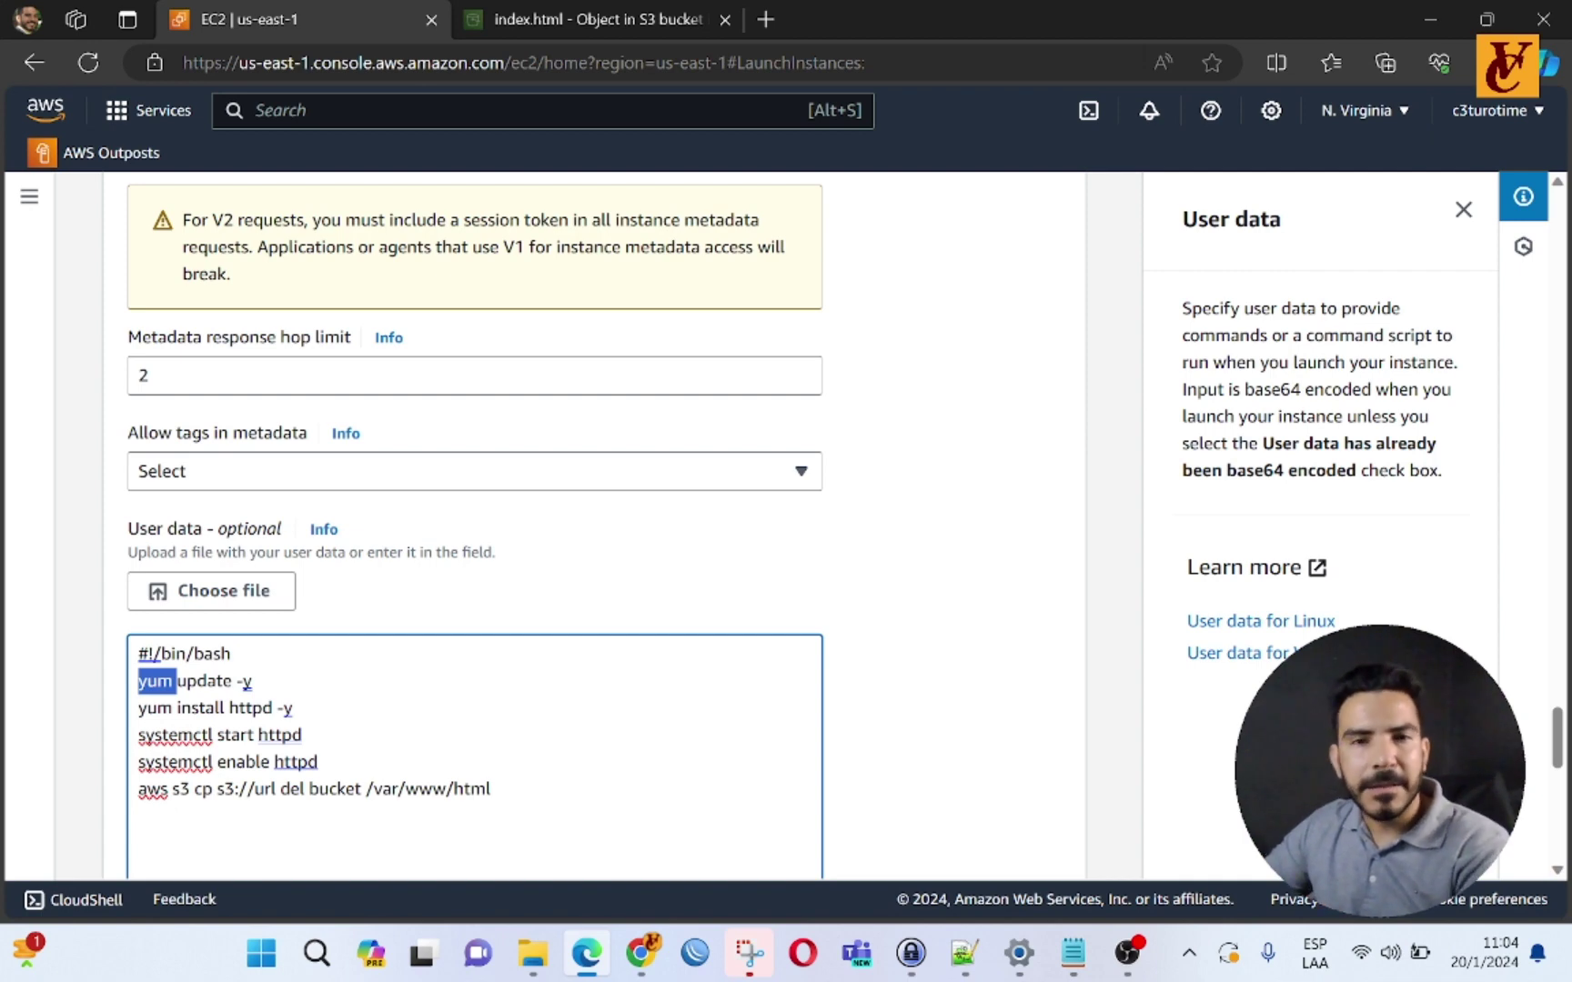
click(244, 682)
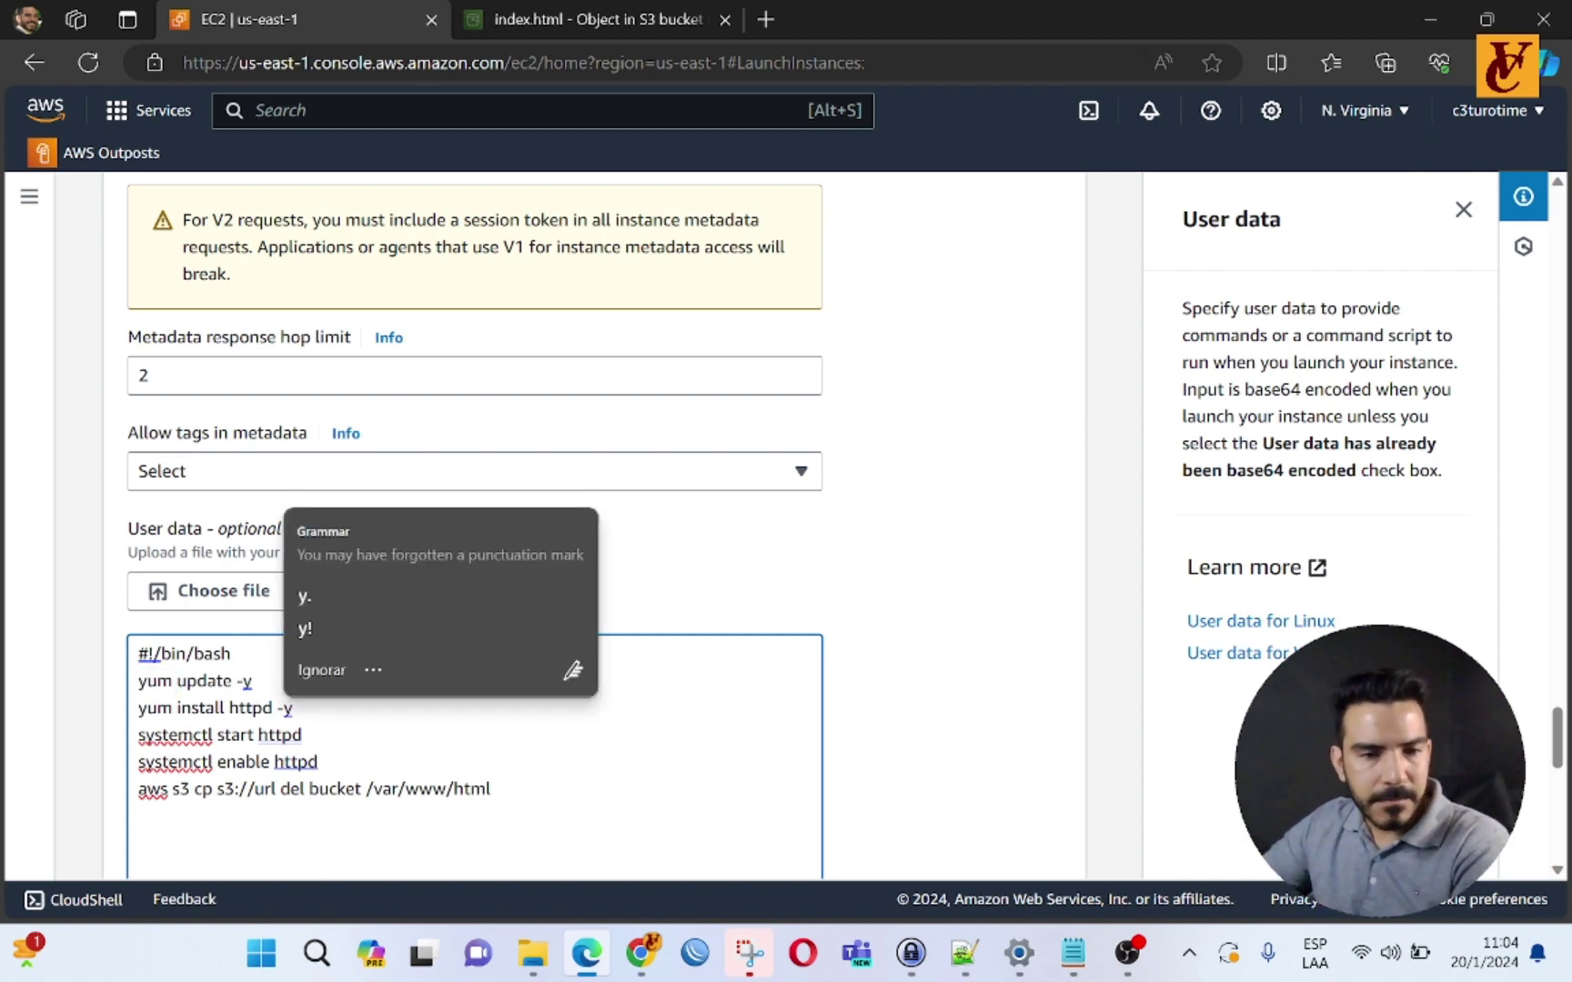
click(279, 734)
click(323, 761)
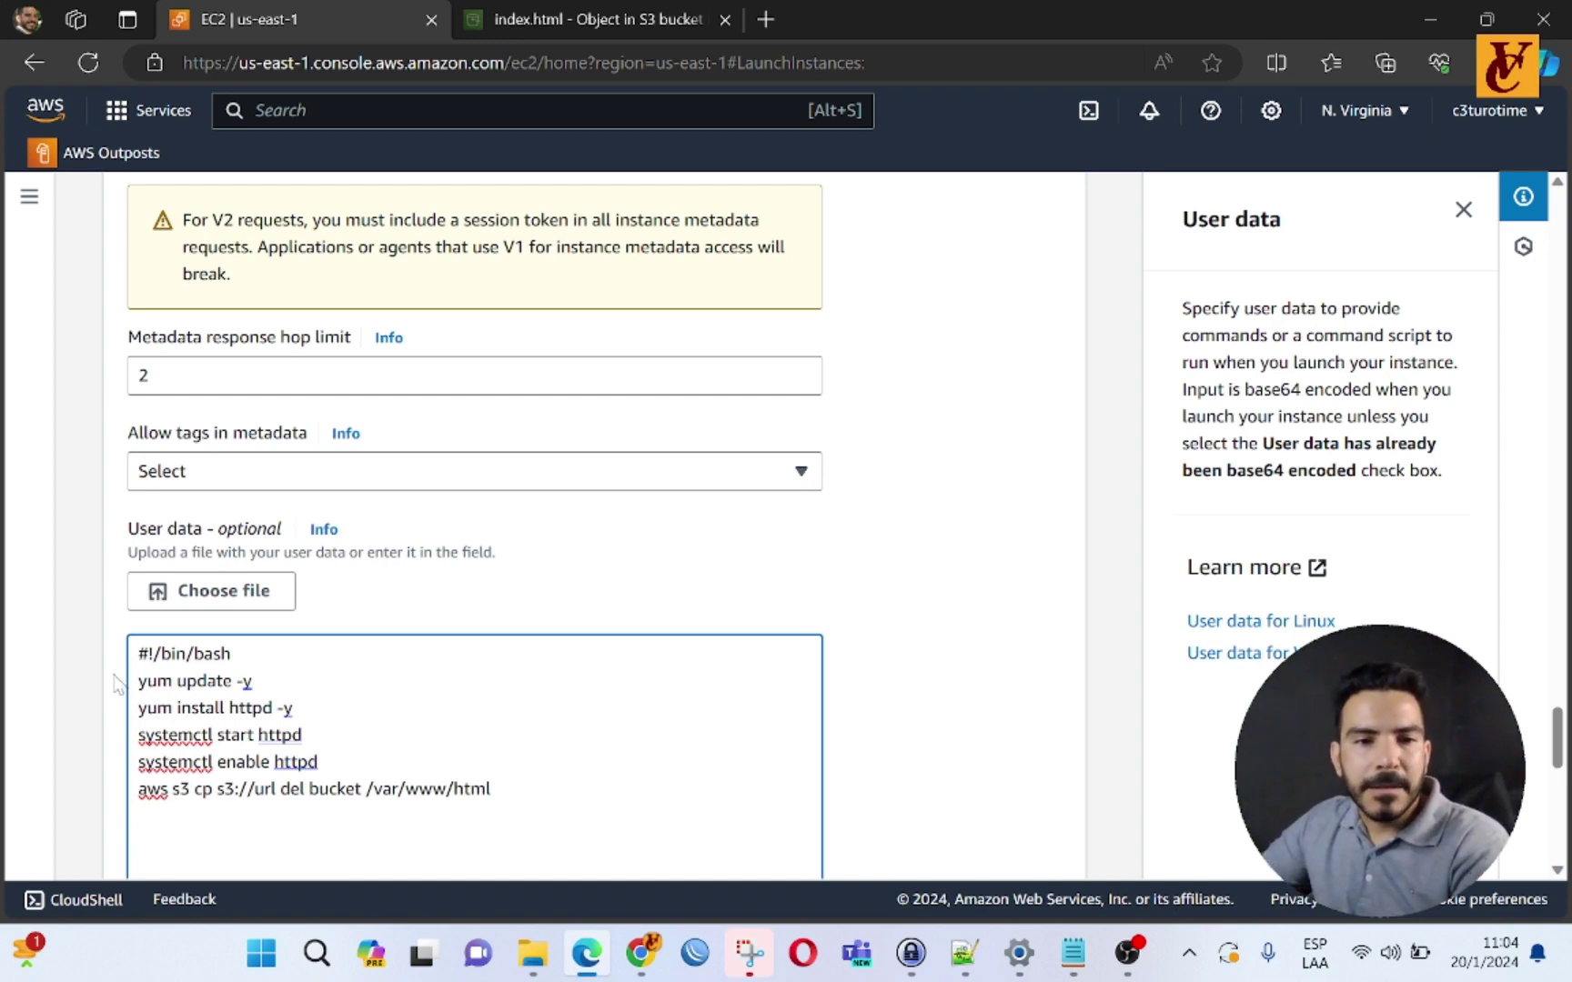
click(146, 680)
click(252, 680)
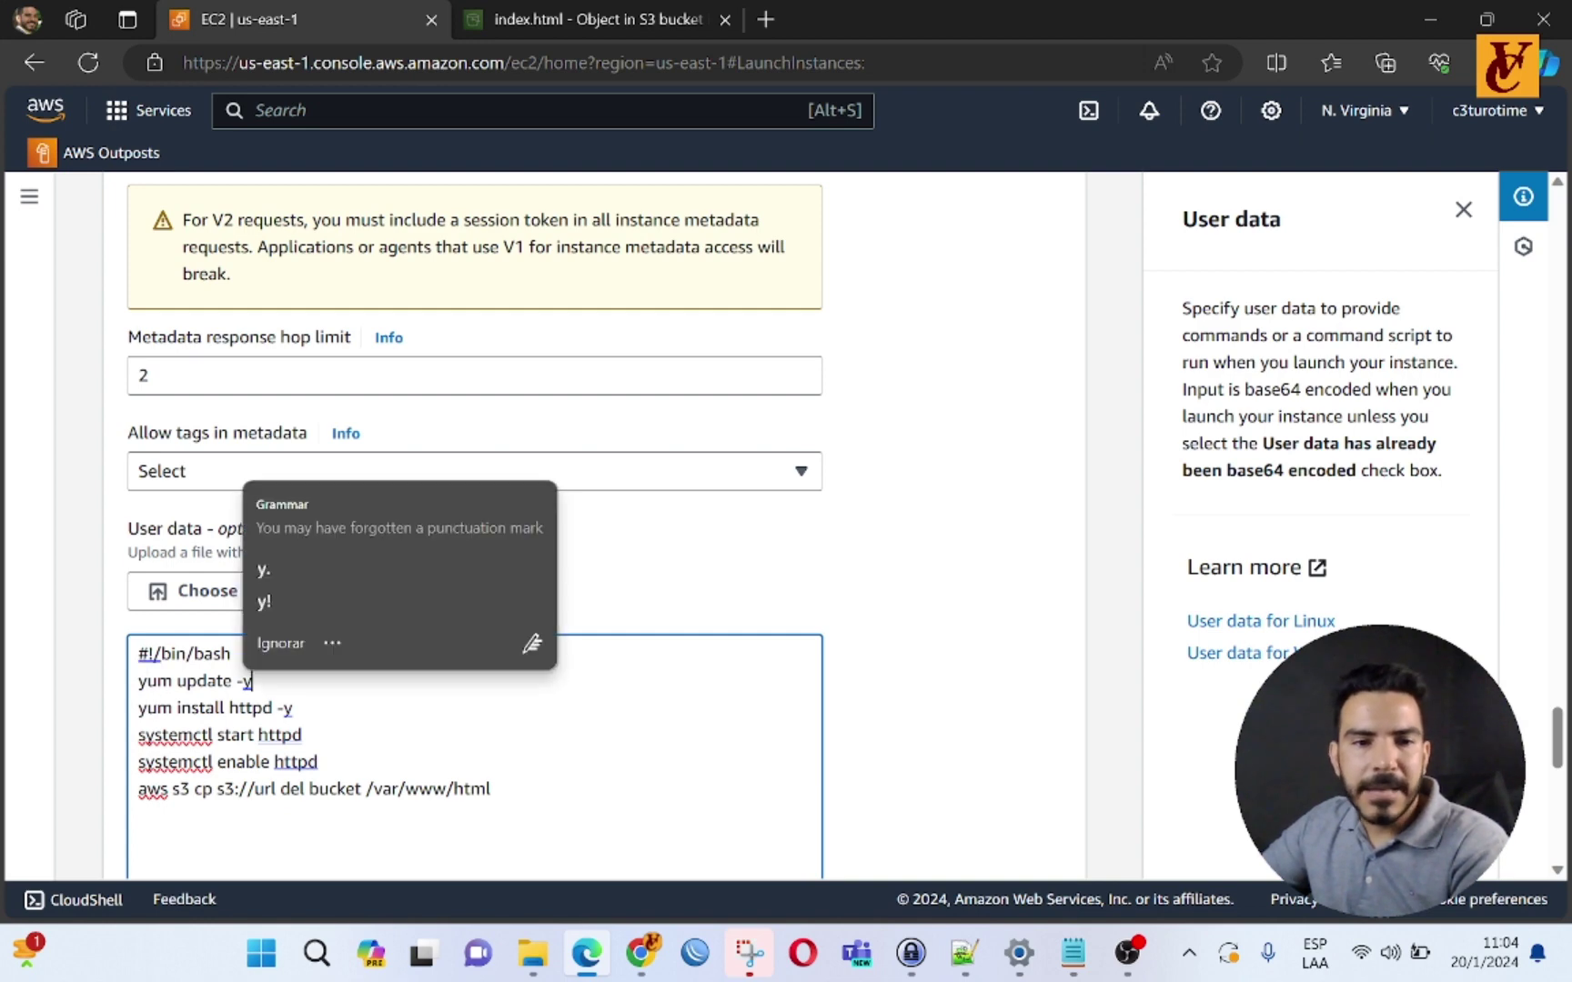
click(181, 707)
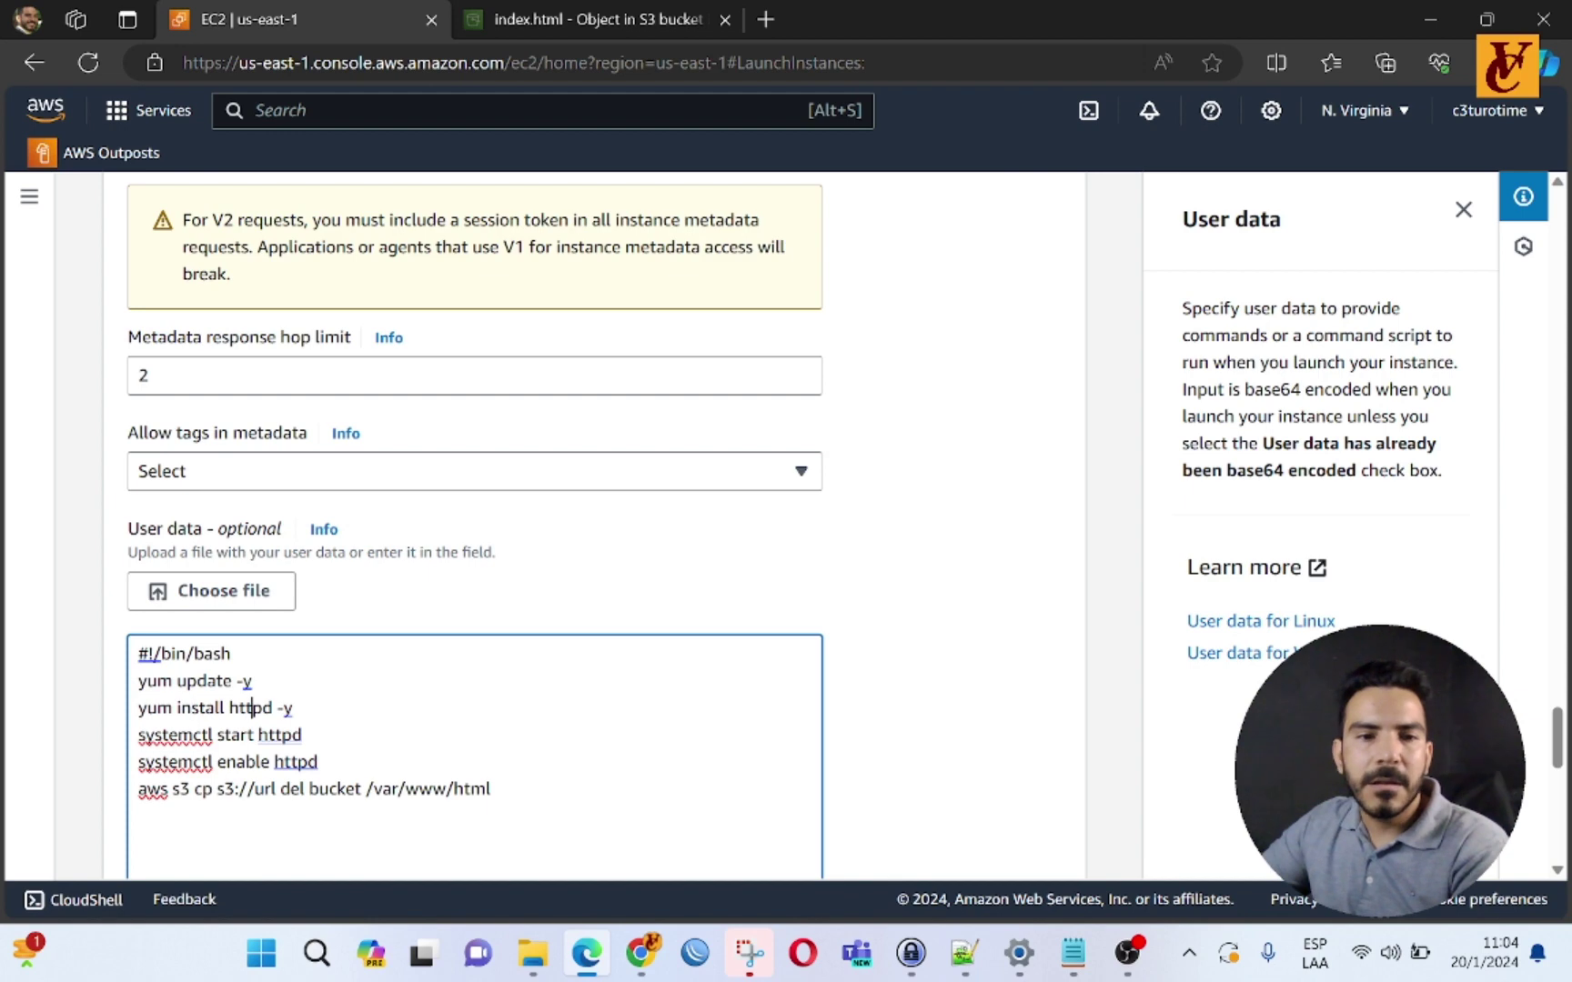
click(238, 708)
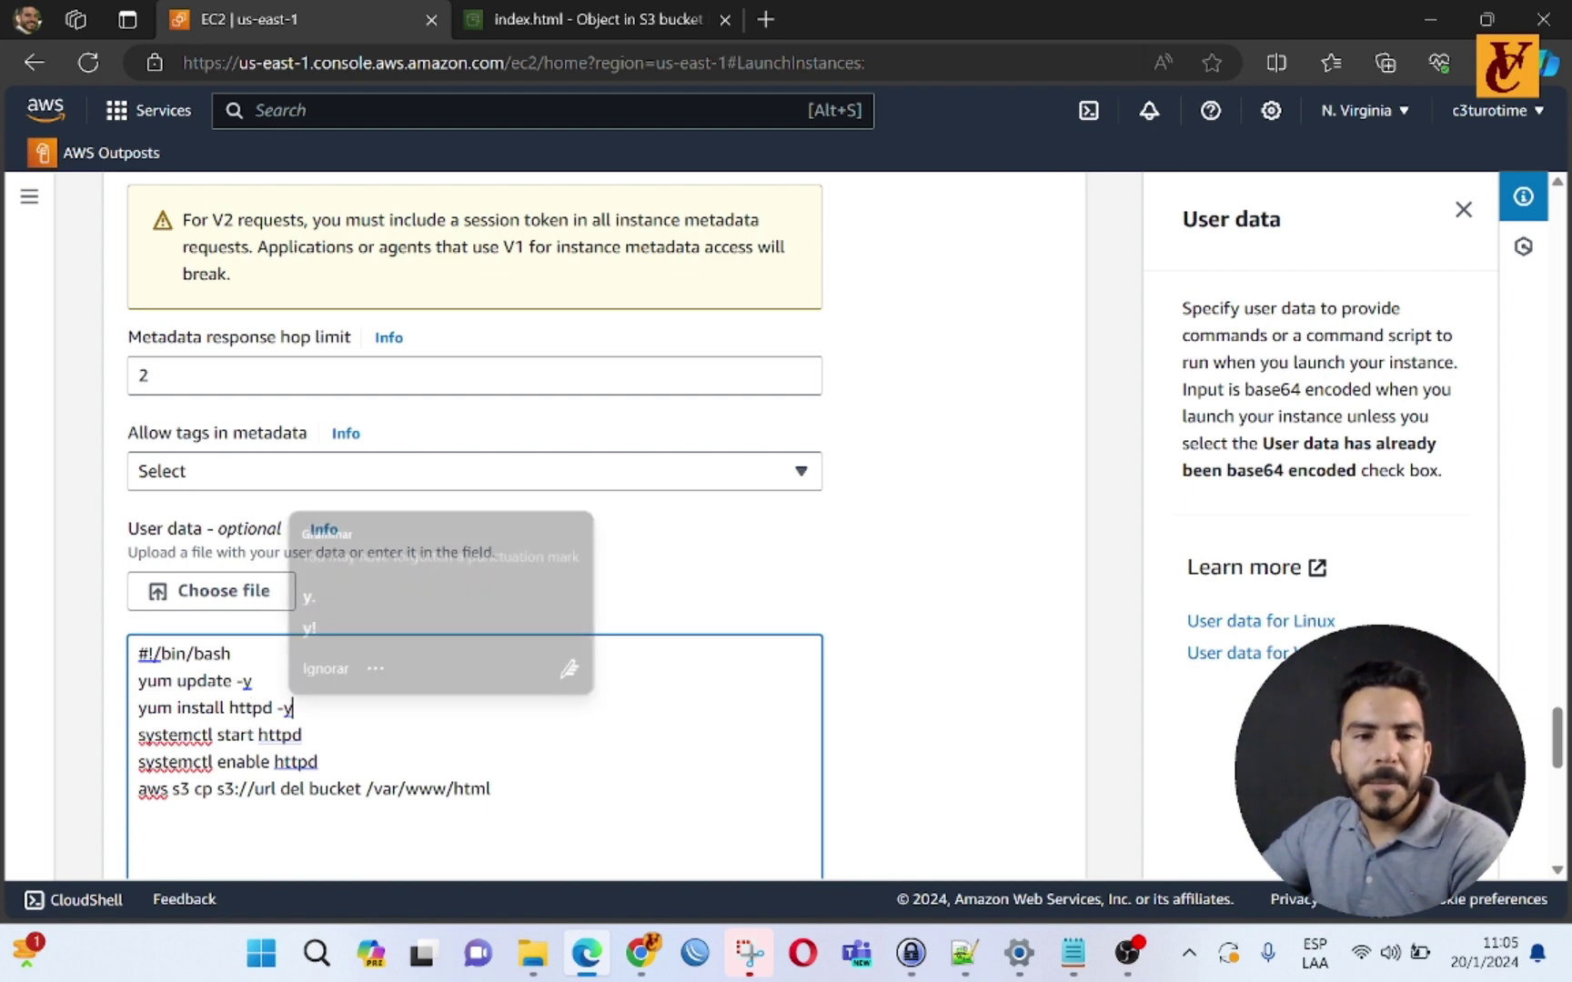
double_click(238, 708)
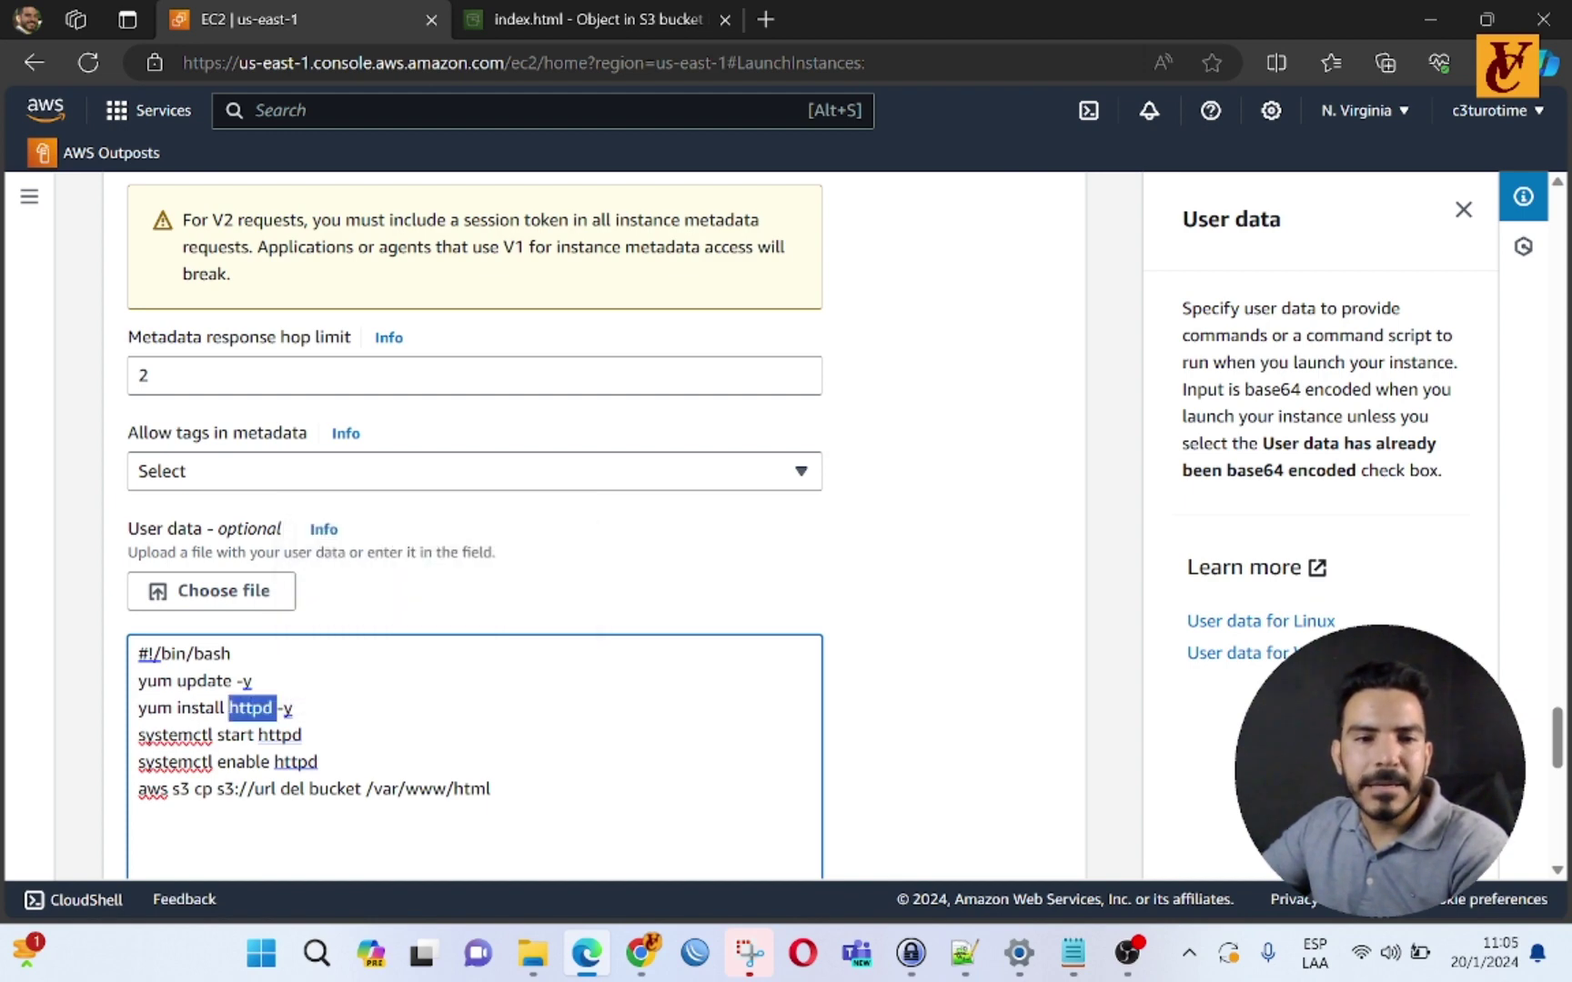
click(288, 708)
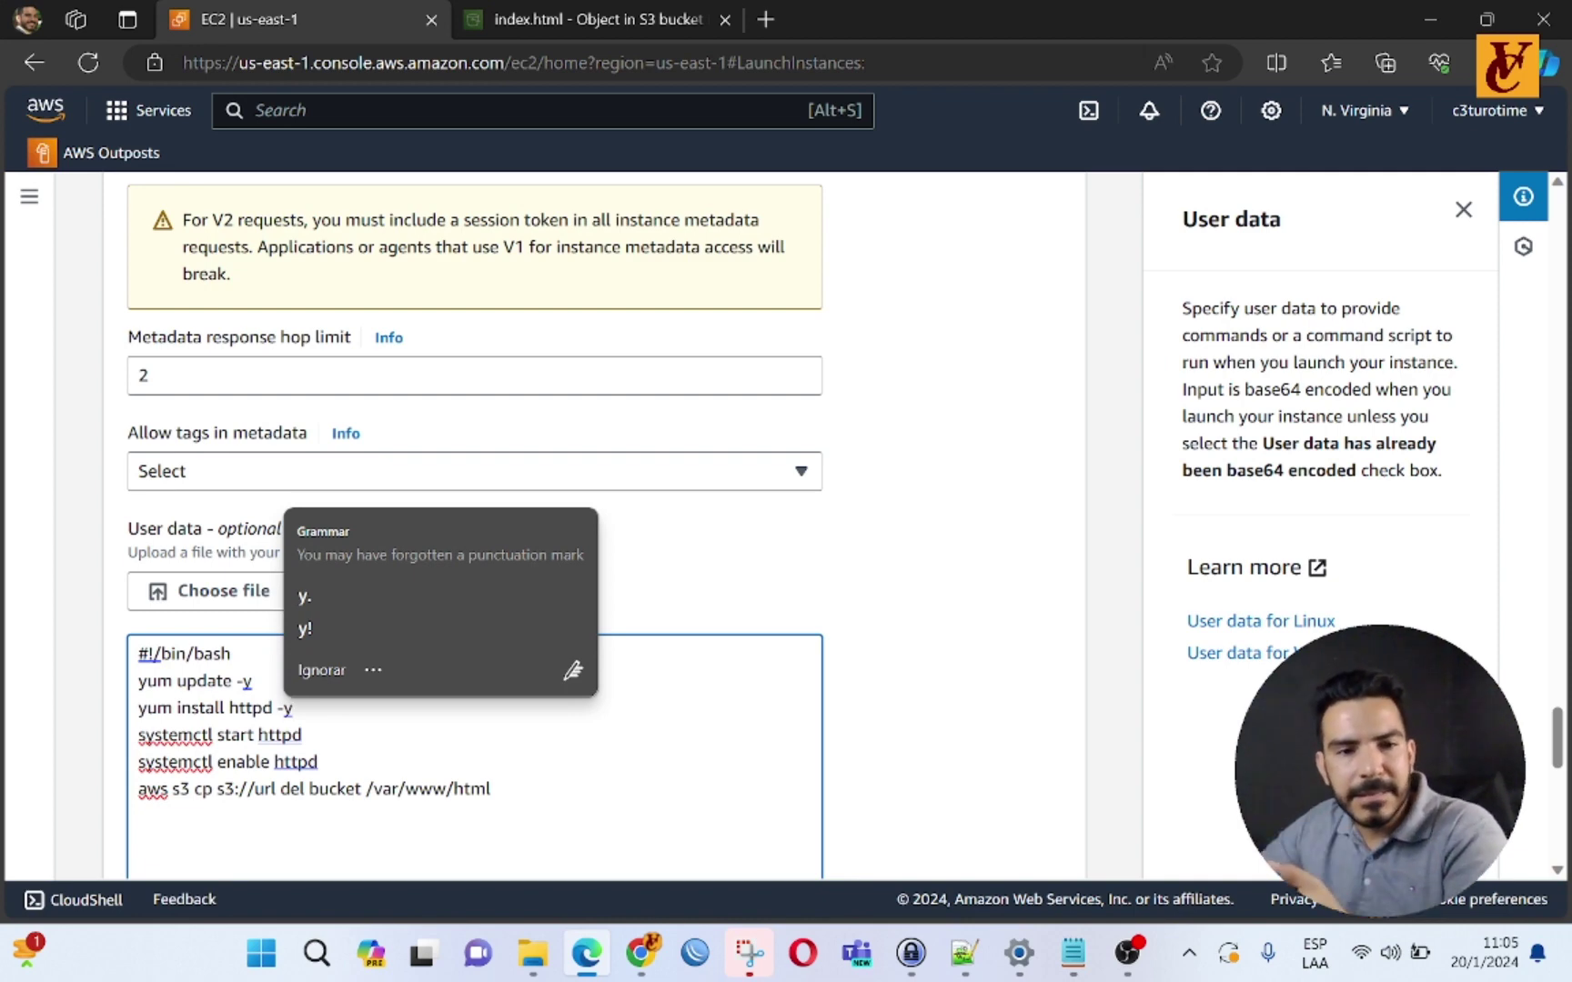
click(292, 735)
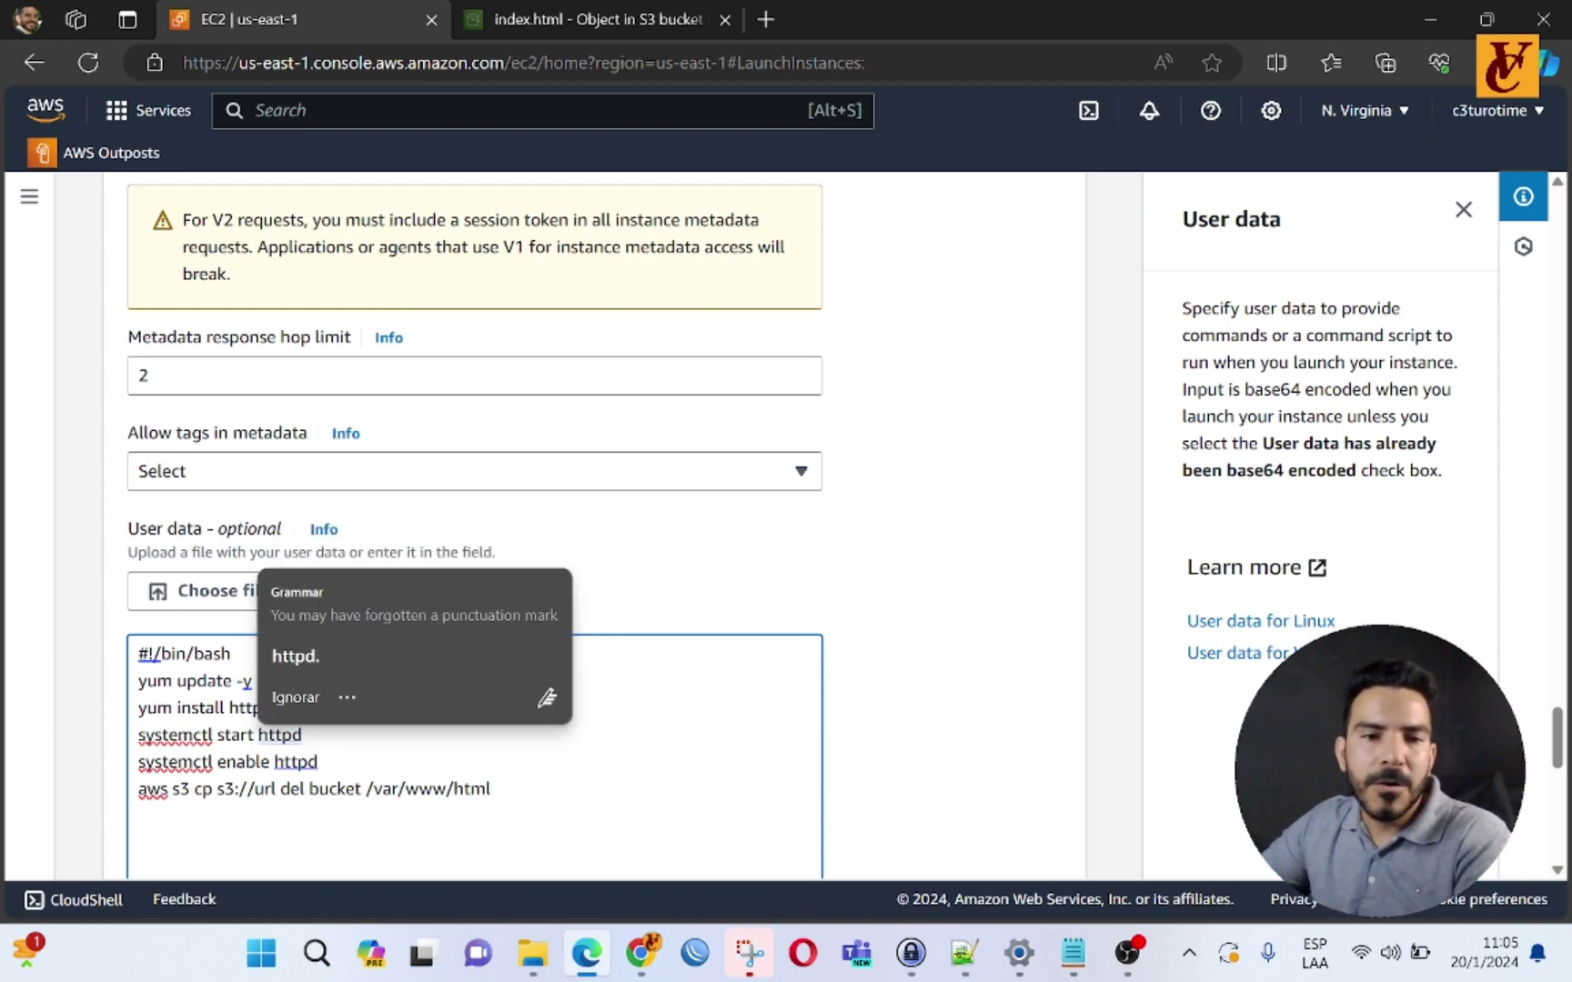
key(shift+Home)
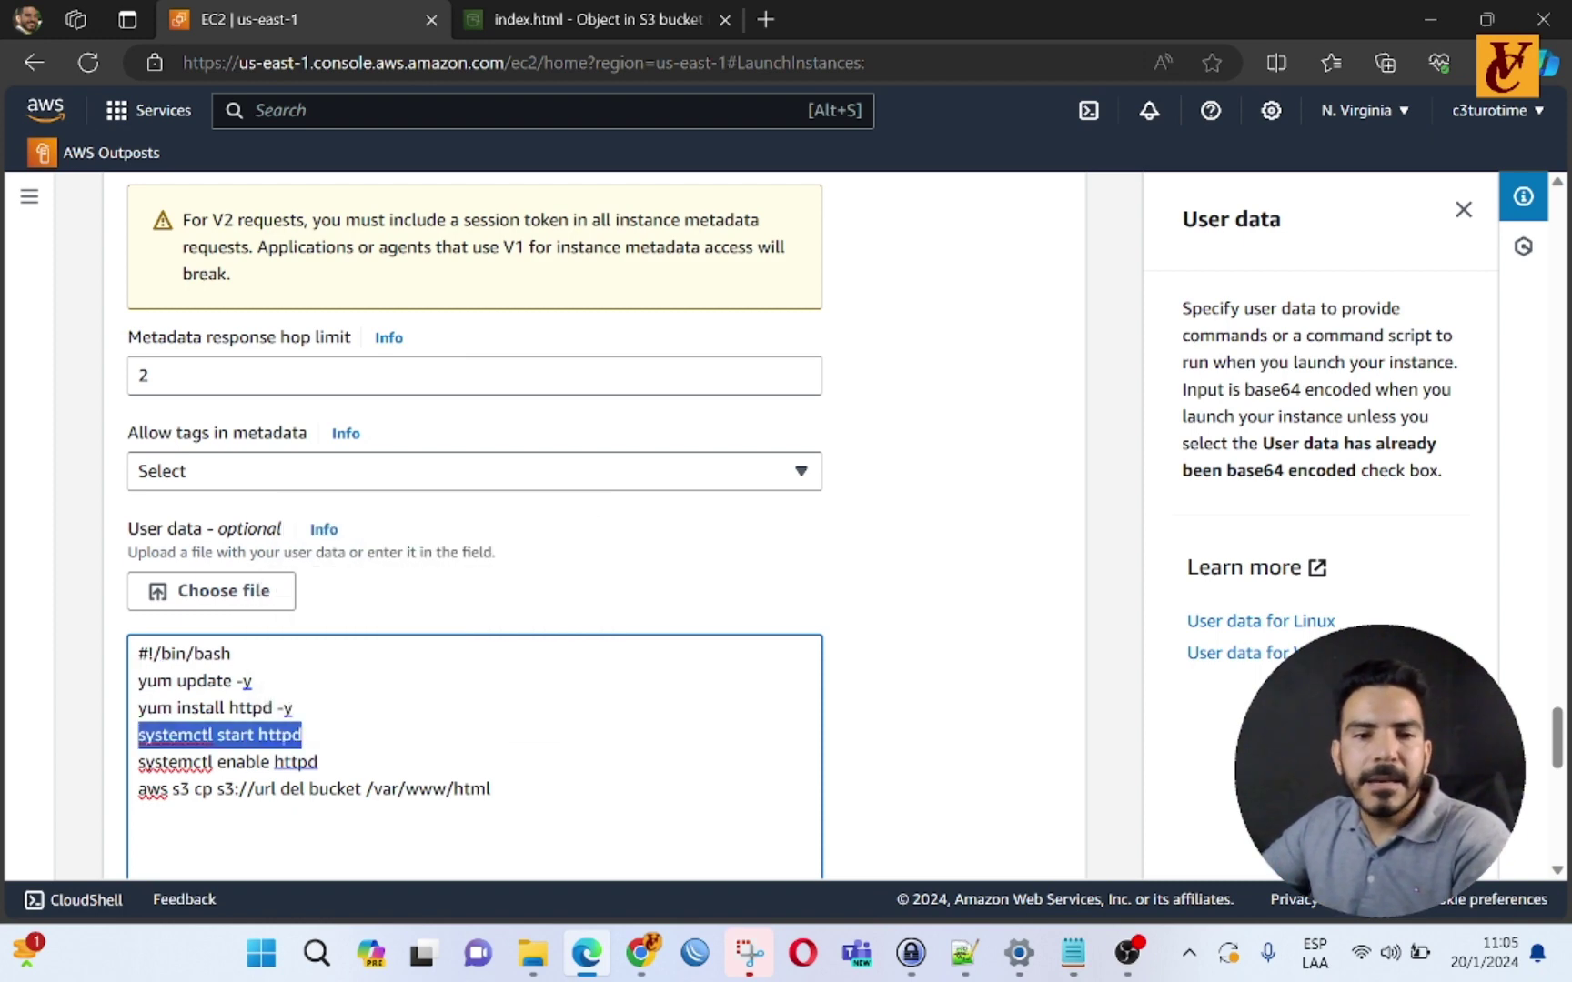
click(255, 735)
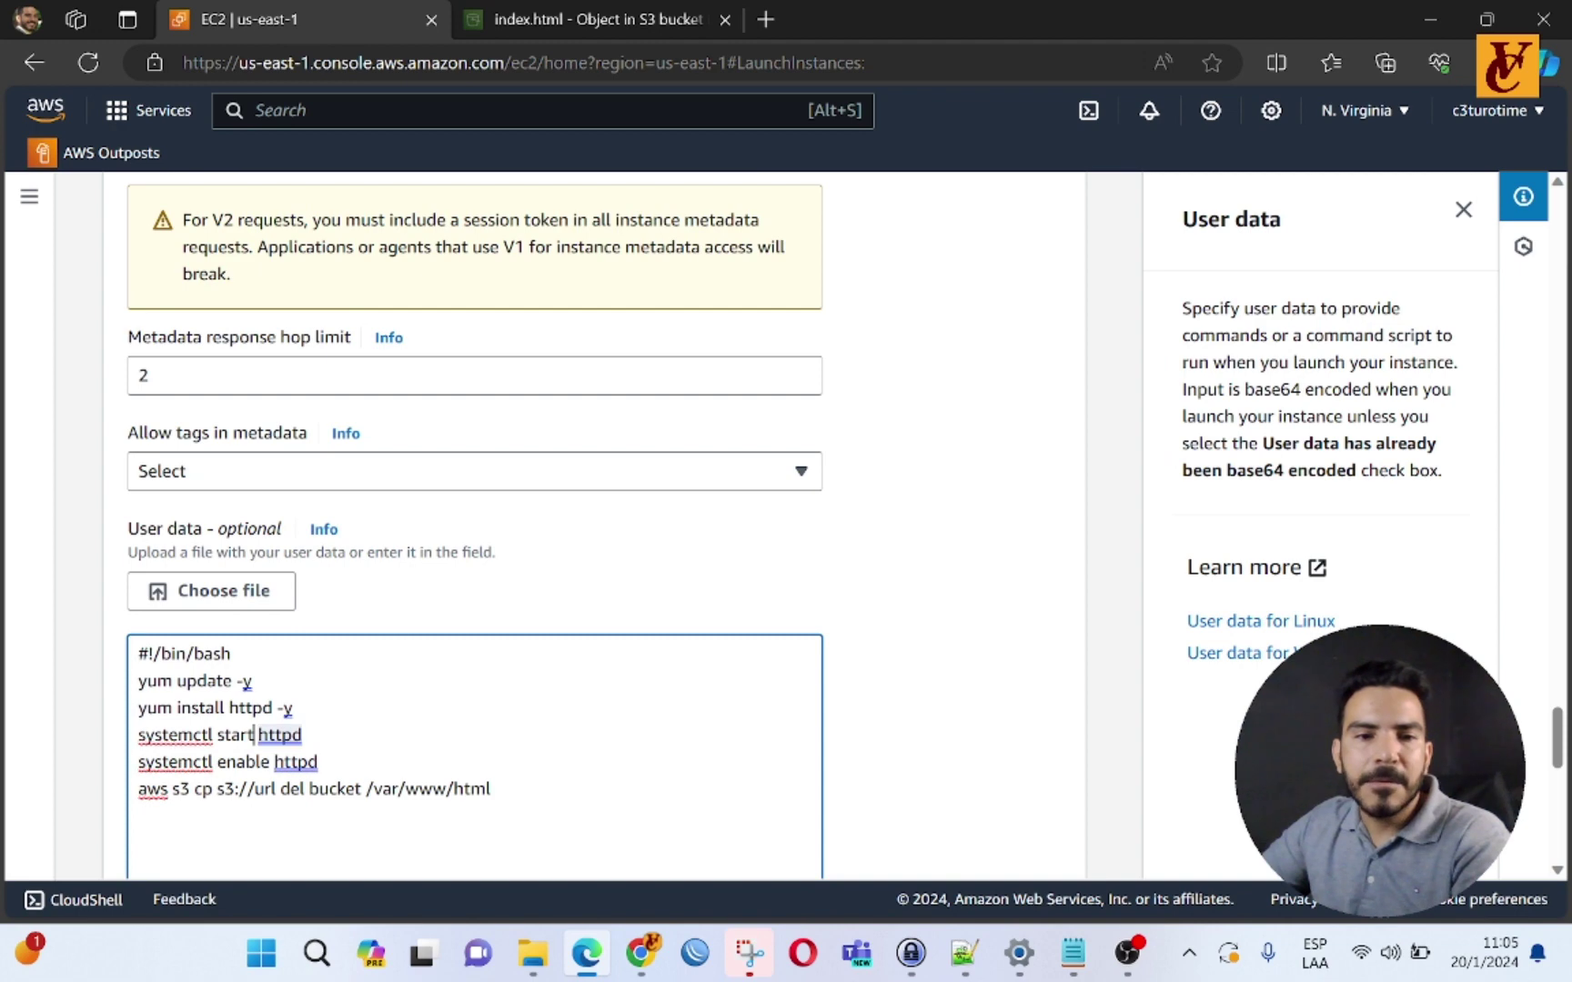
click(193, 762)
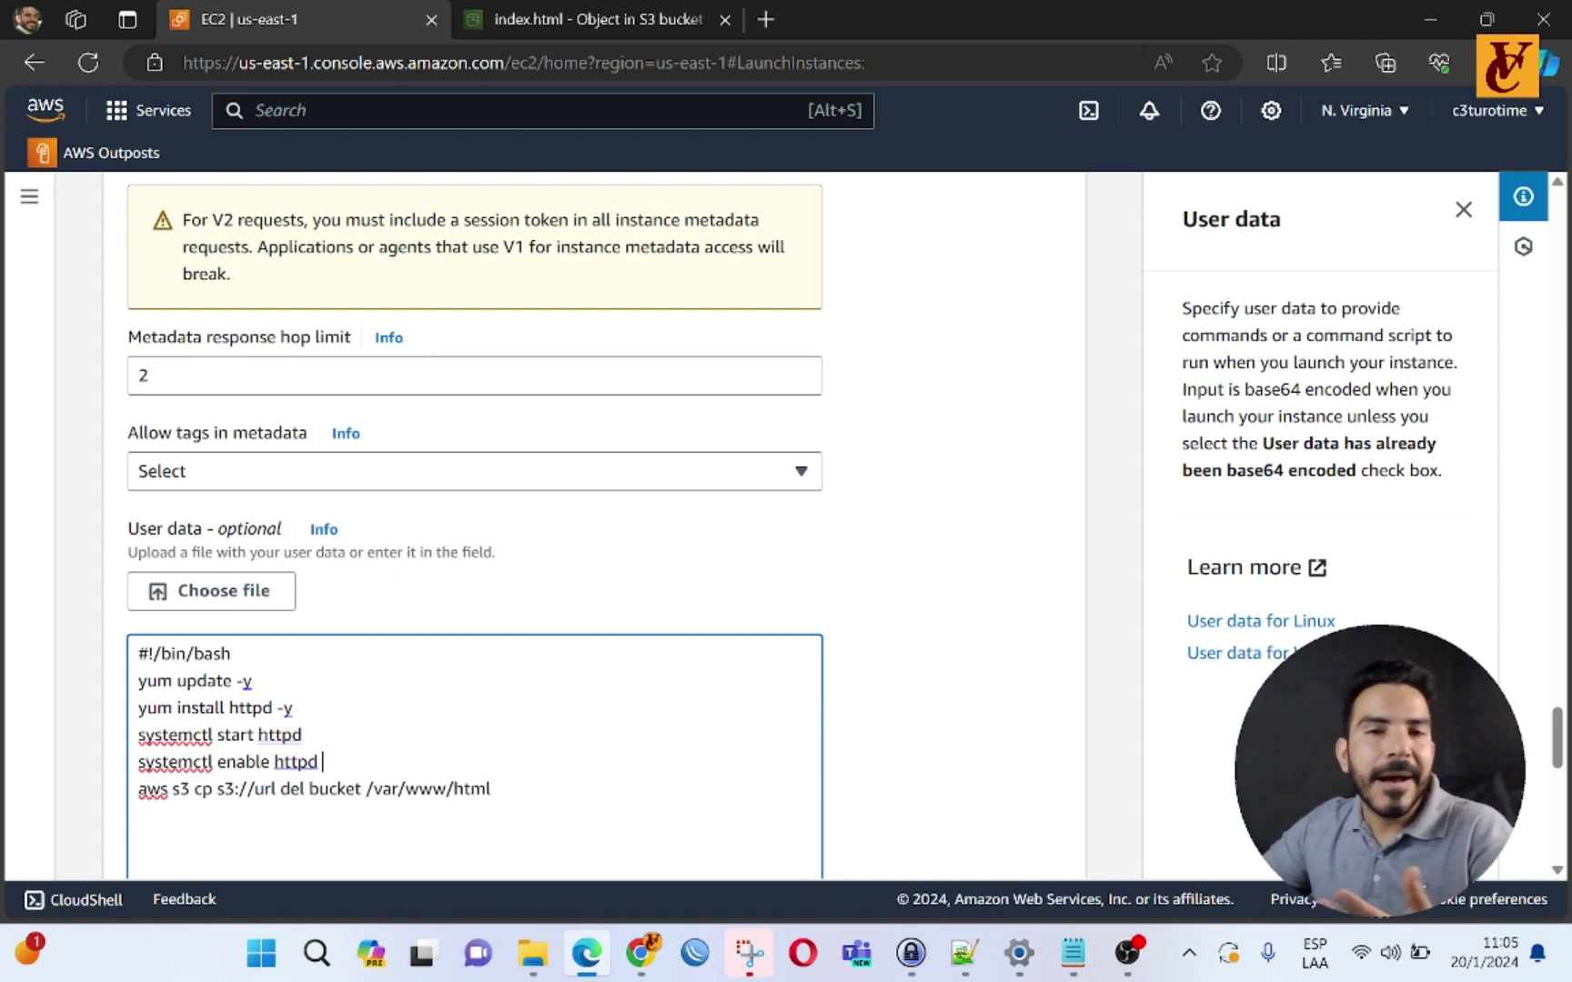
key(ctrl+shift+Left)
key(ctrl+shift+Left)
key(ctrl+shift+Left)
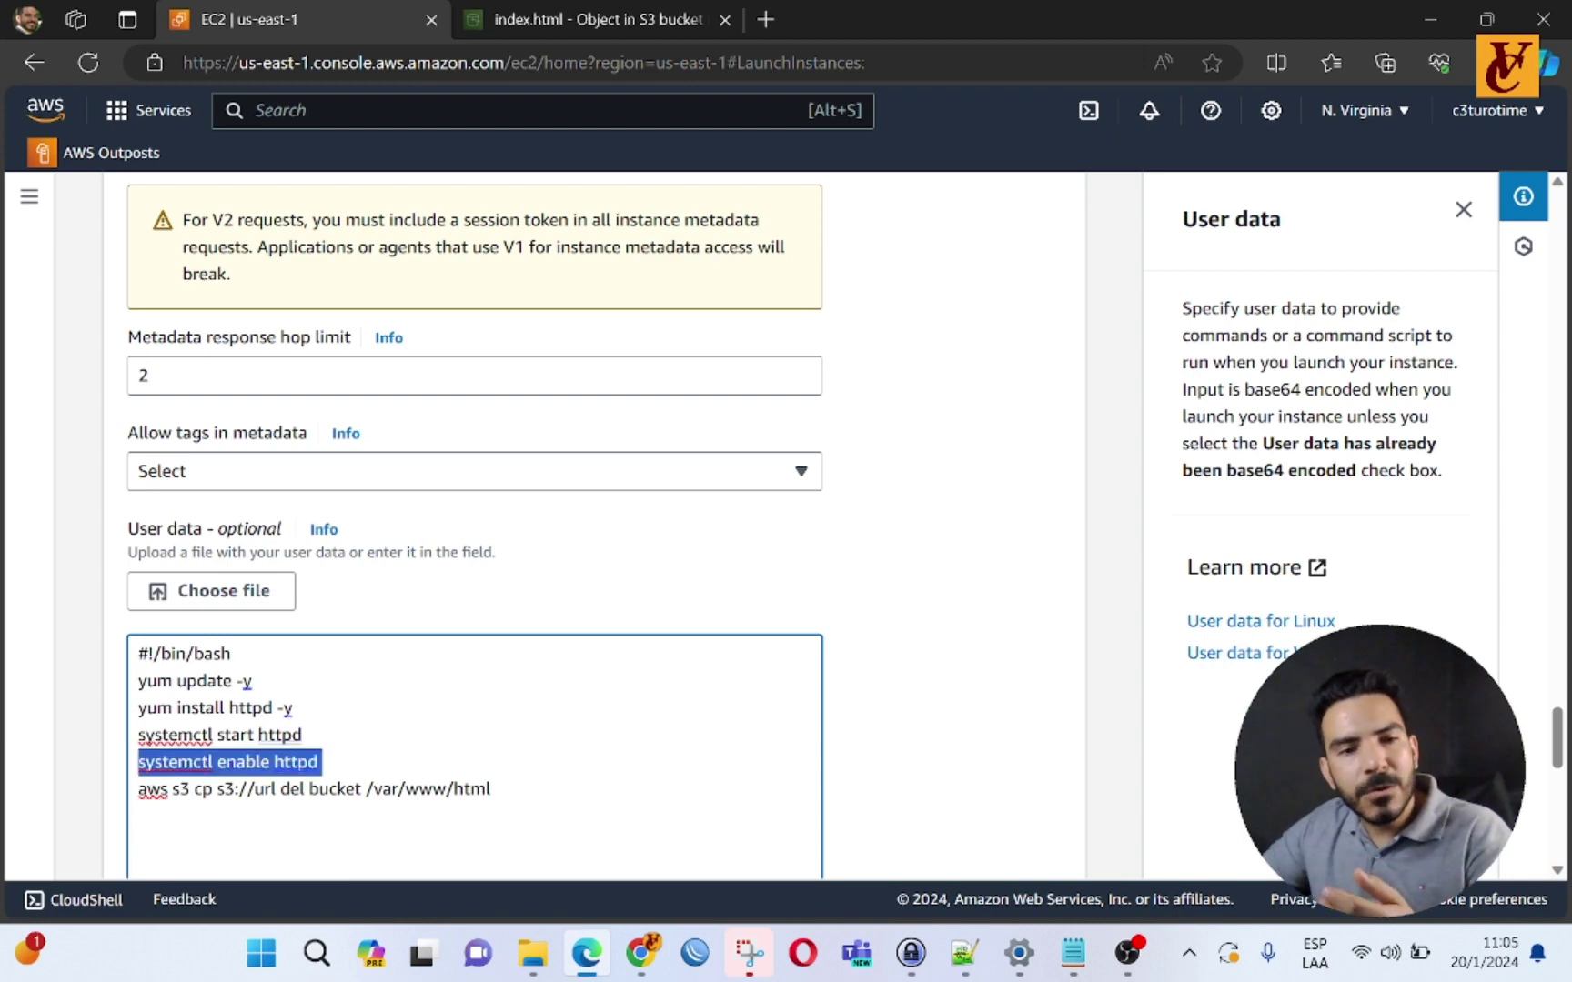
key(ctrl+End)
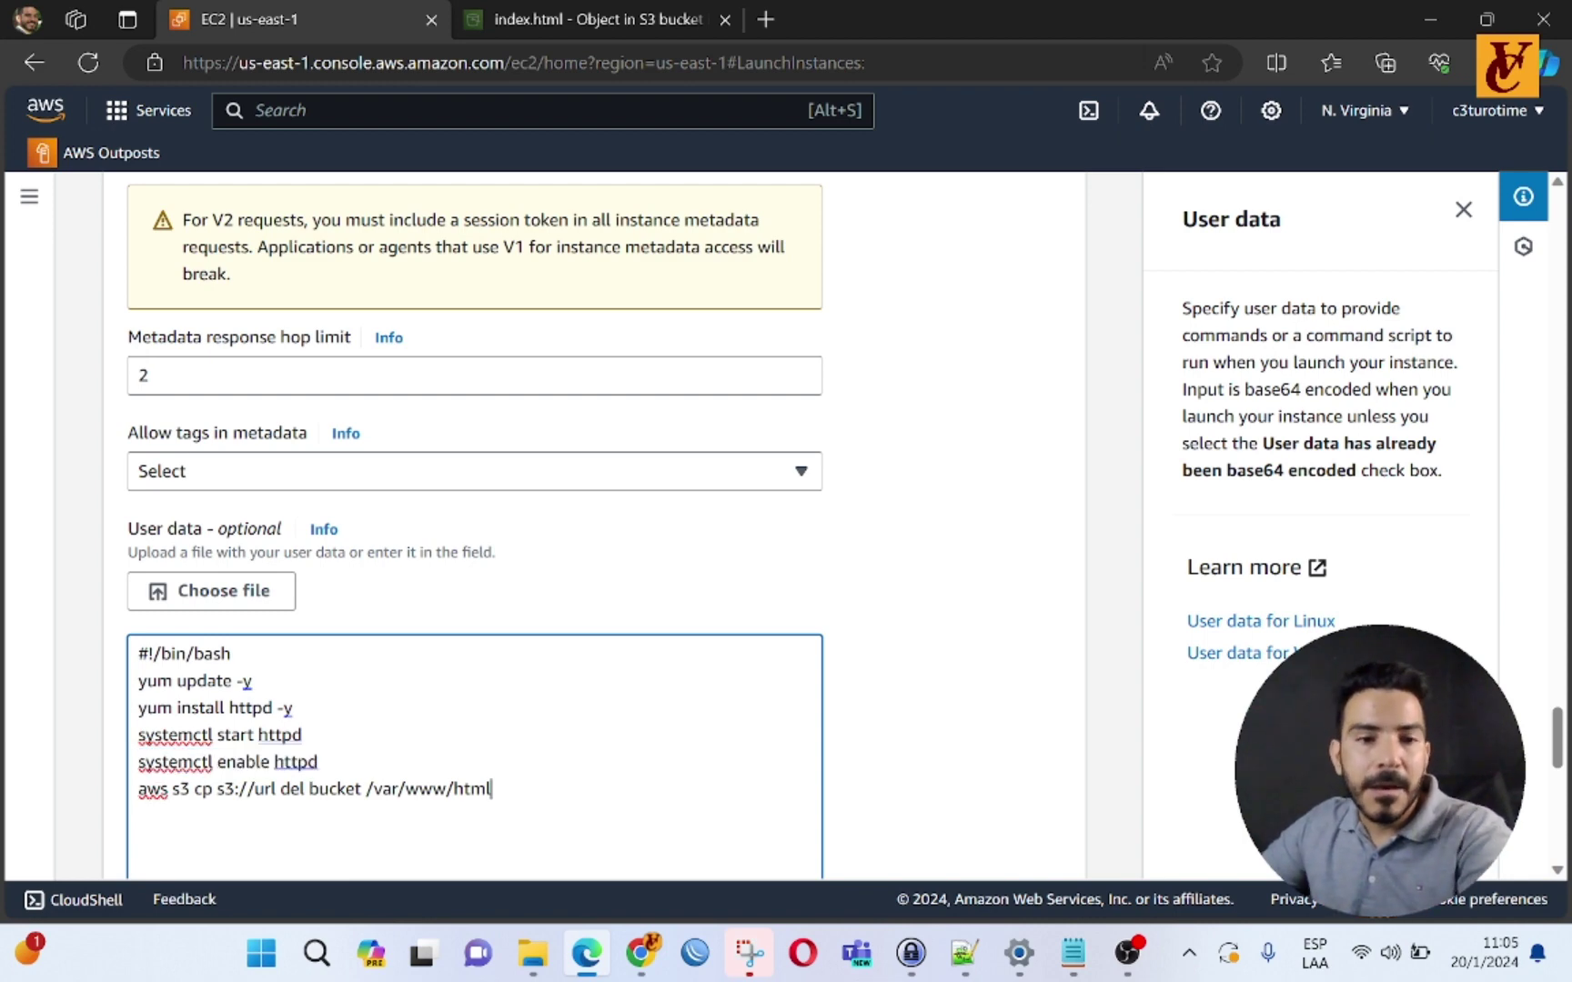
Step: Examine the aws s3 cp line, covering the copy command and the s3://url del bucket source placeholder
key(Home)
key(Right)
key(shift+F10)
scroll(473, 546, down, 1)
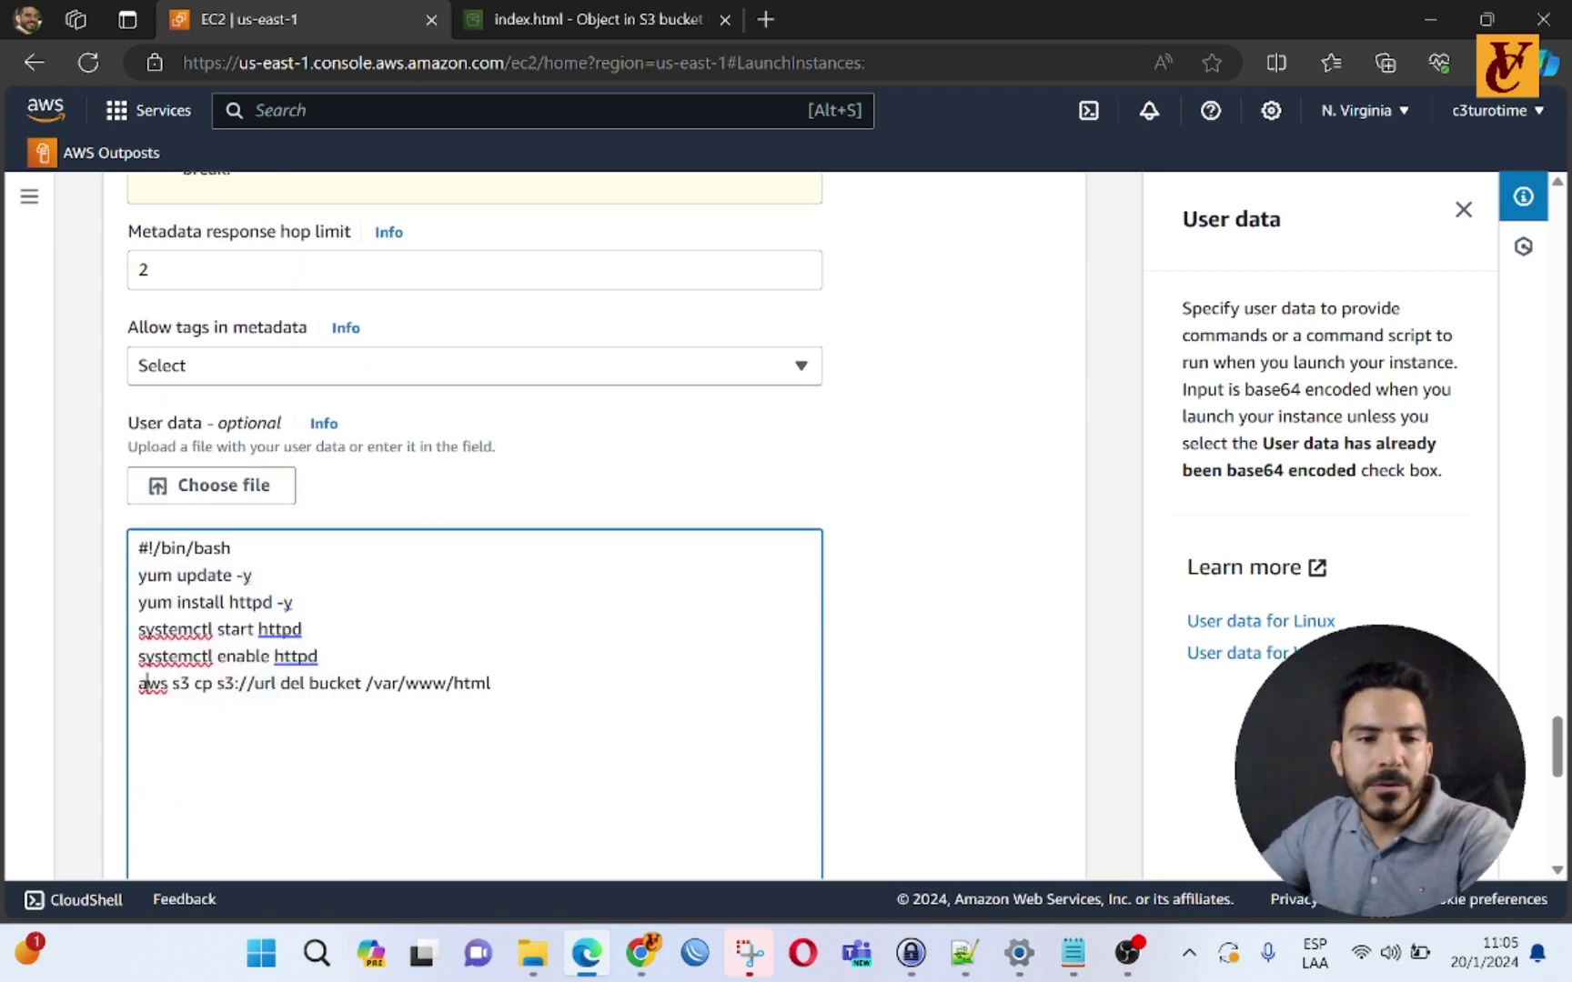
key(shift+F10)
key(Escape)
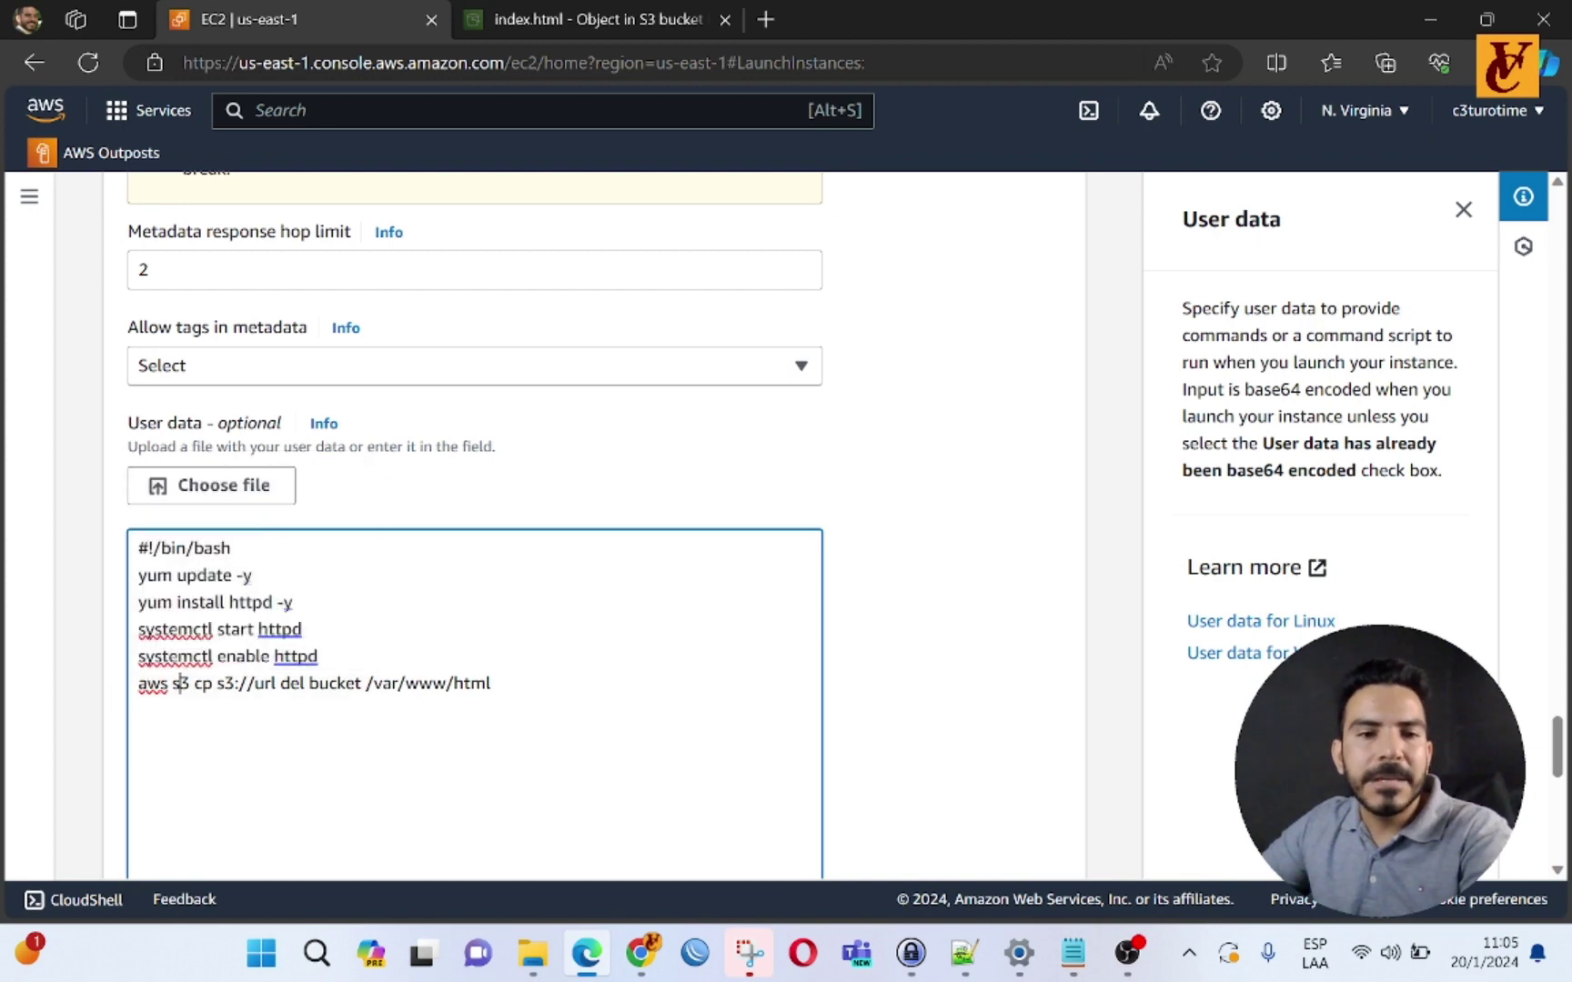
key(Right)
key(Right)
key(Right)
key(Right)
key(Right)
key(Right)
key(Right)
key(Right)
key(ctrl+shift+Left)
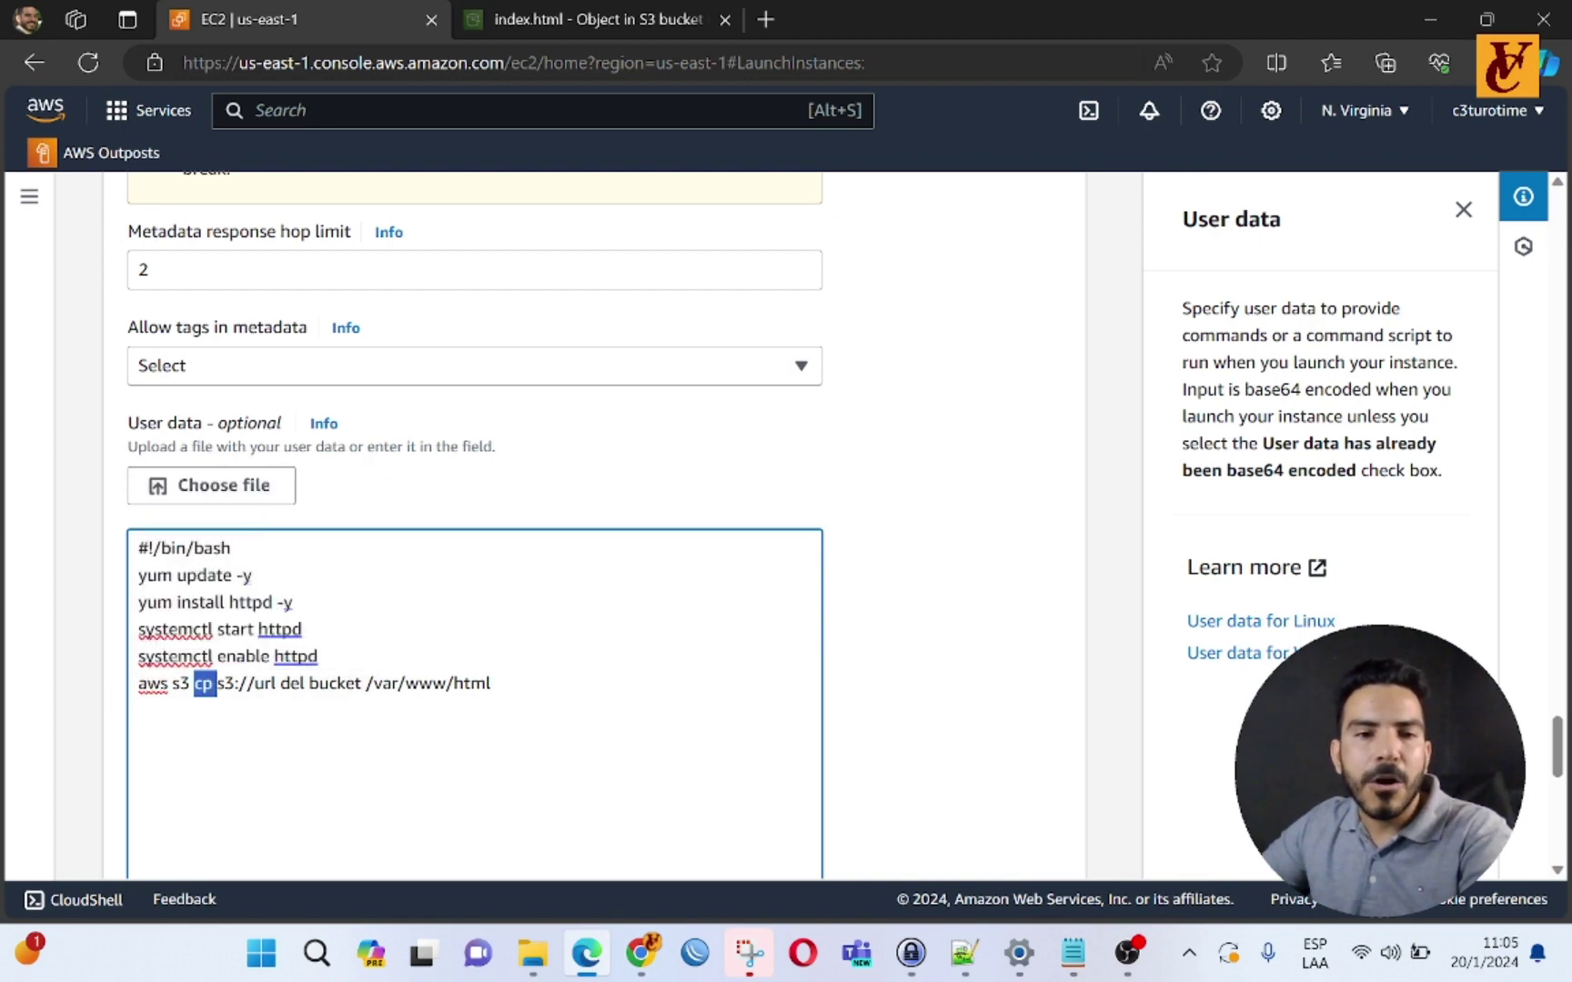
key(Right)
key(Right)
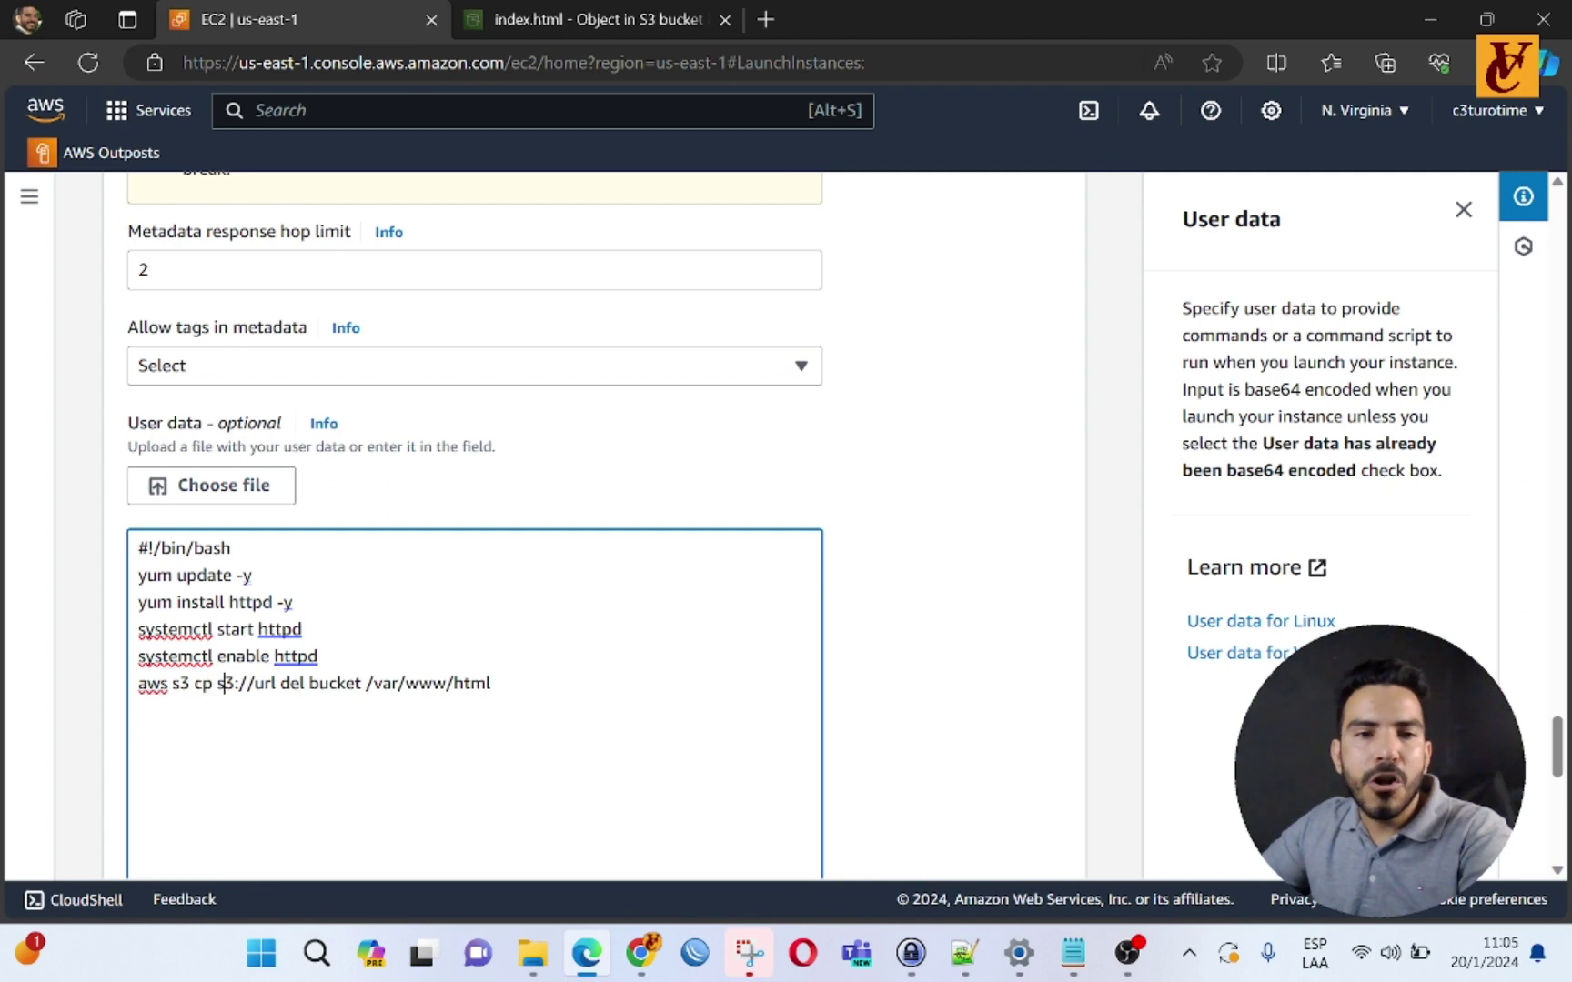
key(shift+Right)
key(shift+Right)
key(shift+Right)
key(shift+Right)
key(shift+Right)
key(shift+Right)
key(shift+Right)
key(shift+Right)
key(shift+Right)
key(shift+Right)
key(shift+Right)
key(shift+Right)
key(shift+Right)
key(shift+Right)
key(shift+Right)
key(shift+Right)
key(shift+Right)
key(shift+Right)
key(shift+Right)
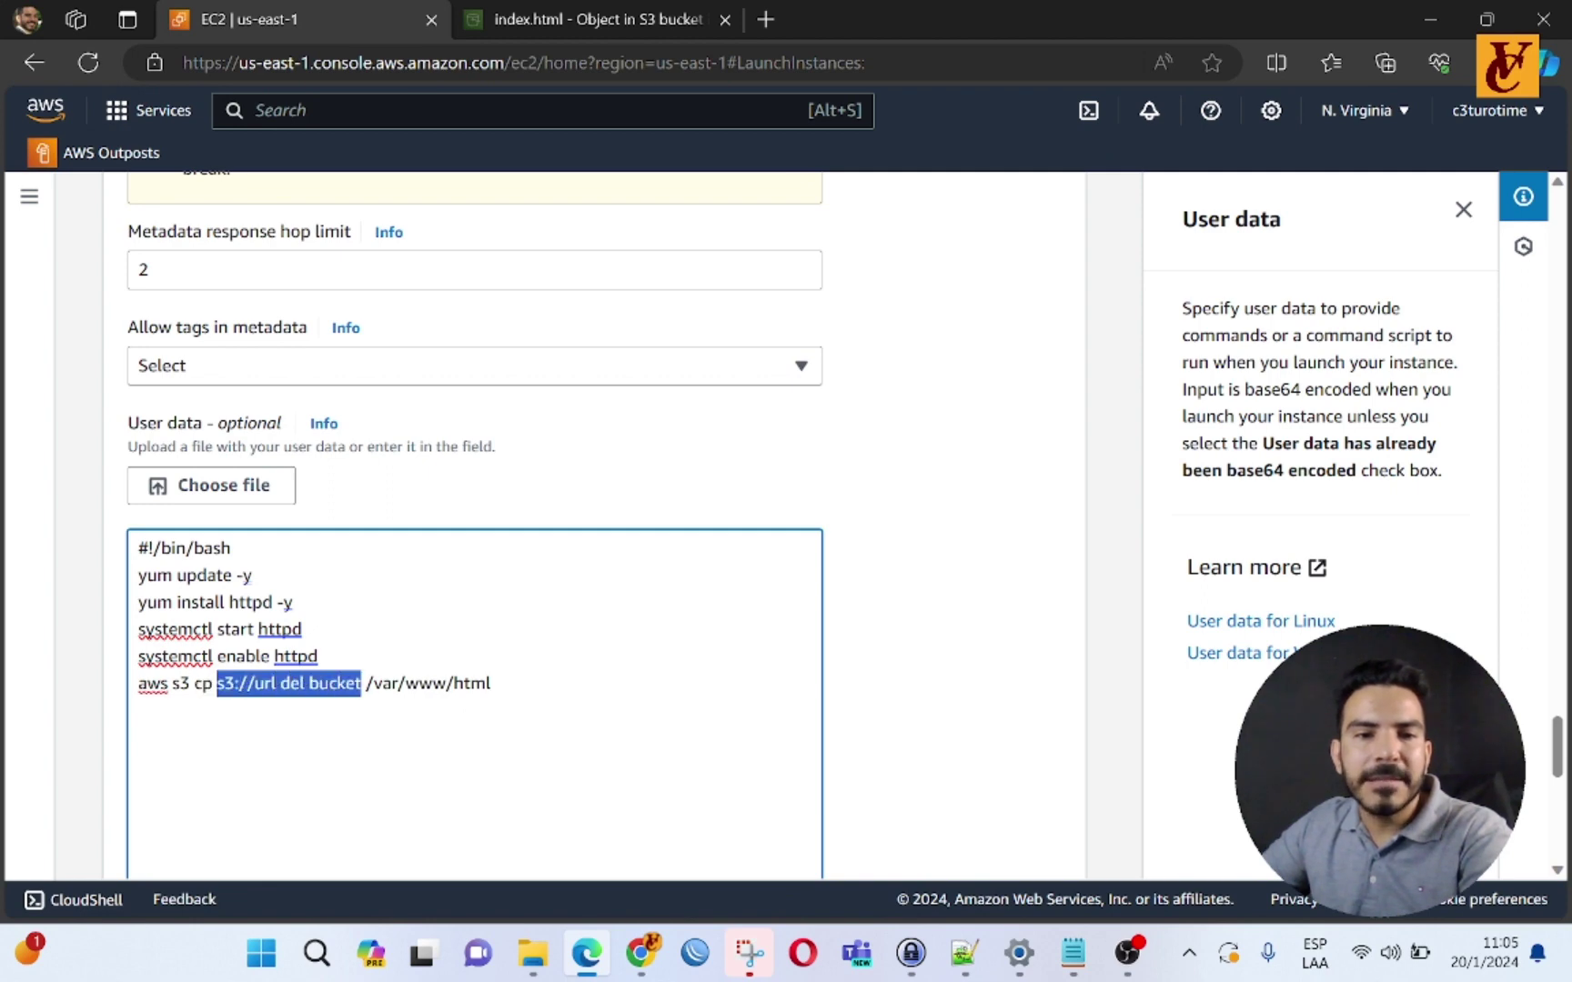
key(Right)
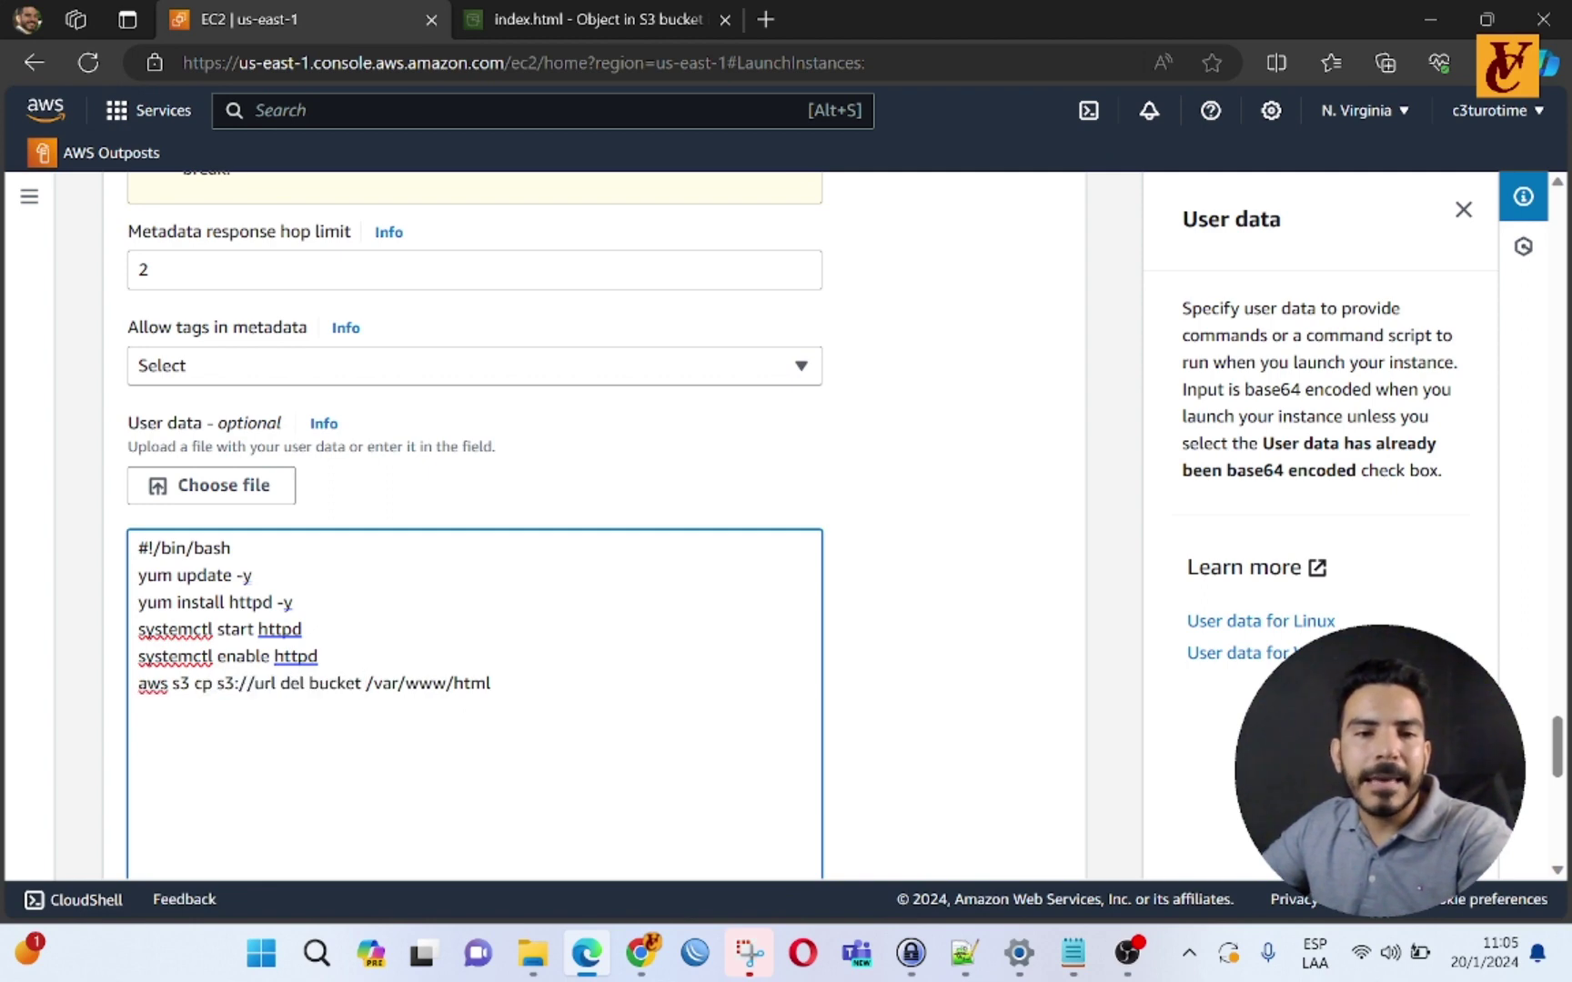
key(shift+Left)
key(shift+Left)
key(shift+Left)
key(shift+Left)
key(shift+Left)
key(shift+Left)
key(shift+Left)
key(shift+Left)
key(shift+Left)
key(shift+Left)
key(shift+Left)
key(shift+Left)
key(shift+Left)
key(shift+Left)
key(shift+Left)
key(shift+Left)
key(shift+Left)
key(shift+Left)
key(shift+Left)
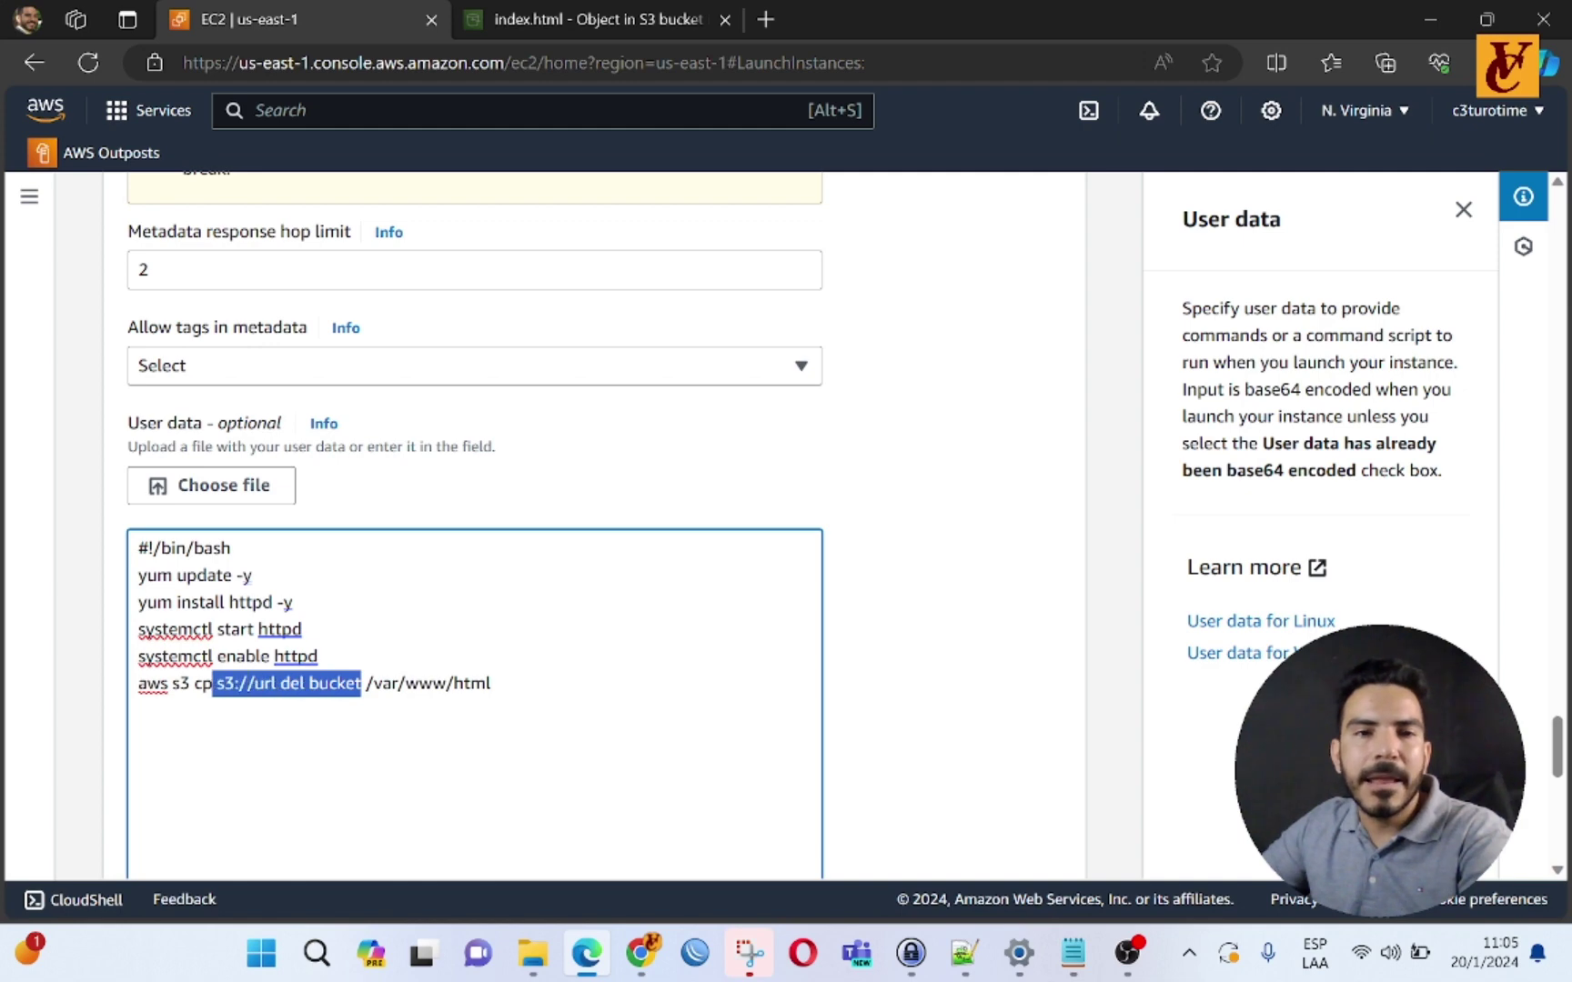
Step: Copy the S3 URI of index.html from the object's properties in the ivc.bucket.p3.s3toec2 bucket
click(549, 22)
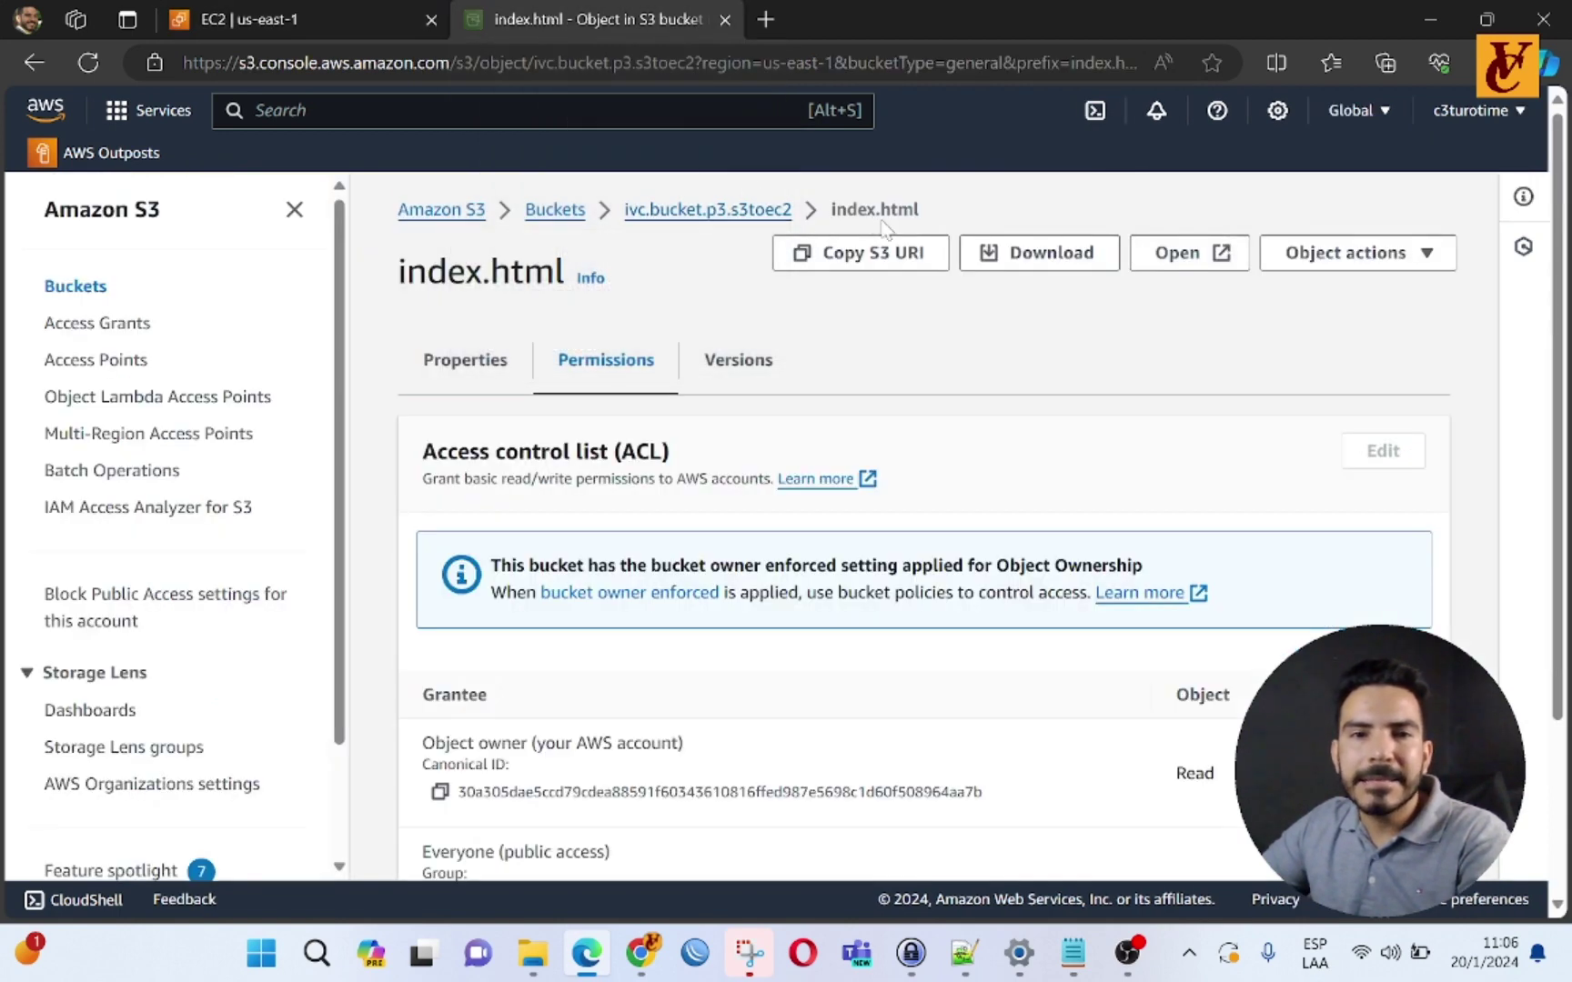
scroll(837, 514, down, 3)
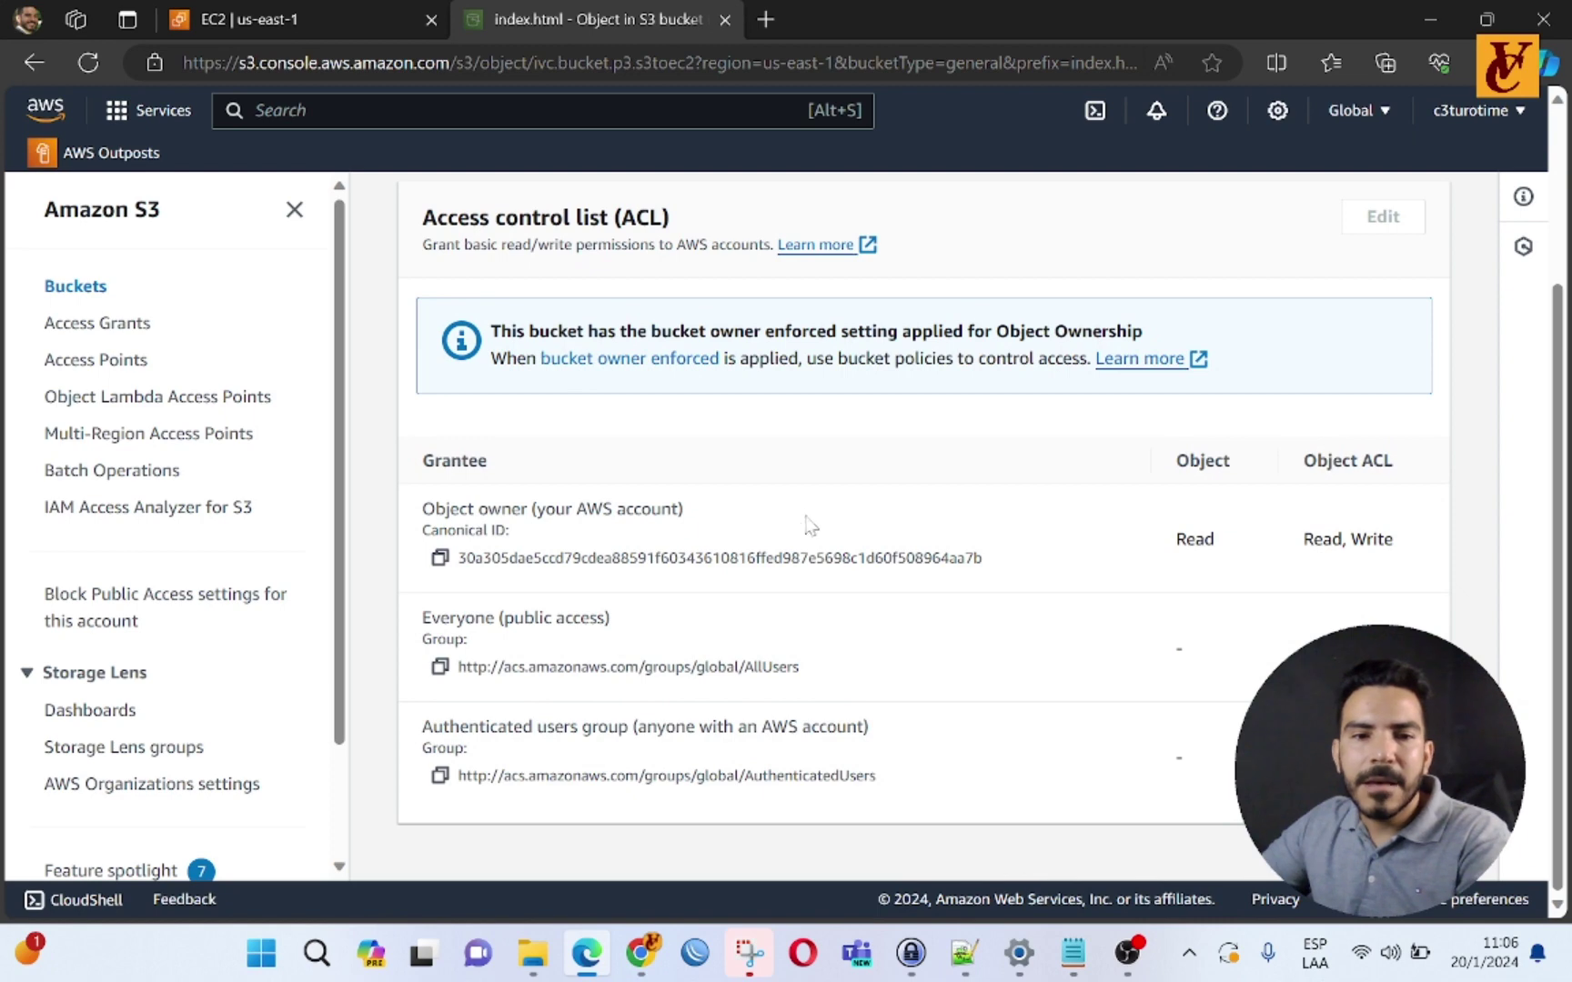
scroll(810, 523, up, 3)
click(496, 364)
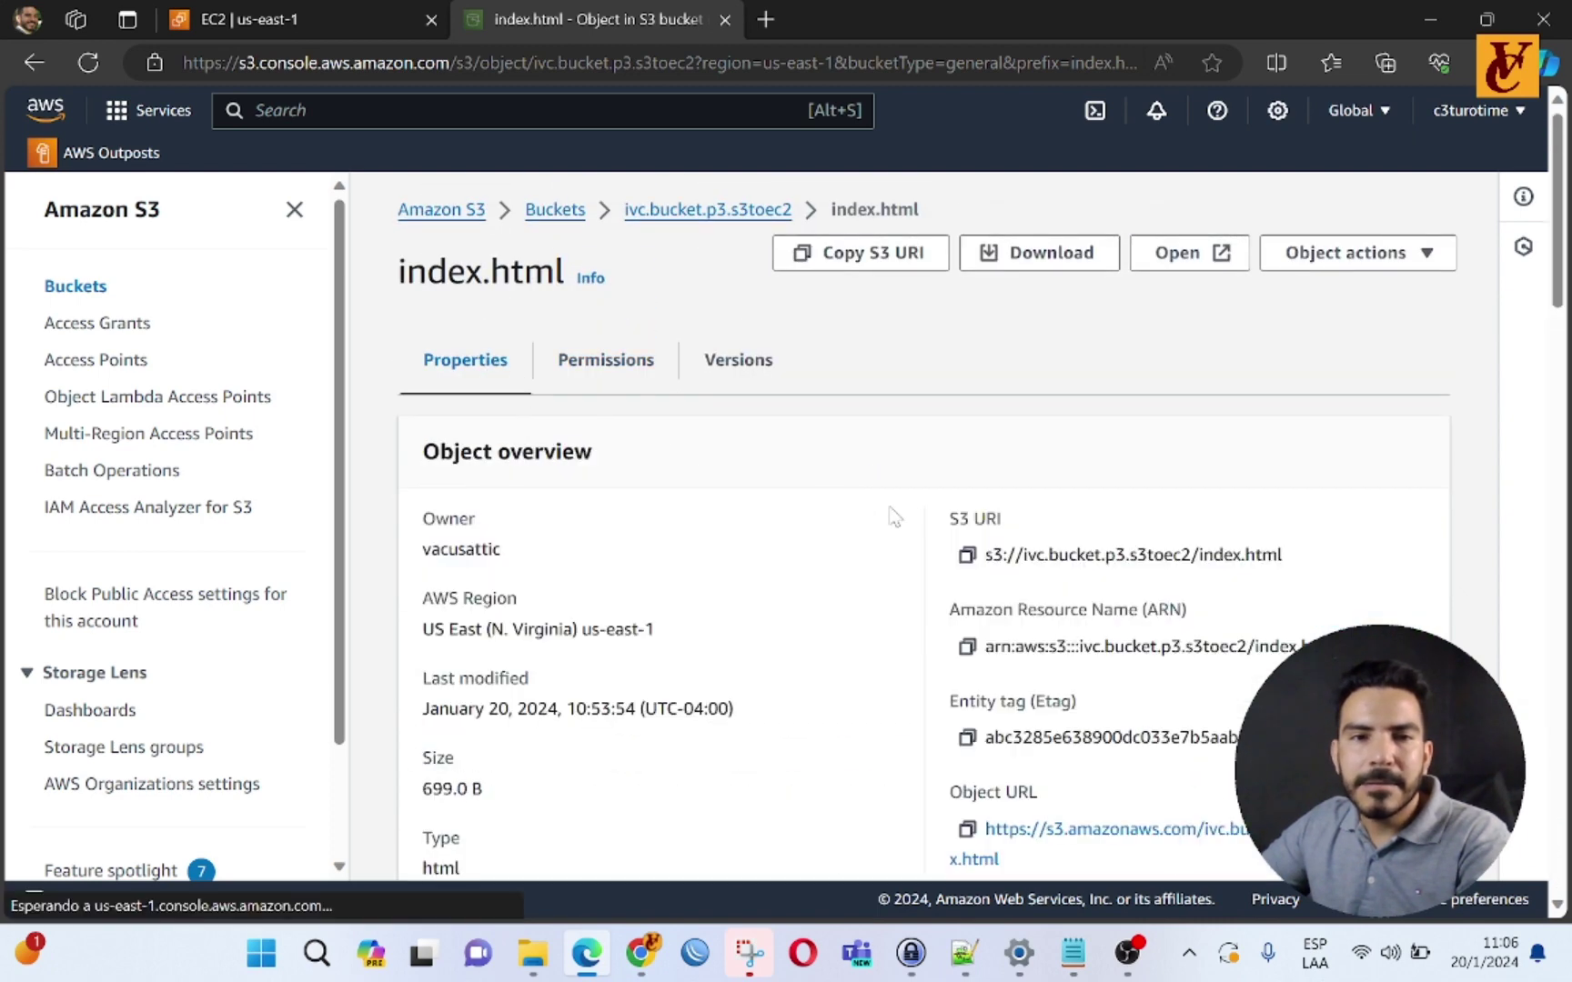
scroll(1000, 502, down, 3)
scroll(1000, 503, up, 3)
drag(948, 393, 1003, 393)
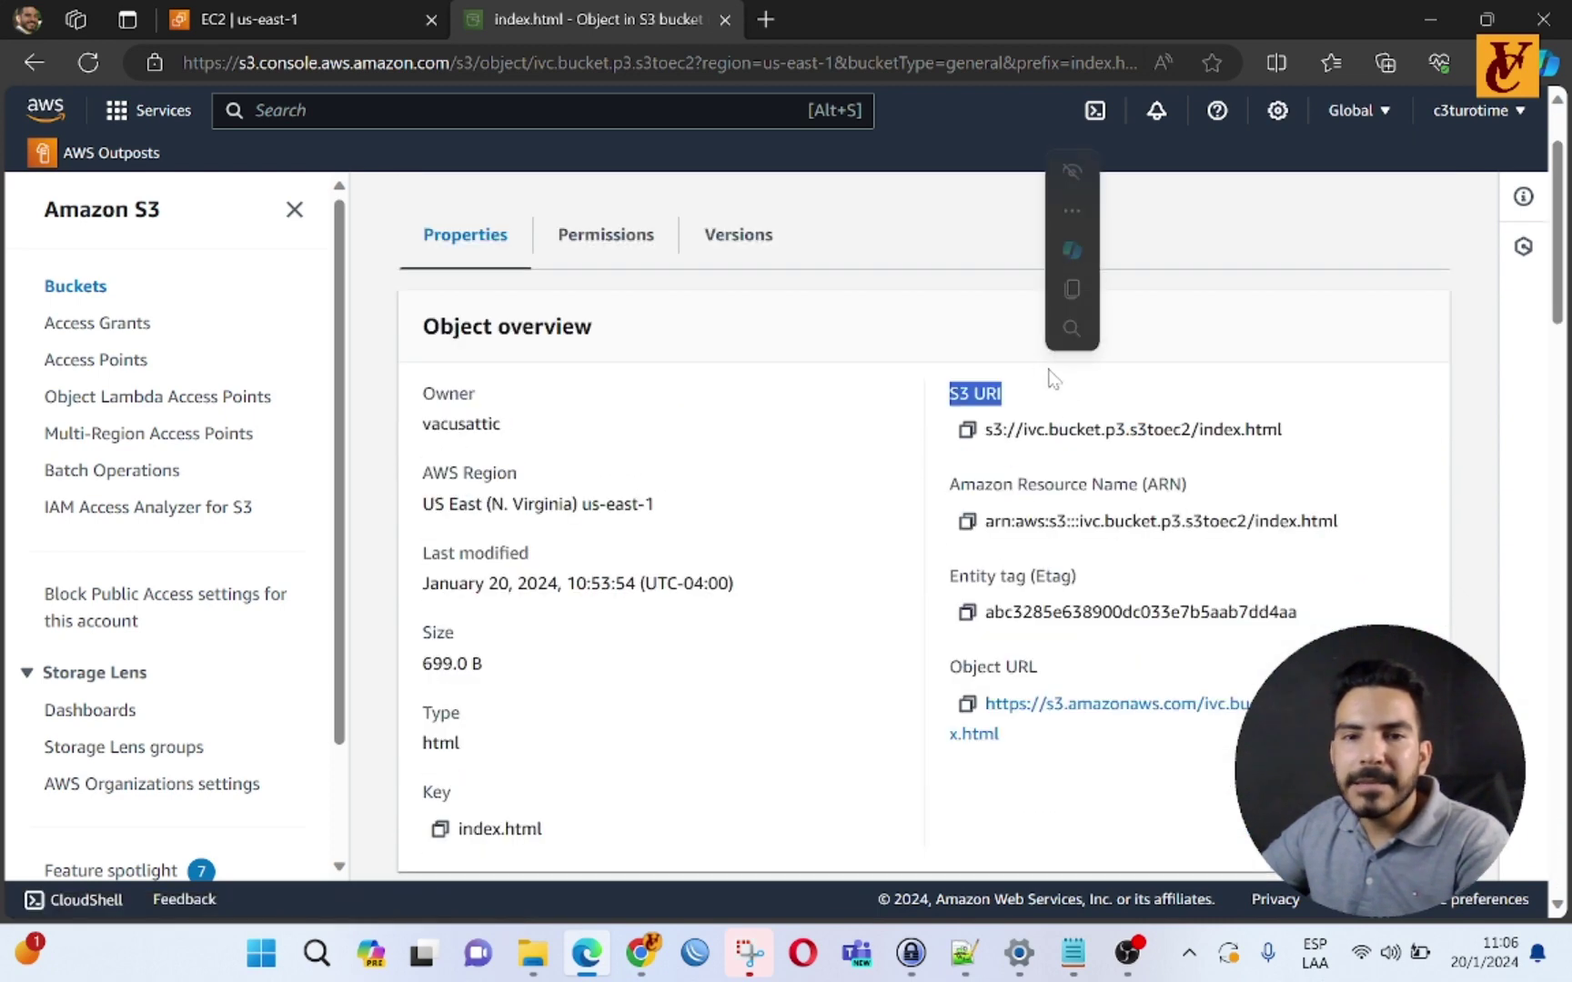
click(967, 431)
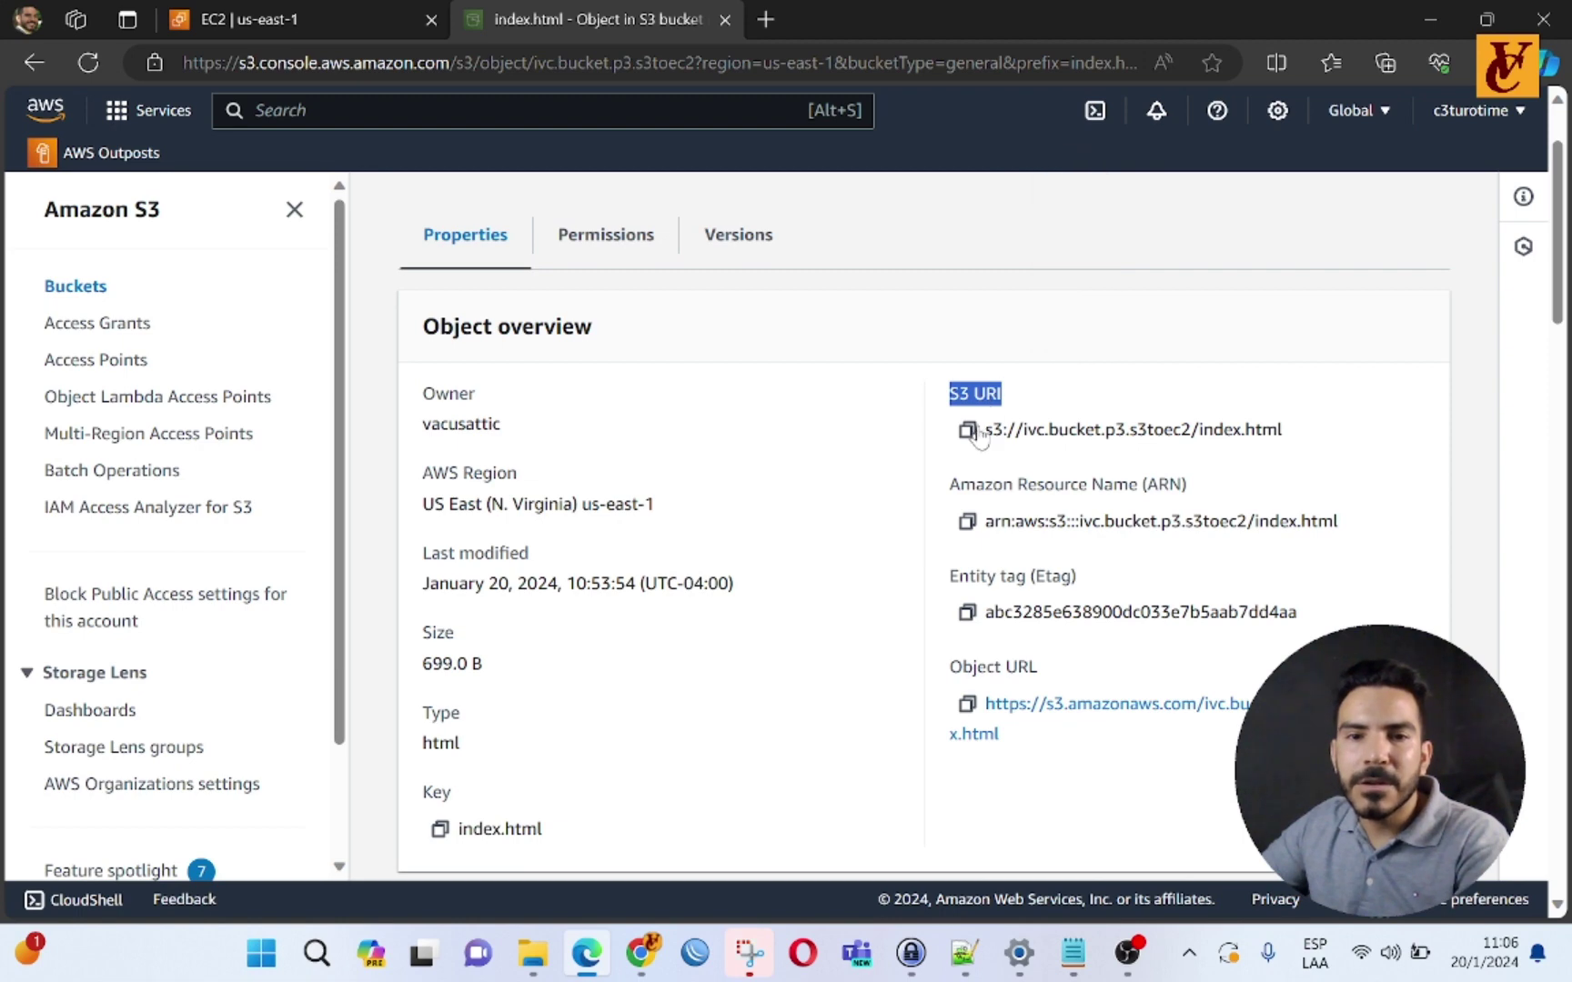
Step: Replace the s3://url del bucket placeholder in the user data script with the copied URI s3://ivc.bucket.p3.s3toec2/index.html
click(349, 20)
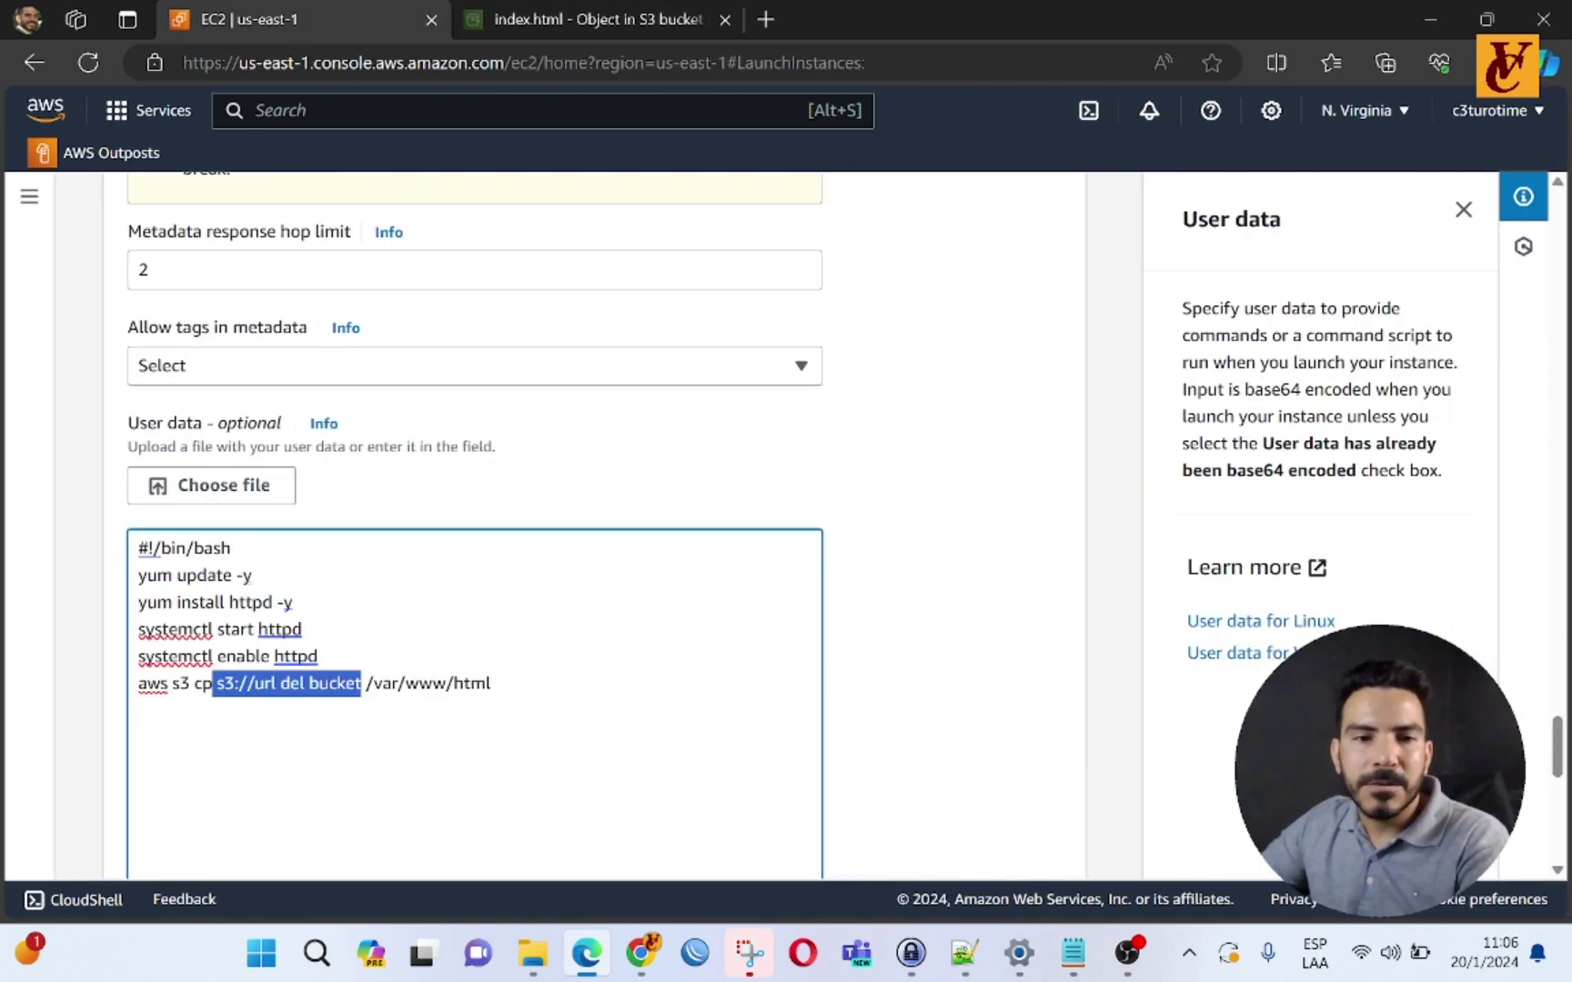
click(361, 683)
drag(361, 684, 224, 683)
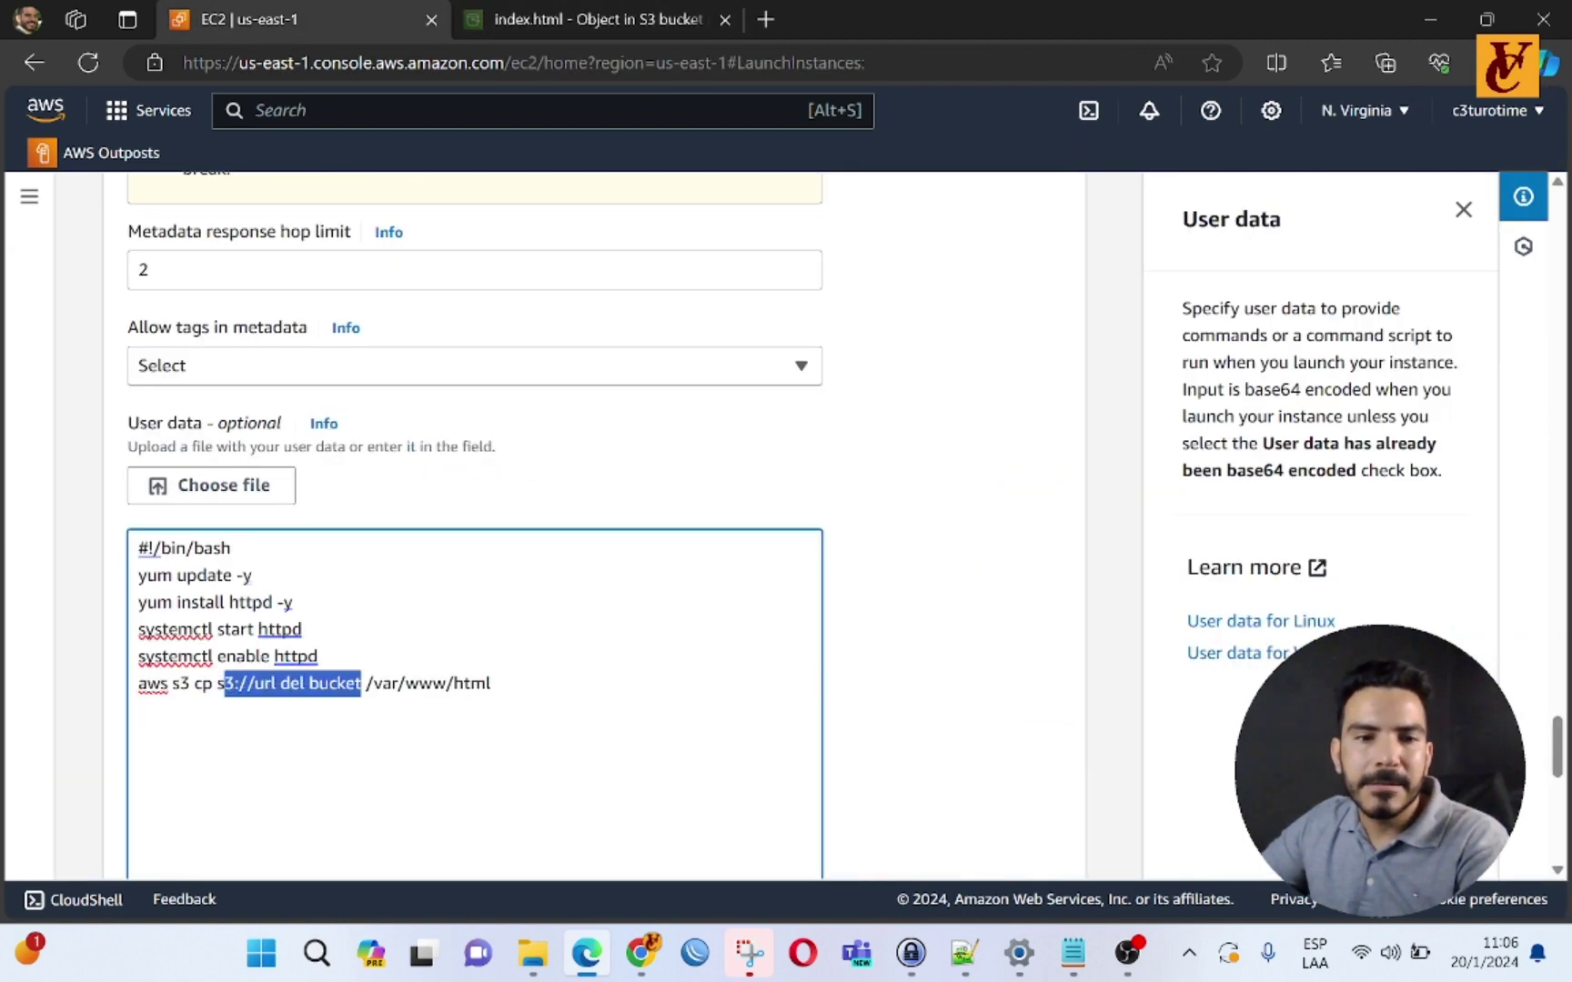
key(ctrl+v)
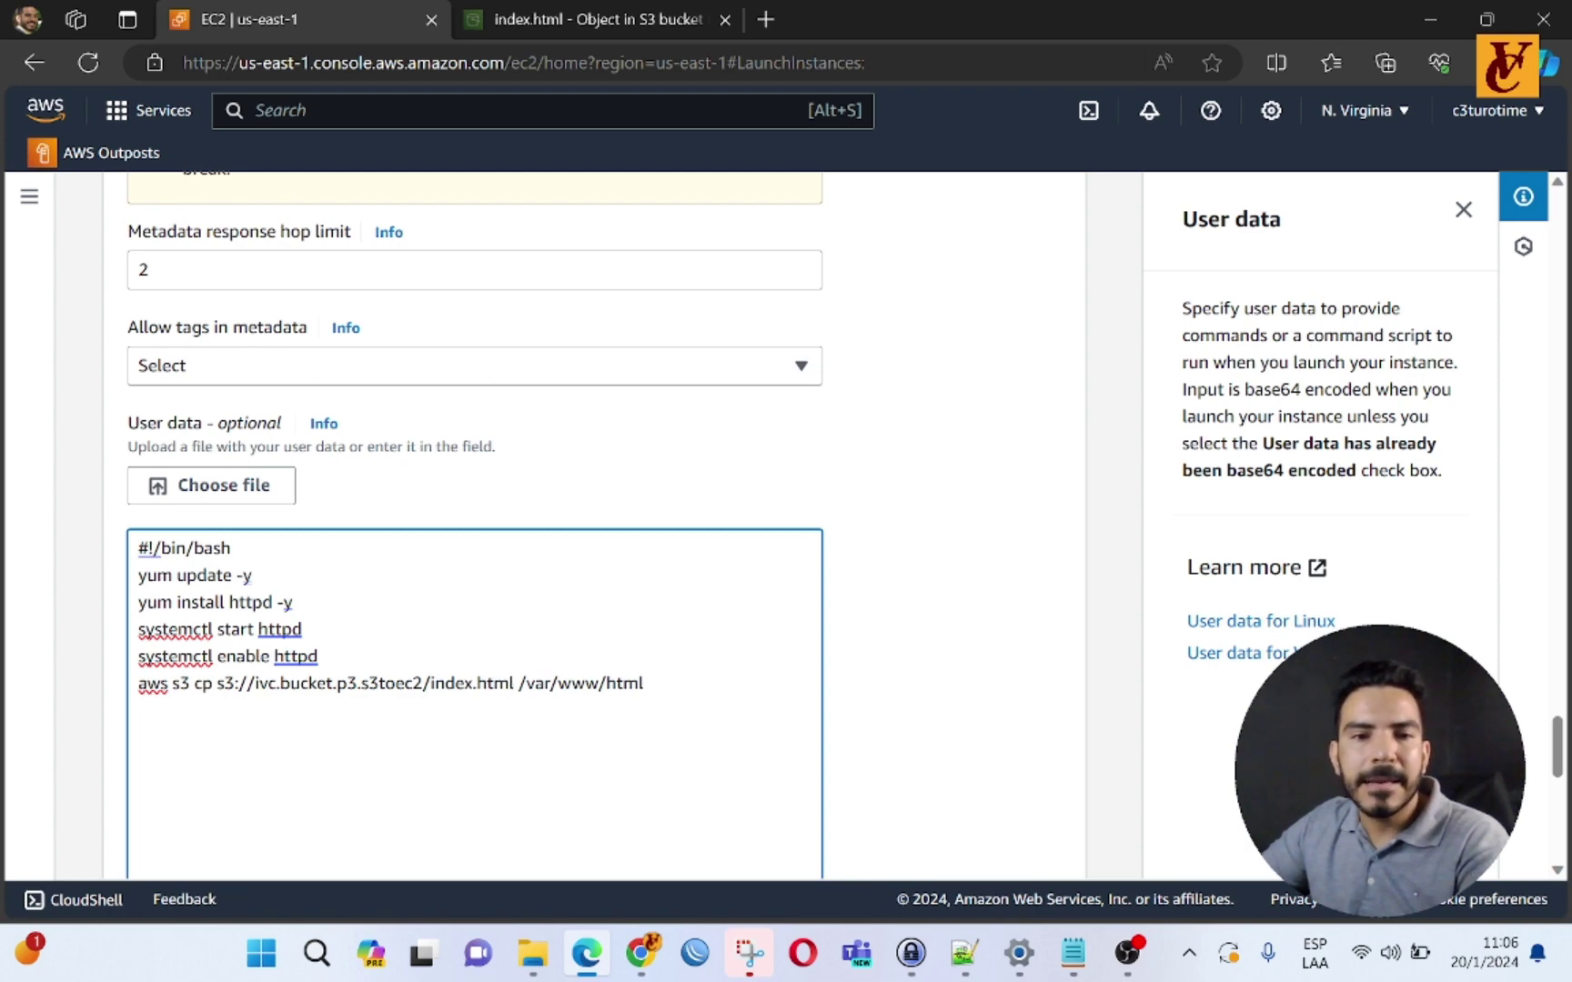
Step: Examine the cp command in the aws s3 line of the user data script
key(shift+Right)
key(shift+Right)
key(Right)
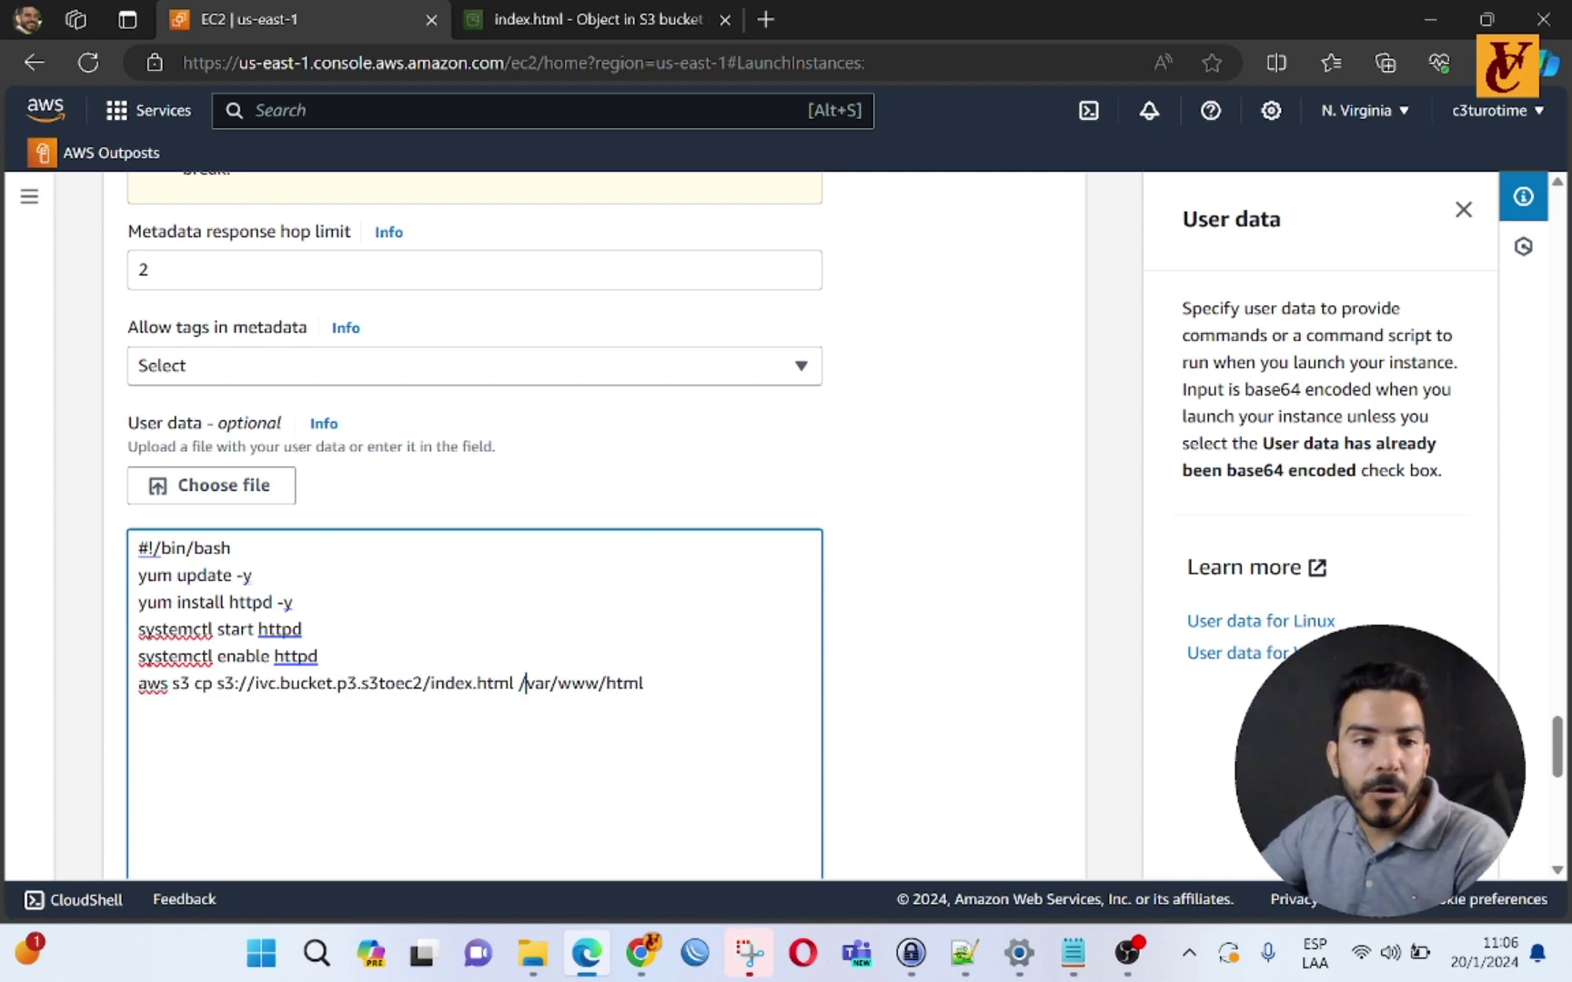
click(194, 683)
key(shift+Right)
key(shift+Right)
key(shift+Right)
key(shift+Right)
key(Down)
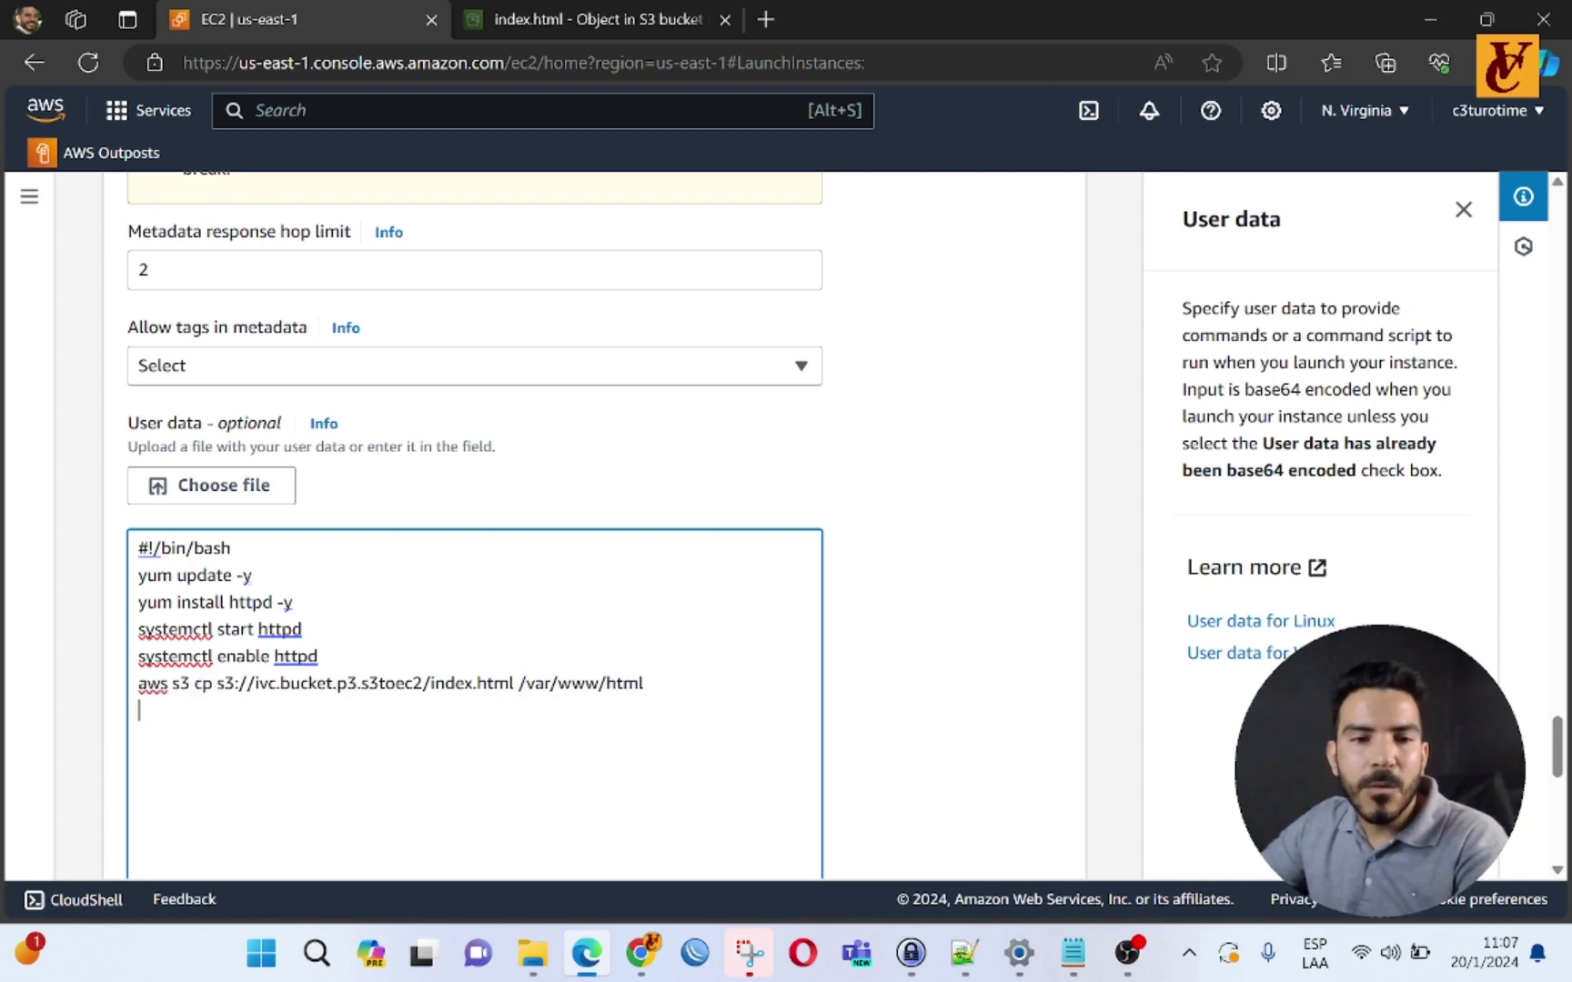
click(332, 683)
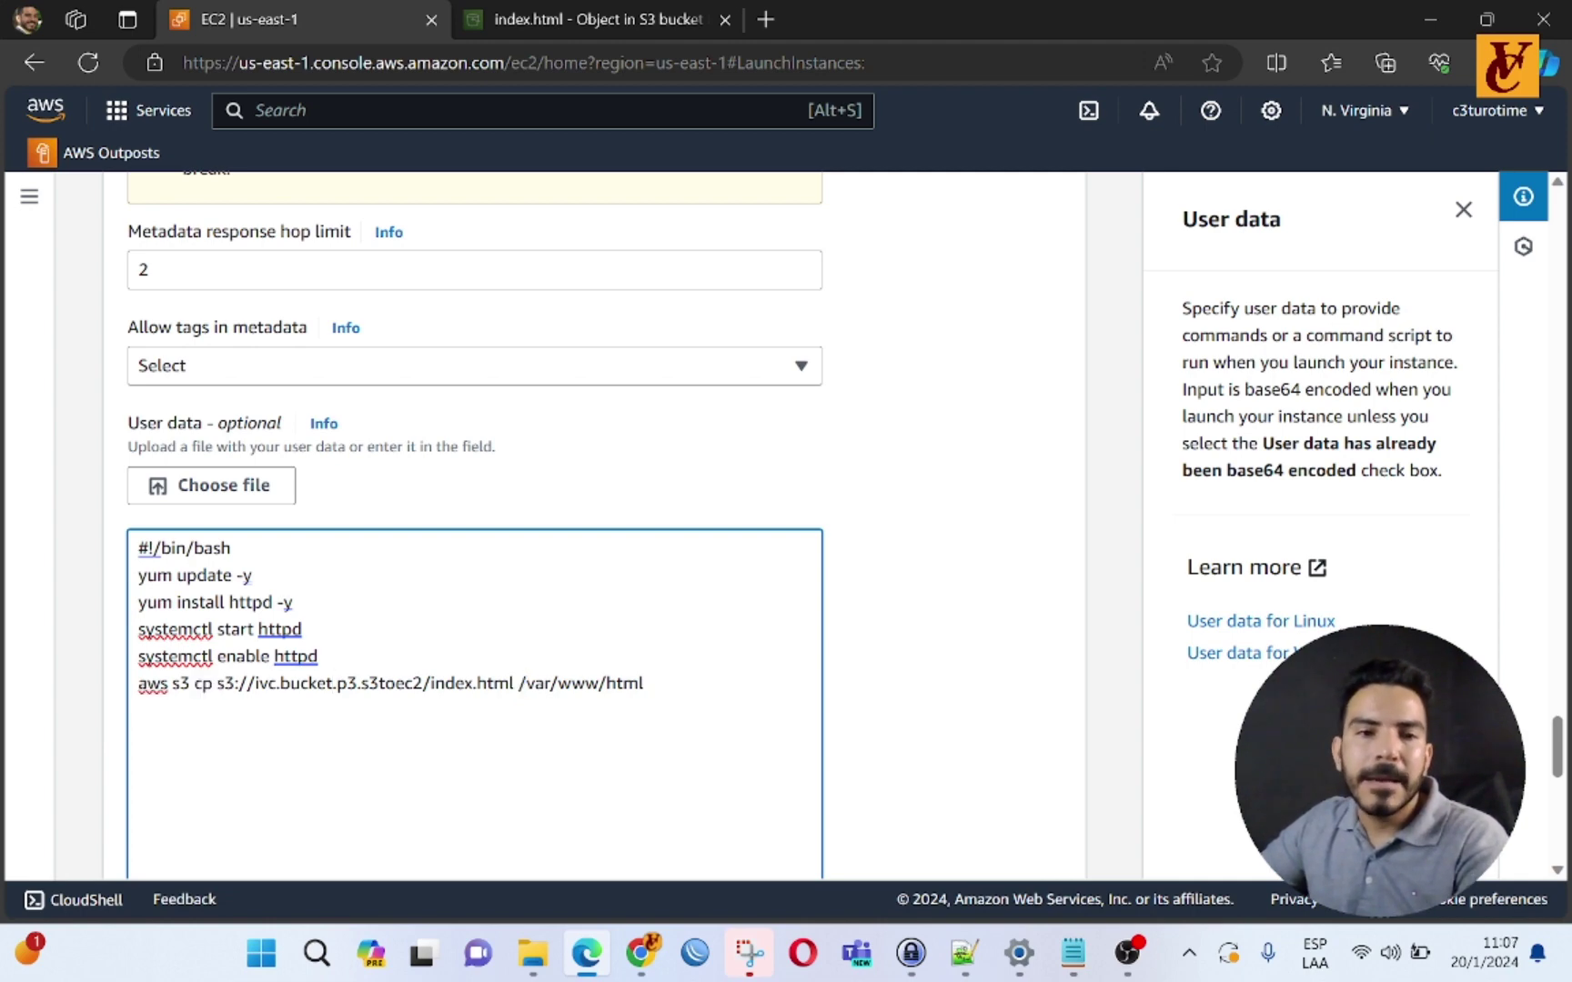
click(194, 683)
key(shift+Right)
key(shift+Right)
key(Down)
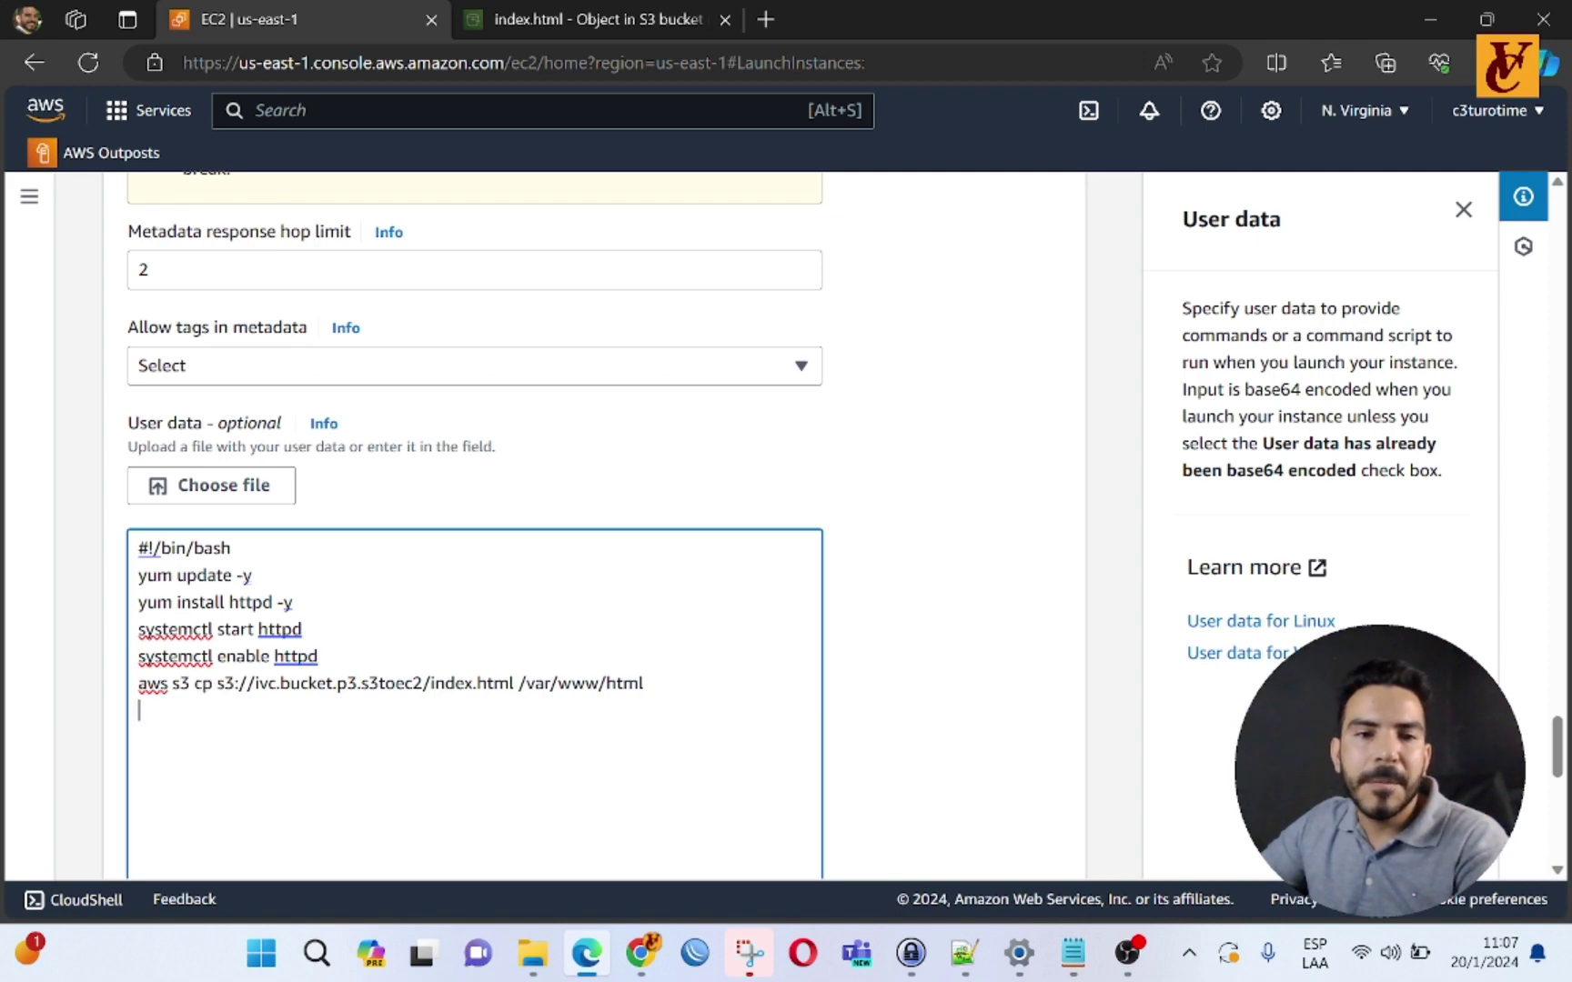
click(197, 684)
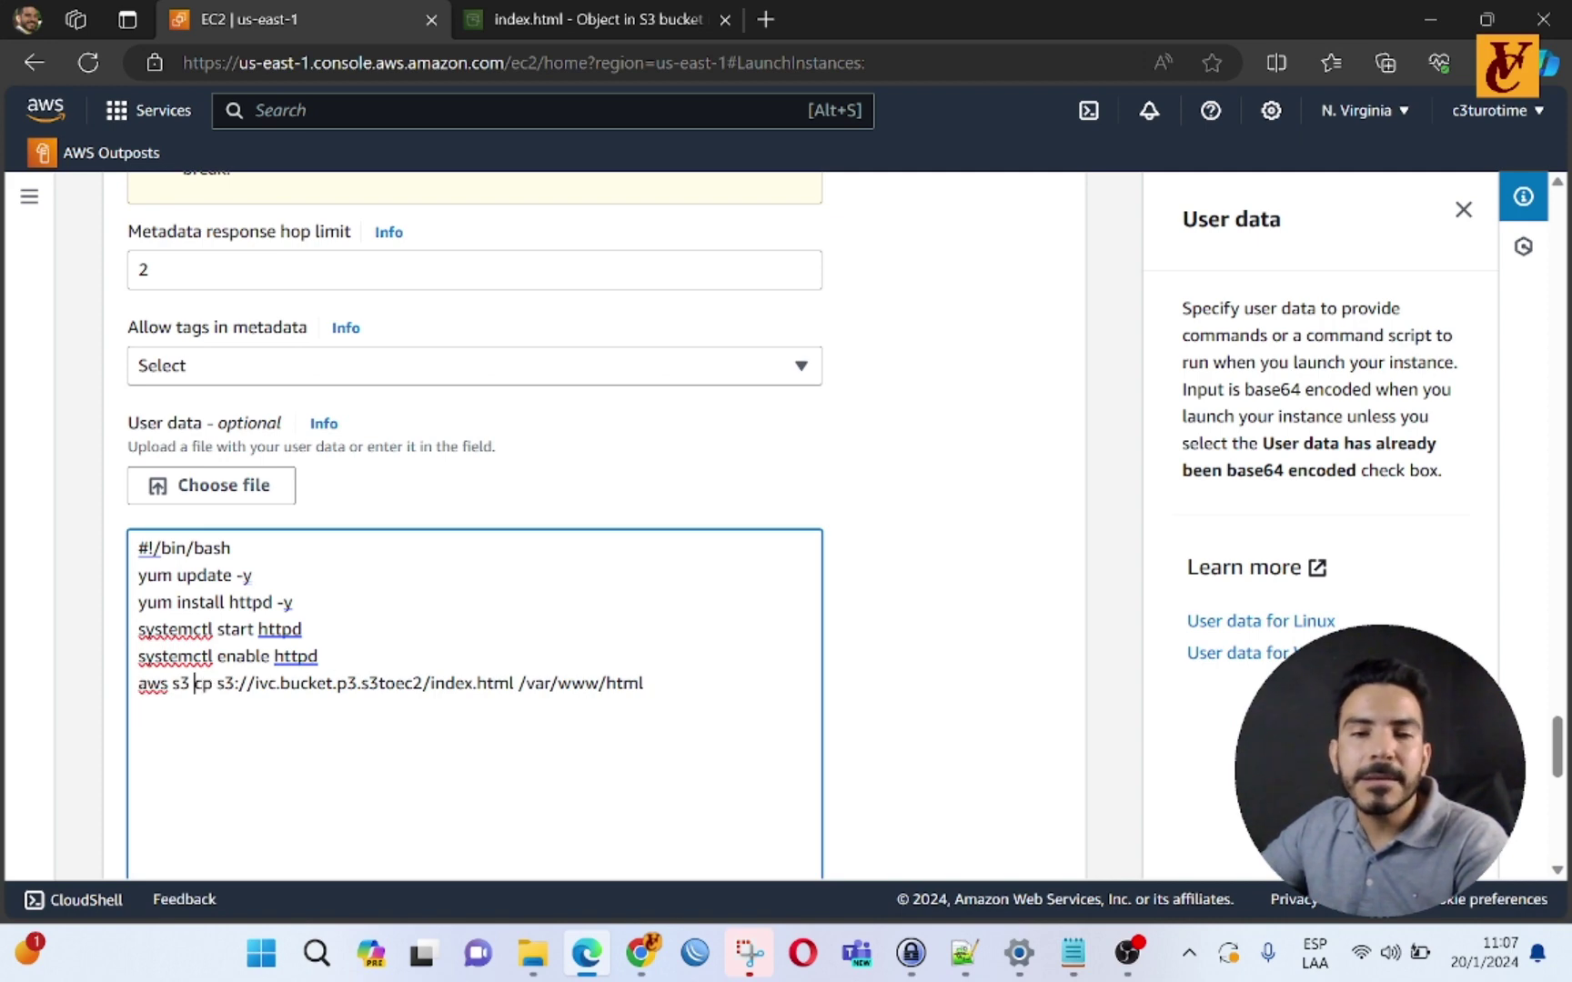
Step: Review the copy line's source URI and its /var/www/html destination path
click(509, 683)
key(Right)
key(shift+Right)
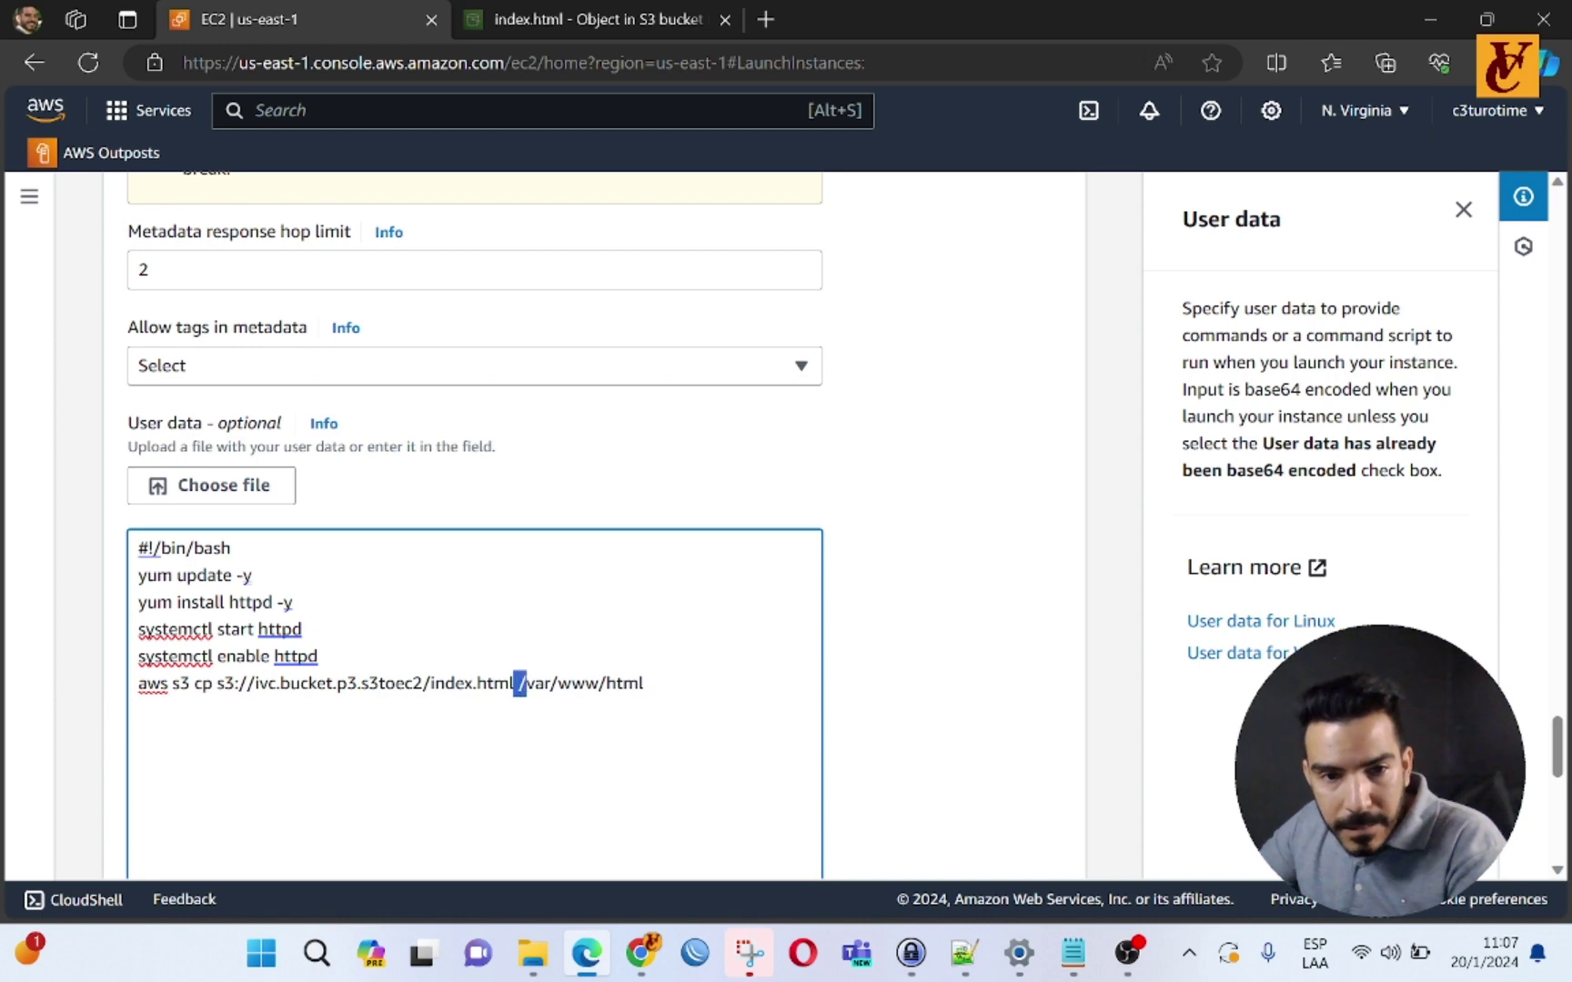
key(Down)
drag(518, 683, 643, 683)
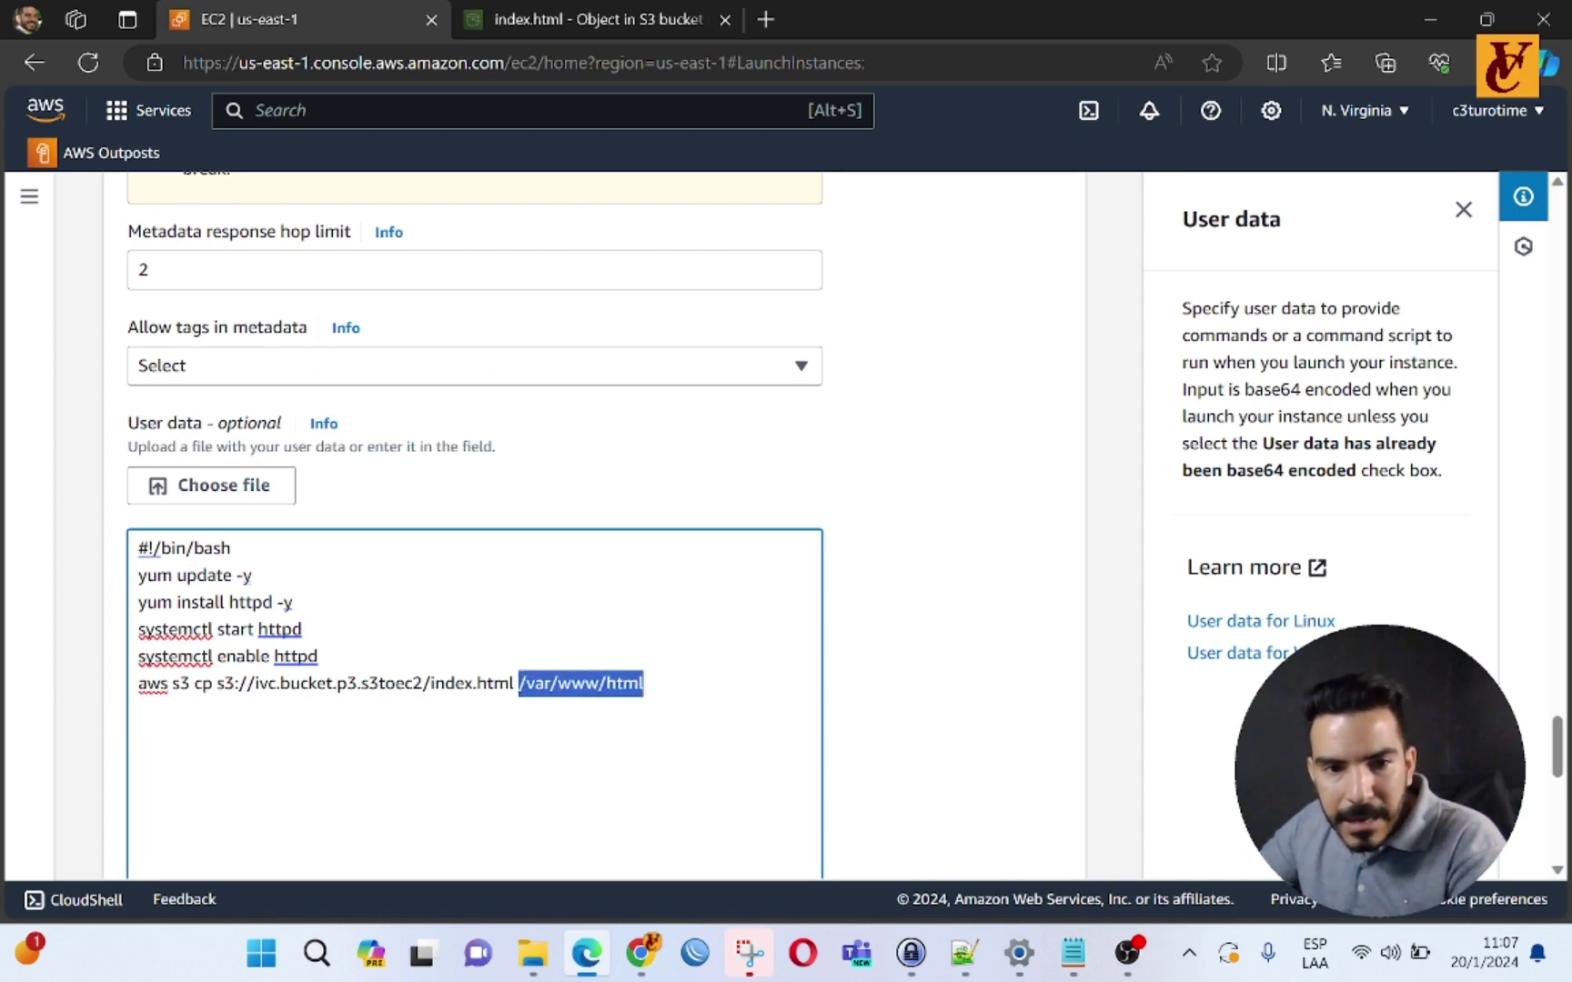
drag(224, 683, 430, 683)
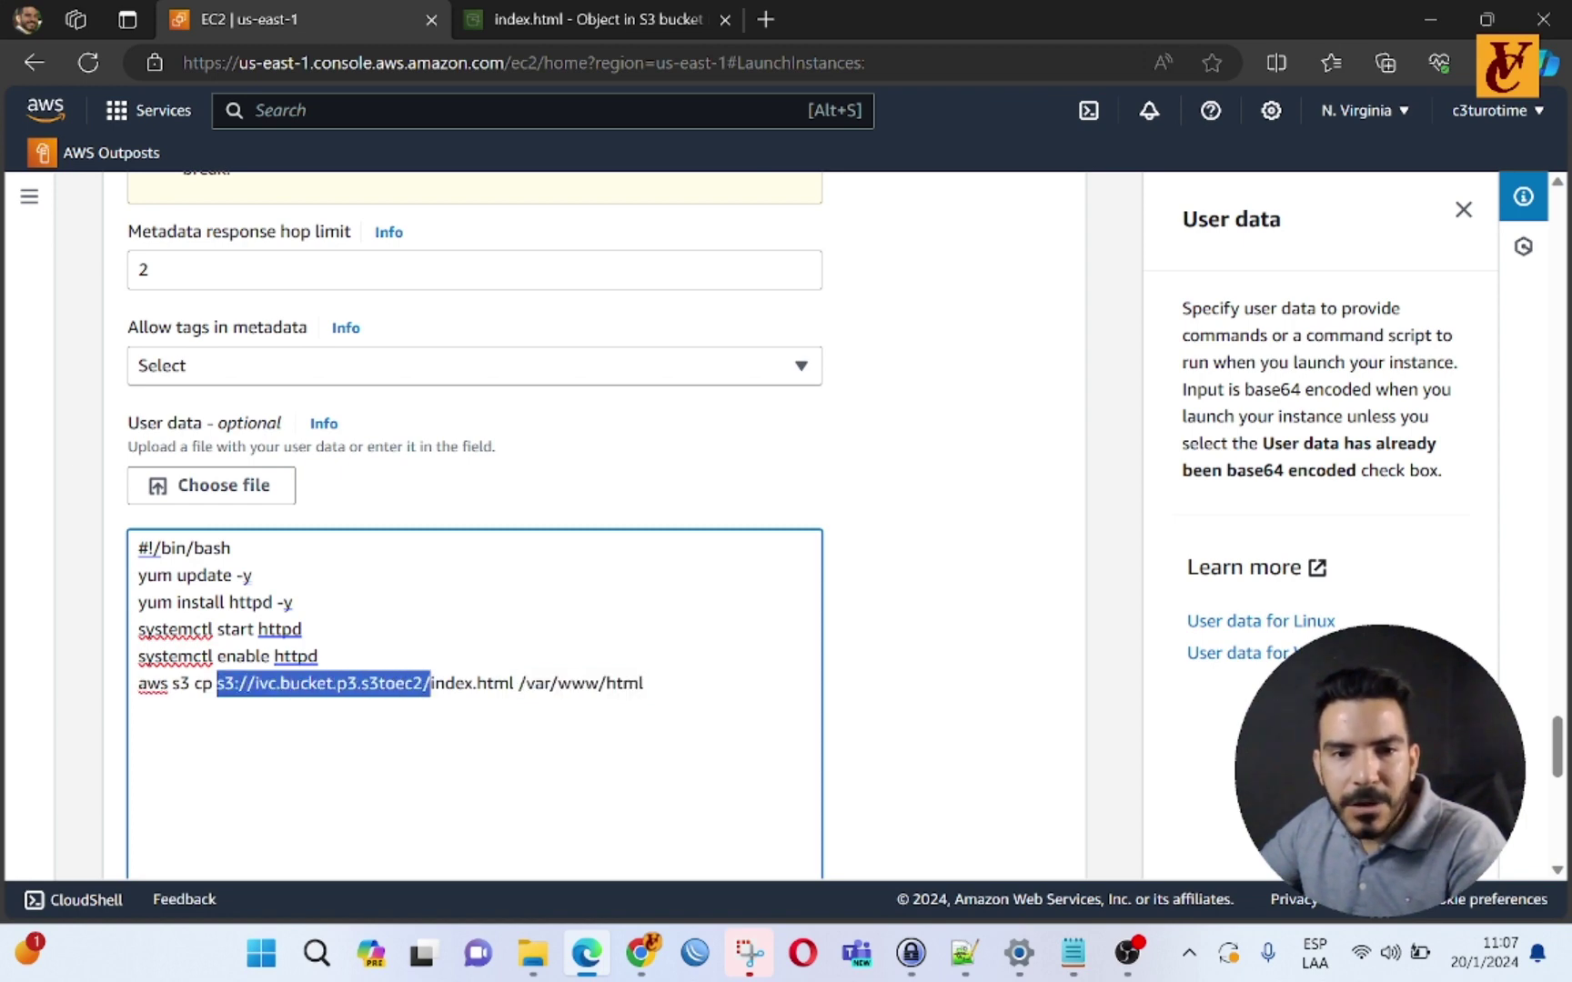
drag(520, 683, 224, 683)
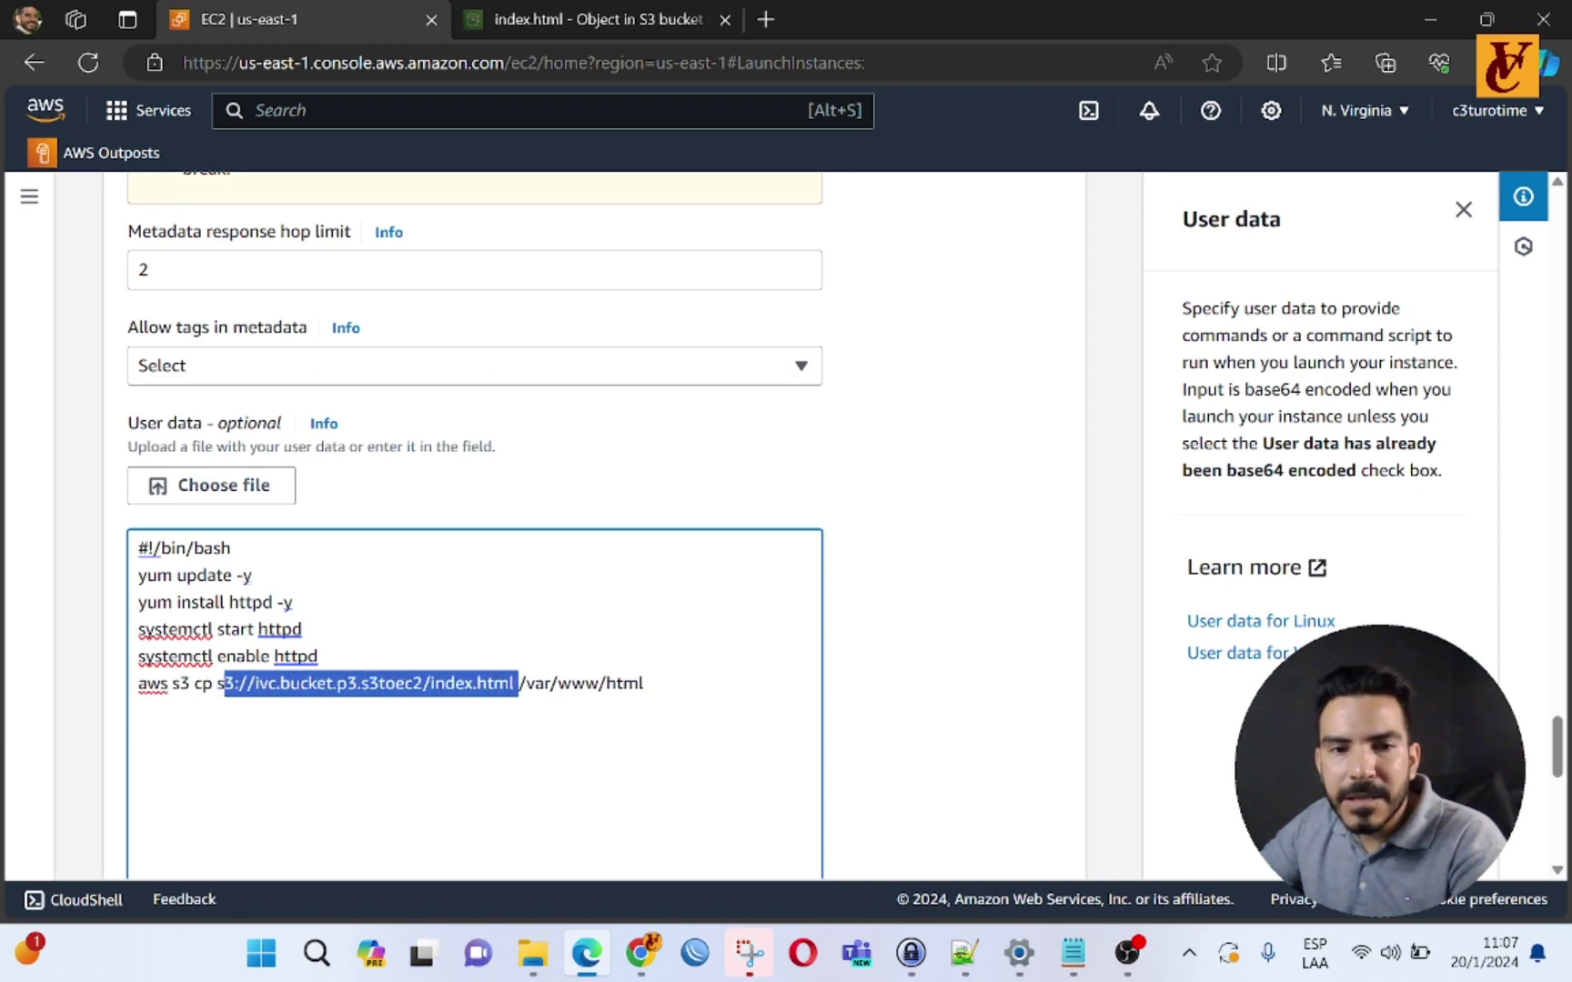
click(519, 683)
drag(519, 683, 644, 683)
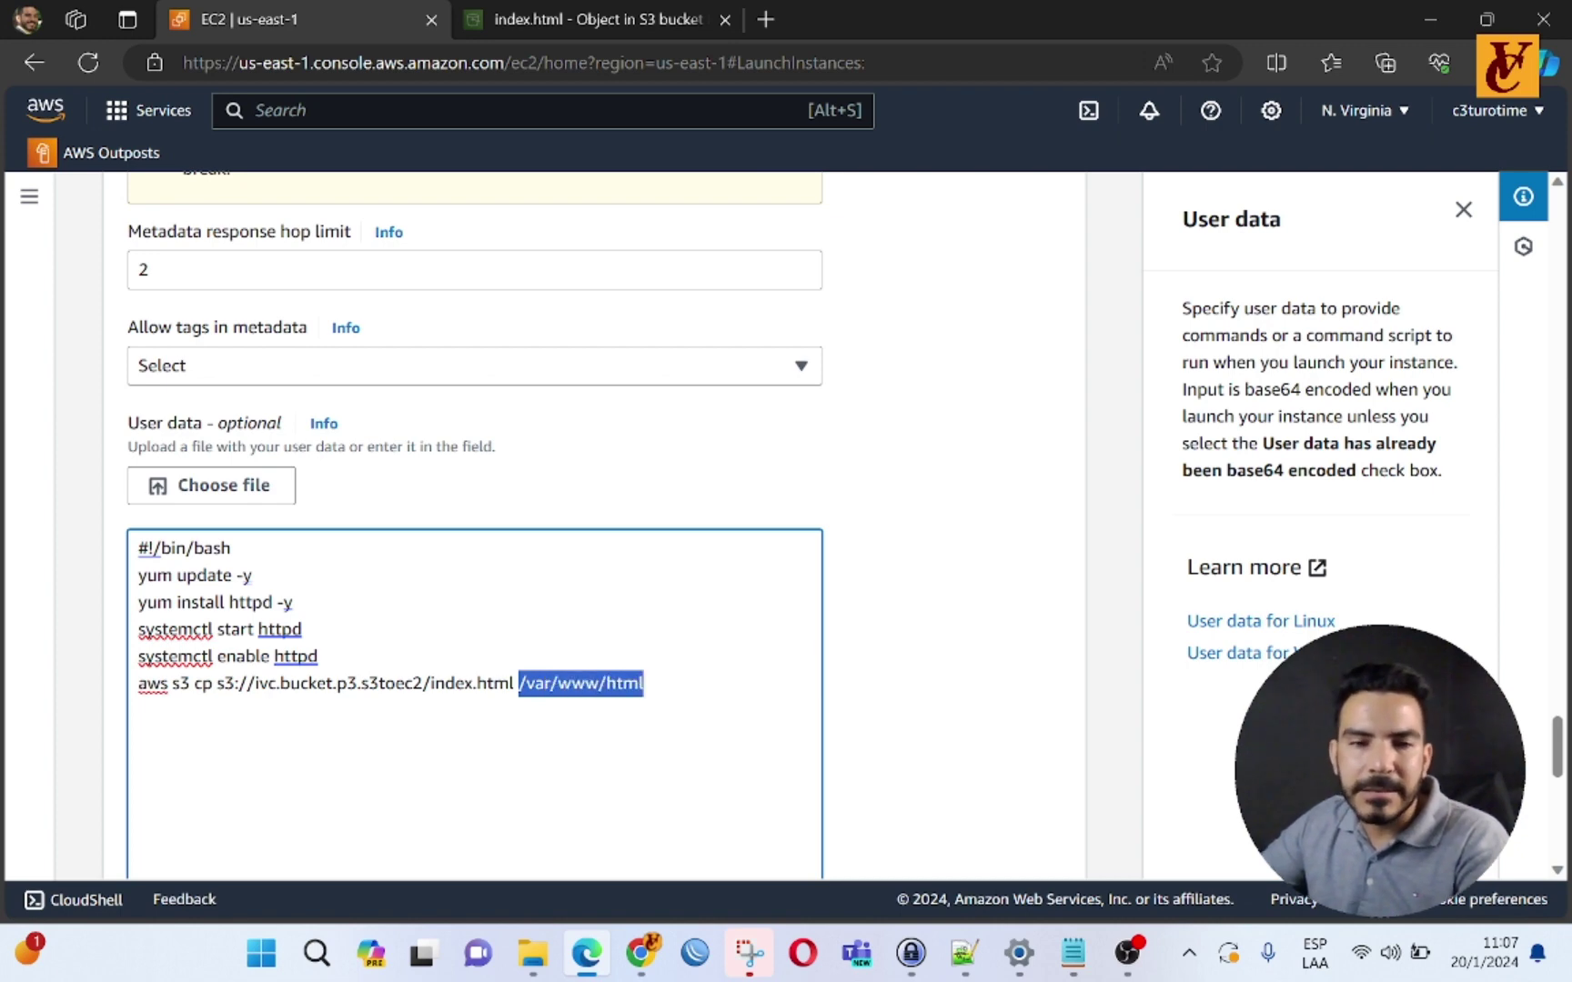
click(644, 683)
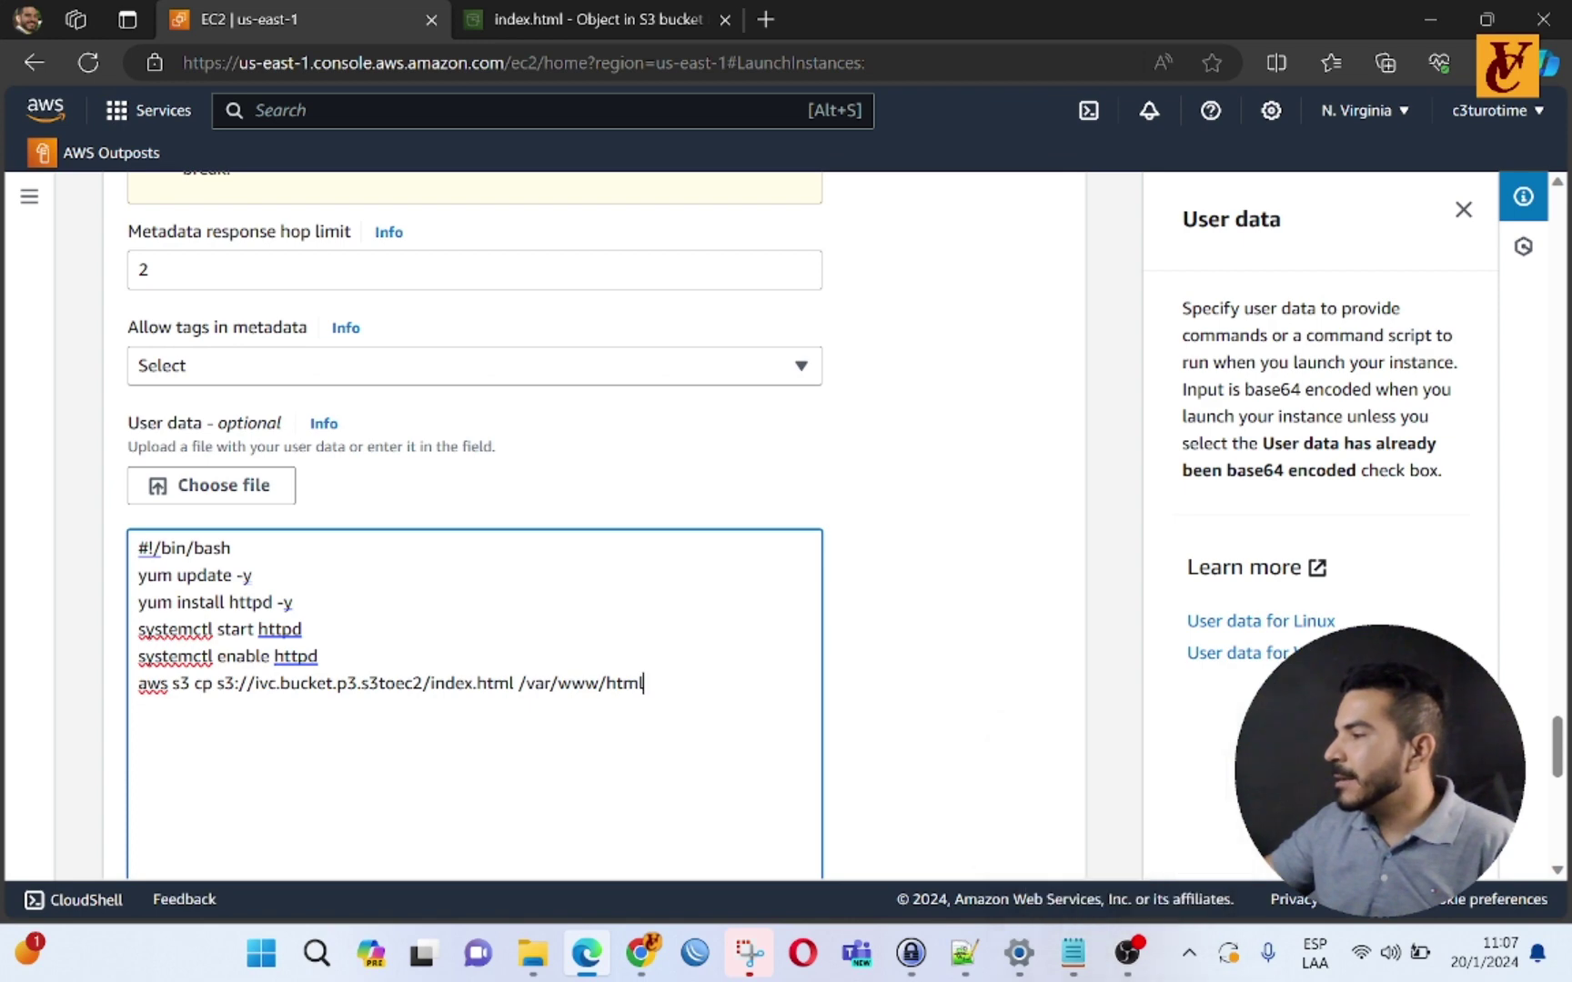
Step: Launch the instance with the completed user data script
key(alt+Tab)
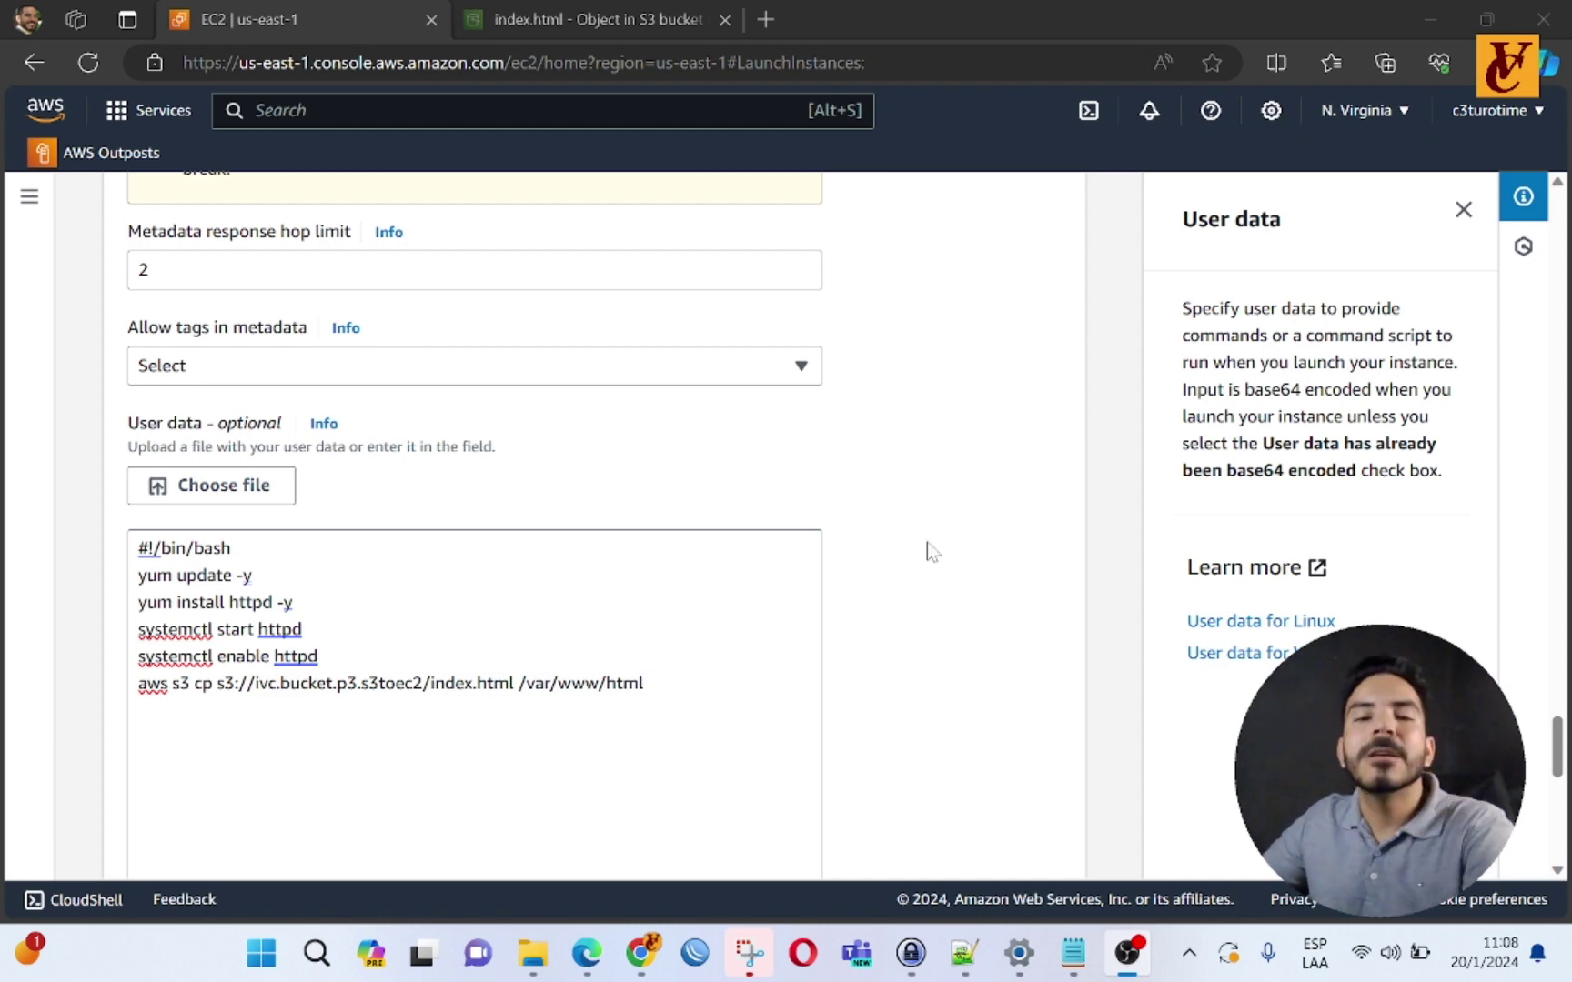
scroll(712, 603, down, 5)
scroll(712, 603, down, 6)
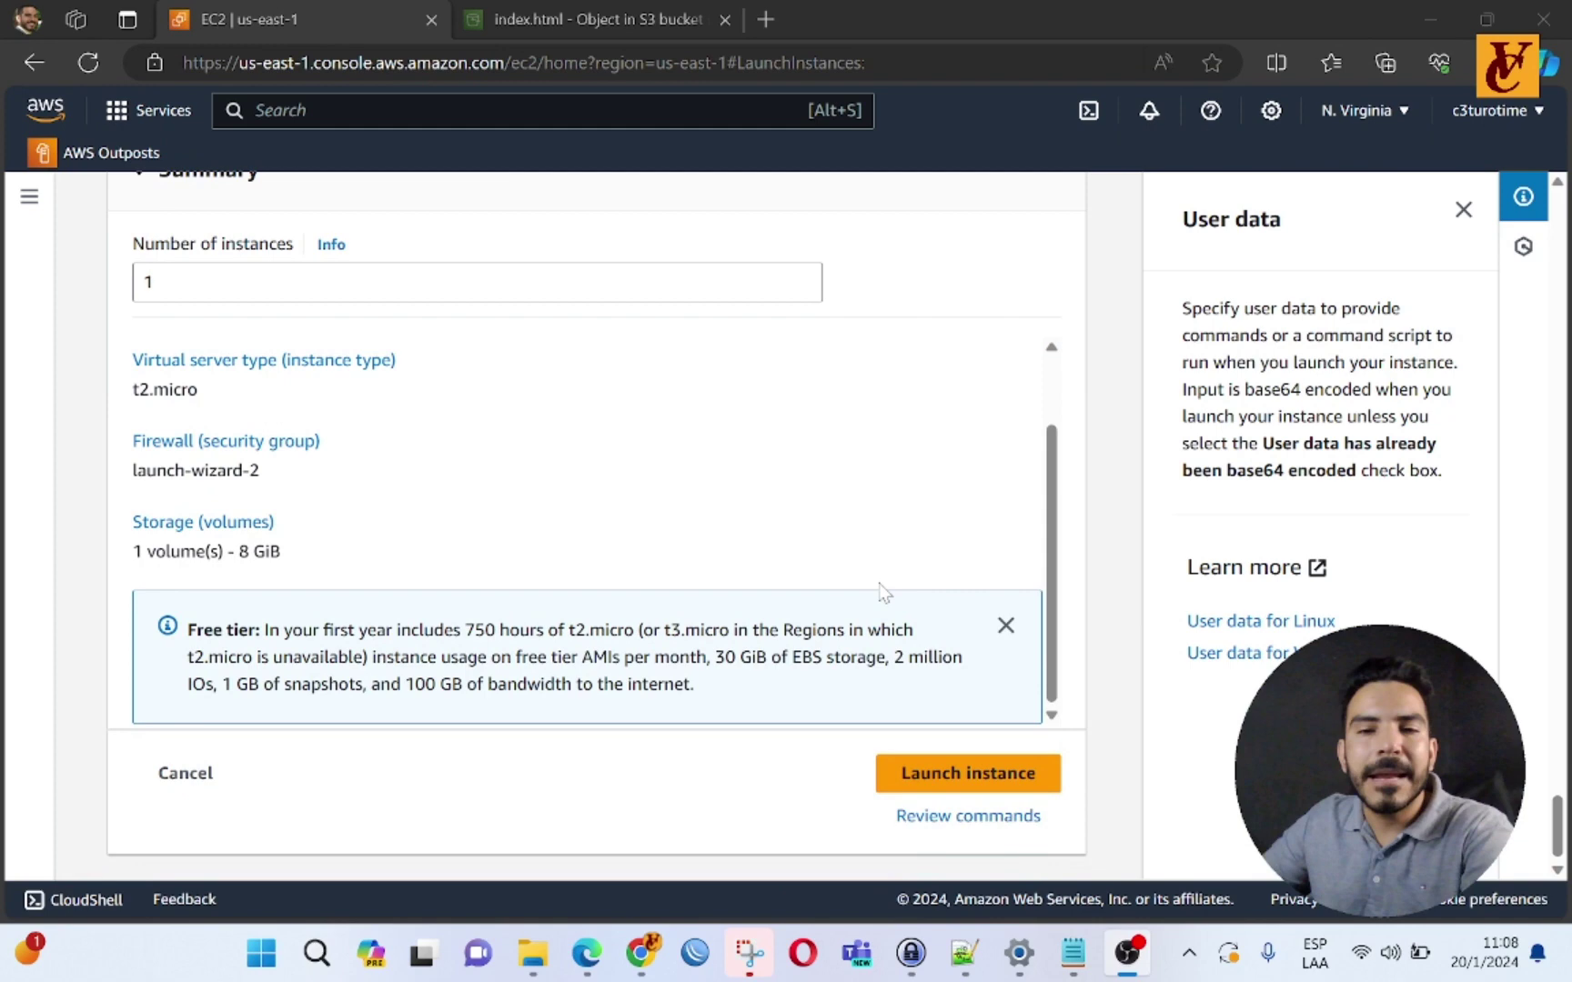
click(929, 772)
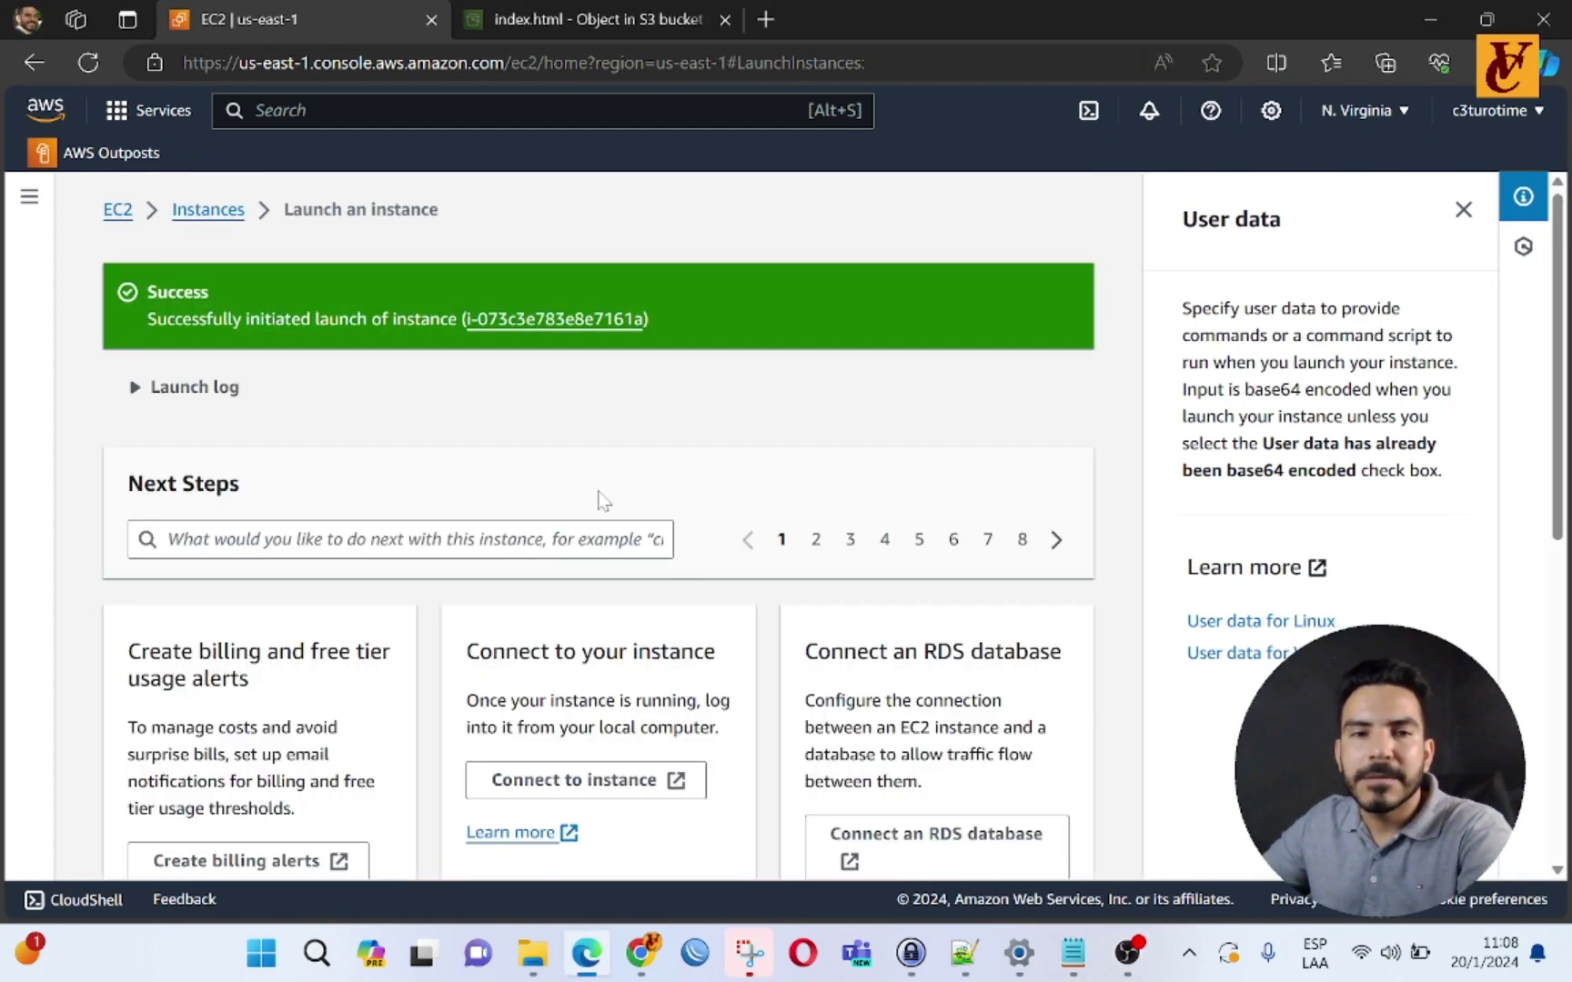
Step: Open the instances list, refresh it, and widen the Name column to show the full instance names
scroll(597, 498, down, 1)
scroll(500, 382, up, 1)
click(208, 210)
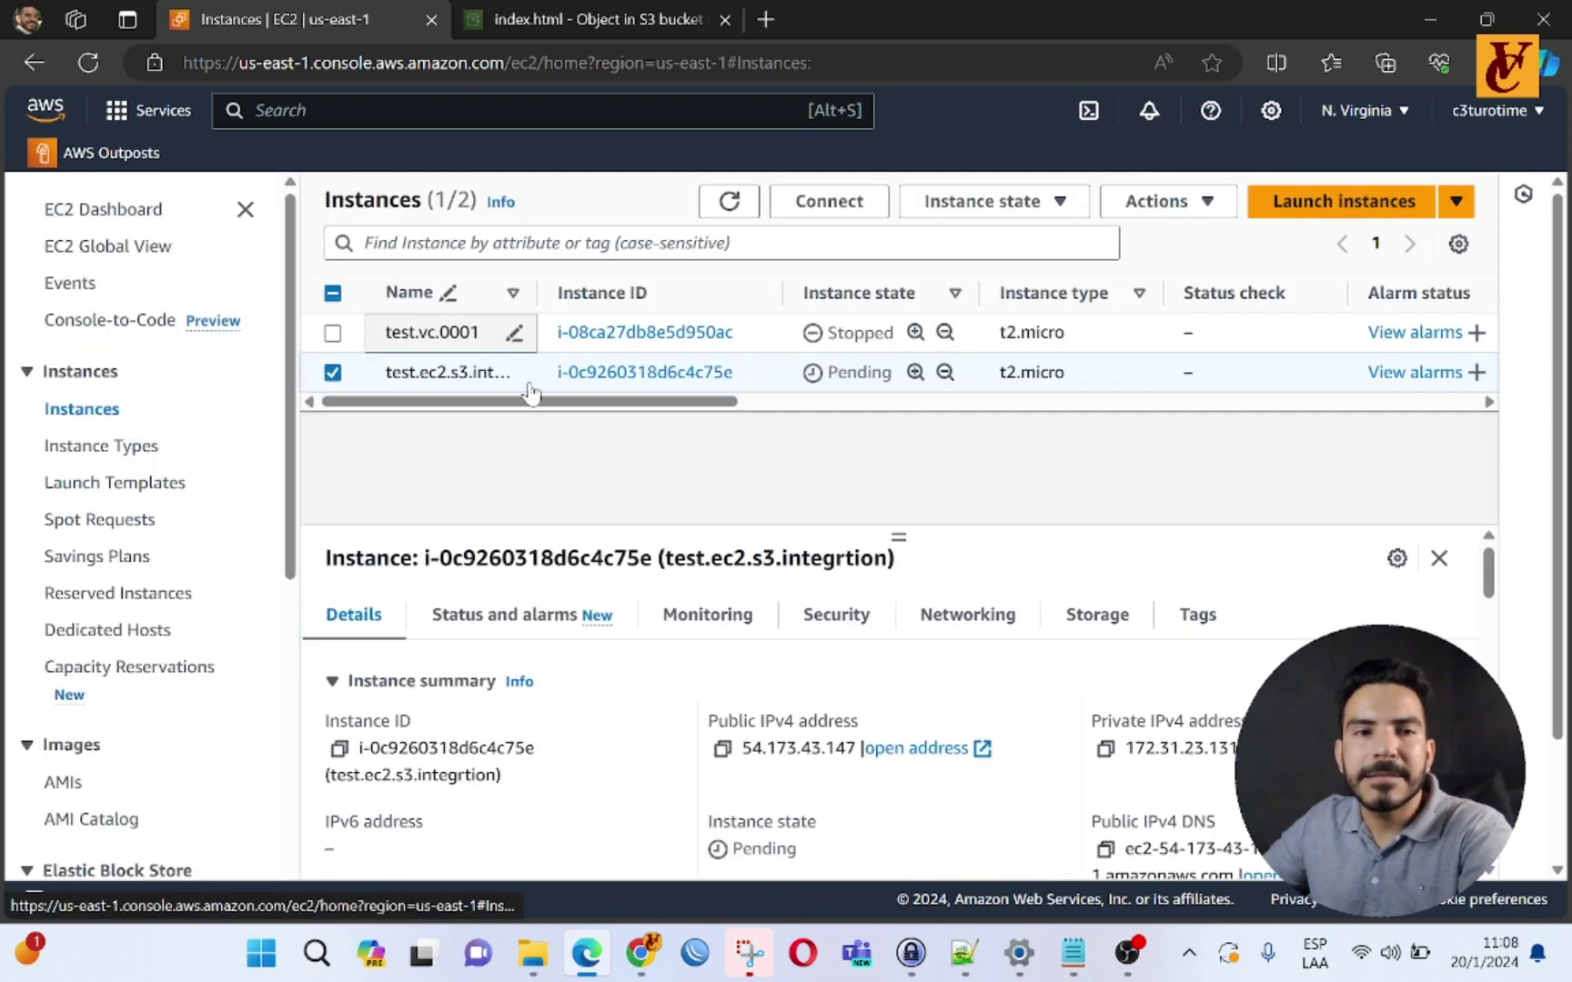
key(F5)
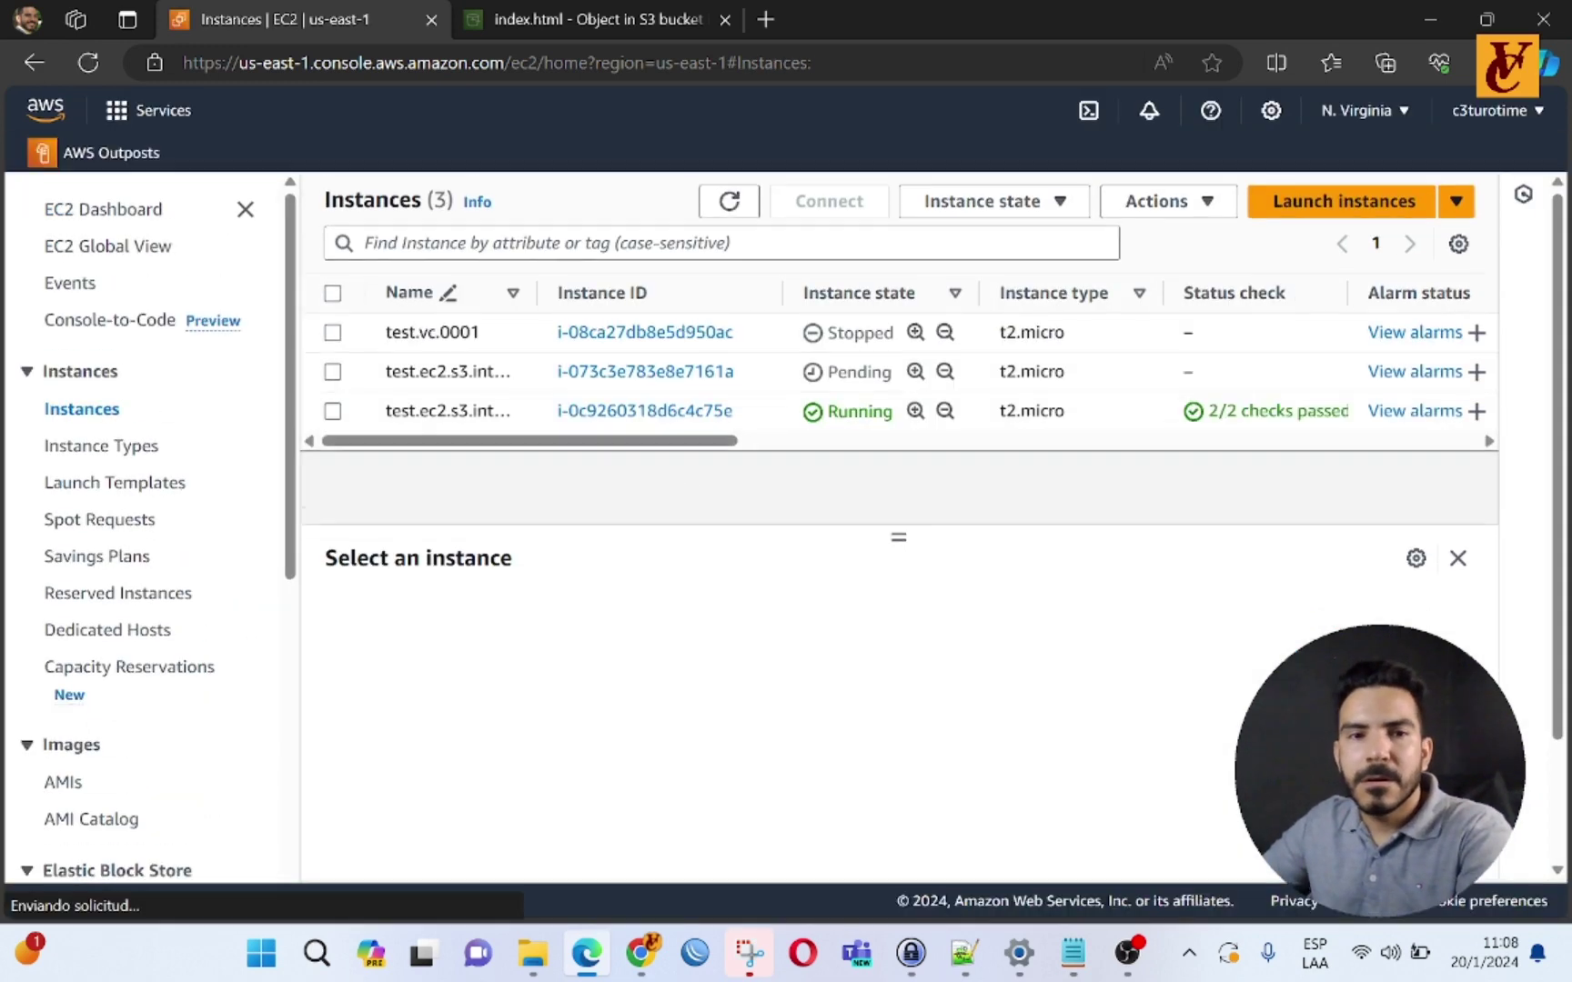
drag(536, 293, 622, 293)
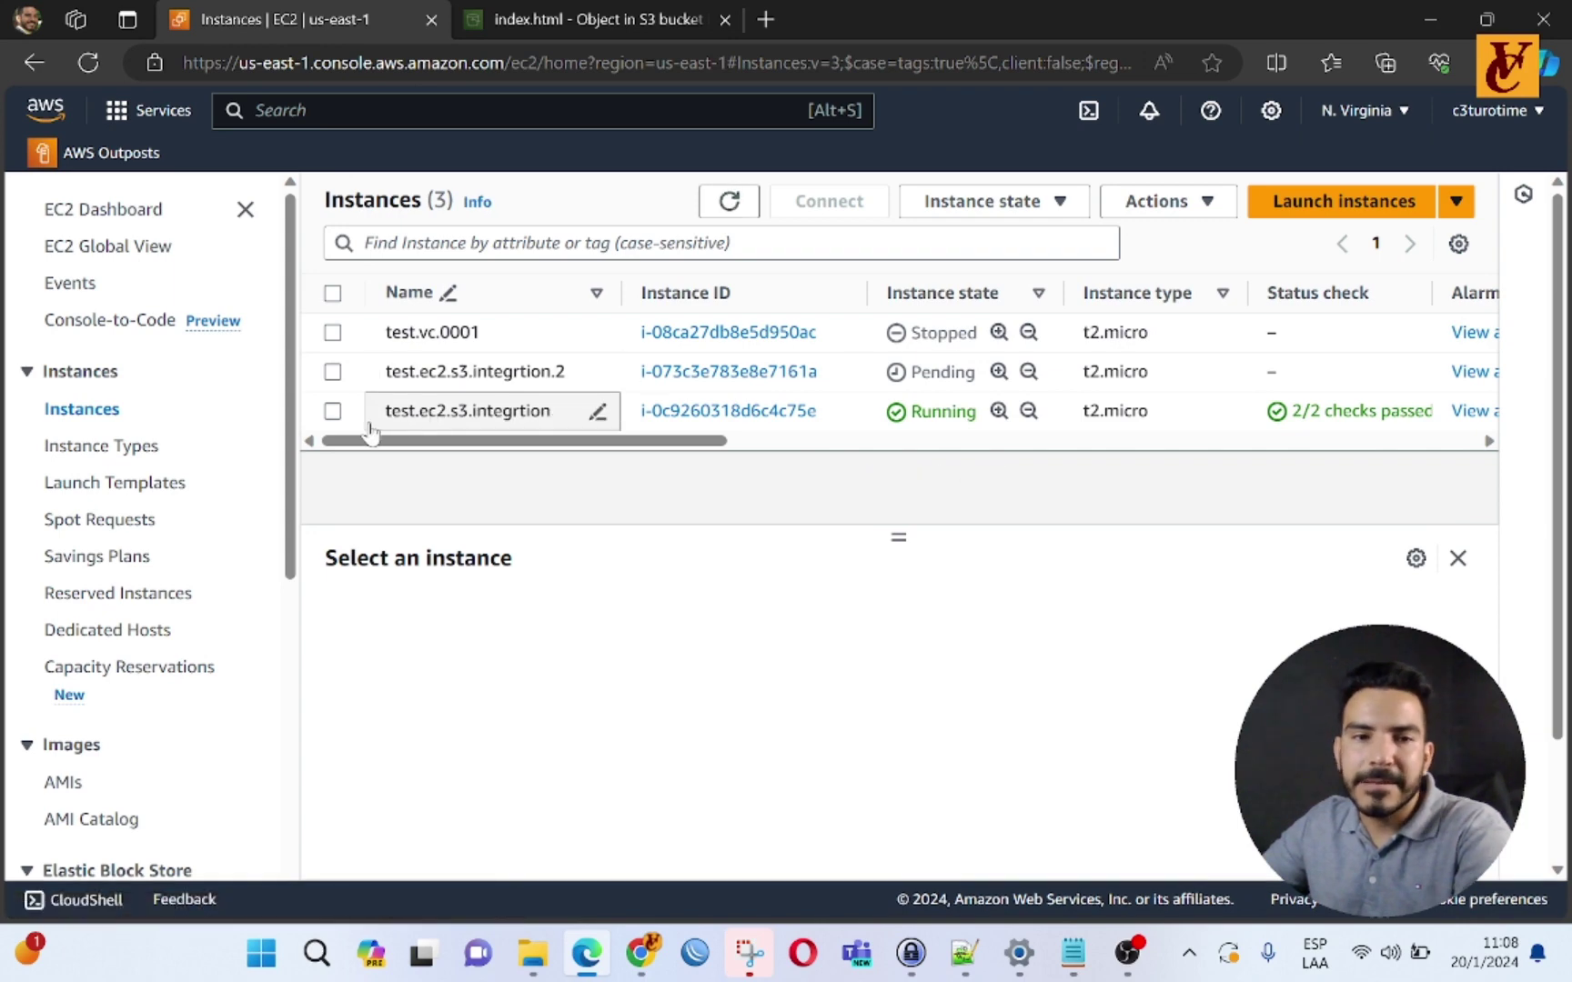
Step: Terminate the test.ec2.s3.integrtion instance and confirm the termination
click(333, 412)
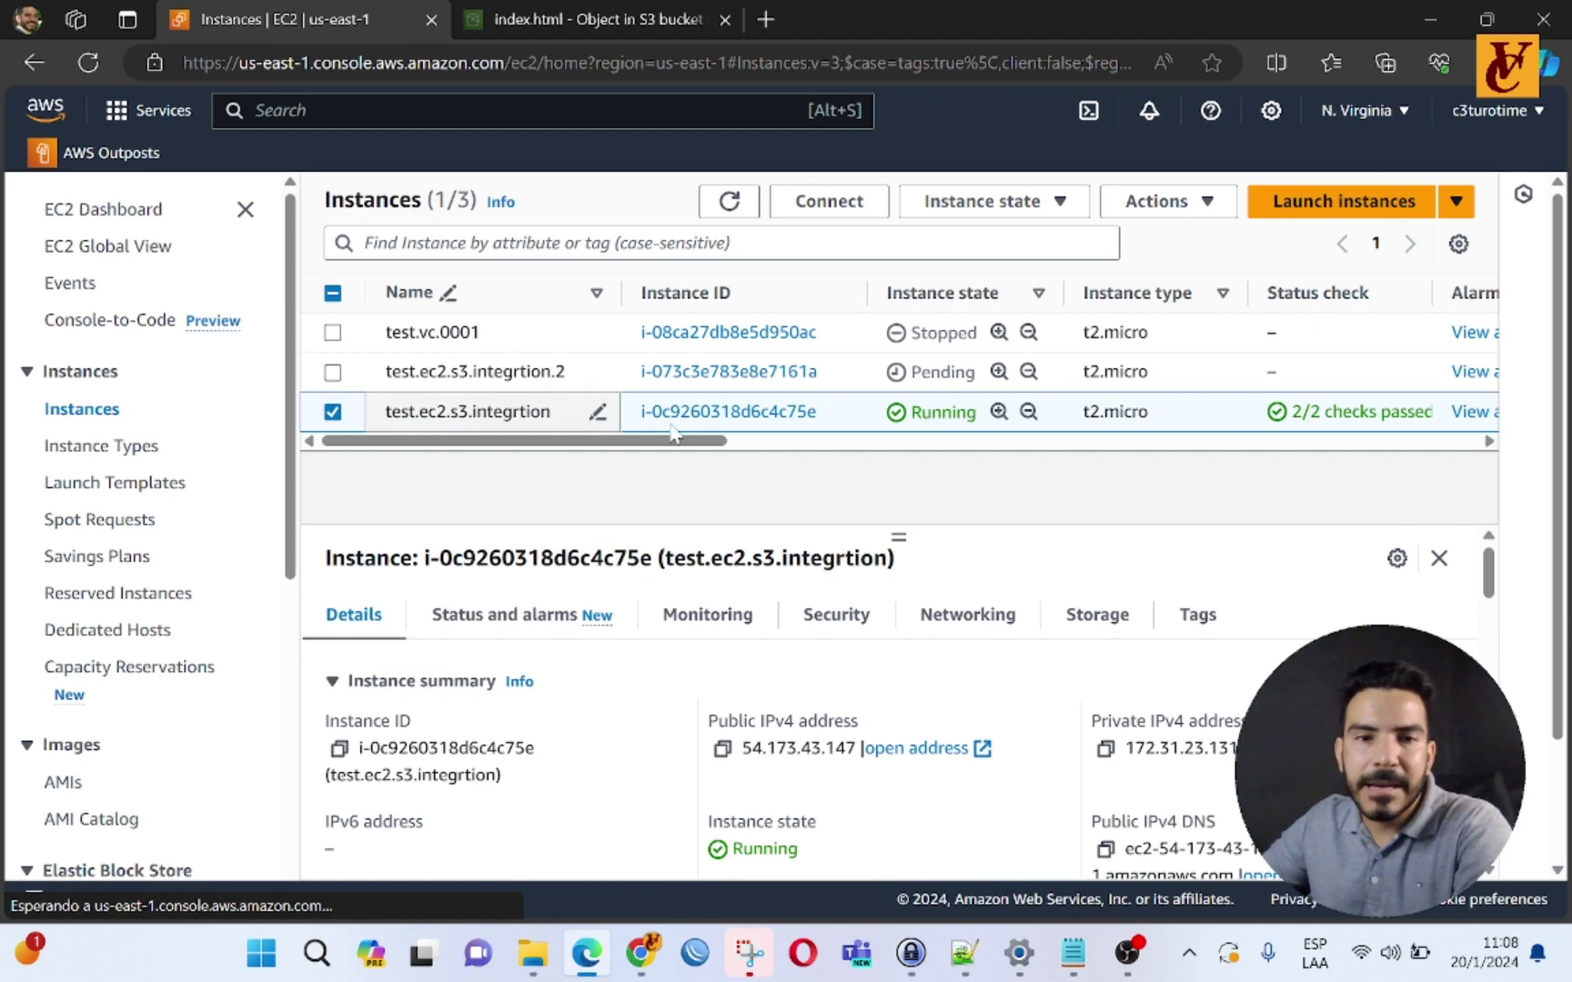
click(1168, 201)
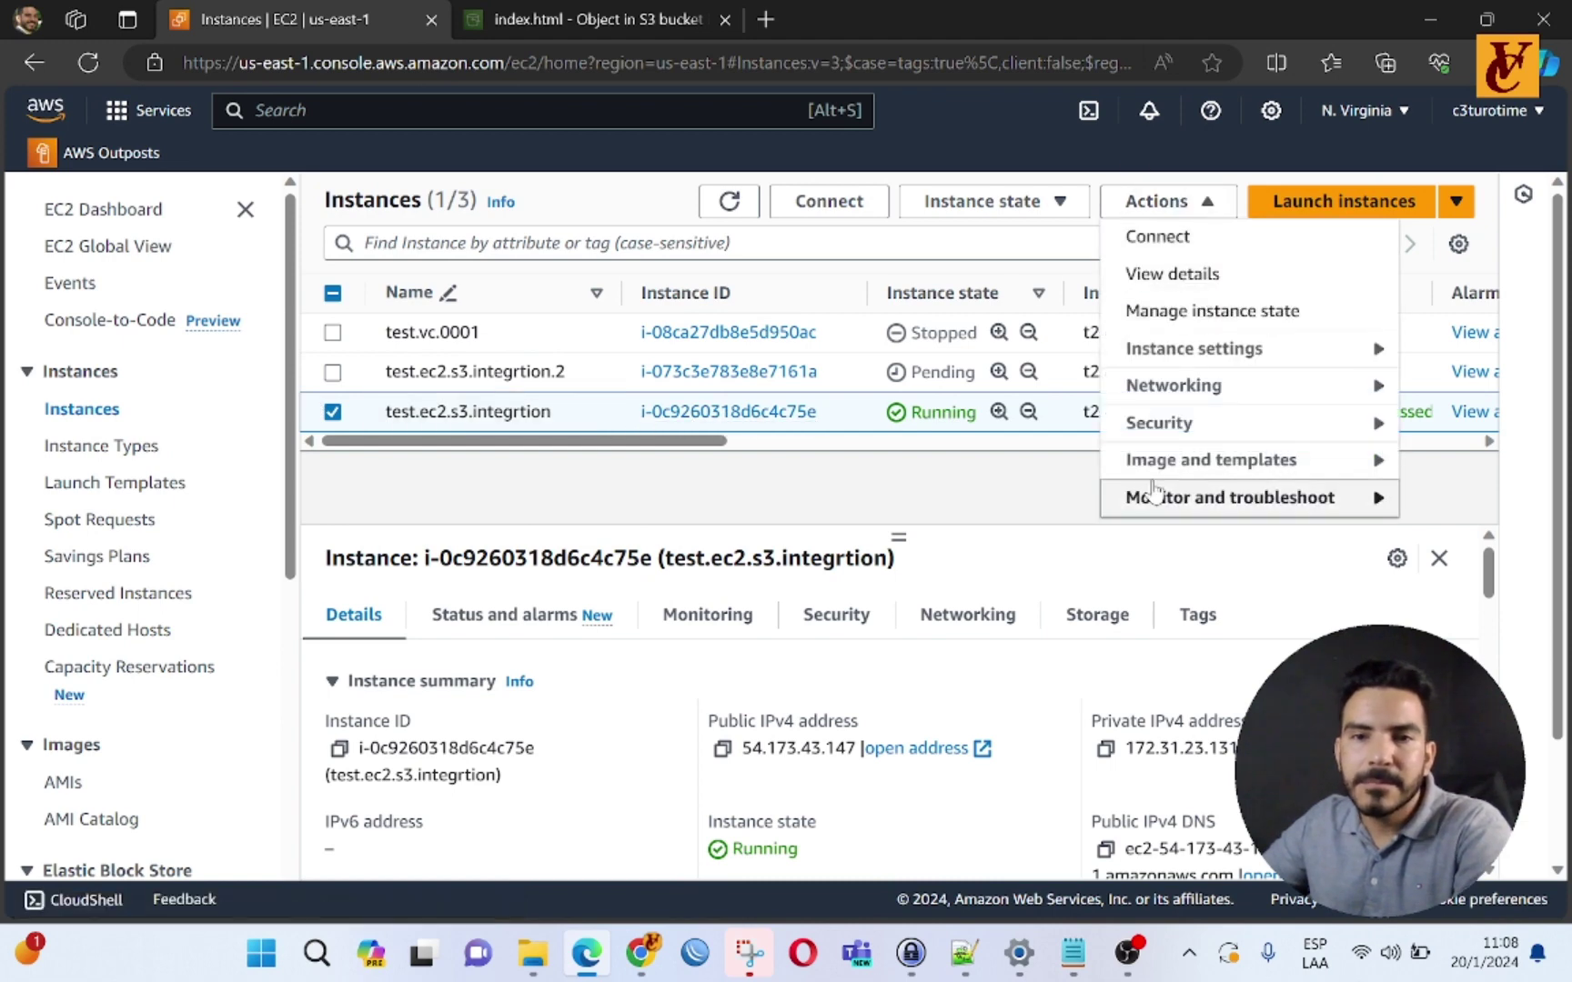
click(982, 201)
click(982, 373)
click(1333, 710)
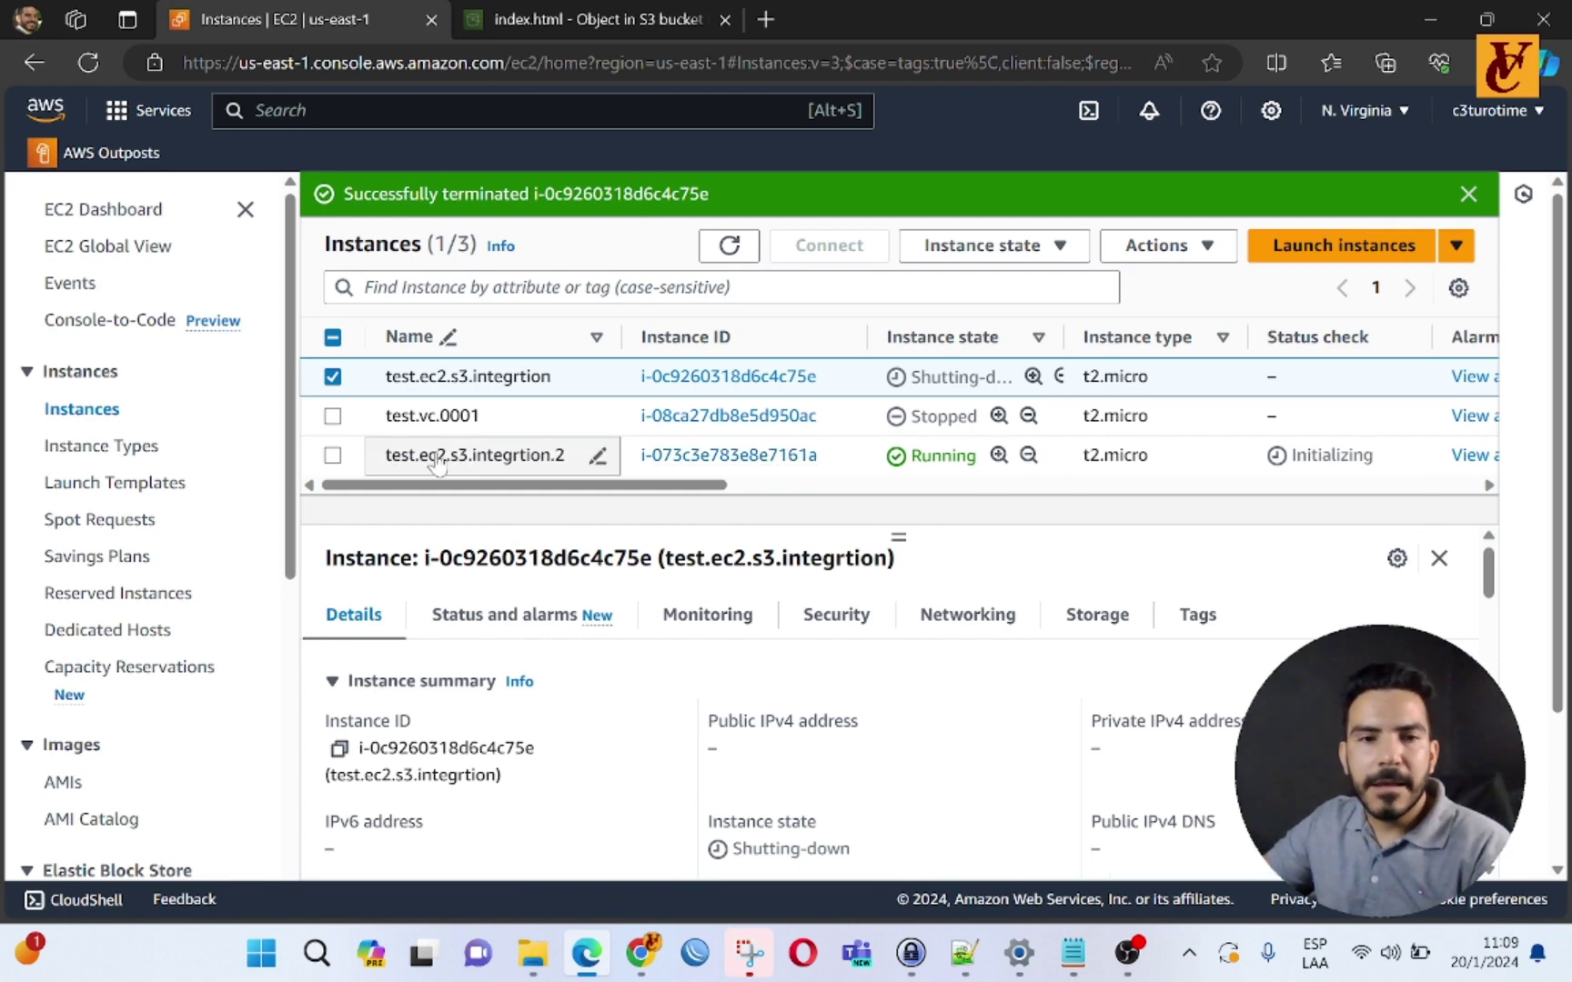
Step: Open the details of the test.ec2.s3.integrtion.2 instance and load its public IPv4 address in a new tab
click(598, 455)
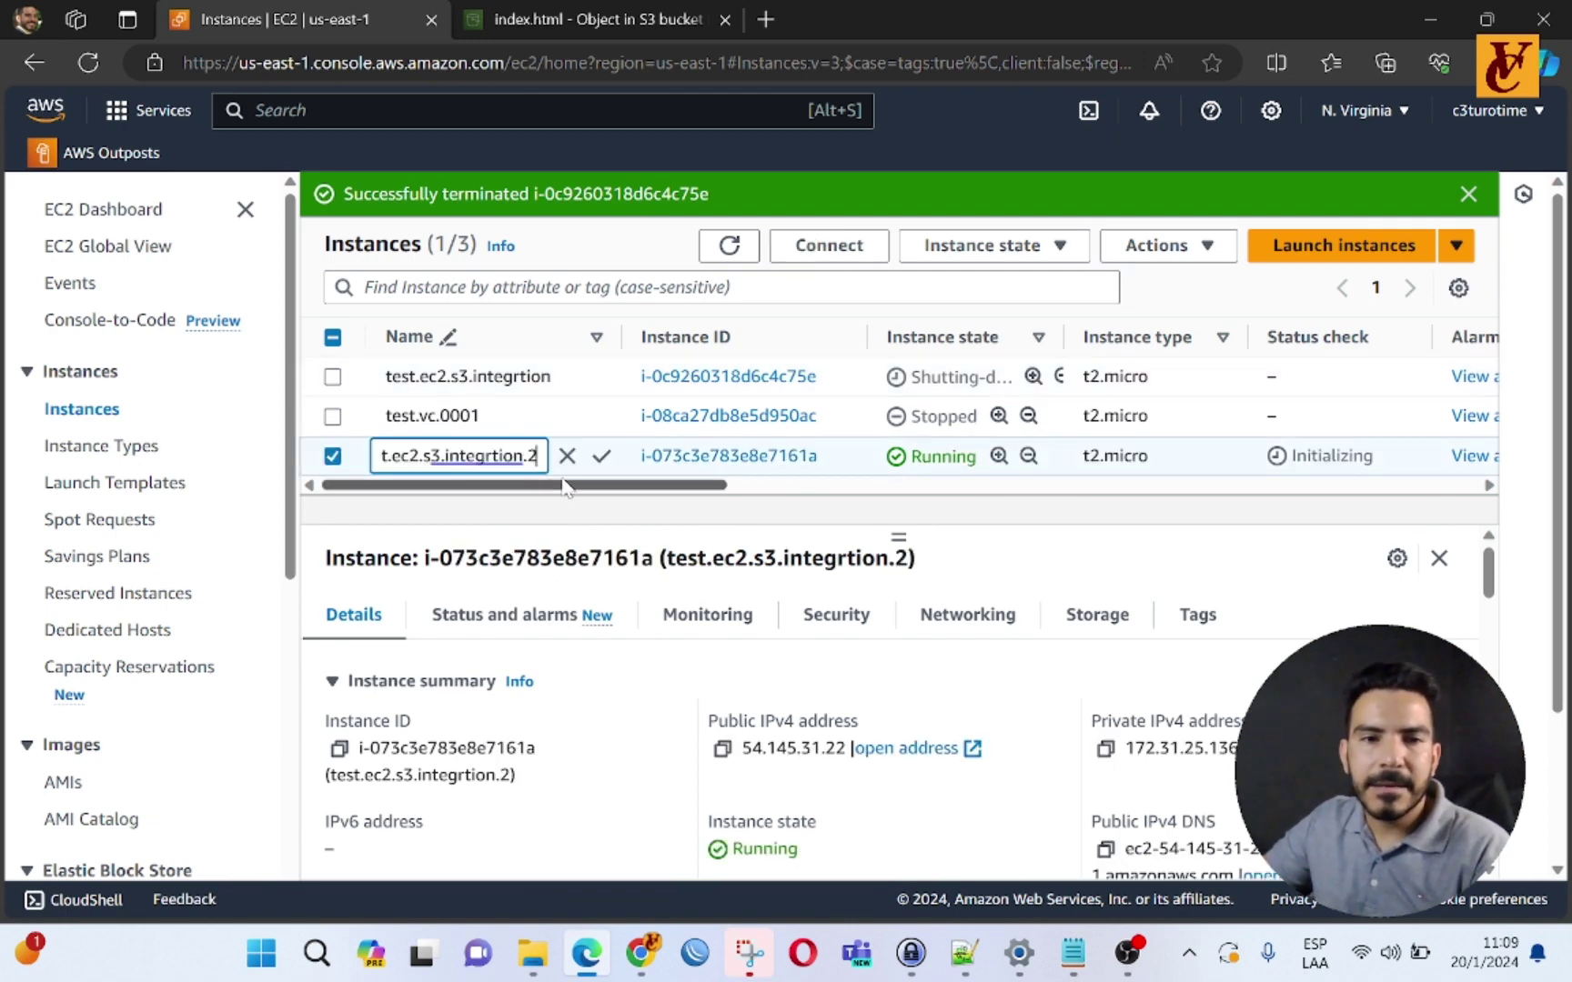
click(706, 455)
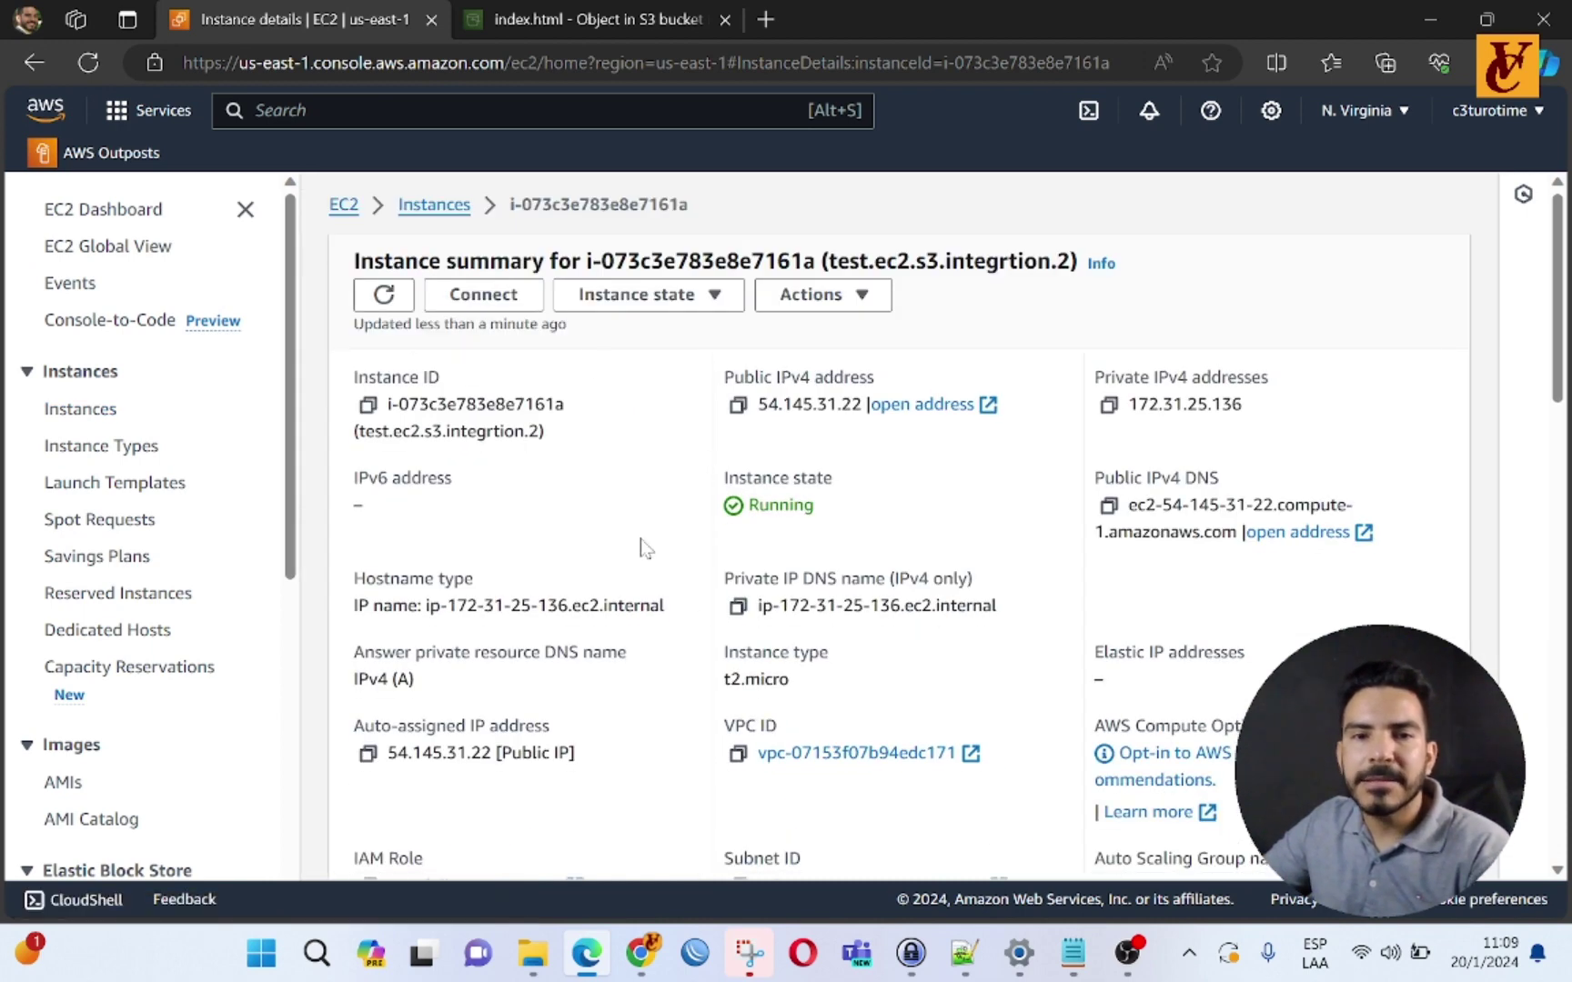
drag(711, 386, 1011, 437)
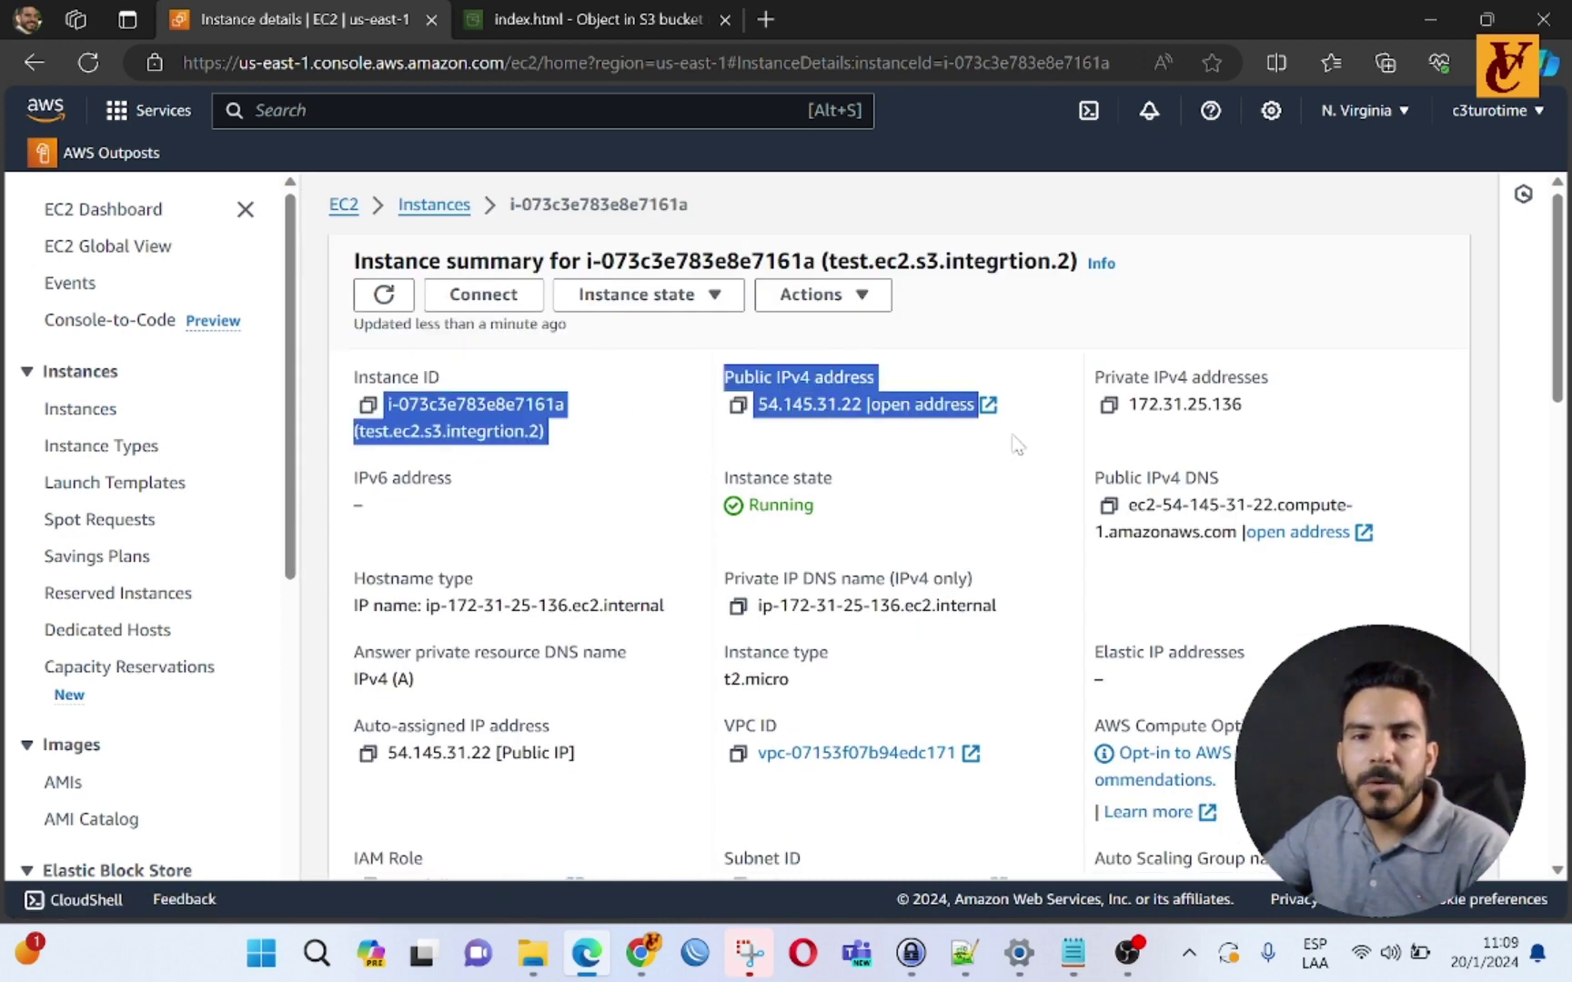
click(1019, 435)
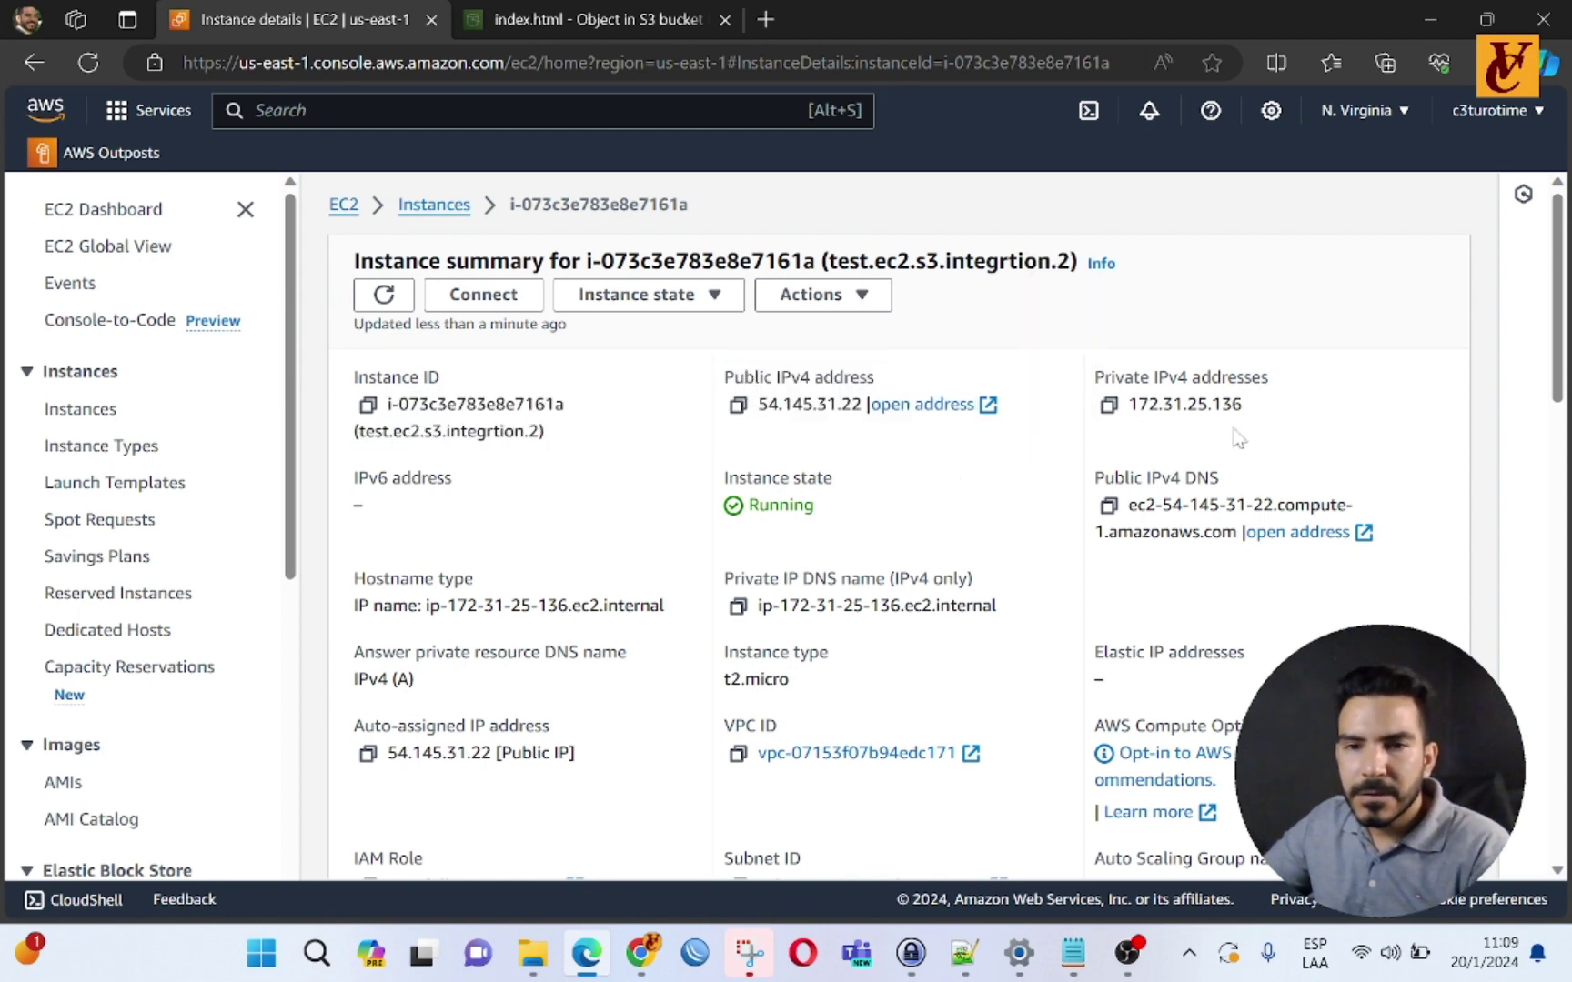
drag(1092, 501, 1248, 571)
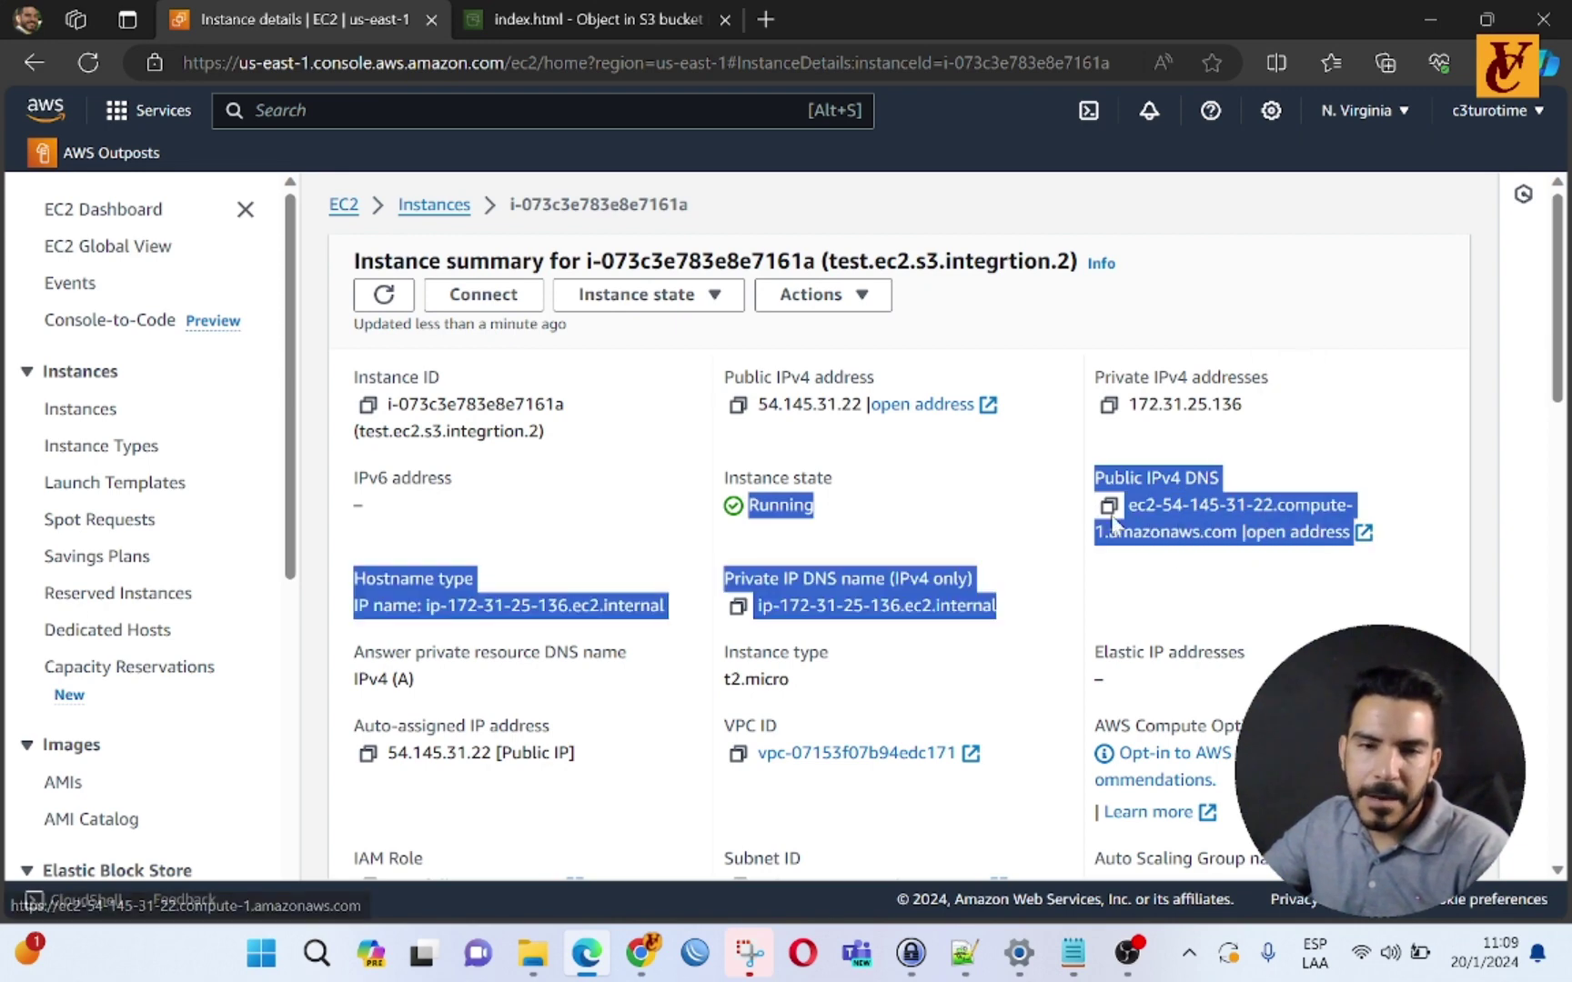
click(994, 484)
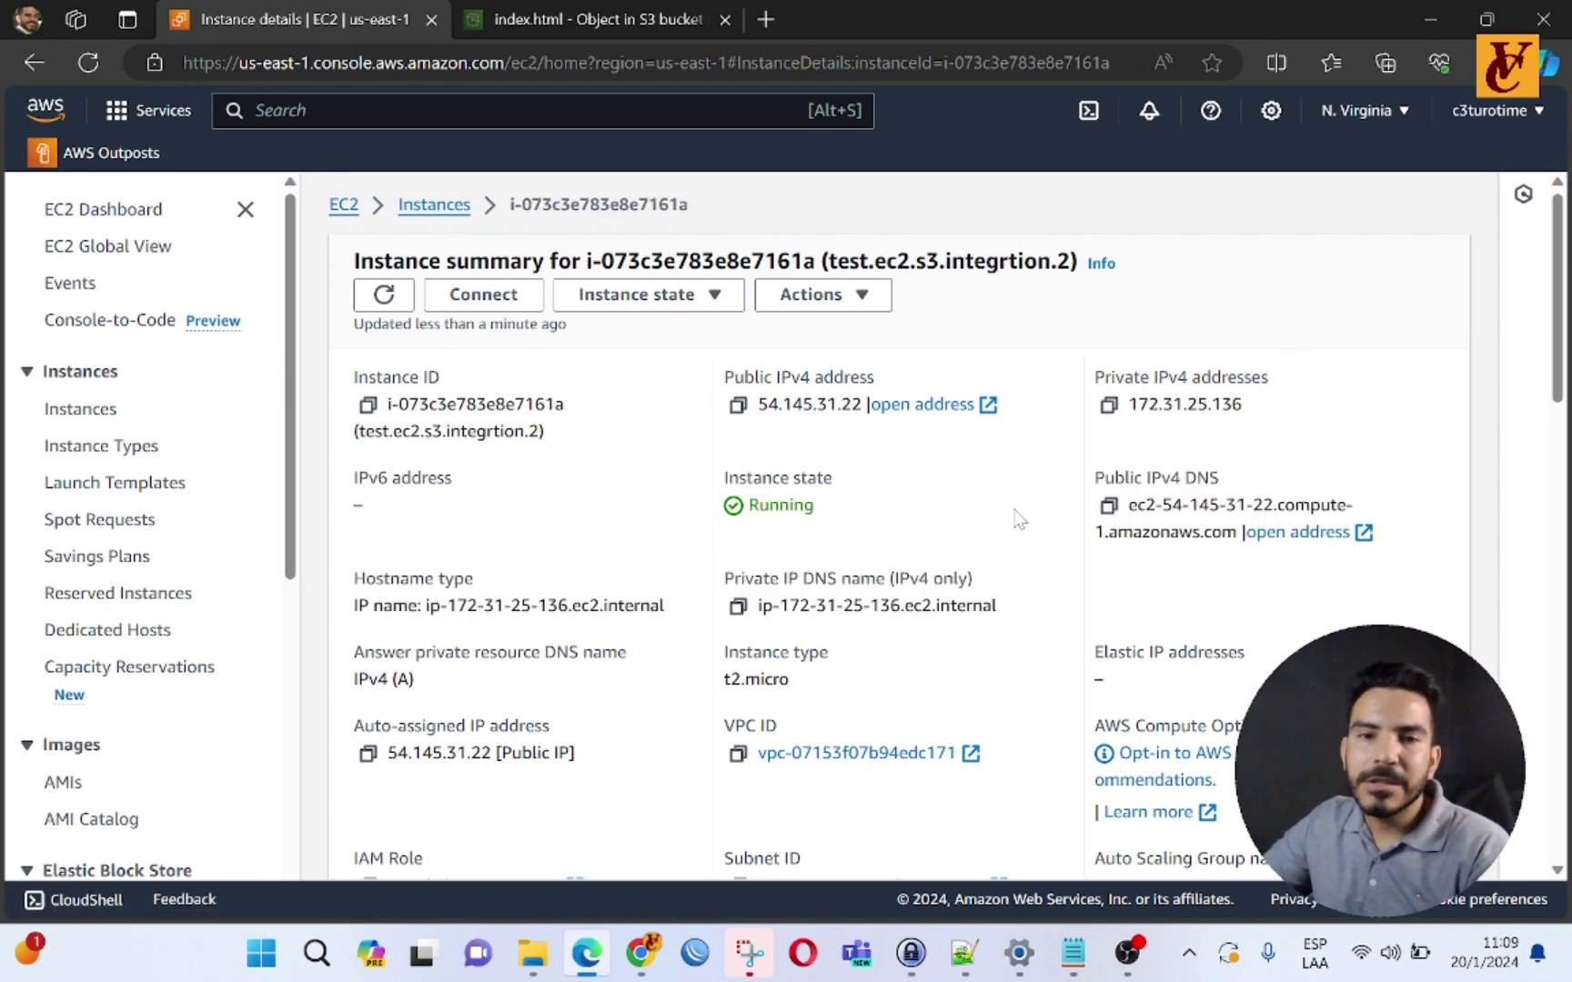
click(928, 412)
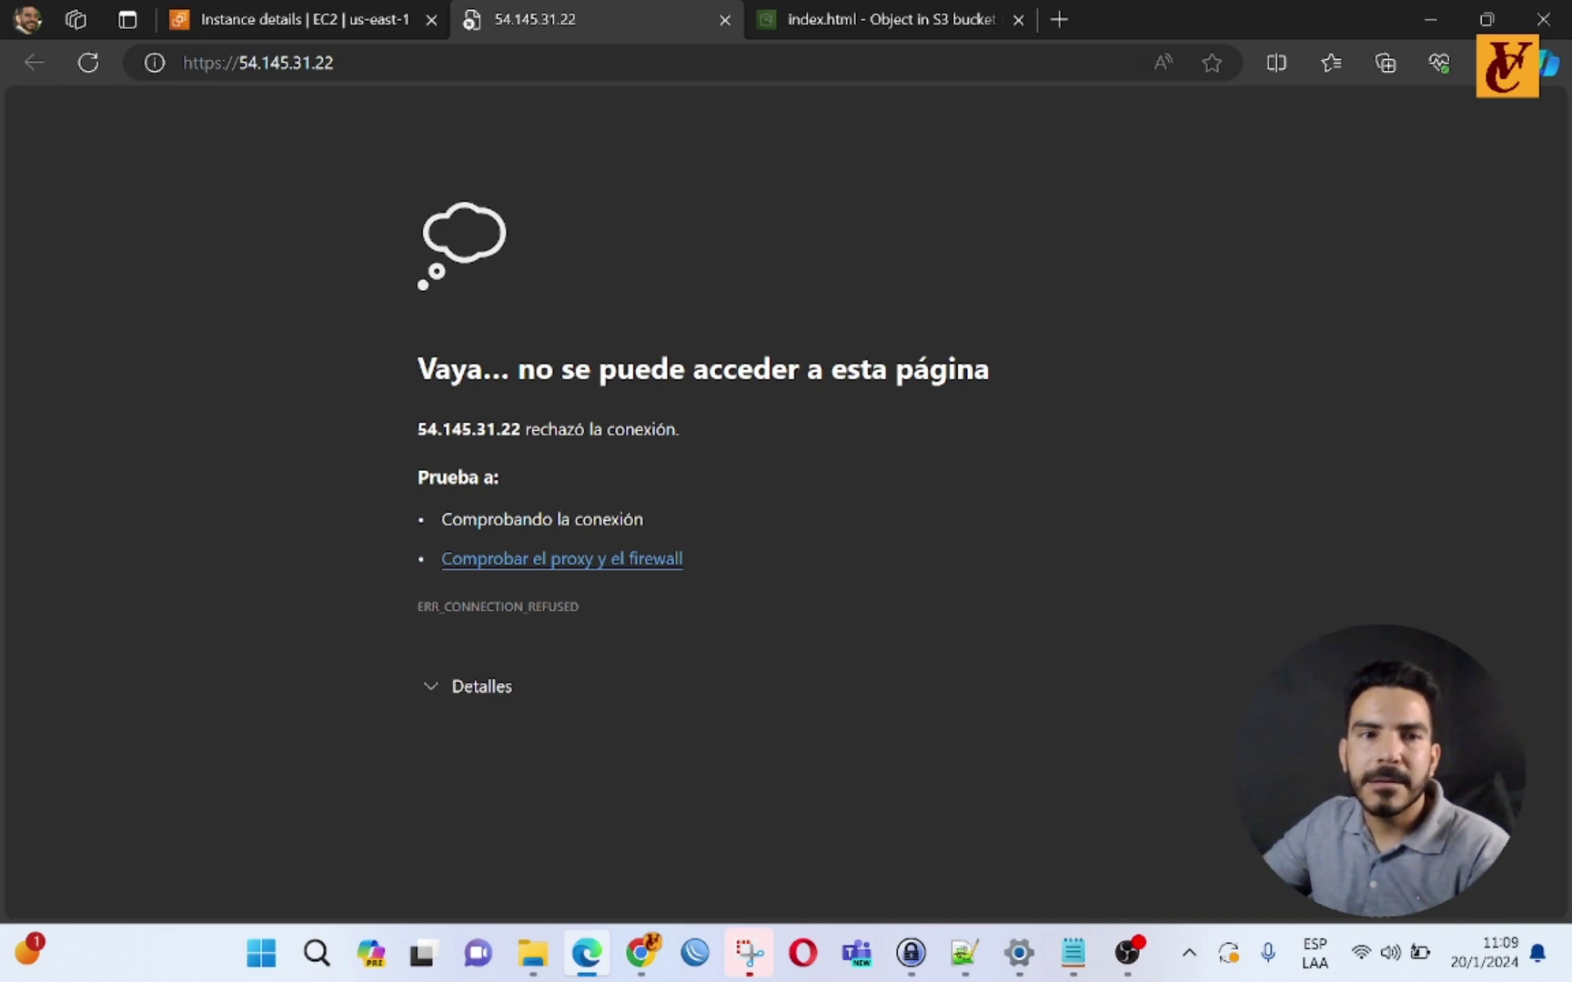
Step: Load the instance's public address 54.145.31.22 over http instead of https
click(226, 63)
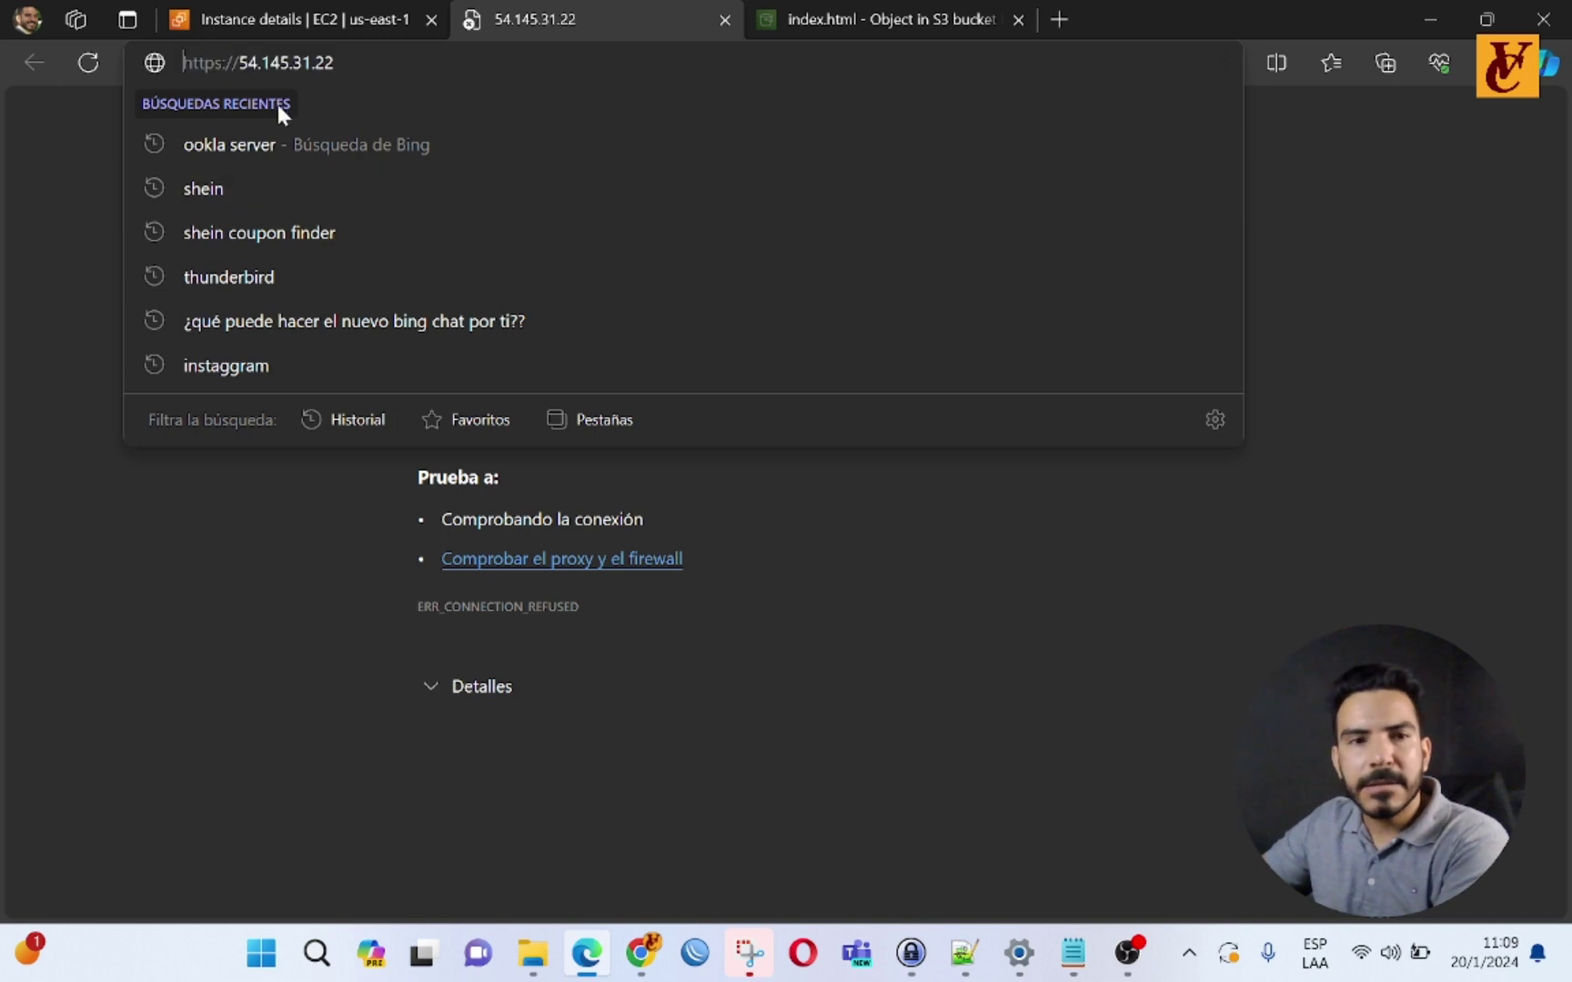
key(BackSpace)
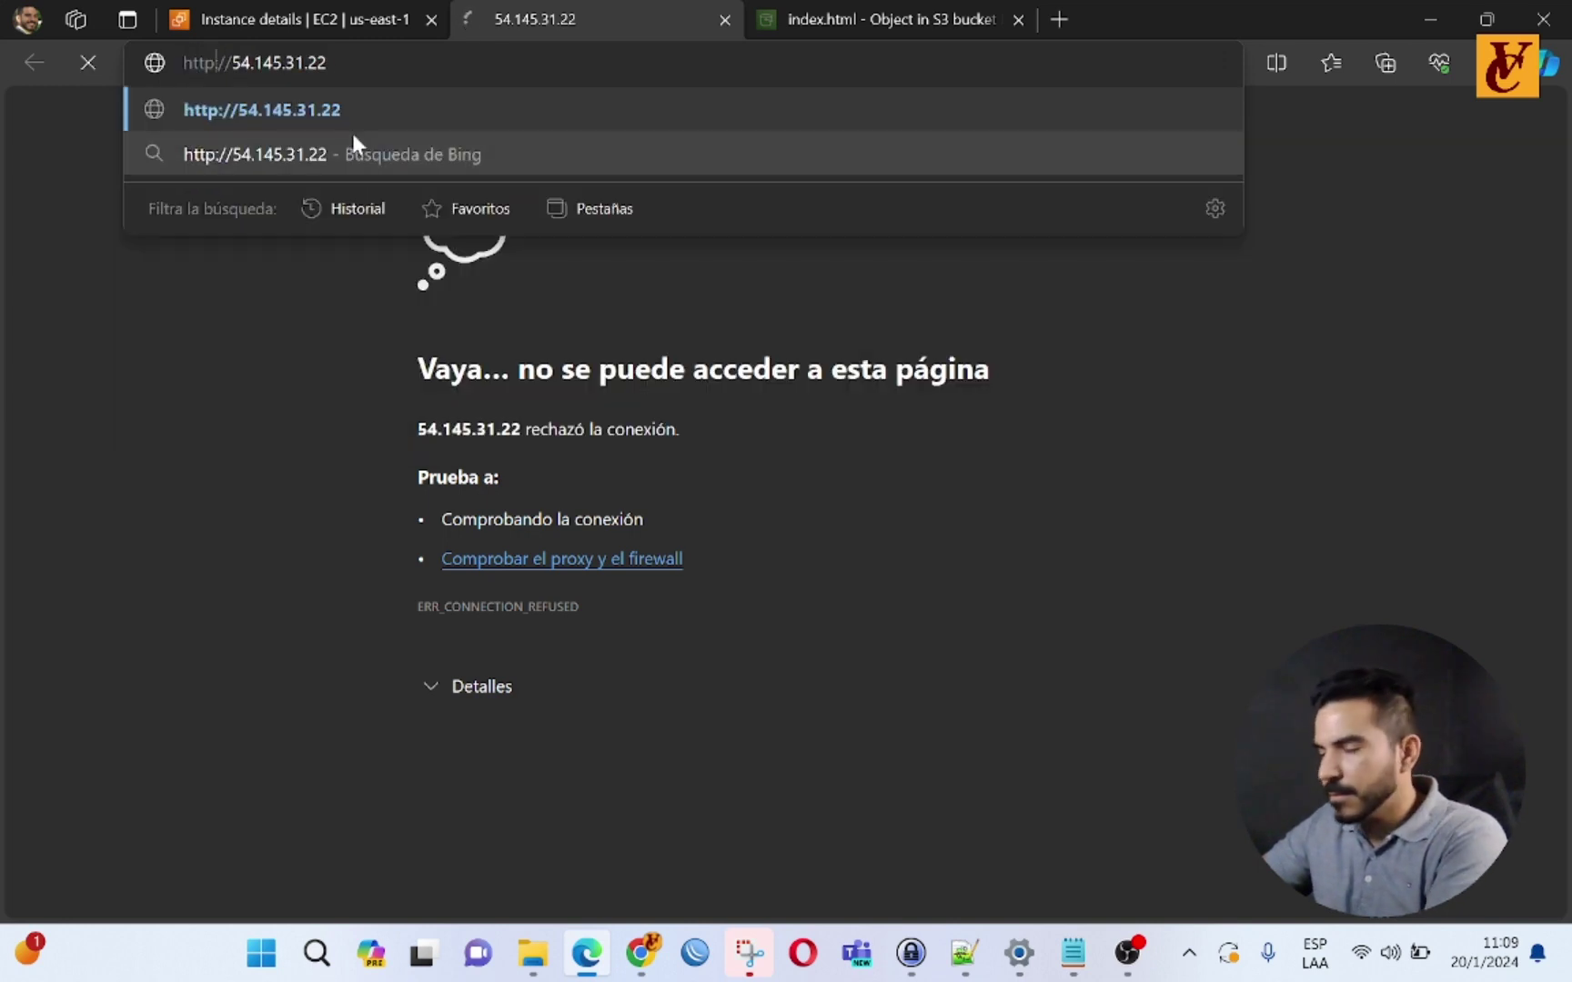
key(Return)
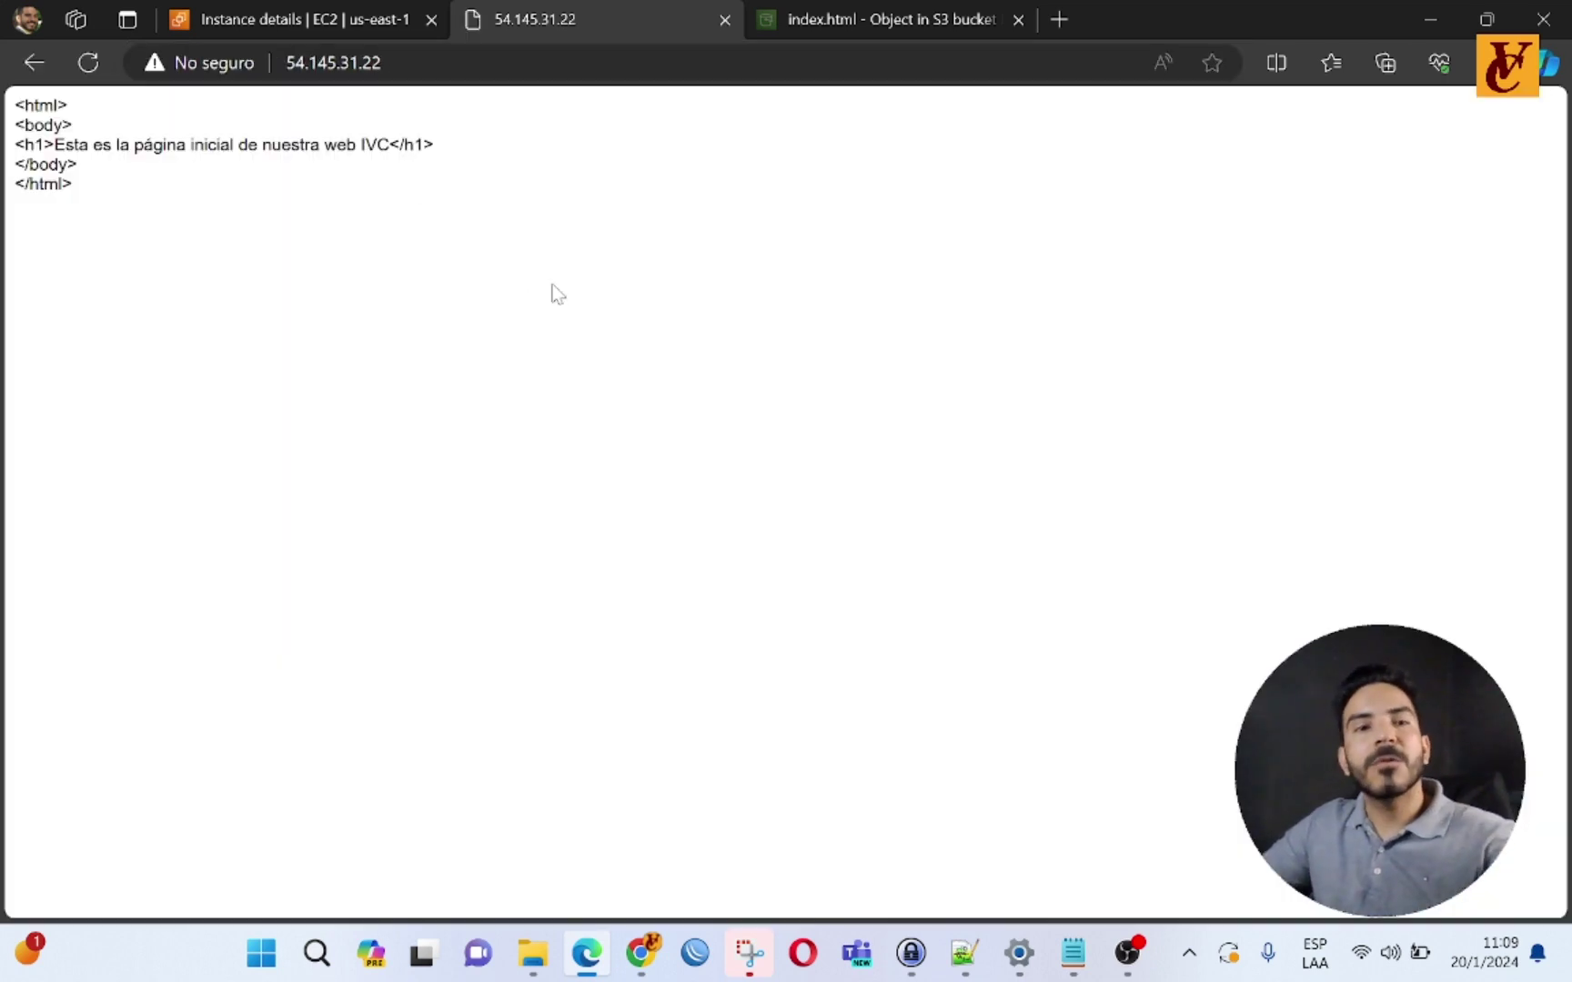
Step: Compare the text shown on the served page with the body lines of the index.html source in Notepad++
drag(461, 166, 15, 145)
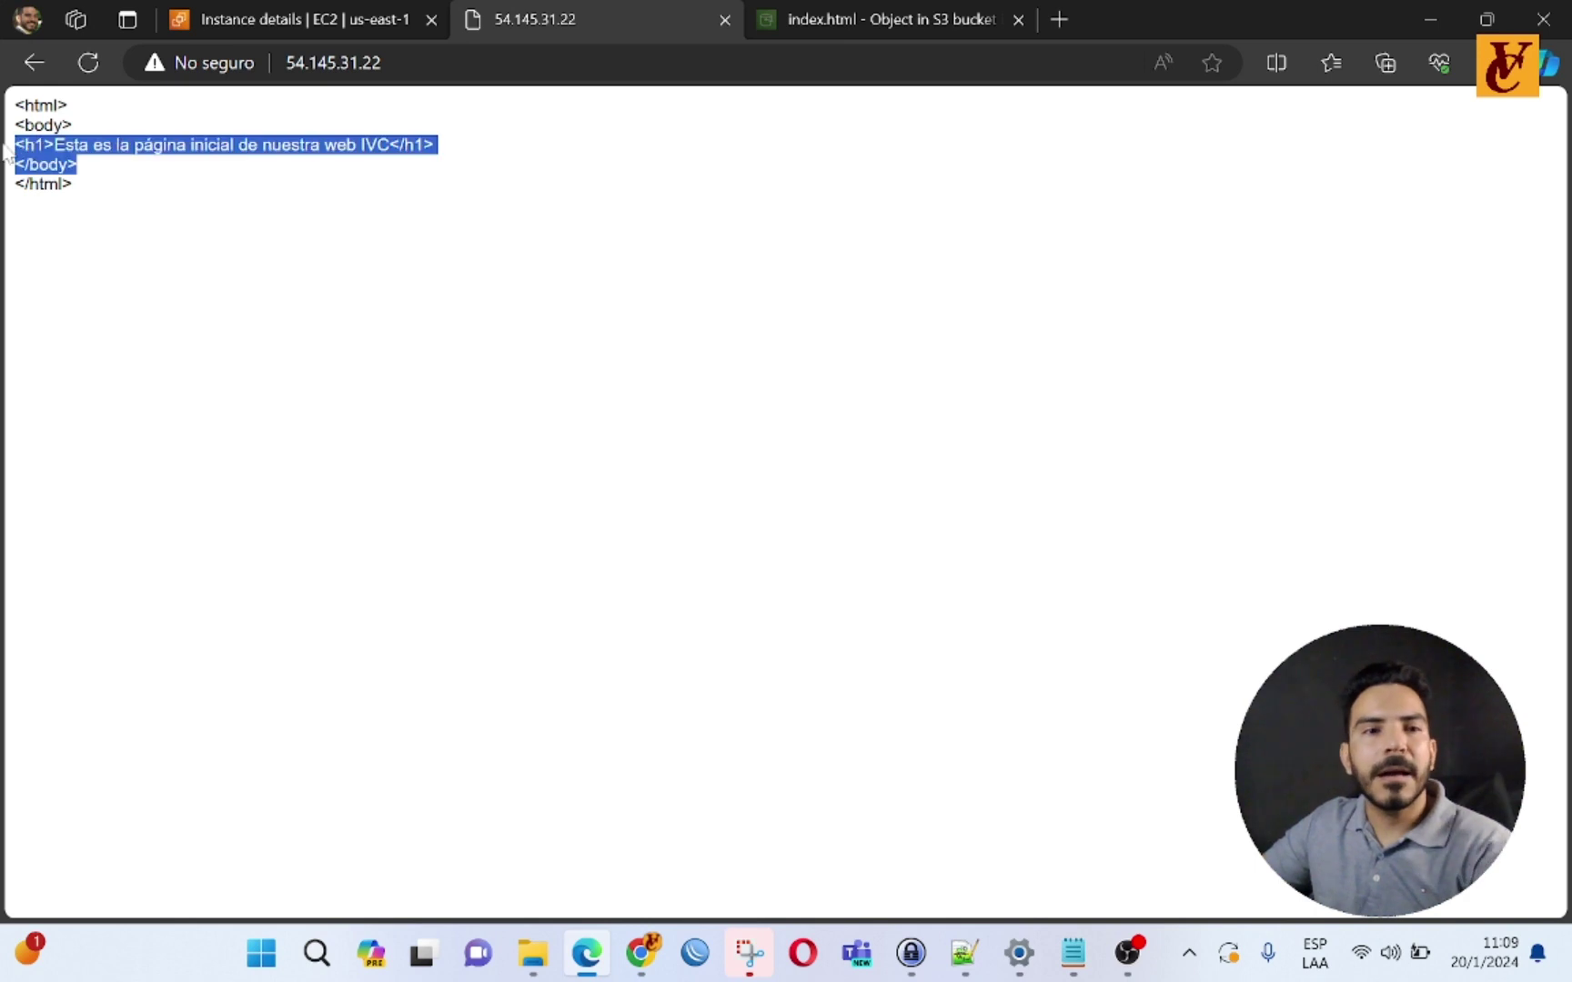
click(300, 289)
drag(437, 147, 14, 144)
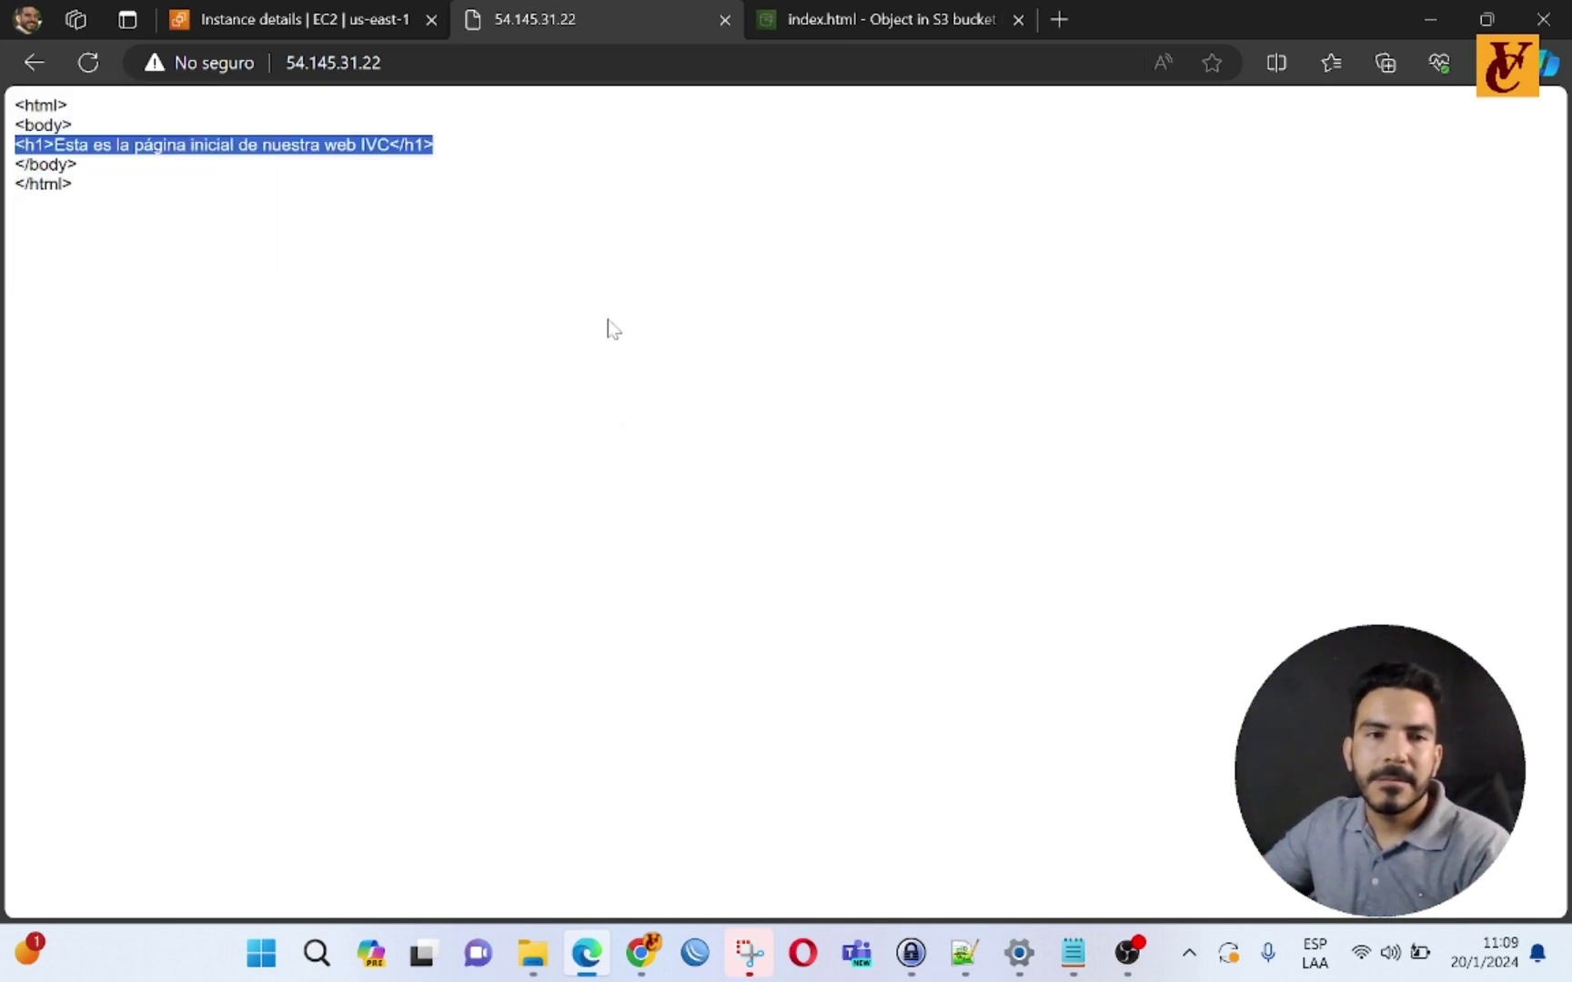
click(7, 107)
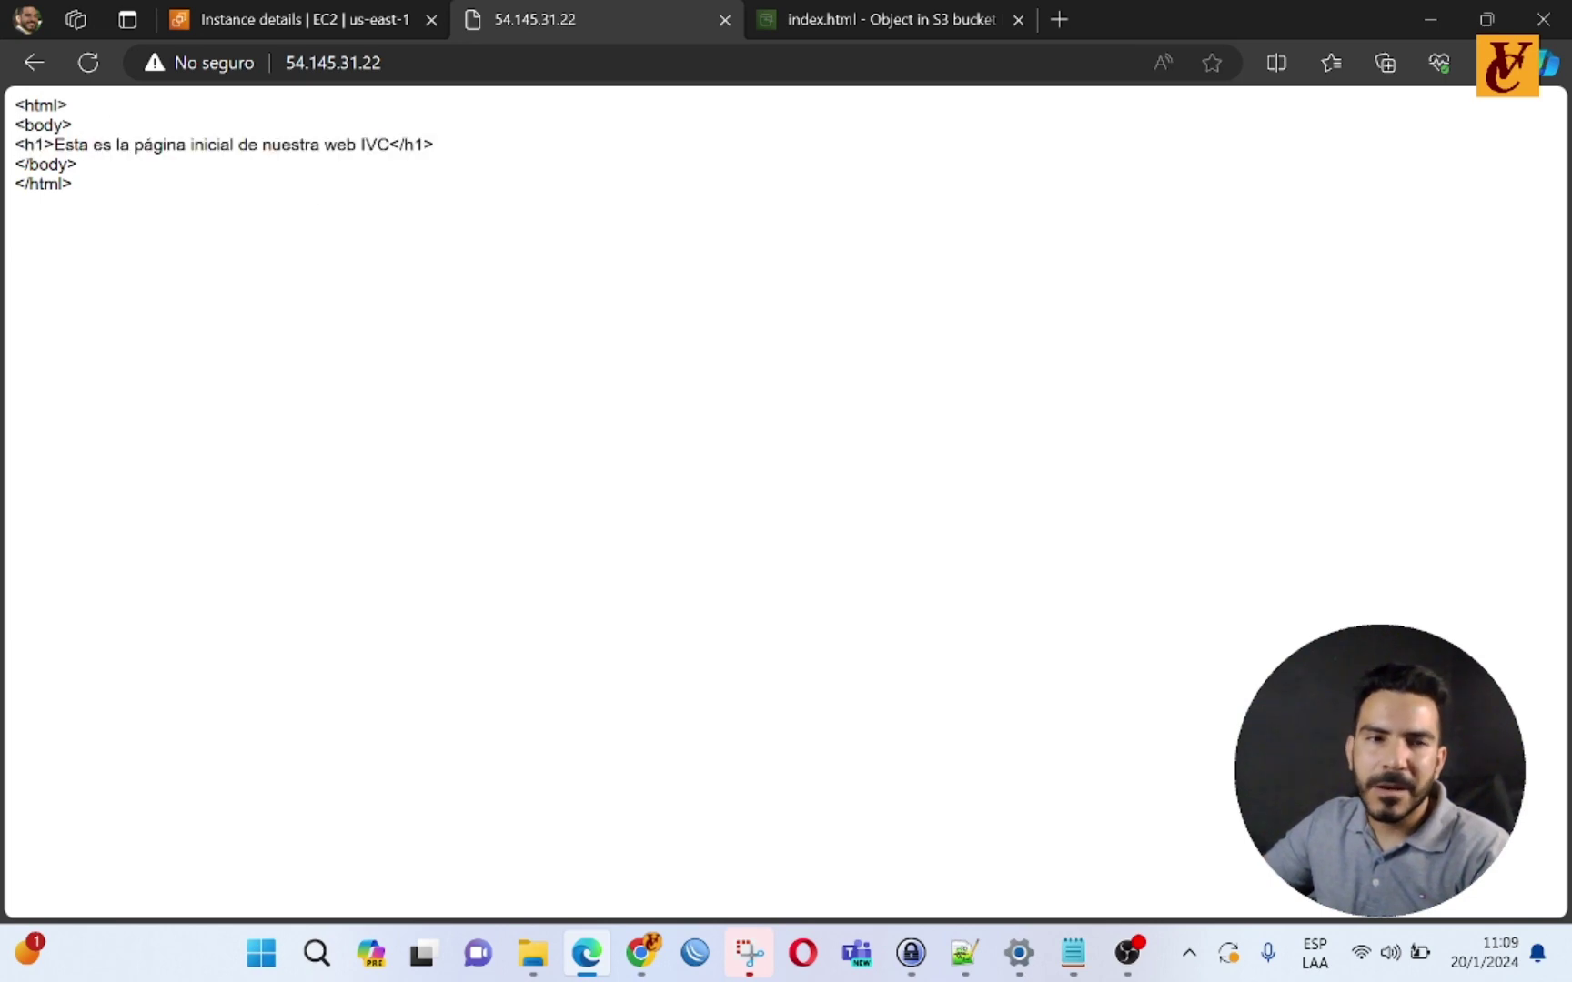
drag(7, 107, 69, 108)
mouse_move(964, 953)
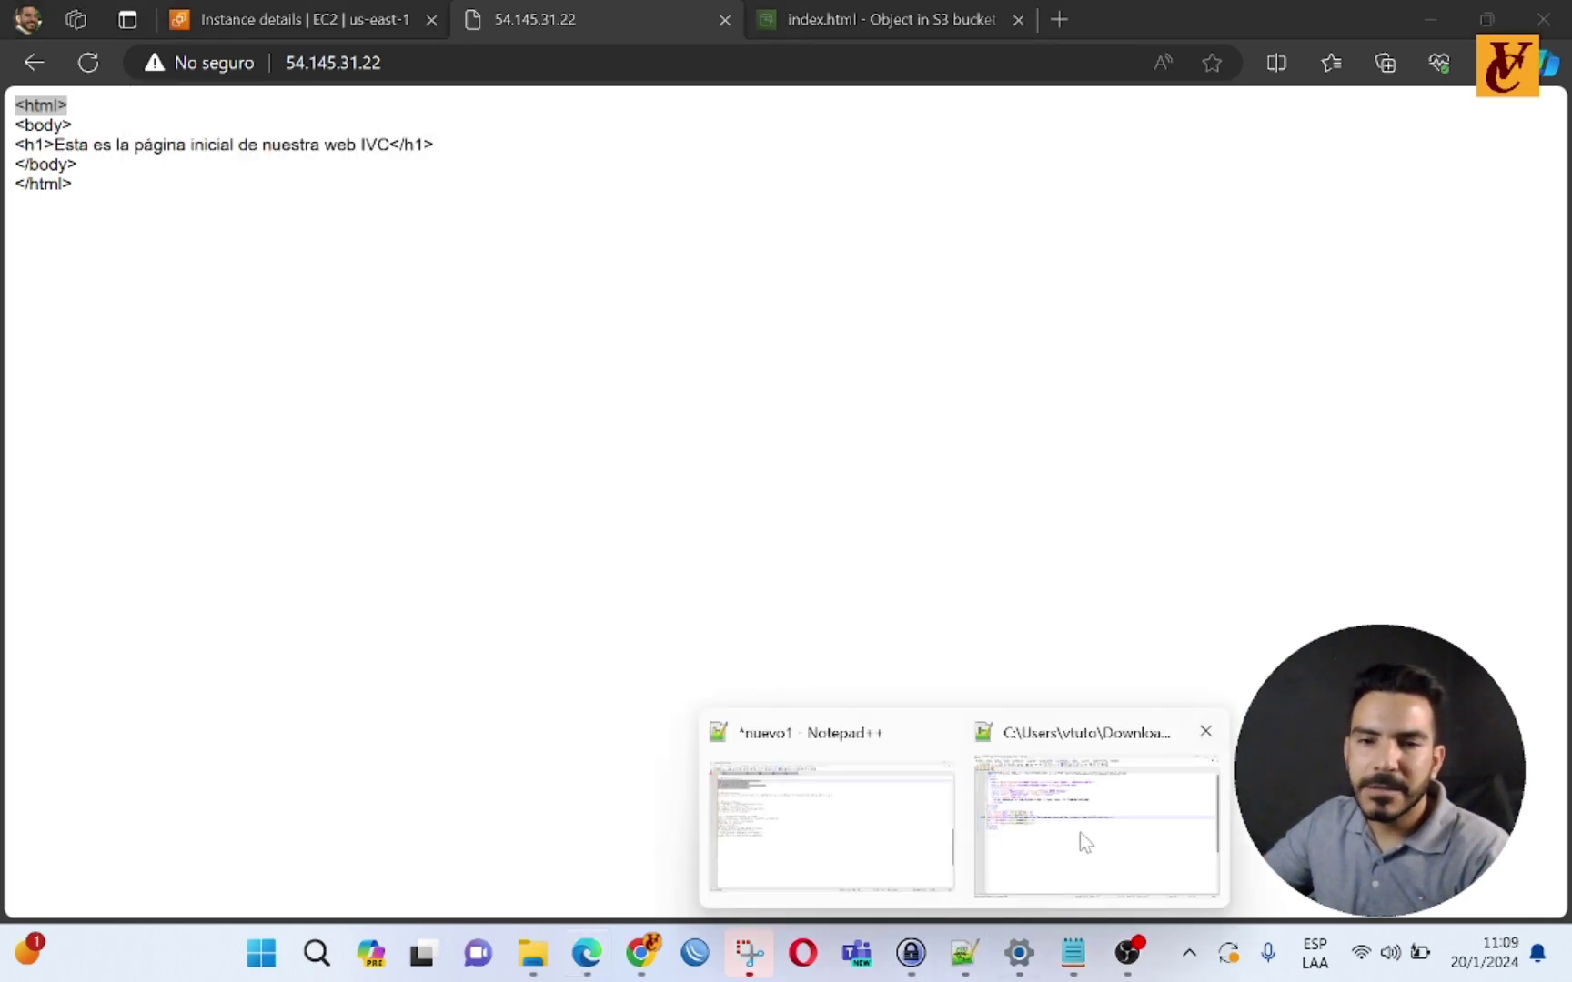
click(1085, 843)
drag(382, 383, 224, 365)
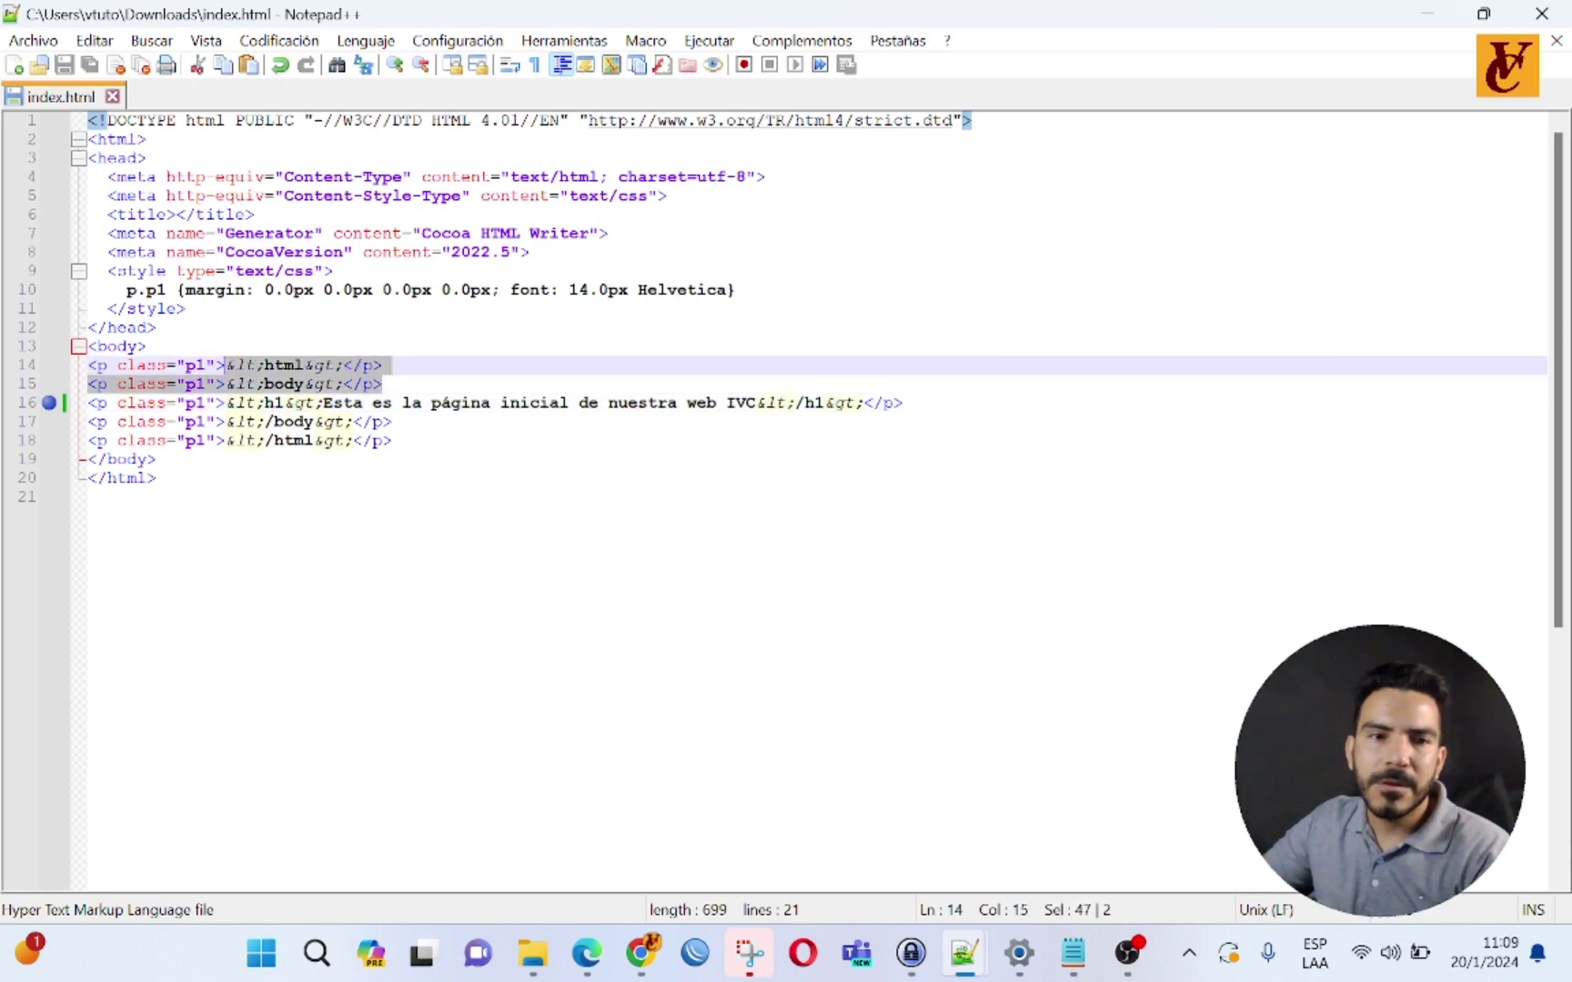
drag(87, 441, 87, 477)
click(443, 446)
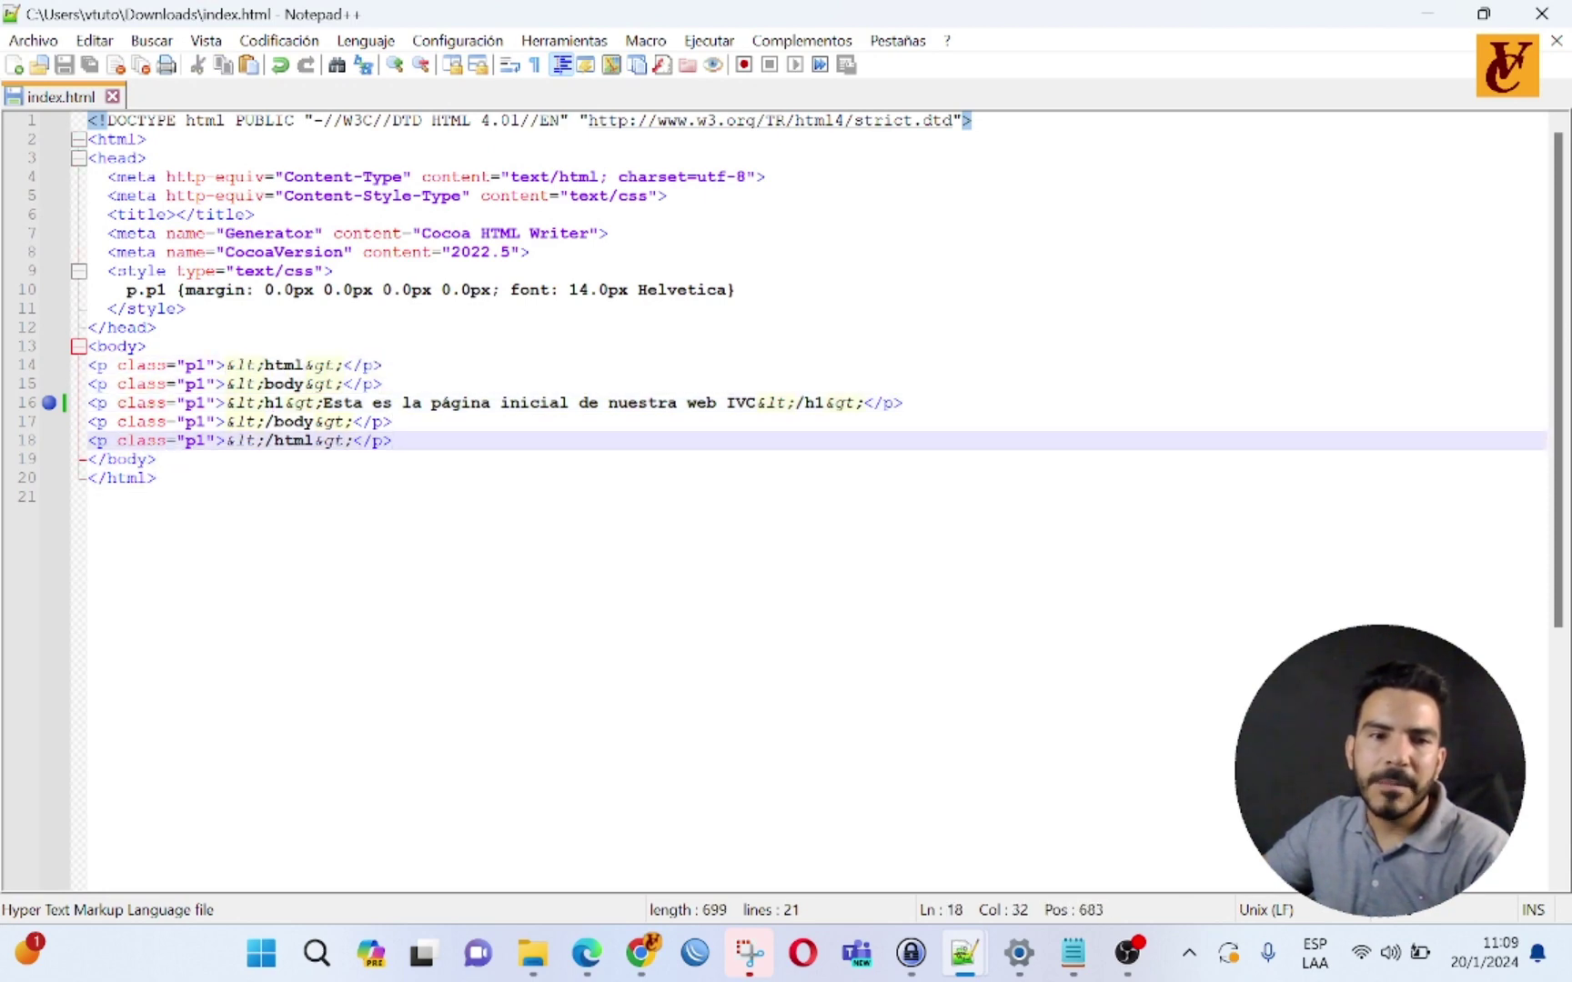
drag(263, 403, 905, 403)
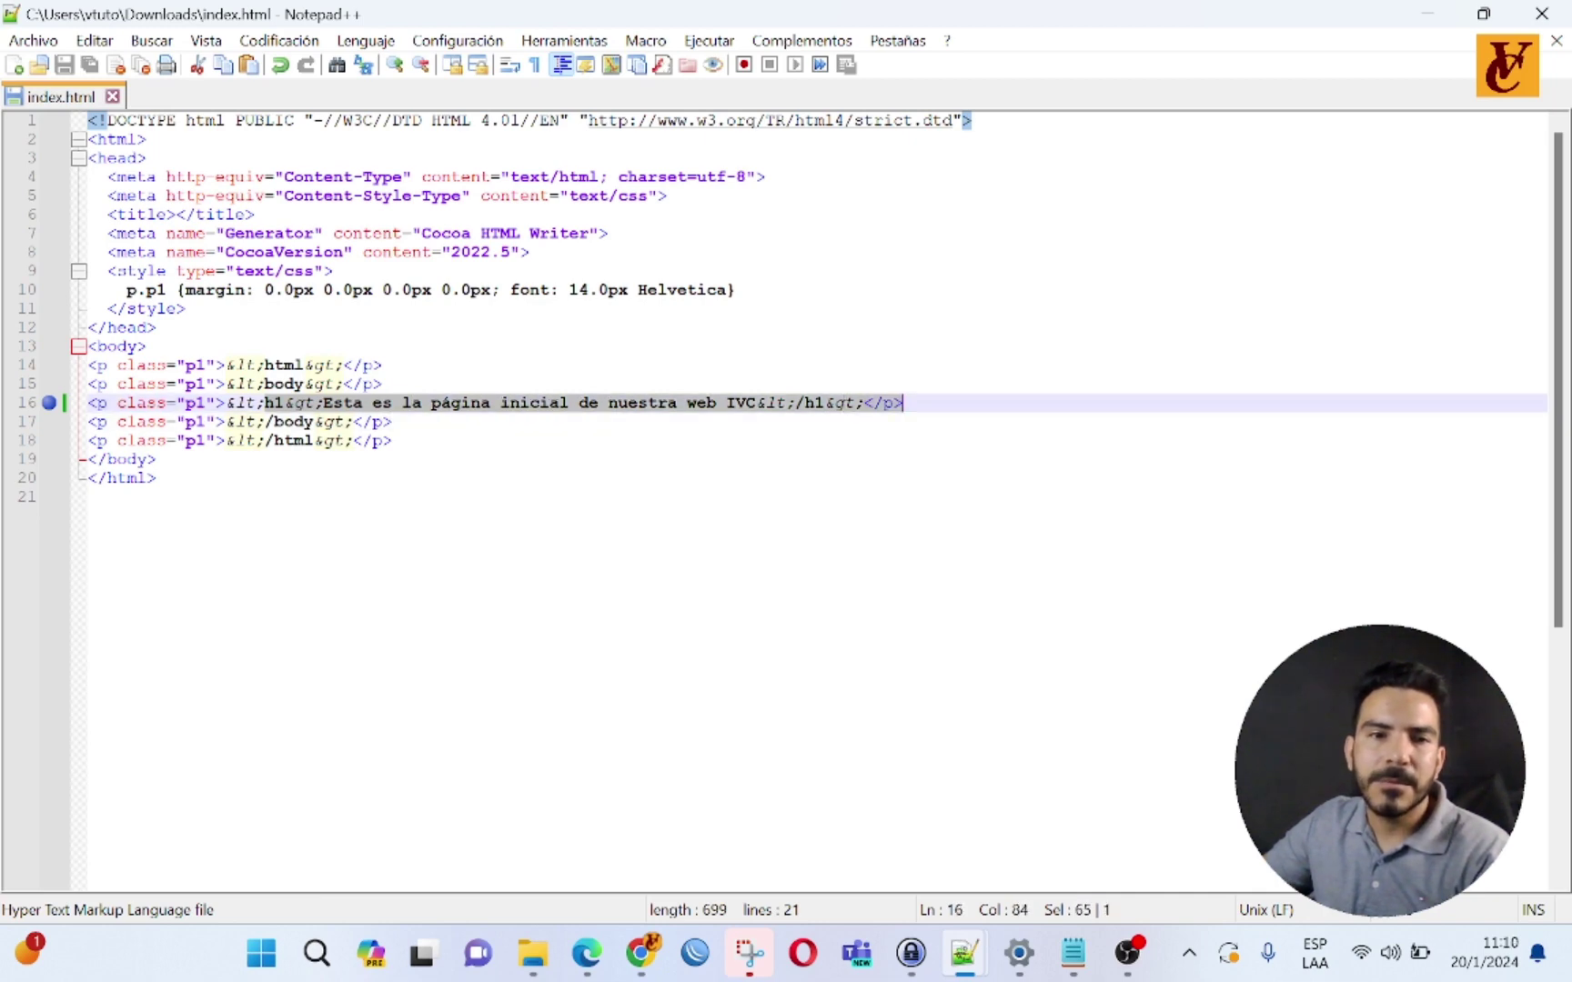
click(1429, 13)
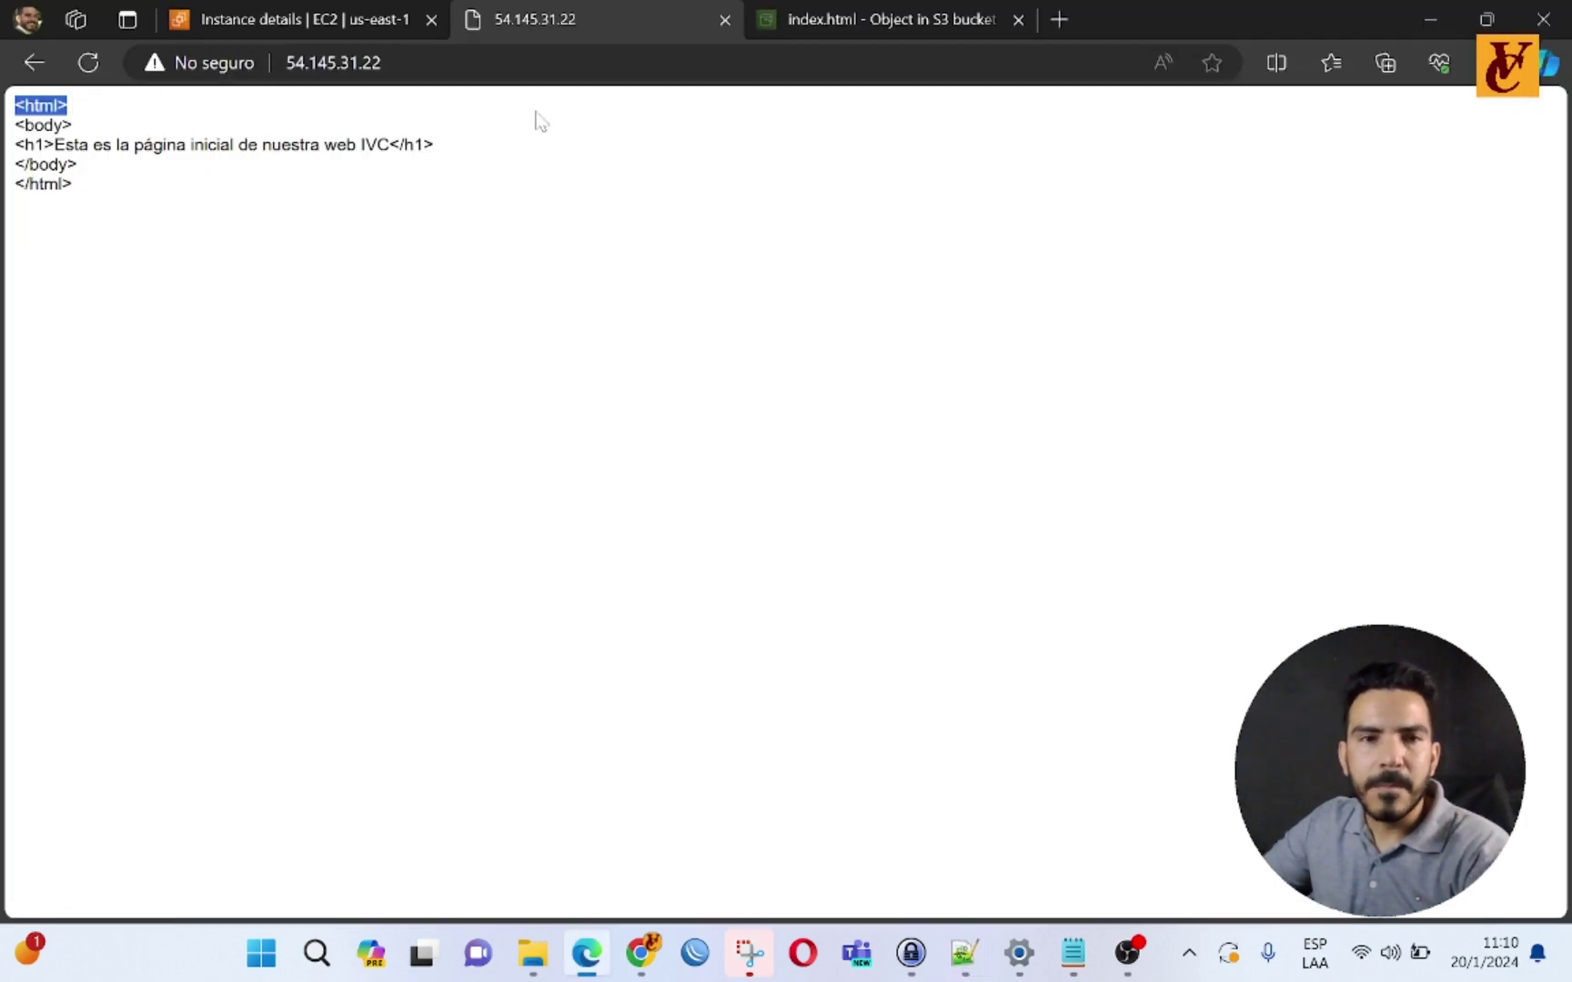
click(196, 159)
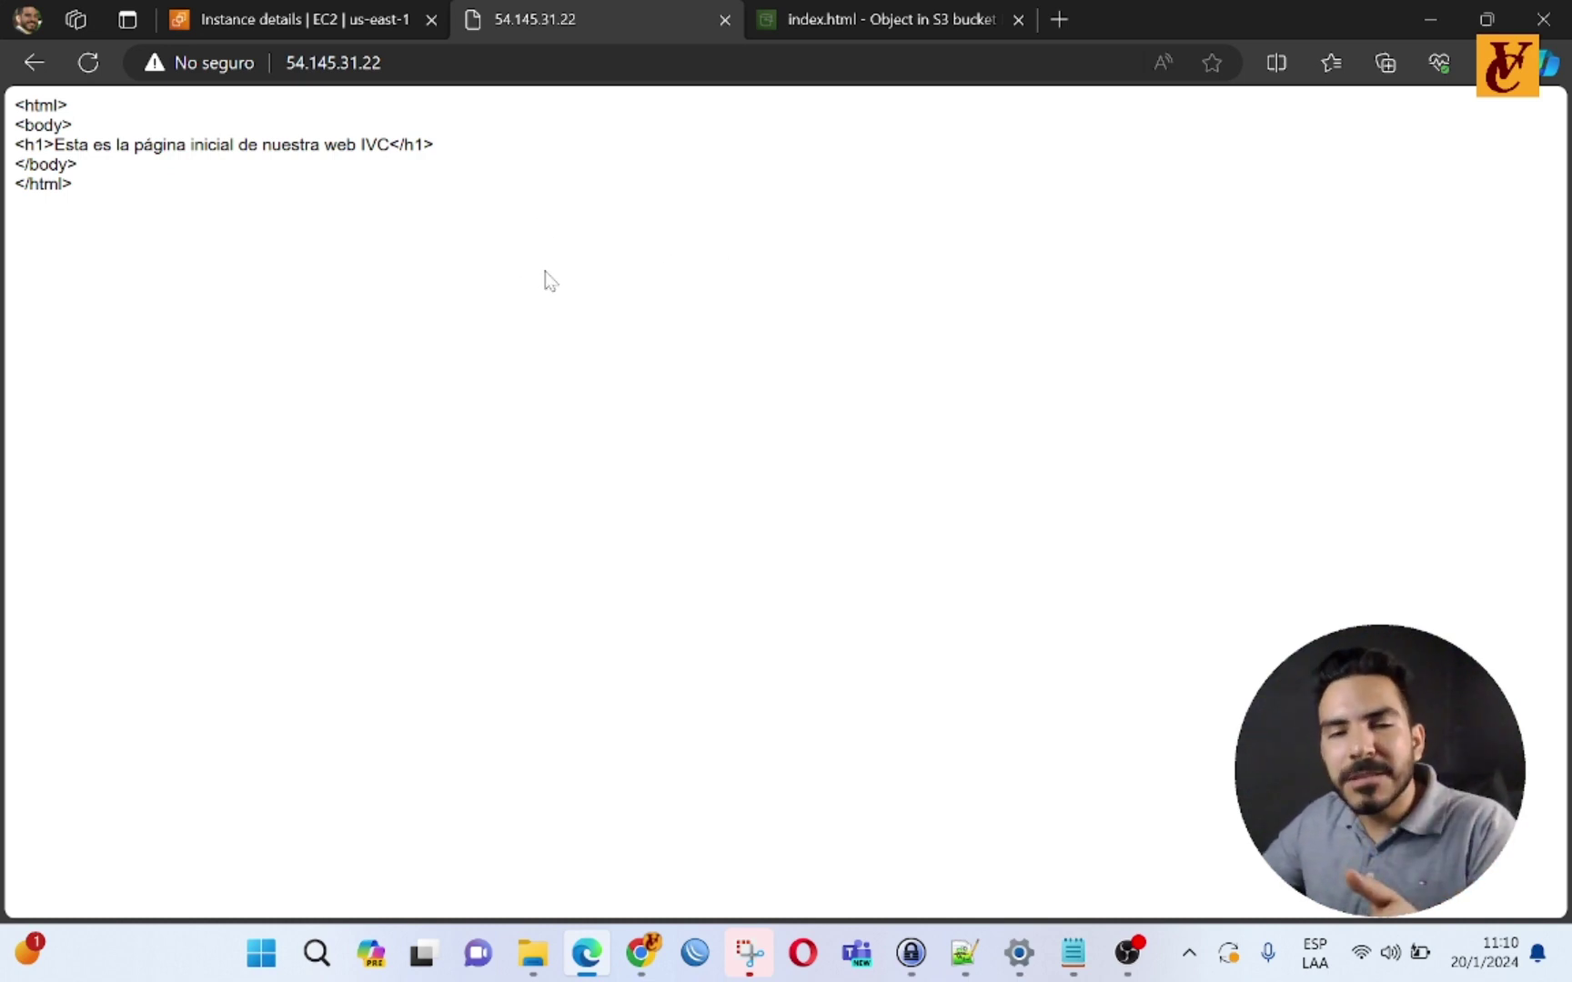
Step: Load the index.html path explicitly at the public address, 54.145.31.22/index.html, and check the page text
key(ctrl+l)
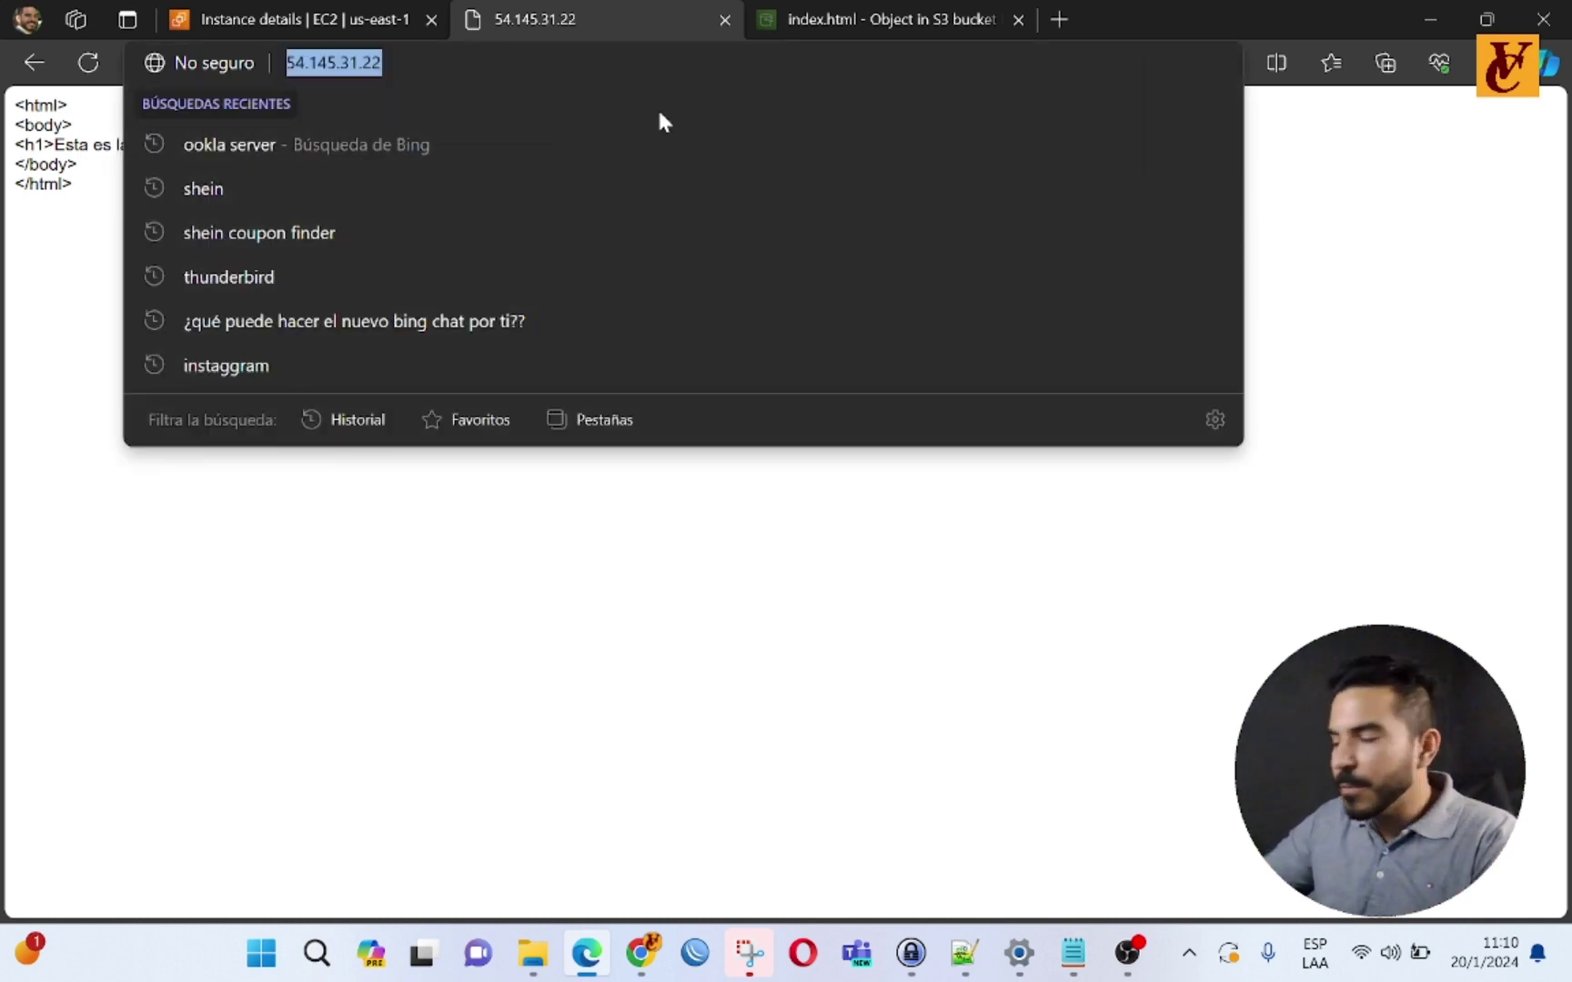
text(/)
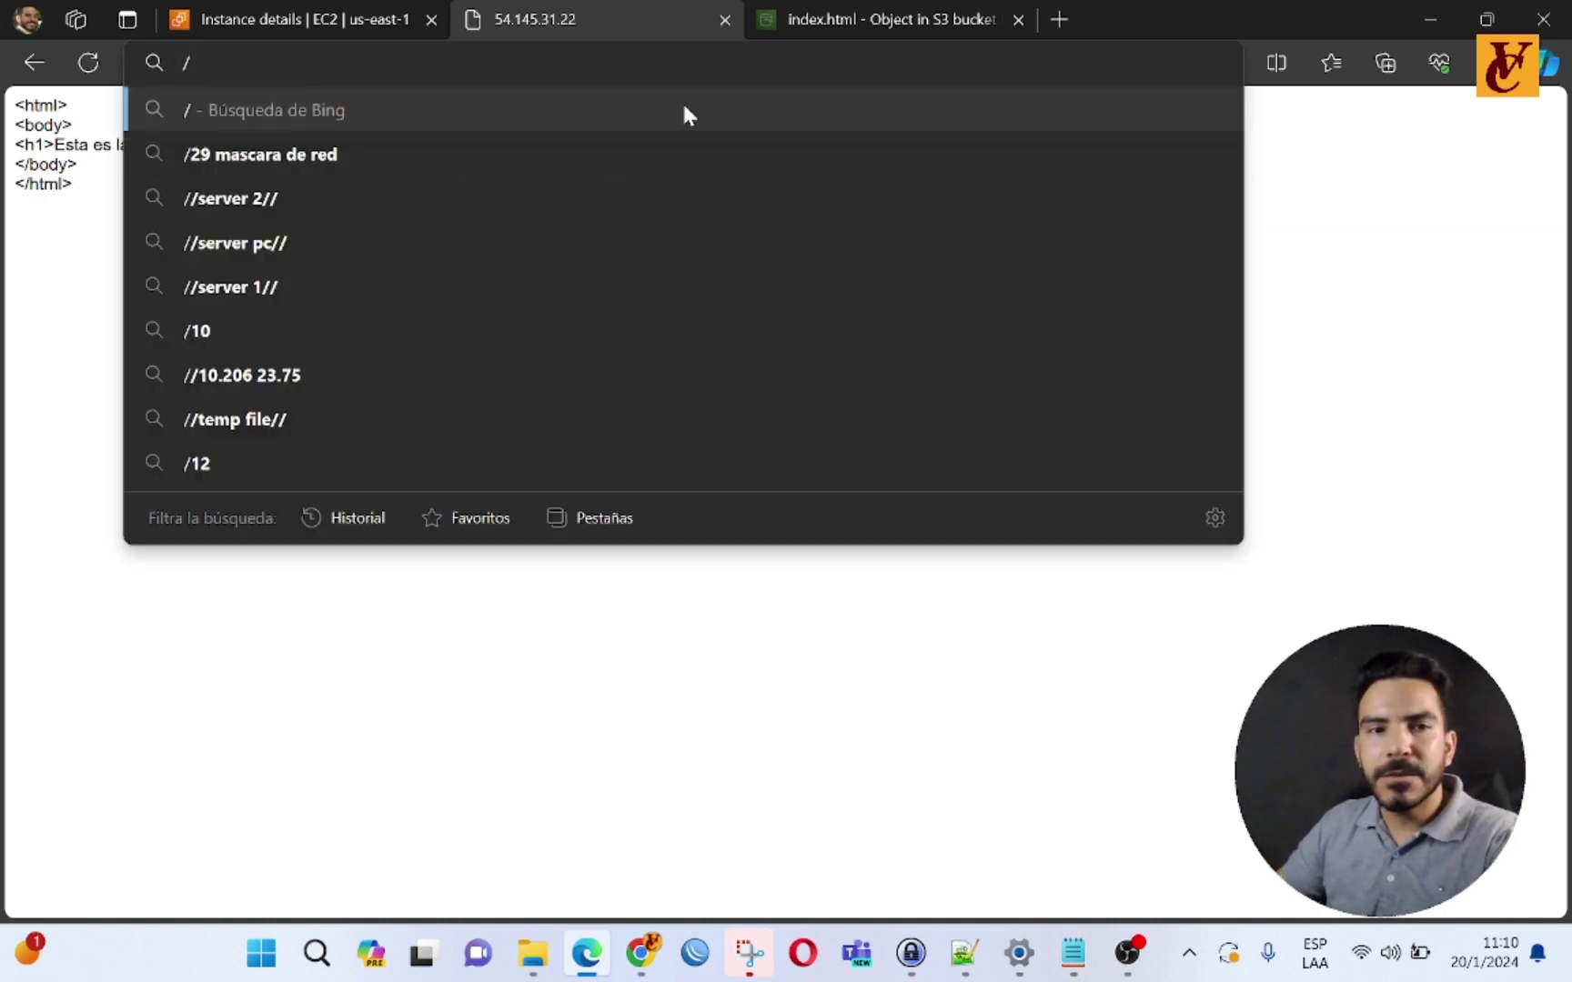
key(Escape)
key(End)
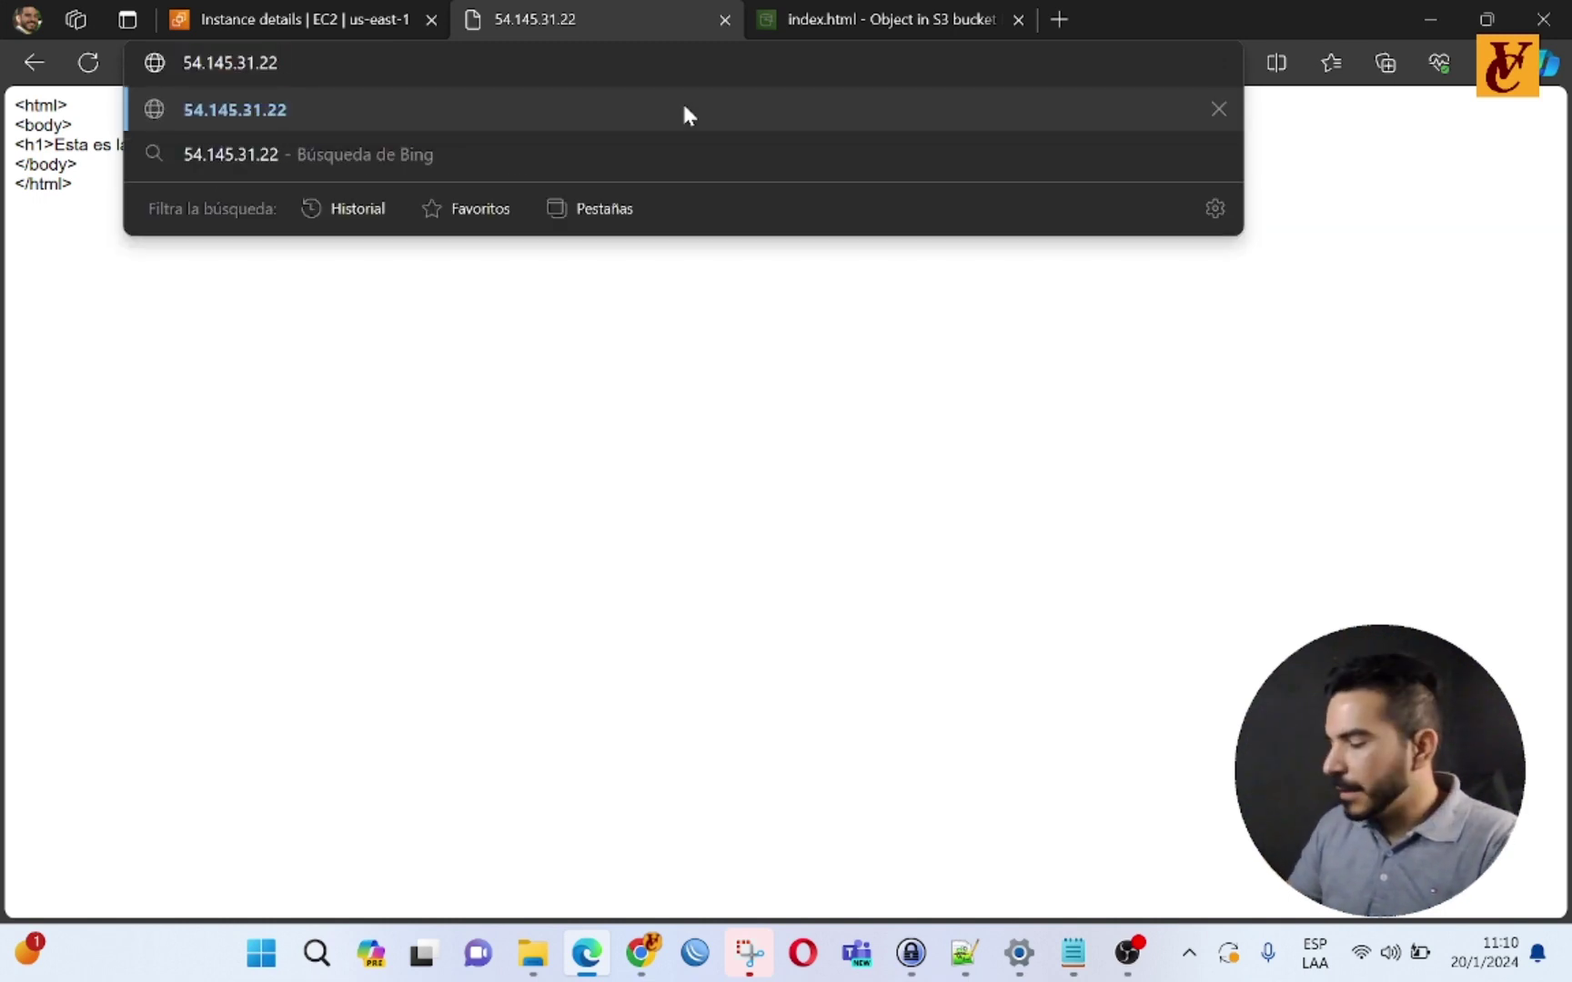
text(/)
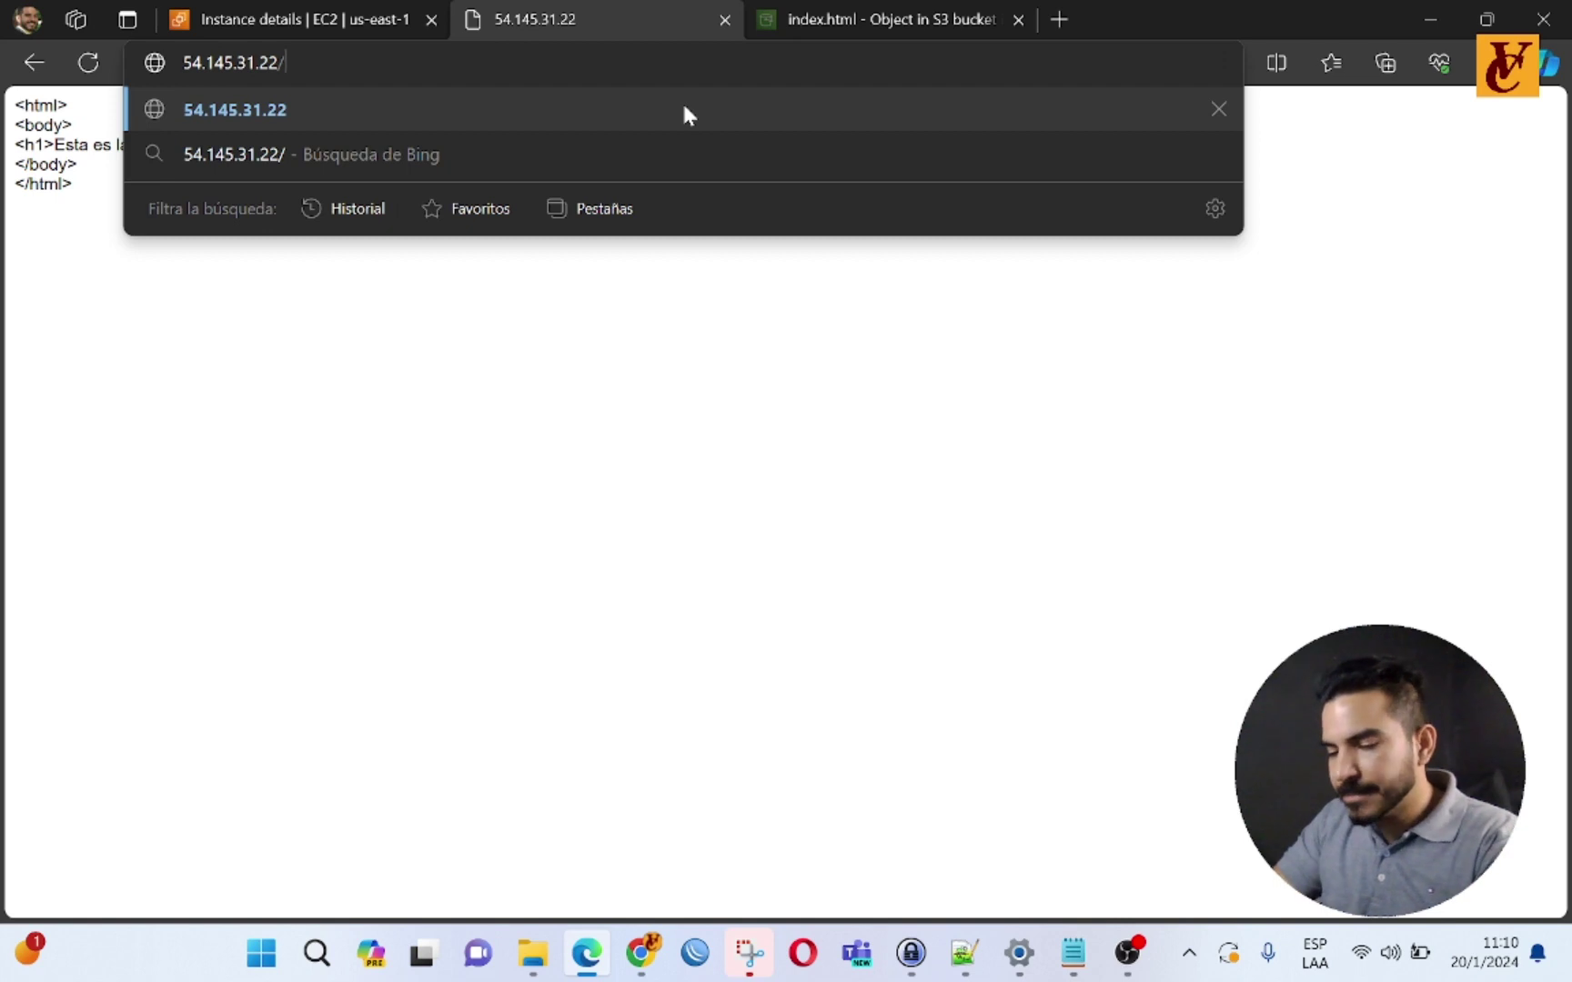
text(index.html)
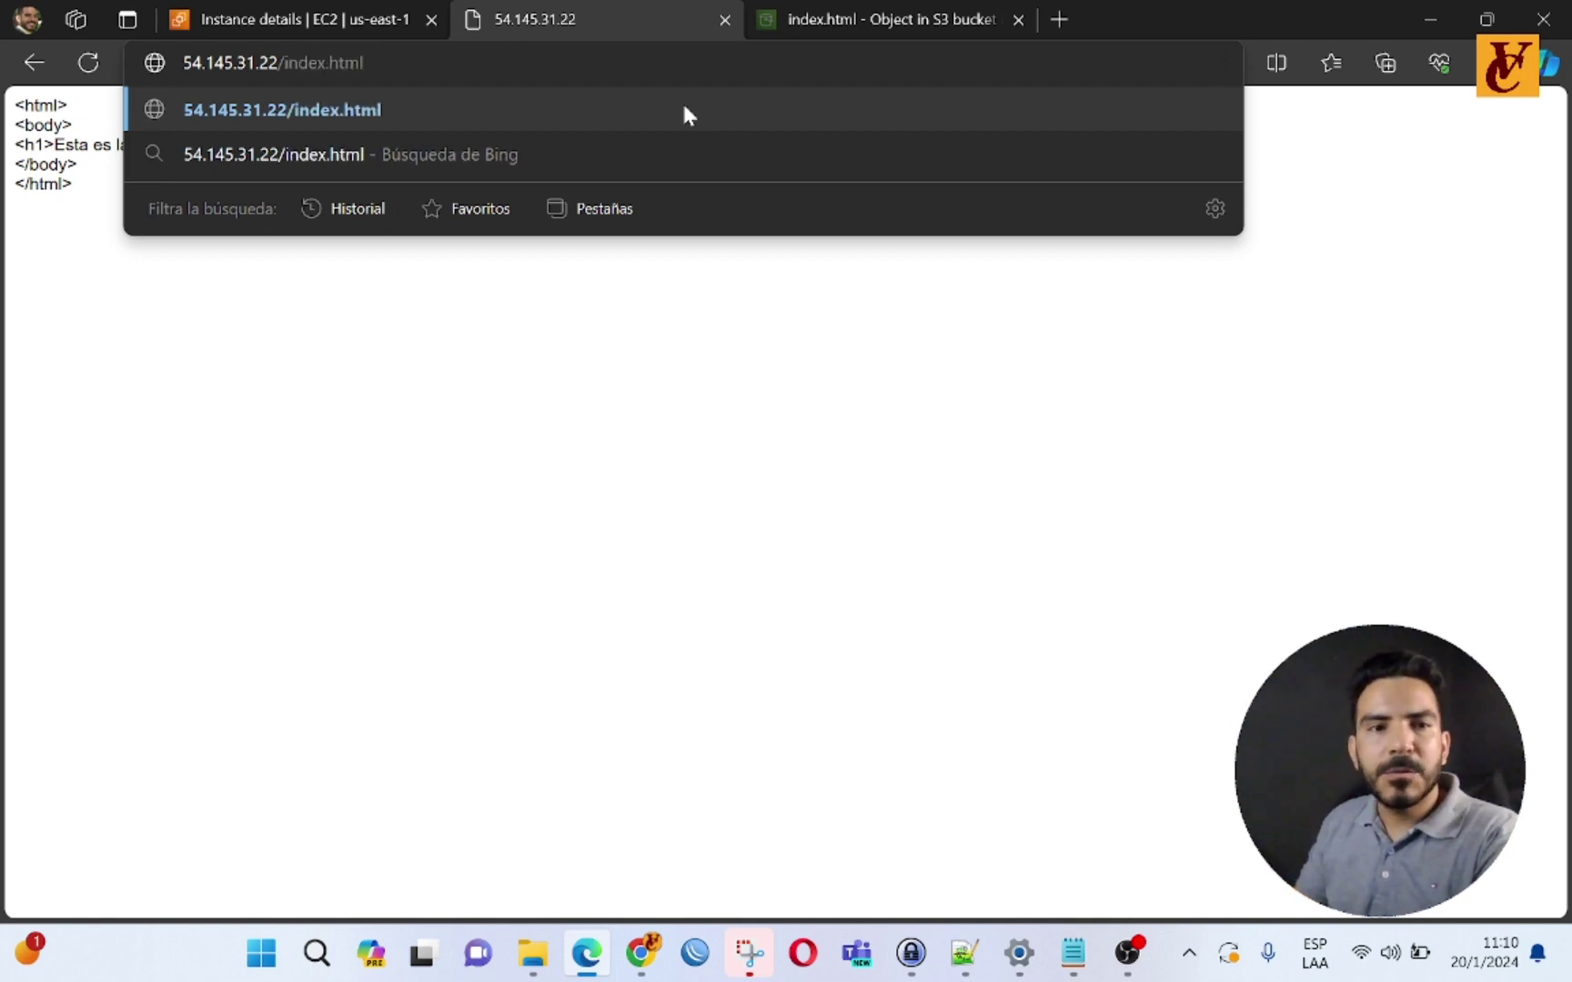
key(Return)
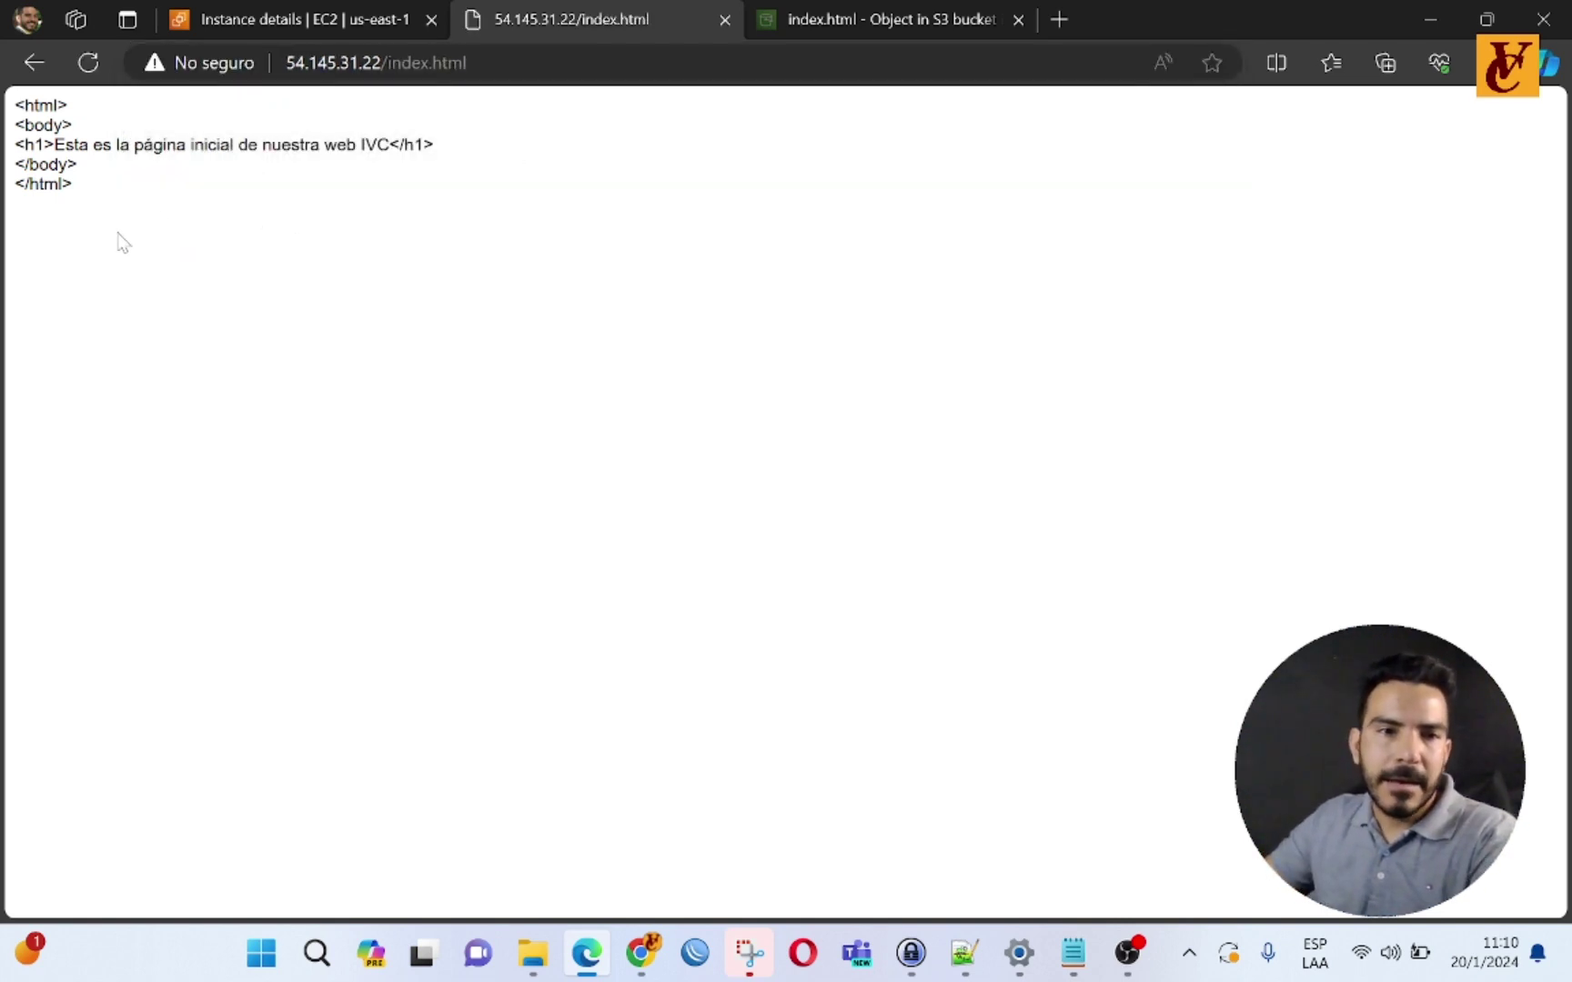
drag(116, 239, 34, 105)
Step: Open Windows PowerShell, change to the Downloads folder and list its files
click(333, 18)
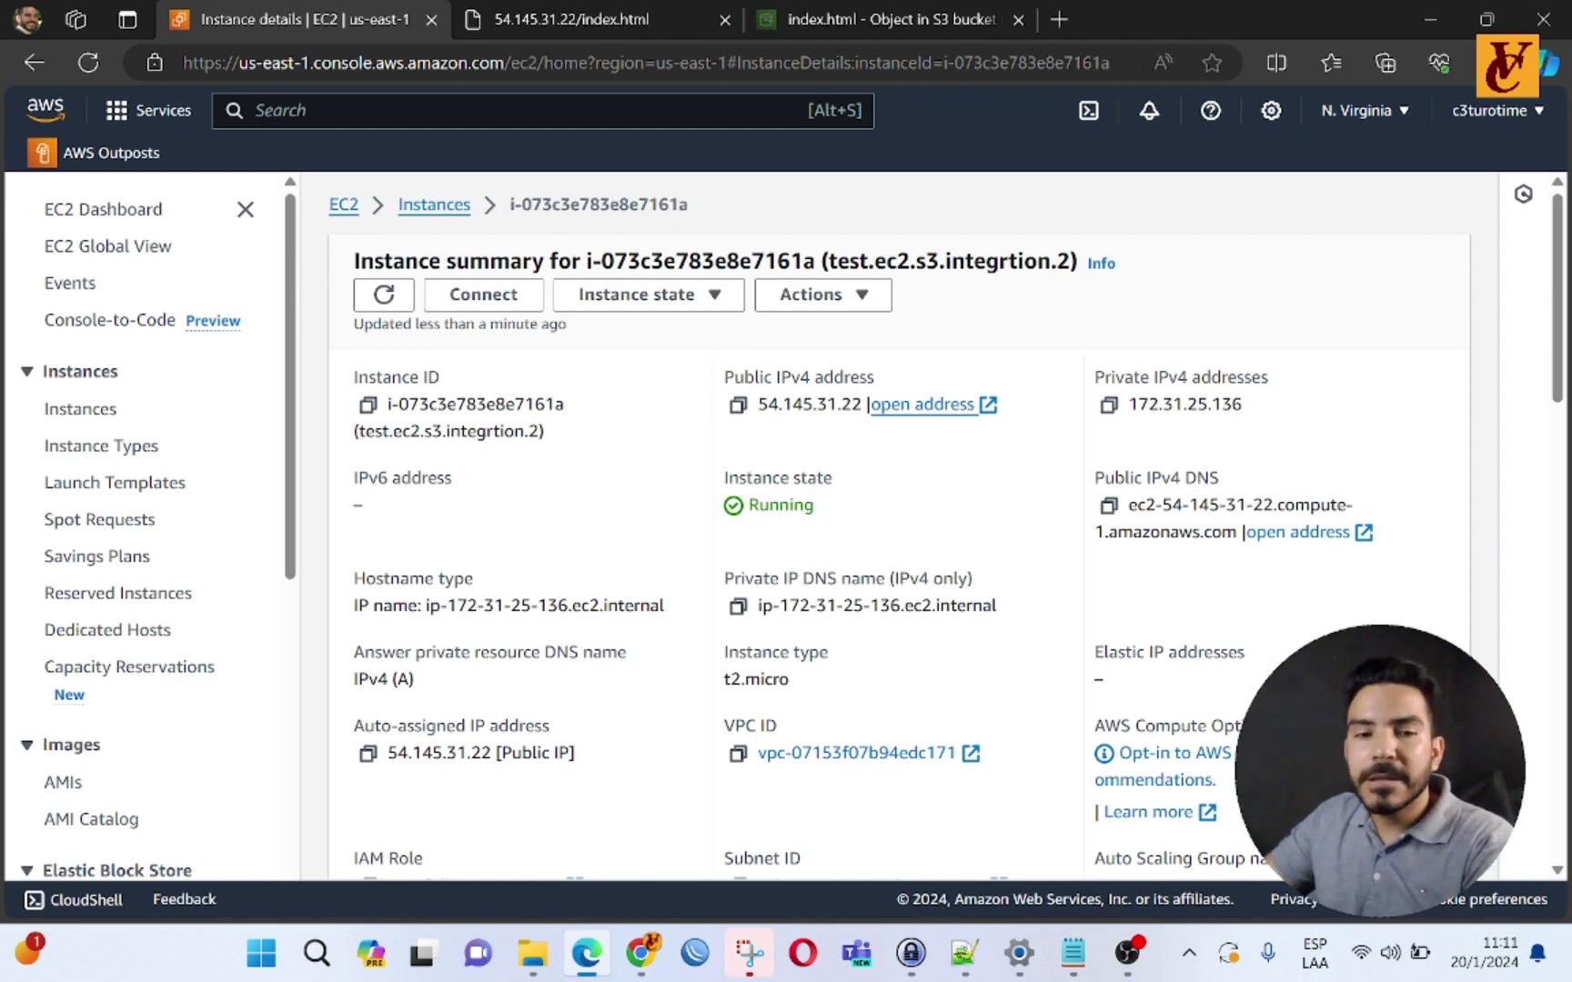
click(317, 957)
key(Escape)
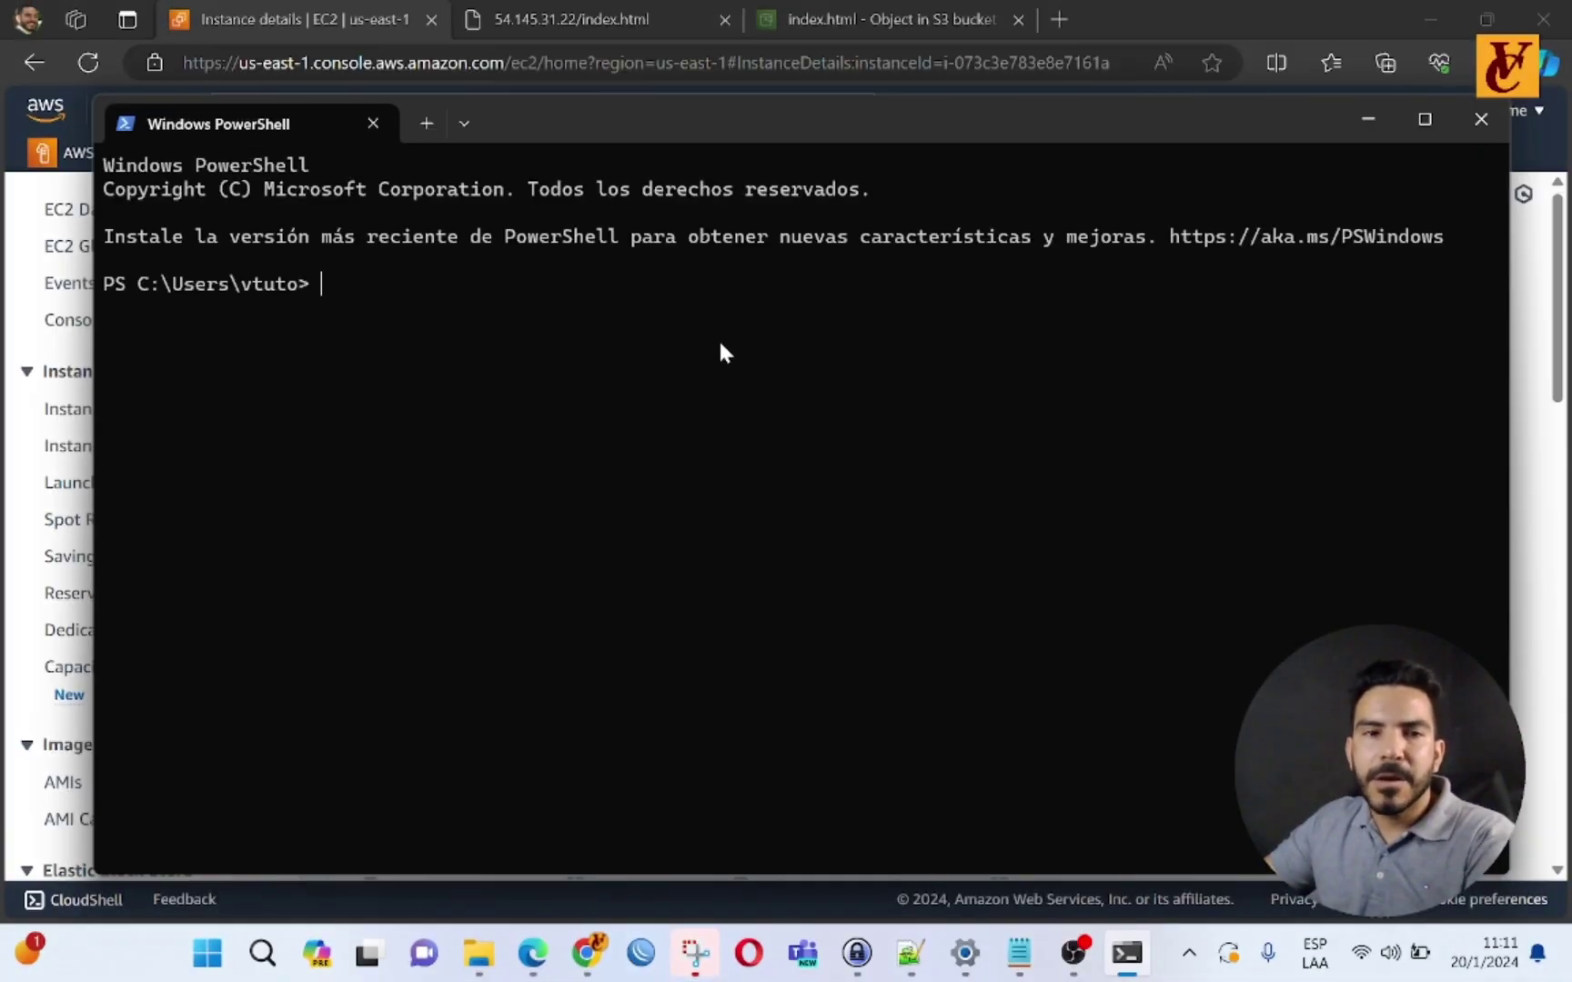
key(Return)
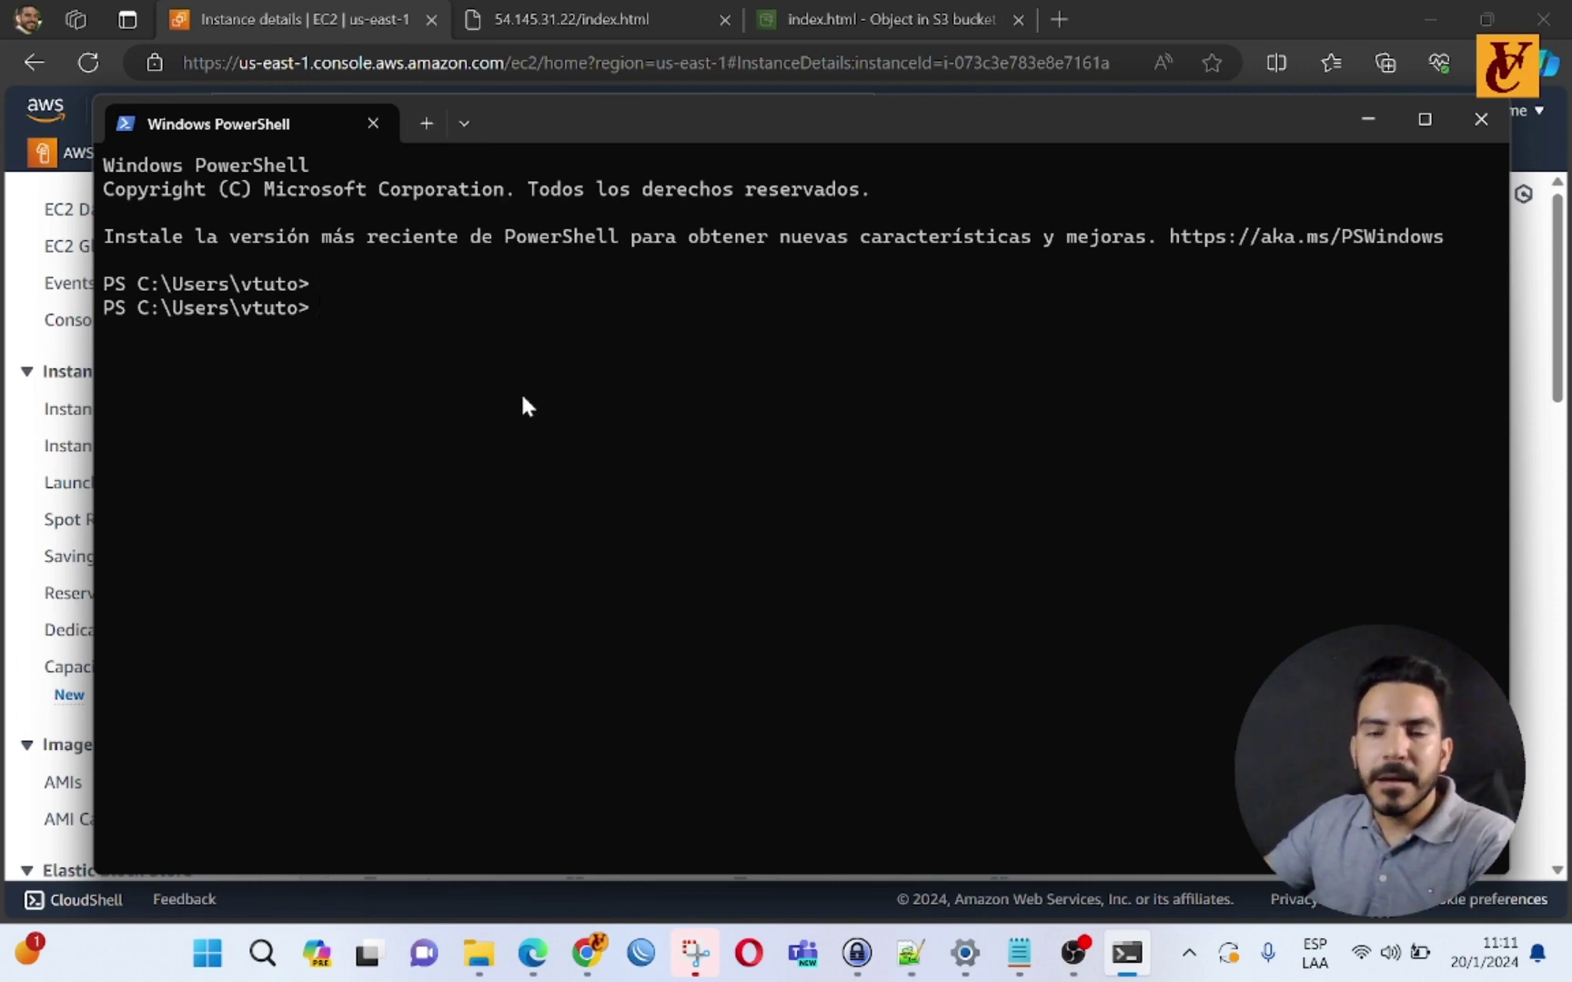
text(cd .\Downloads\)
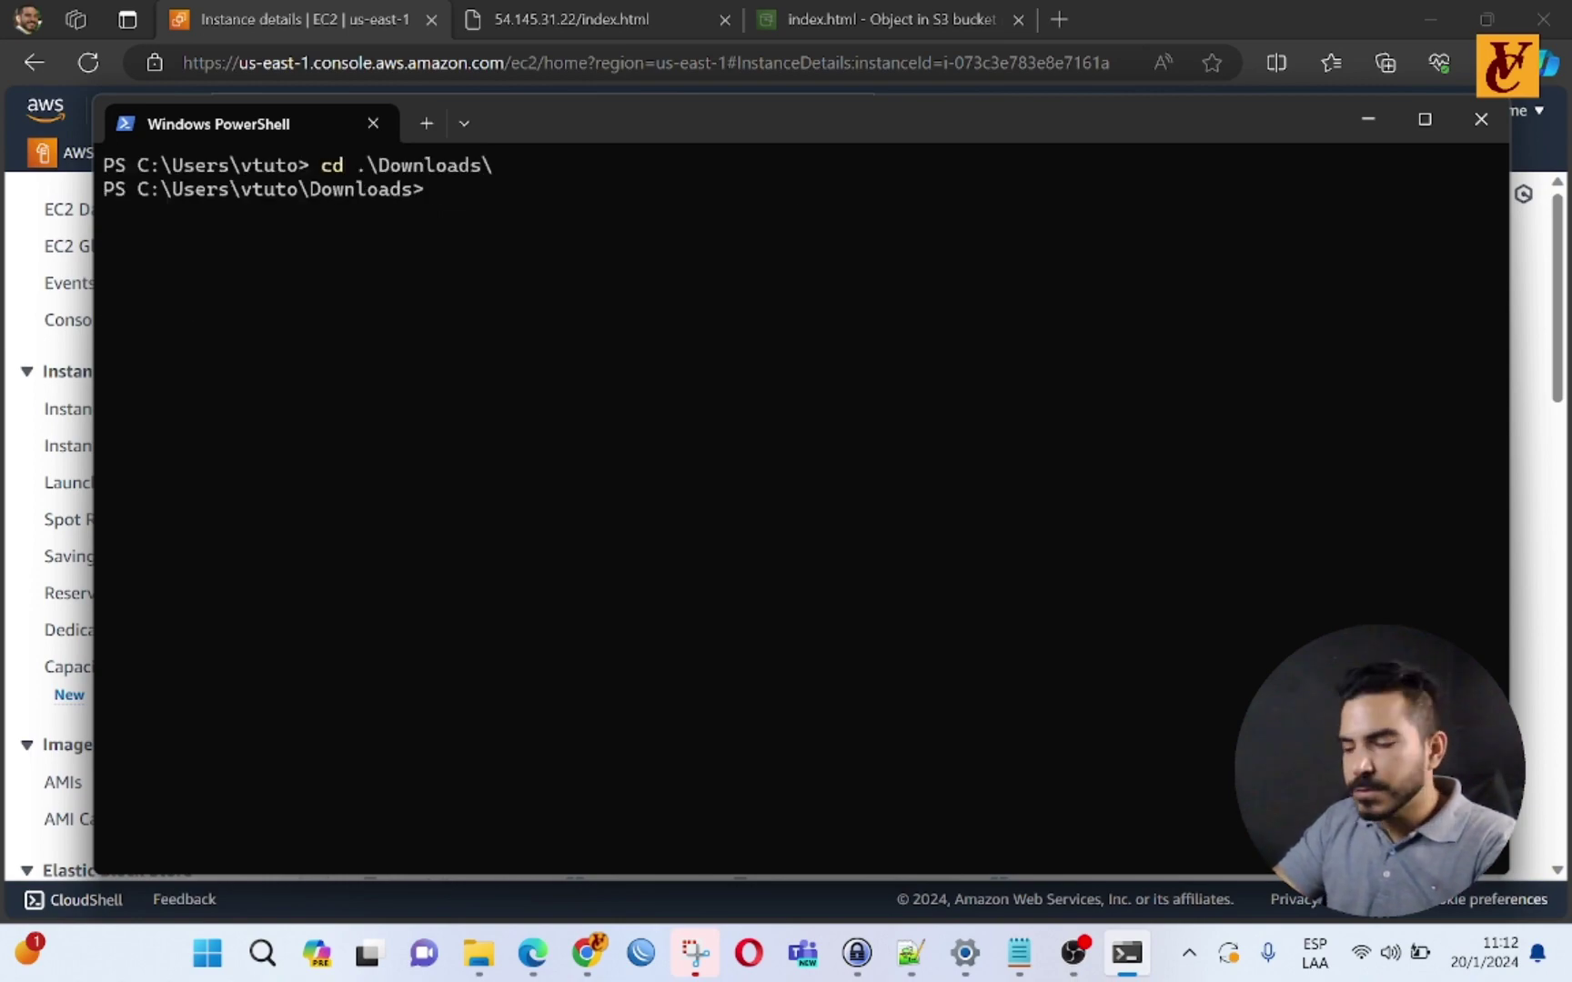
text(ls)
key(Return)
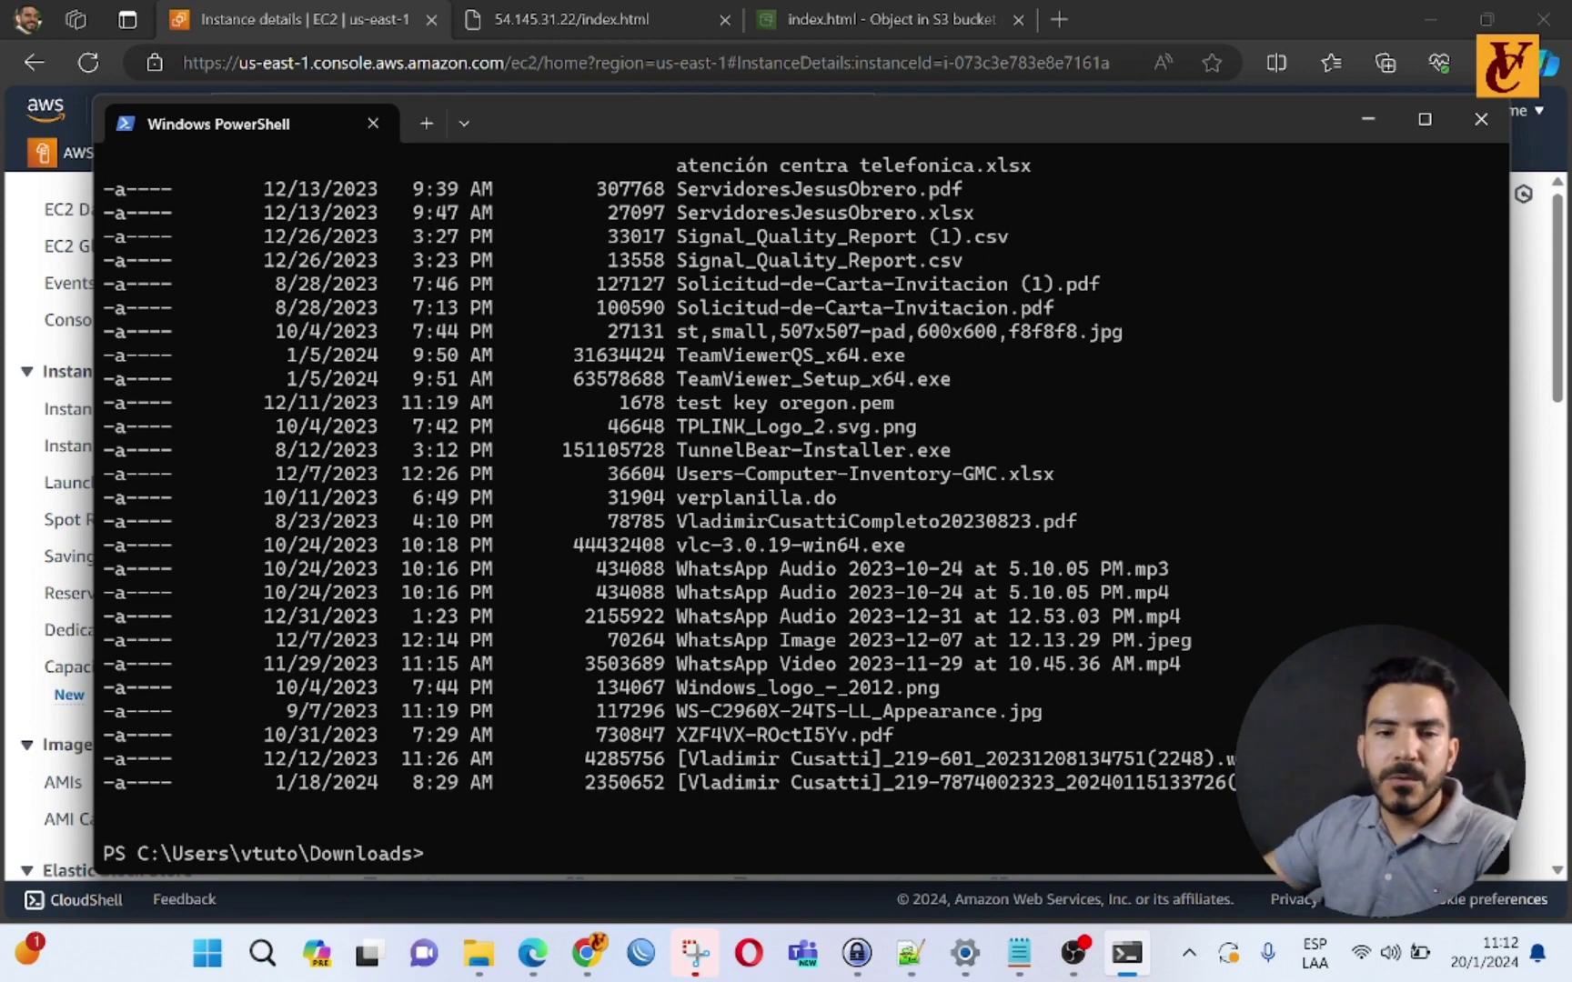
Step: Switch back to the browser and open the SSH client connection instructions for the test.ec2.s3.integrtion.2 instance
click(390, 24)
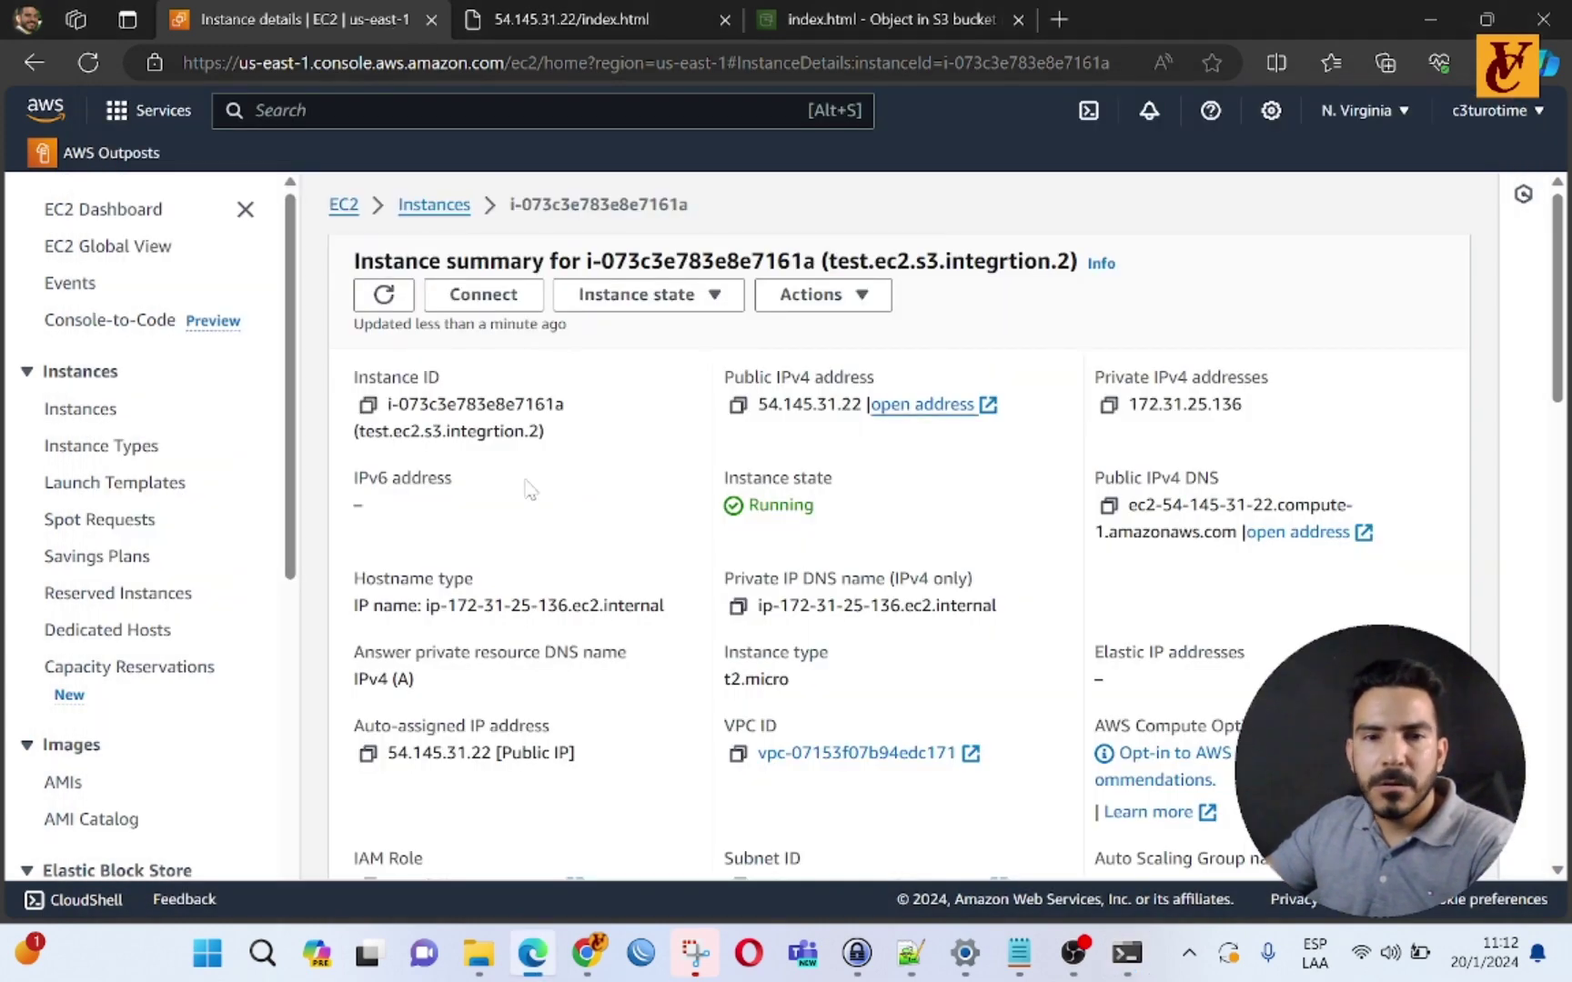
click(483, 294)
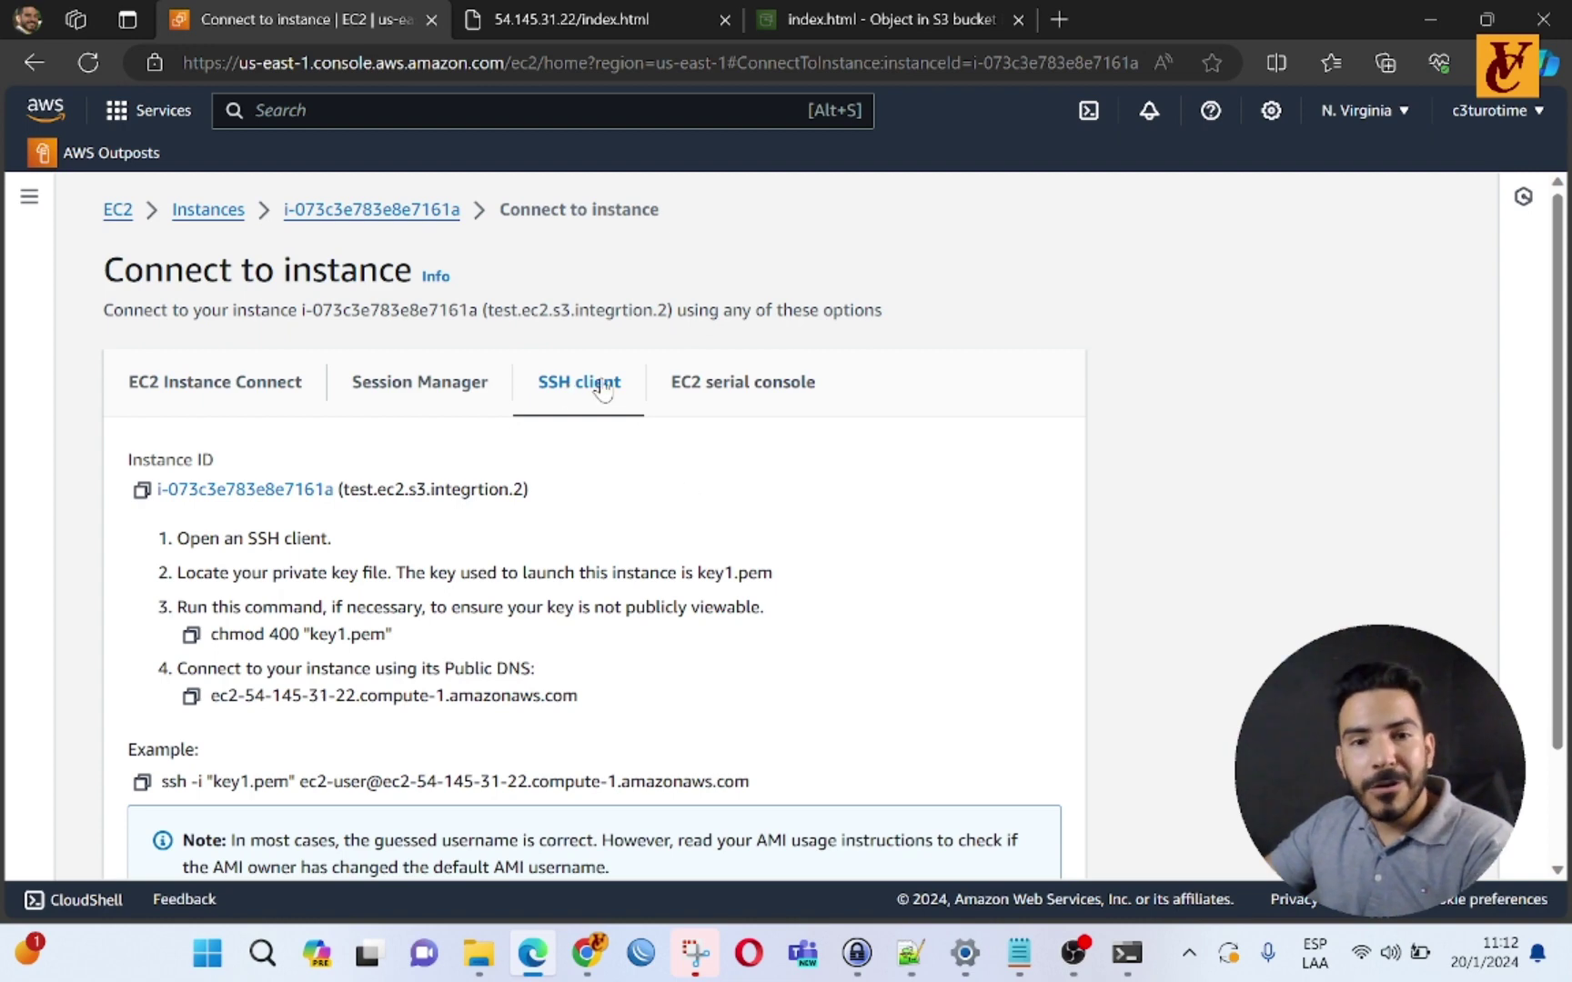
scroll(114, 398, down, 2)
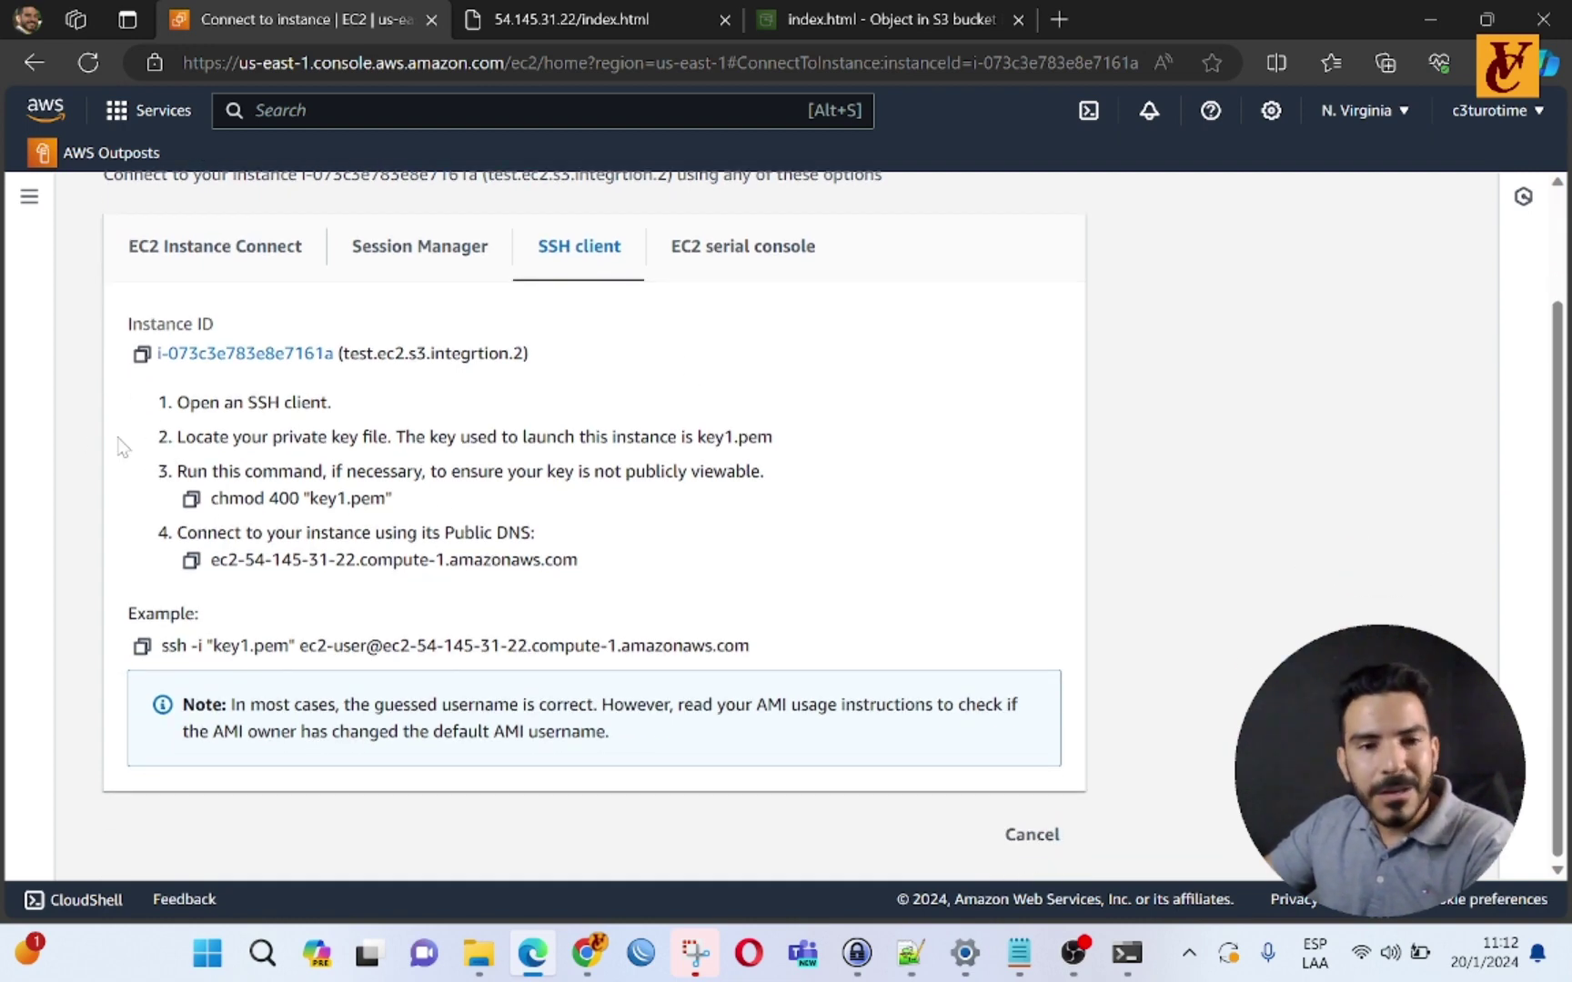
Step: Review the chmod 400 command for key1.pem and the public DNS, and copy the example ssh connection command
drag(303, 498, 391, 498)
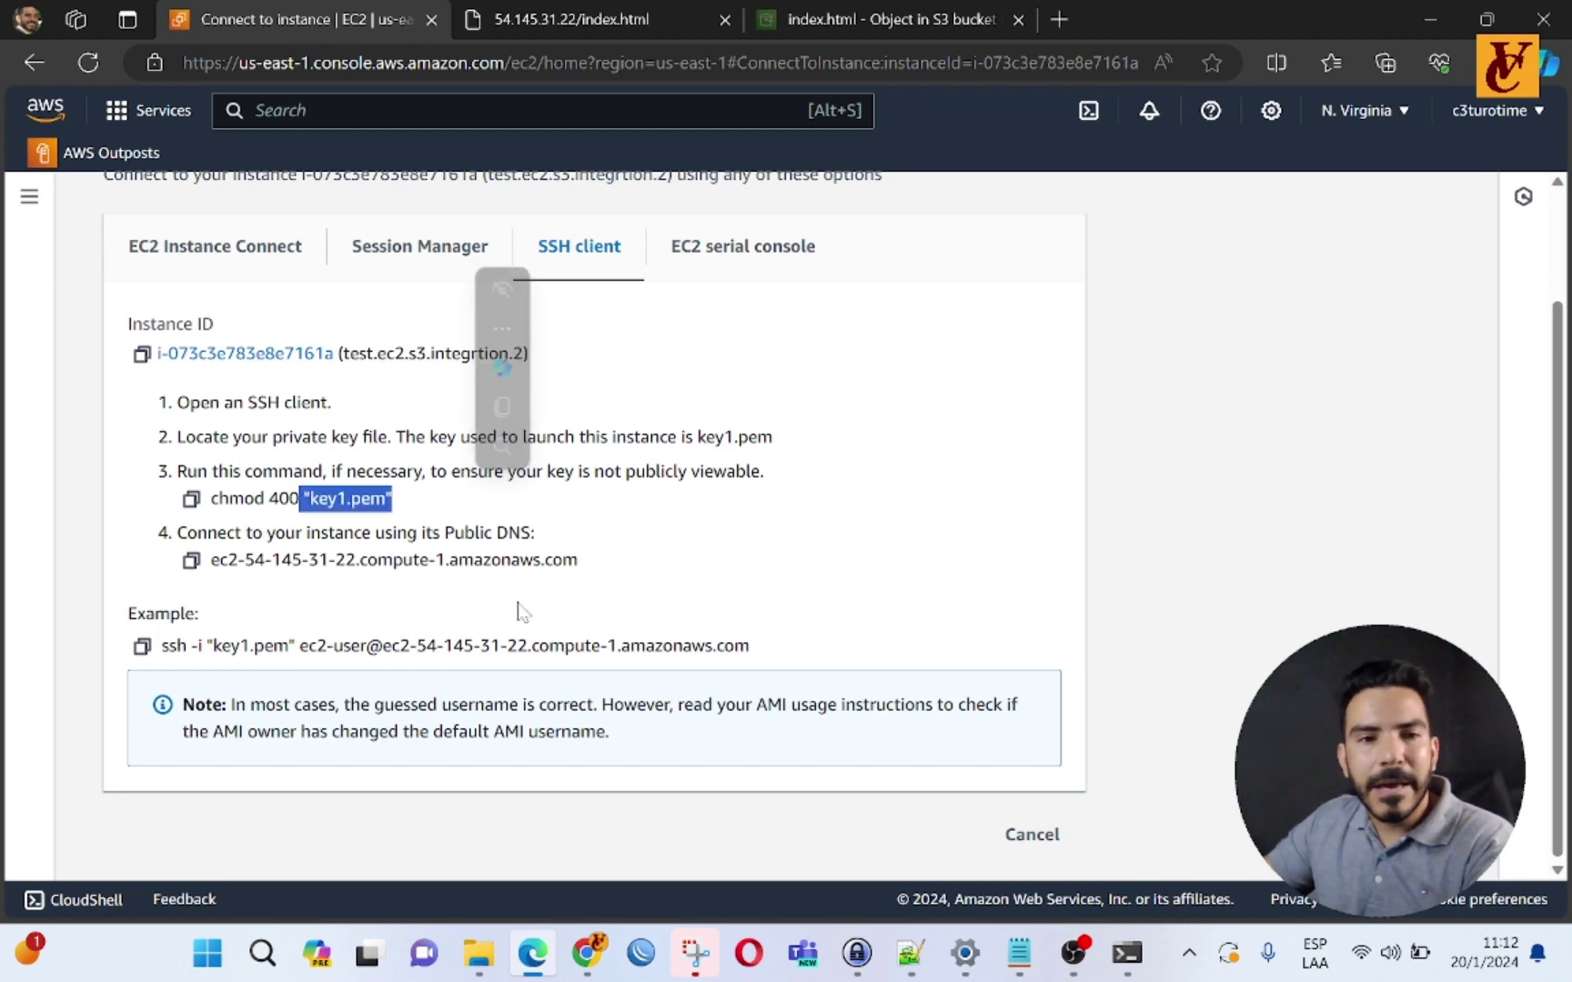
click(191, 560)
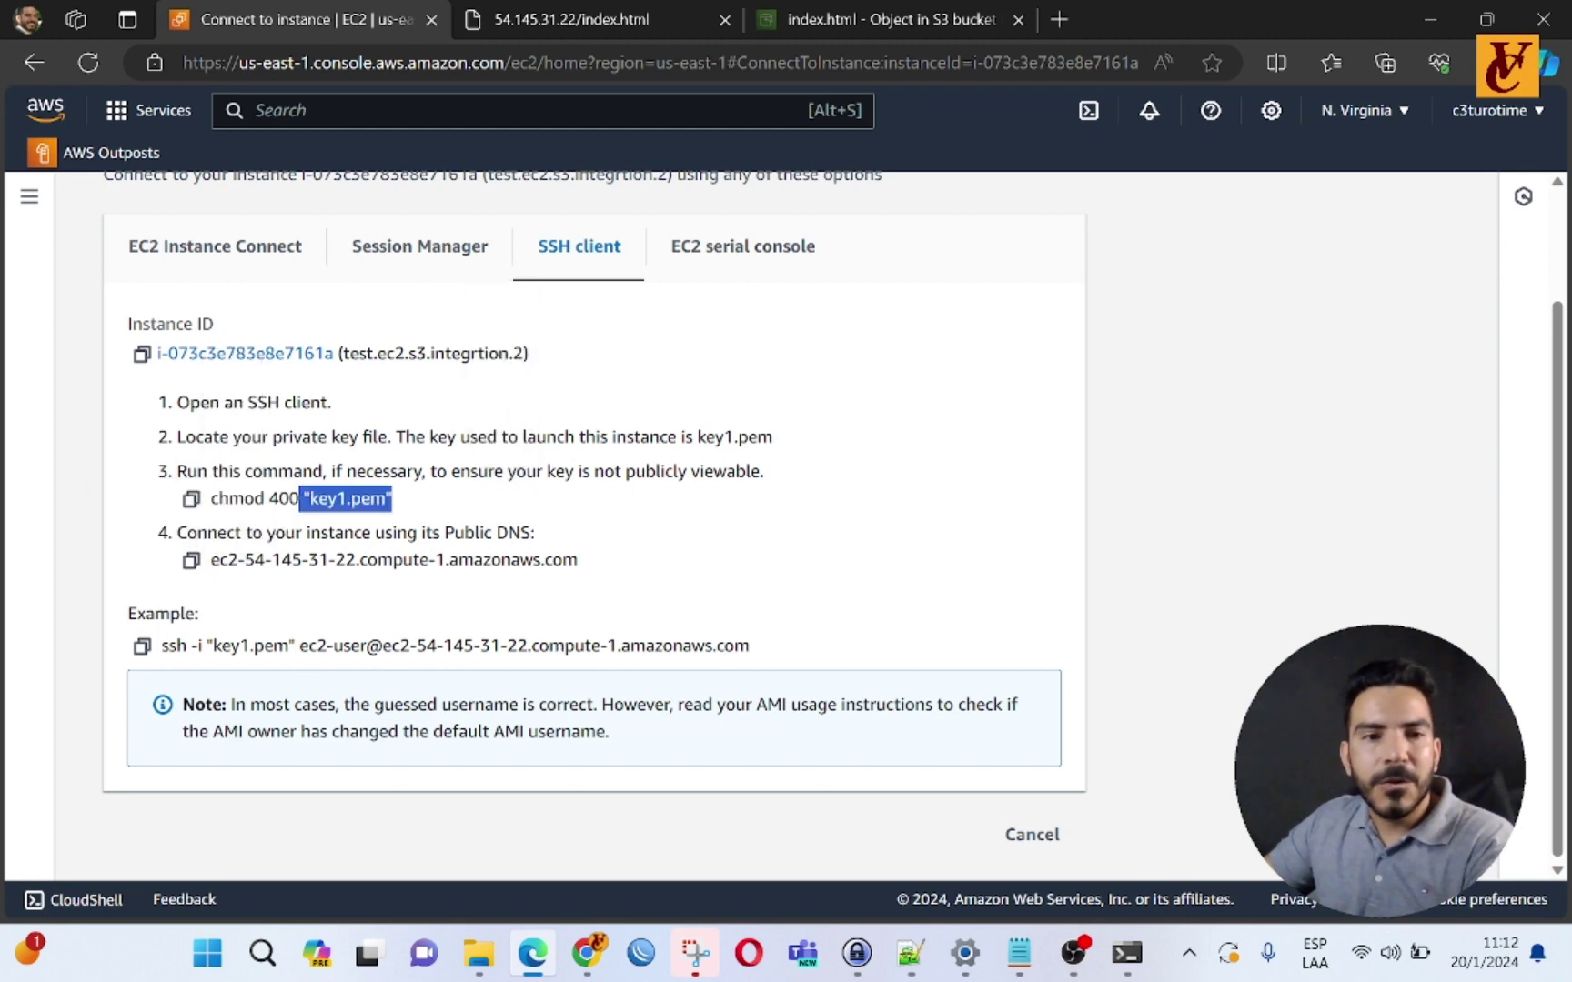
double_click(227, 500)
drag(212, 498, 290, 499)
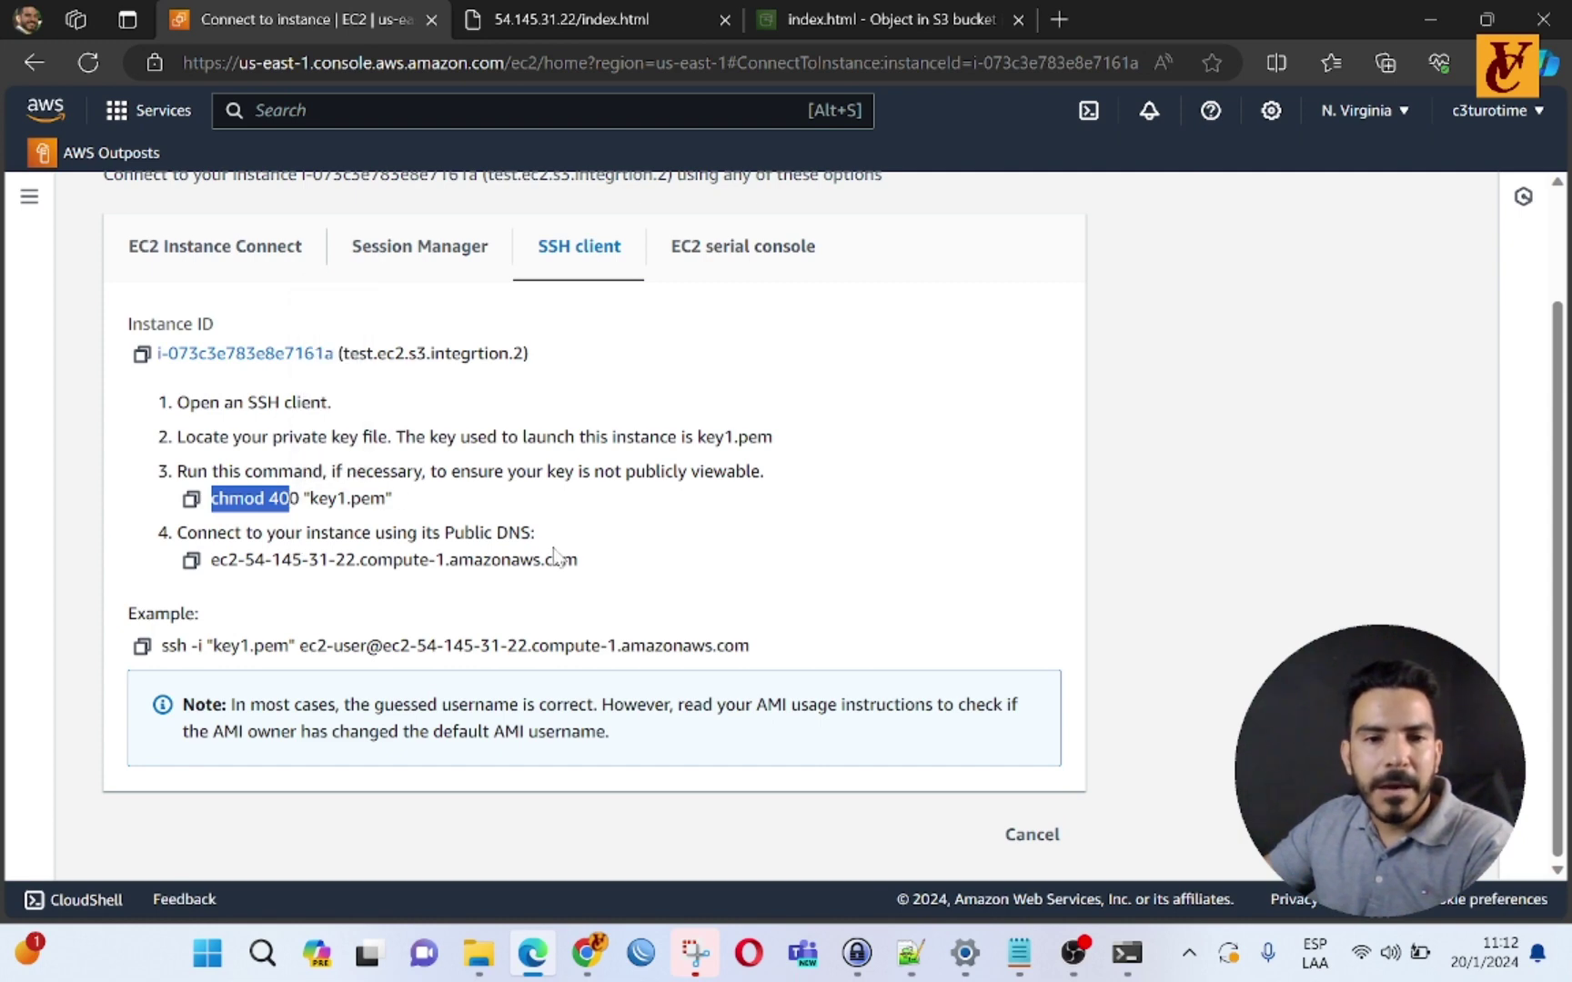
click(222, 522)
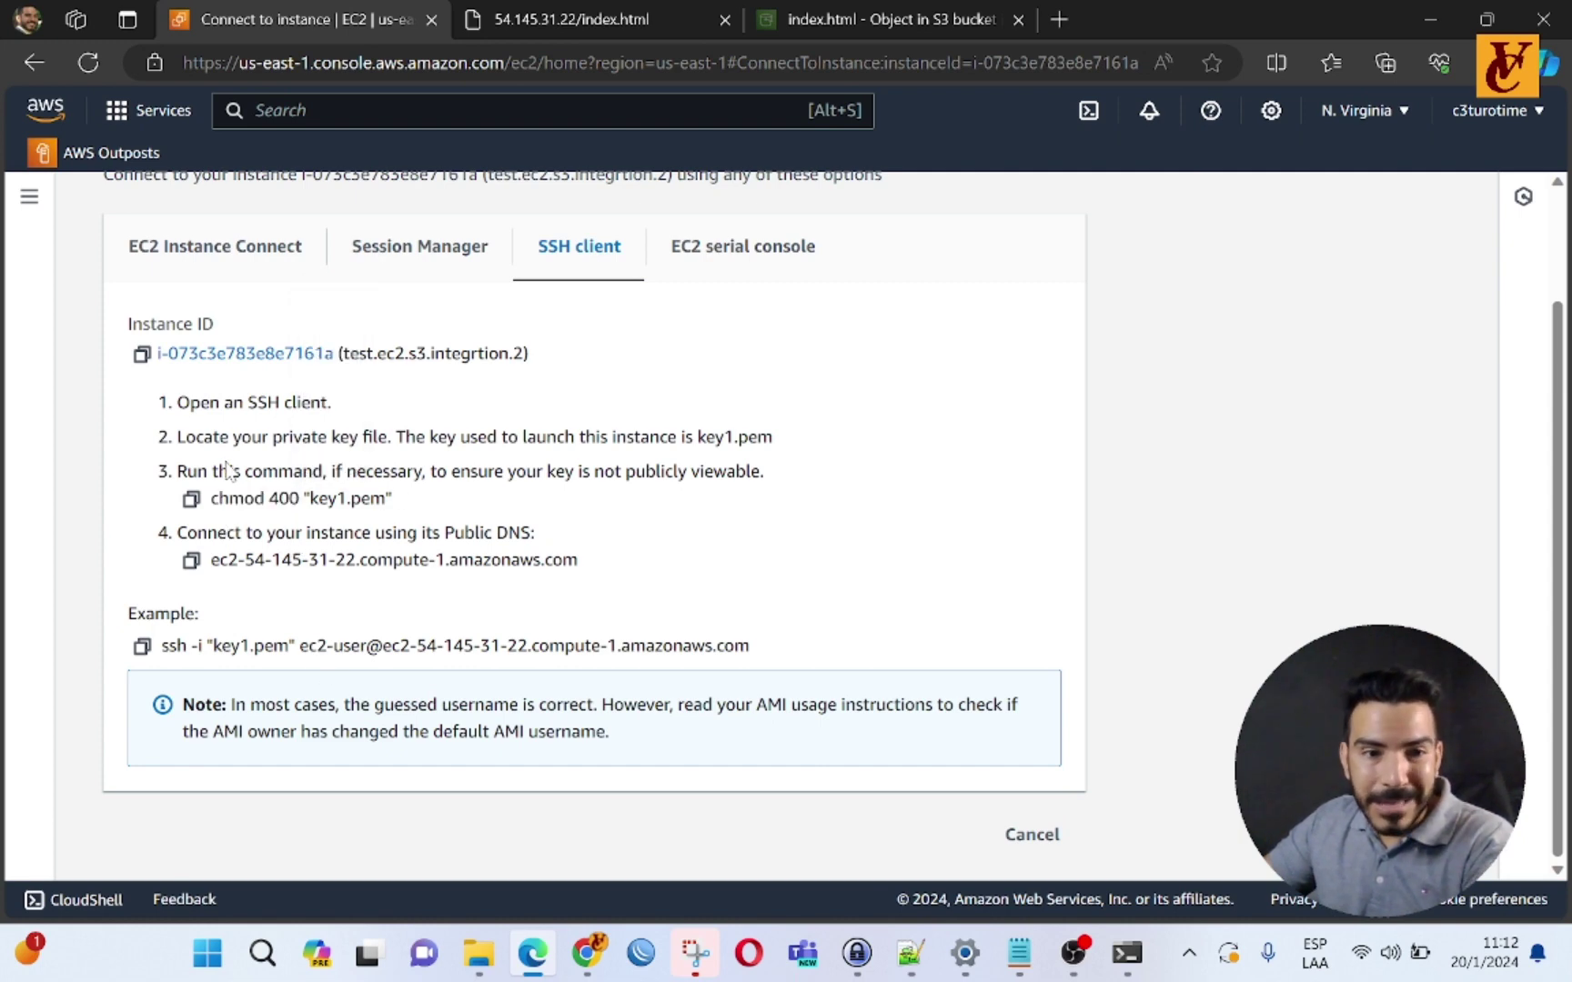
drag(231, 498, 345, 471)
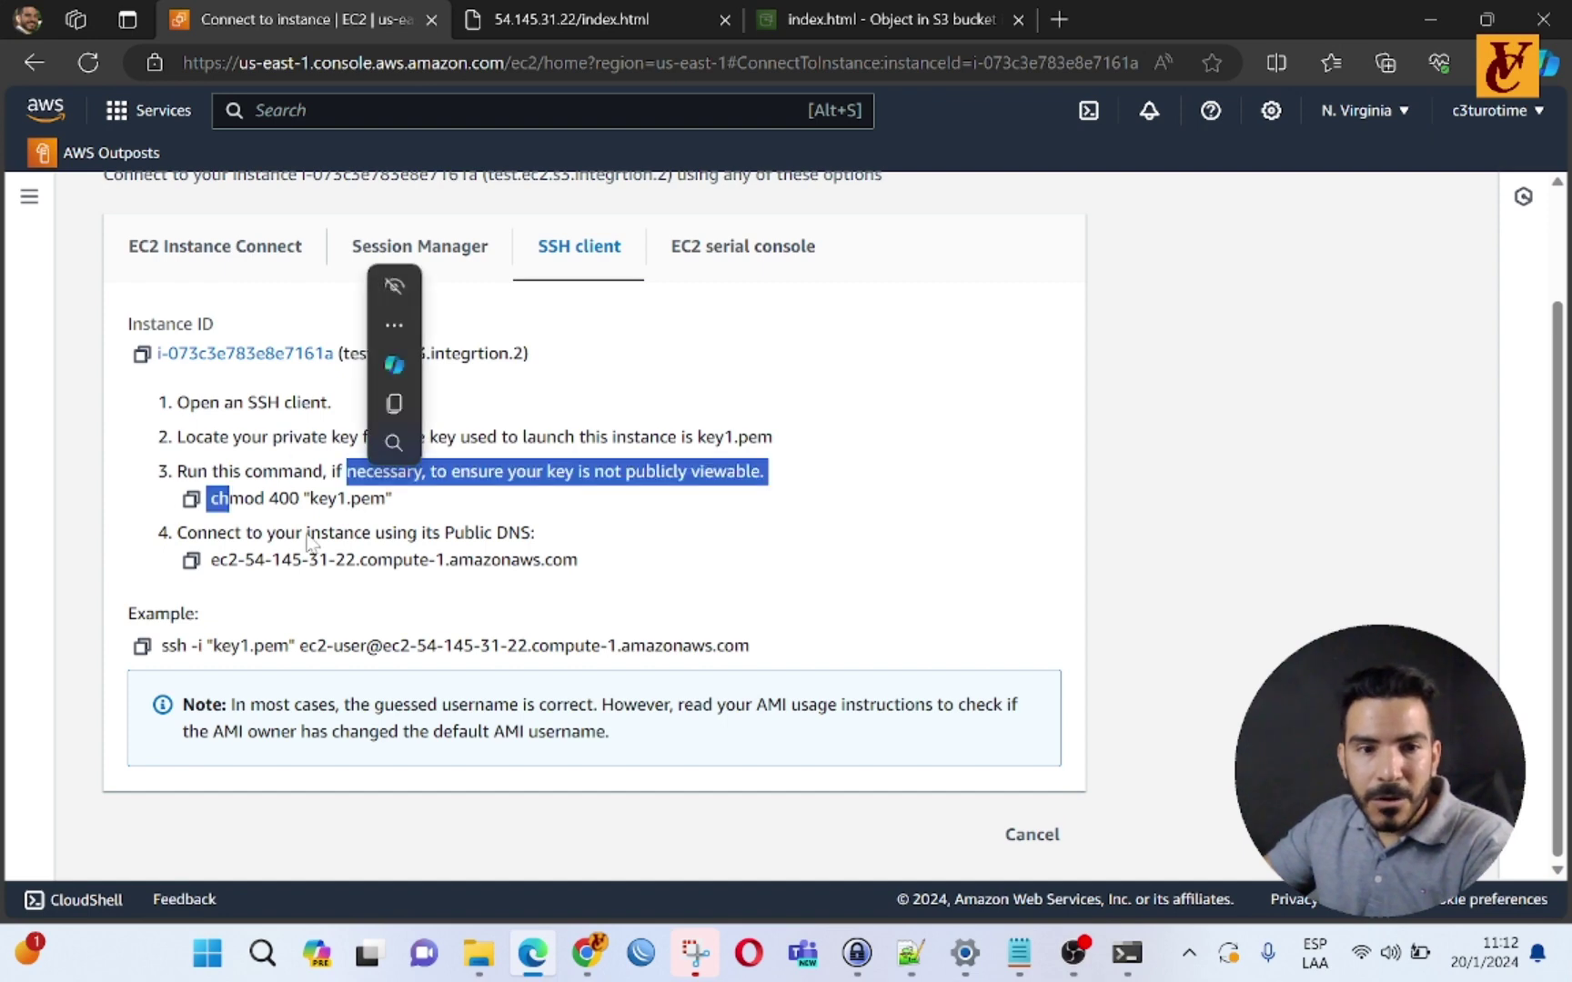
click(309, 526)
drag(239, 519, 388, 498)
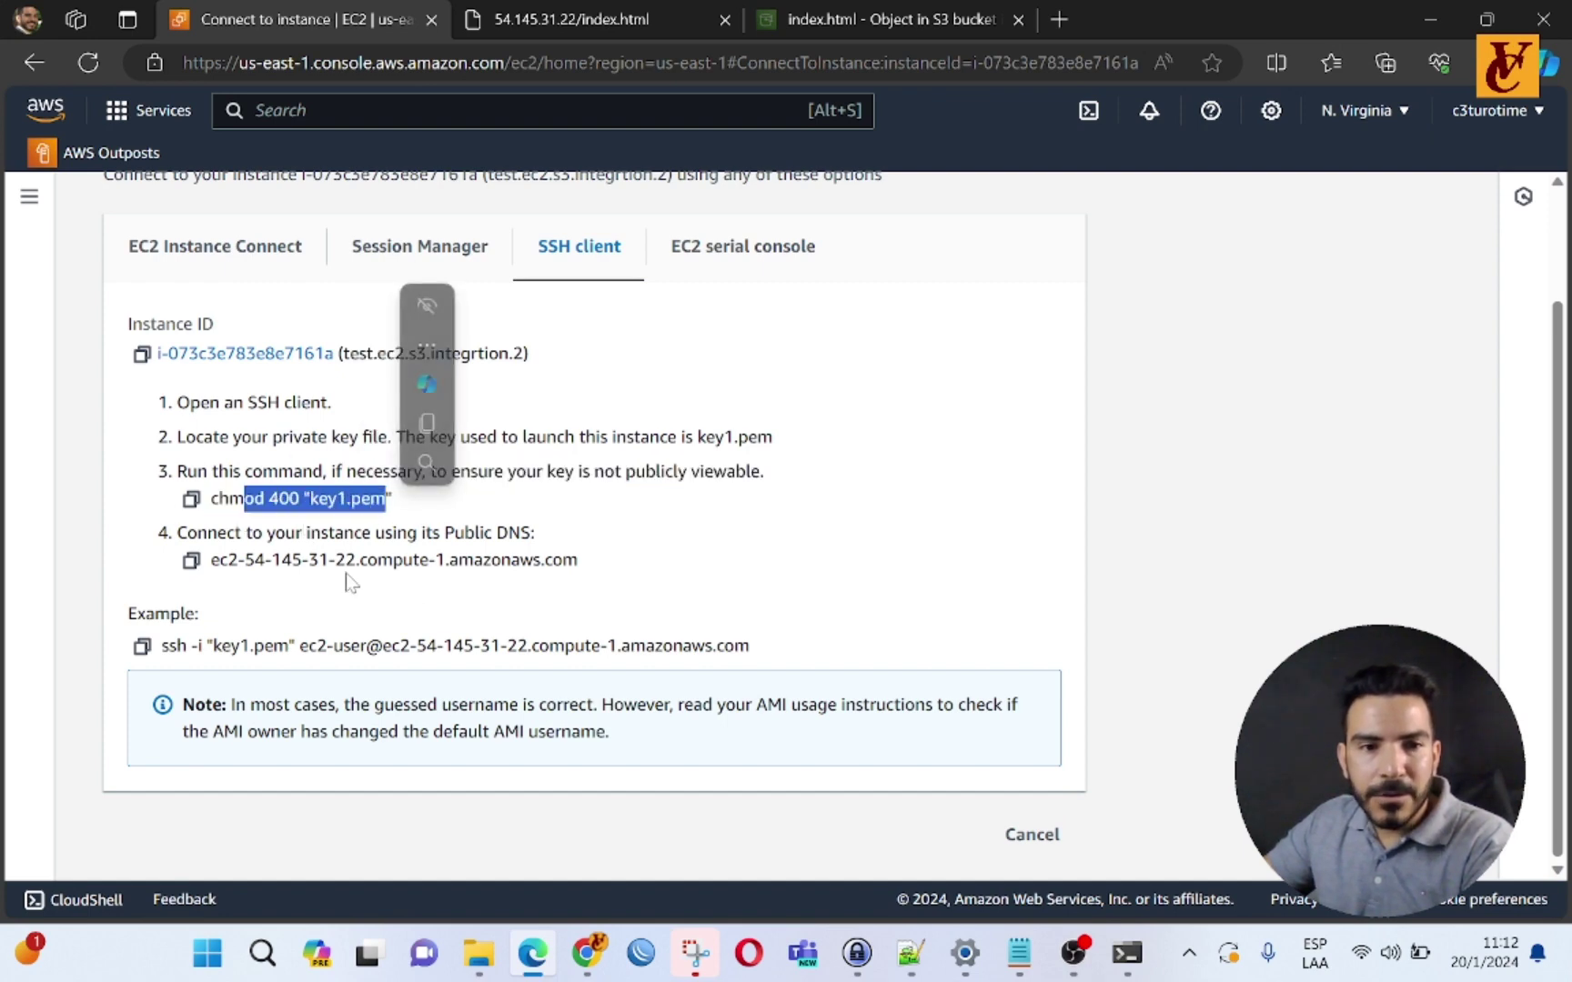
click(191, 560)
click(525, 552)
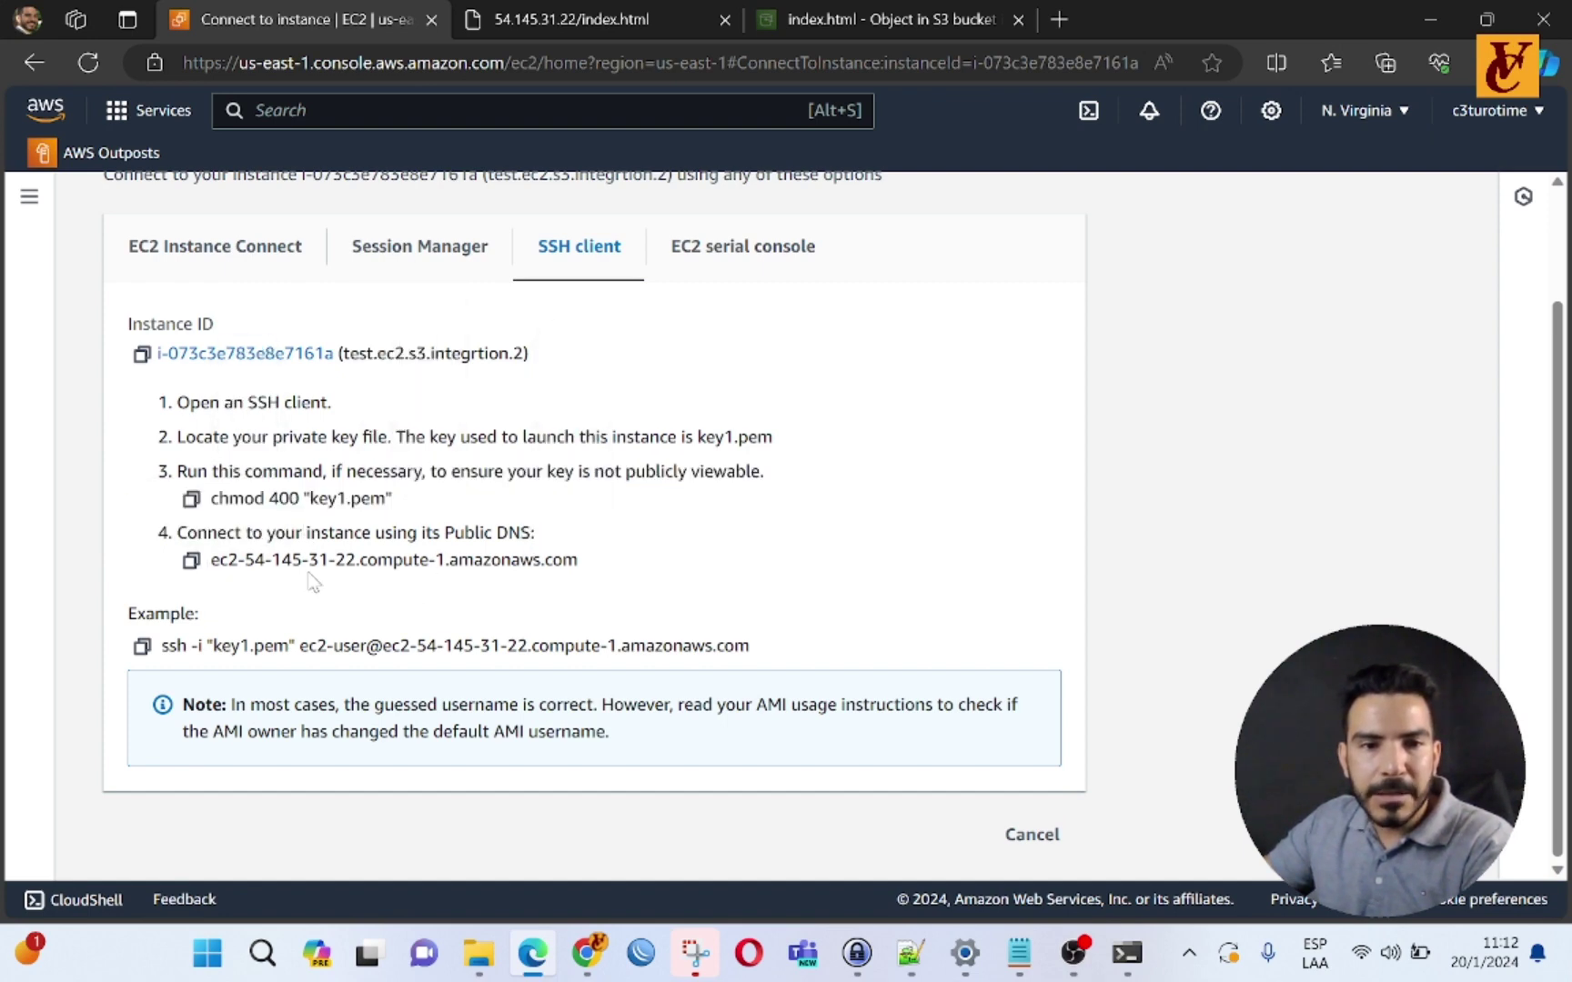
double_click(542, 560)
click(542, 559)
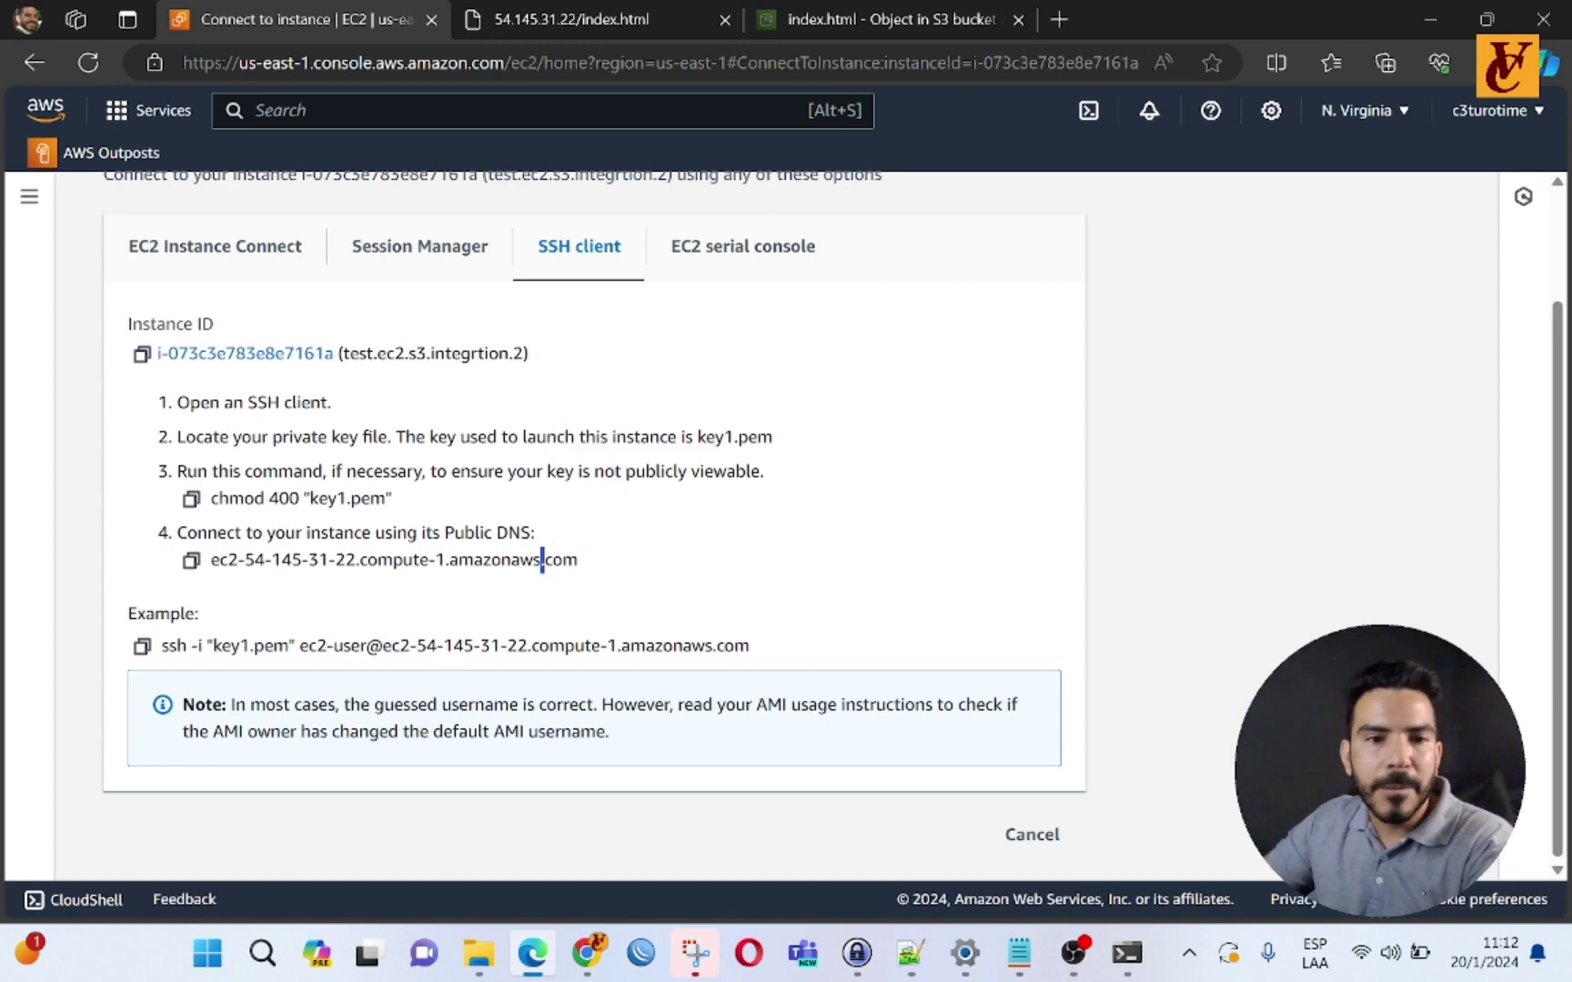
click(142, 645)
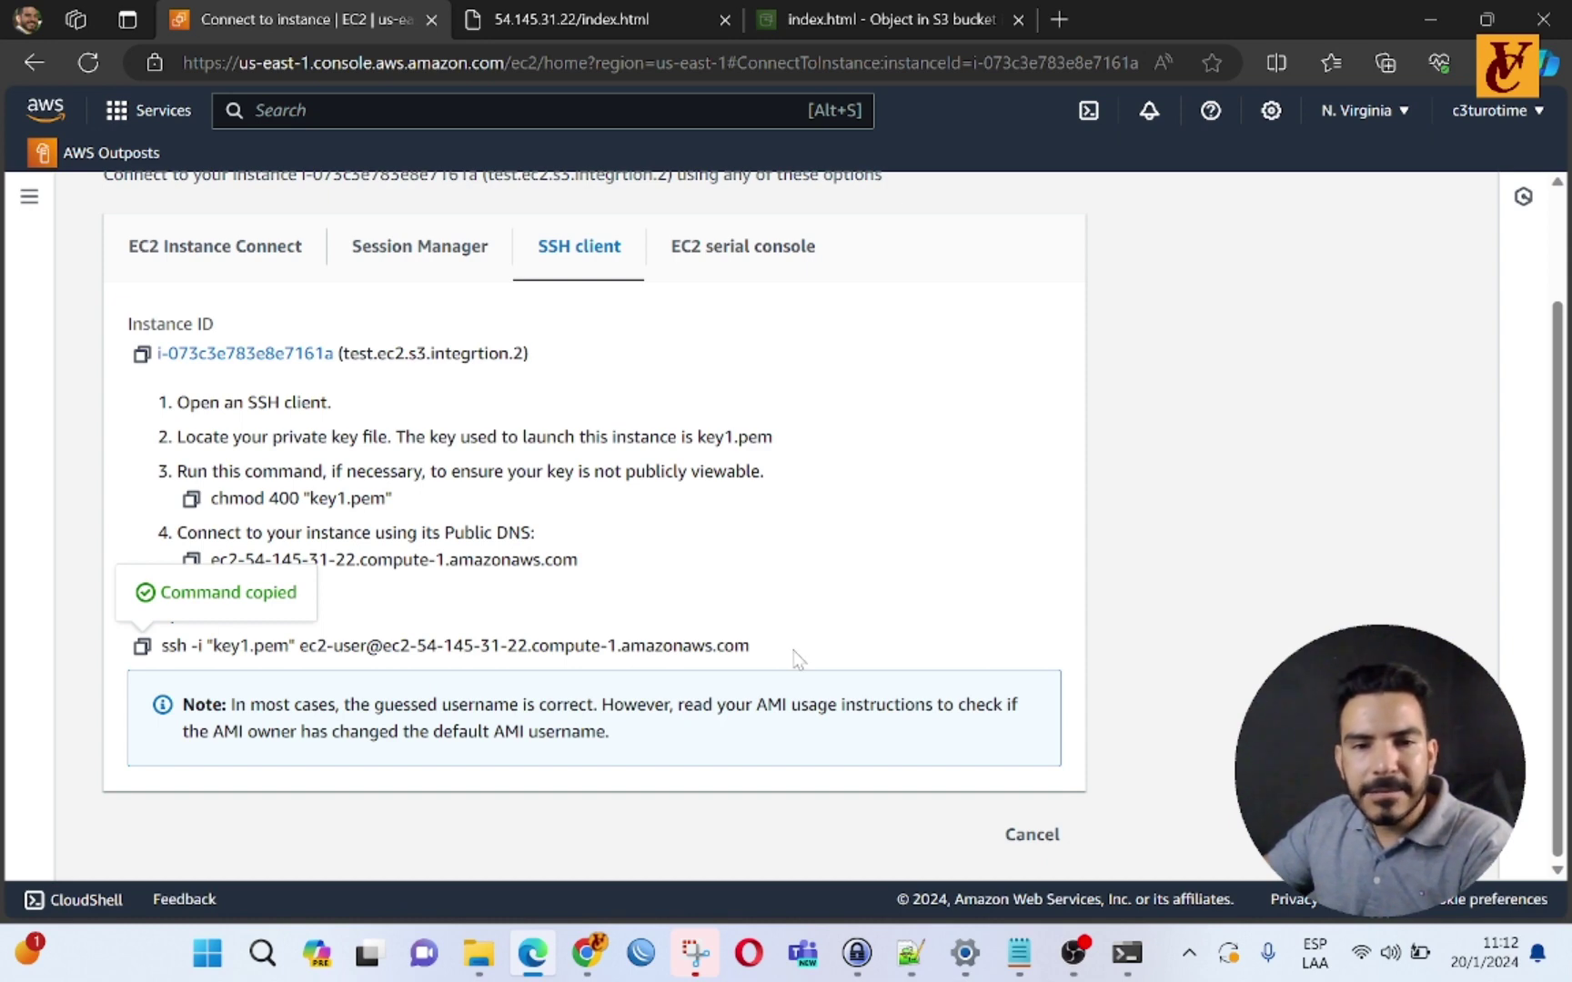
click(1127, 952)
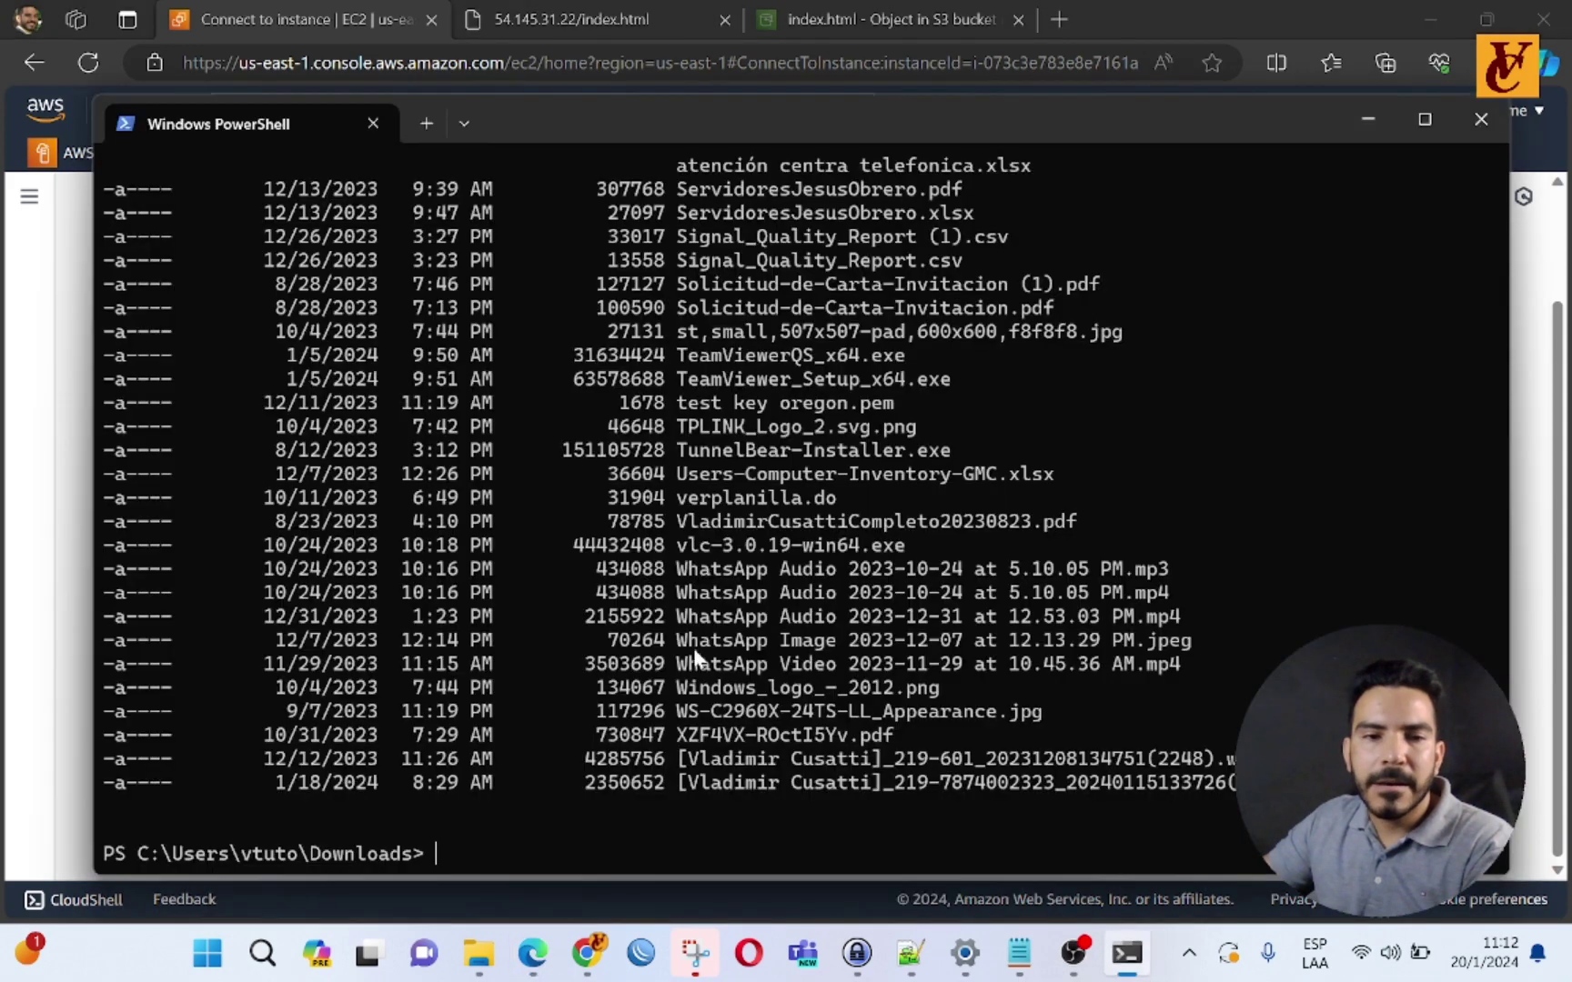
key(ctrl+v)
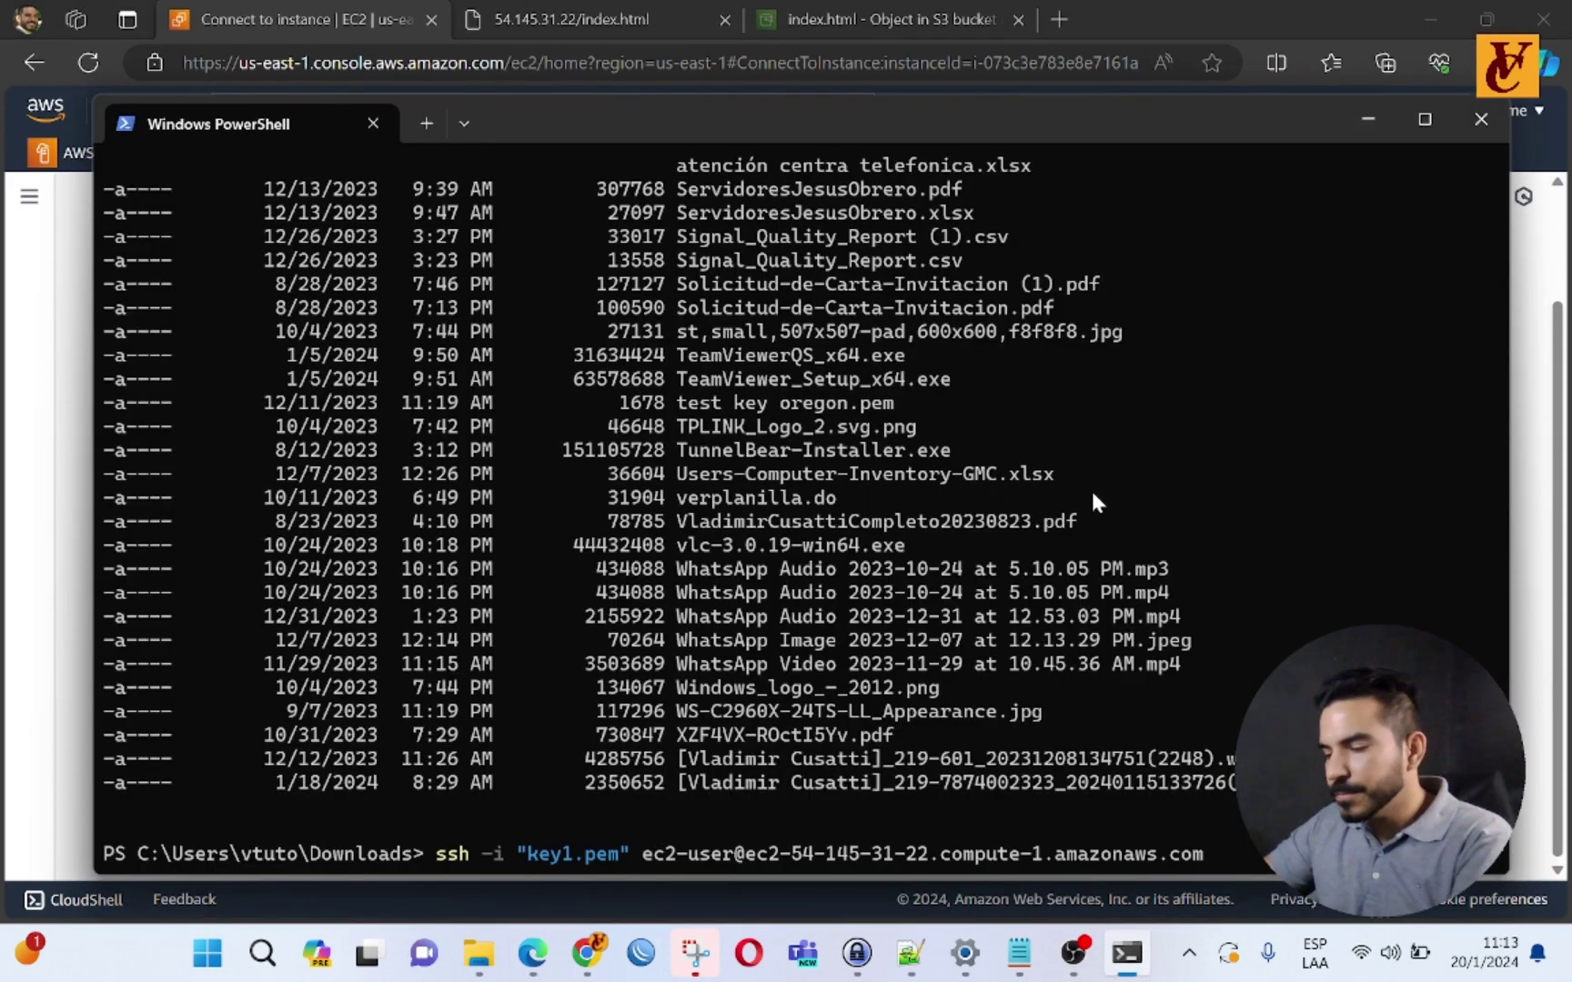
key(Return)
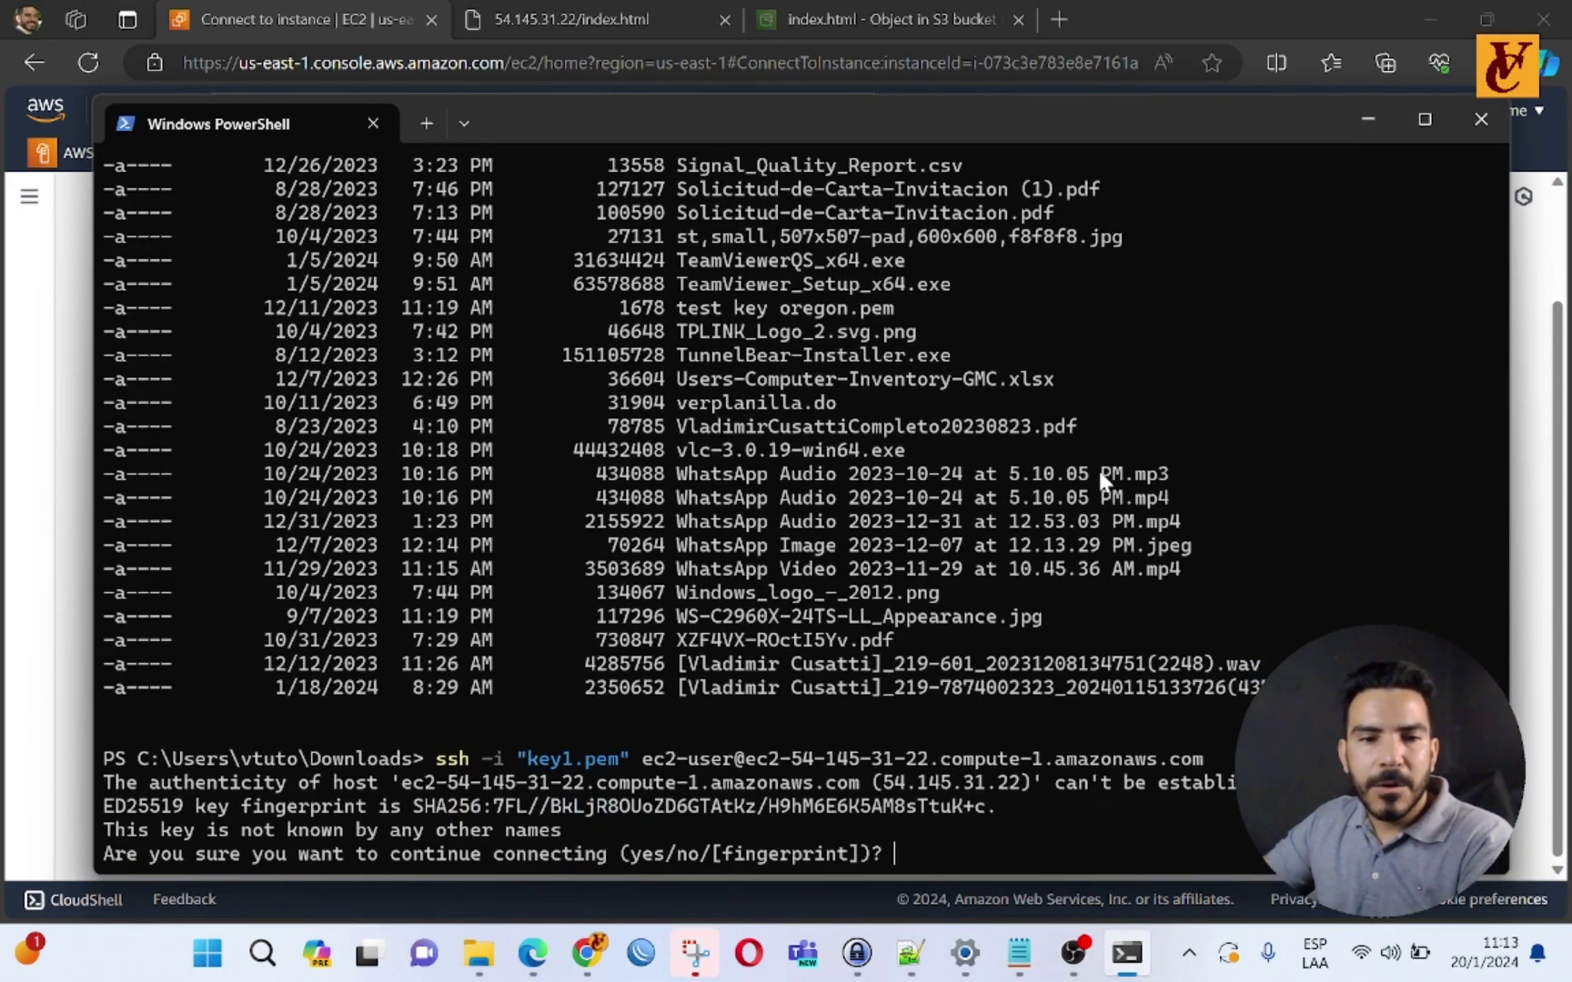
text(yes)
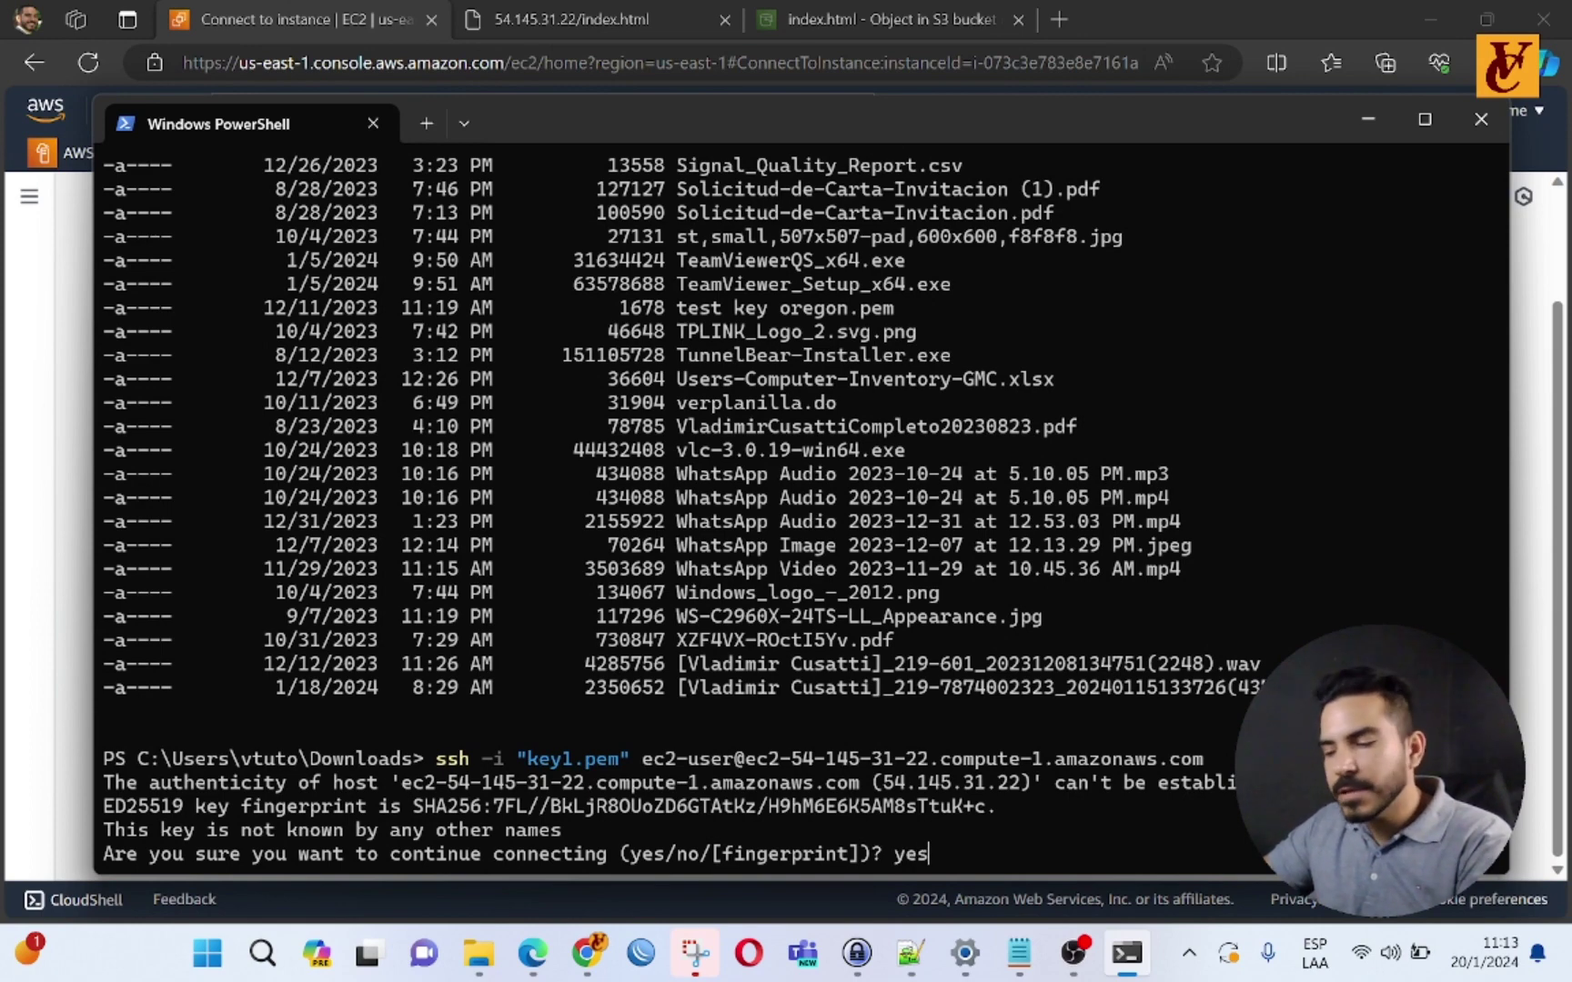
key(Return)
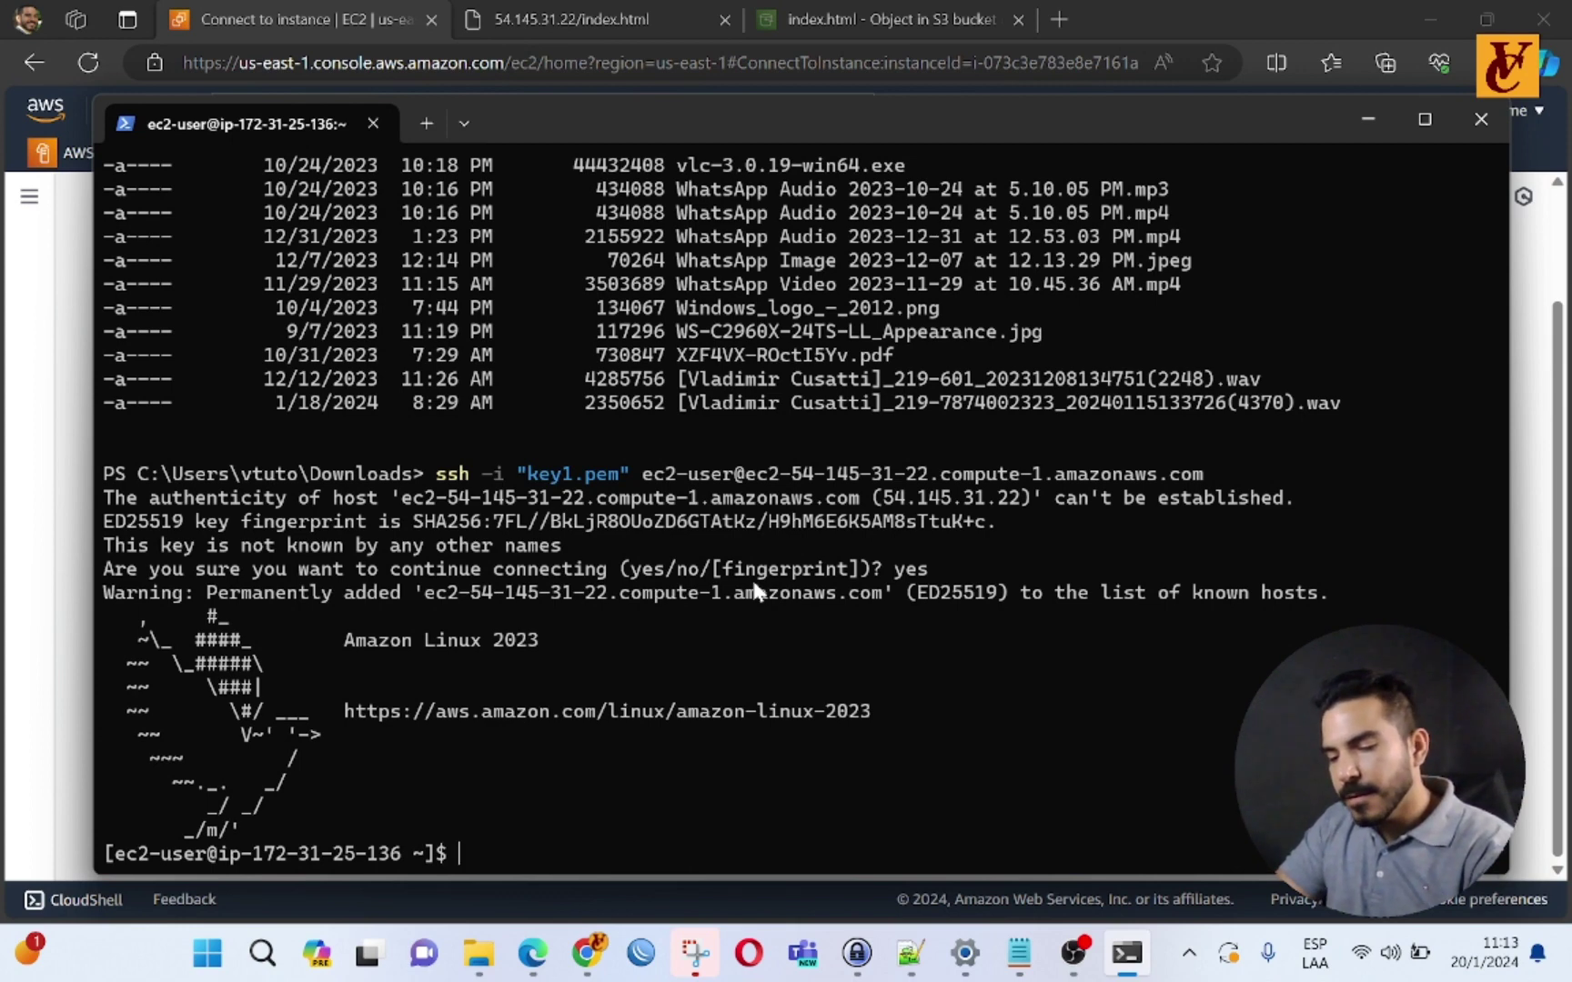
Step: Open /var/www/html/index.html in the nano editor on the instance
text(nano )
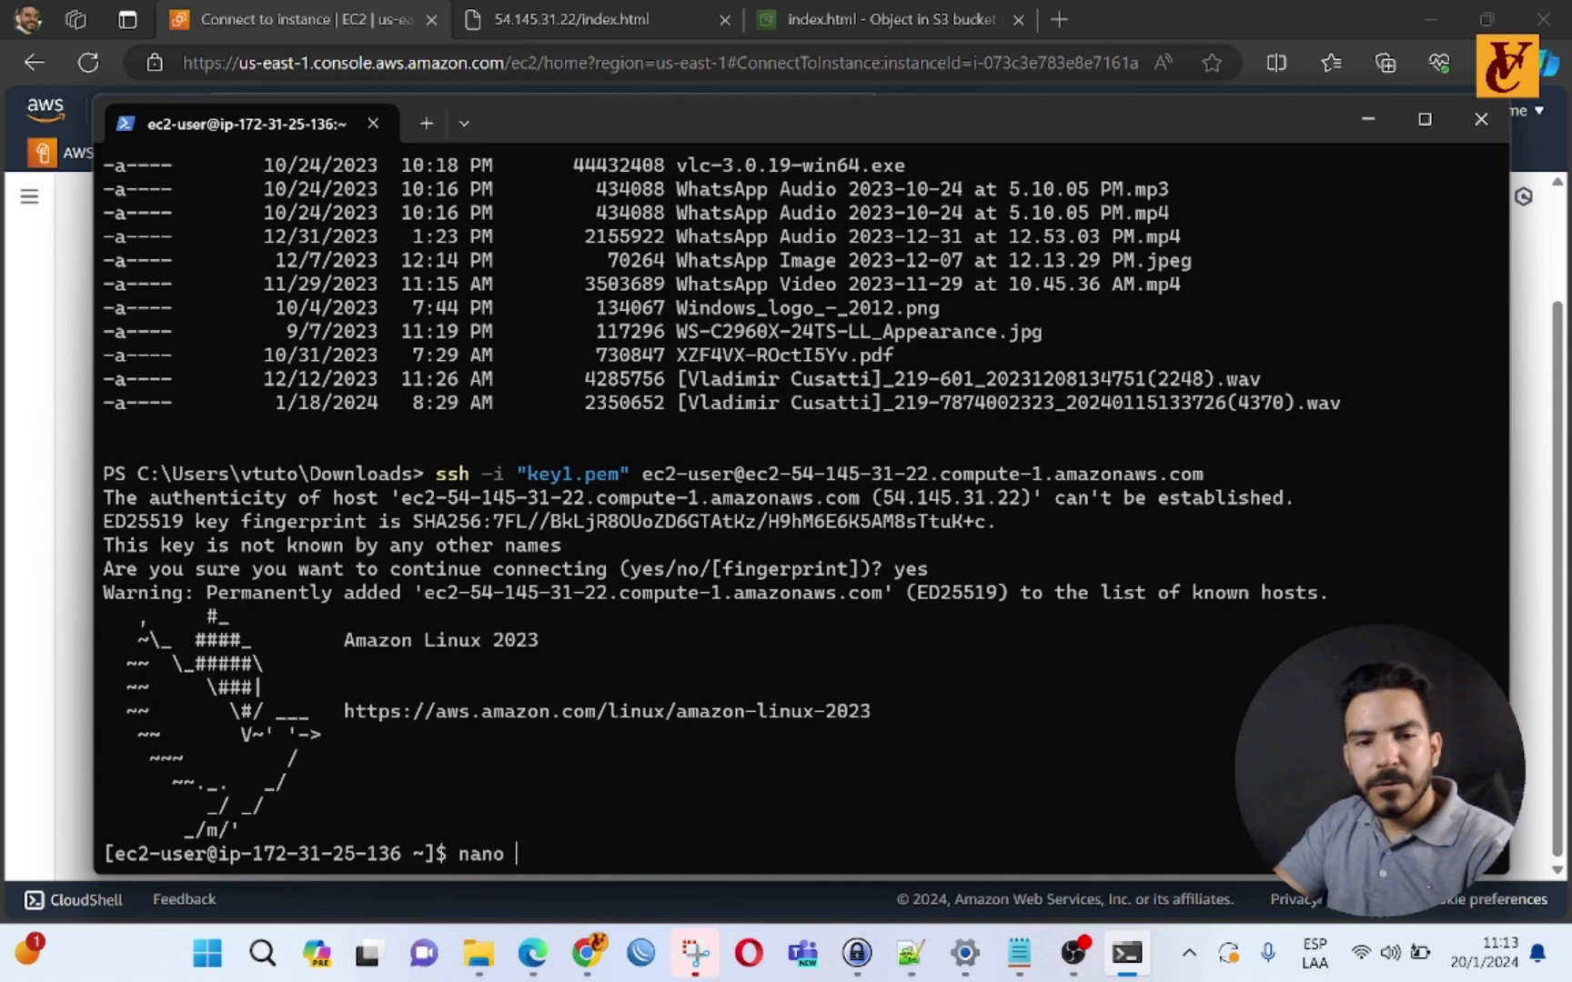
text(/var)
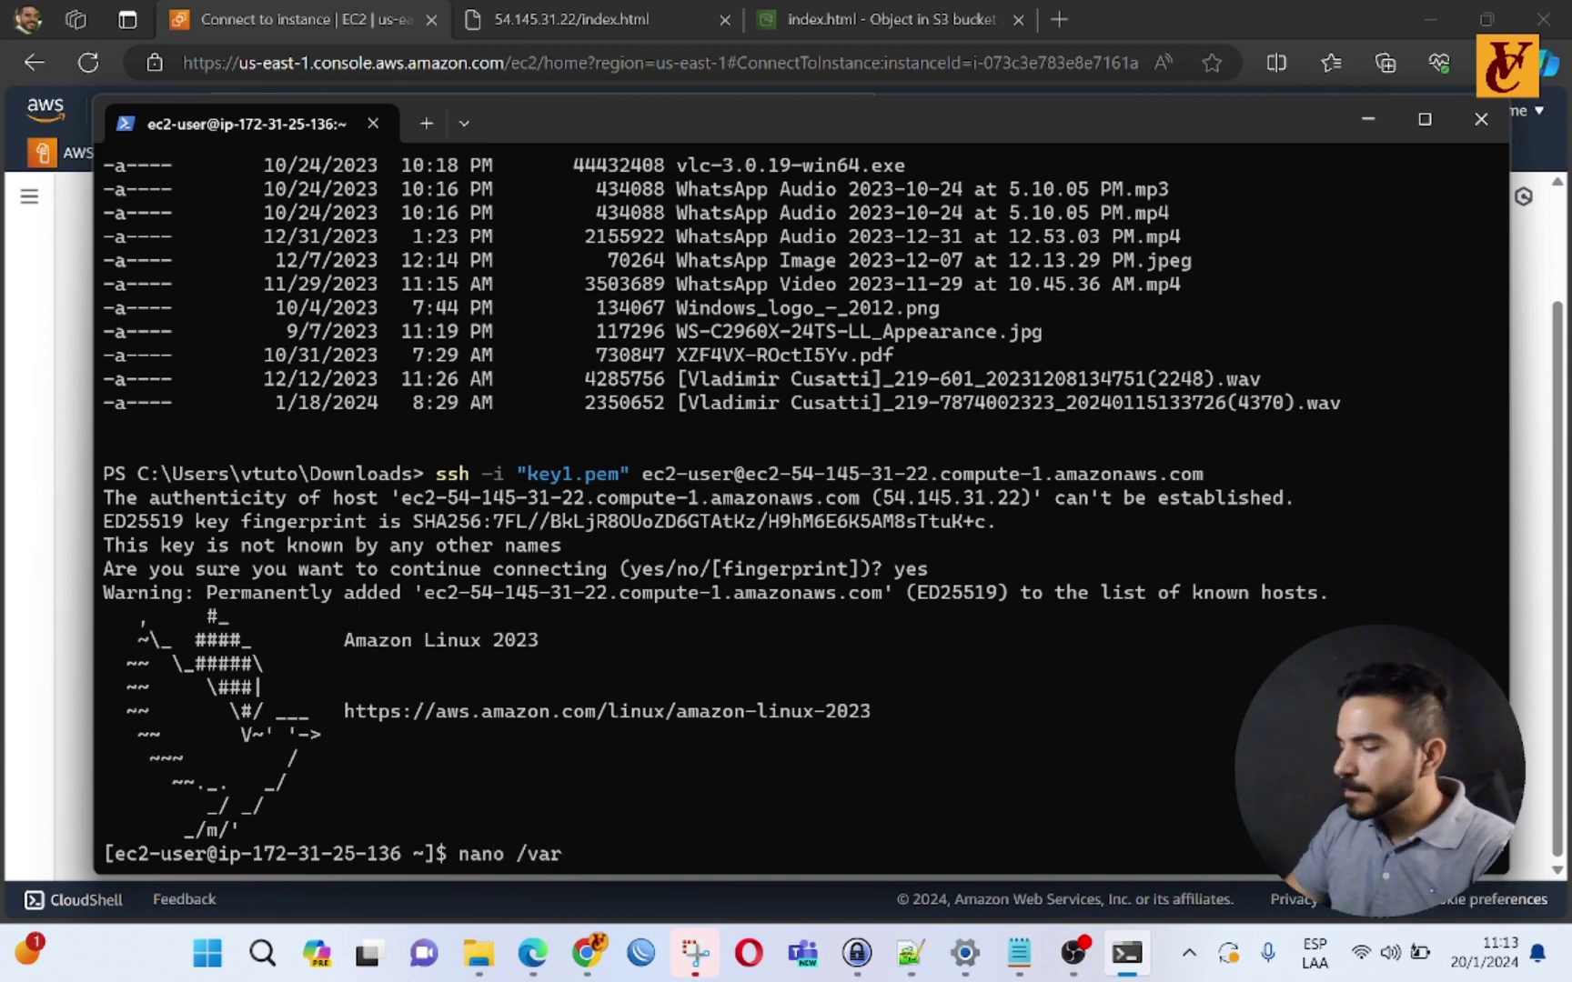
text(/www/)
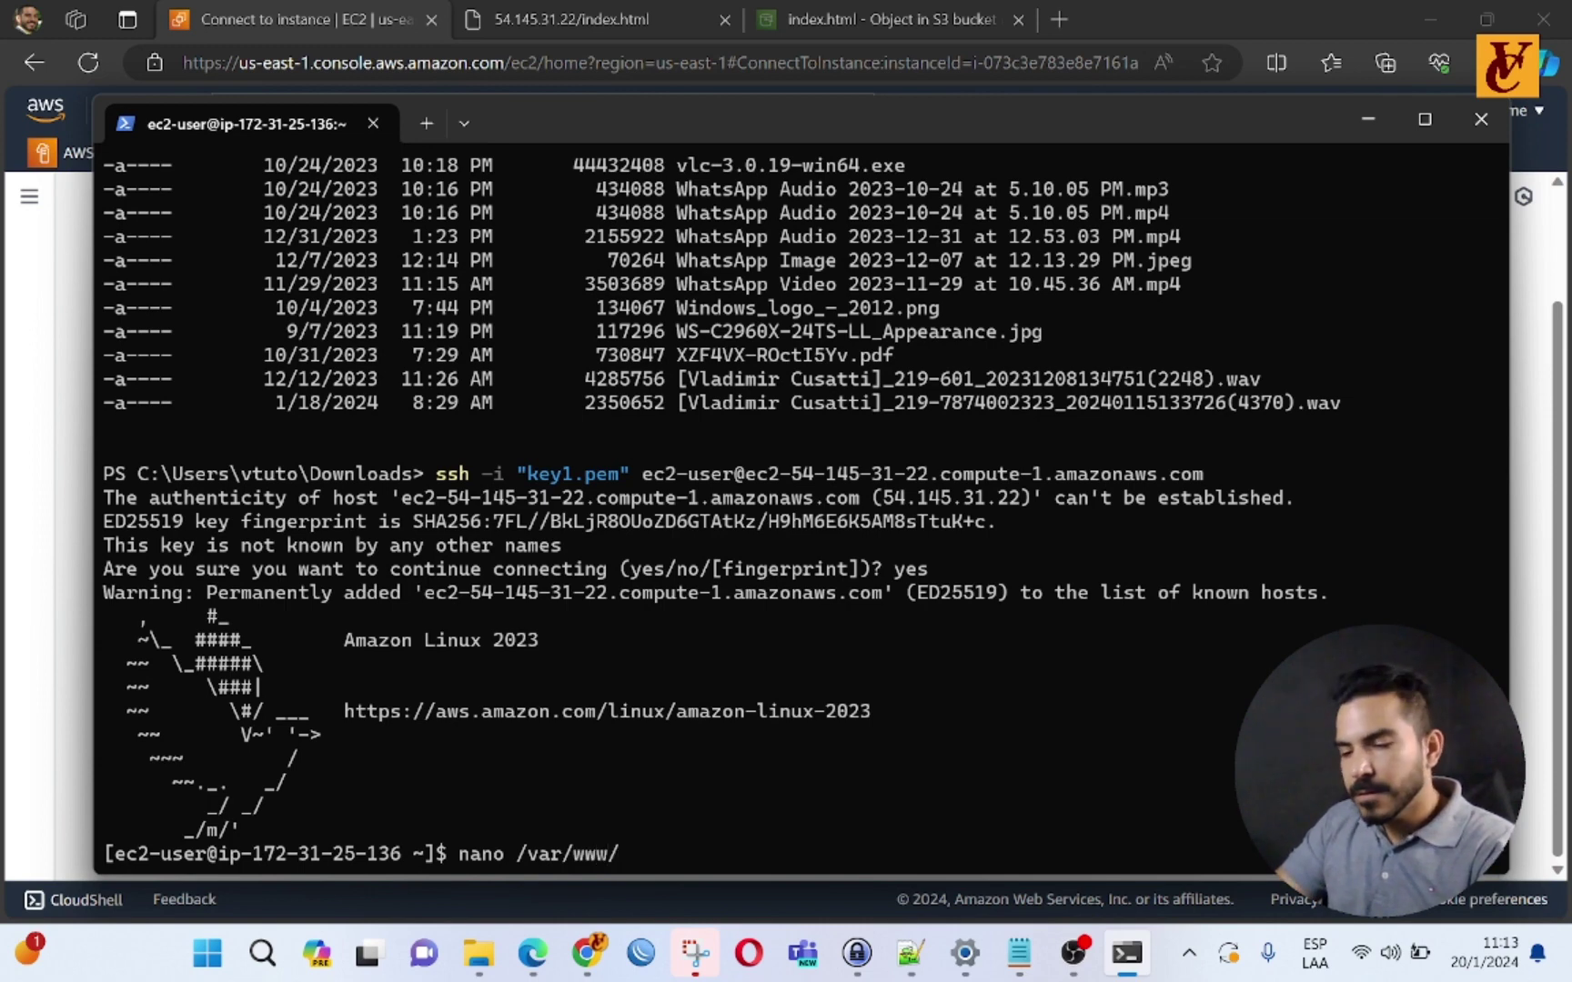
text(hat)
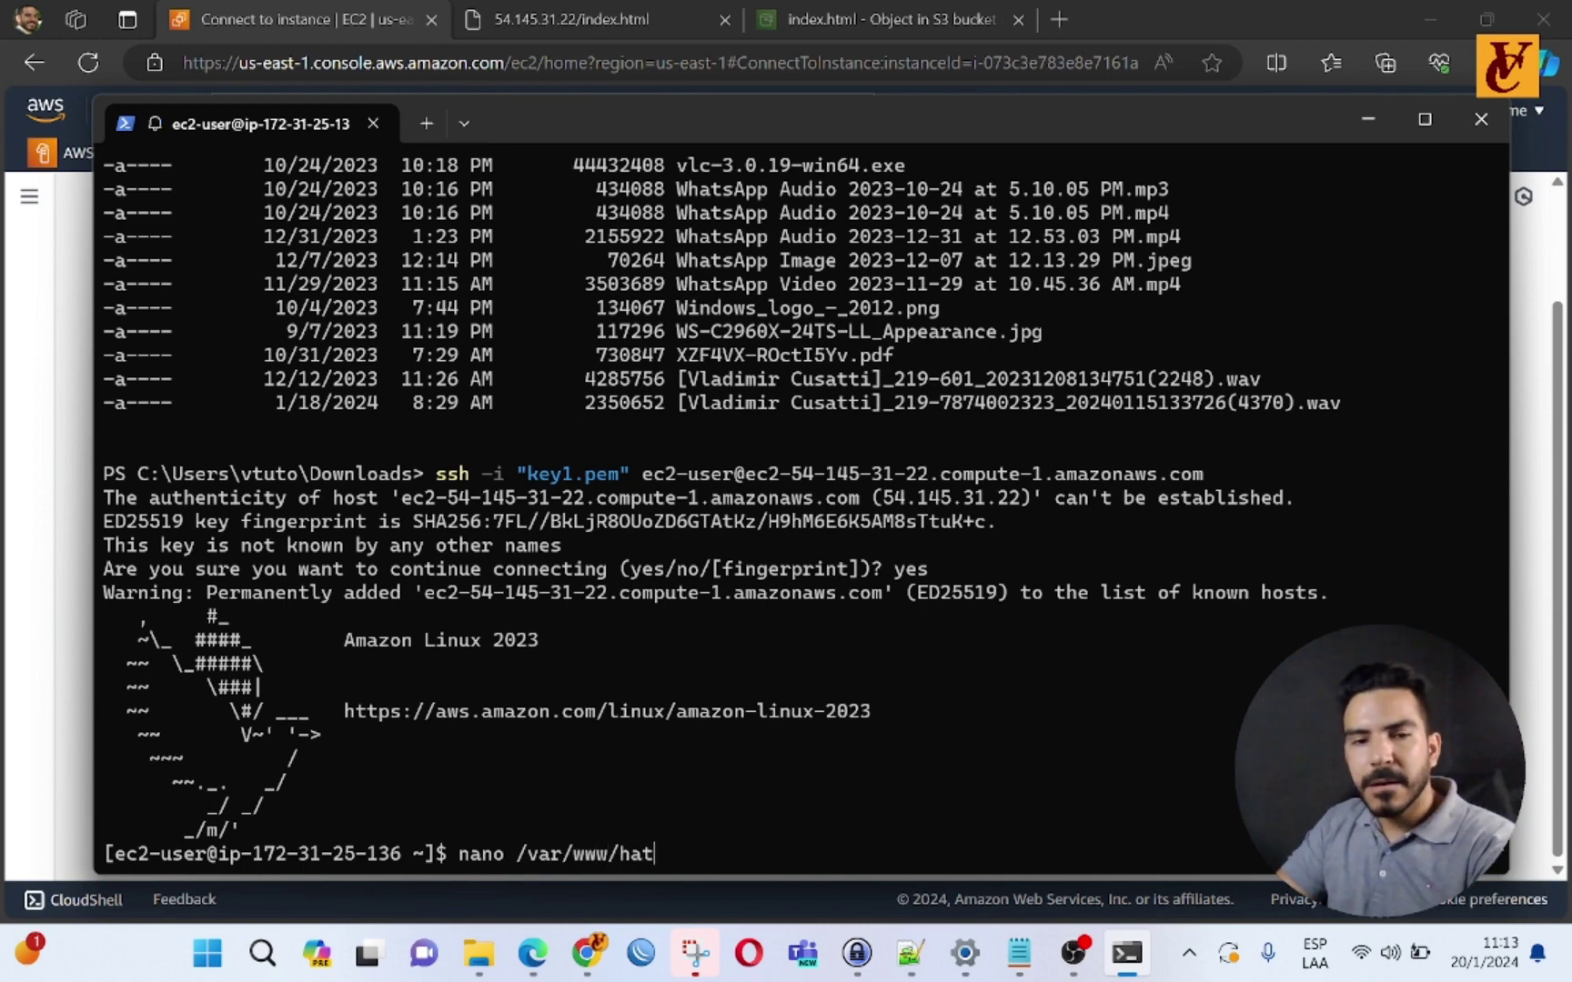
key(BackSpace)
key(BackSpace)
key(Tab)
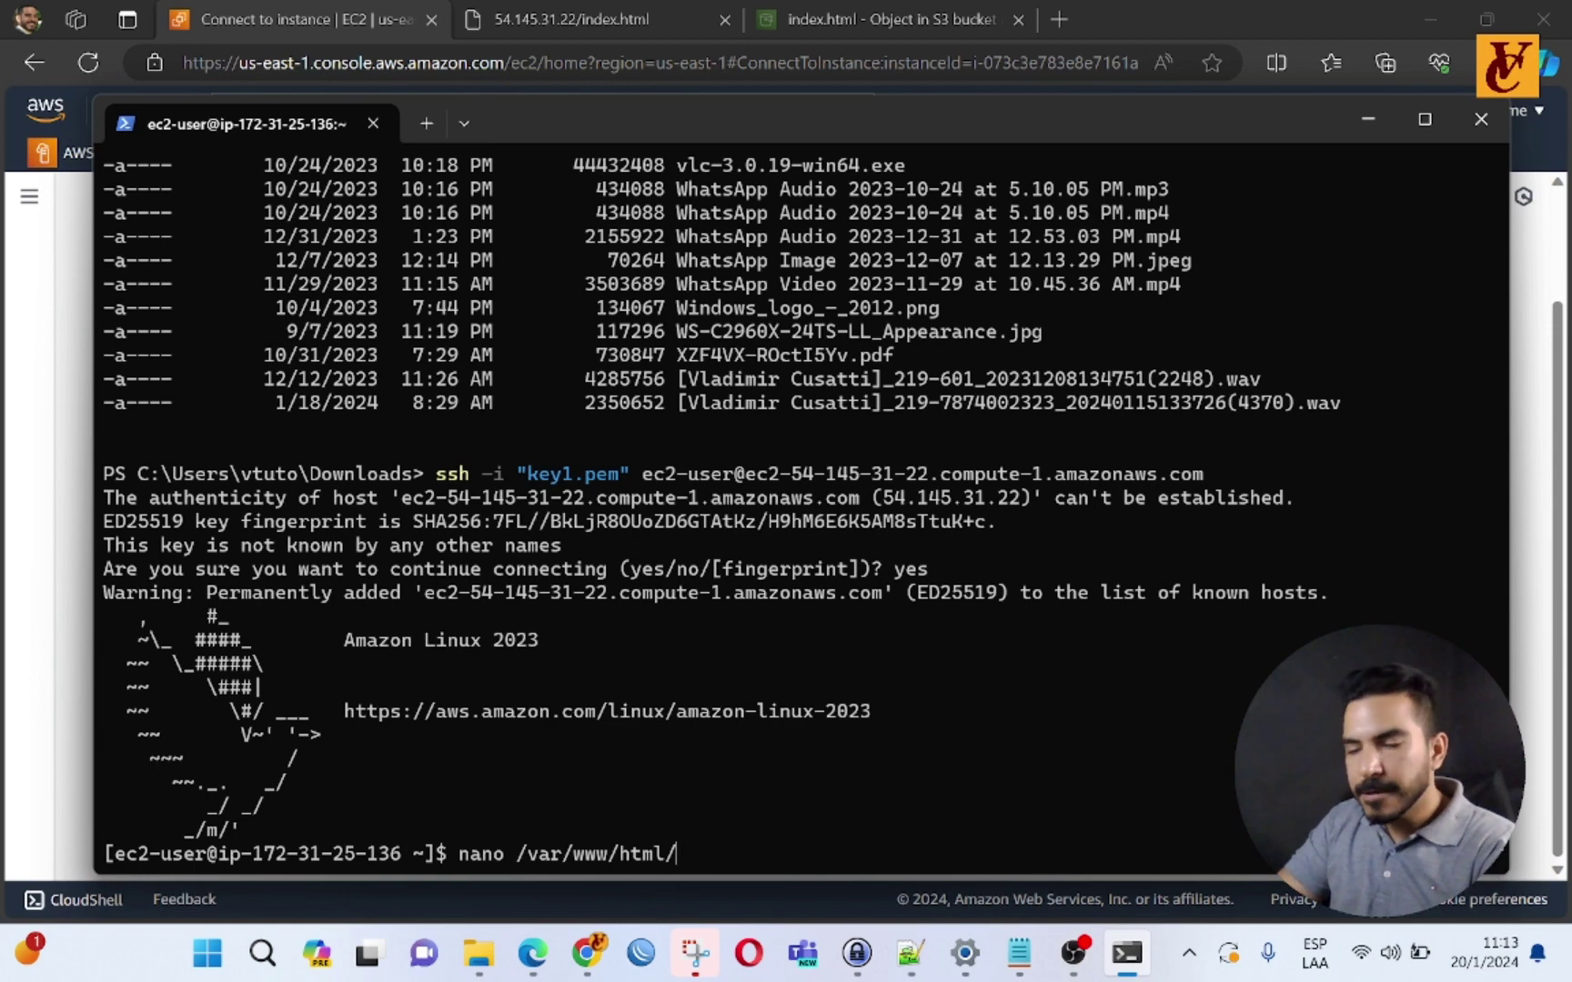
text(in)
key(Tab)
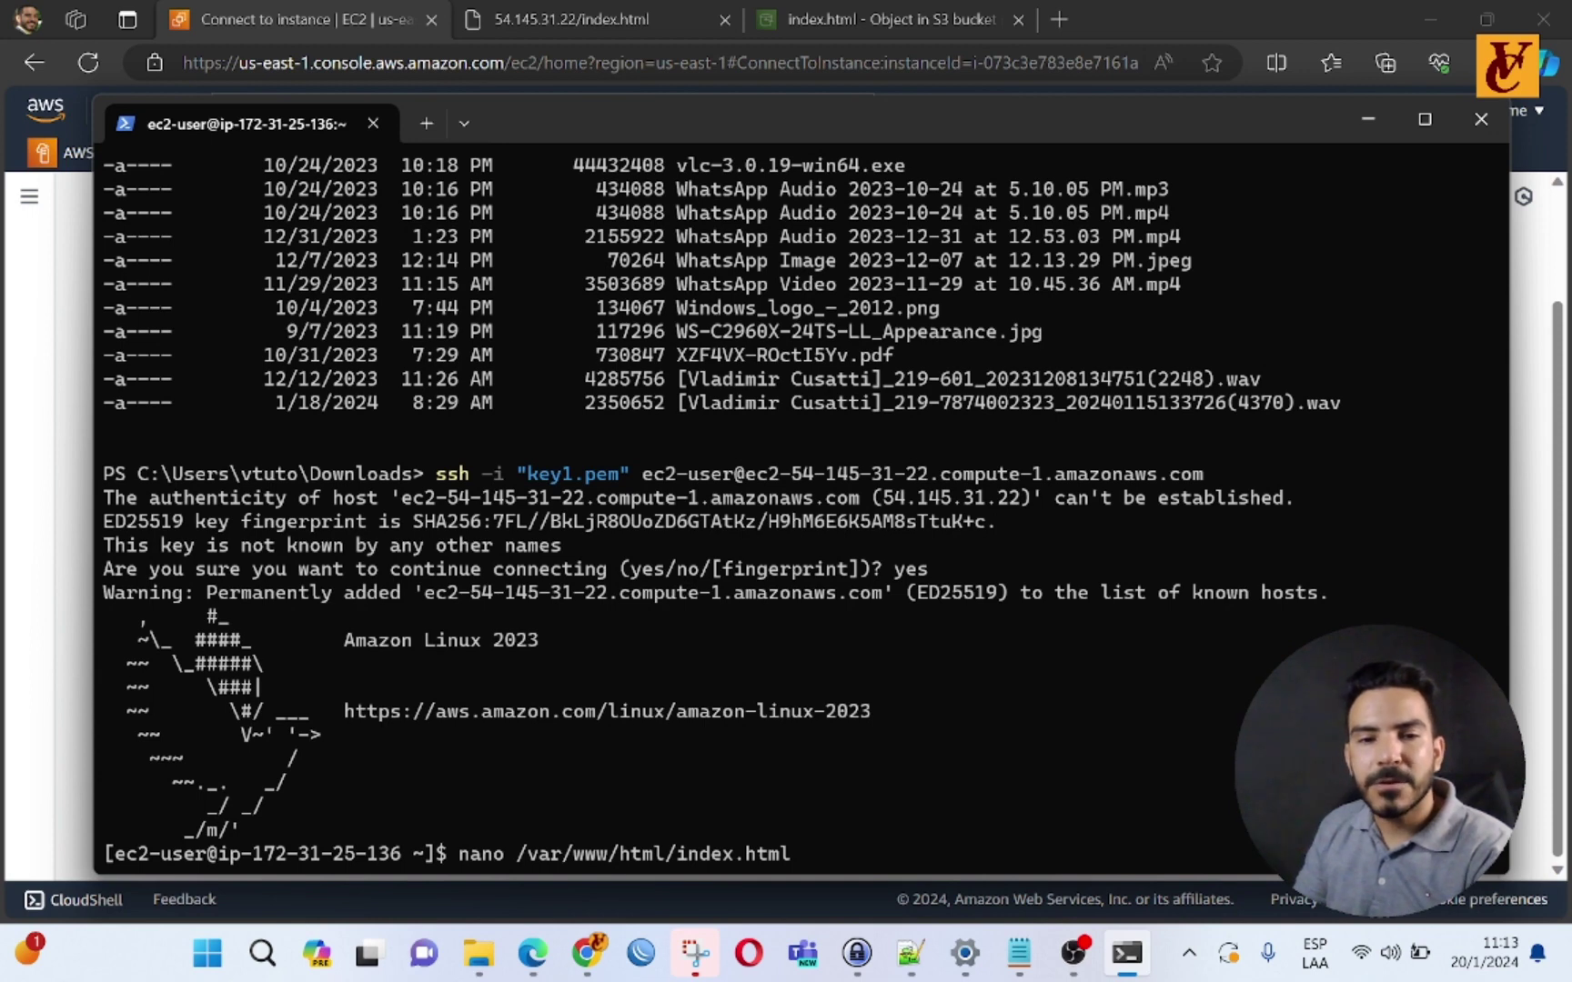
key(Return)
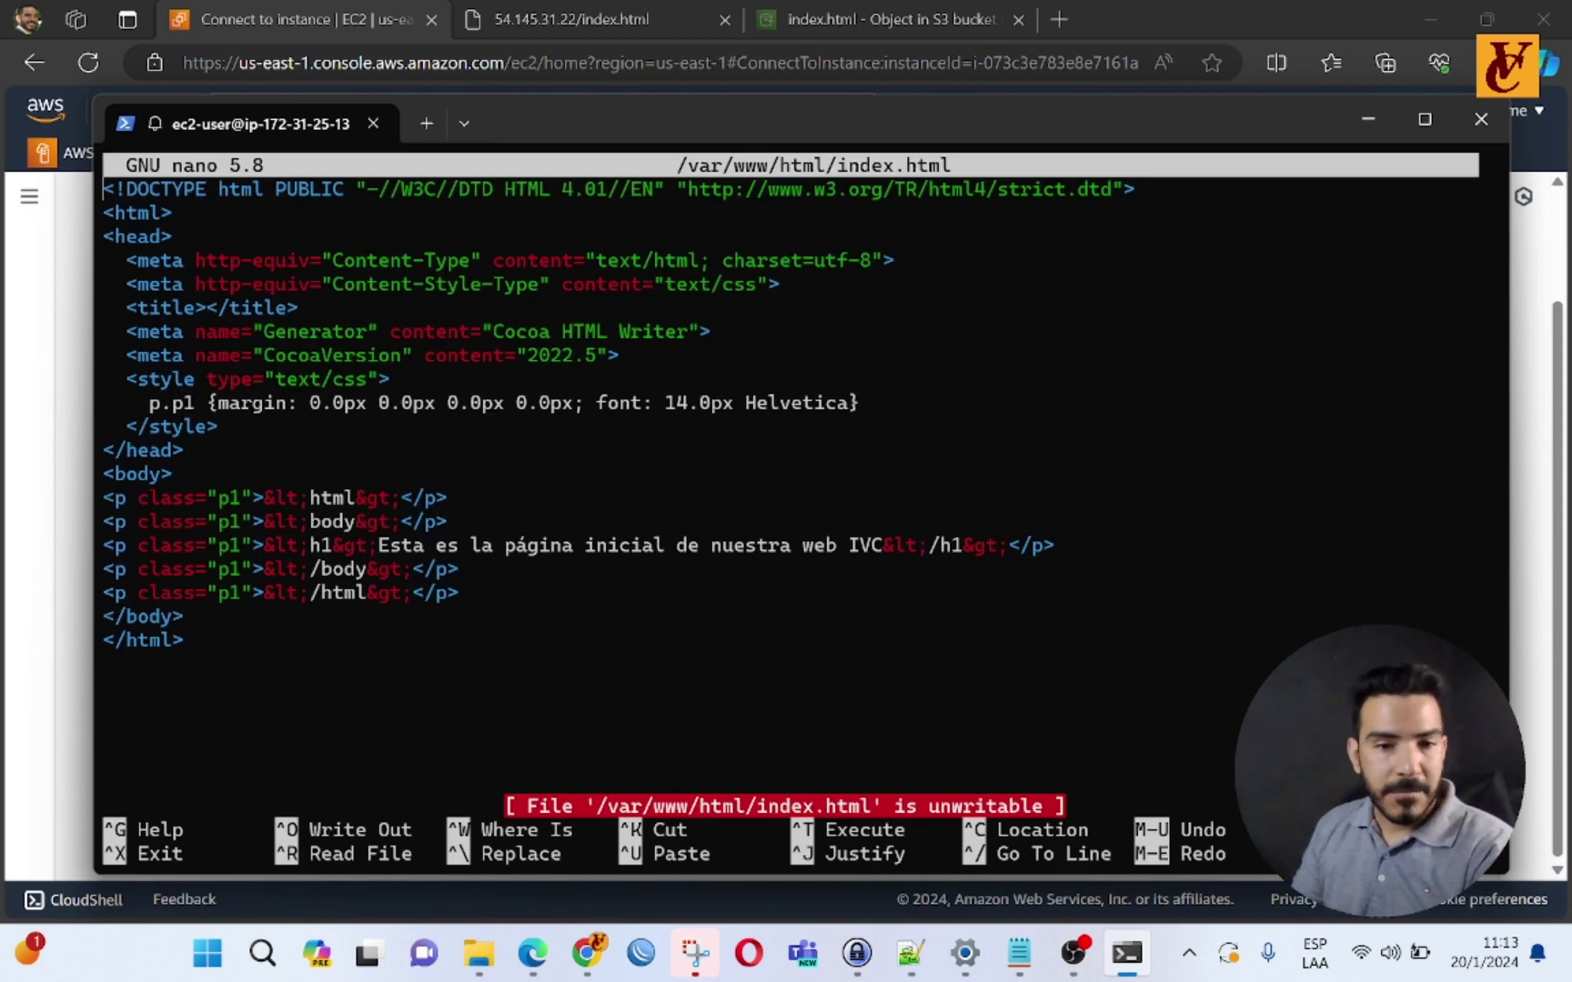
Step: Try to save index.html with its body reduced to a single h1 heading, and exit nano discarding the changes
key(Down)
key(Down)
key(Down)
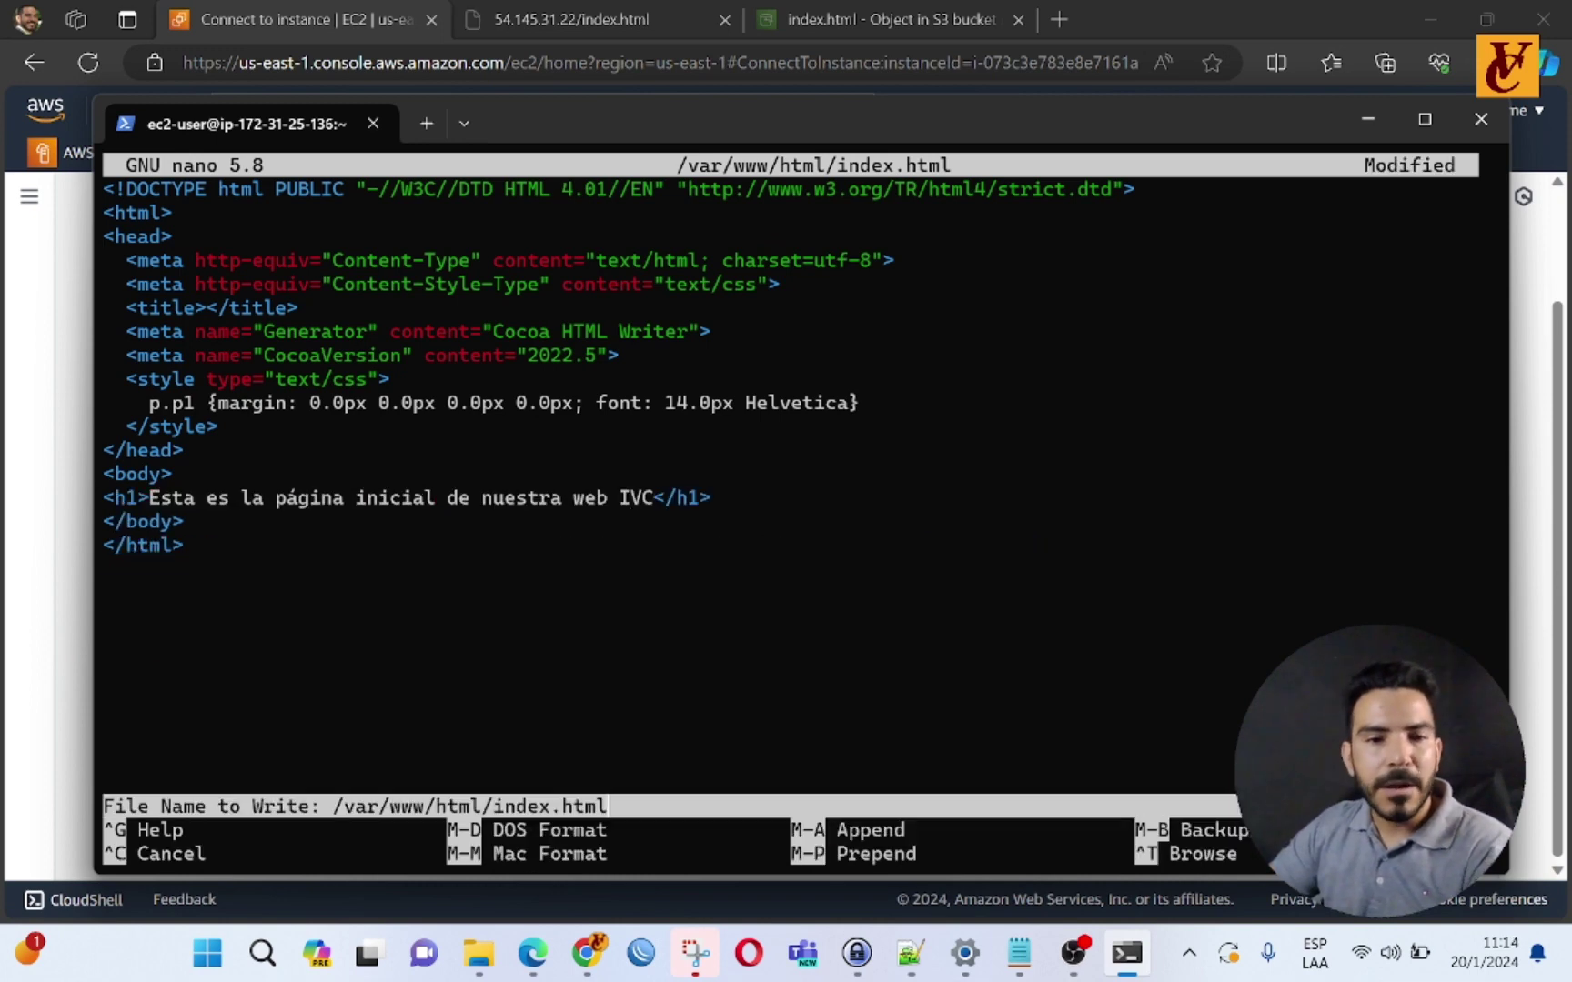
key(Return)
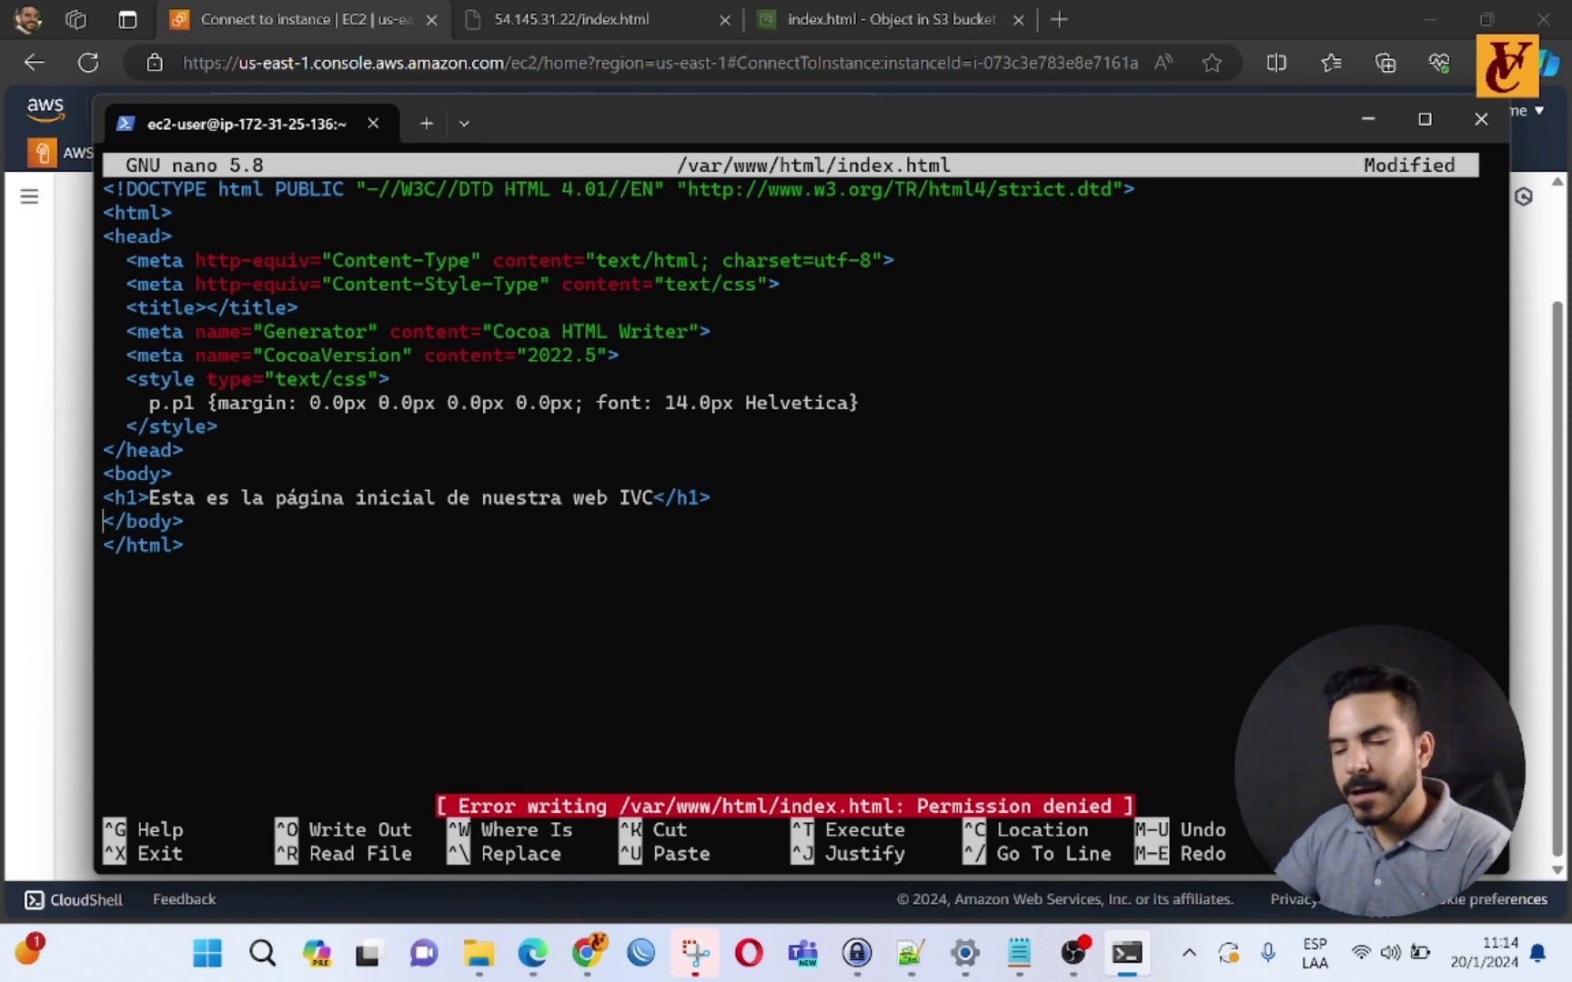
key(ctrl+x)
text(n)
Step: Switch to the root user with sudo su and reopen /var/www/html/index.html in nano
text(sudo su)
key(Return)
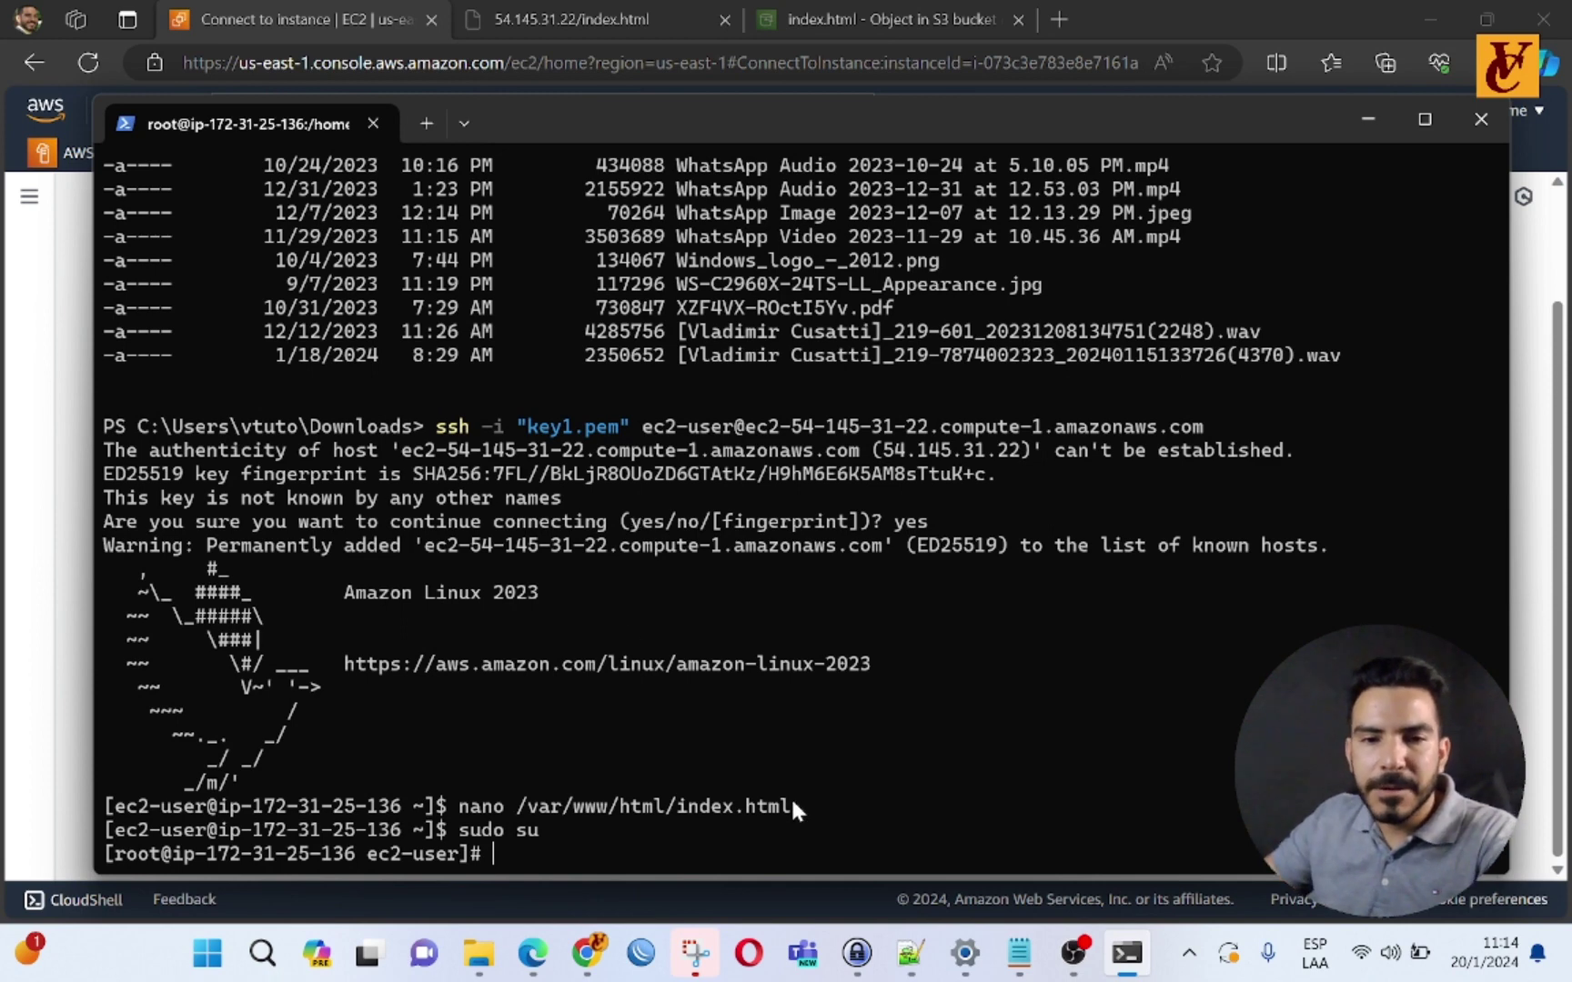
key(Up)
key(Return)
Step: Delete the two paragraph lines in the body that hold the escaped opening html and body tags
key(Down)
key(Down)
key(Down)
key(Down)
key(Down)
key(Down)
key(Down)
key(Down)
key(Down)
key(Down)
key(Down)
key(Down)
key(Down)
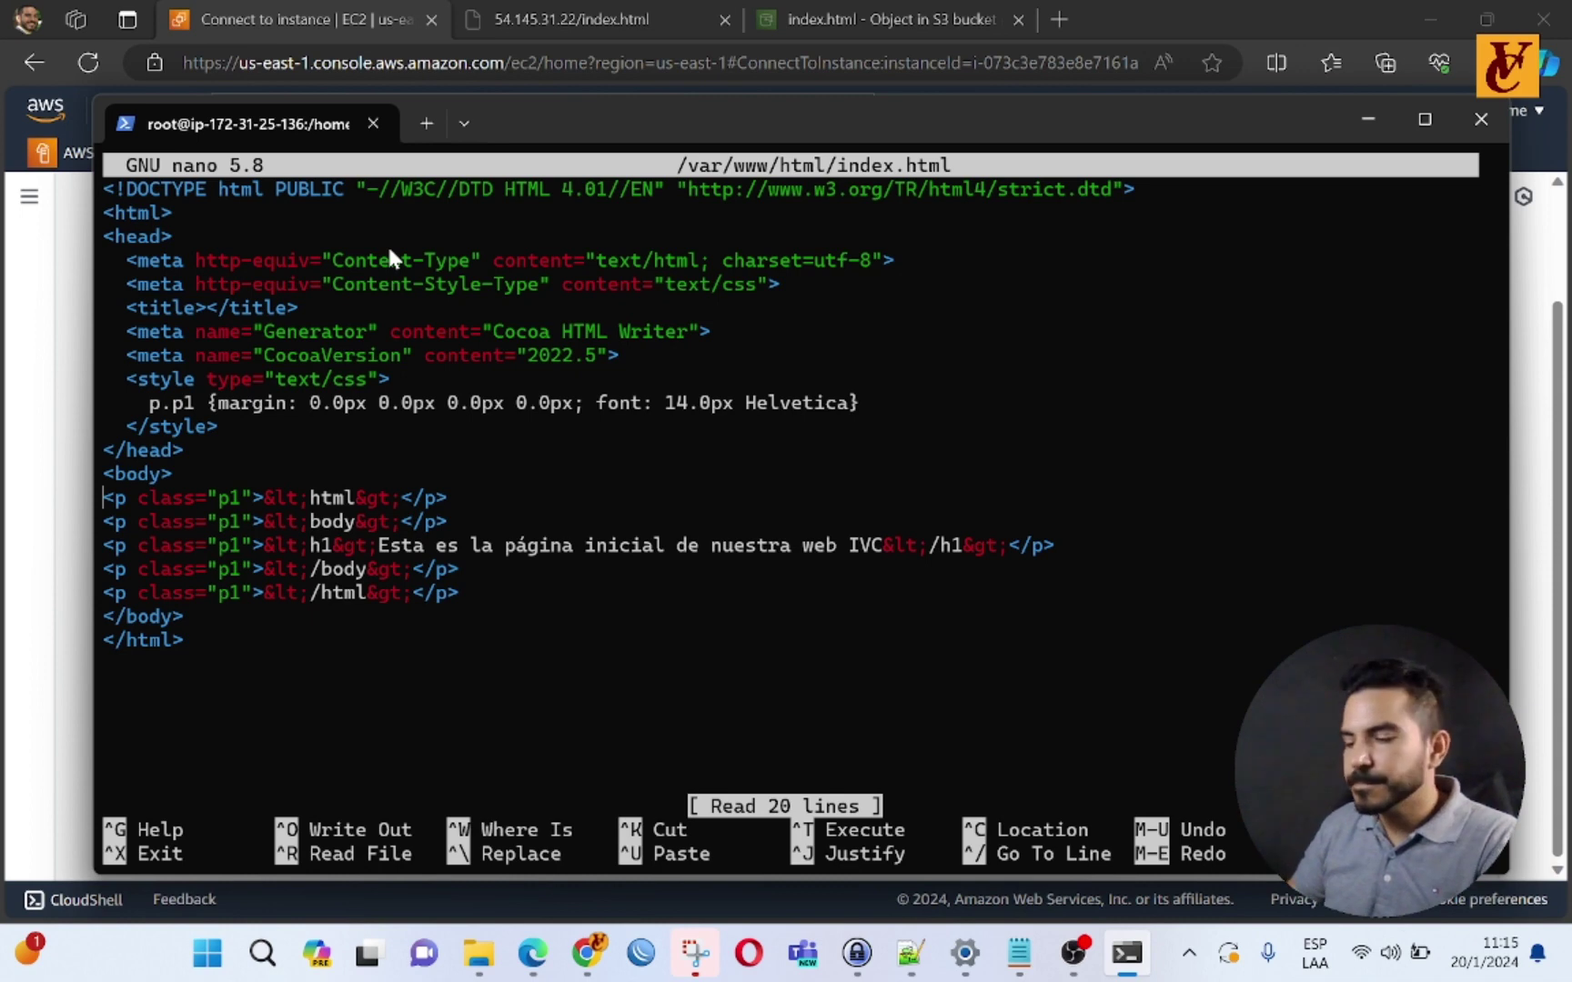
key(ctrl+k)
key(ctrl+k)
Step: Replace the heading line's opening p class="p1" tag and escaped h1 text with a plain <h1> tag
key(Right)
key(Delete)
key(Delete)
key(Delete)
key(Delete)
key(Delete)
key(Delete)
key(Delete)
key(Delete)
key(Delete)
key(Delete)
key(Delete)
key(Delete)
text(h1)
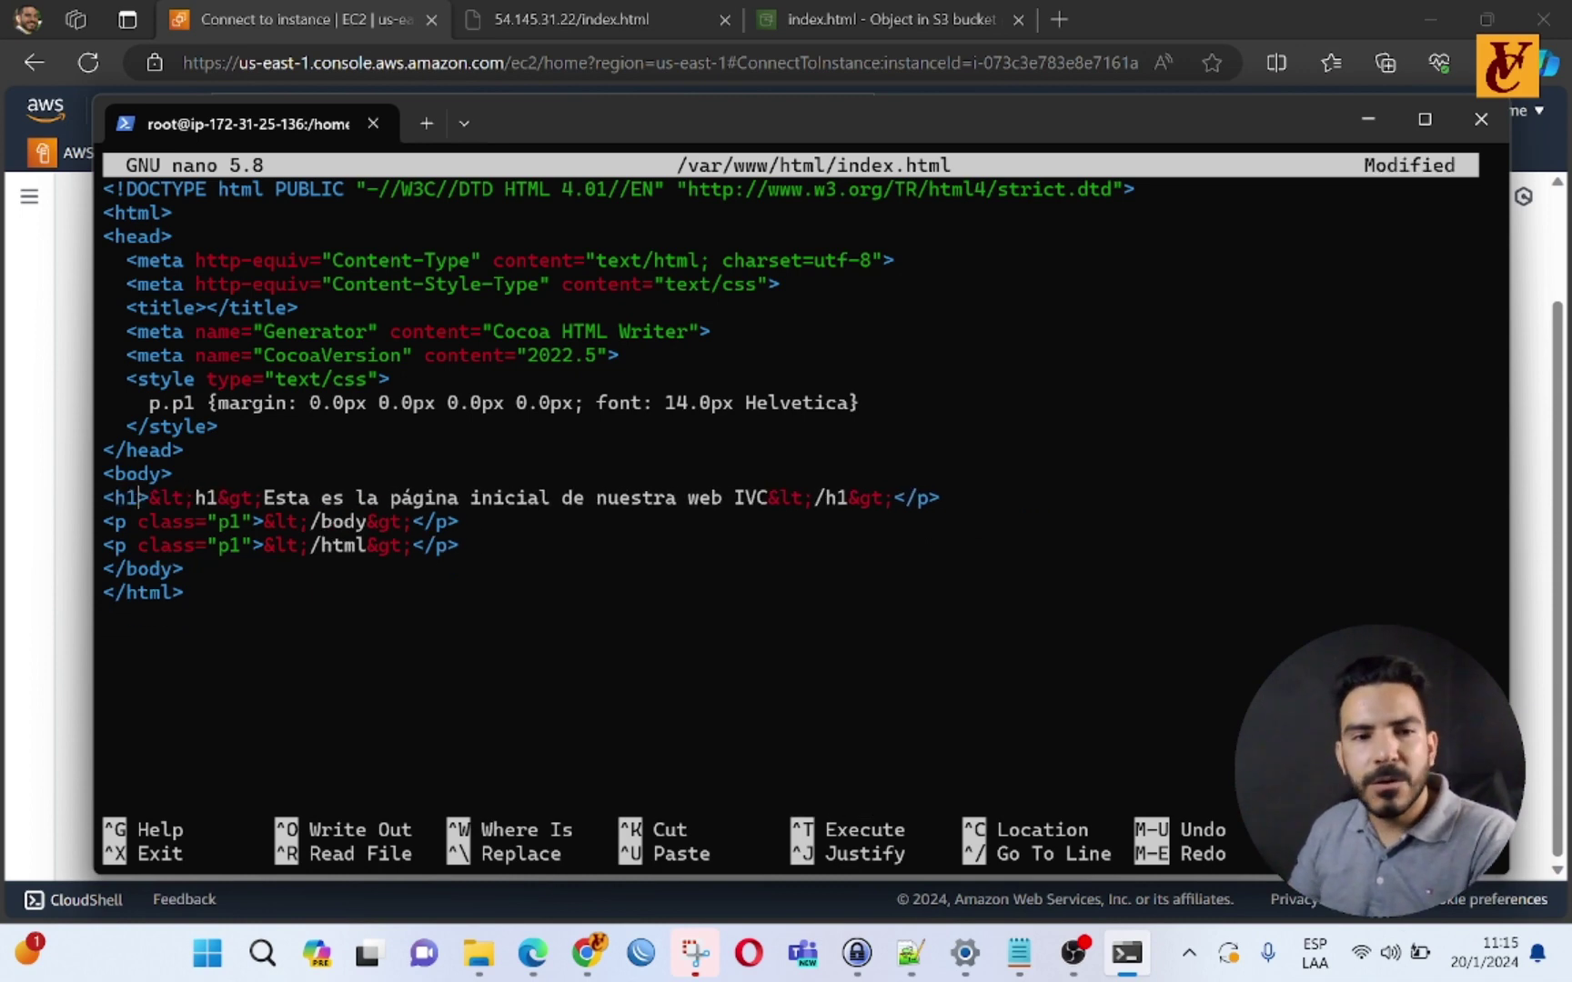
key(Right)
key(Delete)
key(Delete)
key(Delete)
key(Delete)
key(Delete)
key(Delete)
key(Delete)
key(Delete)
key(Delete)
key(Delete)
Step: Replace the escaped closing h1 text and closing p tag at the end of the heading line with </h1>
key(Right)
key(Right)
key(Right)
key(Right)
key(Right)
key(Right)
key(Right)
key(Right)
key(Right)
key(Right)
key(Right)
key(Right)
key(Right)
key(Right)
key(Right)
key(Right)
key(Right)
key(Right)
key(Right)
key(Right)
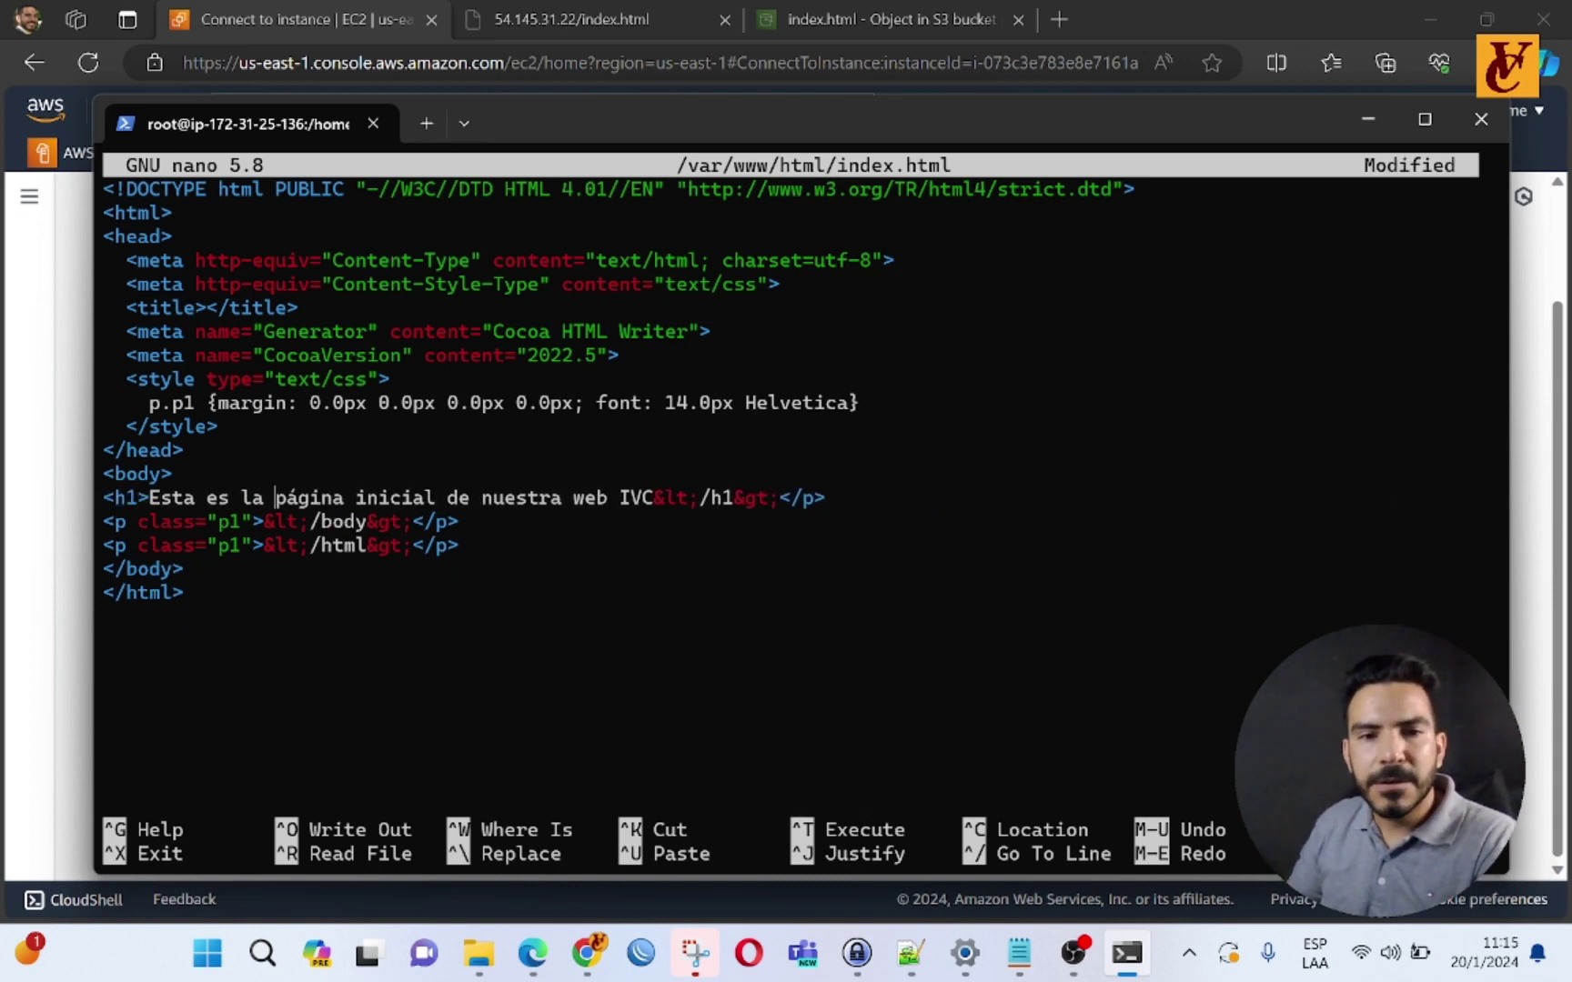
key(Delete)
key(Delete)
key(Delete)
key(Delete)
text(<)
key(Right)
key(Right)
key(Right)
key(Delete)
text(>)
key(Delete)
key(Delete)
key(Delete)
key(Delete)
key(Delete)
key(Delete)
key(Delete)
Step: Delete the two lines with the escaped closing body and html tags, and save index.html before leaving nano
key(Down)
key(ctrl+k)
key(ctrl+k)
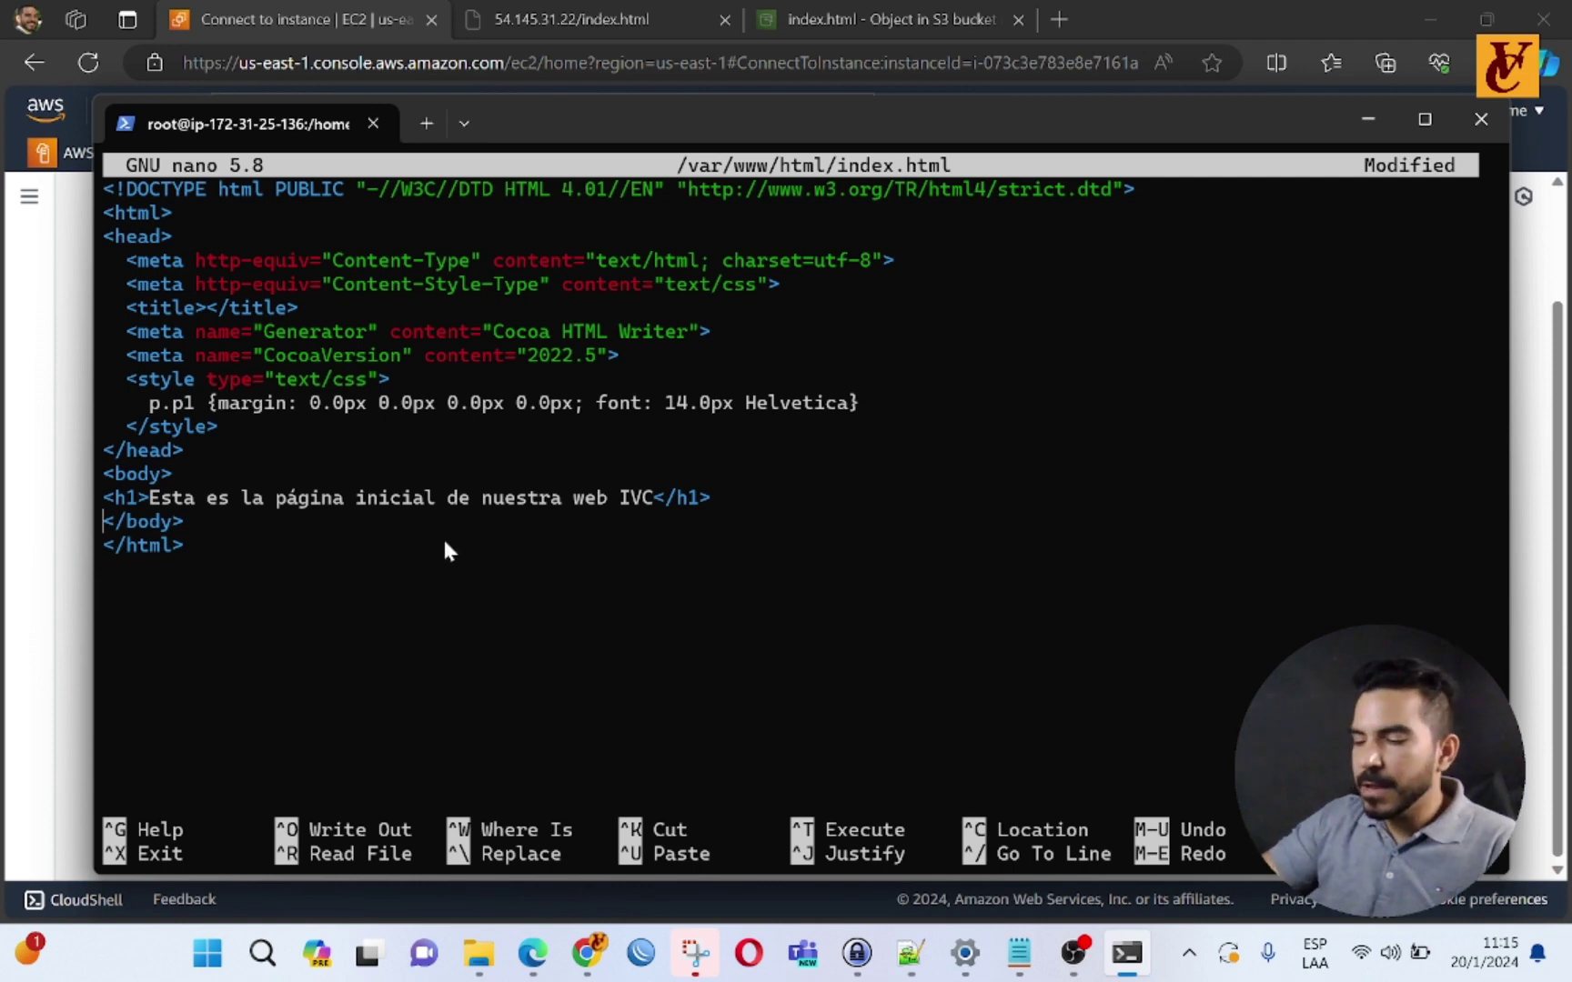
key(ctrl+o)
key(Return)
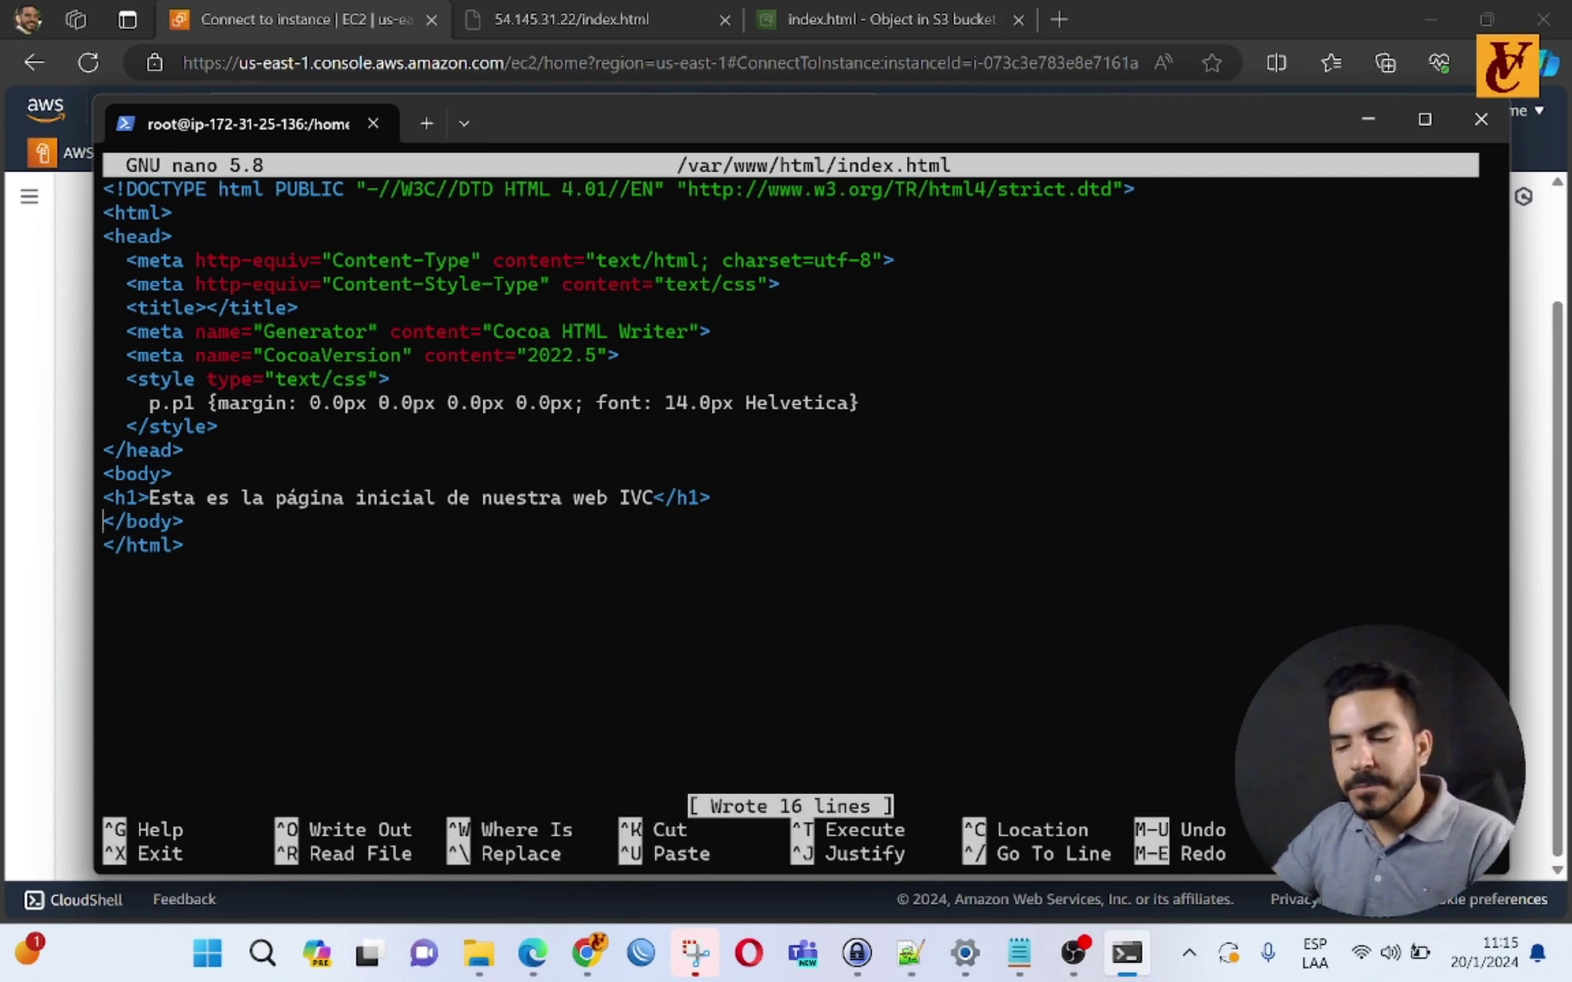
key(ctrl+x)
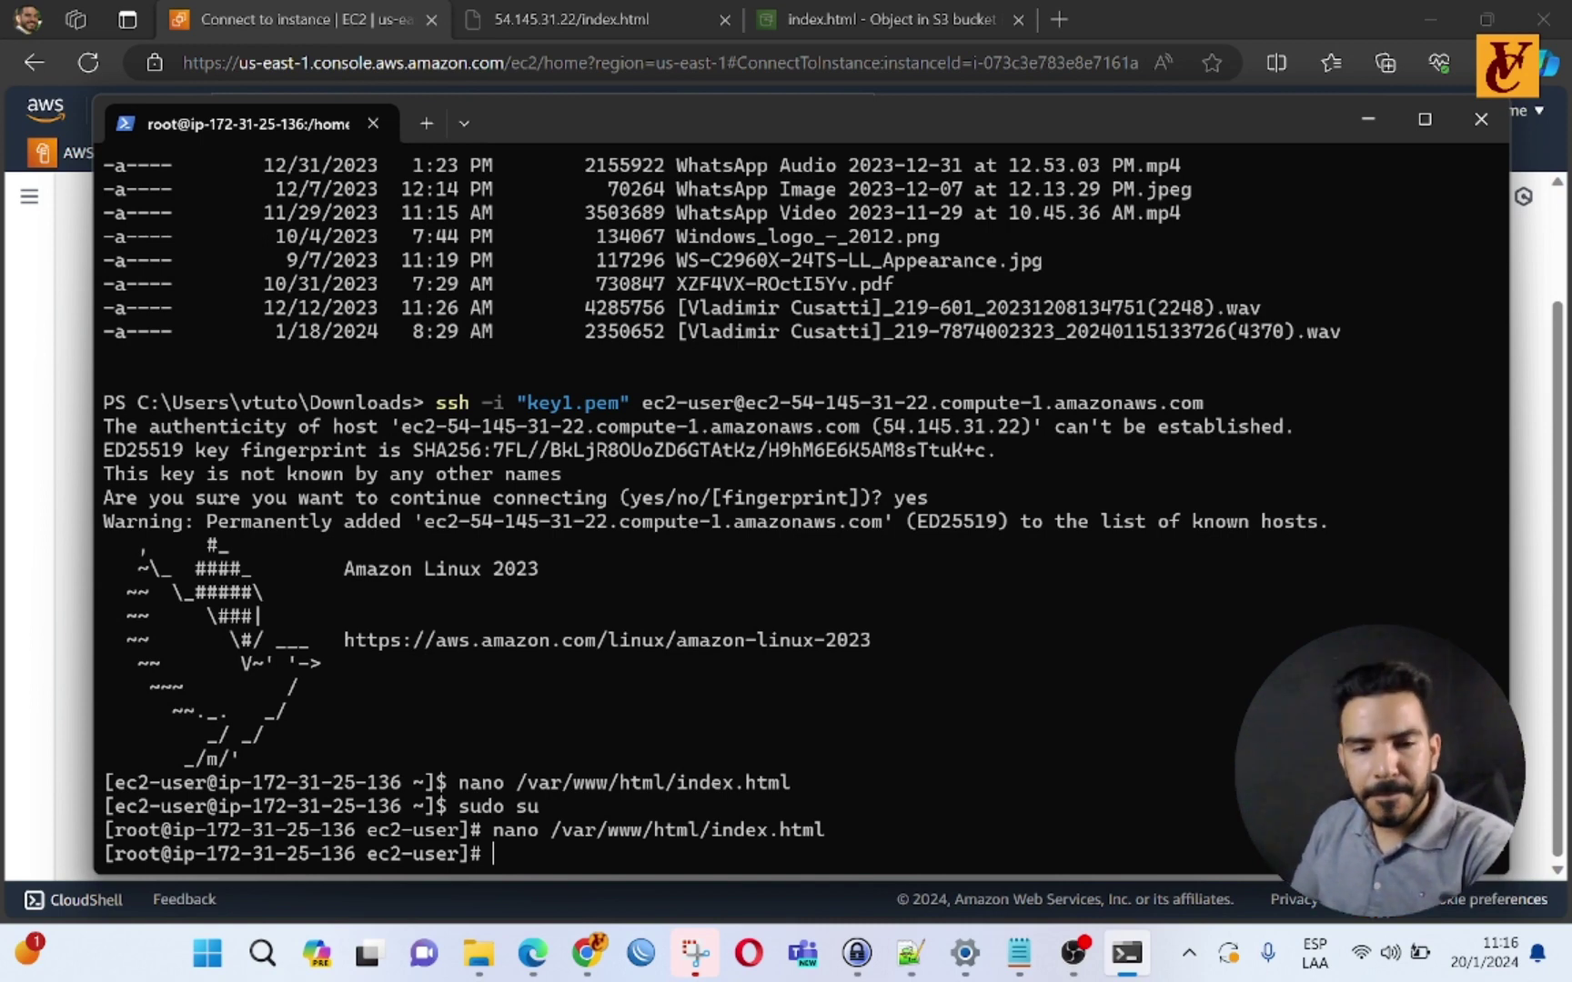
Step: Return to the browser page 54.145.31.22/index.html, reload it and check the heading
click(594, 18)
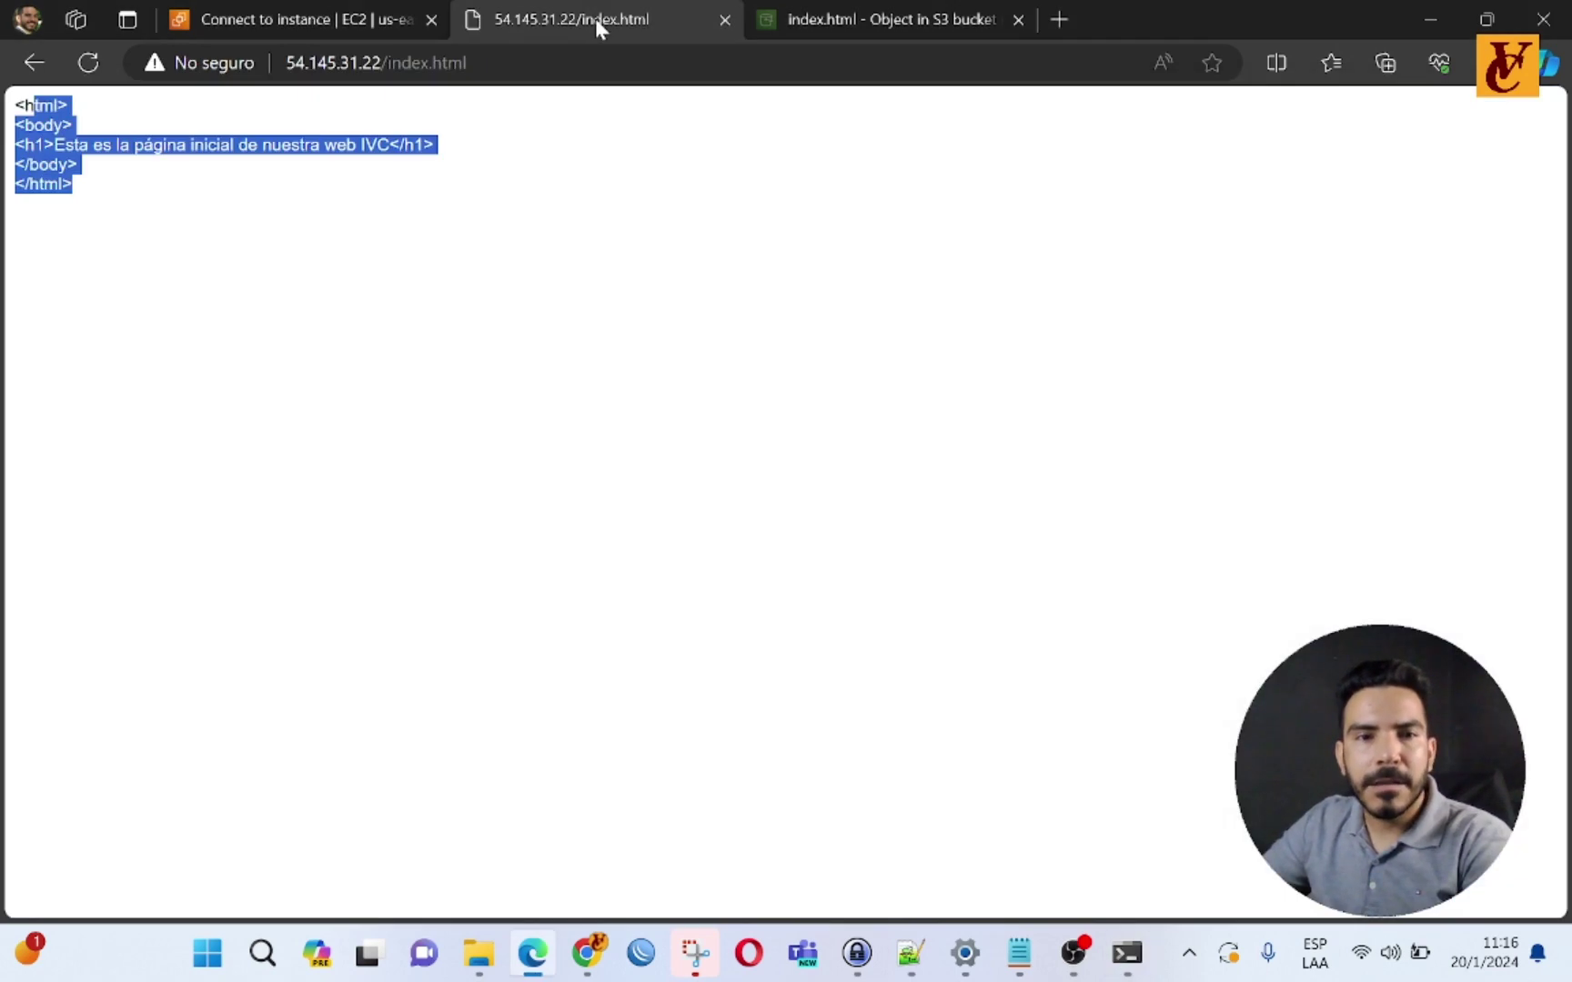
click(88, 62)
drag(778, 152, 13, 146)
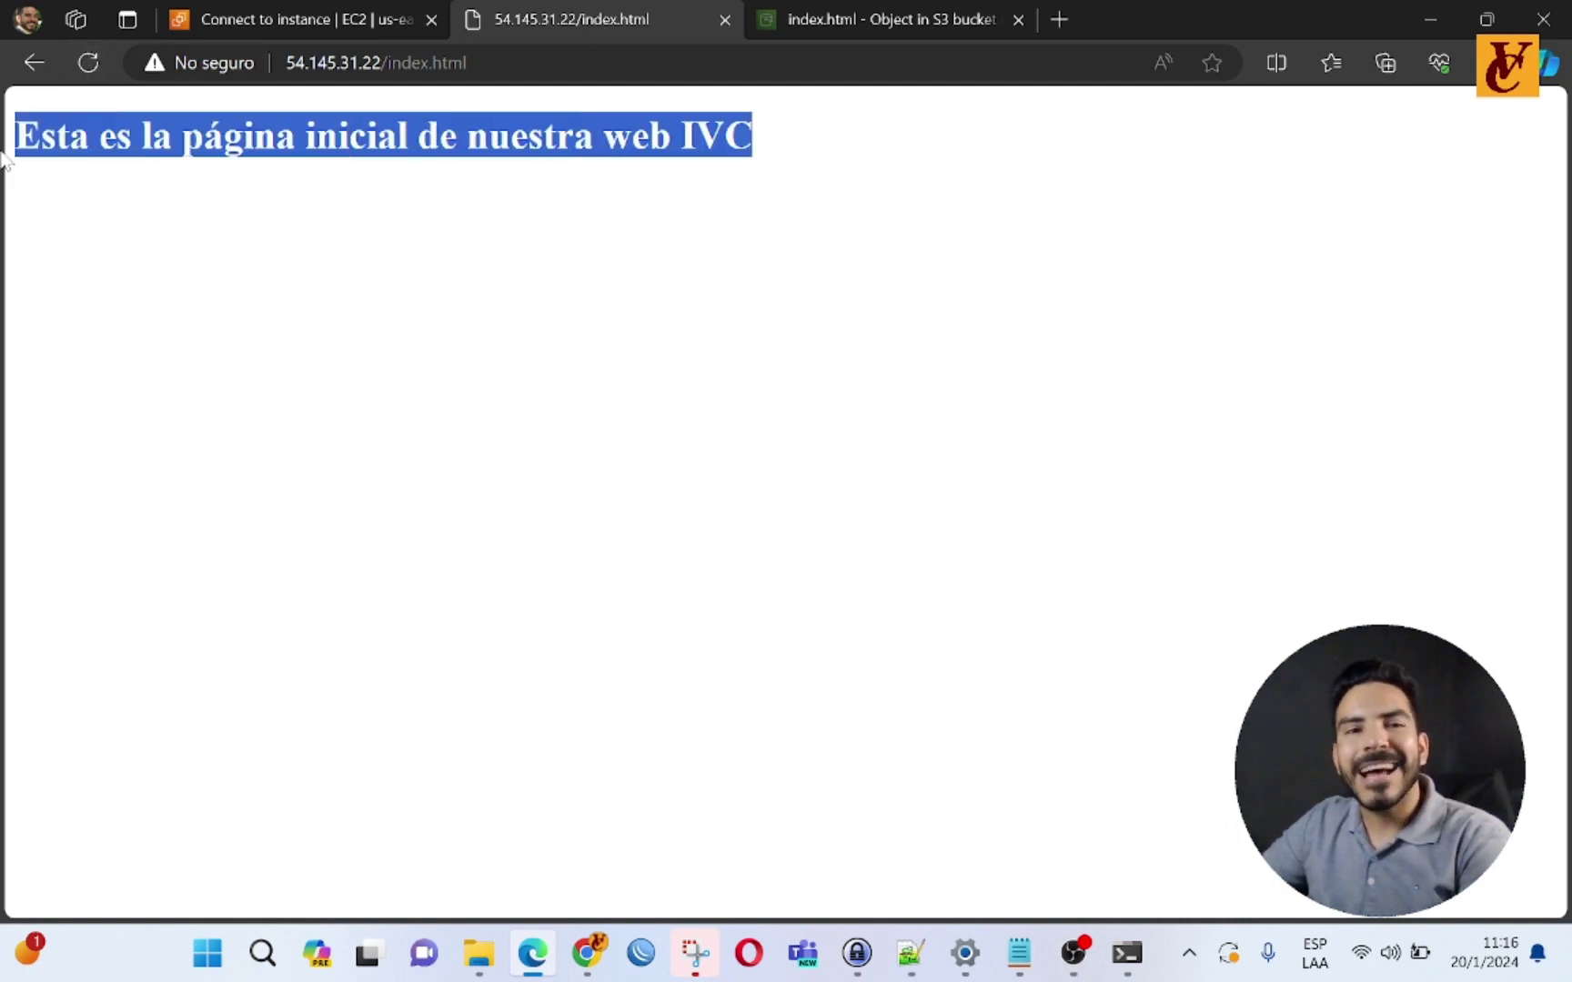
click(635, 333)
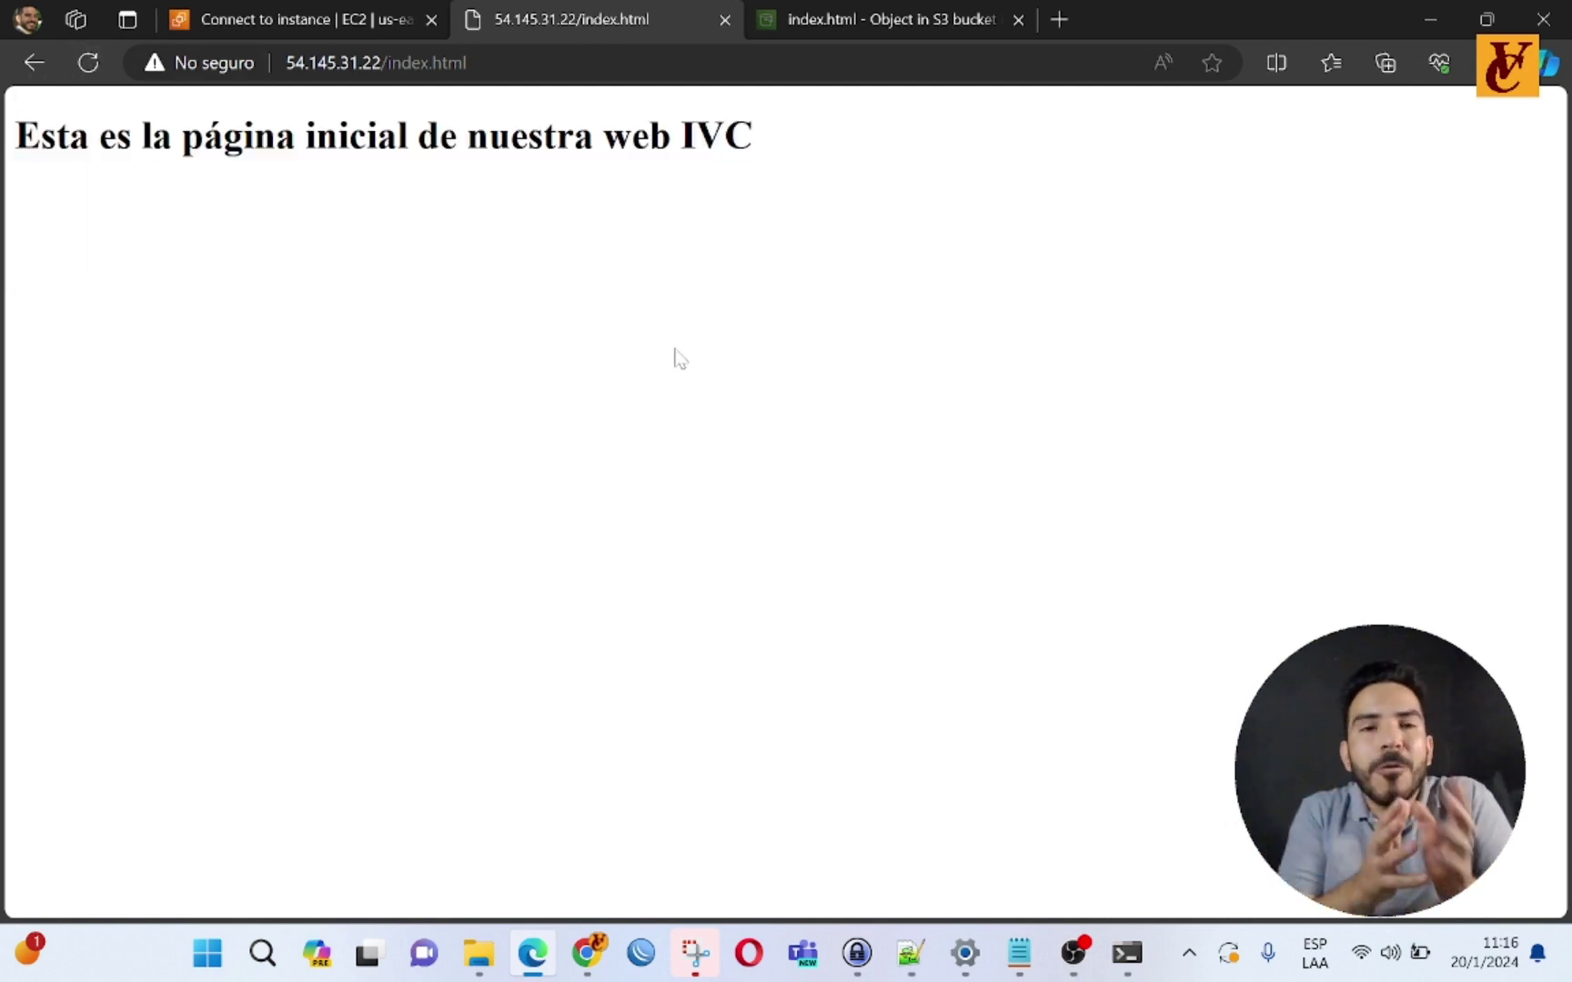
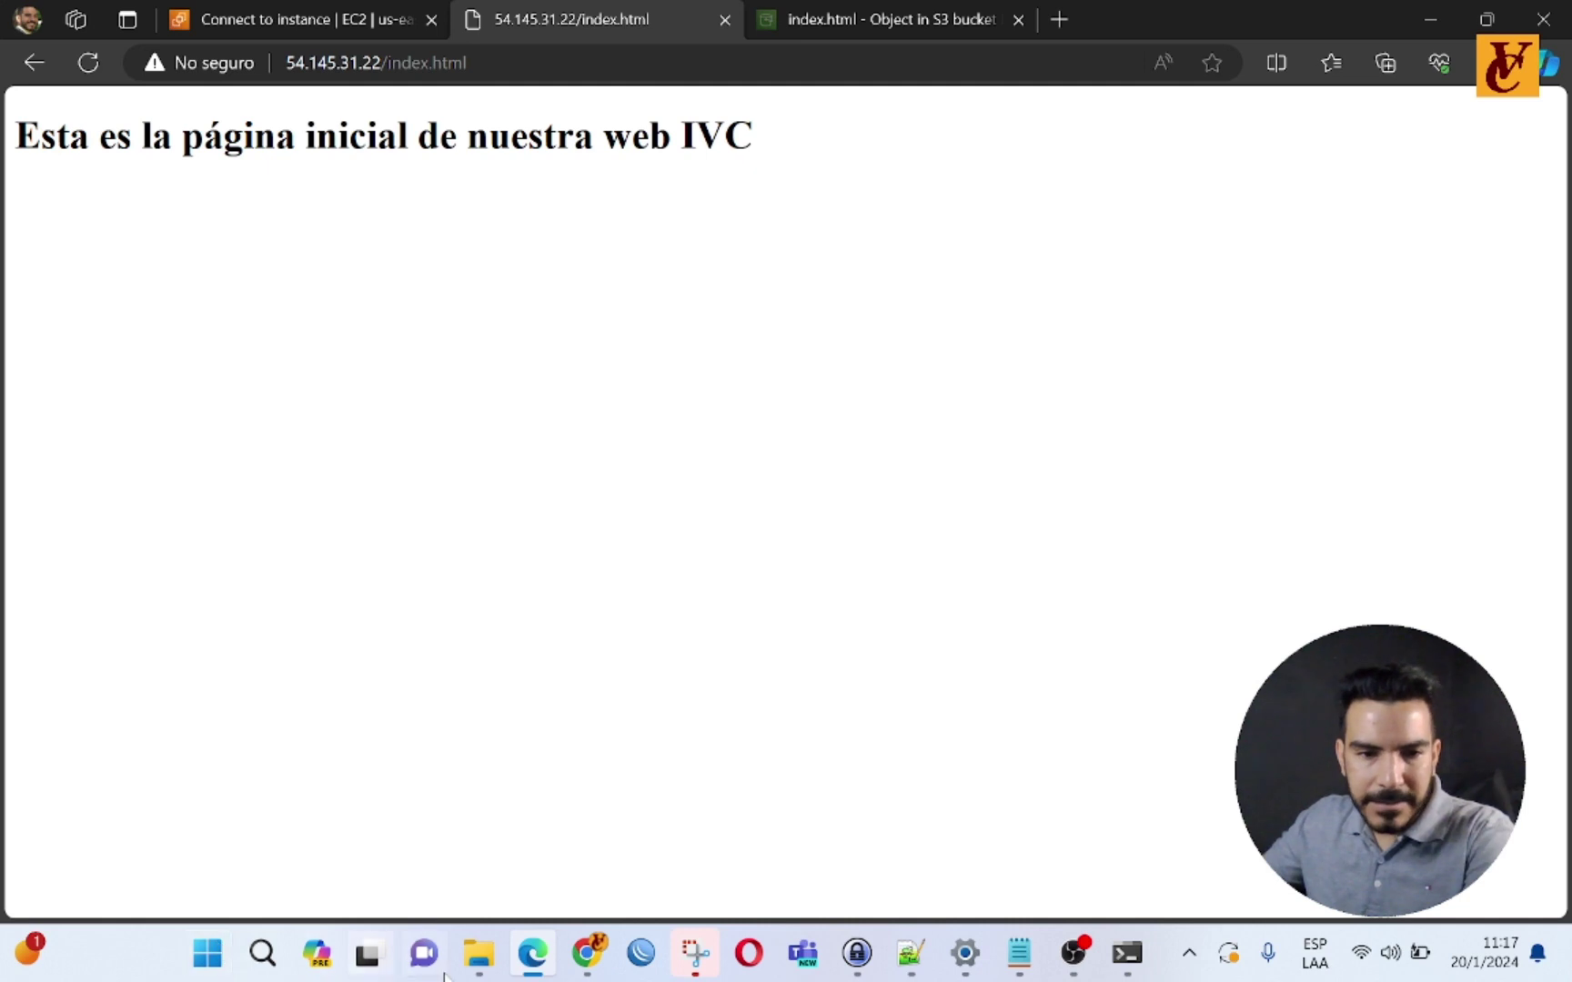
Step: Switch to the Snipping Tool's blank canvas and draw a red circle labelled RS3 in the upper part
click(702, 955)
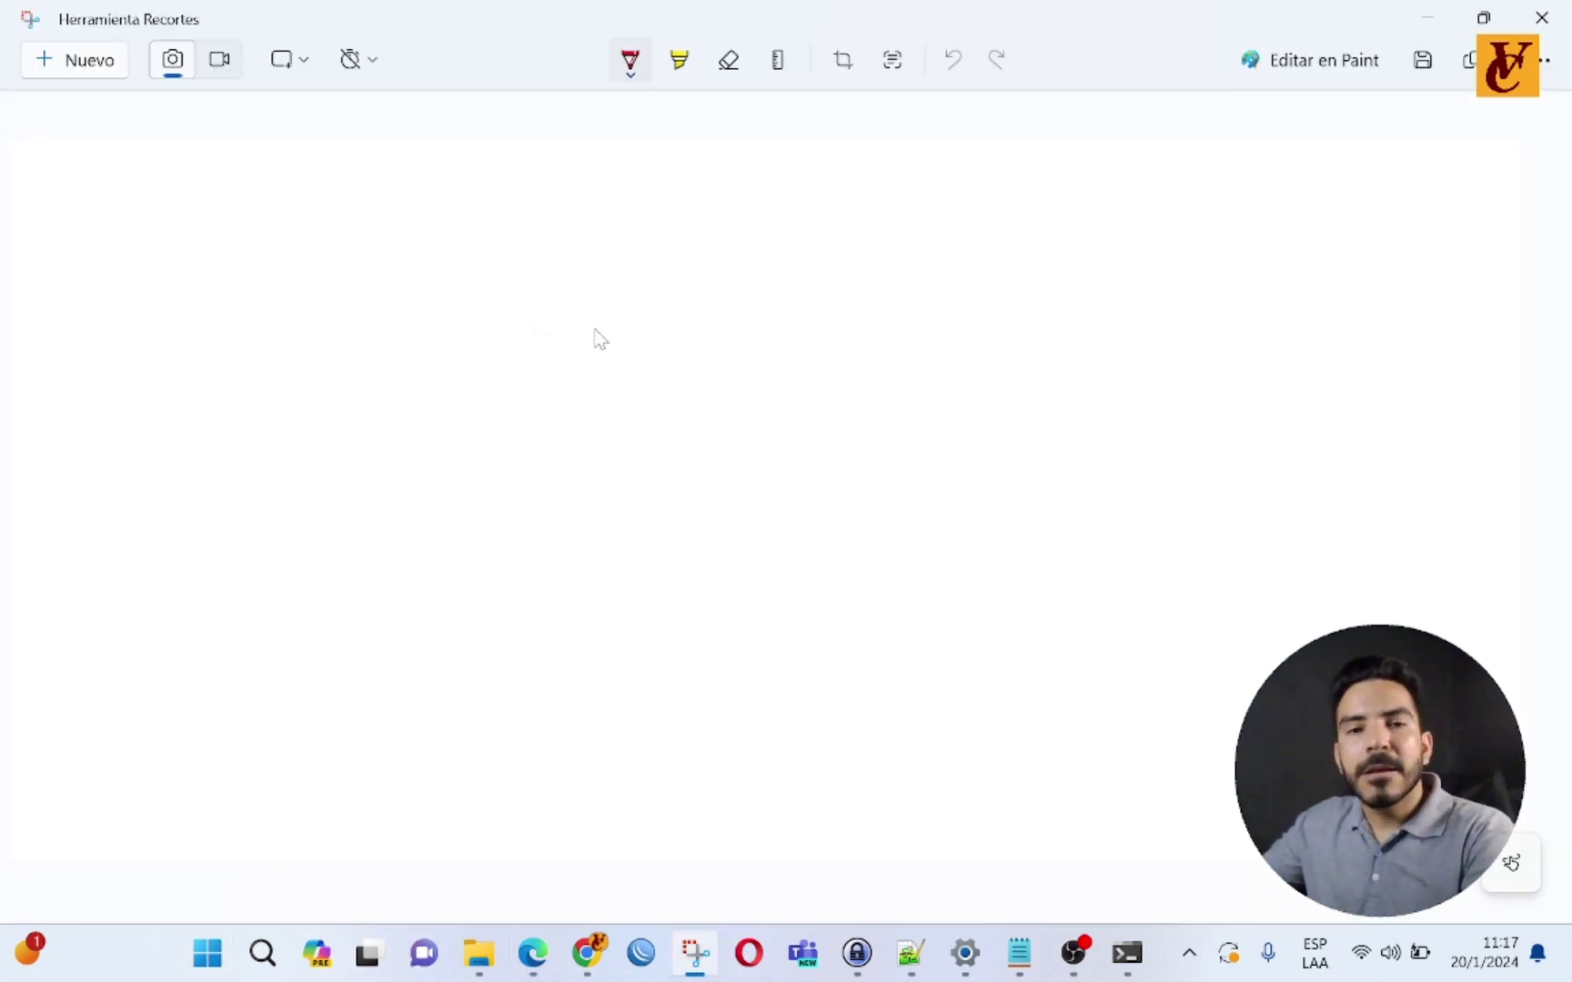
mouse_move(877, 238)
mouse_down()
mouse_move(842, 299)
mouse_move(875, 227)
mouse_up()
drag(839, 338, 860, 336)
drag(883, 309, 869, 333)
drag(891, 307, 890, 335)
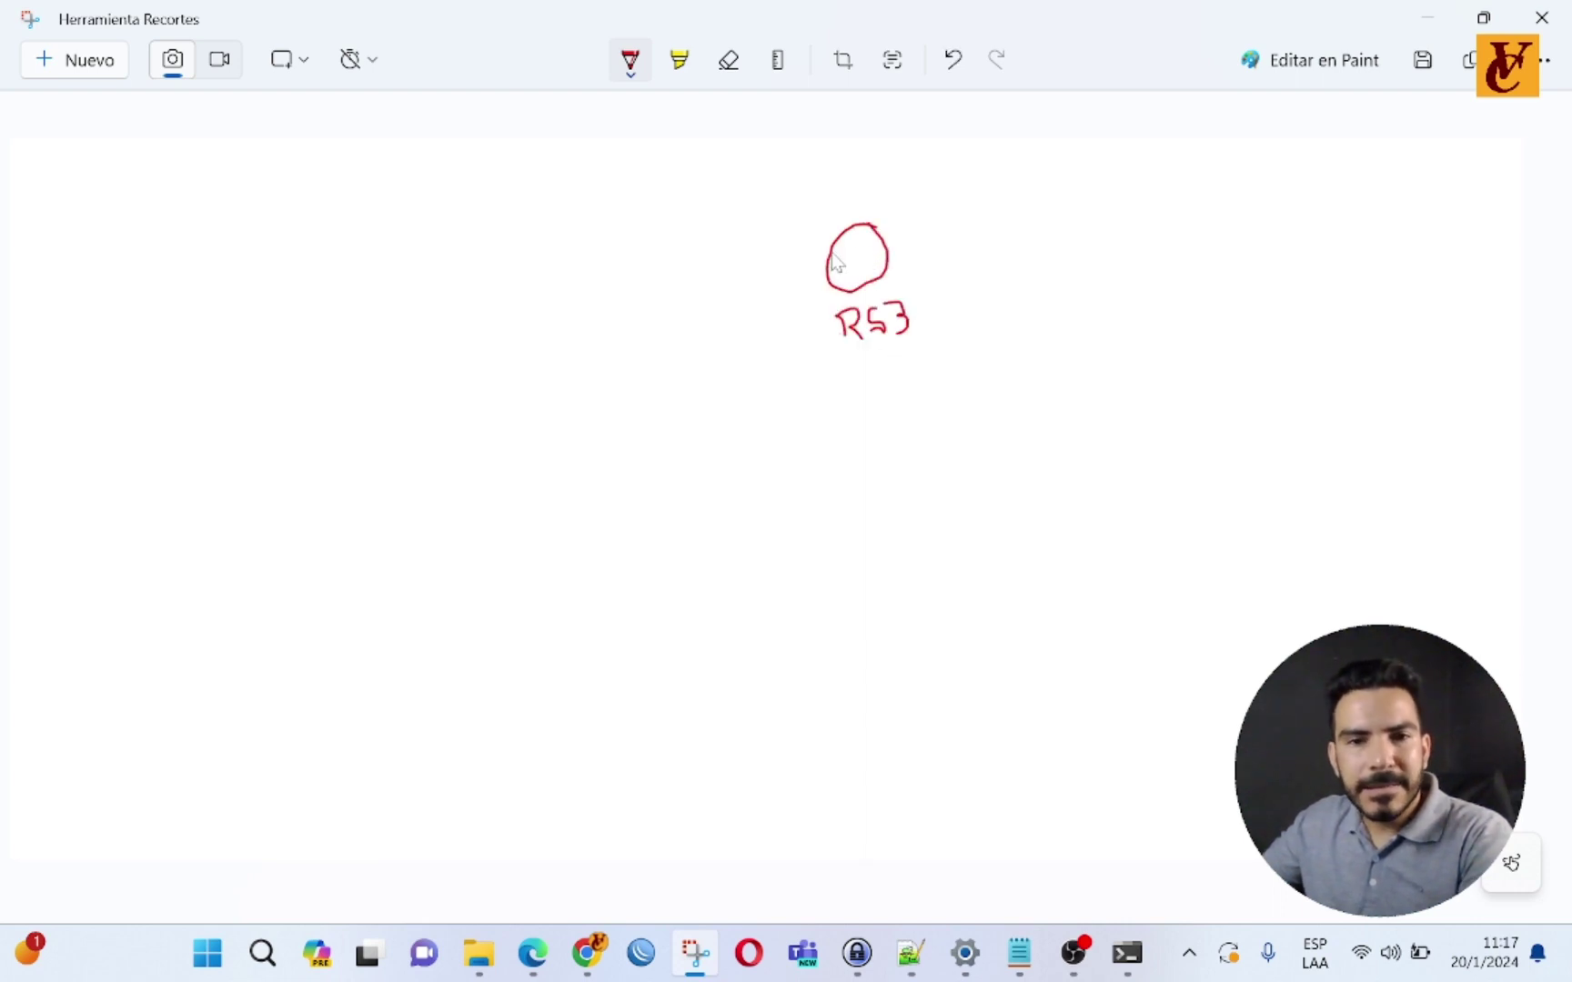
Step: Draw a box labelled EC2 connected by a line to the RS3 circle, with a second connected box beneath it
drag(825, 271, 517, 266)
mouse_move(539, 239)
mouse_down()
mouse_move(537, 273)
mouse_move(549, 259)
mouse_up()
mouse_move(566, 307)
mouse_down()
mouse_move(564, 338)
mouse_move(702, 273)
mouse_up()
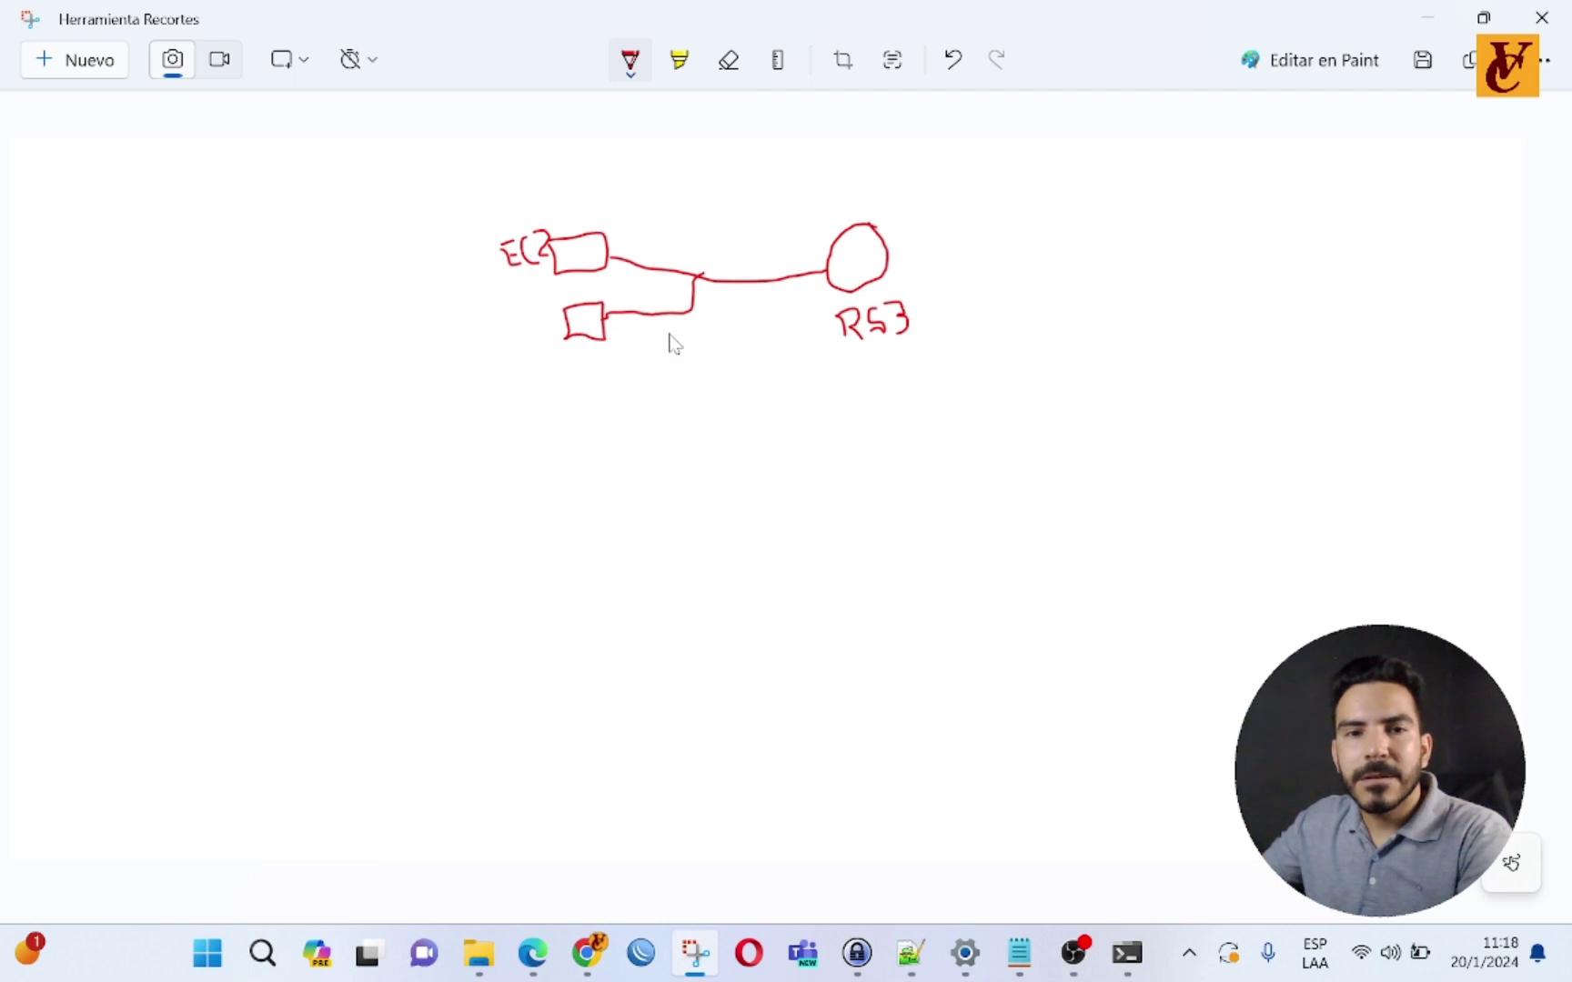
Step: Draw red arrows pointing at the RS3 circle, the EC2 box and the box below it
mouse_move(1101, 222)
mouse_down()
mouse_move(1061, 211)
mouse_move(892, 240)
mouse_up()
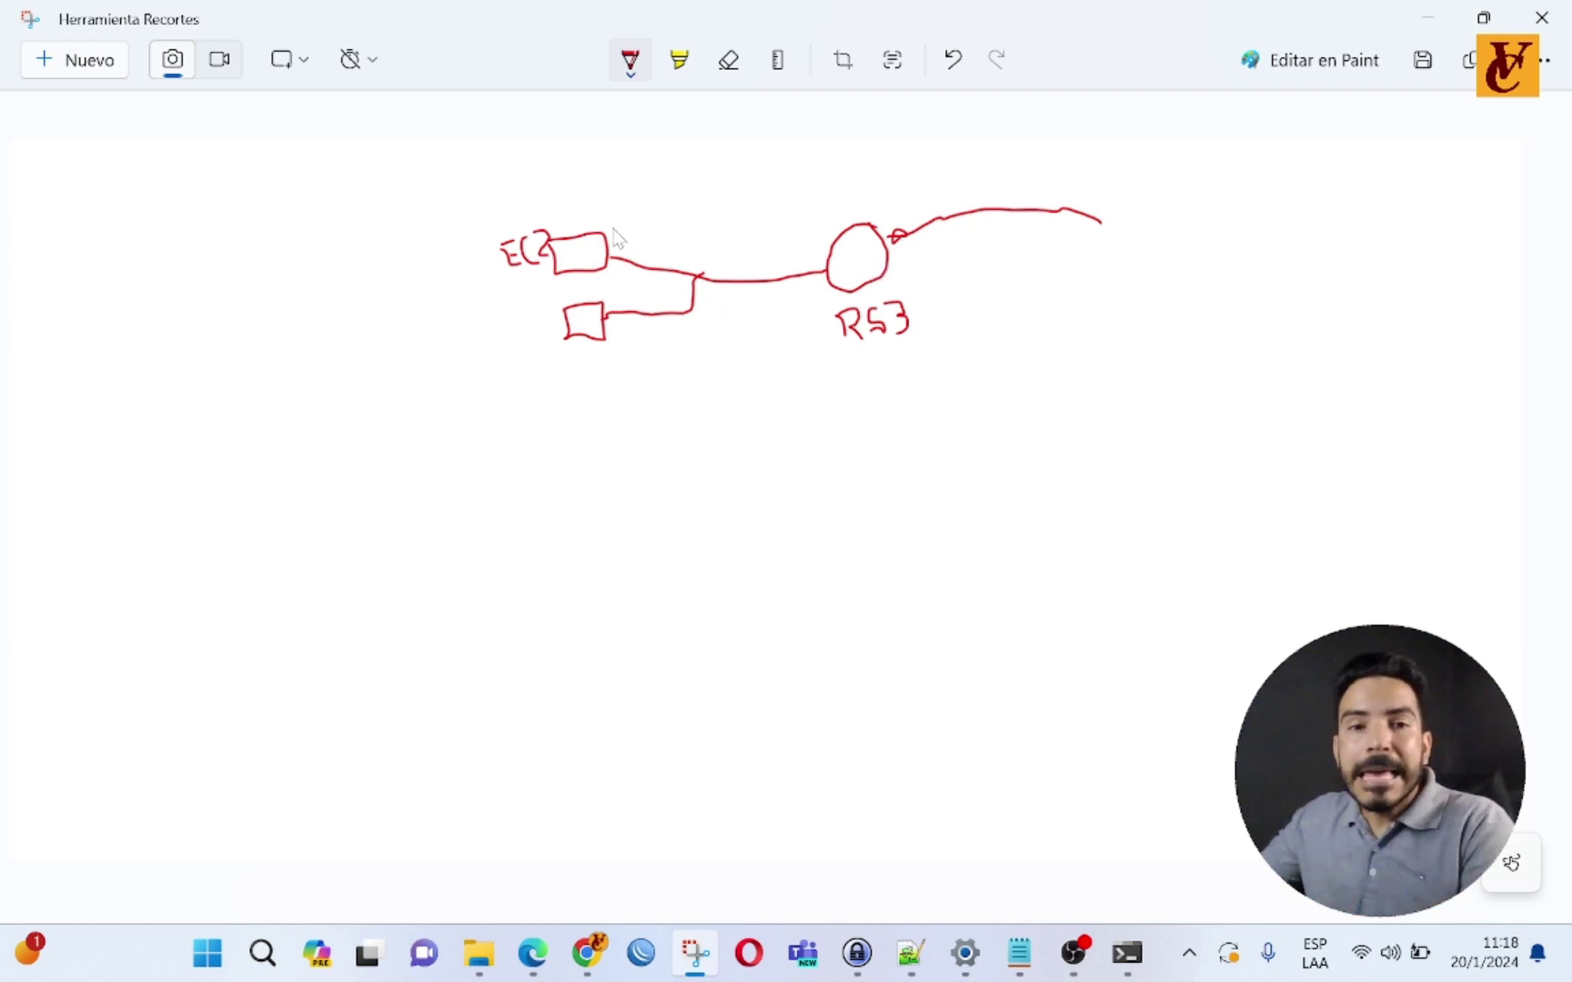
drag(657, 173, 626, 227)
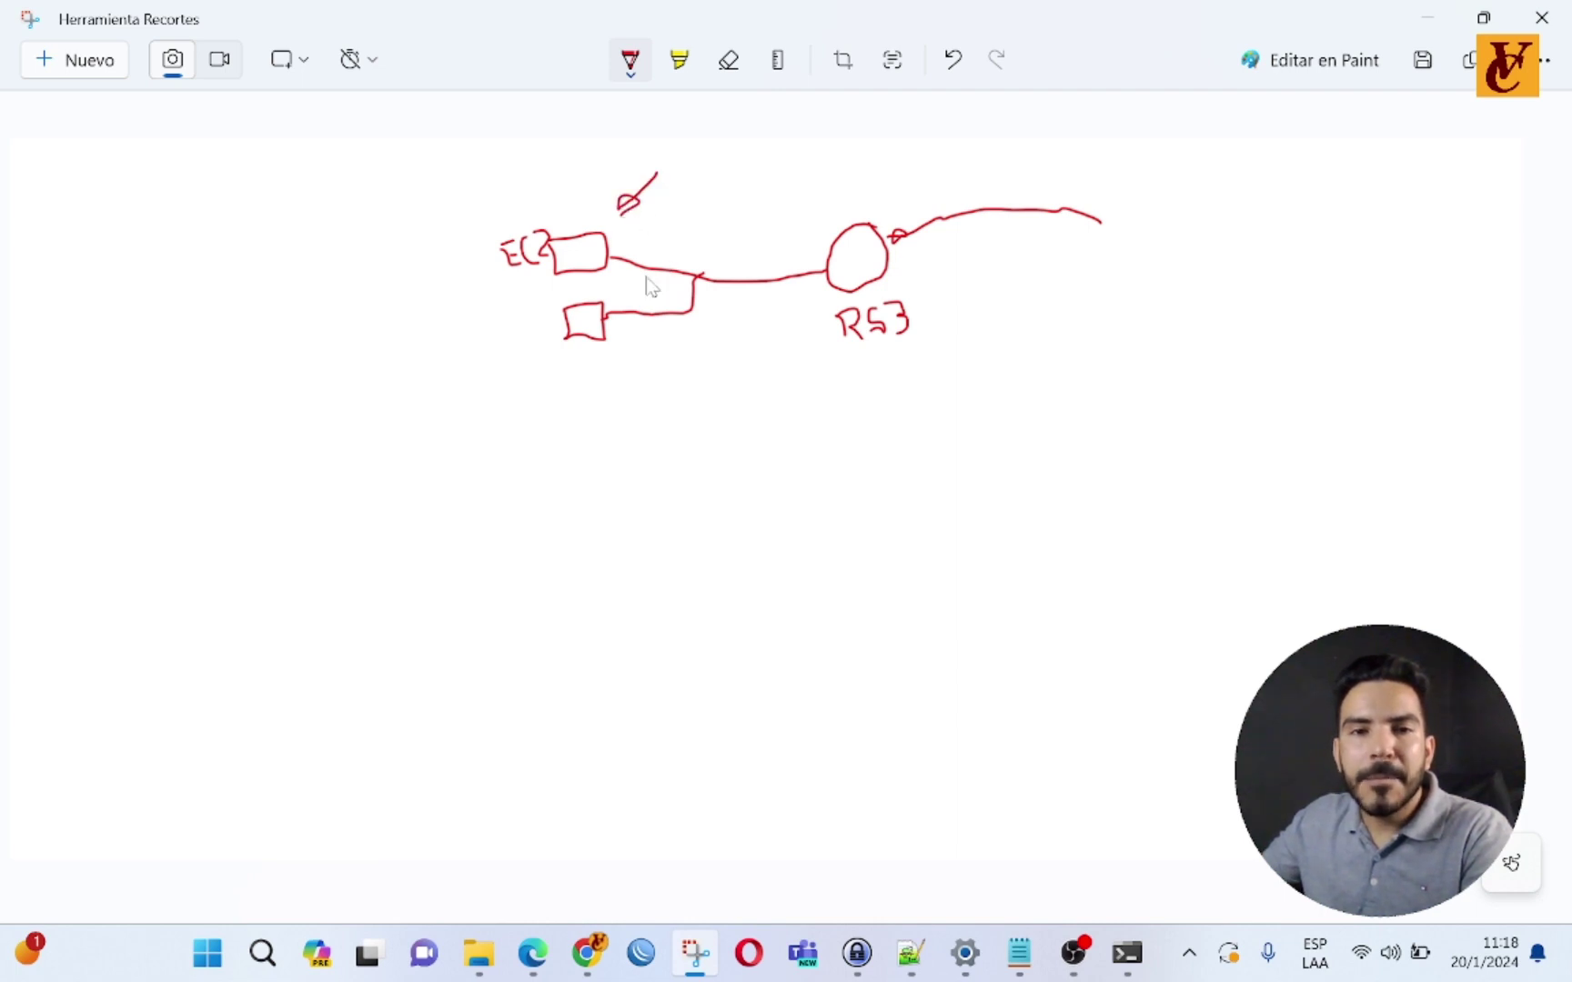
mouse_move(687, 389)
mouse_down()
mouse_move(624, 348)
mouse_move(647, 340)
mouse_up()
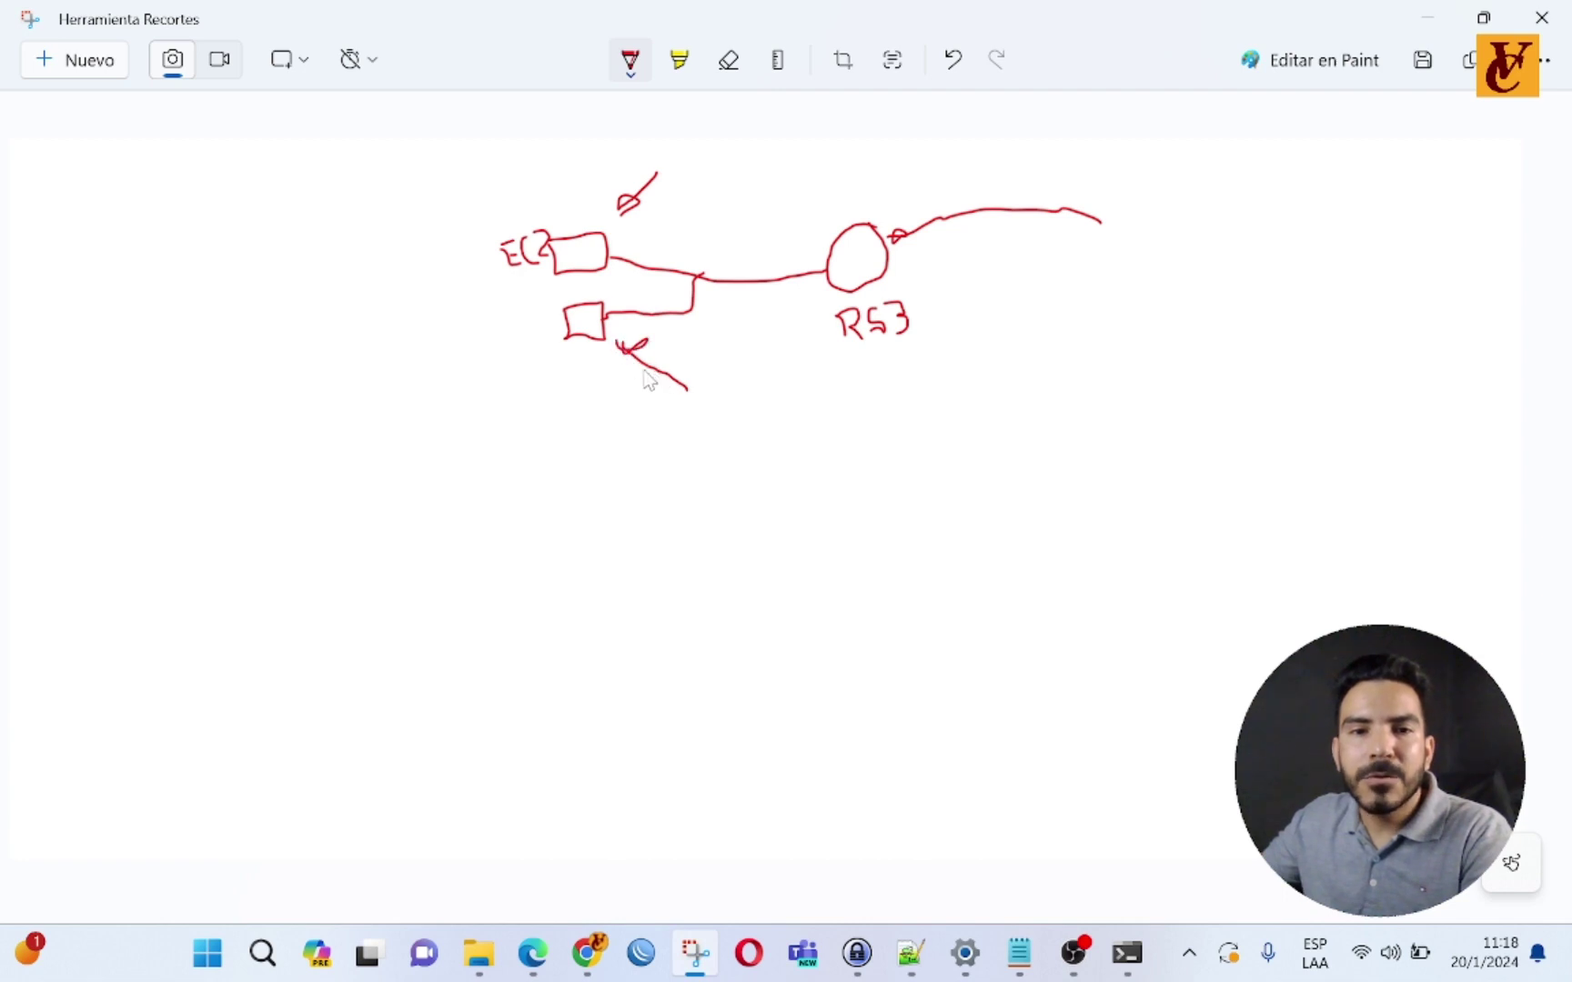
mouse_move(439, 328)
mouse_down()
mouse_move(551, 286)
mouse_move(532, 289)
mouse_up()
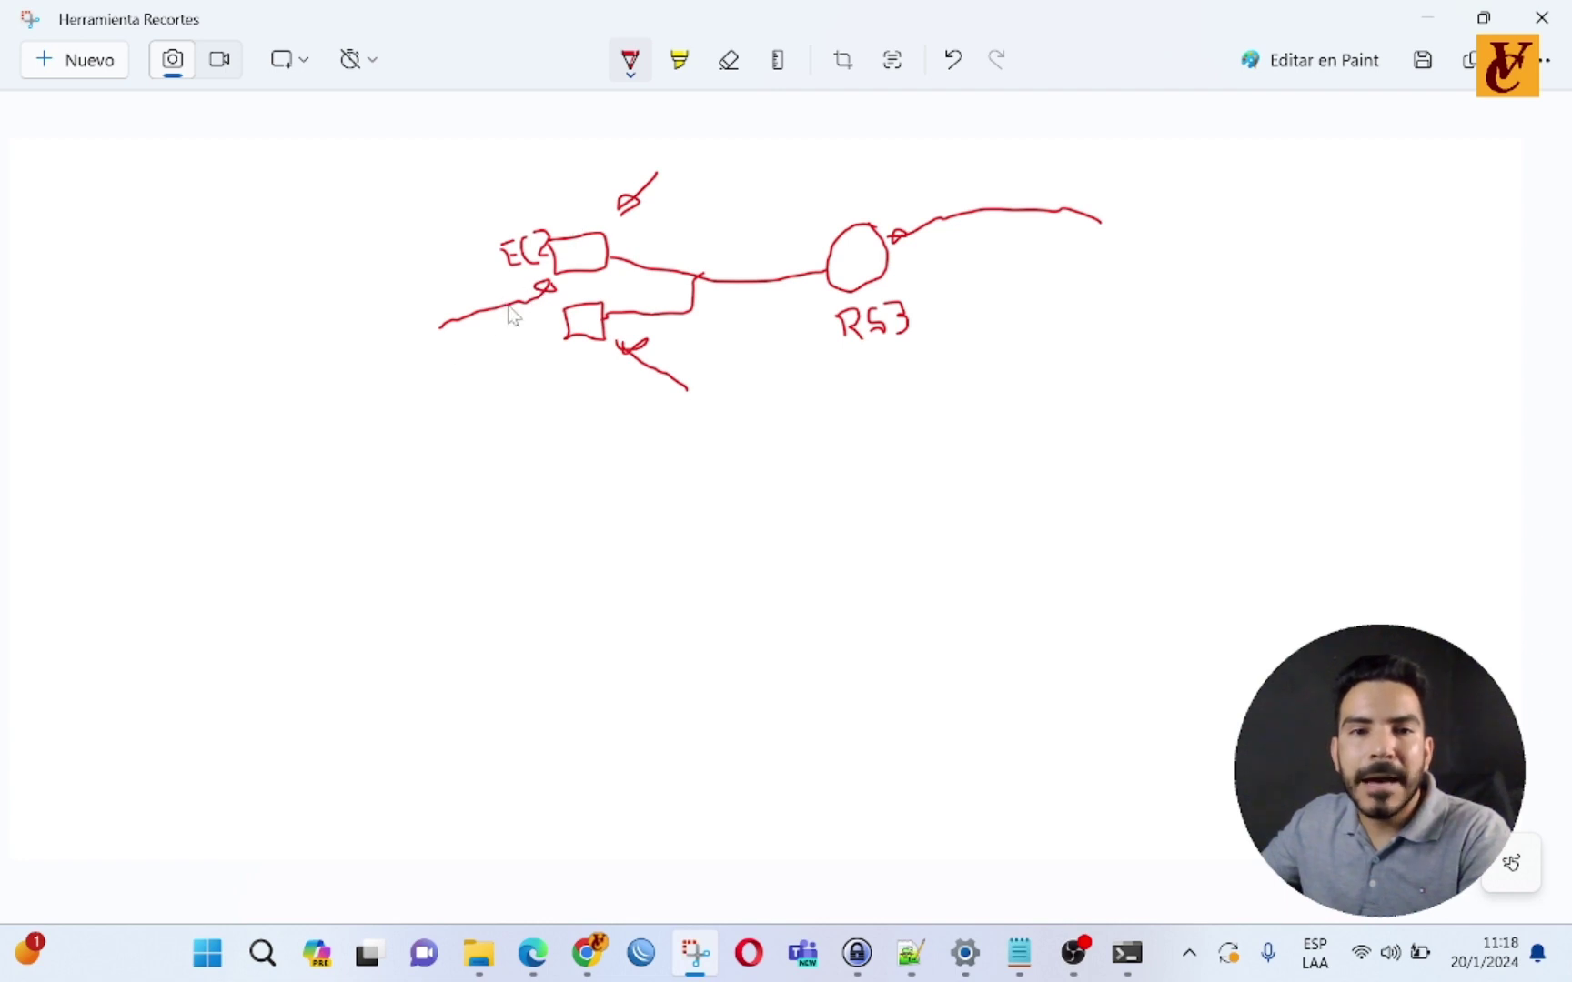
Step: Cross out the EC2 box and add a circled third box below, connected to the line leading to RS3
mouse_move(538, 219)
mouse_down()
mouse_move(601, 268)
mouse_move(557, 271)
mouse_up()
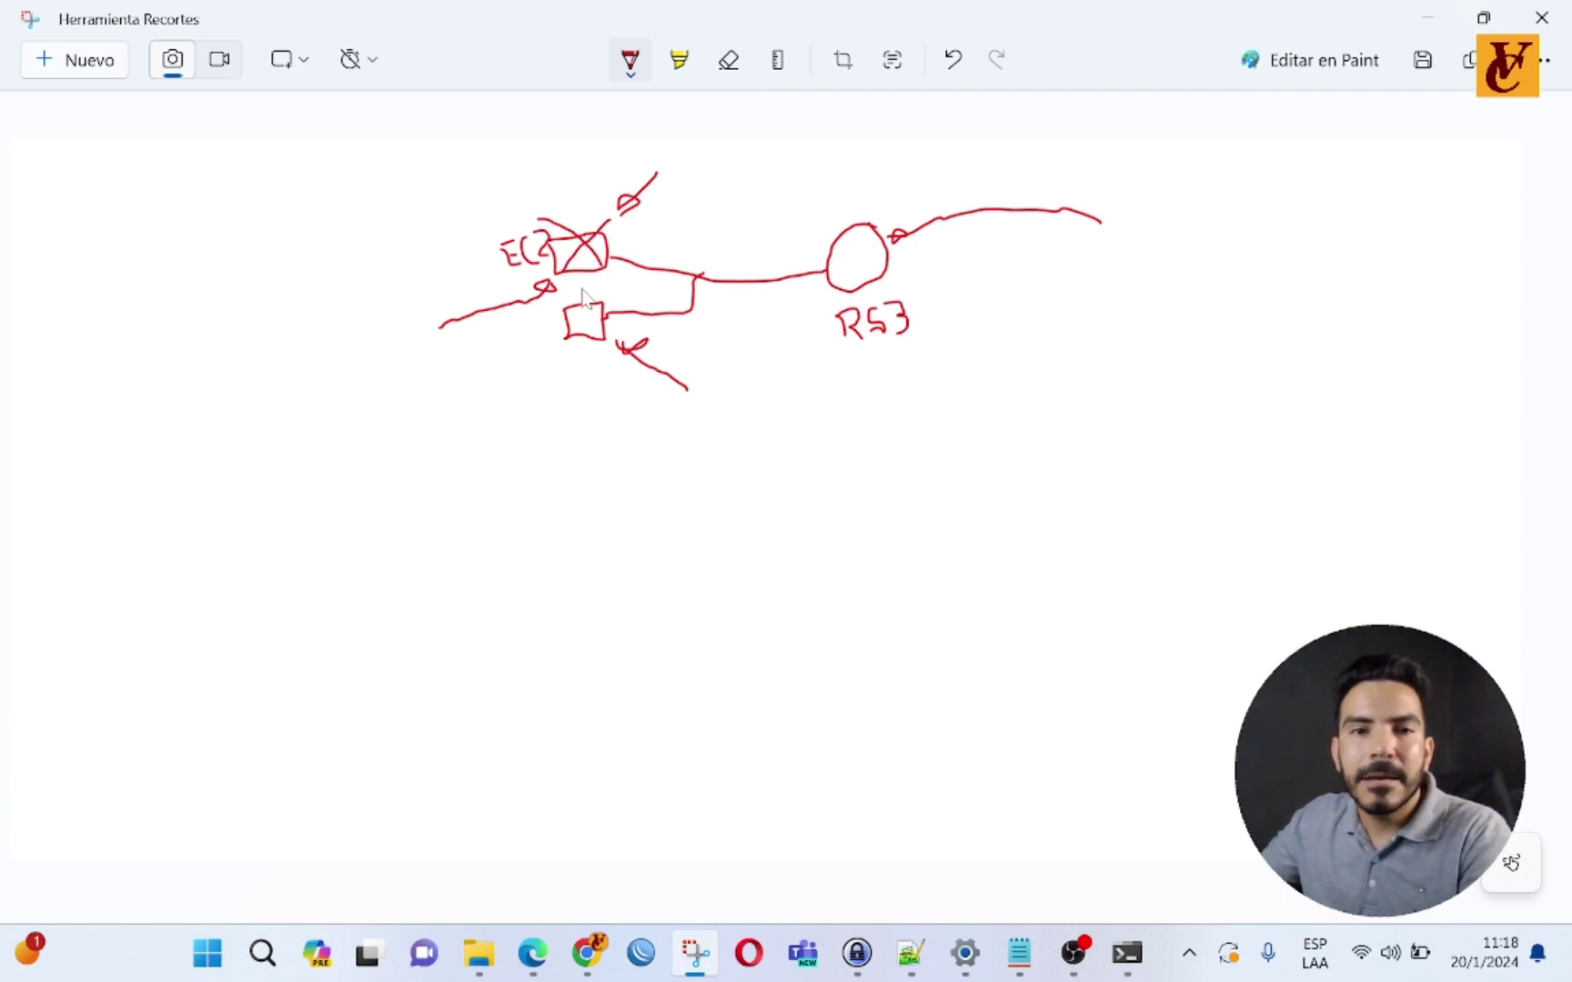
mouse_move(560, 389)
mouse_down()
mouse_move(601, 379)
mouse_move(561, 425)
mouse_move(582, 387)
mouse_move(621, 400)
mouse_move(704, 367)
mouse_move(702, 293)
mouse_up()
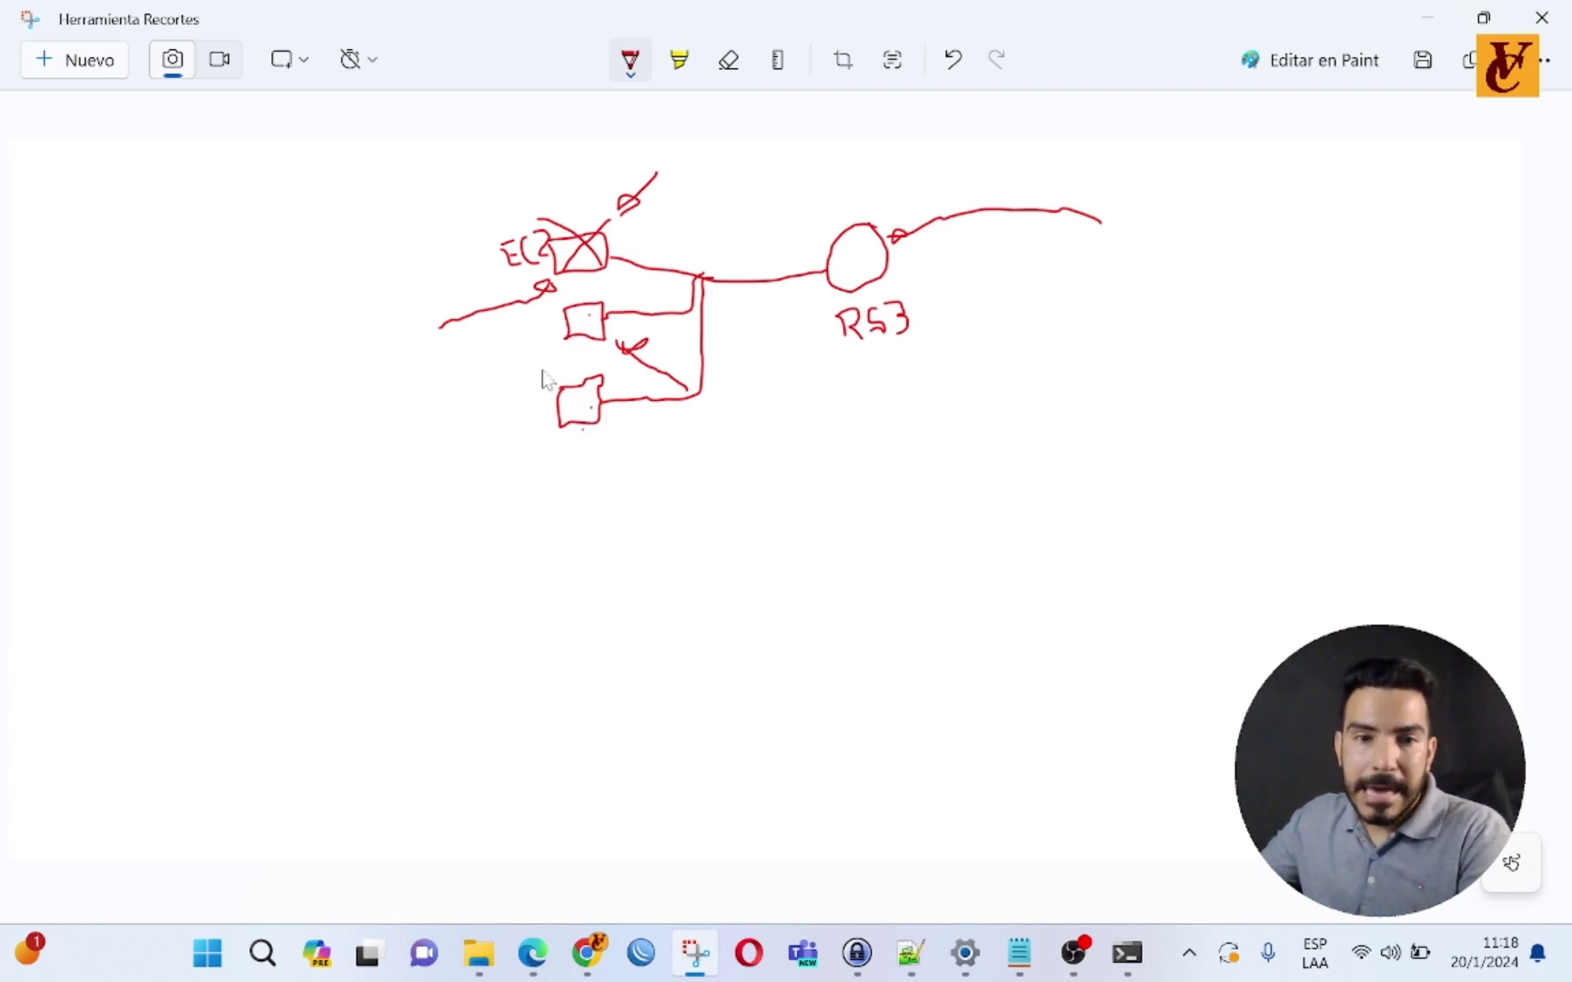
mouse_move(543, 373)
mouse_down()
mouse_move(641, 420)
mouse_move(533, 415)
mouse_move(582, 375)
mouse_up()
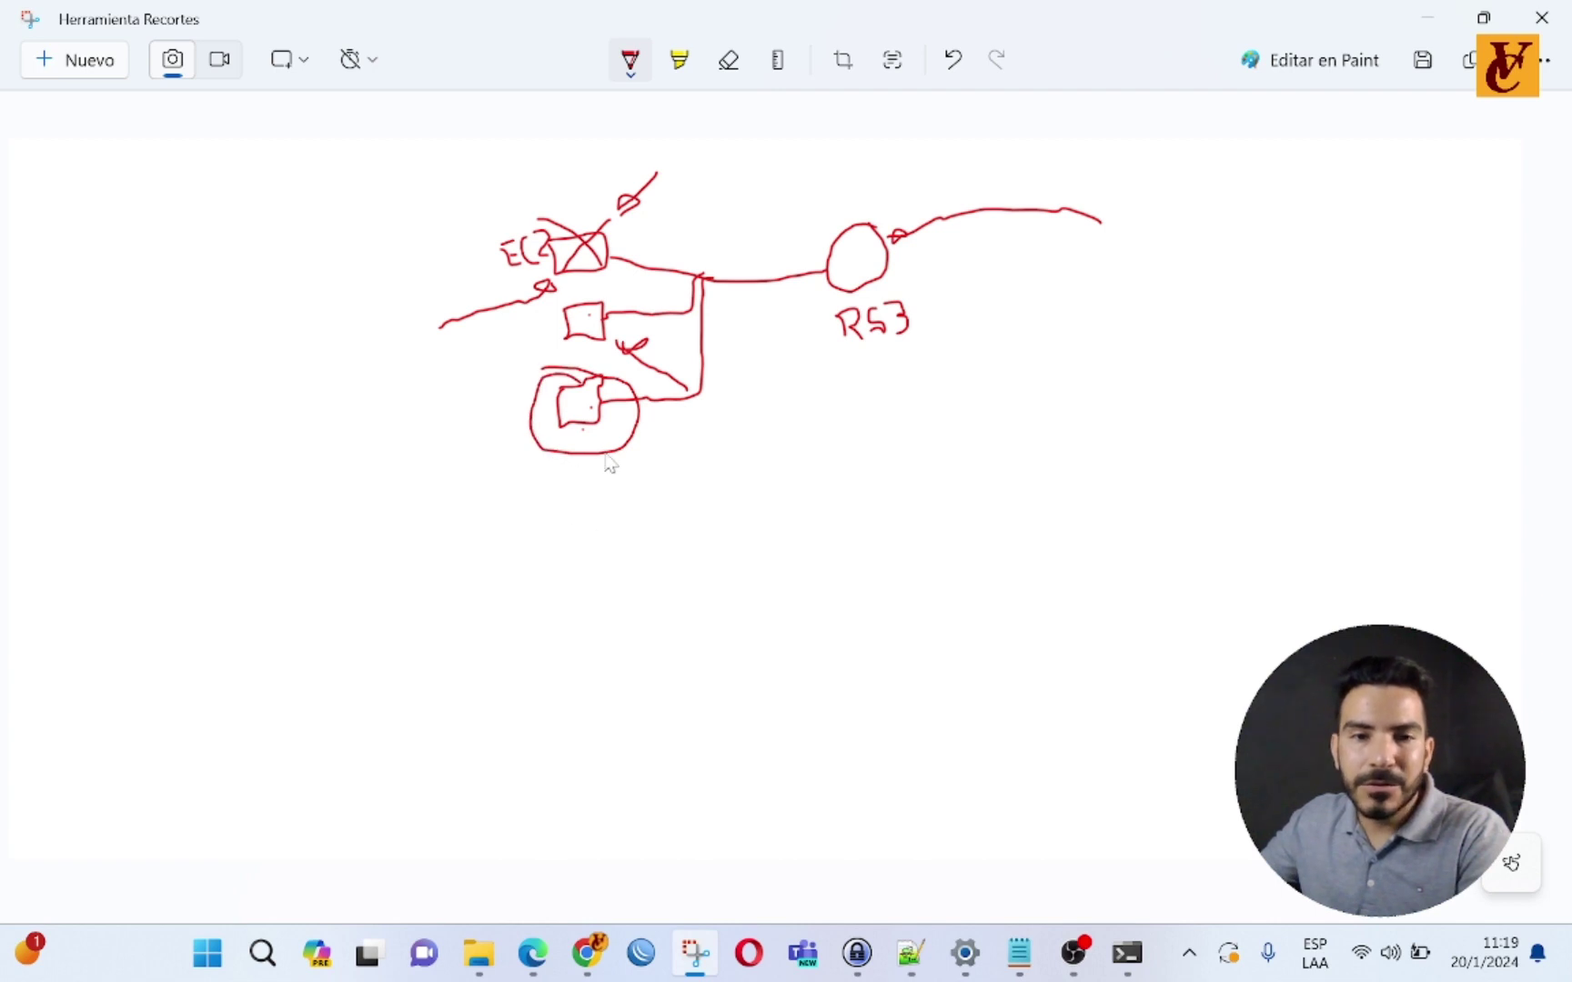
Step: Draw a fourth box connected to the RS3 line, and mark the second box, third box and RS3 label with a cross, an arrow and an underline
mouse_move(574, 474)
mouse_down()
mouse_move(616, 467)
mouse_move(614, 518)
mouse_move(569, 520)
mouse_move(570, 475)
mouse_move(691, 442)
mouse_move(701, 333)
mouse_move(734, 289)
mouse_up()
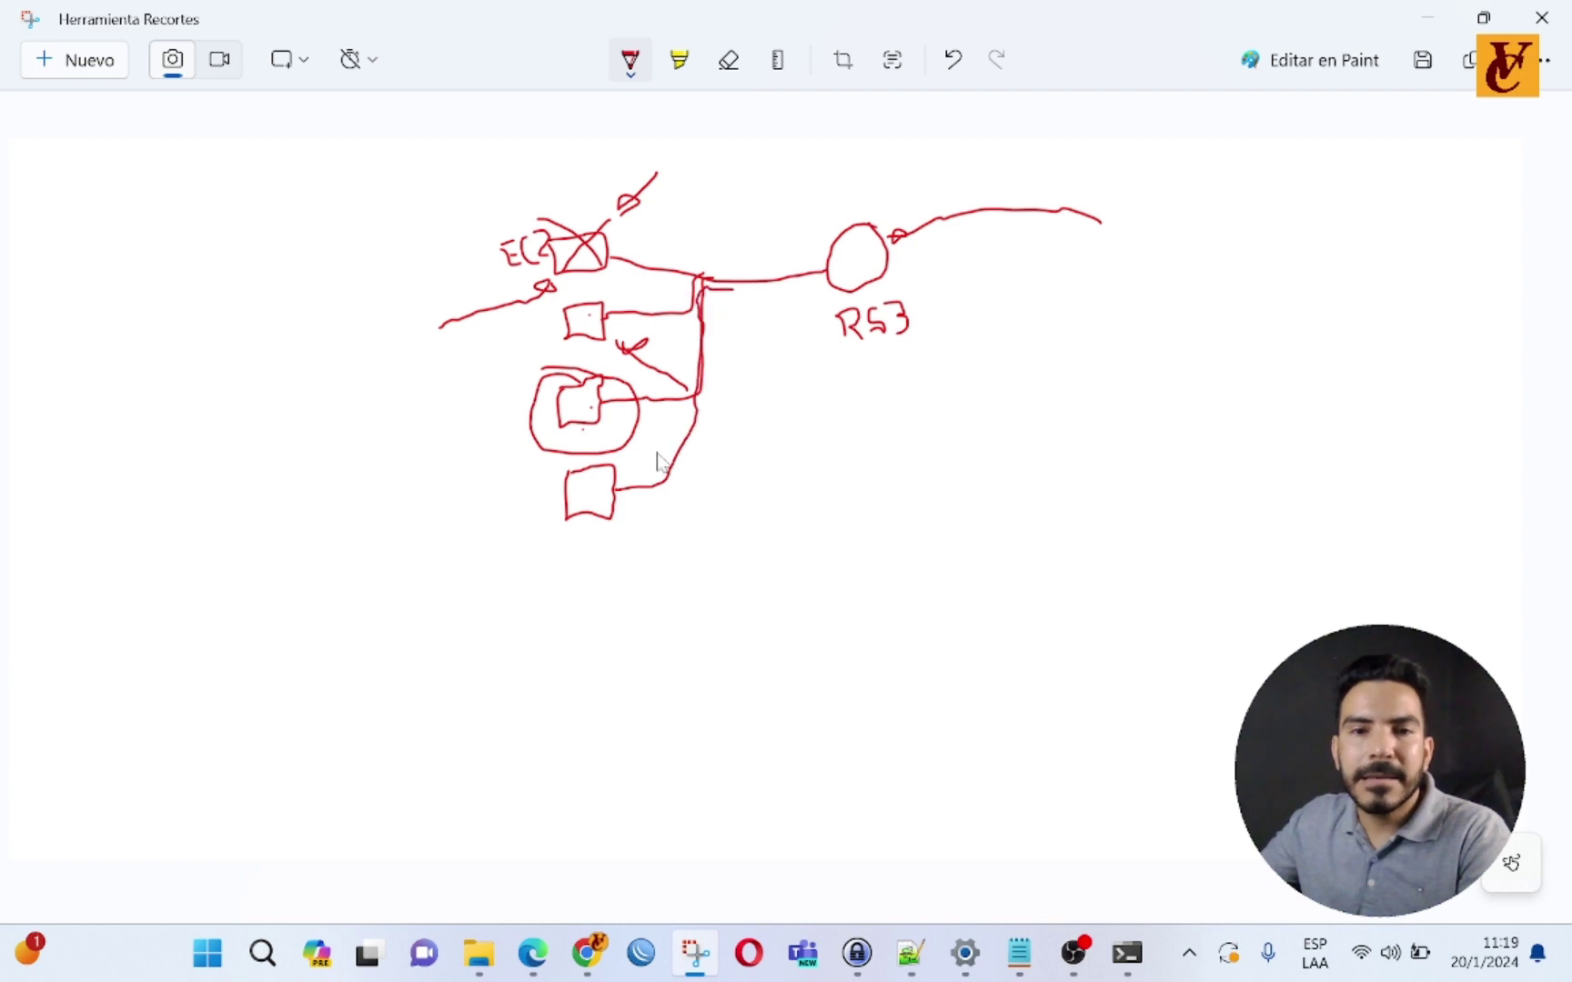
mouse_move(619, 291)
mouse_down()
mouse_move(590, 338)
mouse_move(597, 318)
mouse_move(618, 333)
mouse_up()
drag(644, 431, 598, 451)
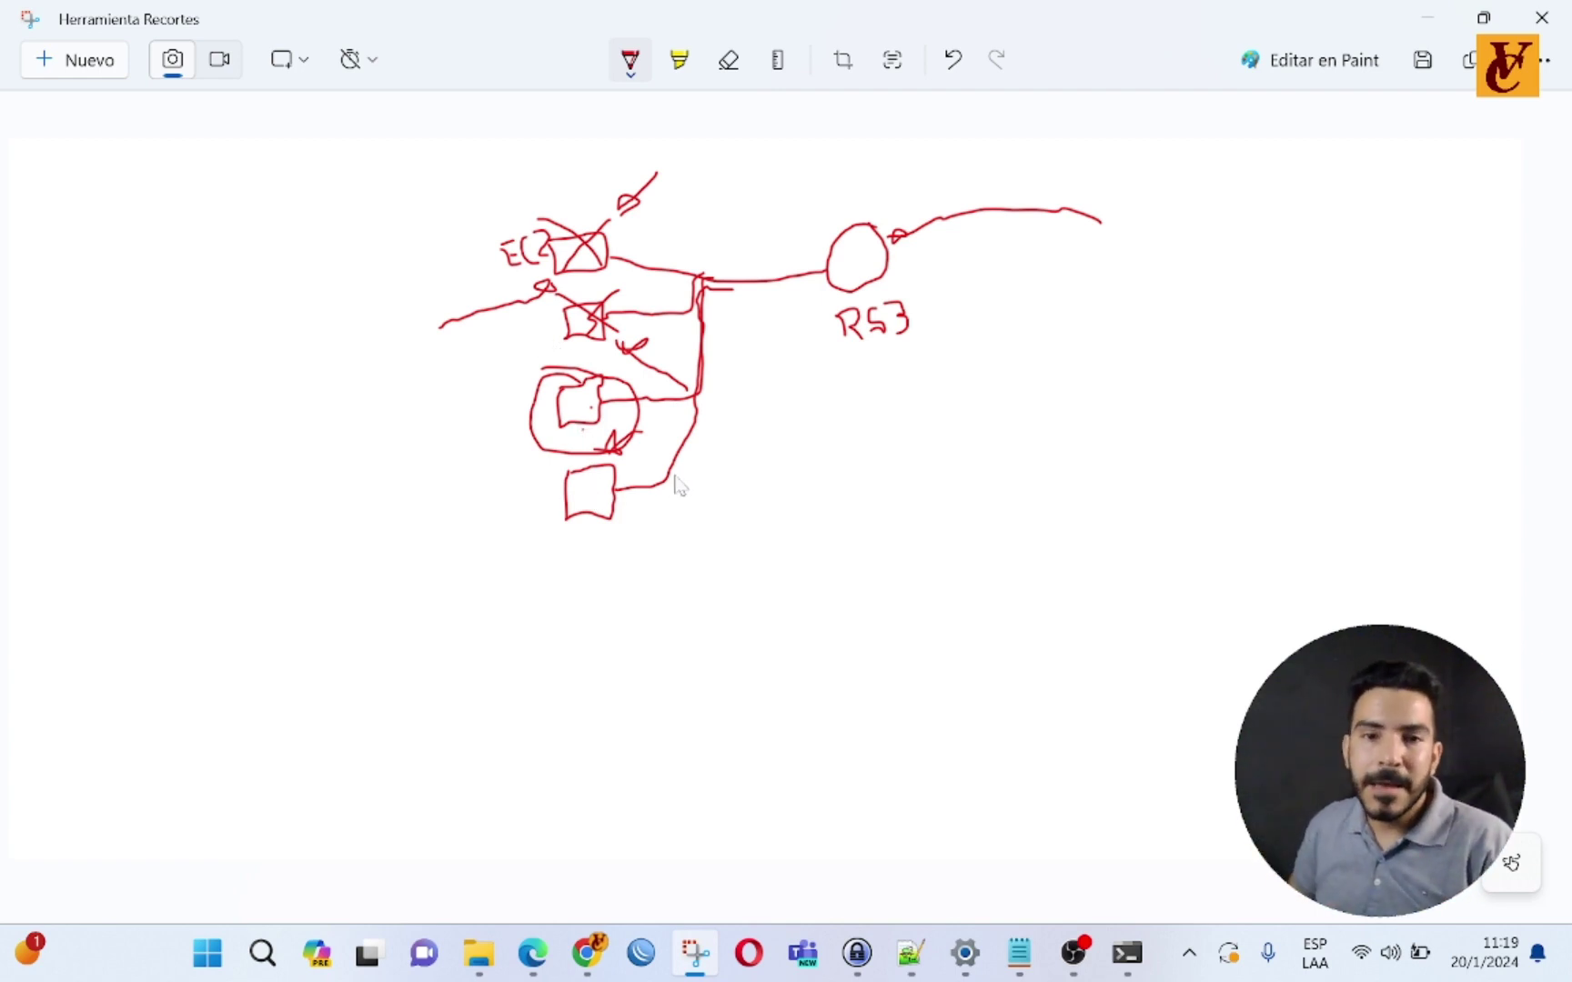
drag(807, 346, 995, 352)
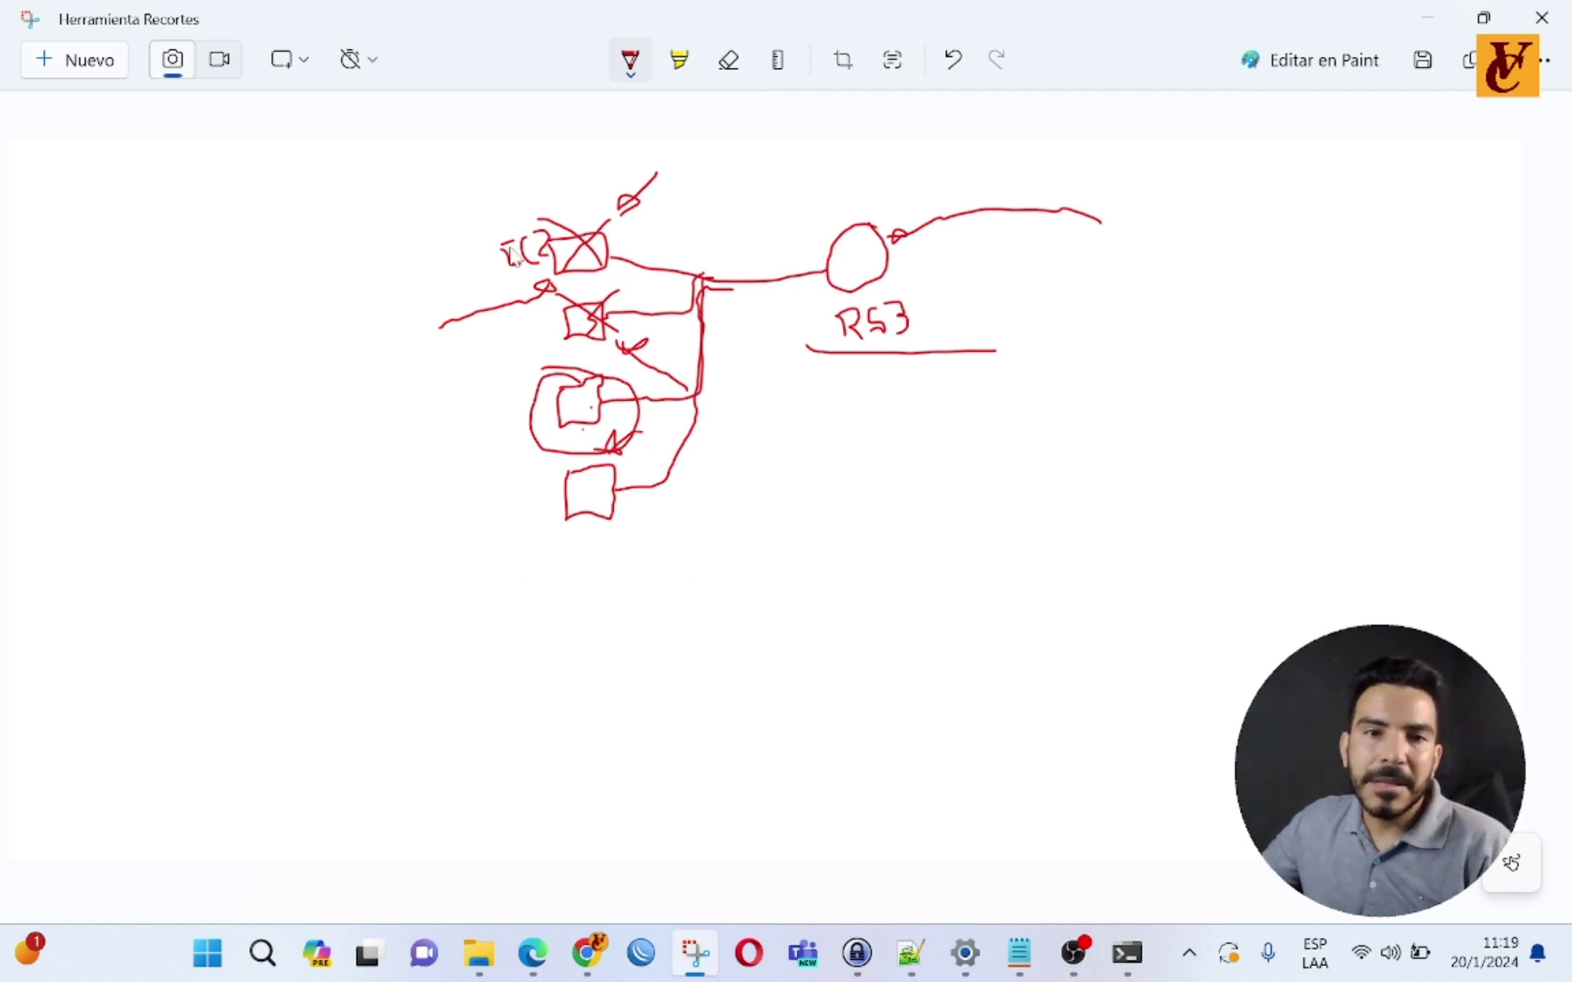
Step: Circle the EC2 box and connect it to a new red circle labelled S3 on its left
mouse_move(498, 276)
mouse_down()
mouse_move(617, 289)
mouse_move(592, 207)
mouse_move(482, 284)
mouse_up()
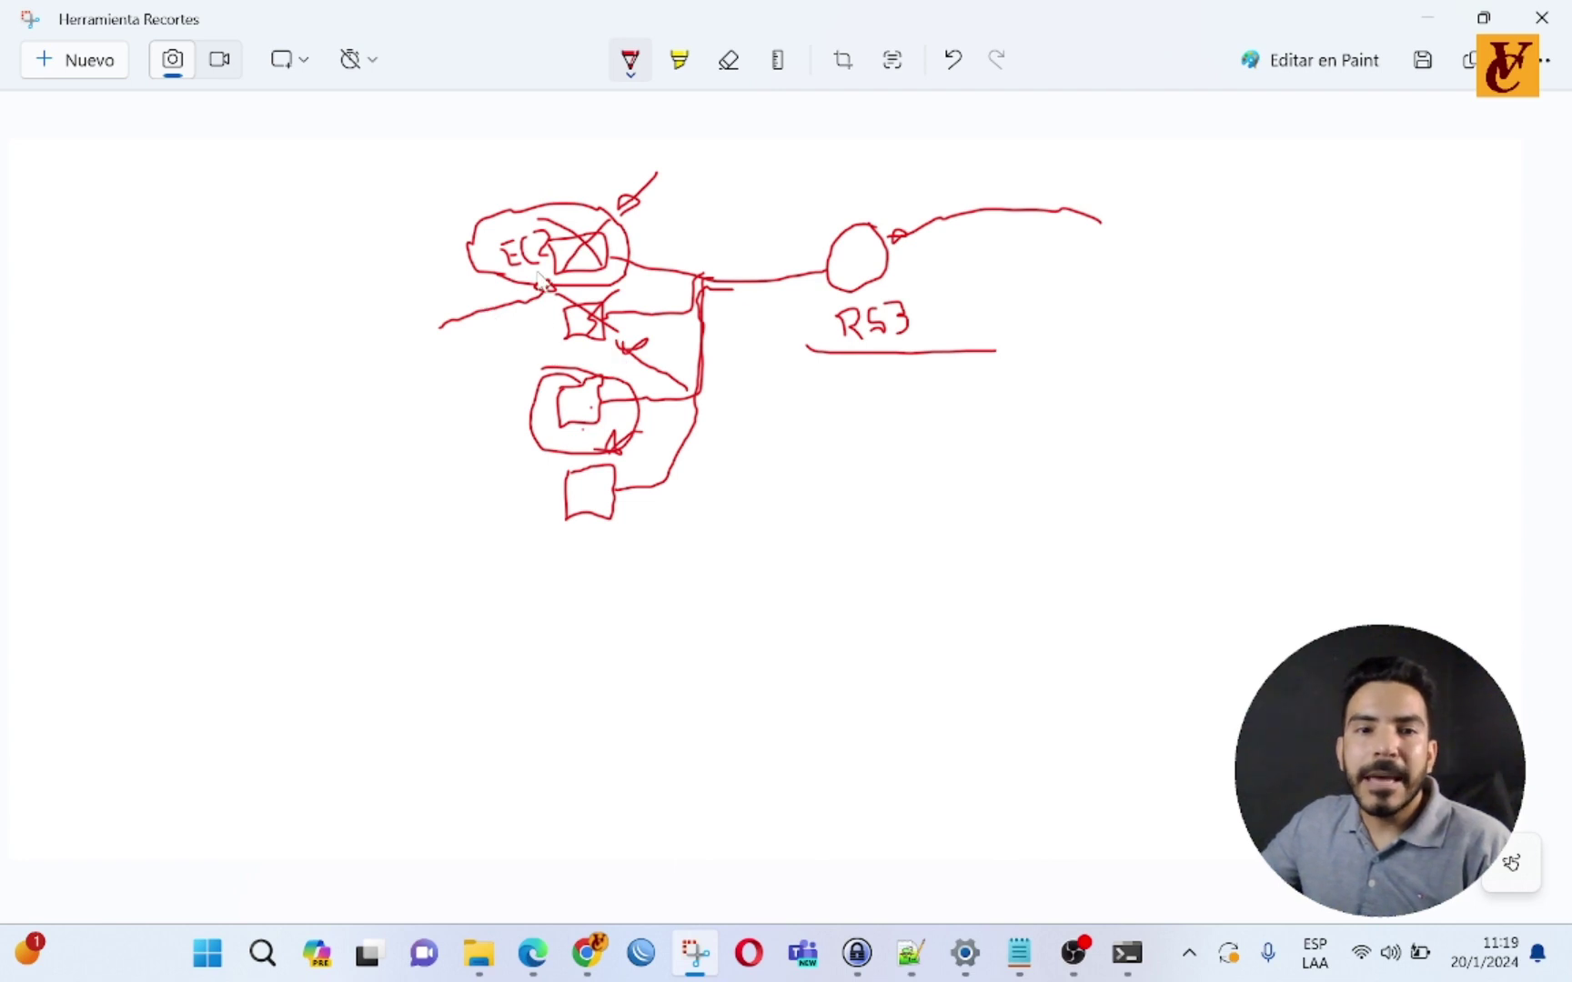
mouse_move(546, 282)
mouse_down()
mouse_move(510, 305)
mouse_move(358, 303)
mouse_up()
mouse_move(212, 266)
mouse_down()
mouse_move(231, 256)
mouse_move(349, 373)
mouse_move(215, 312)
mouse_move(212, 266)
mouse_move(266, 319)
mouse_move(241, 330)
mouse_up()
mouse_move(273, 289)
mouse_down()
mouse_move(304, 318)
mouse_move(284, 329)
mouse_up()
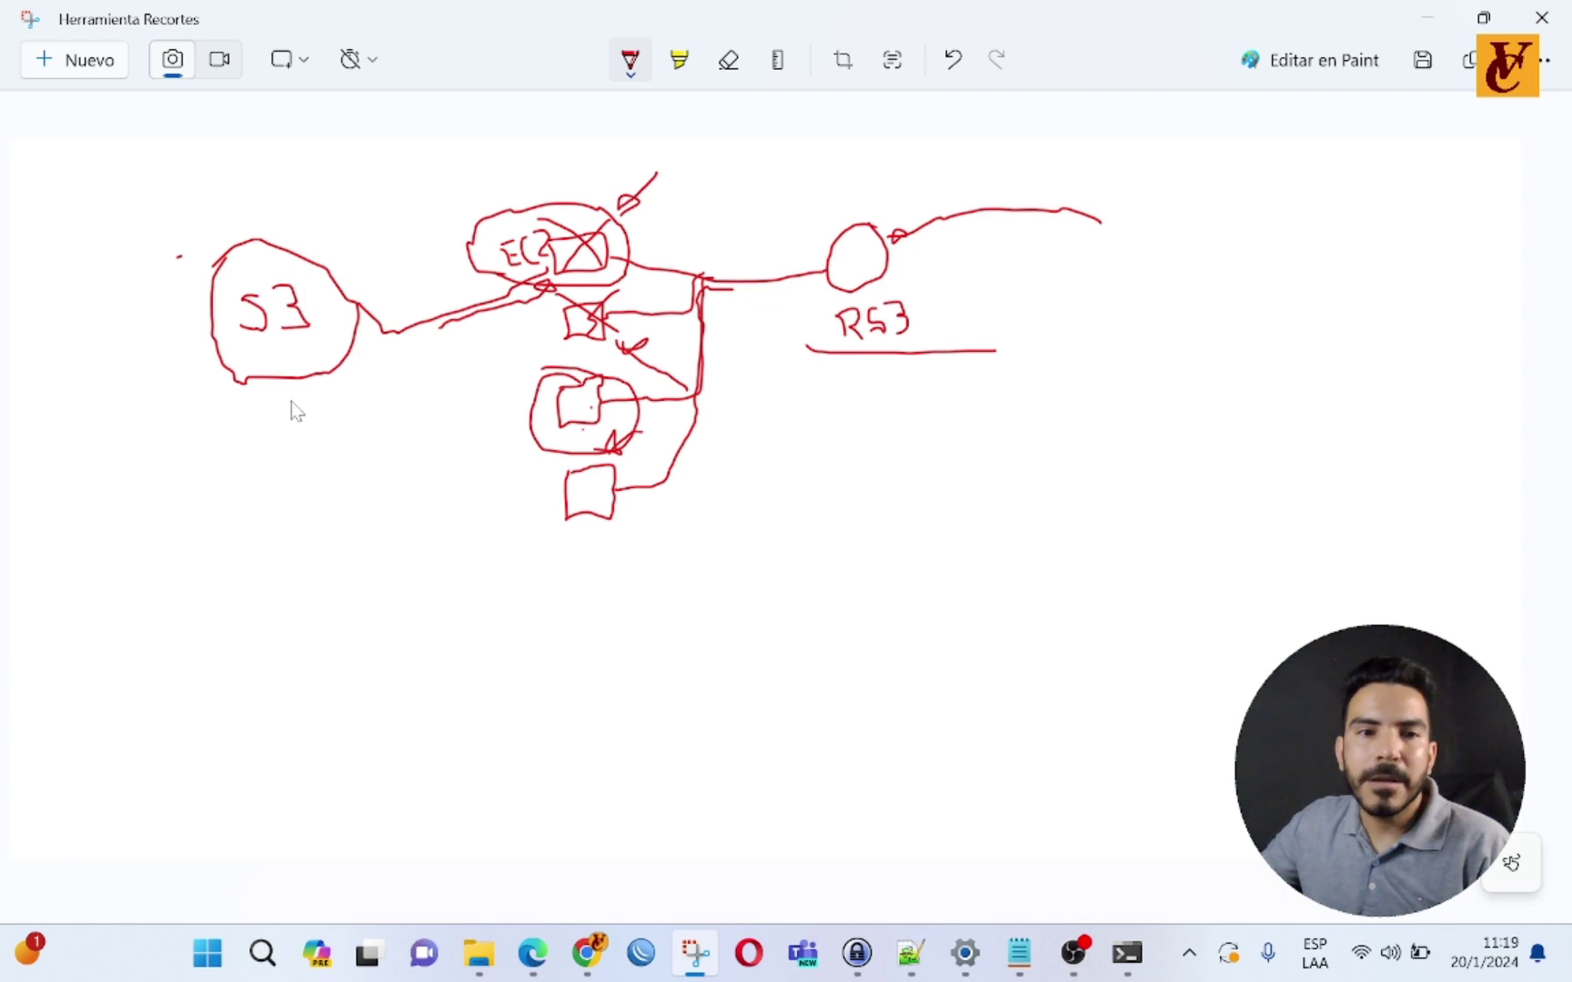
Step: Draw a second circle labelled S3 below the first, and label the upper circle Pro and the lower one Dev
mouse_move(262, 449)
mouse_down()
mouse_move(229, 526)
mouse_move(368, 550)
mouse_move(273, 438)
mouse_move(257, 440)
mouse_move(277, 521)
mouse_up()
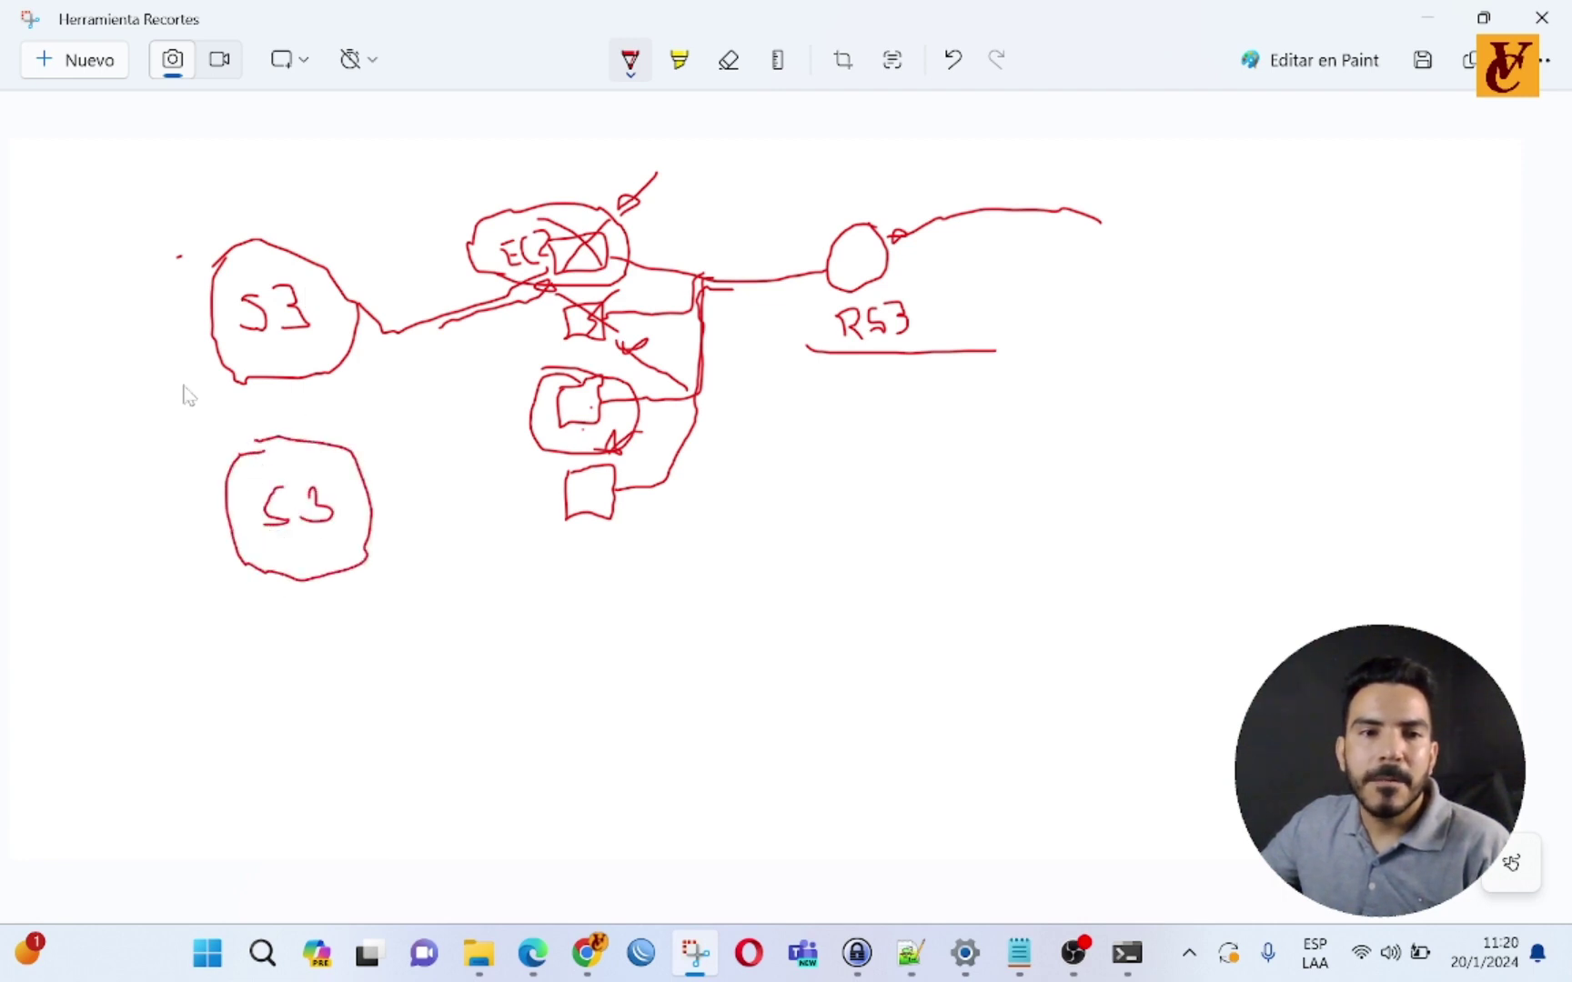
mouse_move(176, 380)
mouse_down()
mouse_move(173, 404)
mouse_move(182, 386)
mouse_move(207, 400)
mouse_up()
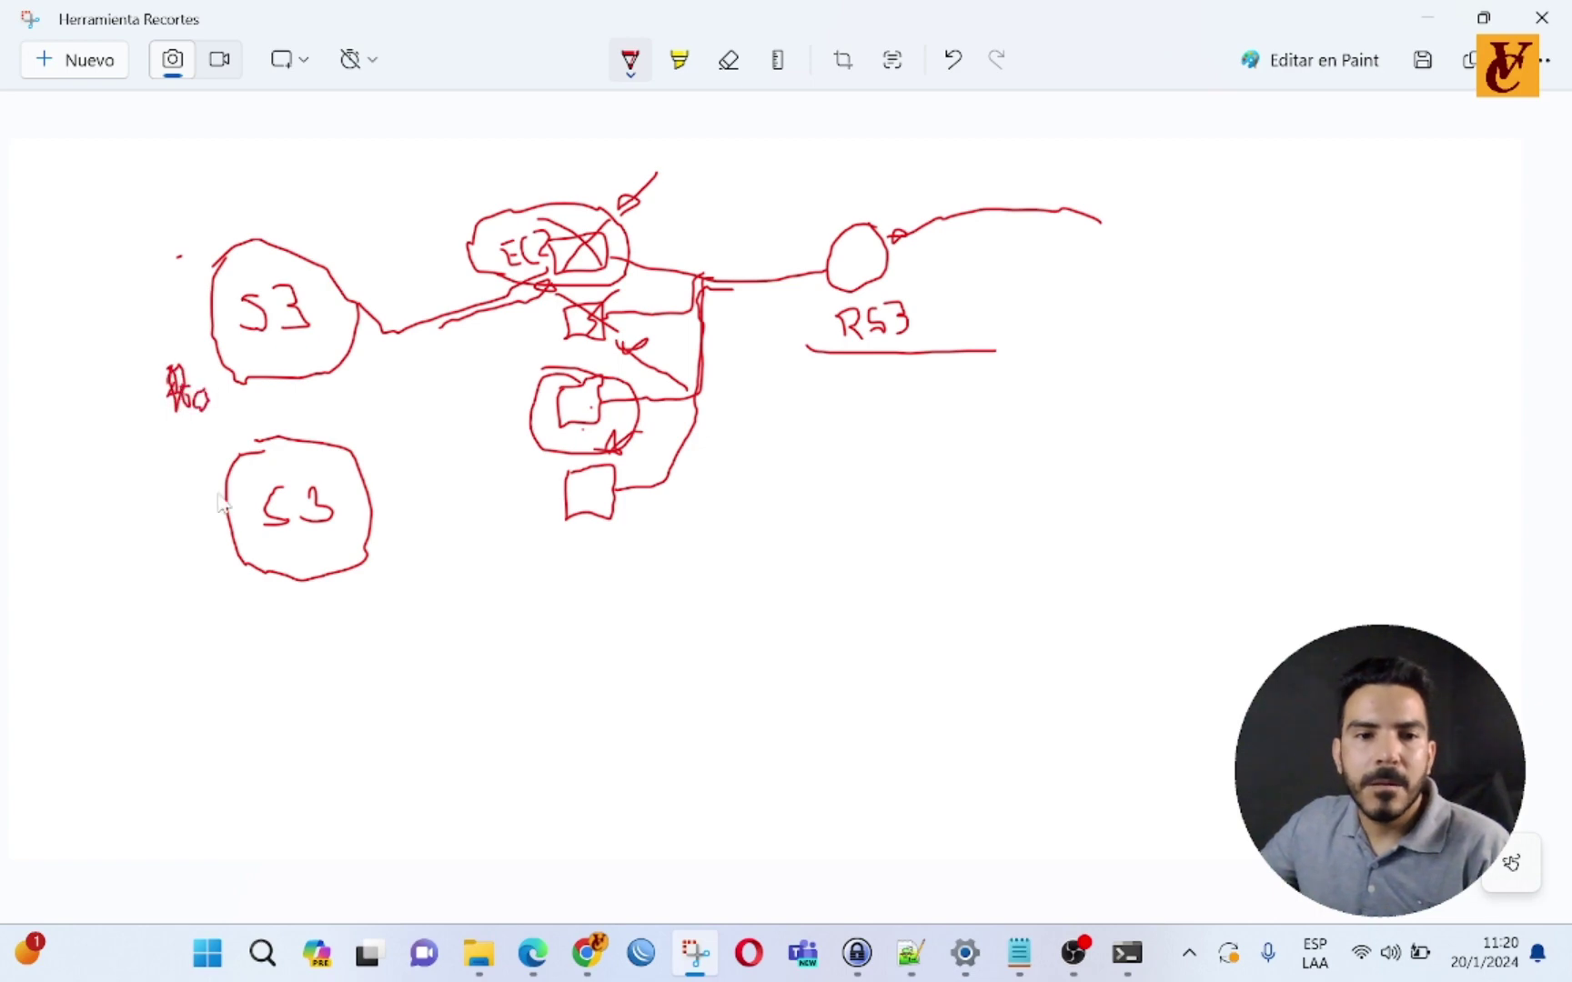
drag(187, 582, 264, 591)
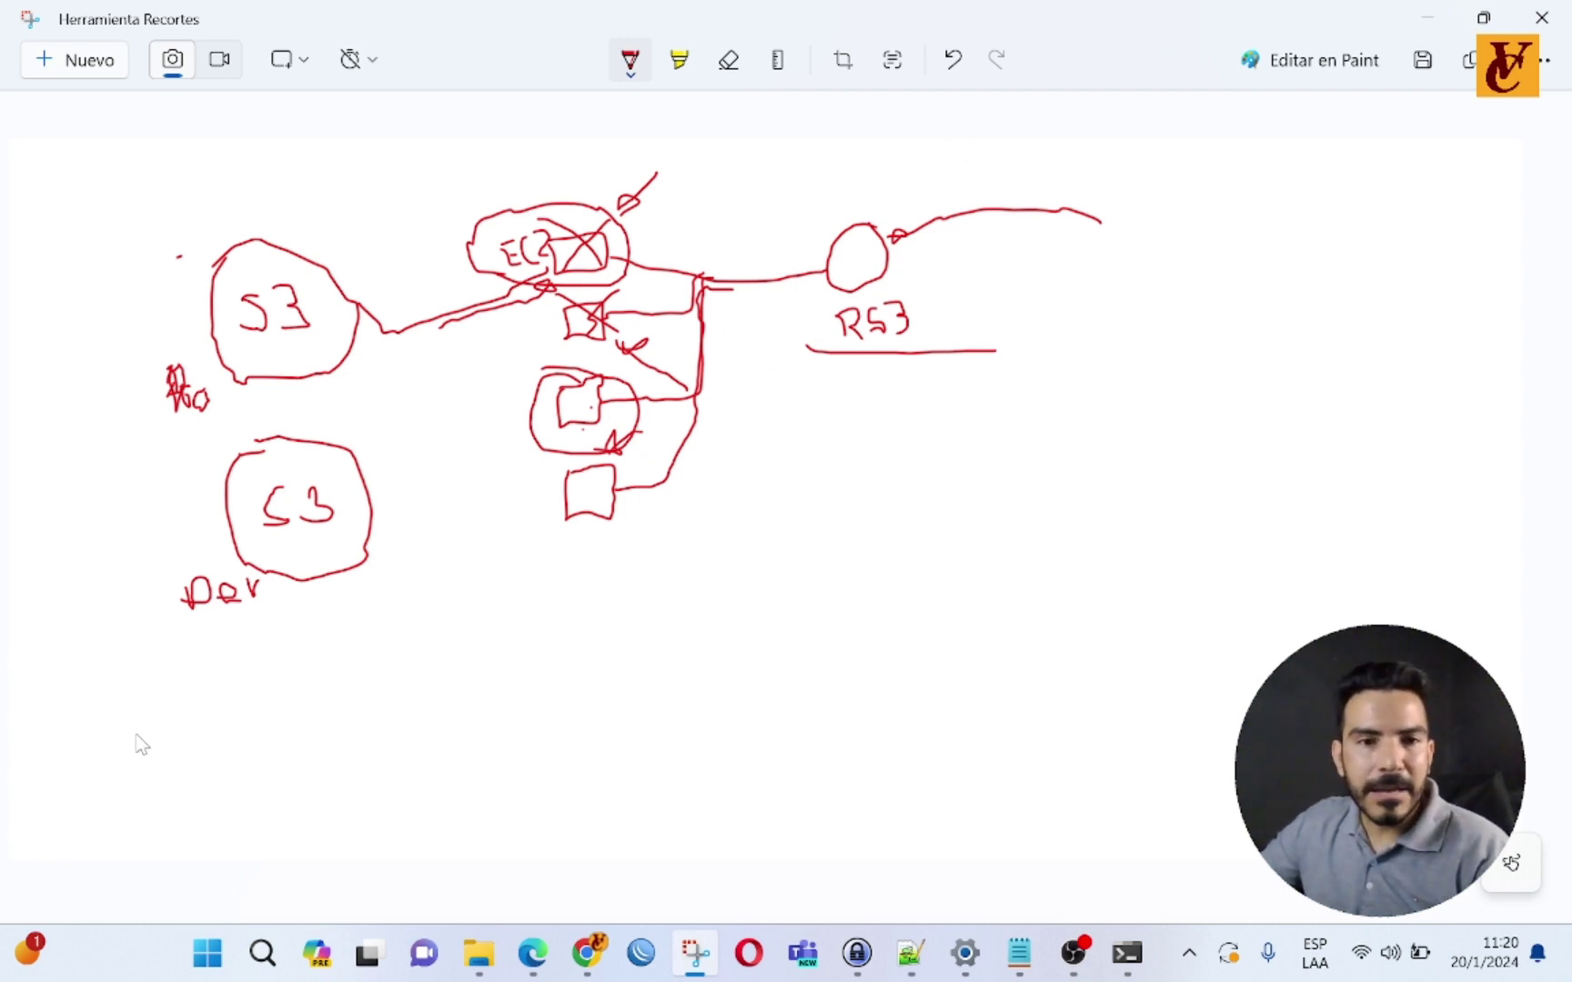
Step: Draw a large frame around the whole diagram and add two more arrows from outside it towards RS3
mouse_move(192, 160)
mouse_down()
mouse_move(651, 175)
mouse_move(1007, 505)
mouse_move(256, 747)
mouse_move(185, 137)
mouse_up()
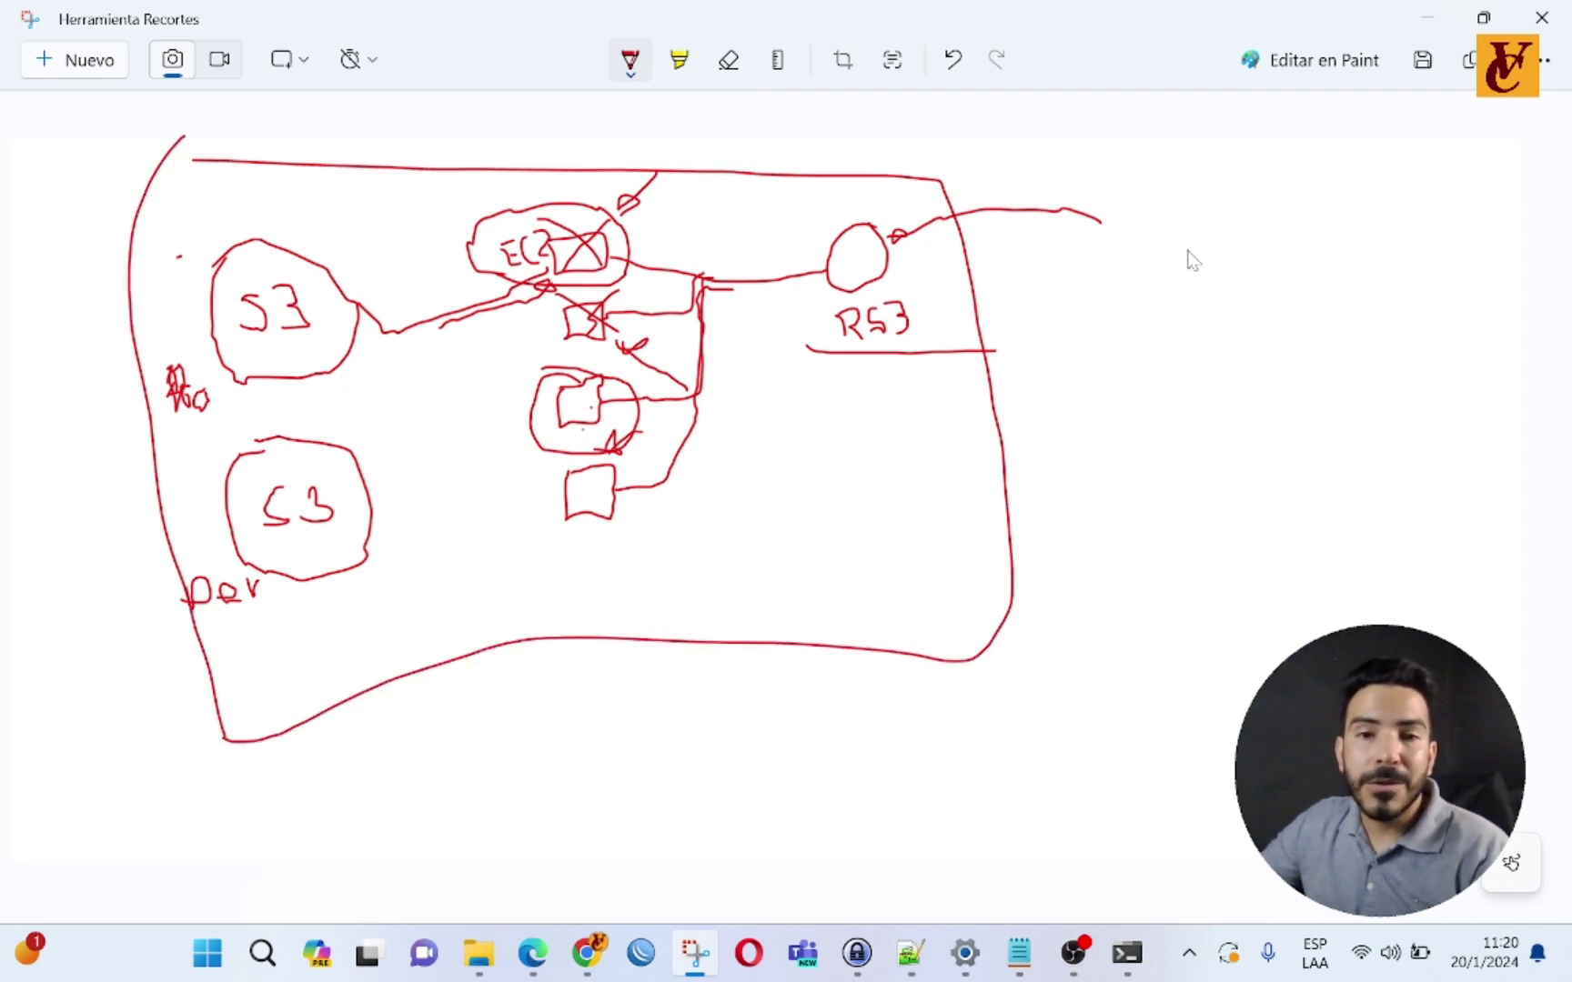
mouse_move(1128, 271)
mouse_down()
mouse_move(898, 275)
mouse_move(944, 292)
mouse_up()
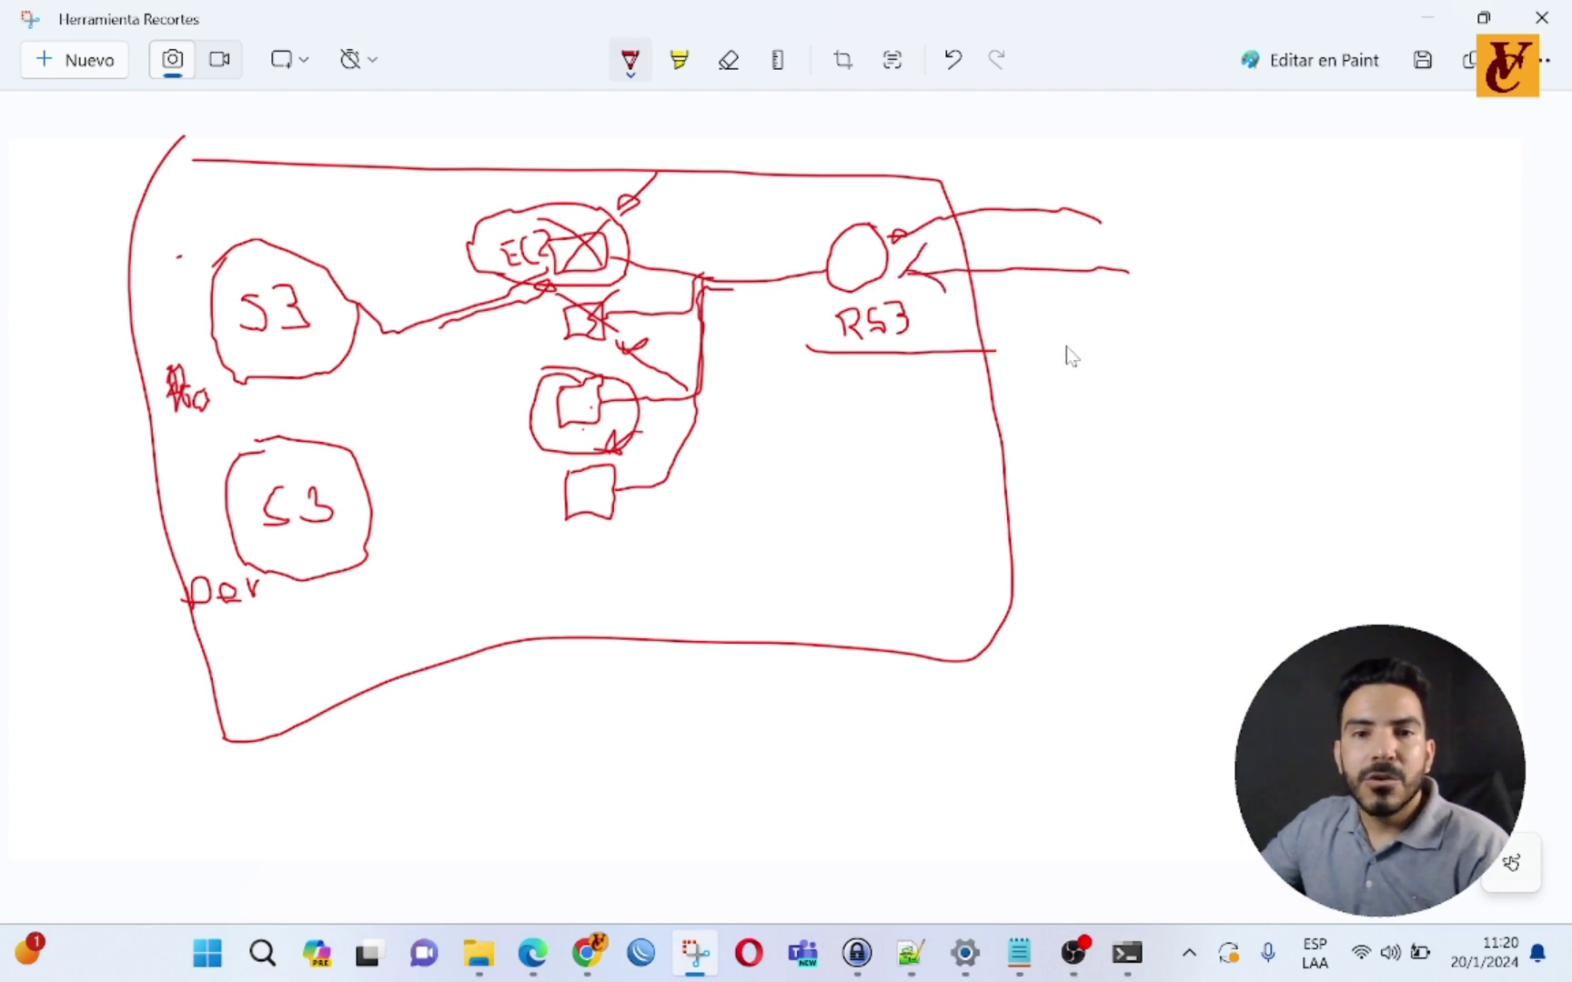
mouse_move(1078, 346)
mouse_down()
mouse_move(944, 320)
mouse_move(971, 317)
mouse_move(955, 288)
mouse_move(951, 311)
mouse_up()
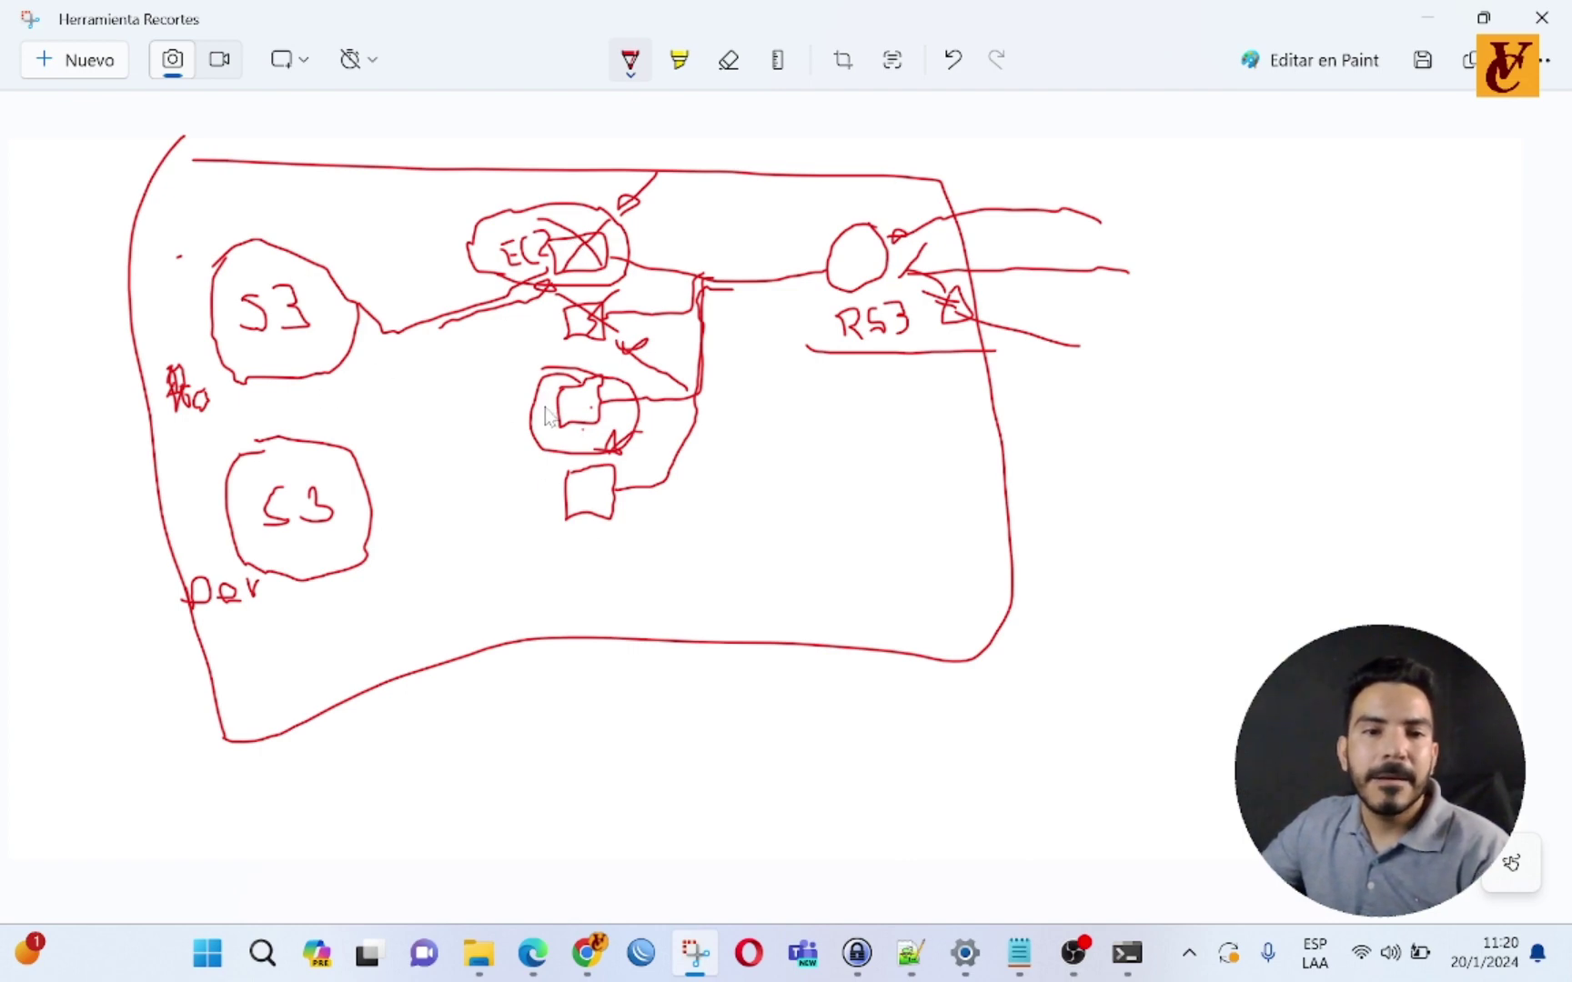
Step: Draw arrows from the lower two boxes to the lower S3 circle and enclose those two boxes in one outline
mouse_move(544, 414)
mouse_down()
mouse_move(369, 487)
mouse_move(380, 455)
mouse_move(368, 494)
mouse_up()
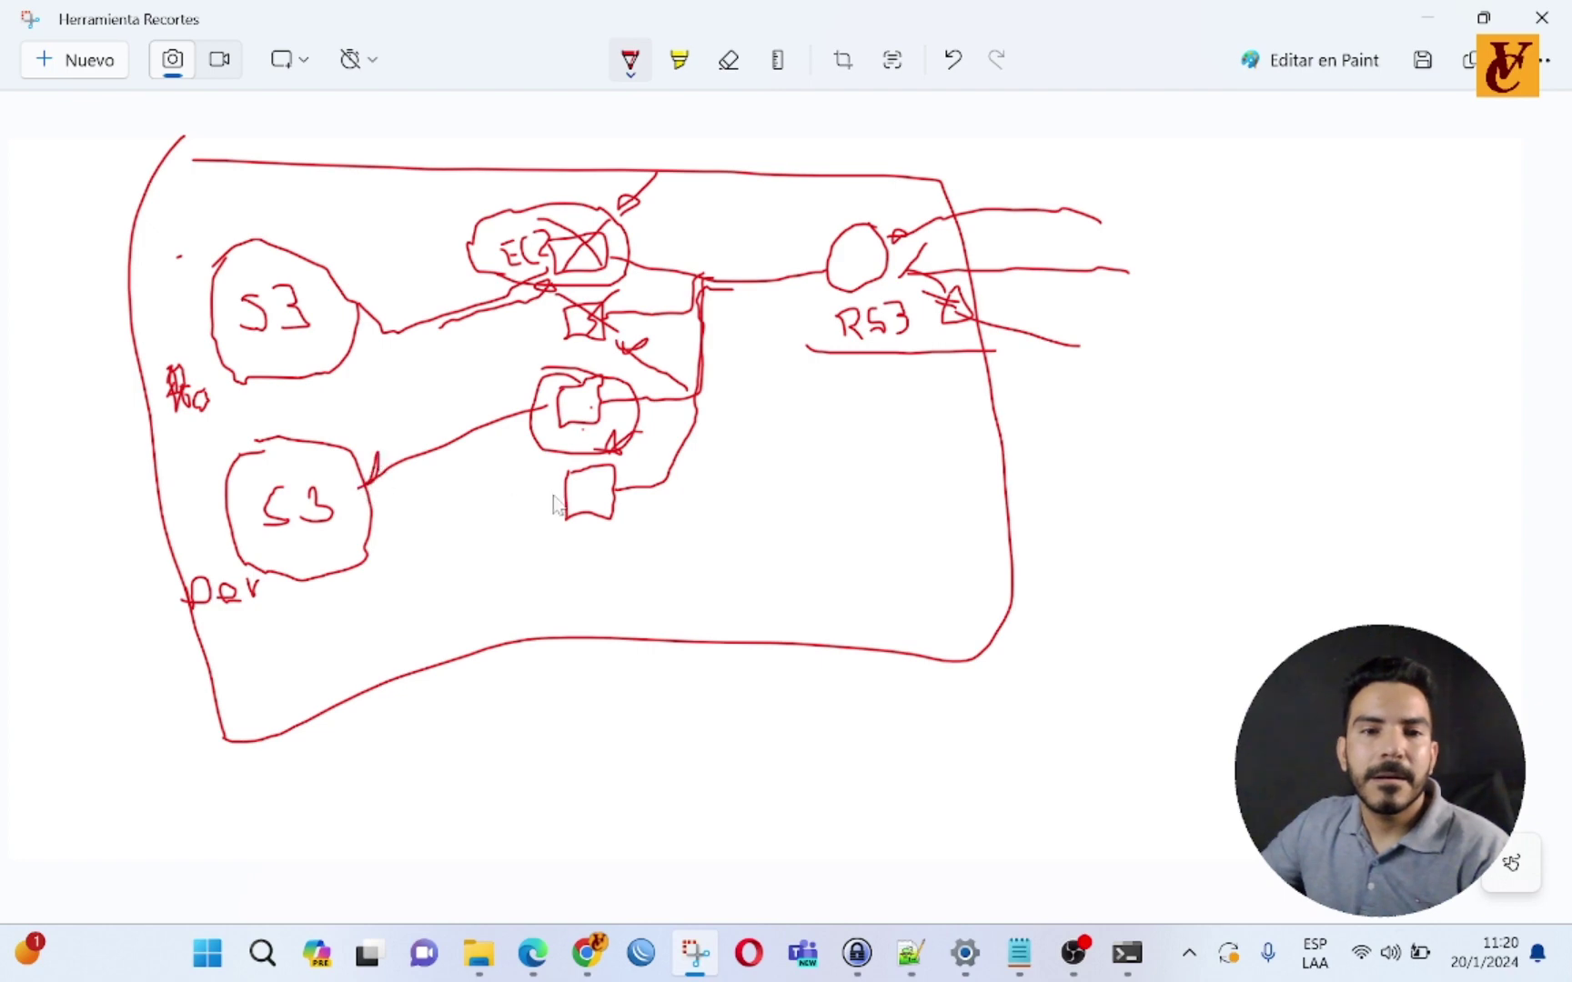
drag(557, 505, 369, 515)
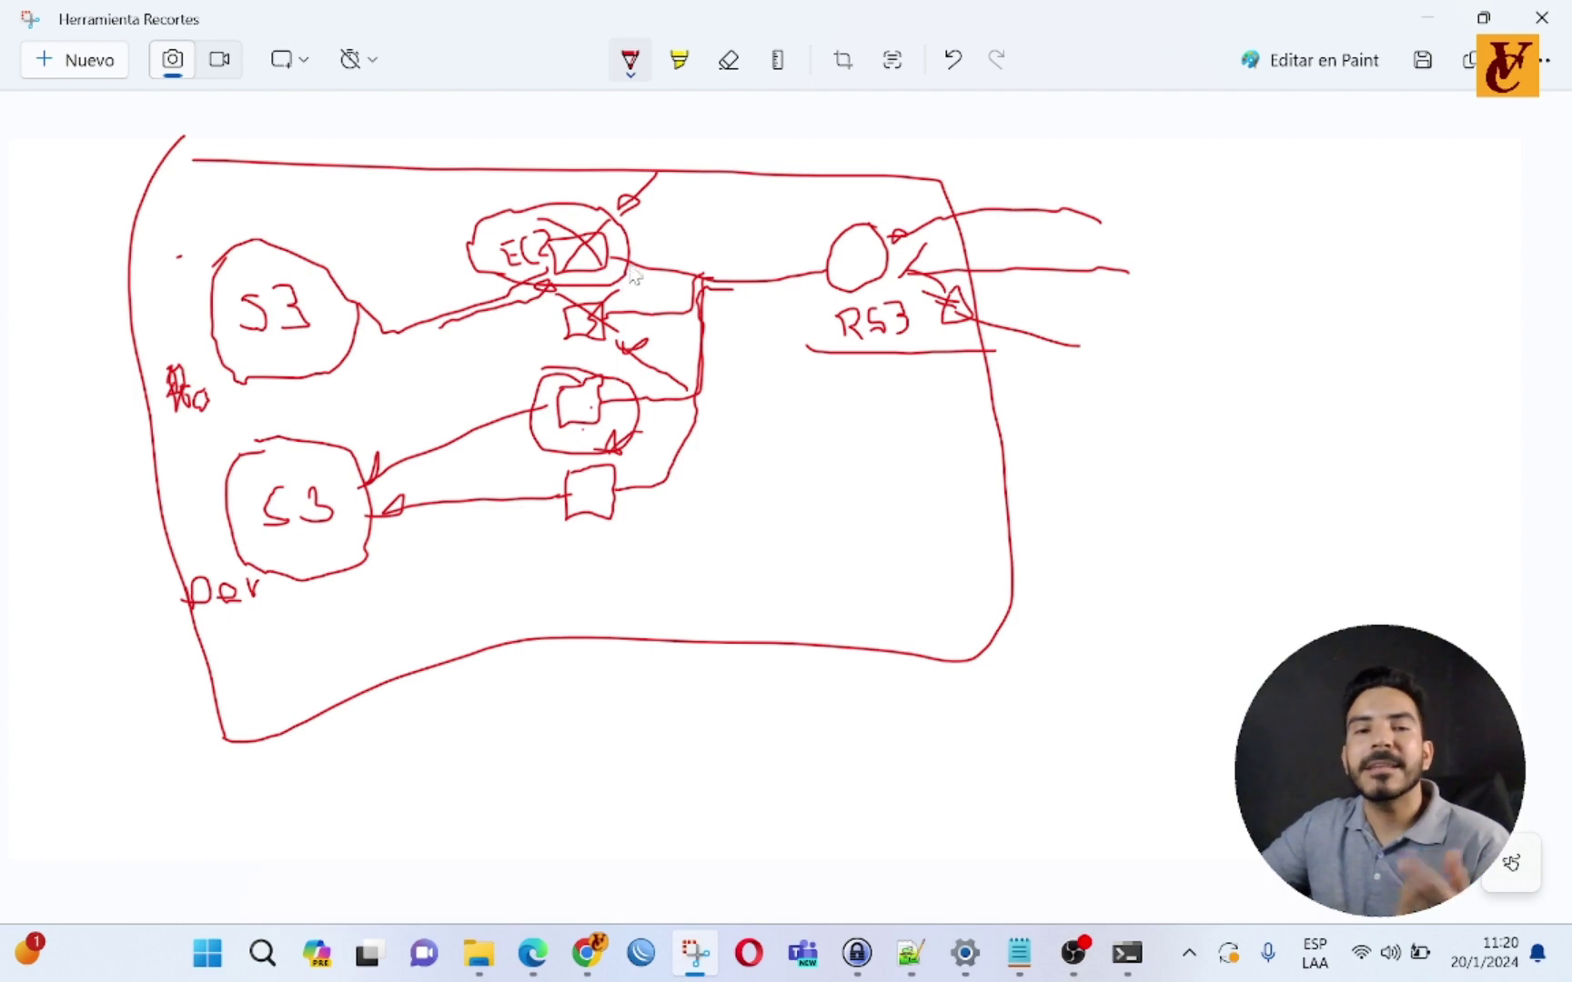
mouse_move(526, 564)
mouse_down()
mouse_move(573, 564)
mouse_move(635, 419)
mouse_move(525, 368)
mouse_move(551, 559)
mouse_up()
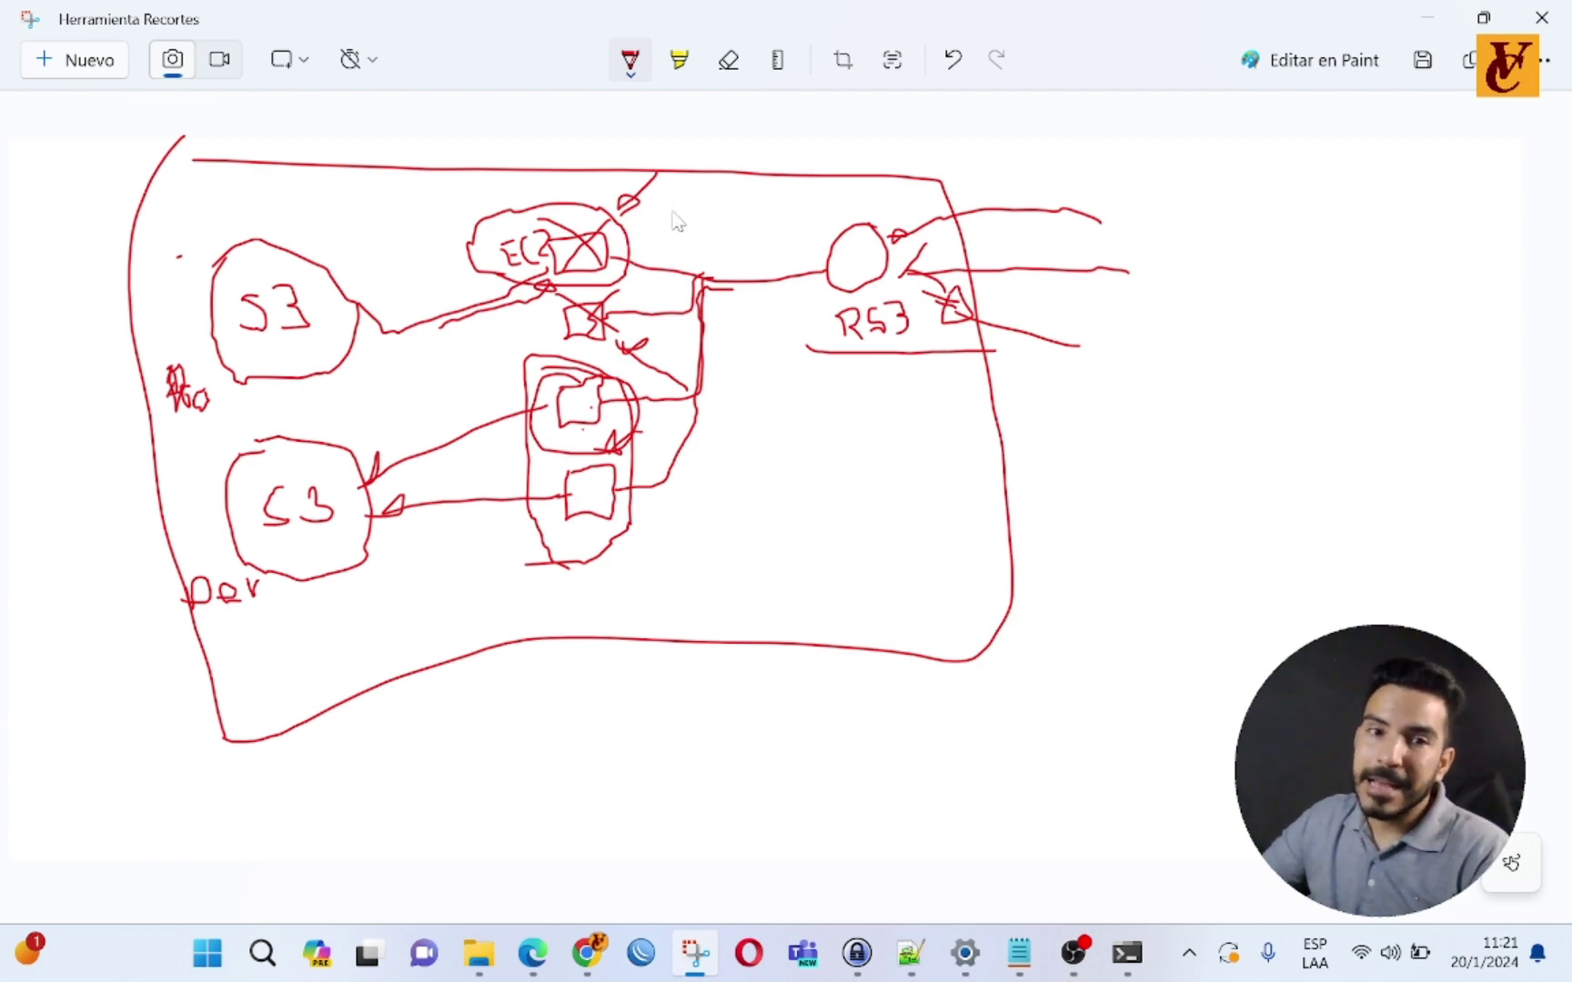
Step: Erase the crosses over the upper two boxes and connect both boxes to a DB box beneath the lower S3 circle
mouse_move(678, 221)
mouse_down()
mouse_move(528, 291)
mouse_move(514, 273)
mouse_move(590, 269)
mouse_move(570, 314)
mouse_move(575, 227)
mouse_move(605, 264)
mouse_move(564, 228)
mouse_move(551, 237)
mouse_move(587, 258)
mouse_move(585, 382)
mouse_move(726, 435)
mouse_up()
click(728, 59)
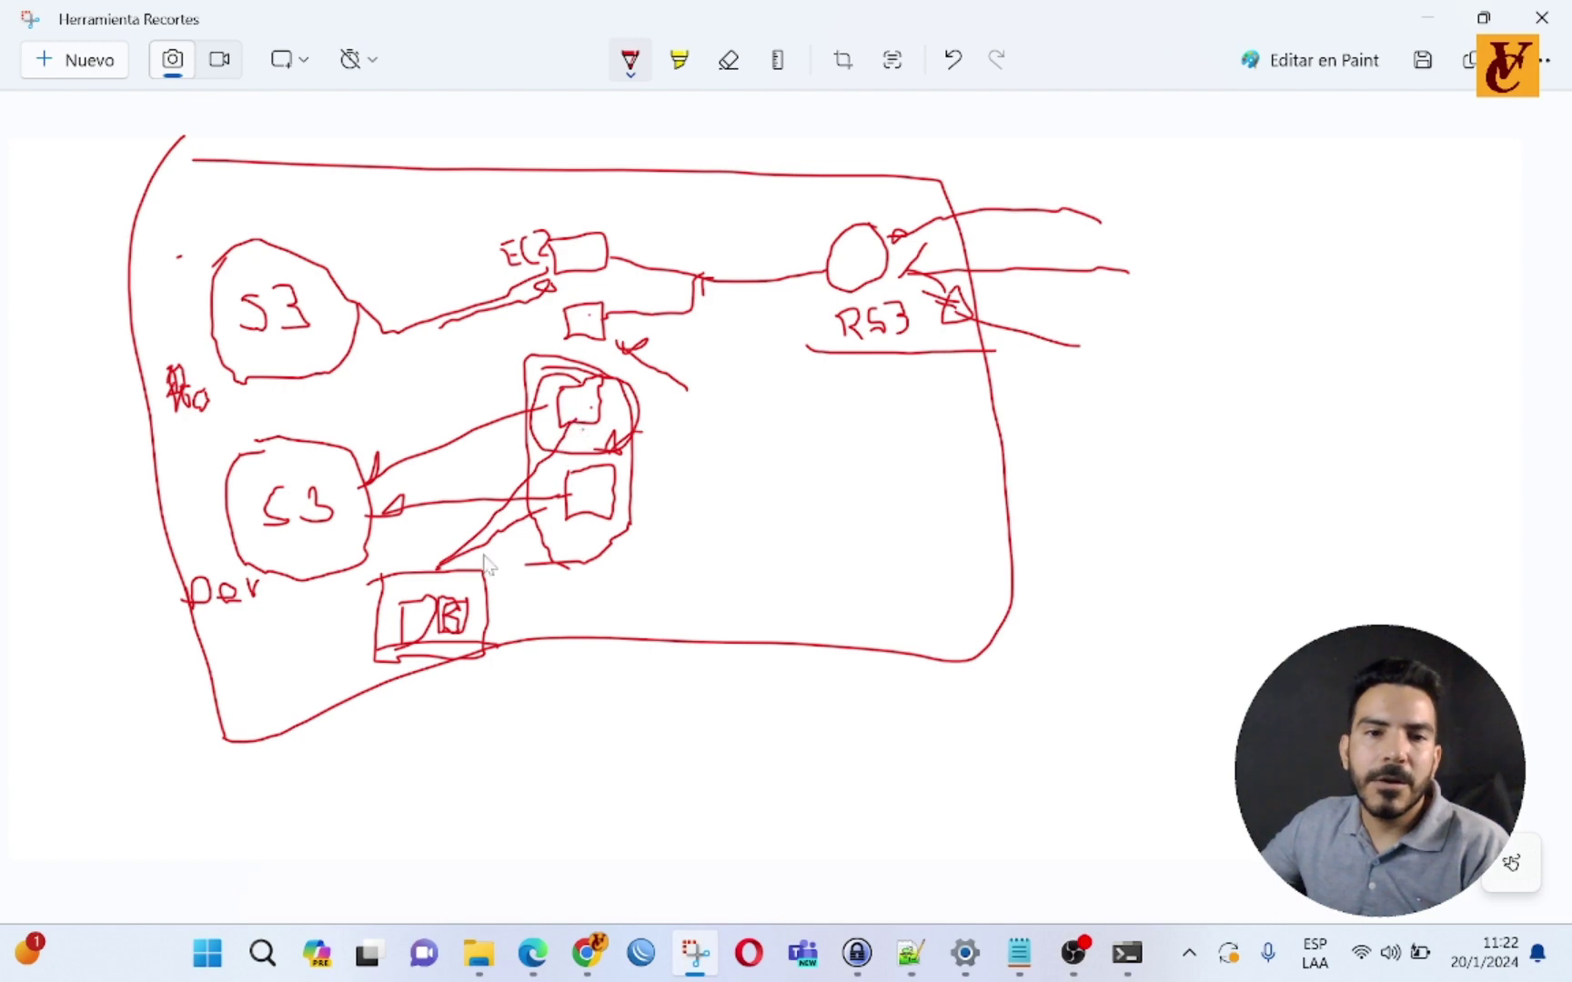
drag(434, 571, 548, 339)
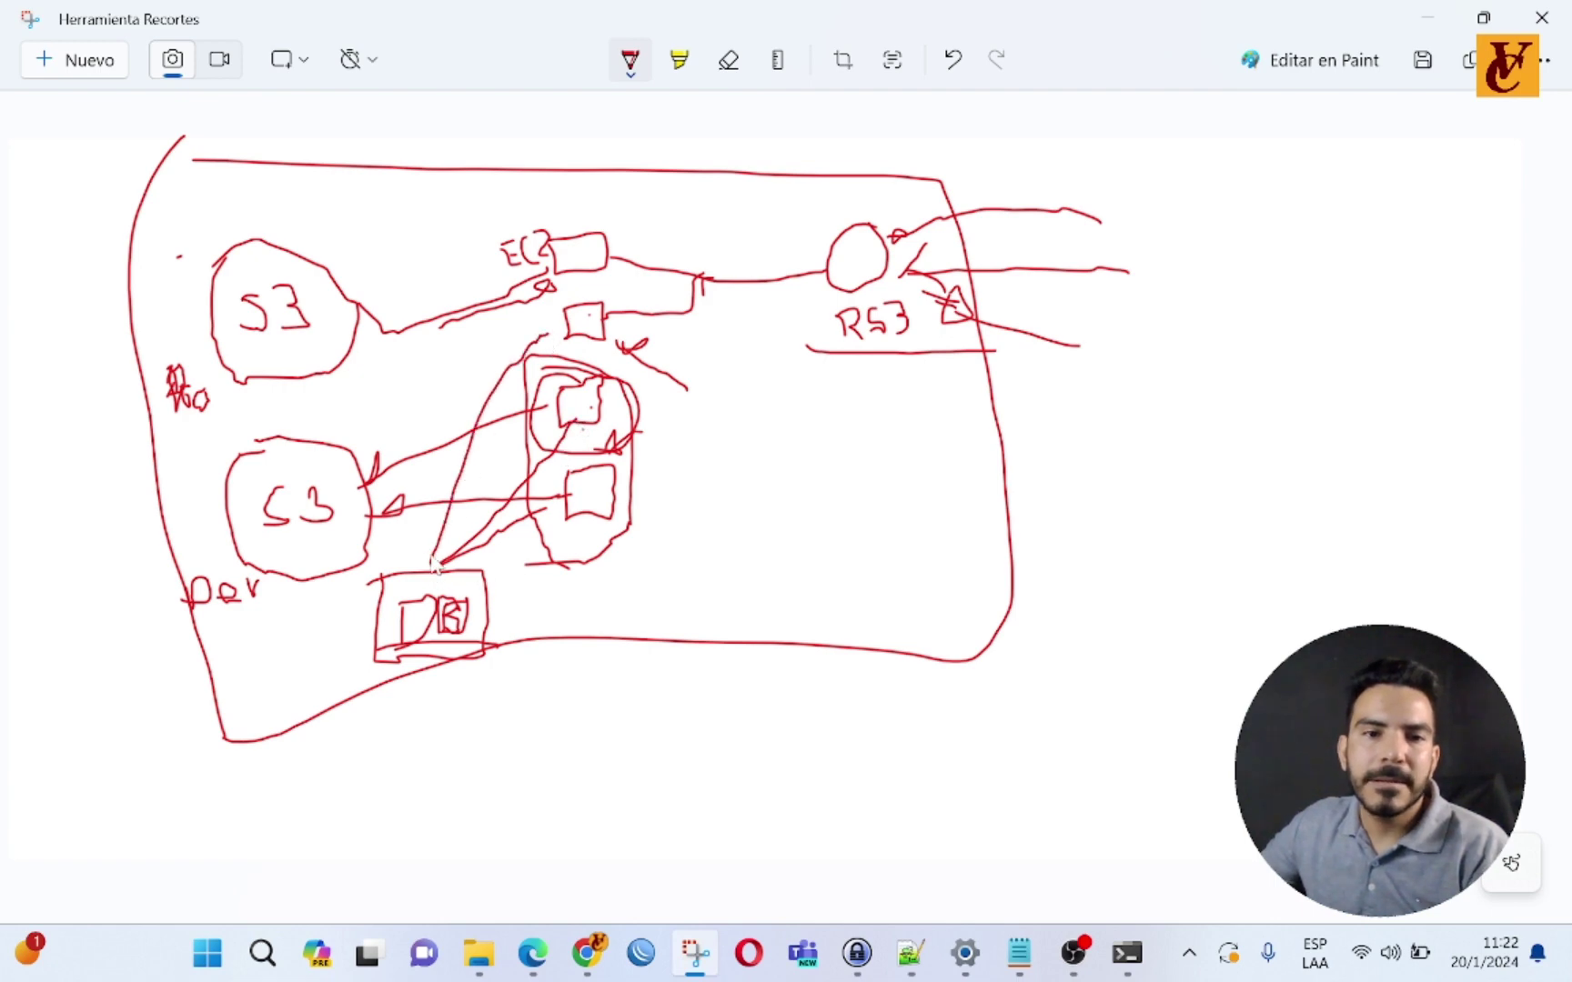
mouse_move(429, 566)
mouse_down()
mouse_move(452, 368)
mouse_move(559, 309)
mouse_move(584, 273)
mouse_up()
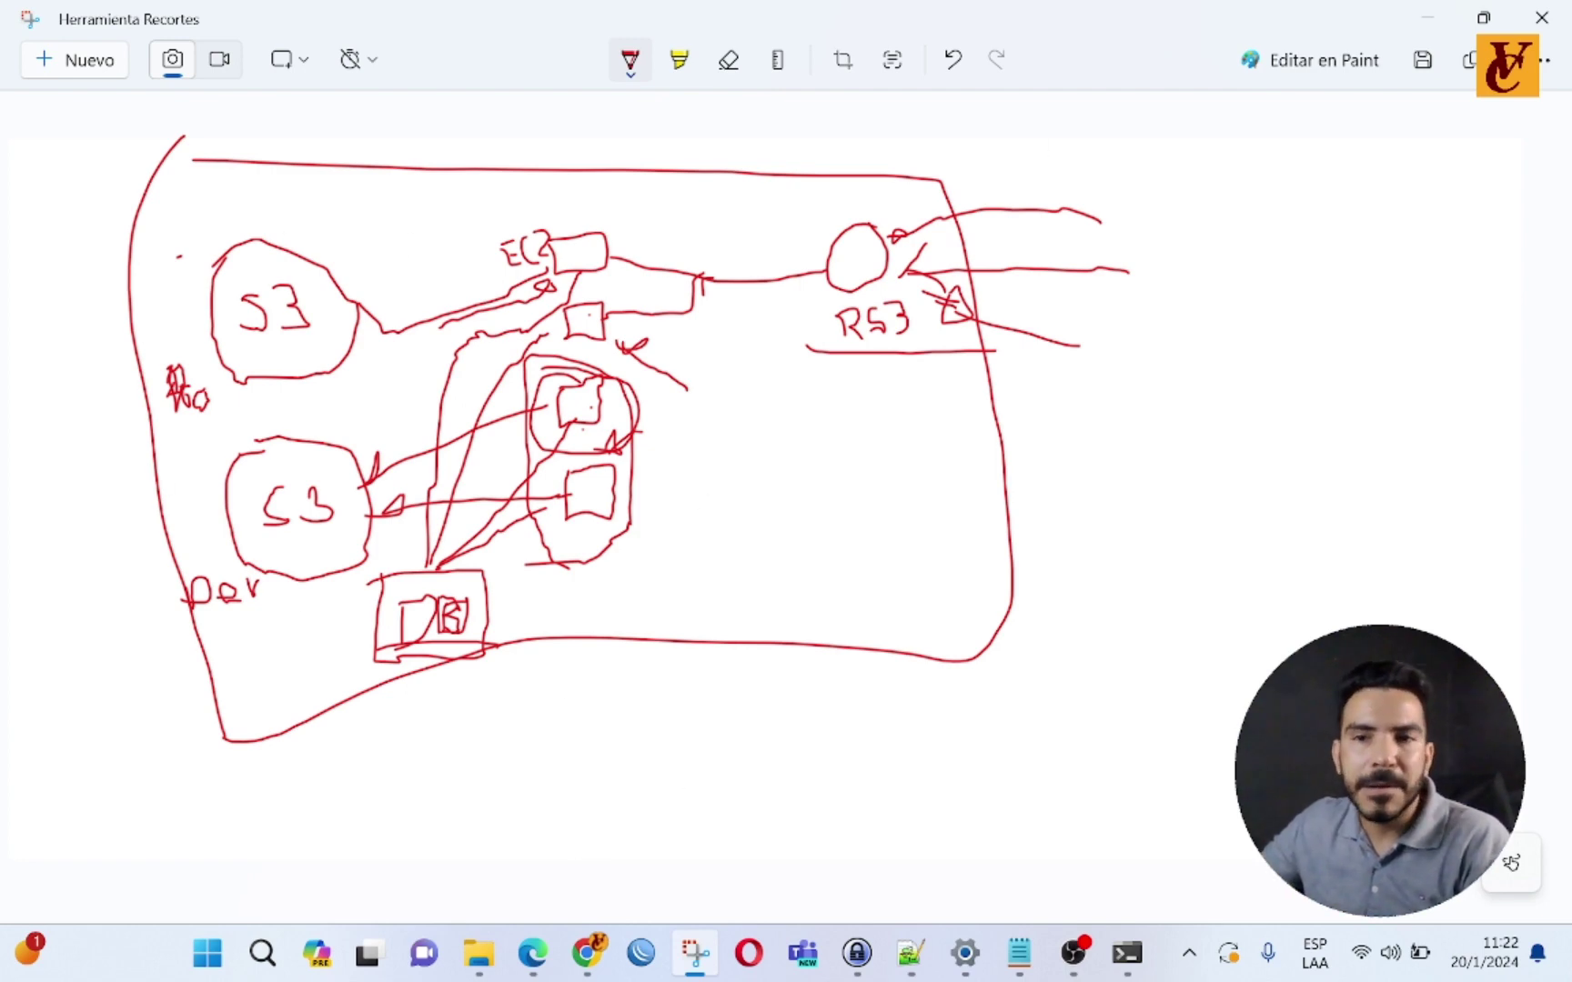
Step: Switch to the Edge browser, close the public index.html page and open the list of EC2 instances
key(alt+Tab)
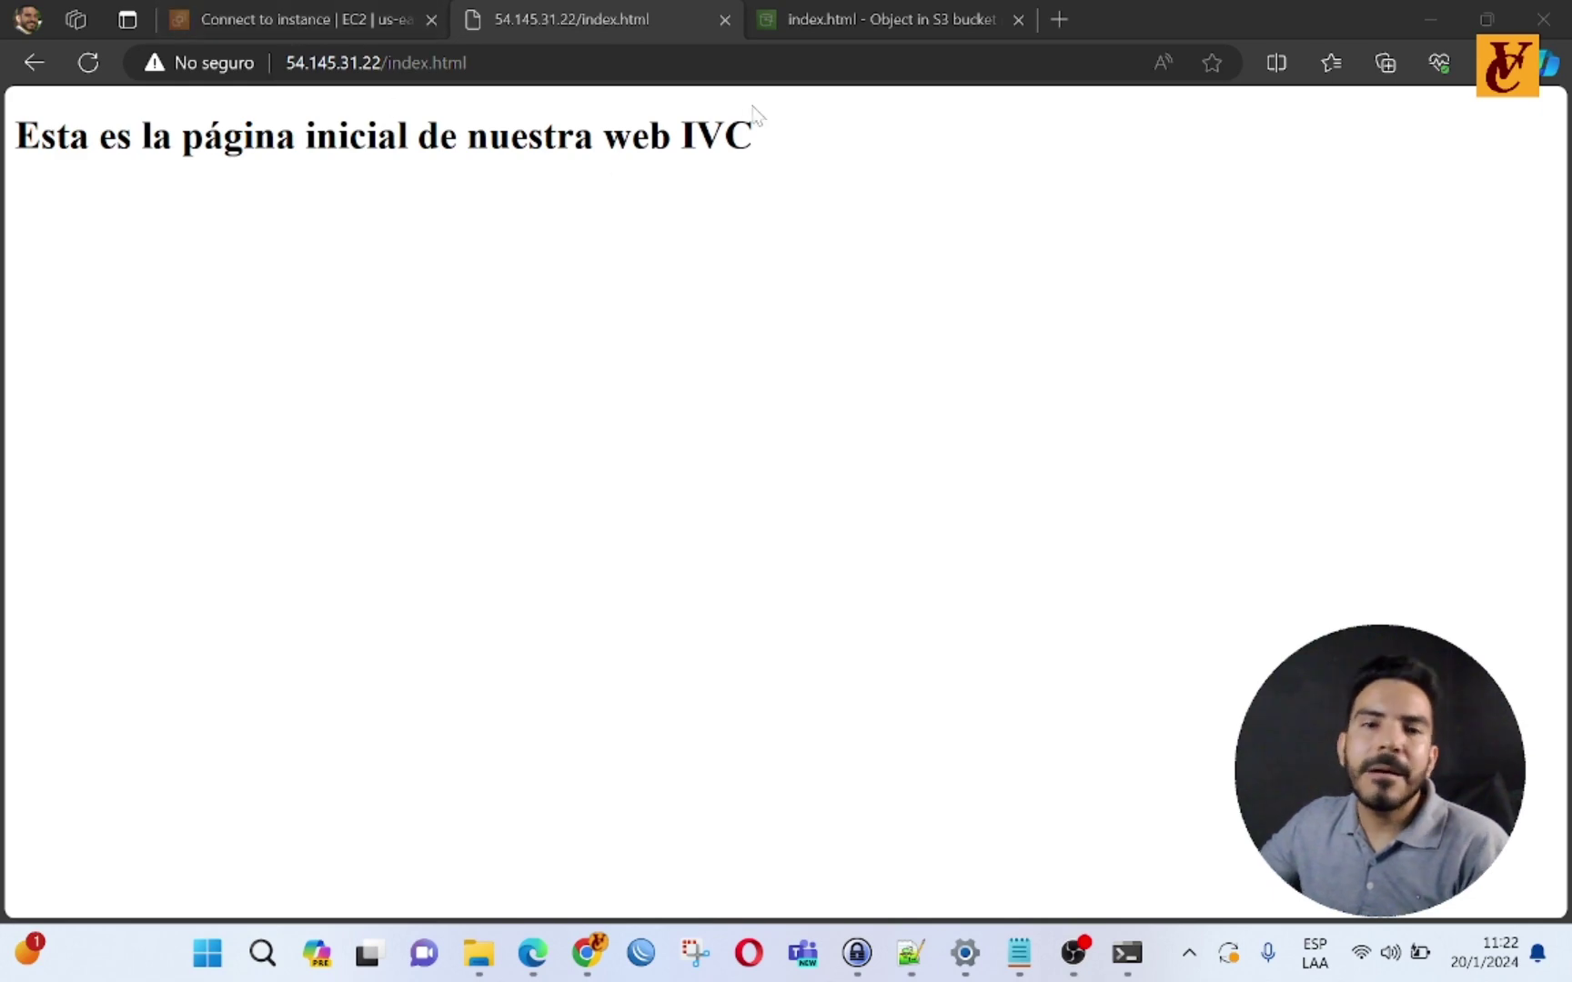
click(722, 20)
click(300, 20)
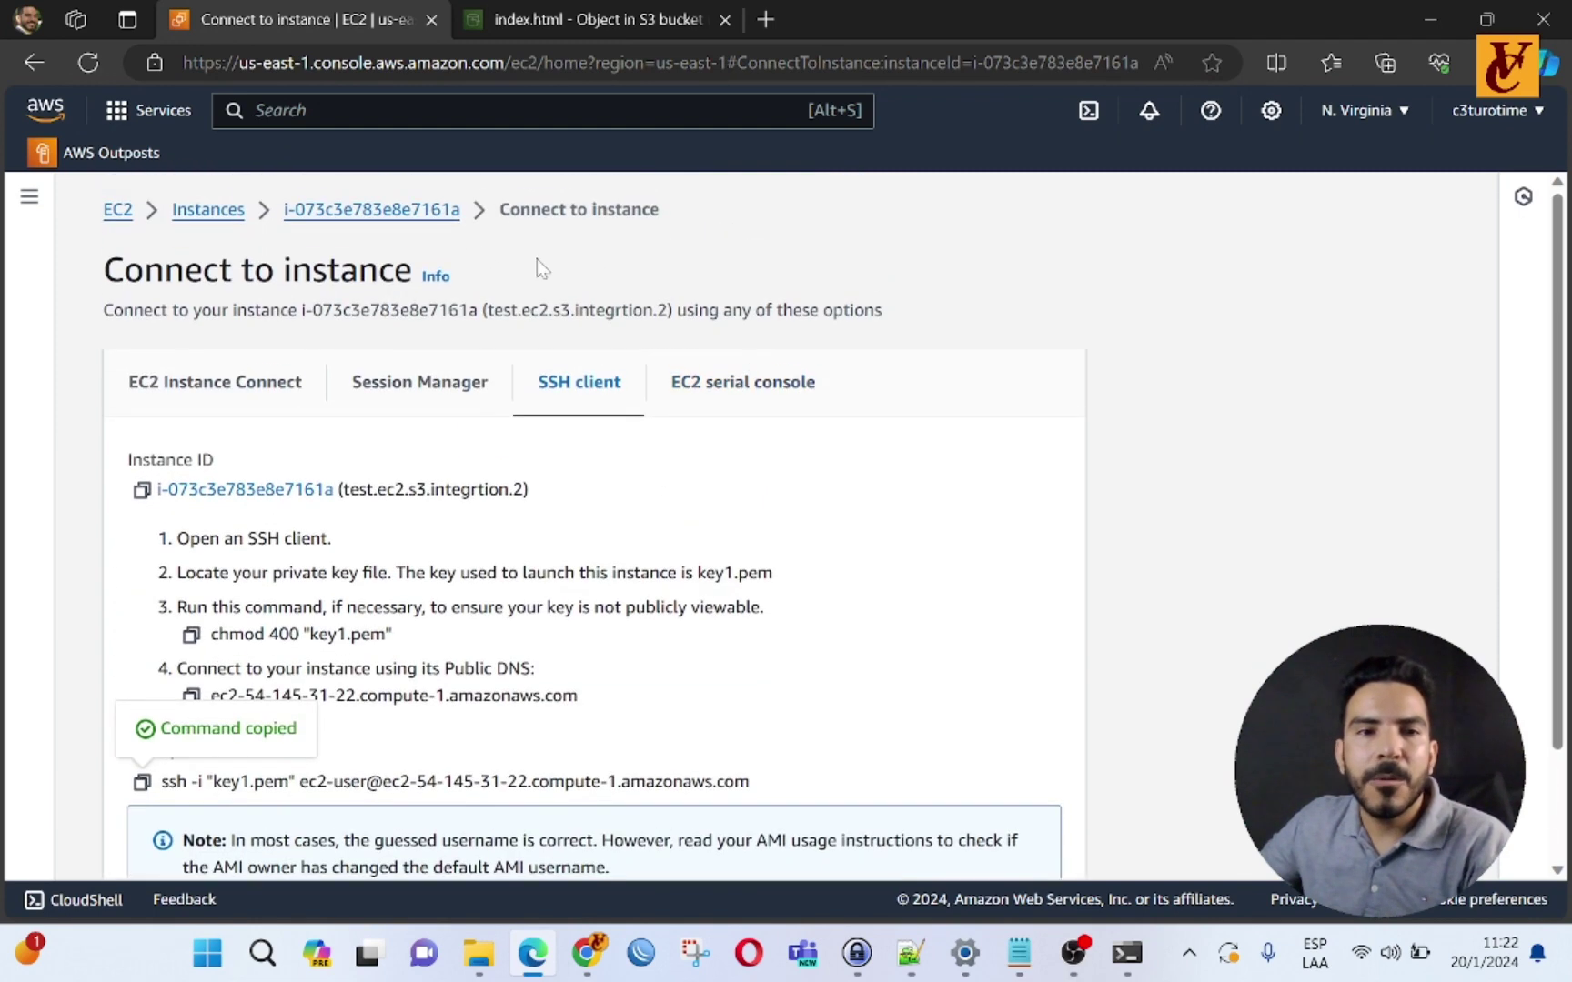
click(347, 214)
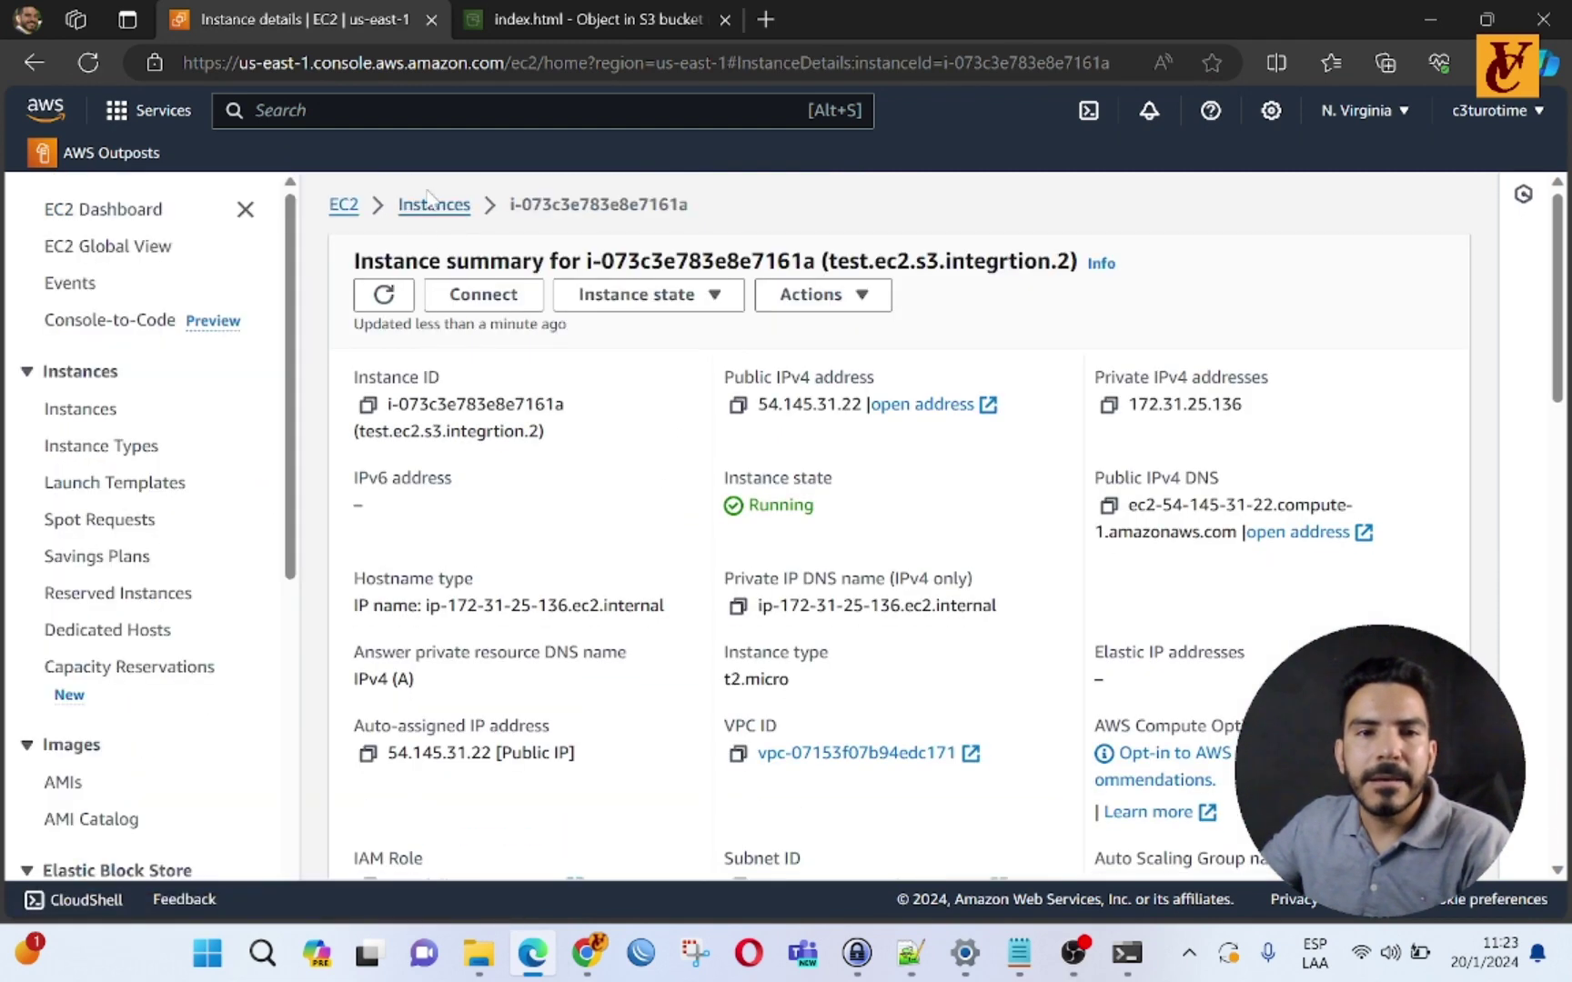
click(433, 204)
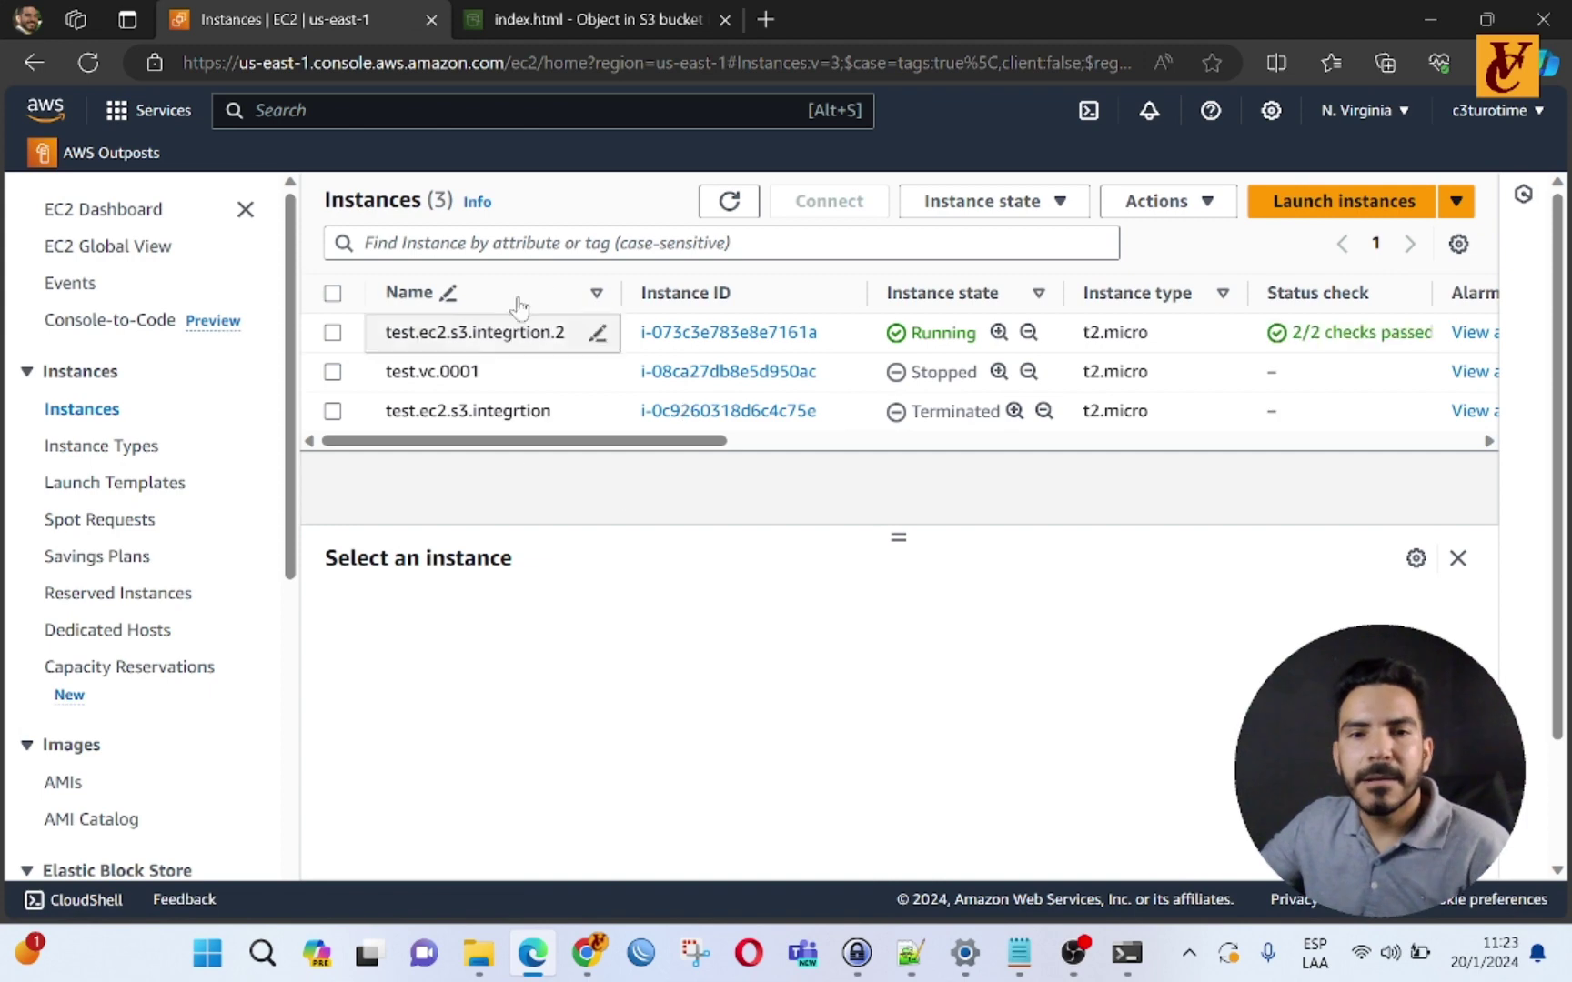
Step: Terminate the running instance test.ec2.s3.integrtion.2
click(649, 373)
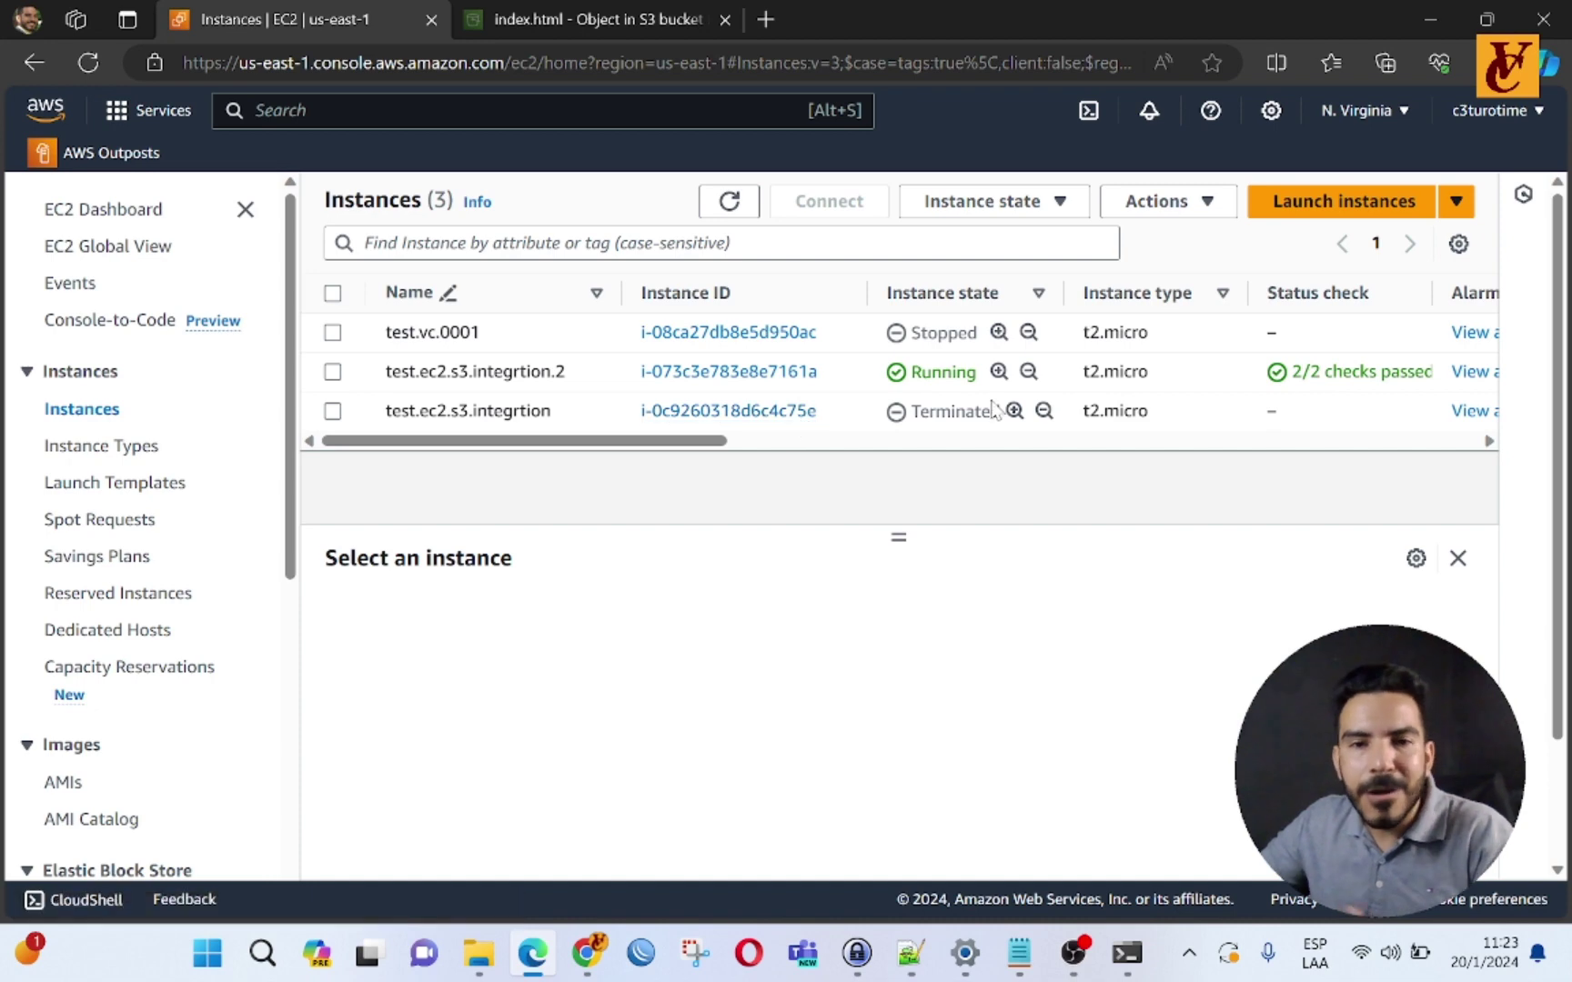
click(333, 373)
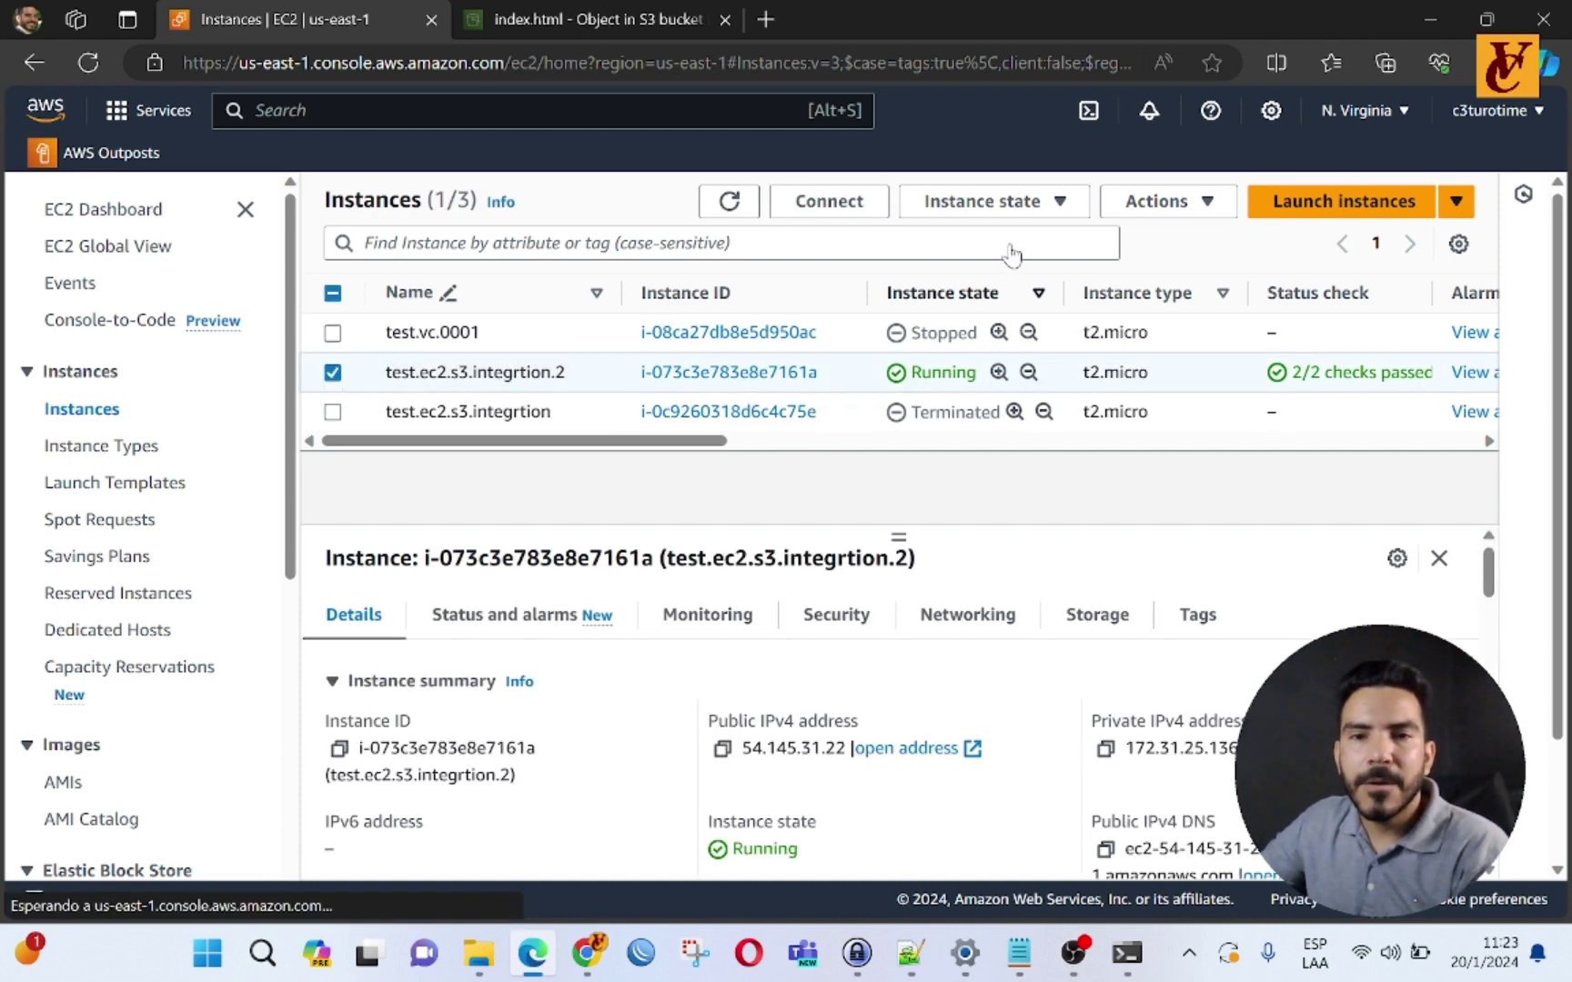
click(1053, 201)
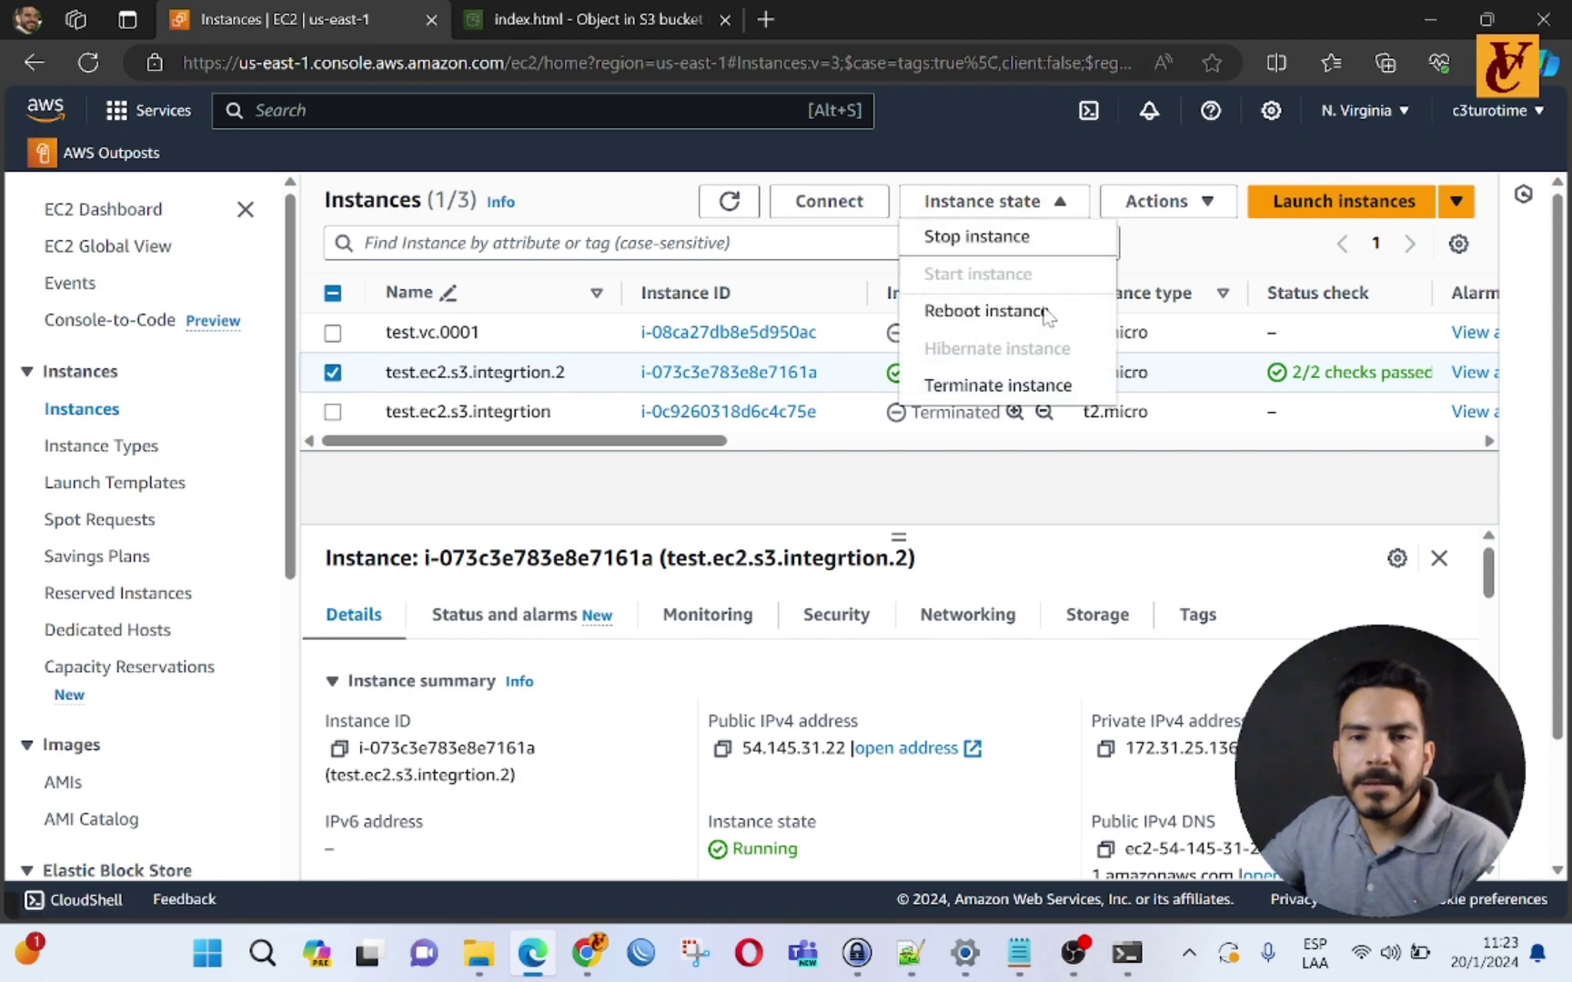
click(976, 385)
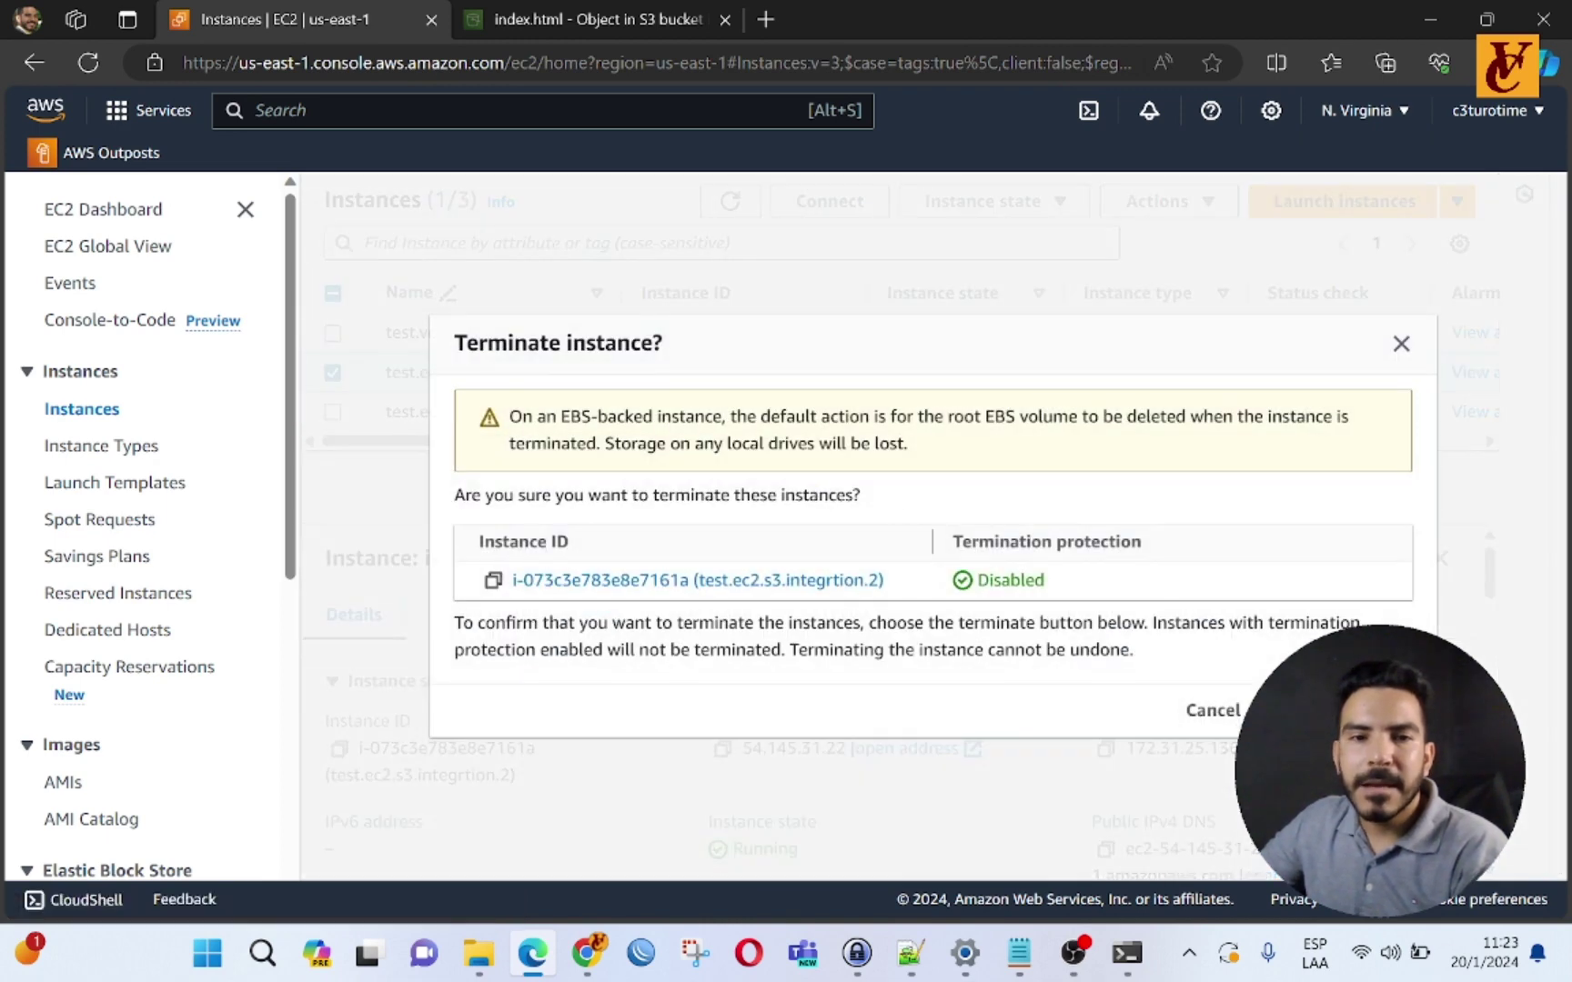
click(1310, 711)
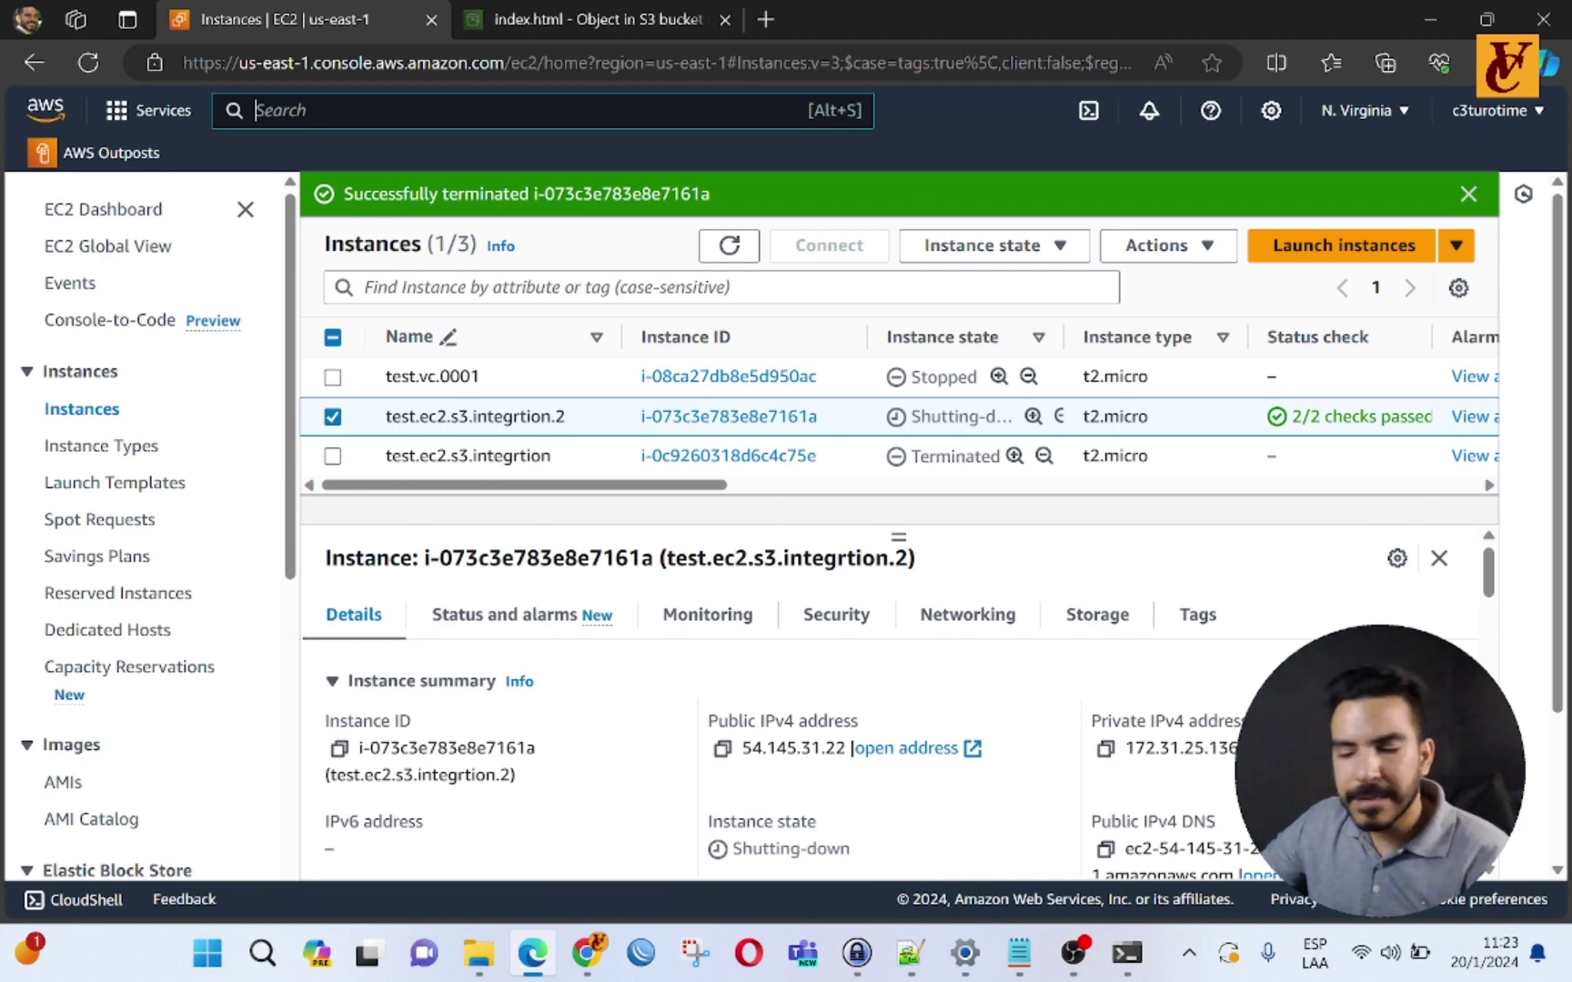
Step: Find the S3 service and start emptying the bucket ivc.bucket.p3.s3toec2
text(s3)
key(Return)
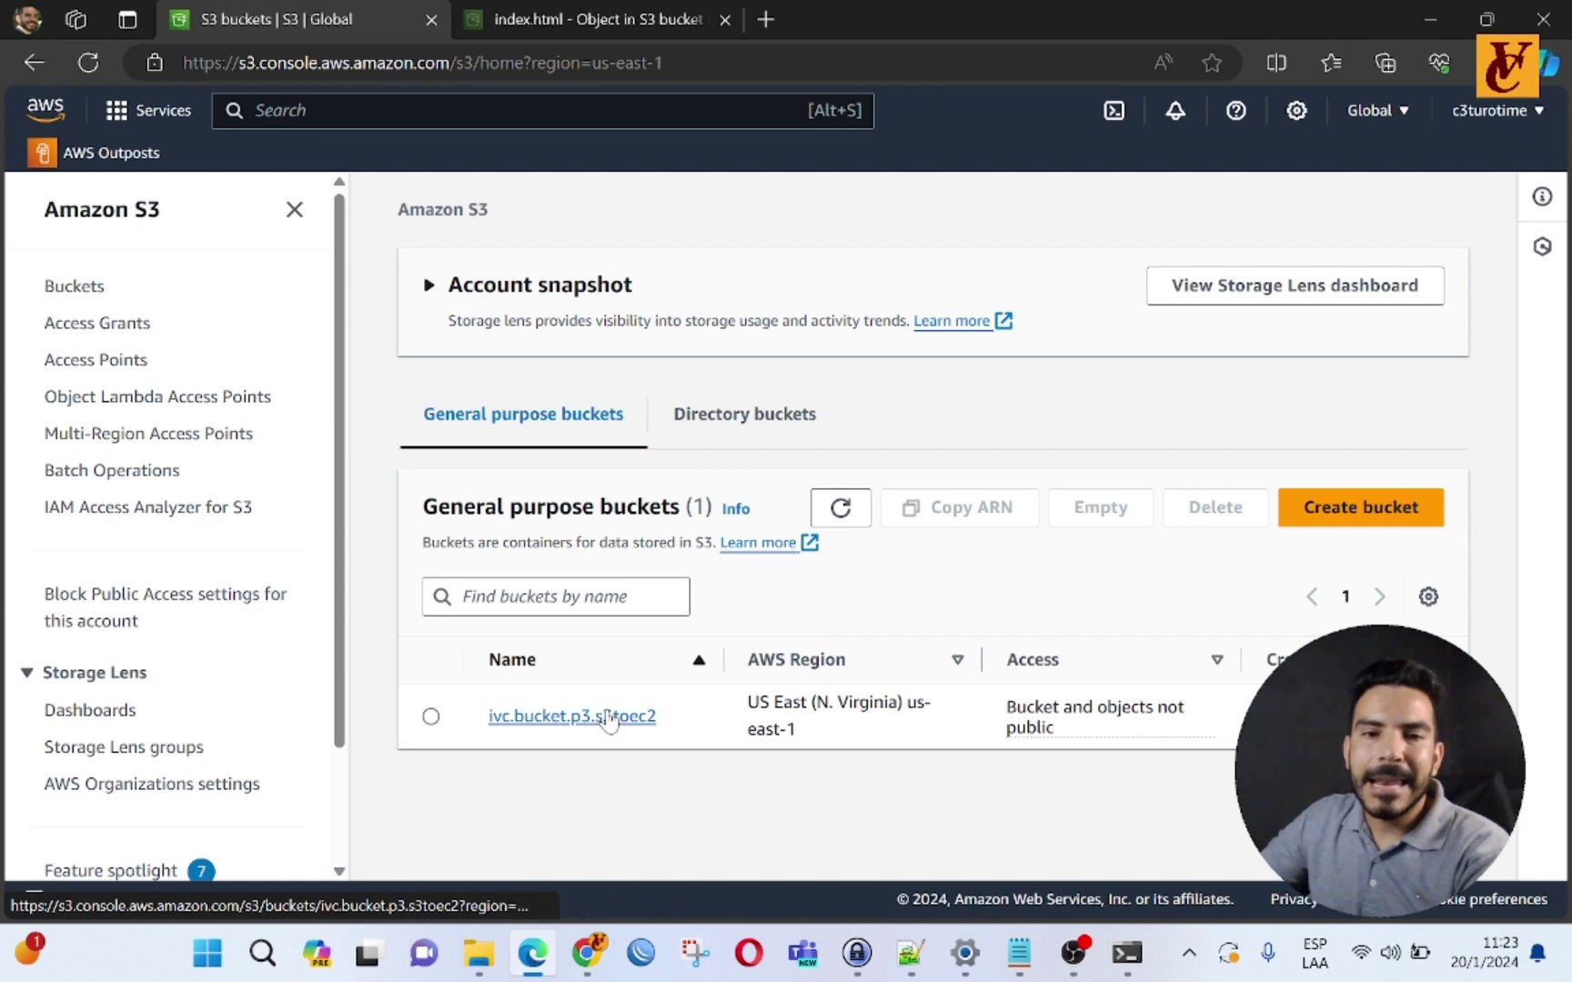
click(431, 717)
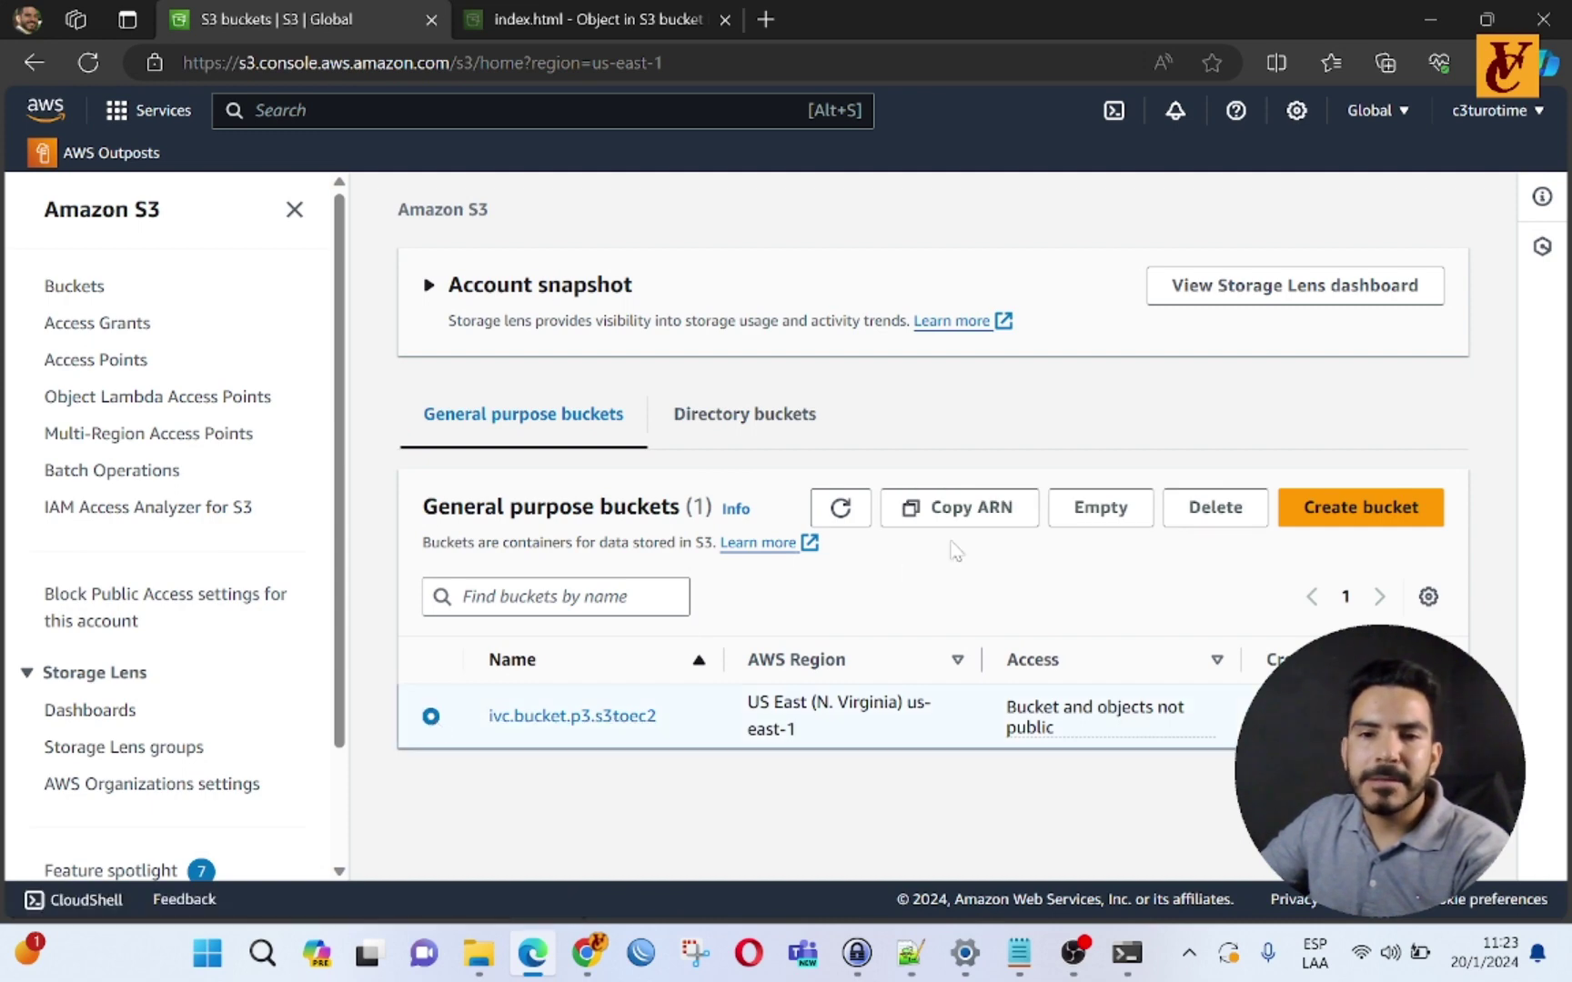
click(1101, 508)
scroll(484, 655, down, 1)
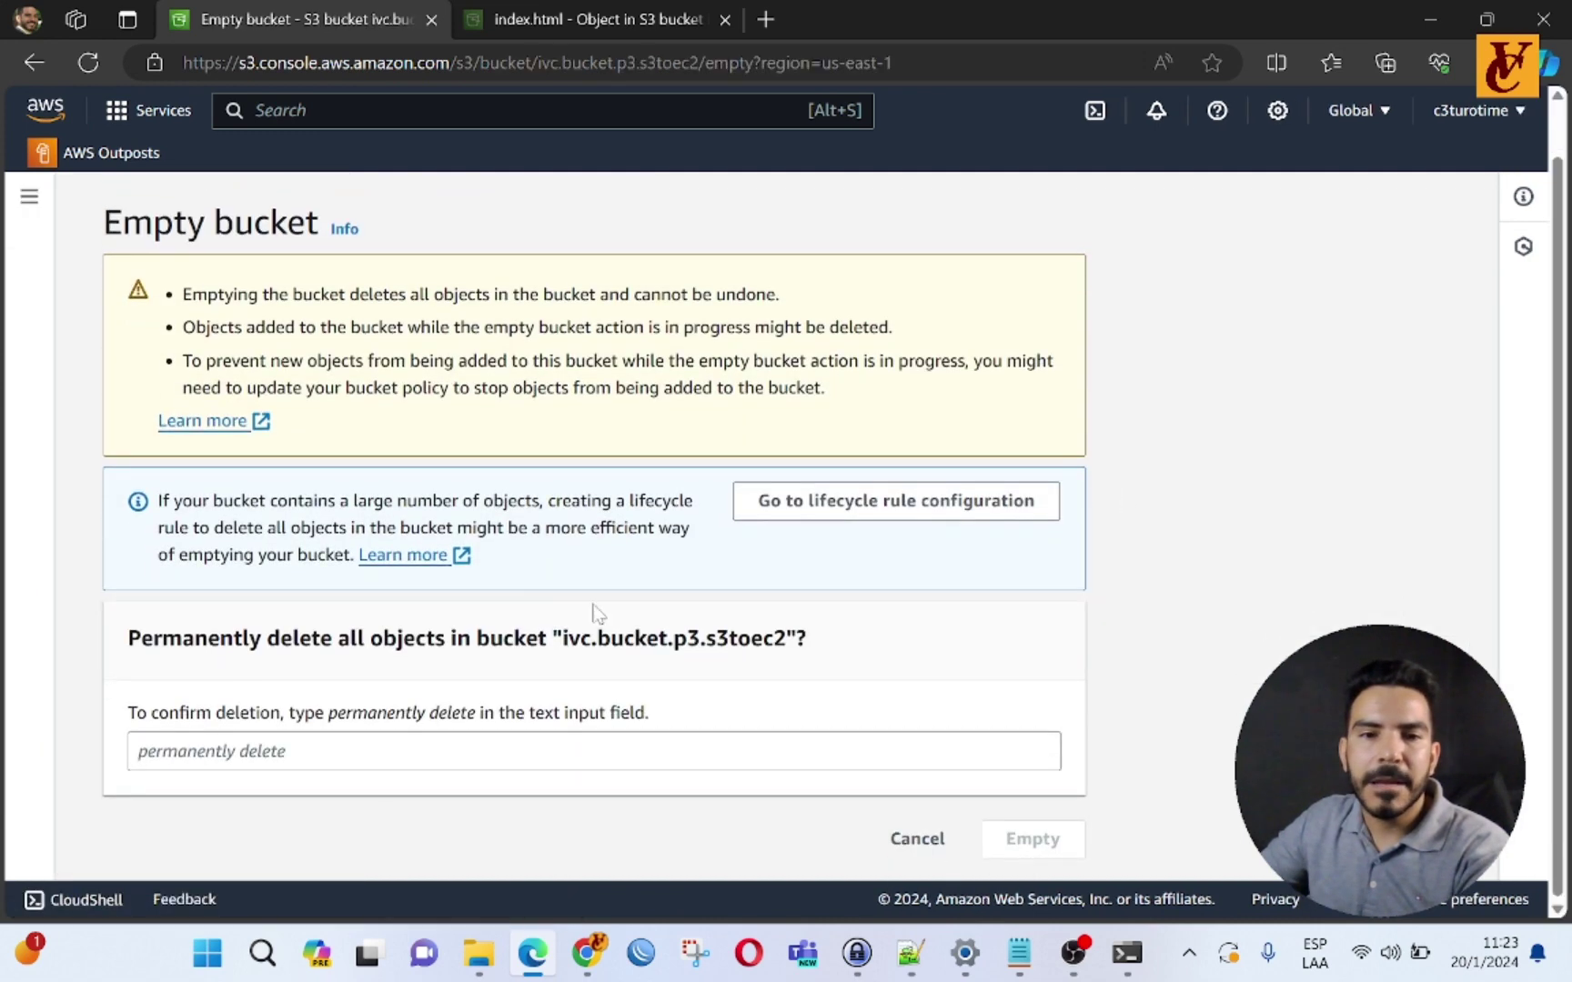
click(459, 739)
double_click(452, 713)
key(ctrl+c)
click(369, 742)
key(ctrl+v)
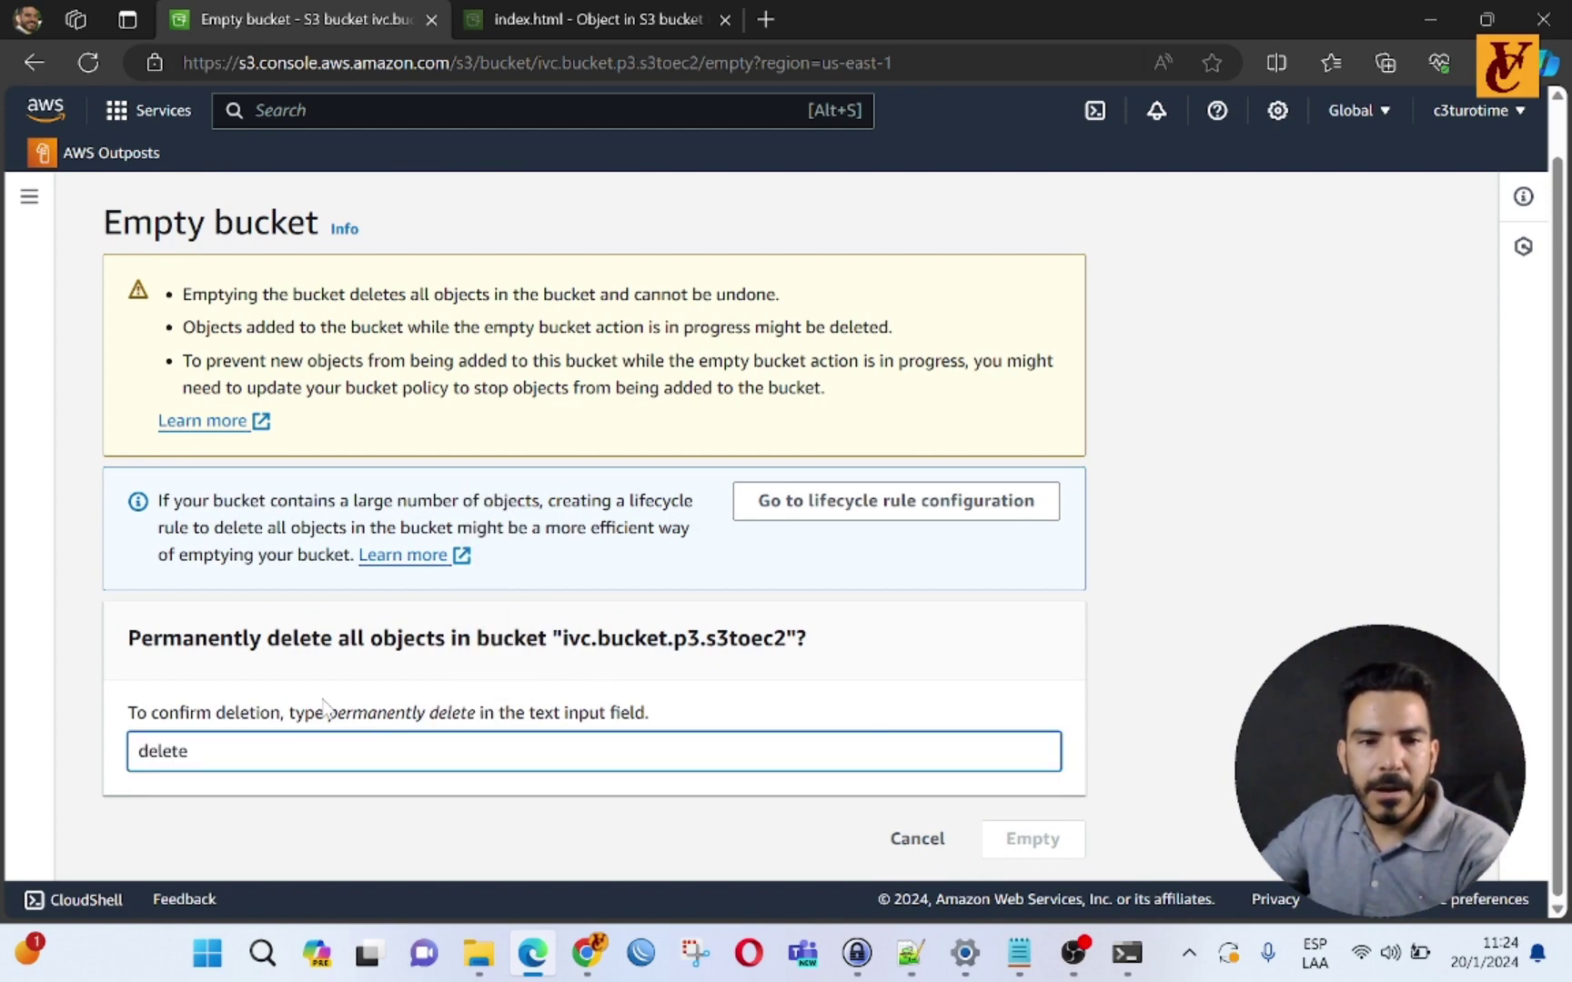
Step: Enter "permanently delete" as the confirmation and empty the bucket ivc.bucket.p3.s3toec2
drag(330, 715, 481, 722)
key(ctrl+c)
key(Tab)
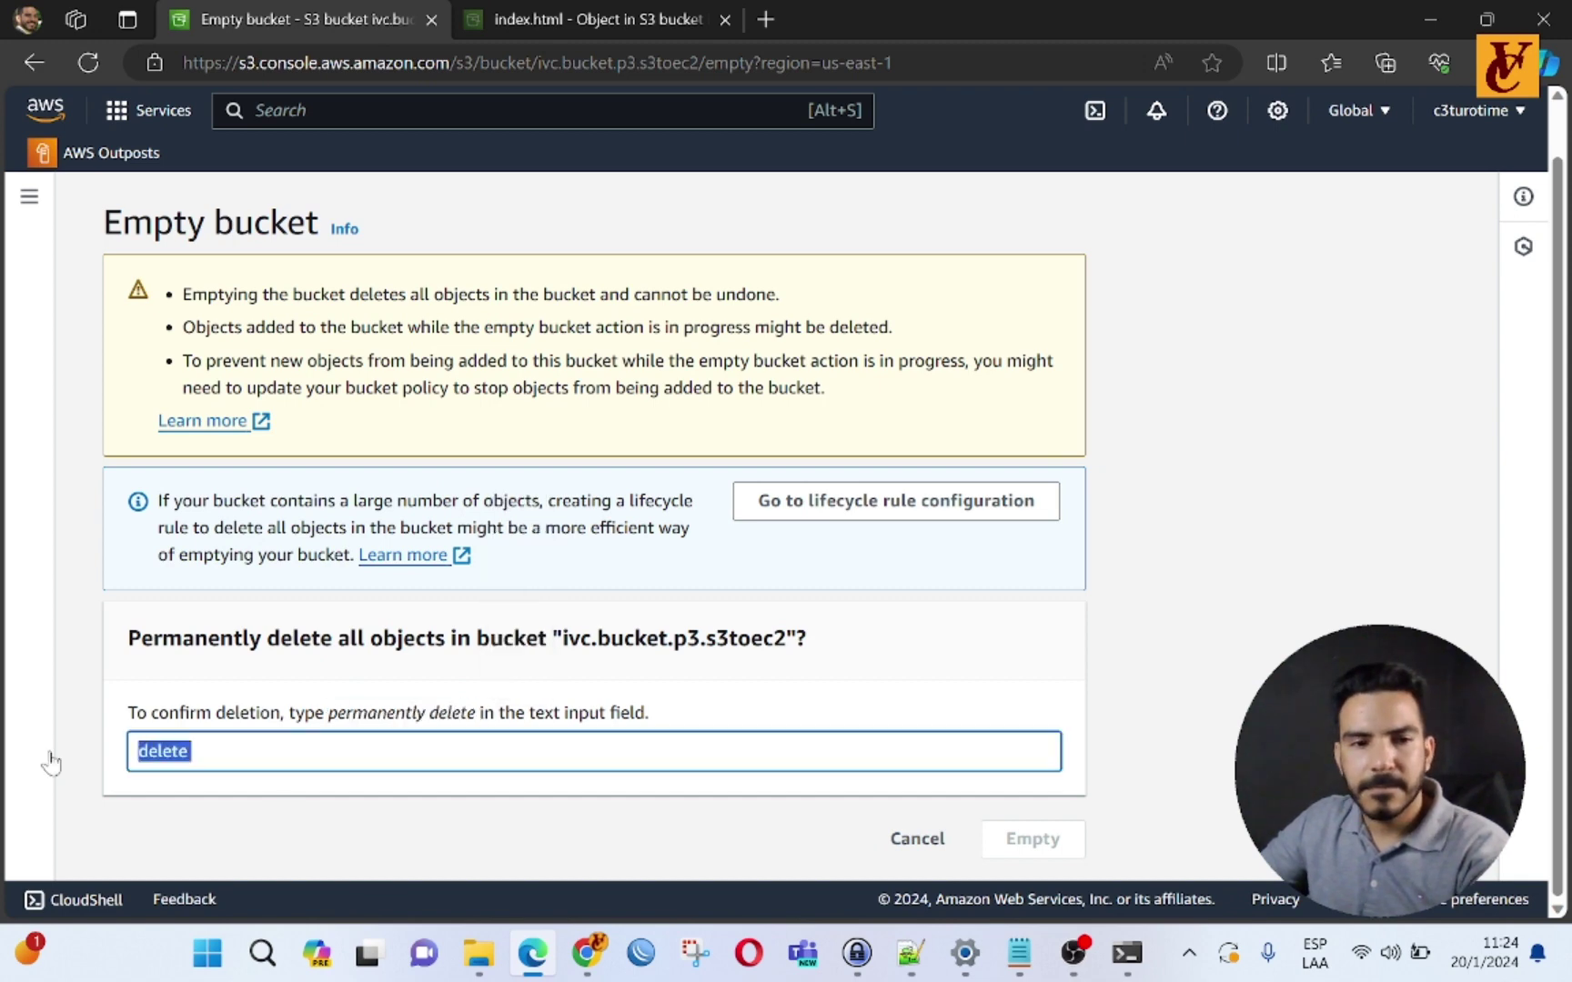
key(ctrl+v)
click(992, 821)
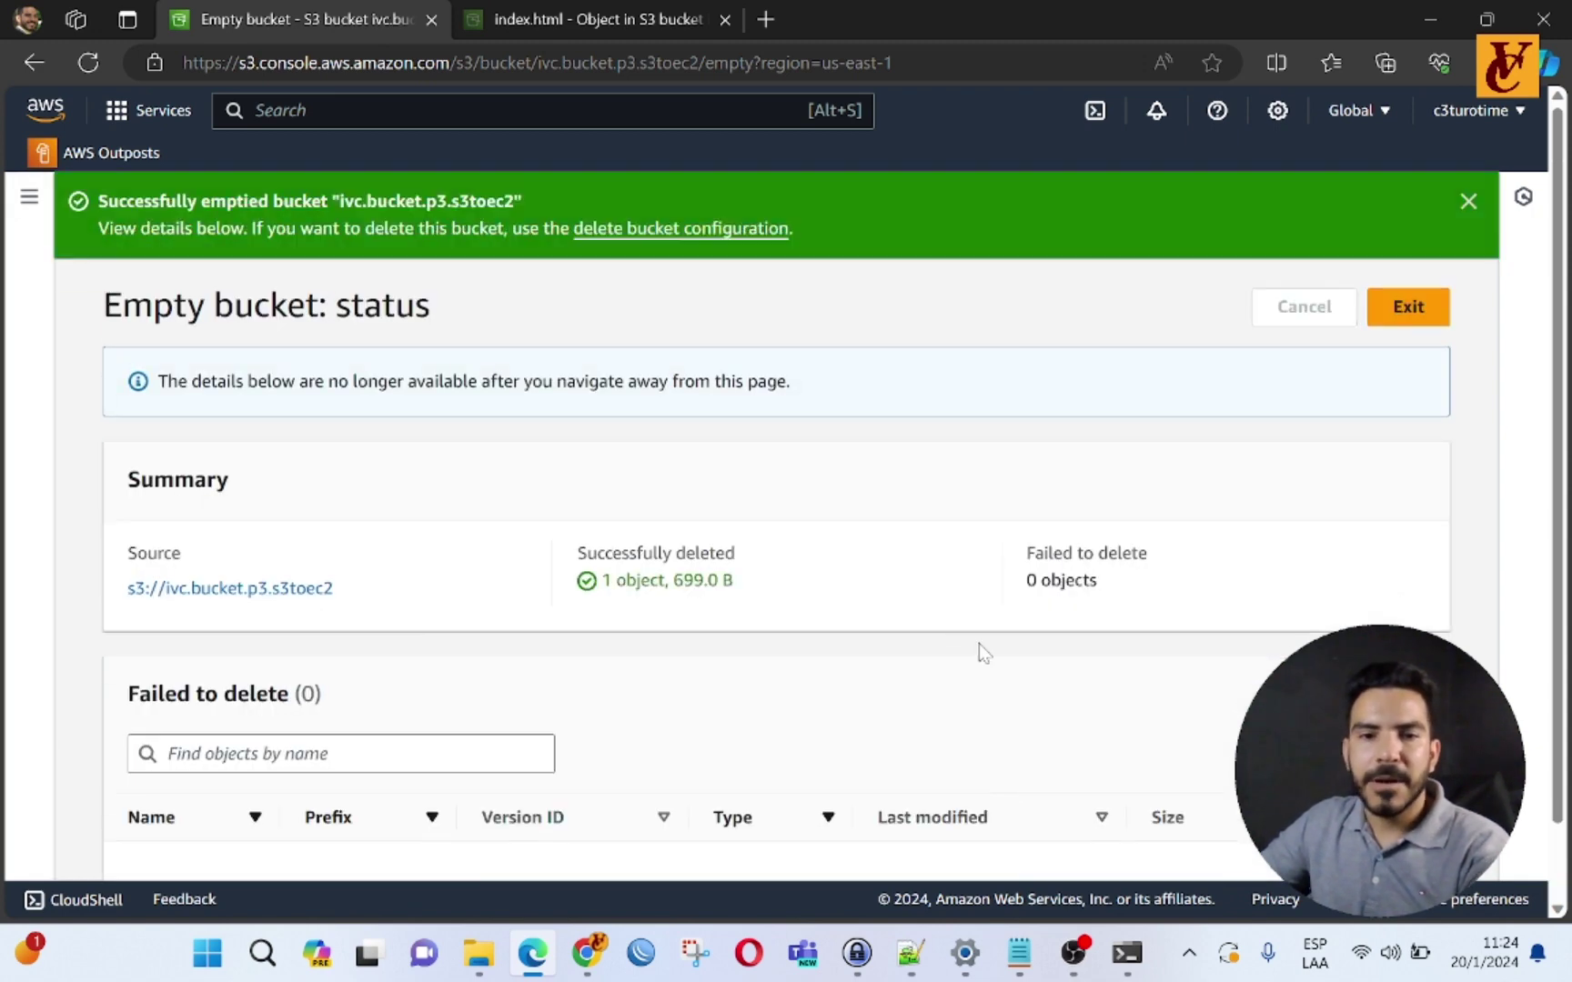
scroll(882, 439, up, 1)
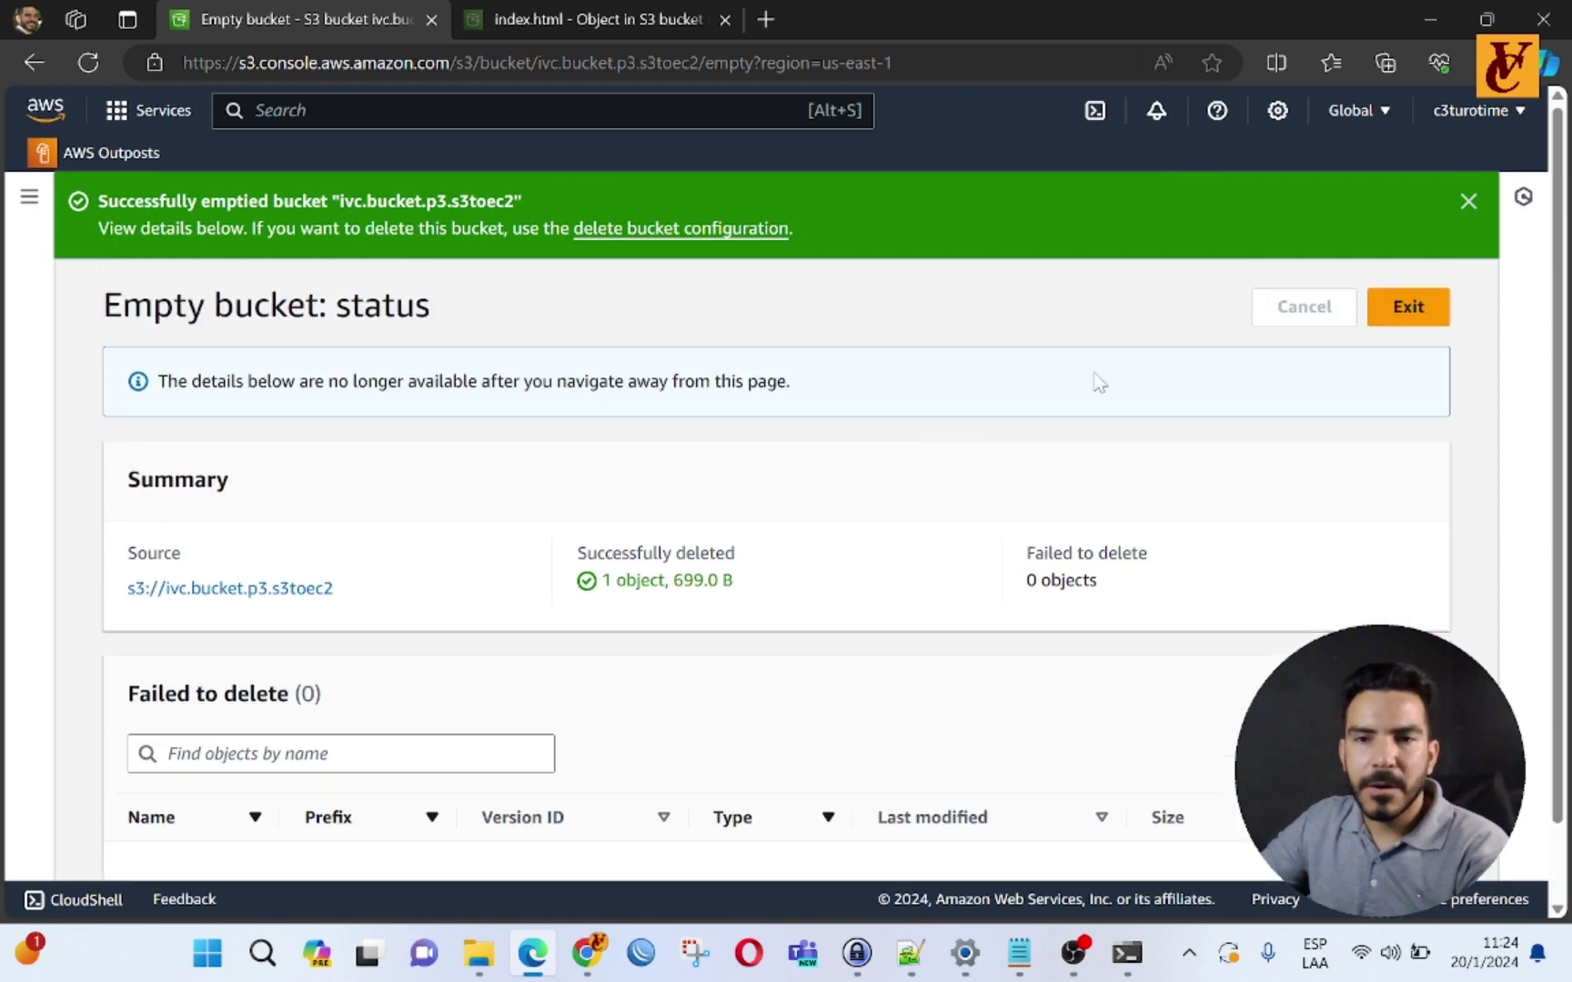
Step: Leave the emptying status and delete the bucket ivc.bucket.p3.s3toec2, entering its name as the confirmation
click(1408, 305)
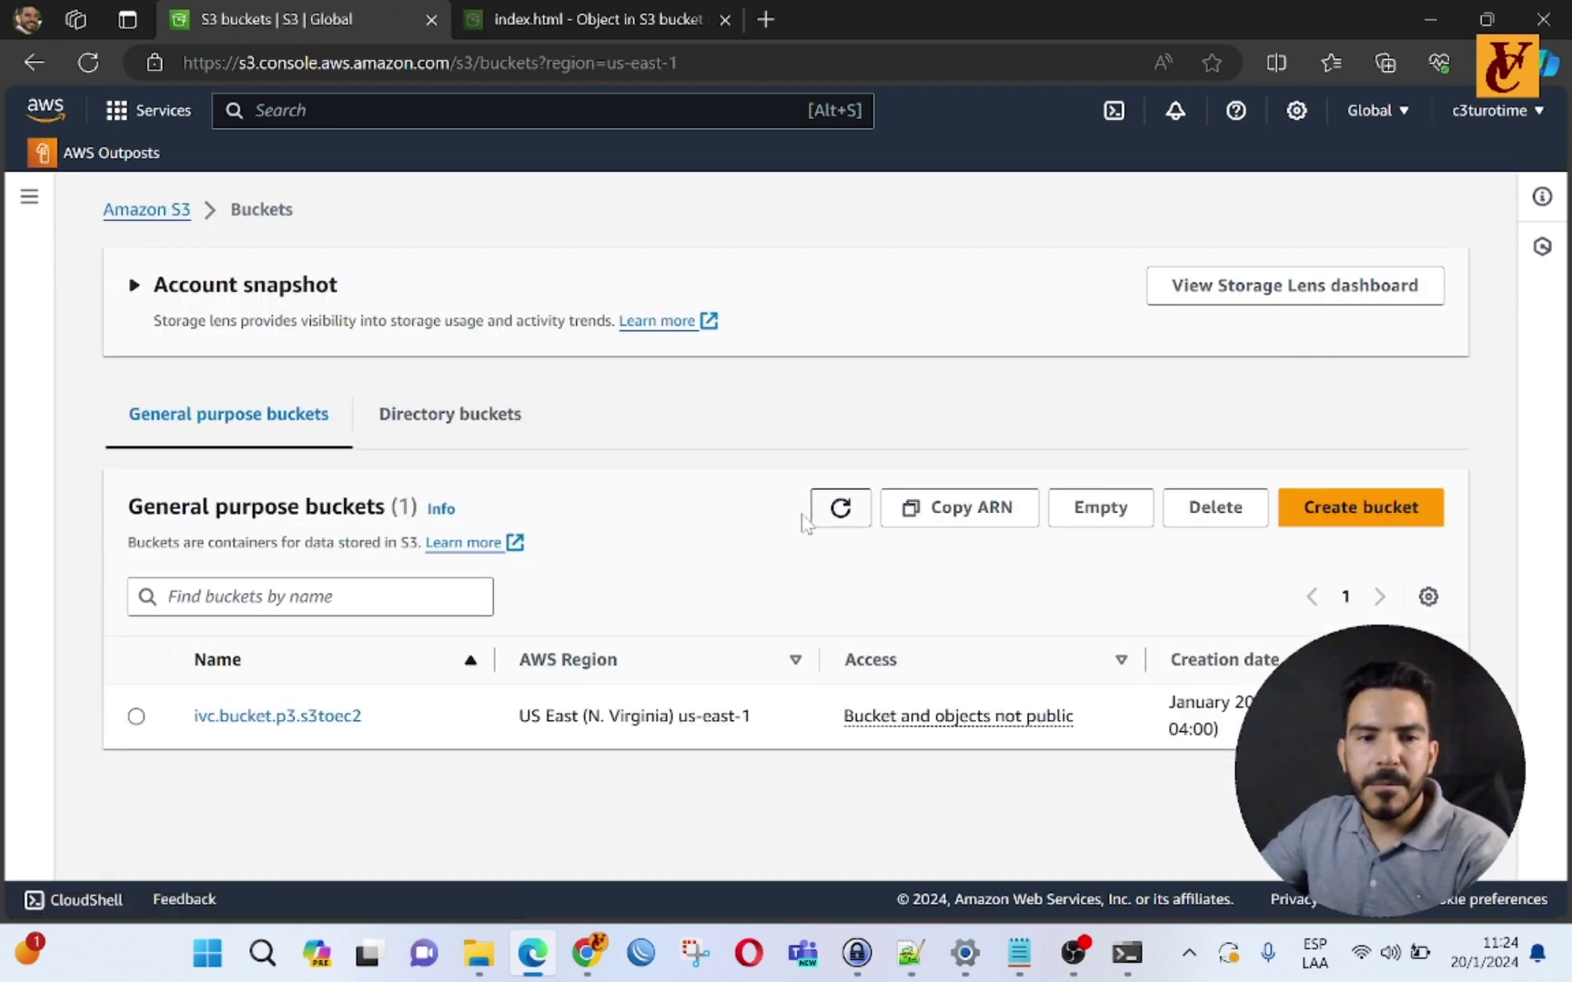
click(137, 717)
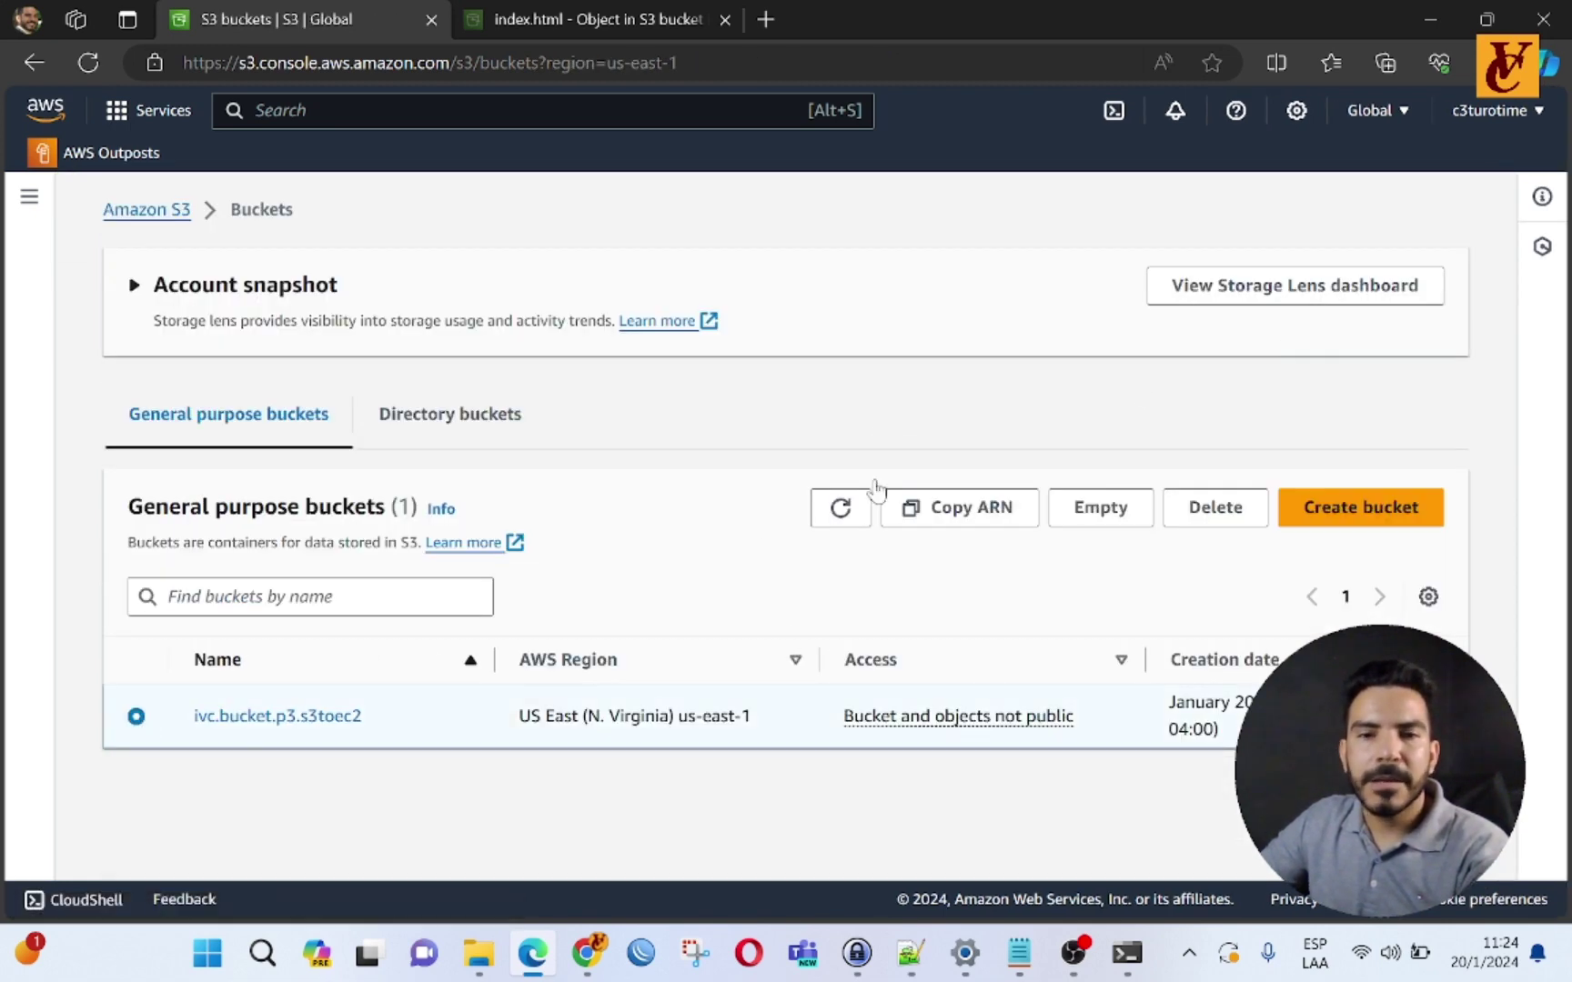
click(1216, 510)
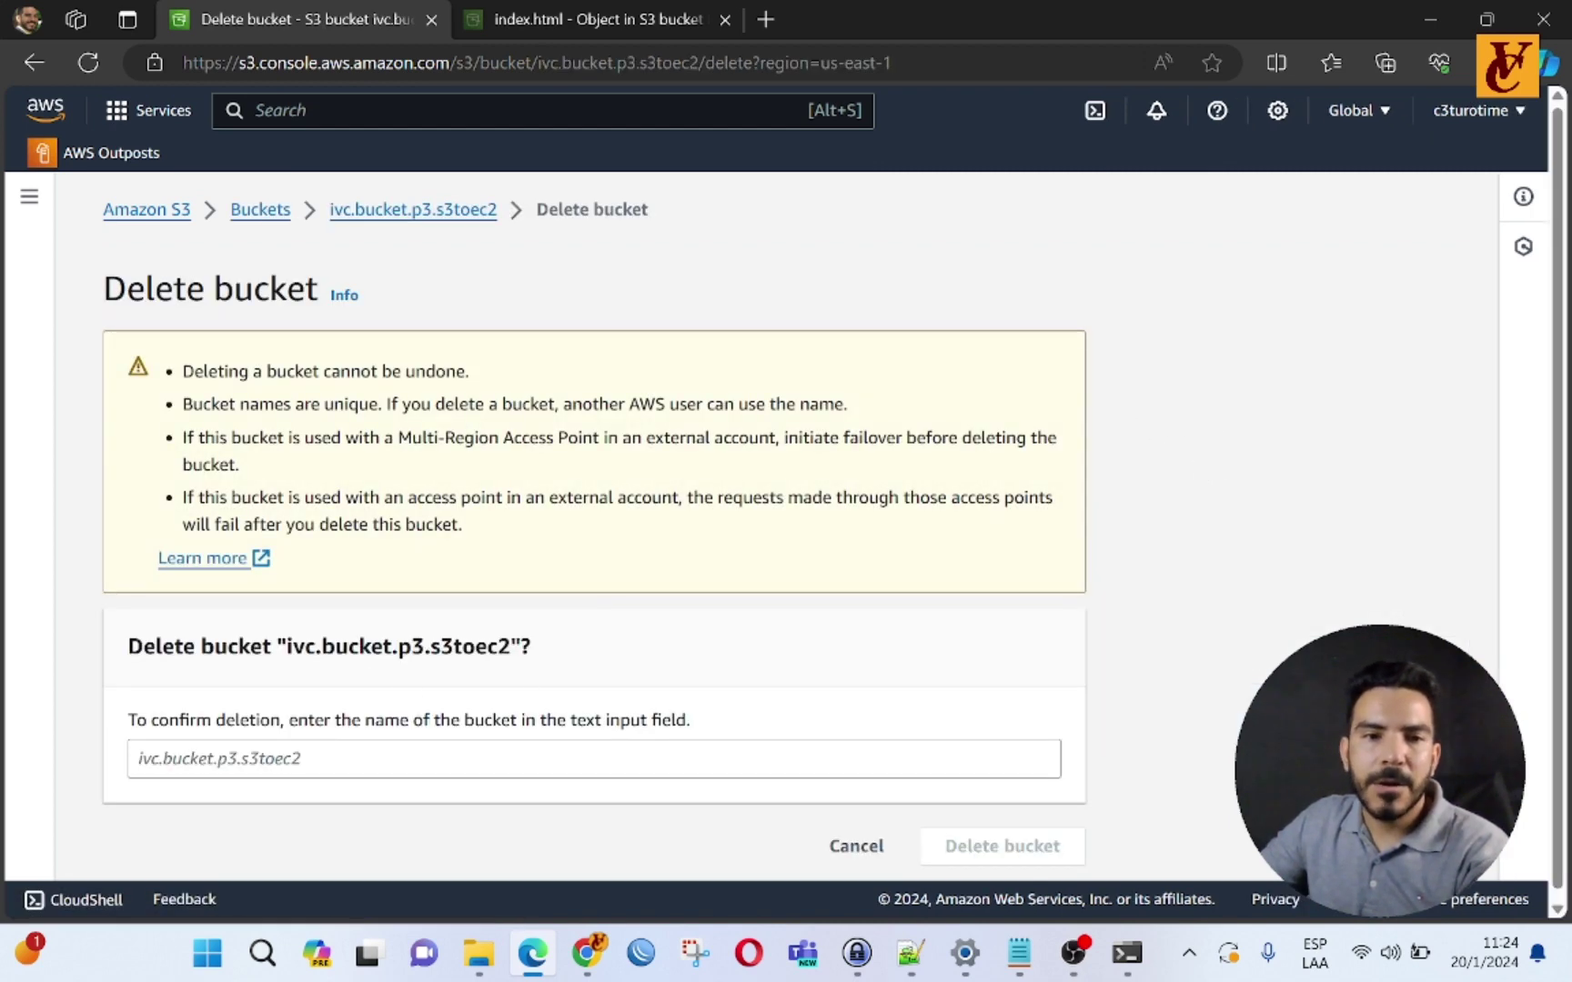
drag(287, 647, 510, 647)
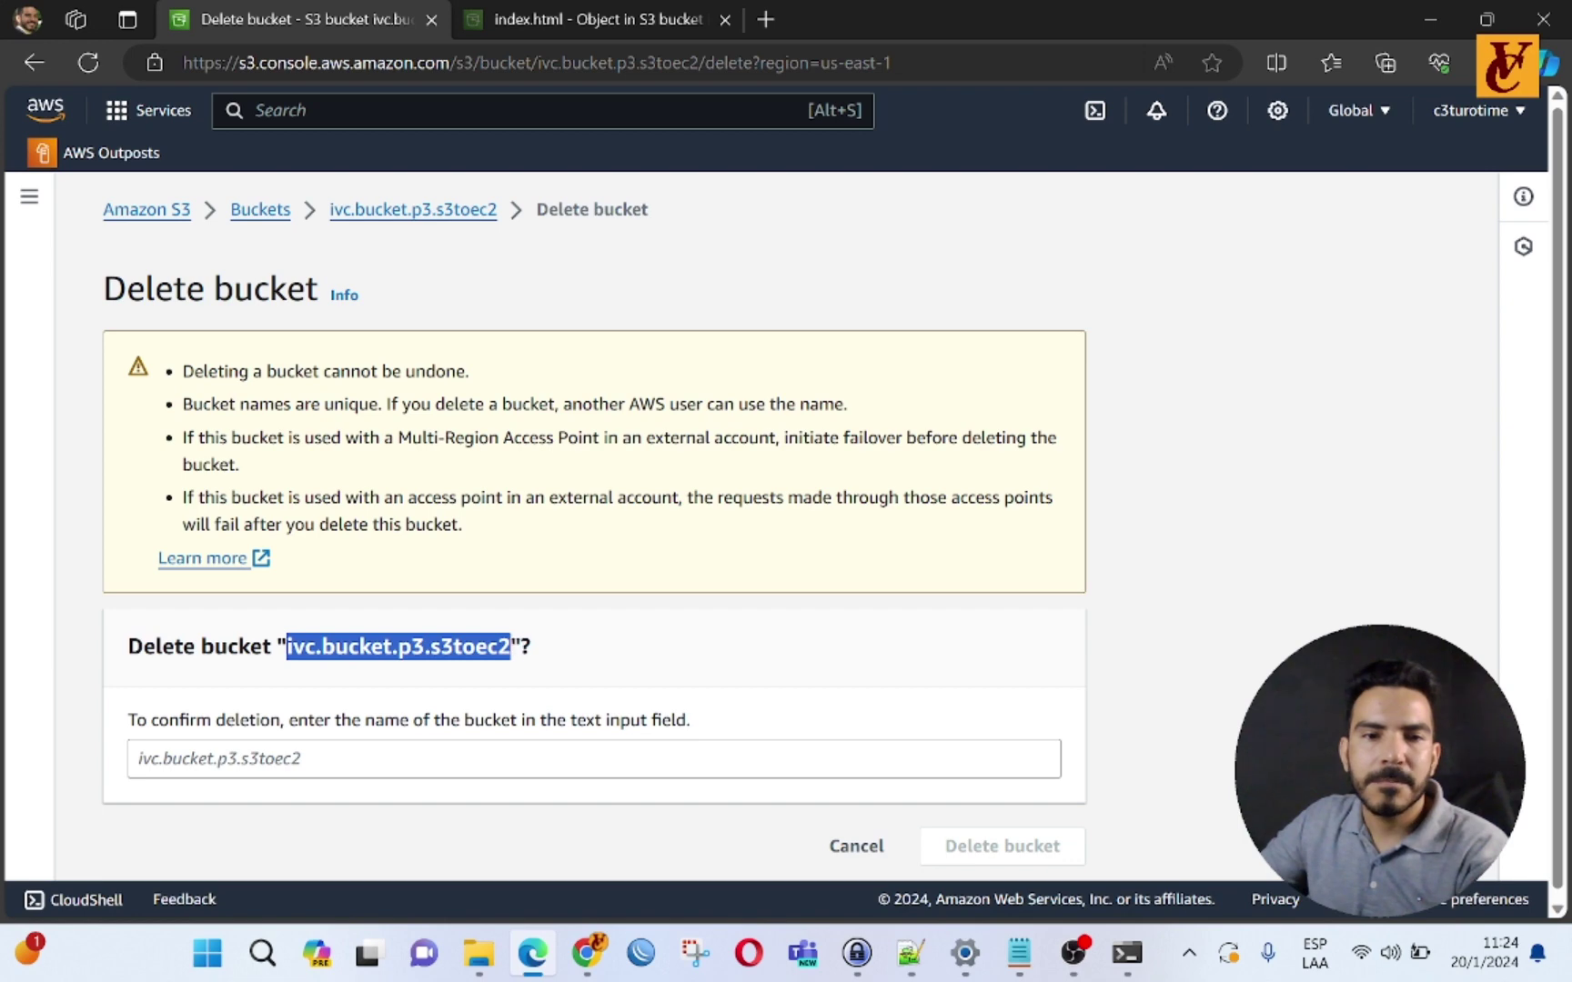
click(411, 762)
key(ctrl+v)
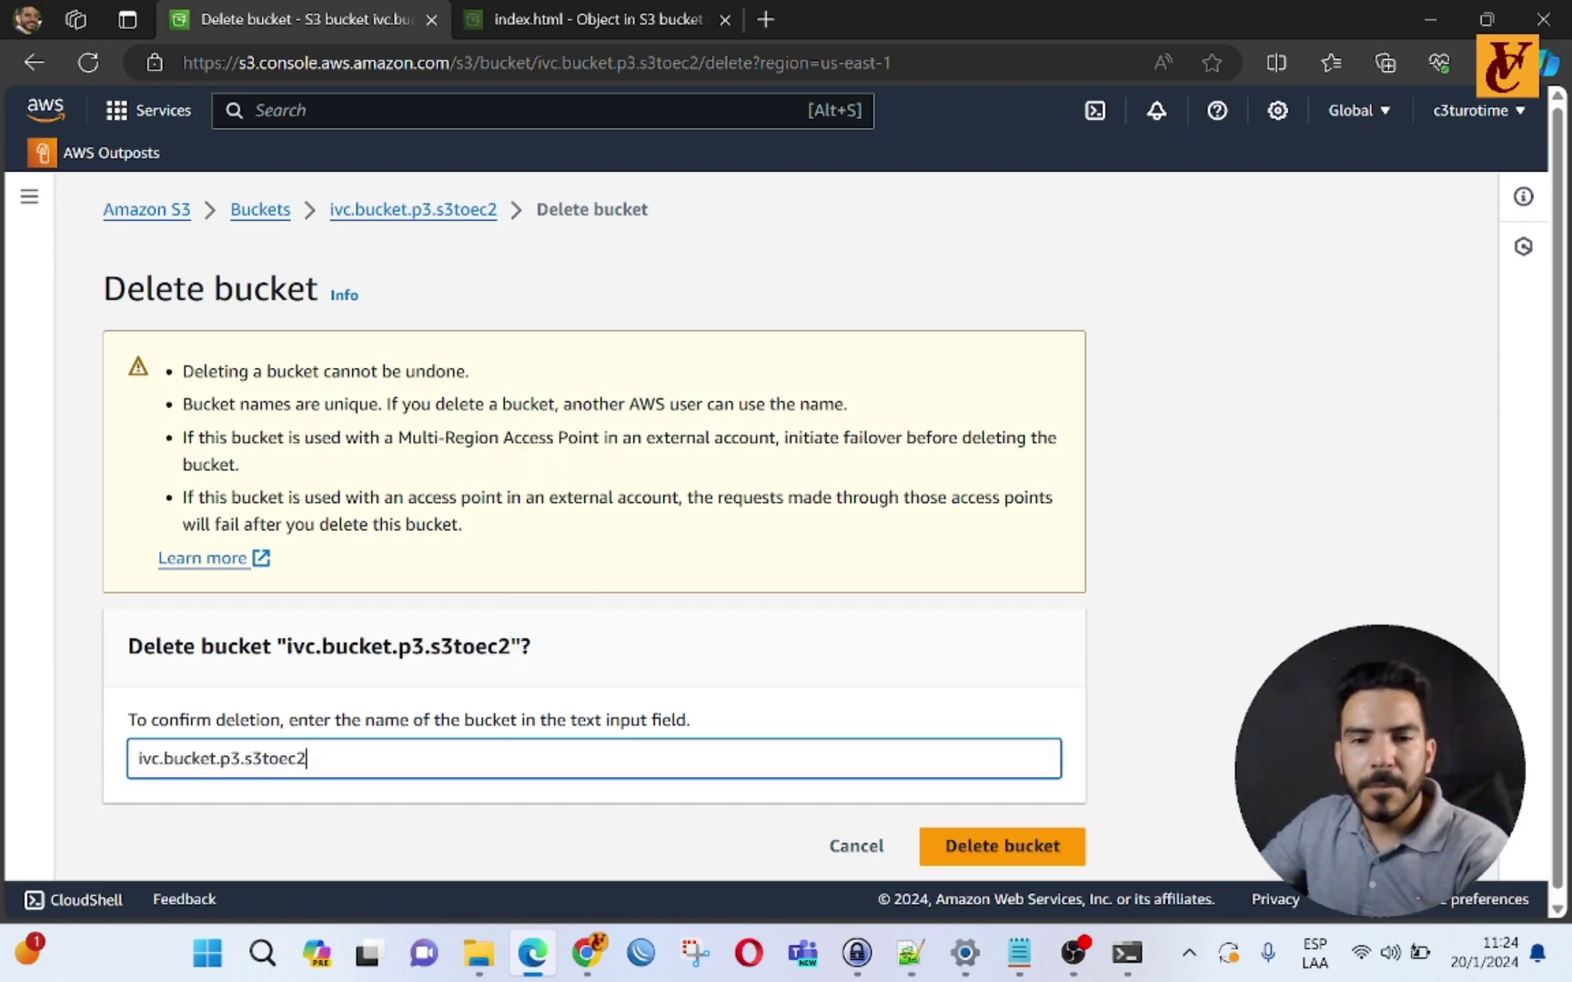
click(990, 845)
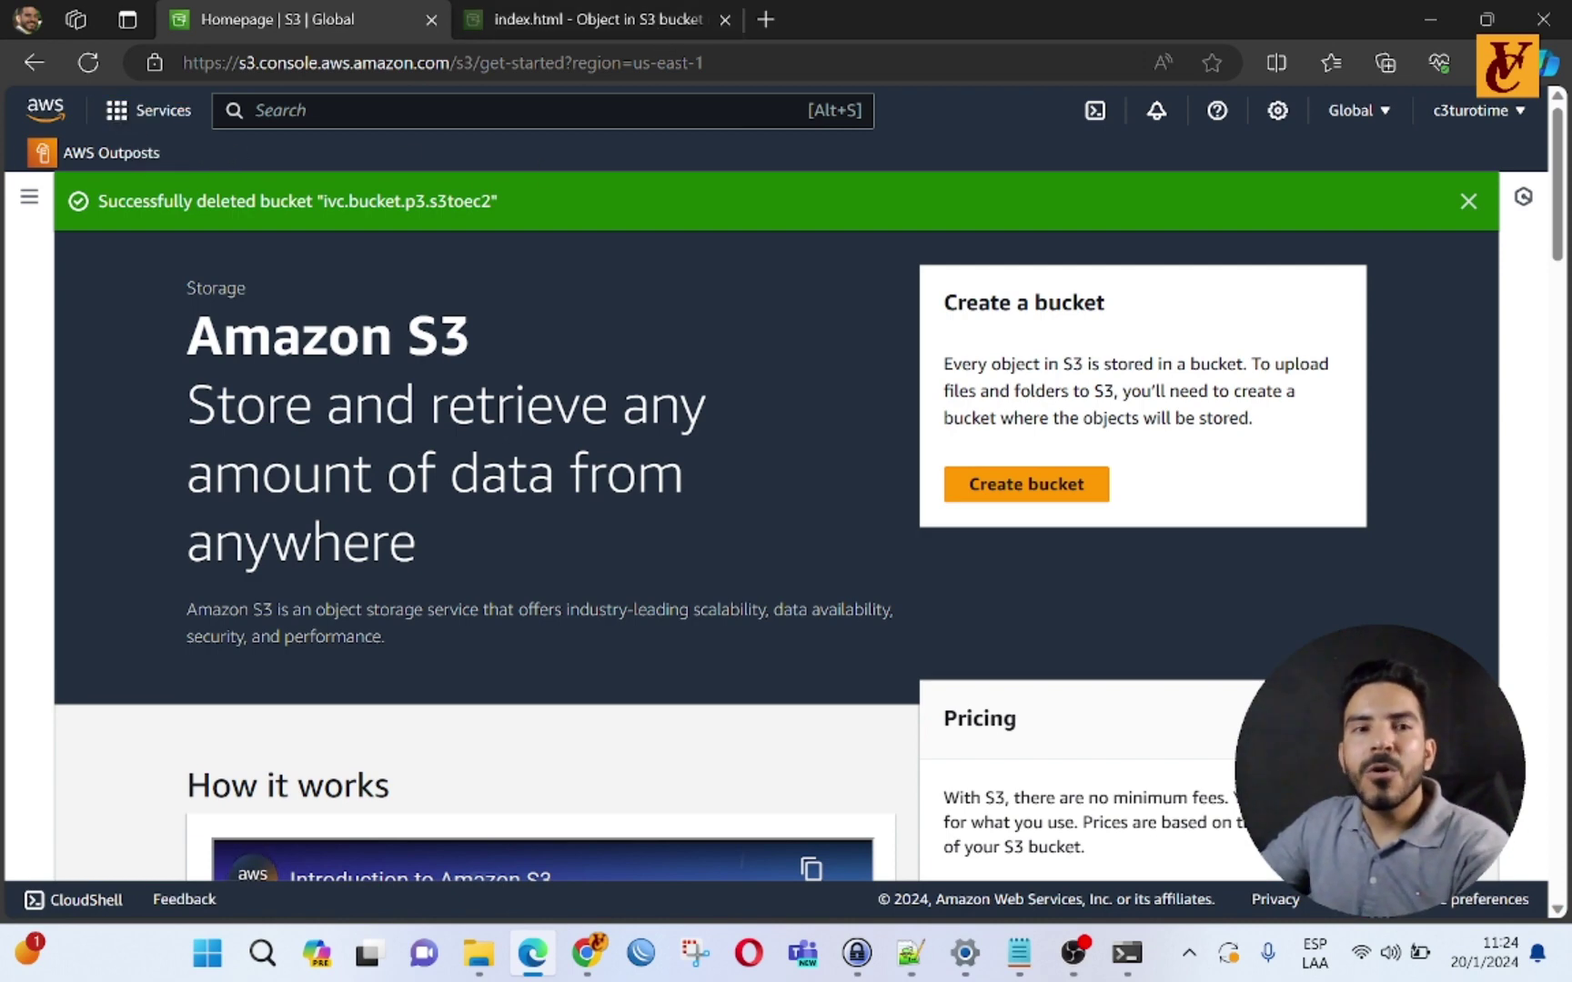
Step: Go to the IAM service and open its list of roles
click(157, 111)
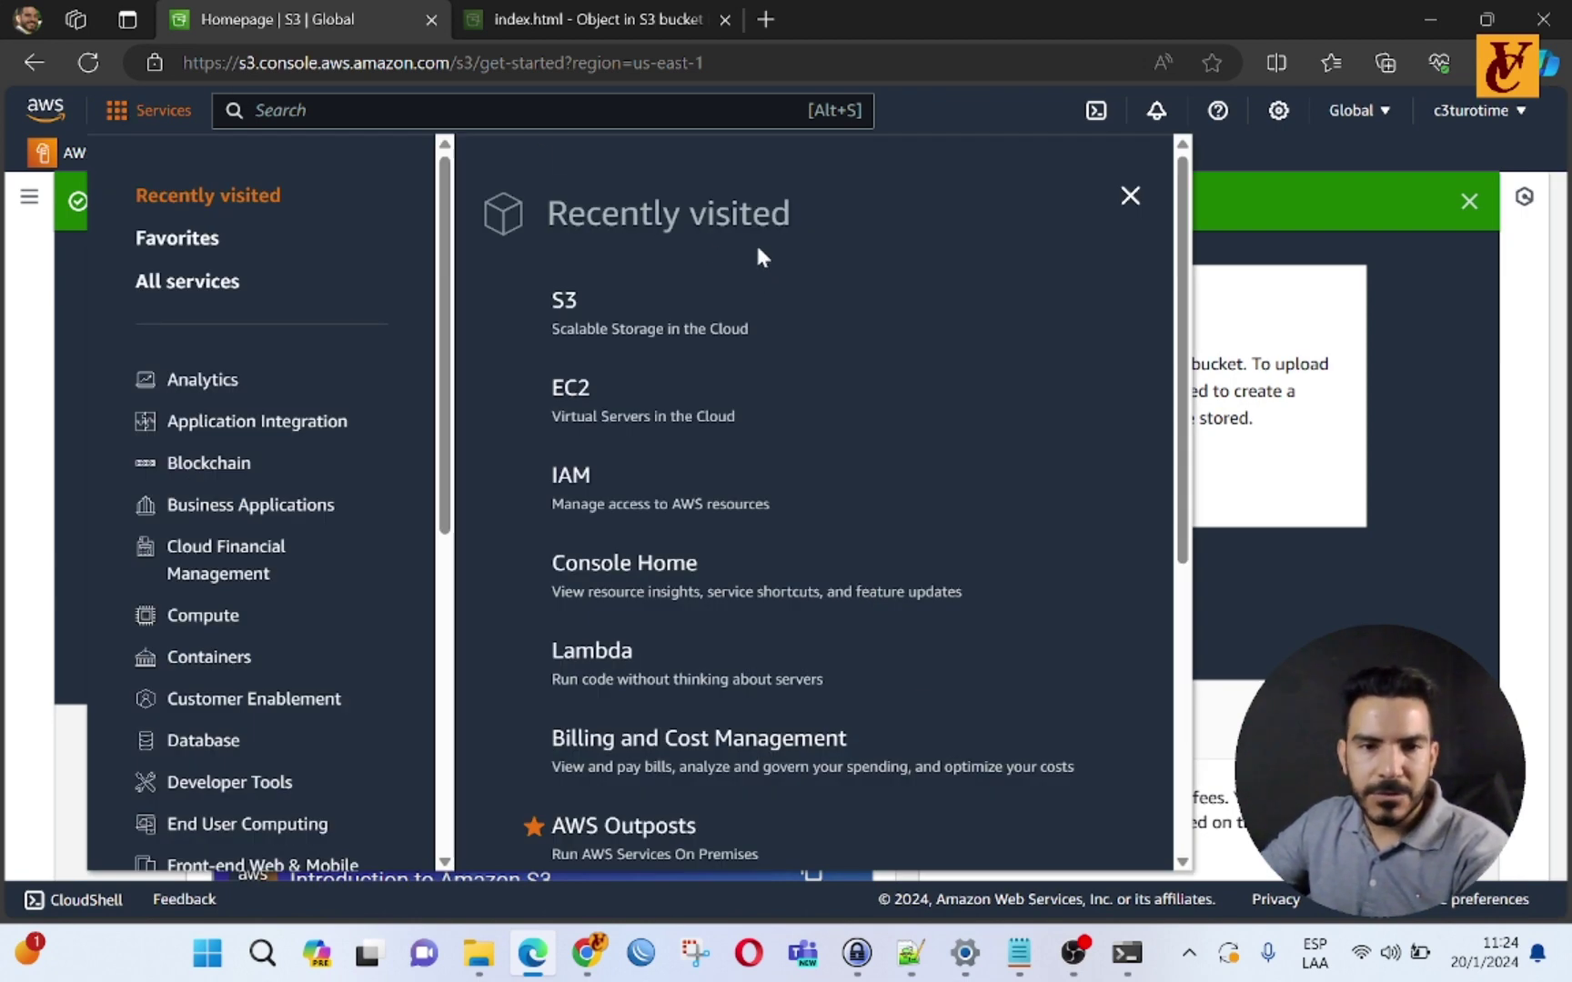
click(564, 473)
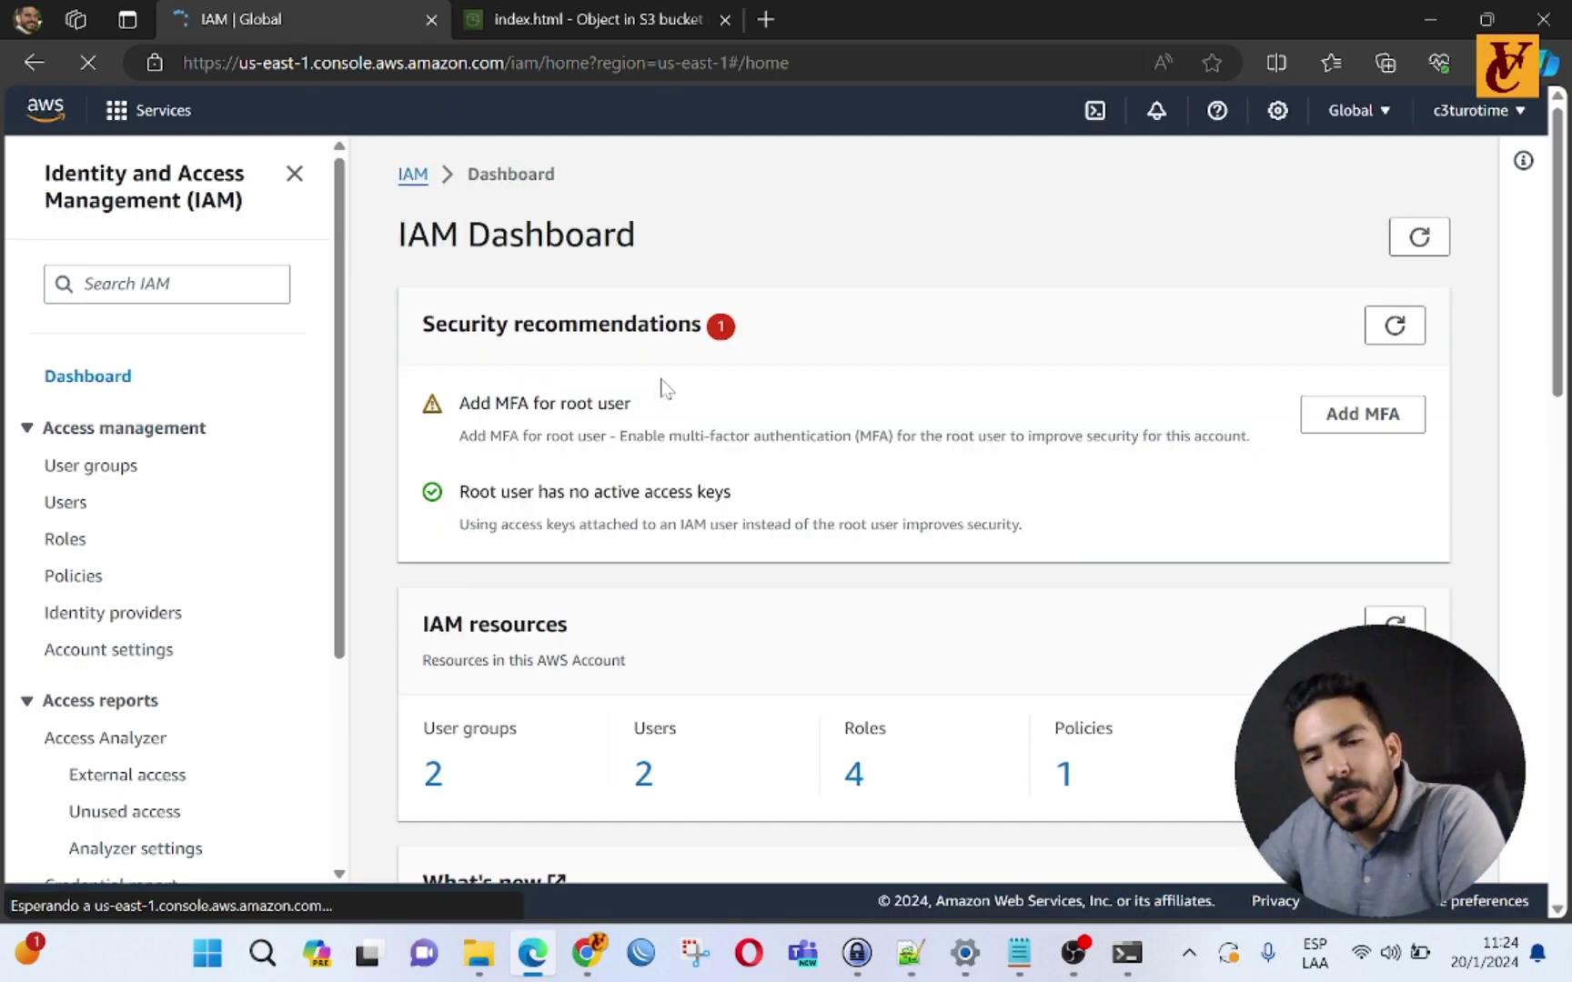
scroll(674, 368, down, 4)
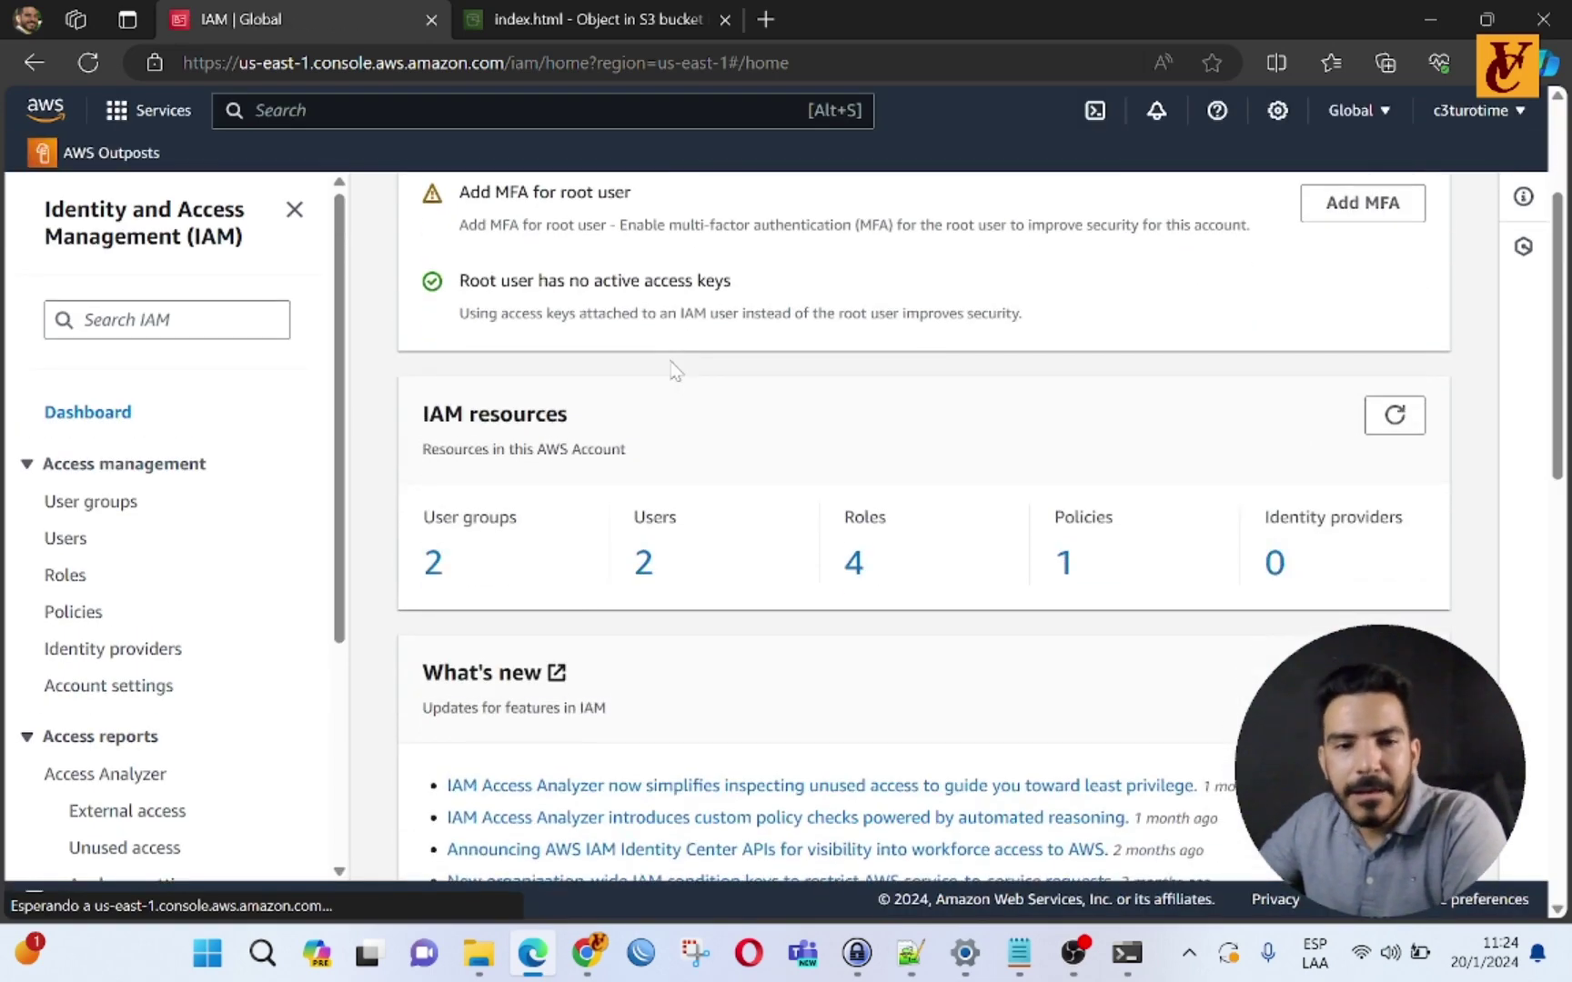
click(66, 577)
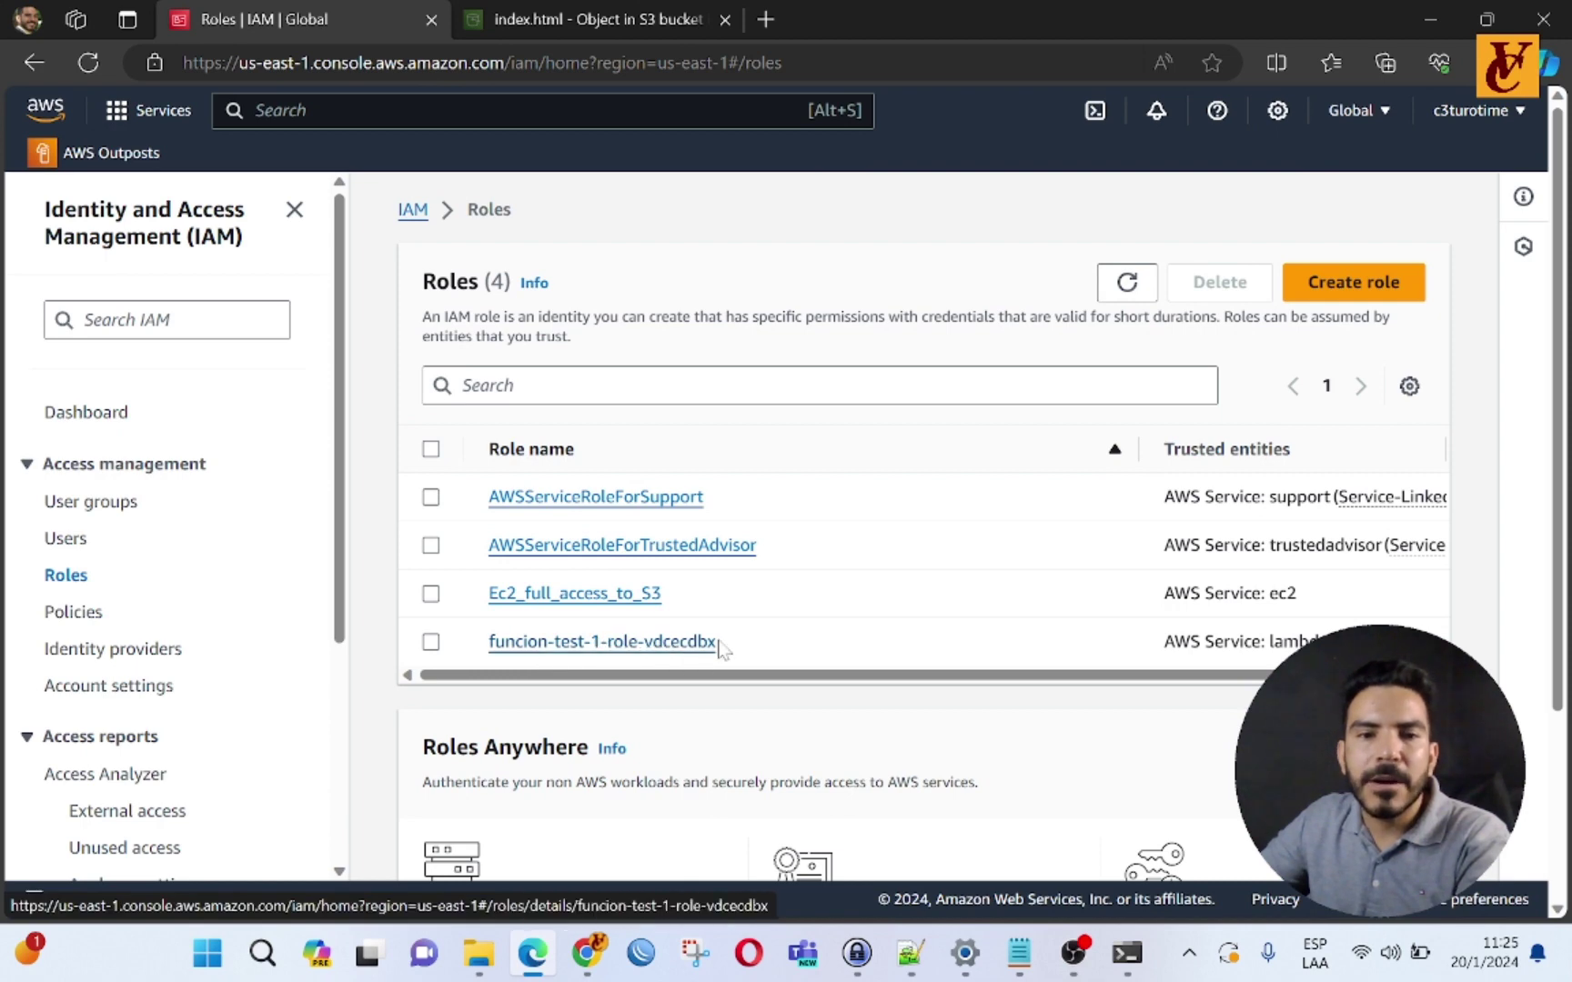
click(430, 593)
click(431, 642)
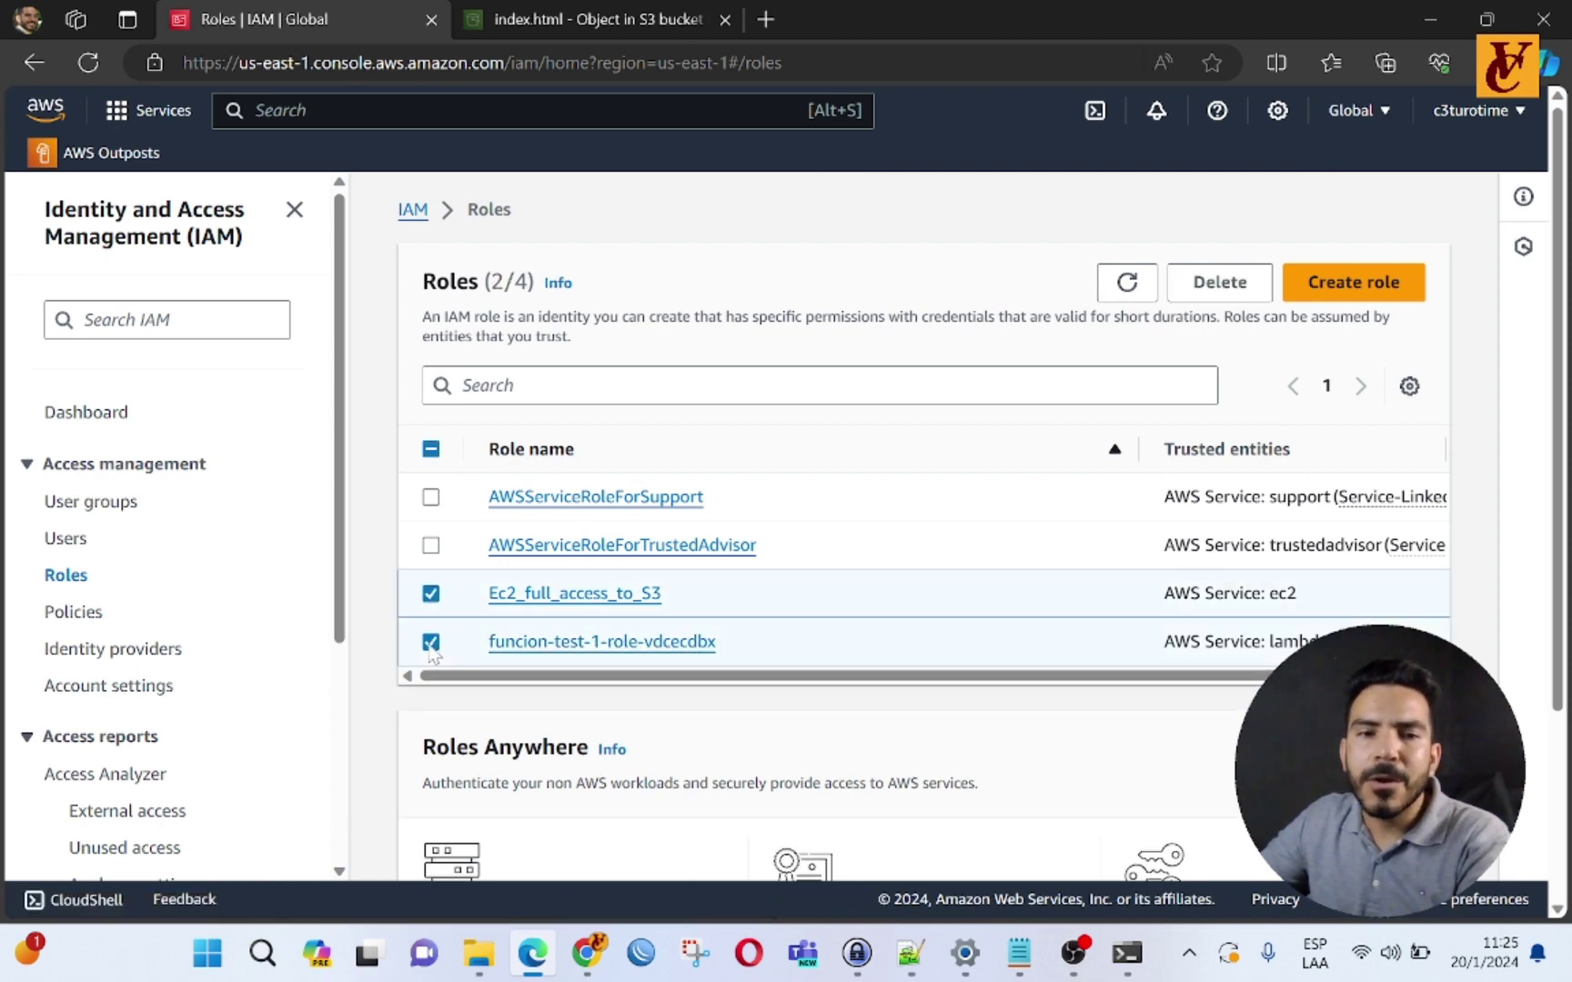
click(1377, 300)
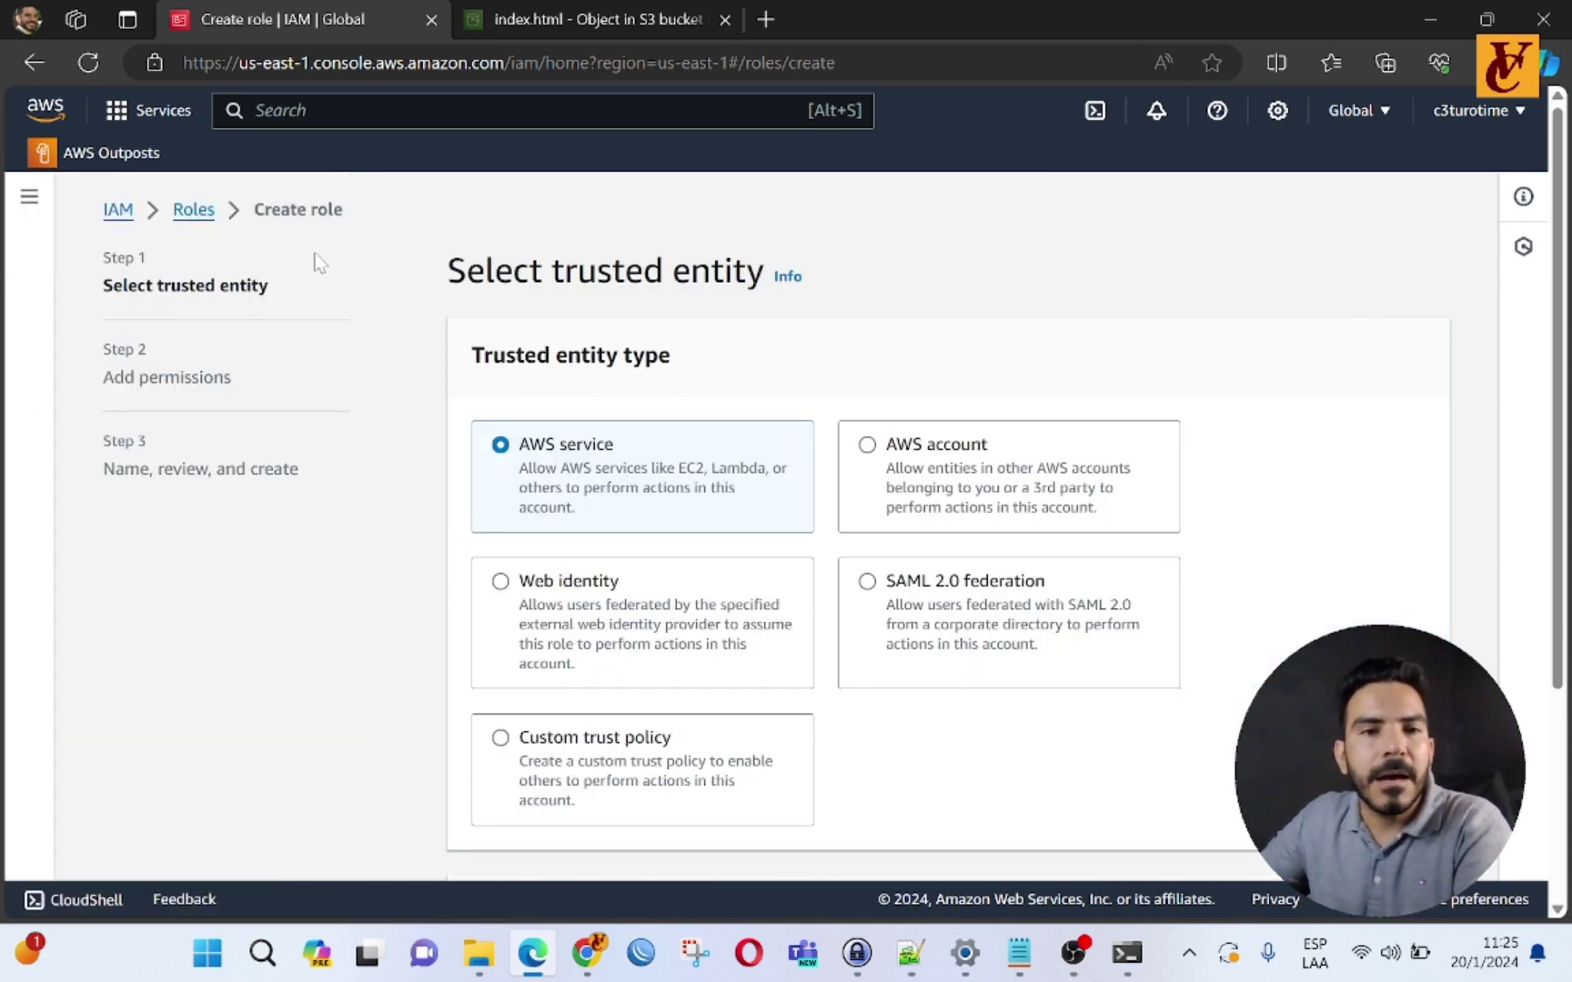
click(194, 211)
click(1014, 608)
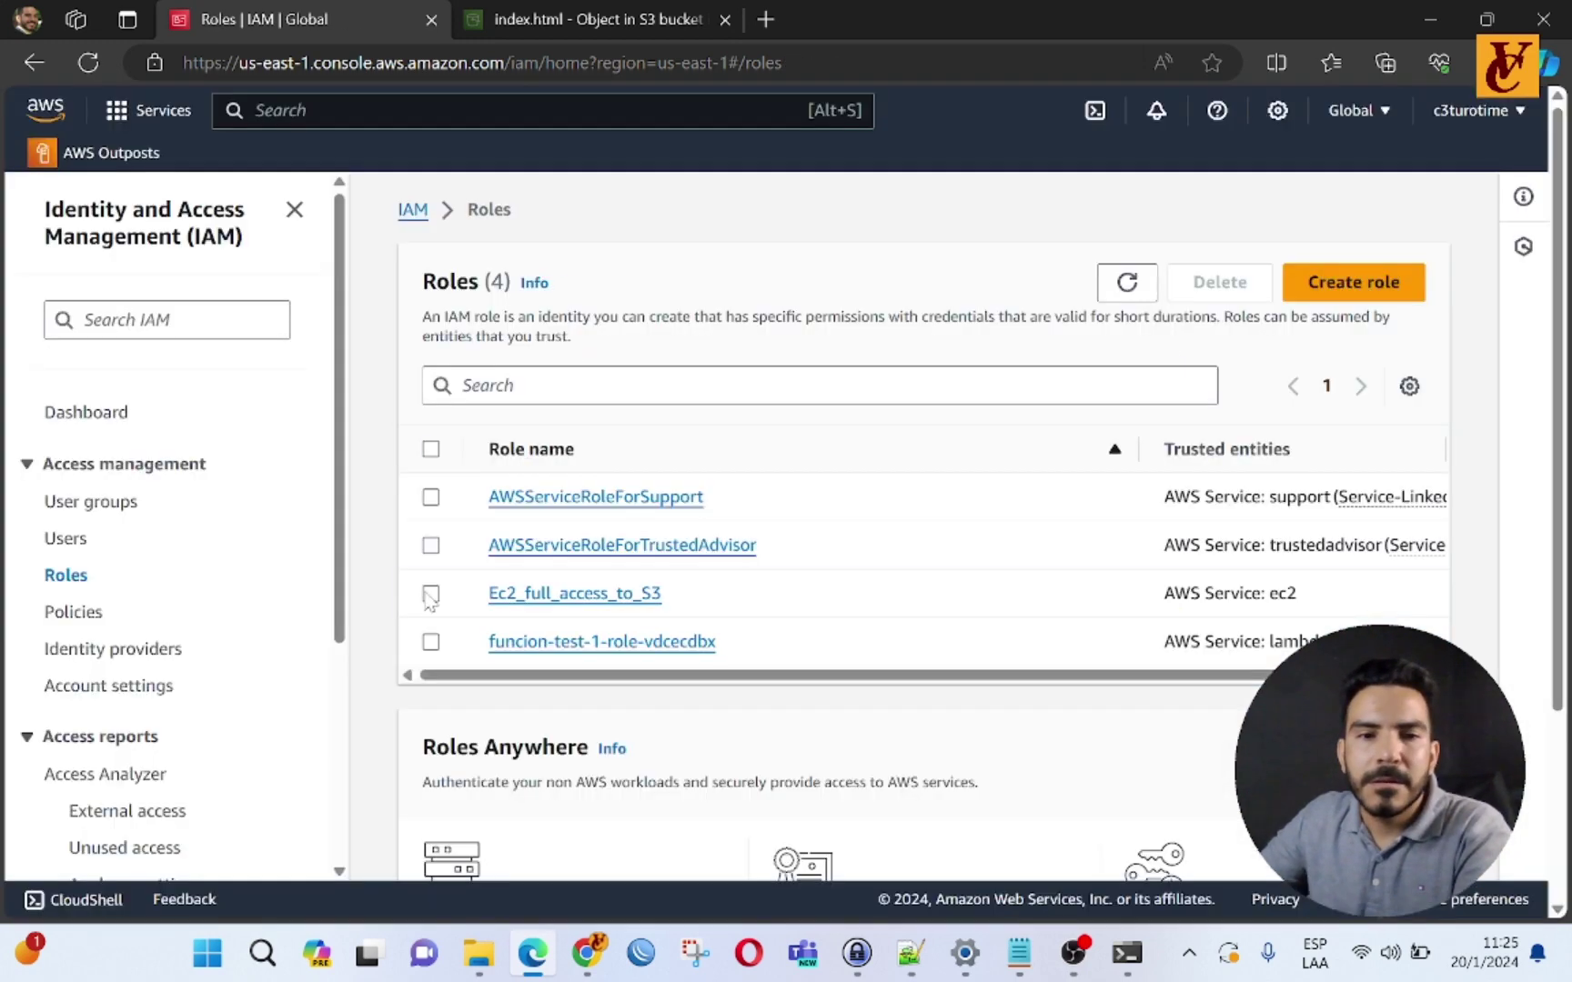
Step: Delete the roles Ec2_full_access_to_S3 and funcion-test-1-role-vdcecdbx, confirming with "delete", and reload the roles page
click(430, 593)
click(430, 641)
click(1184, 291)
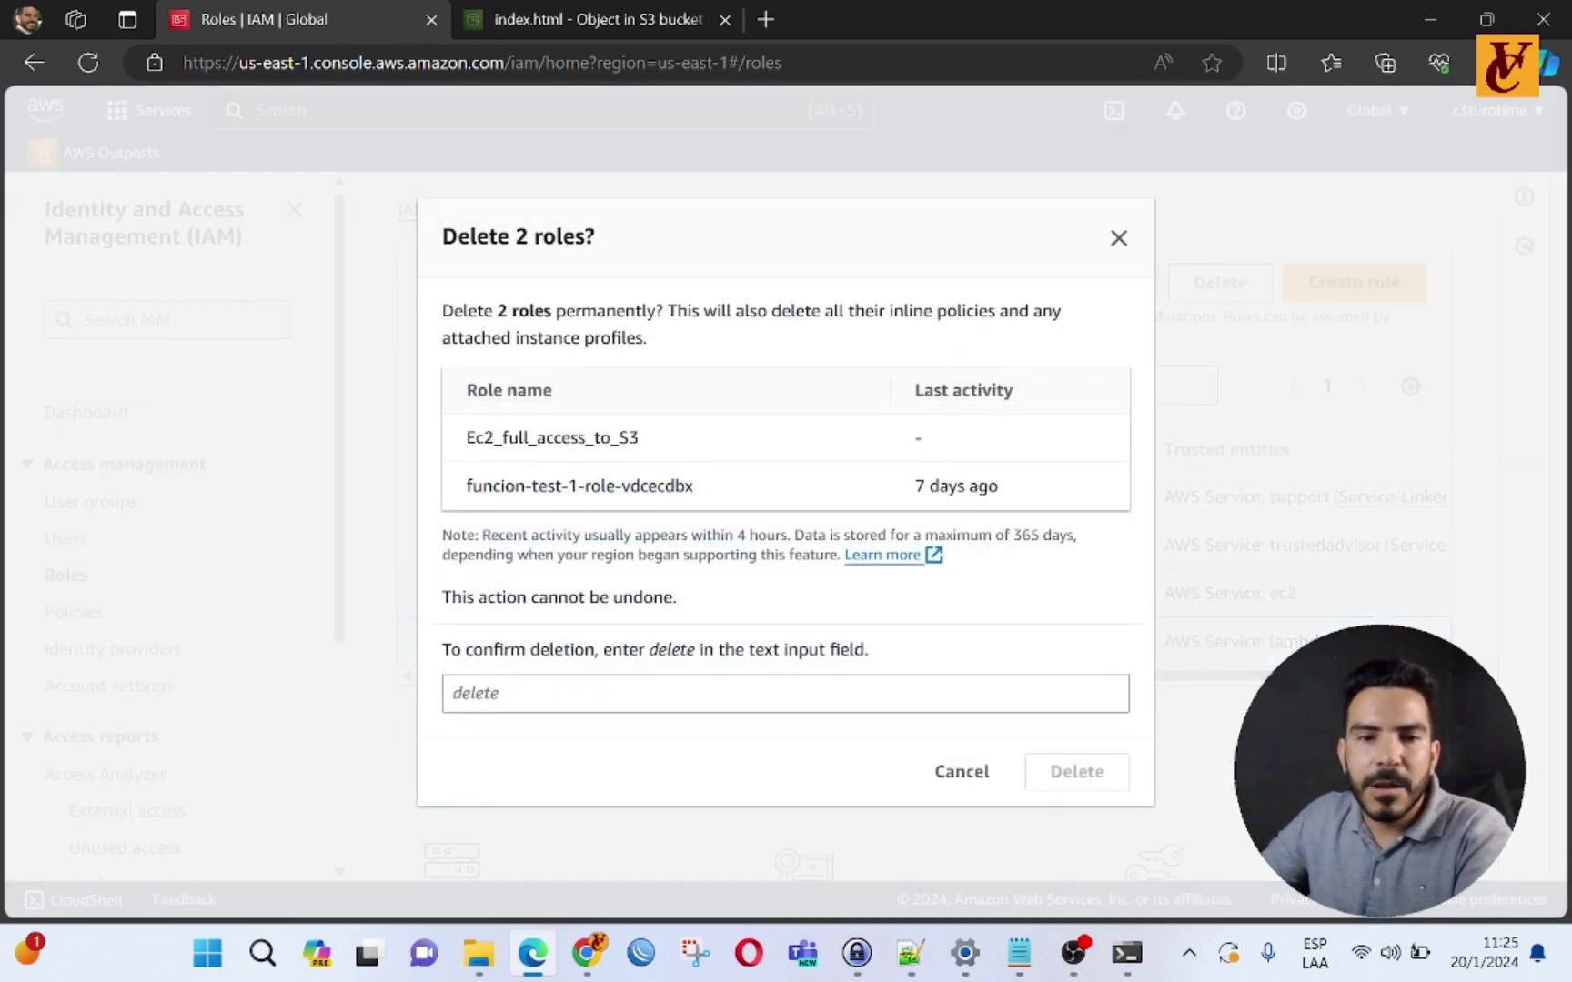
double_click(678, 652)
key(ctrl+c)
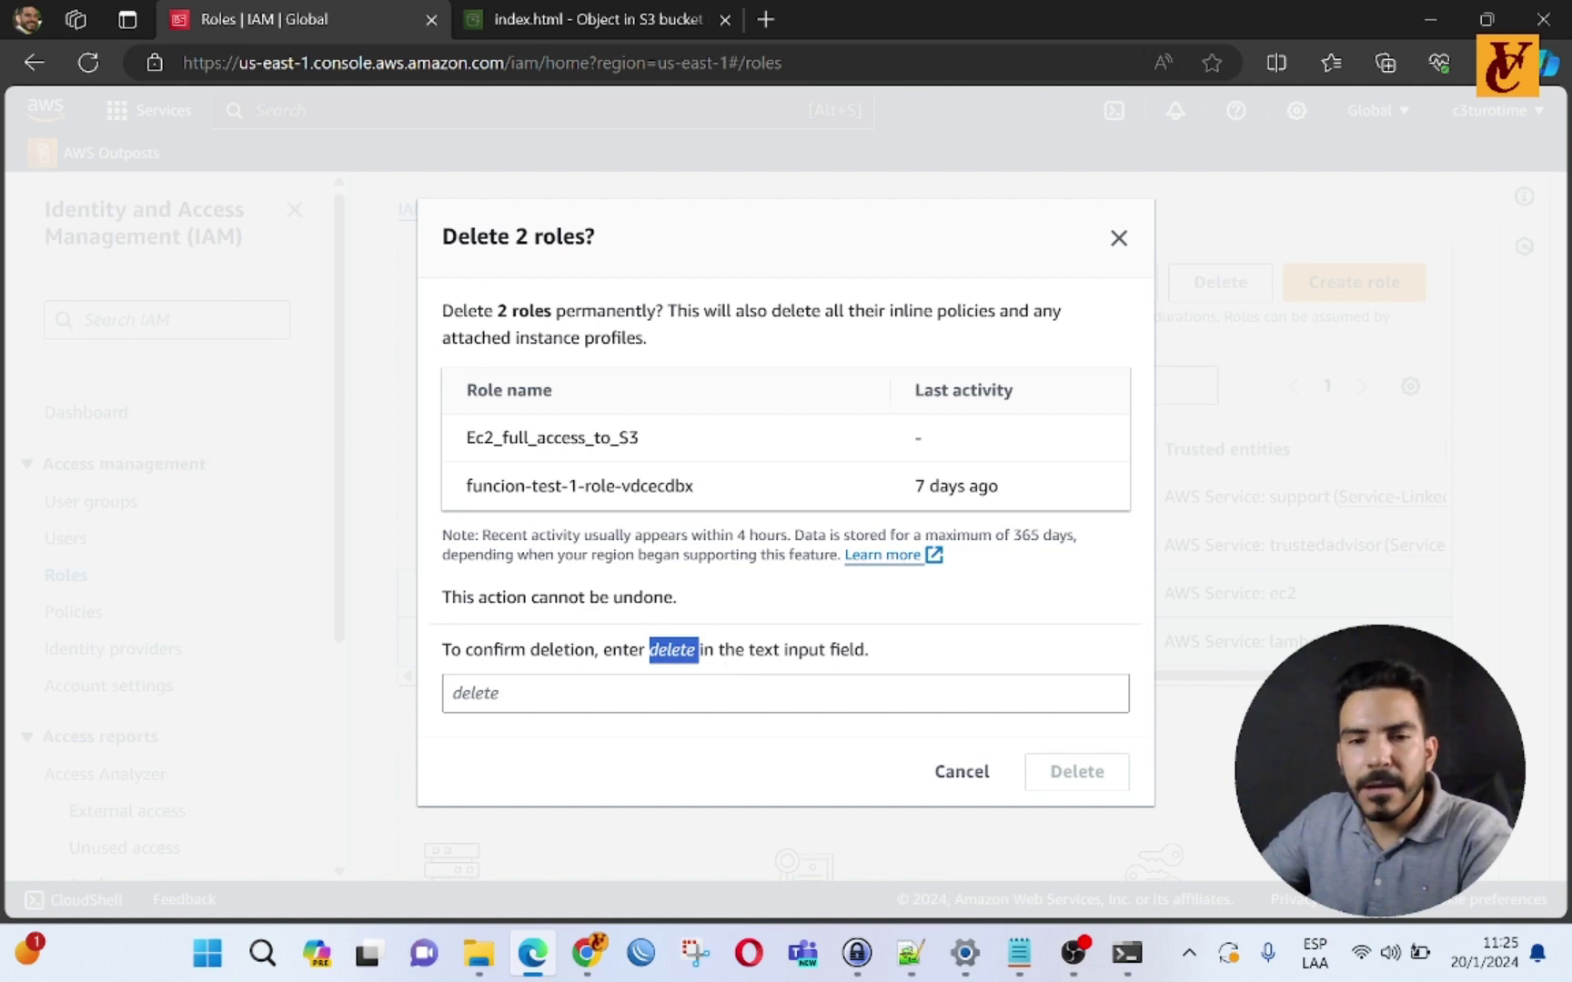
click(714, 691)
key(ctrl+v)
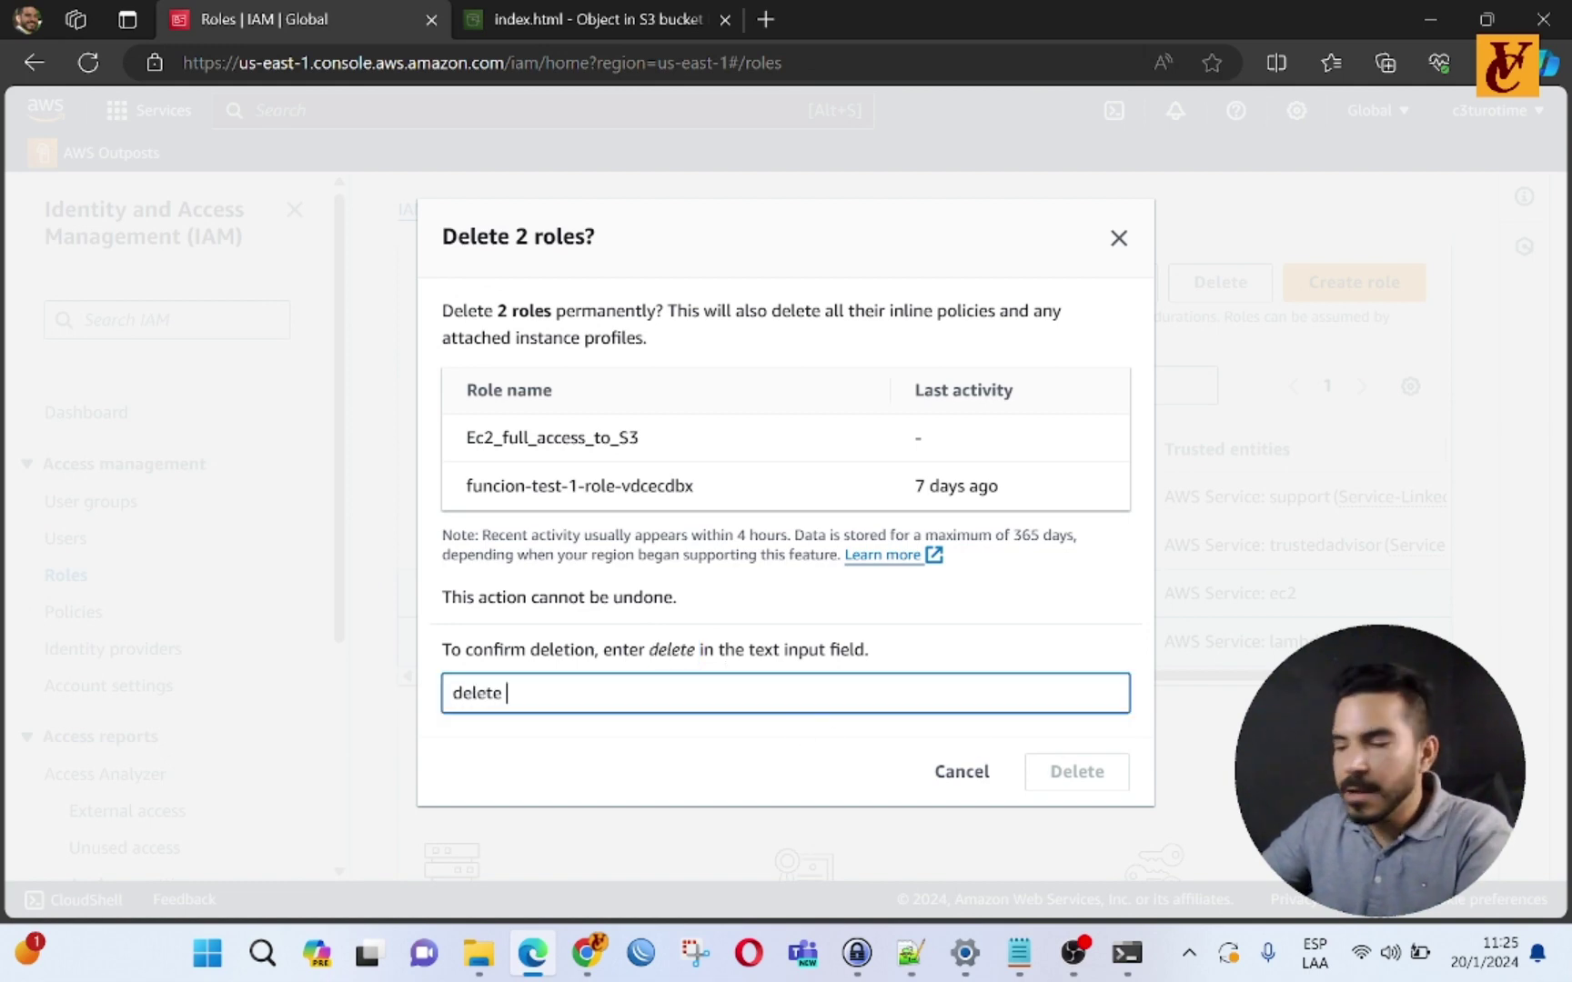
key(BackSpace)
click(1046, 769)
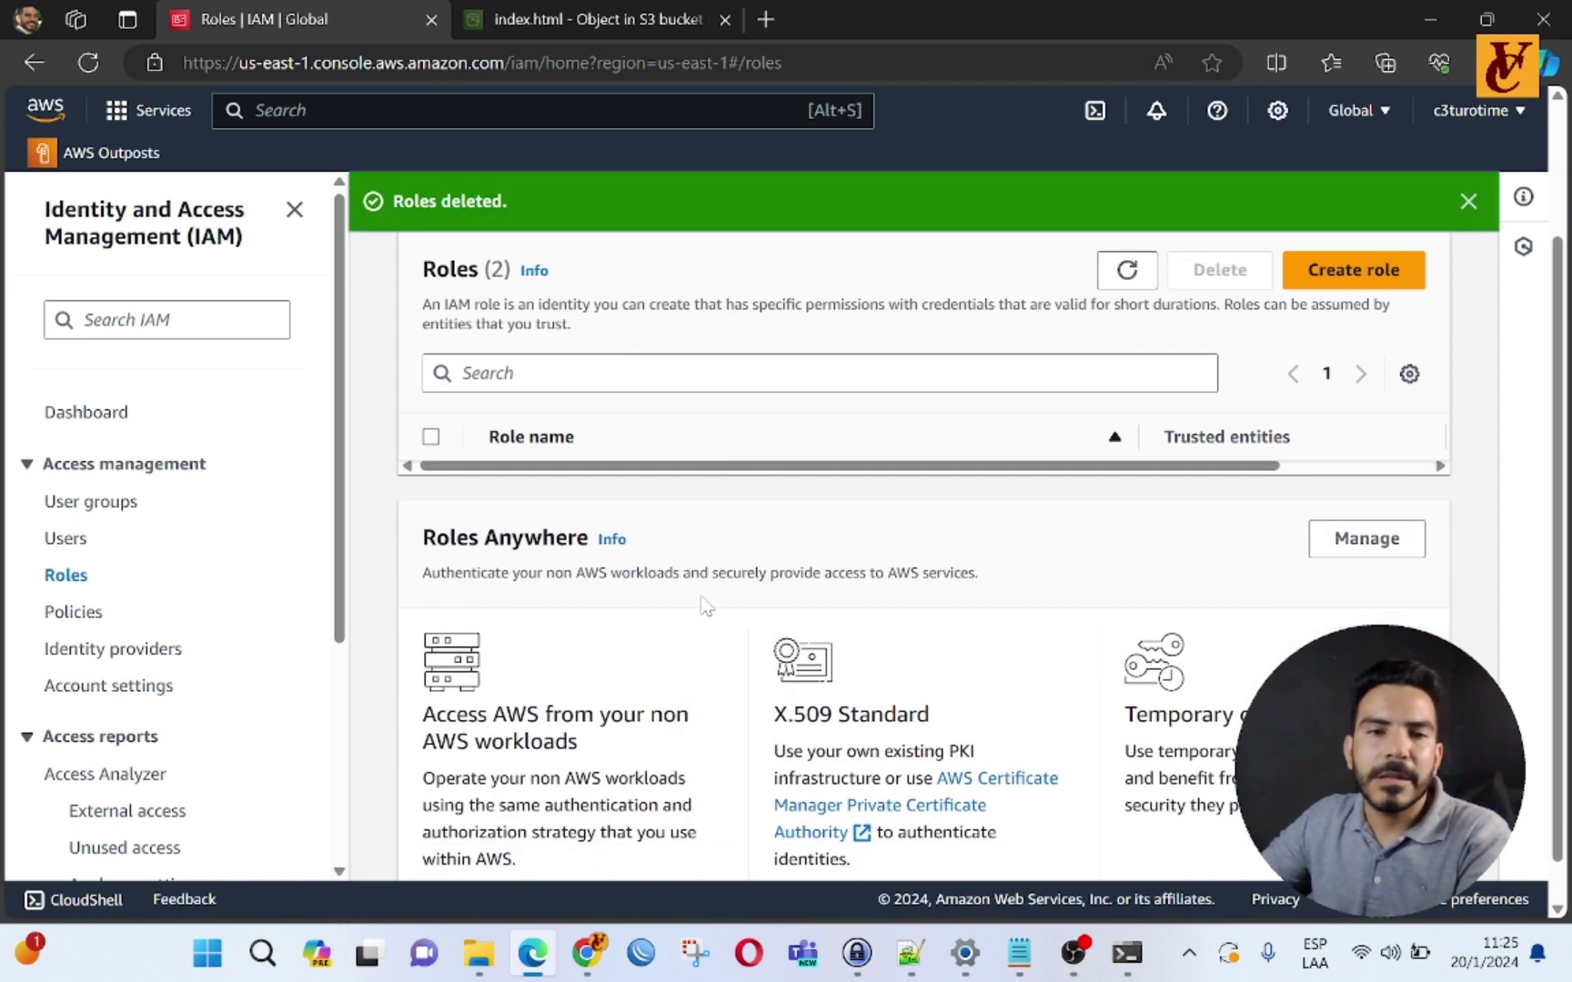
click(93, 69)
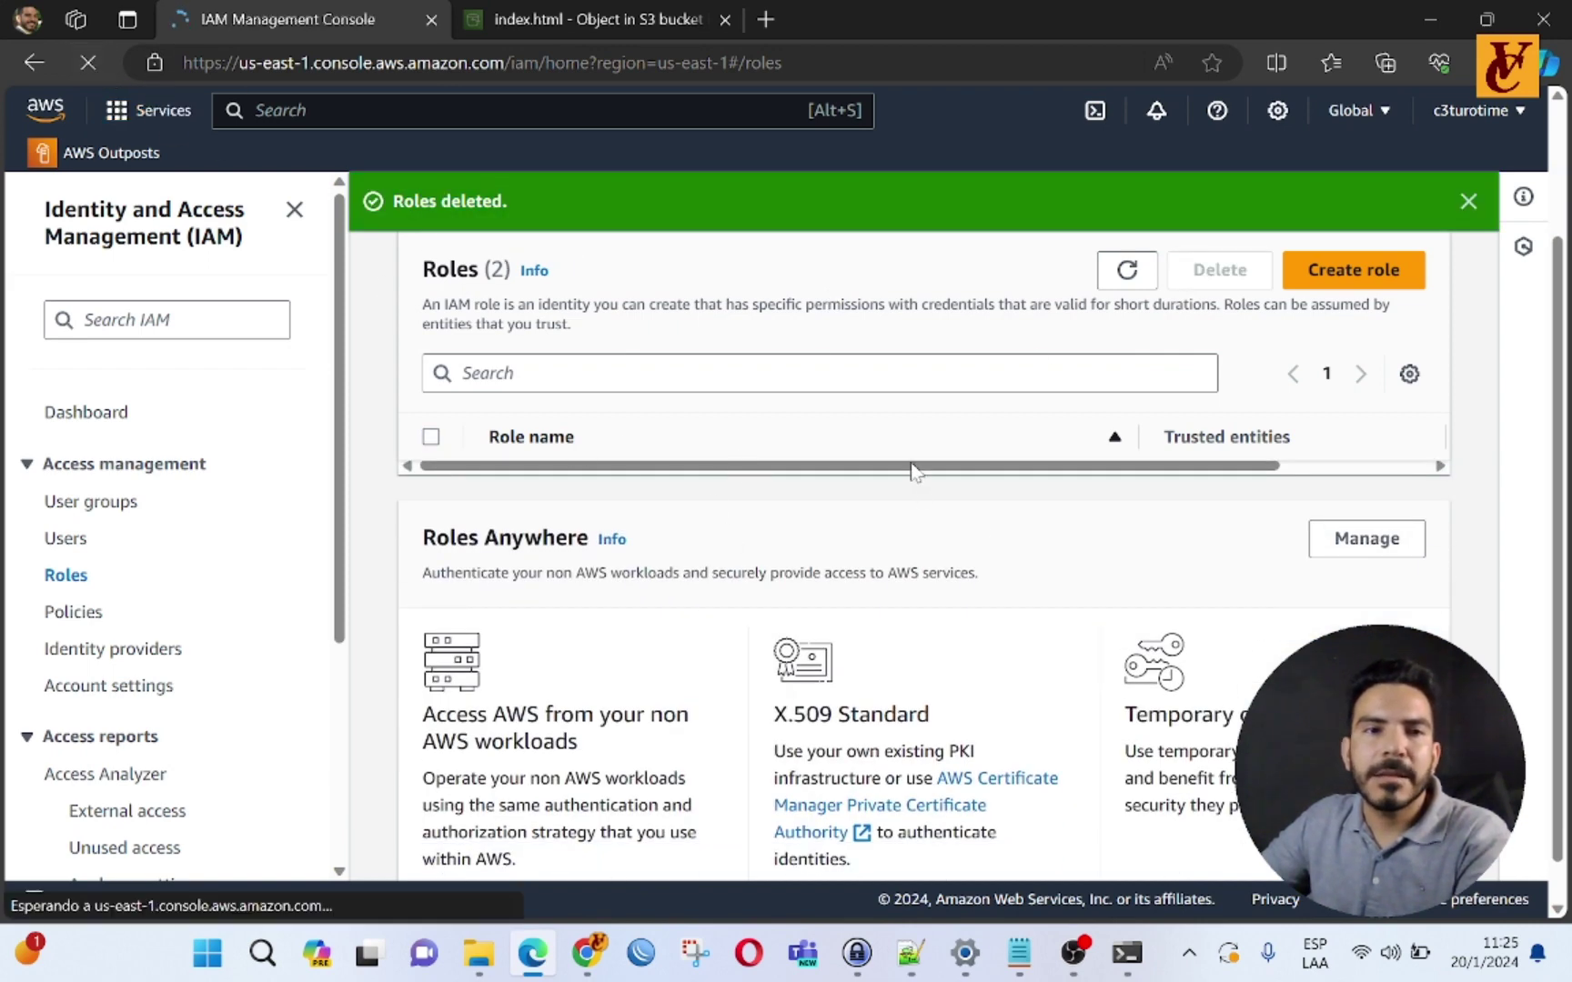